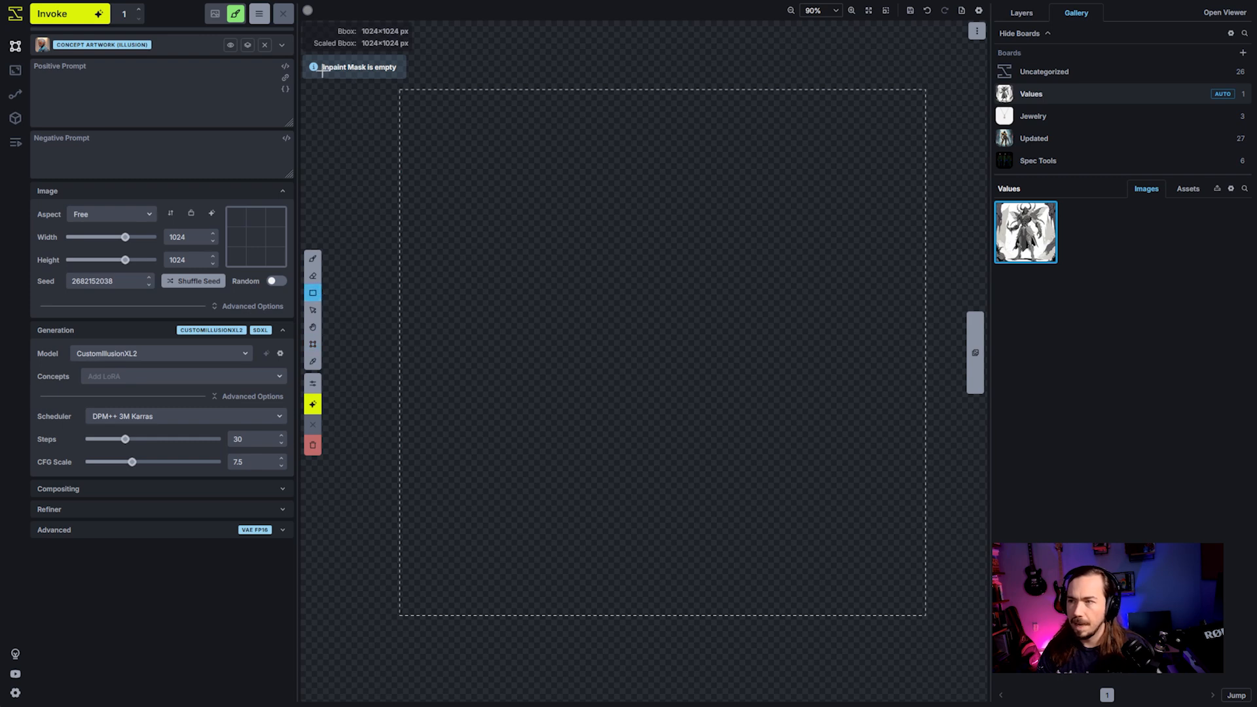
- Set the drawing colour to fully opaque white and undo the trial rectangle drawn over the bounding box
{"action": "left_click", "coordinate": [307, 9]}
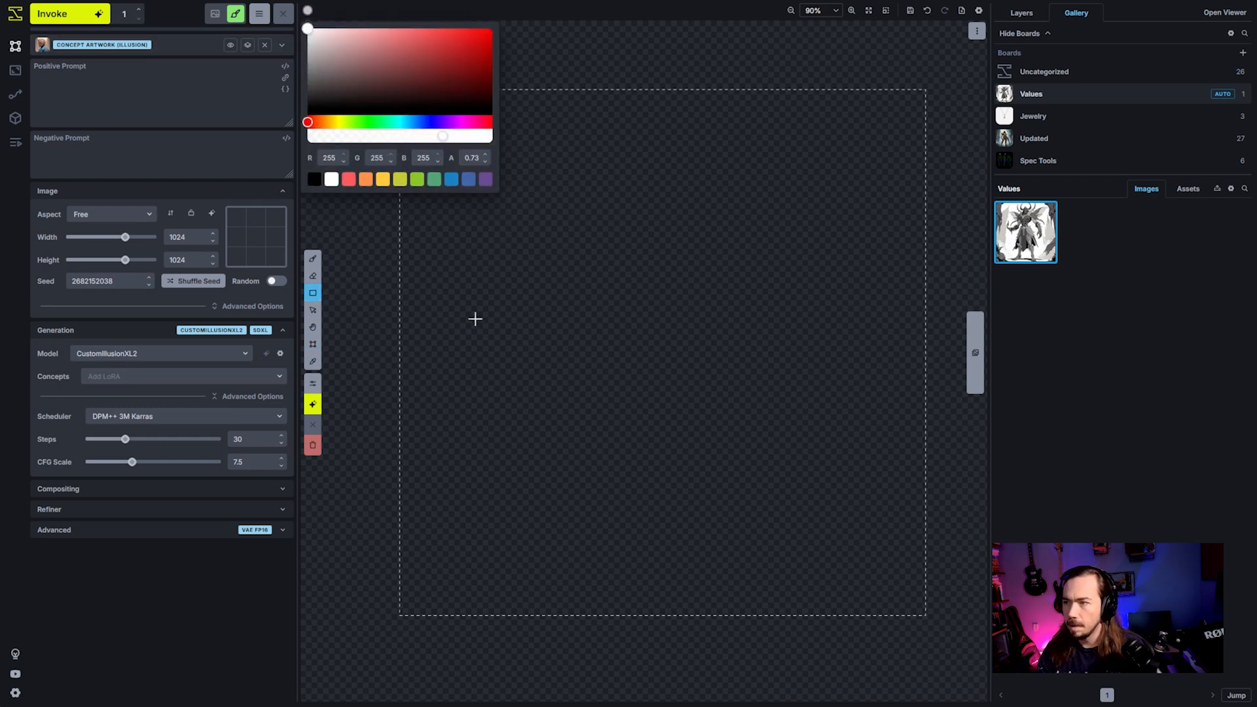
{"action": "left_click_drag", "start_coordinate": [470, 136], "coordinate": [583, 151]}
{"action": "left_click_drag", "start_coordinate": [395, 623], "coordinate": [934, 117]}
{"action": "key", "text": "ctrl+z"}
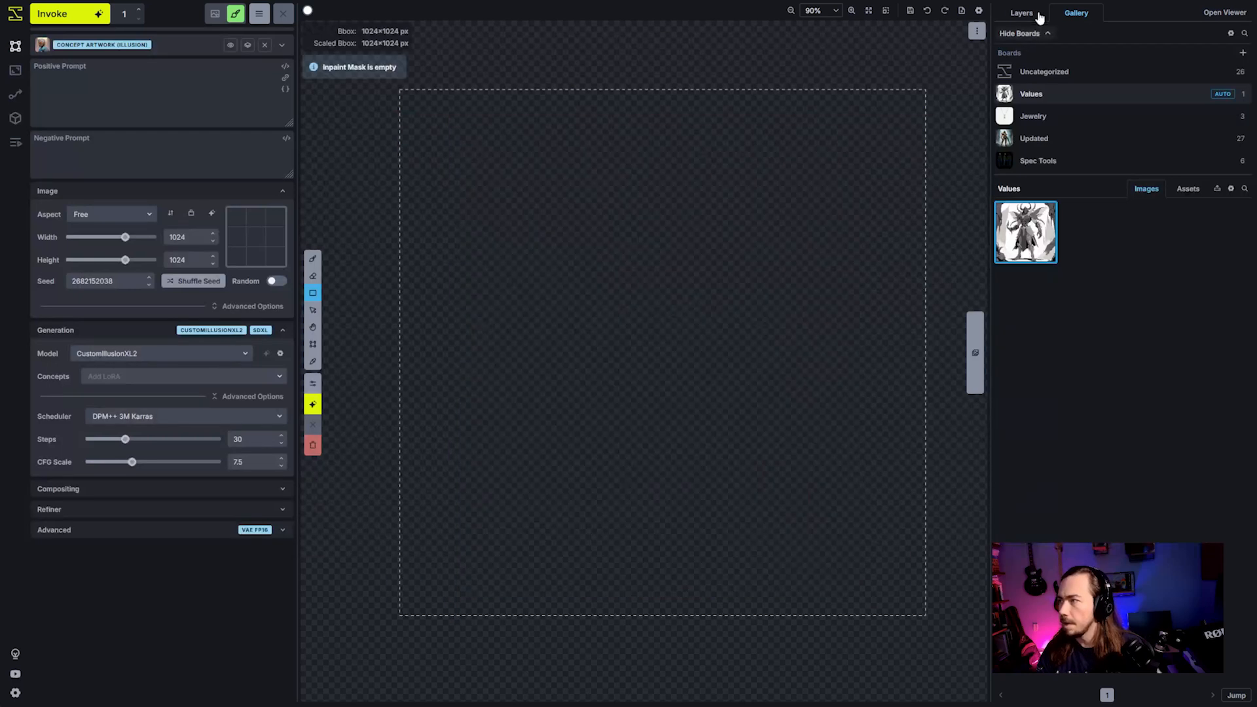
- Cover the bounding box with a white rectangle on a new raster layer and crop the canvas to the bounding box
{"action": "left_click", "coordinate": [1021, 12]}
{"action": "left_click", "coordinate": [1245, 33]}
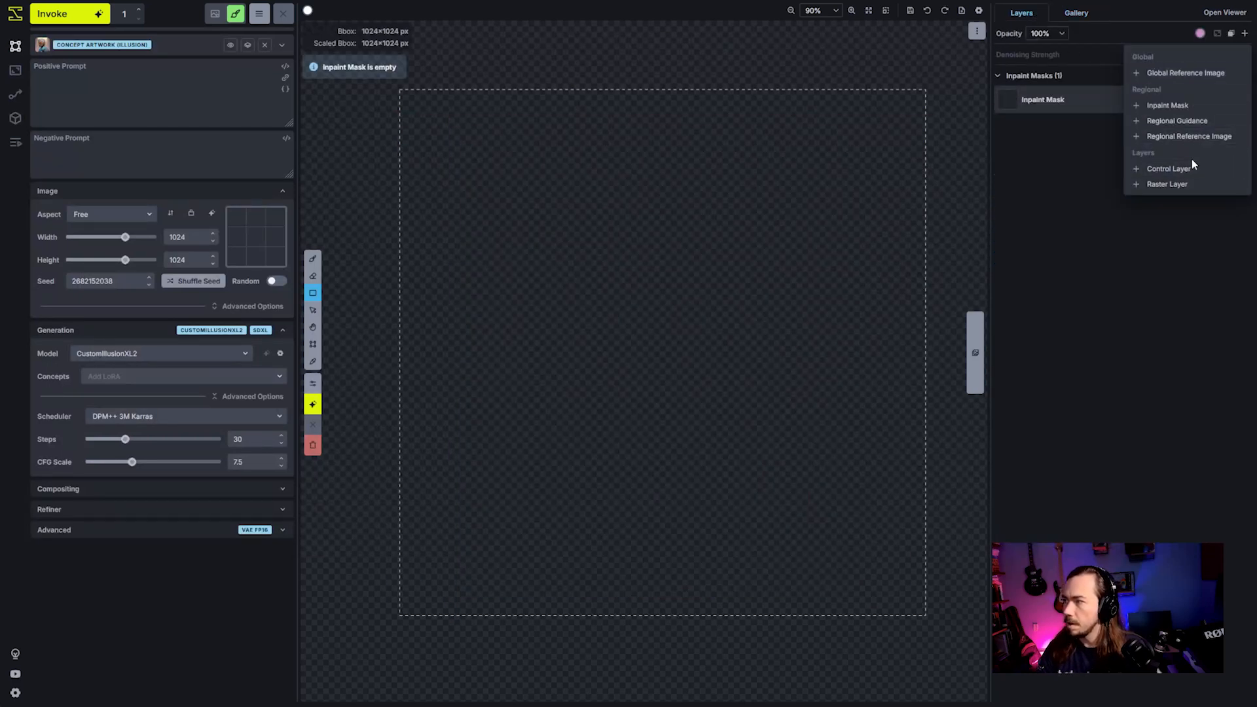
{"action": "left_click", "coordinate": [1177, 175]}
{"action": "left_click_drag", "start_coordinate": [505, 555], "coordinate": [944, 74]}
{"action": "right_click", "coordinate": [721, 240]}
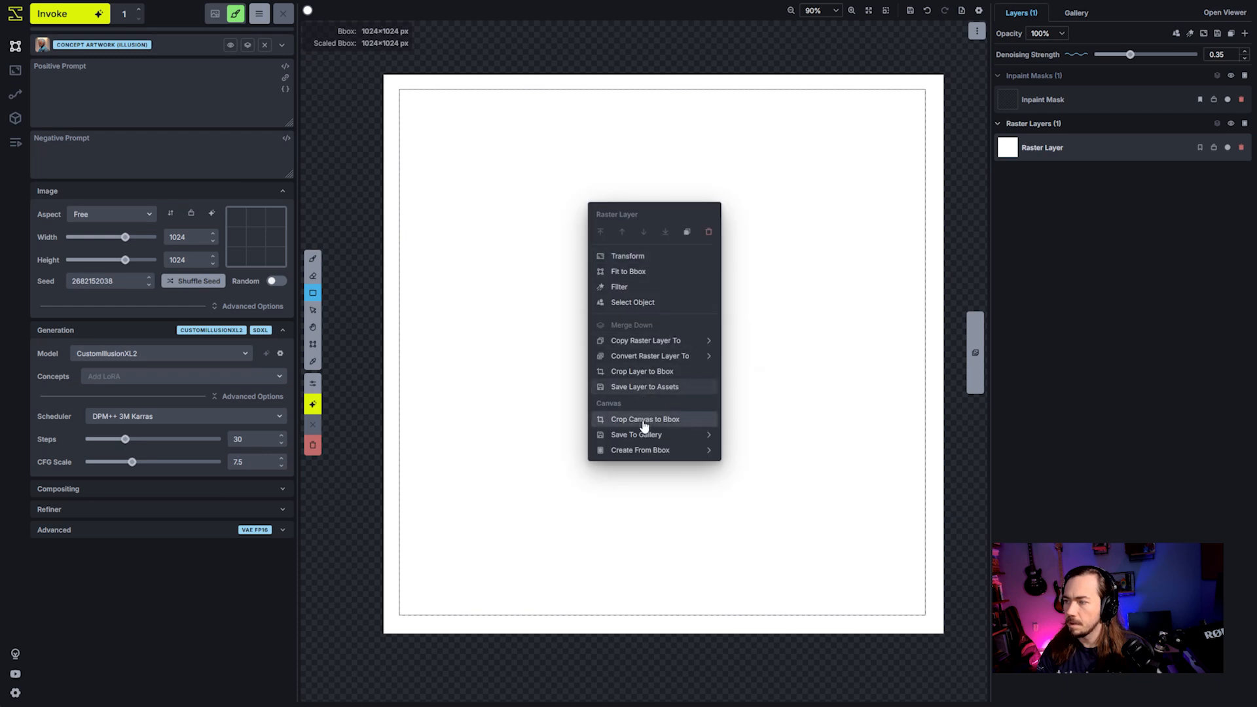
{"action": "left_click", "coordinate": [646, 423]}
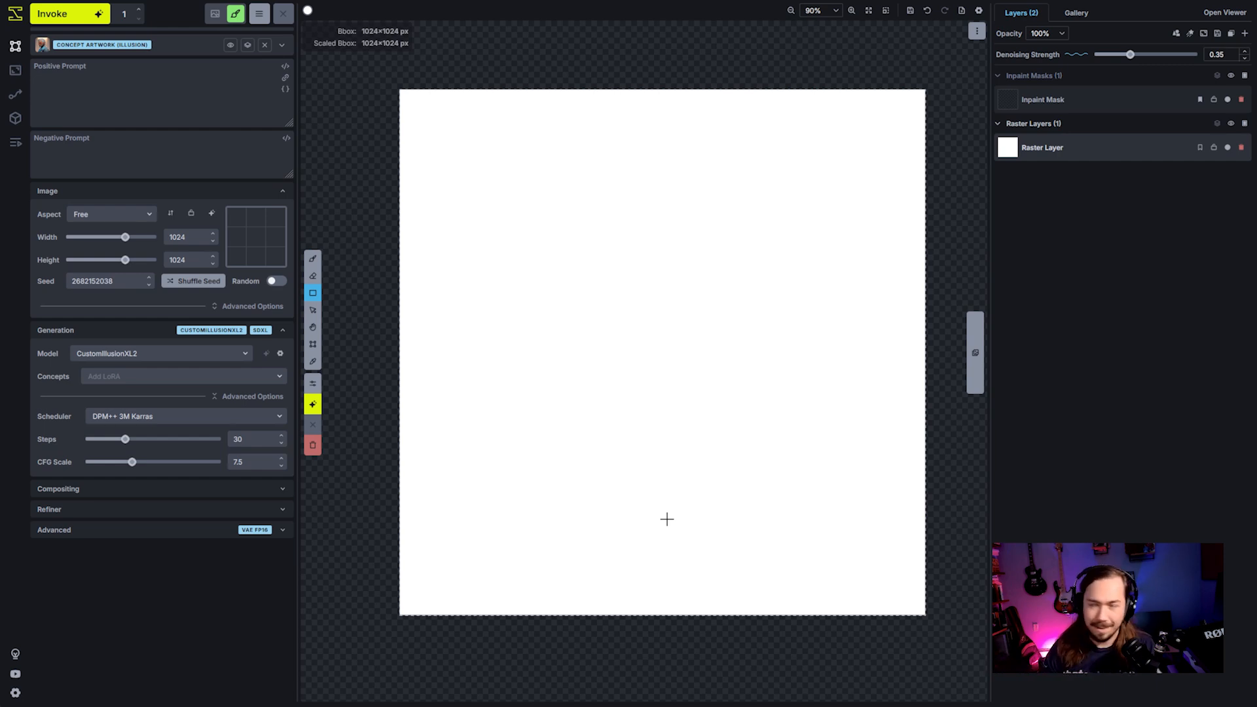
- Set the drawing colour to dark grey with RGB 44, 40, 40 and an alpha of 0.87
{"action": "left_click", "coordinate": [308, 11]}
{"action": "left_click_drag", "start_coordinate": [390, 95], "coordinate": [322, 95]}
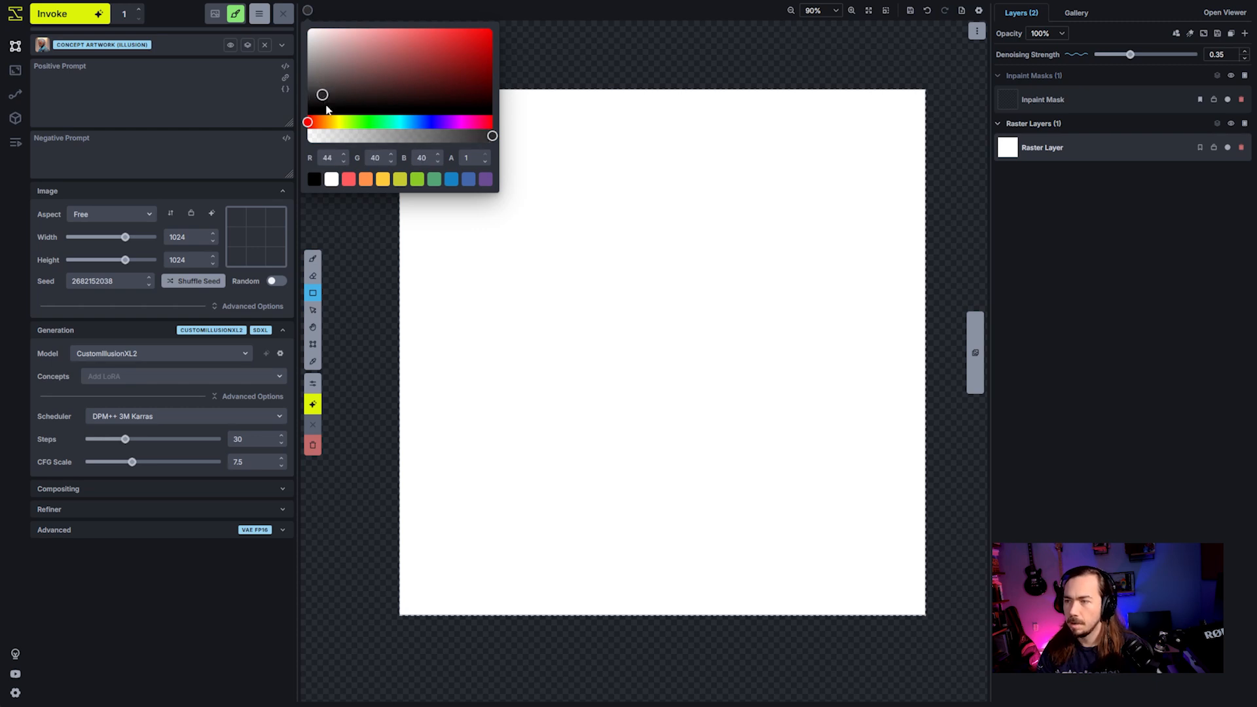
{"action": "left_click", "coordinate": [467, 139]}
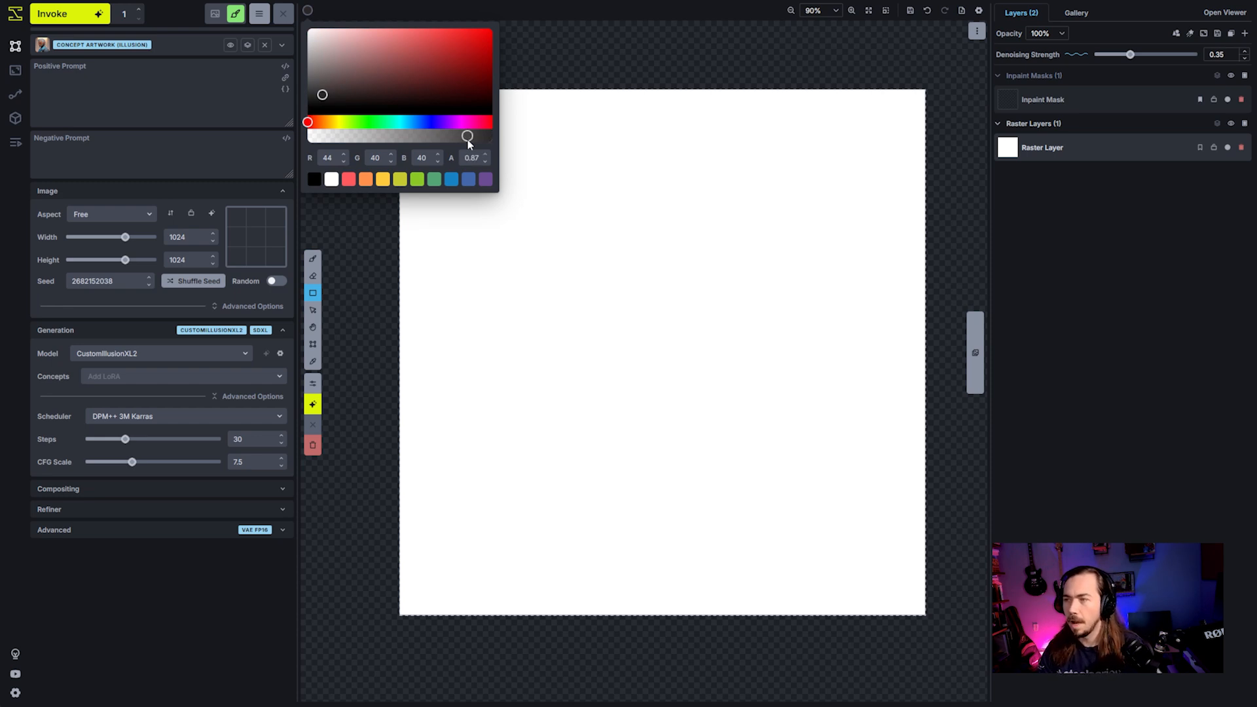
{"action": "left_click", "coordinate": [534, 5]}
- Paint a tall dark grey oval in the middle of the white canvas with a 296 px brush
{"action": "key", "text": "b"}
{"action": "scroll", "coordinate": [655, 339], "scroll_direction": "up", "scroll_amount": 14}
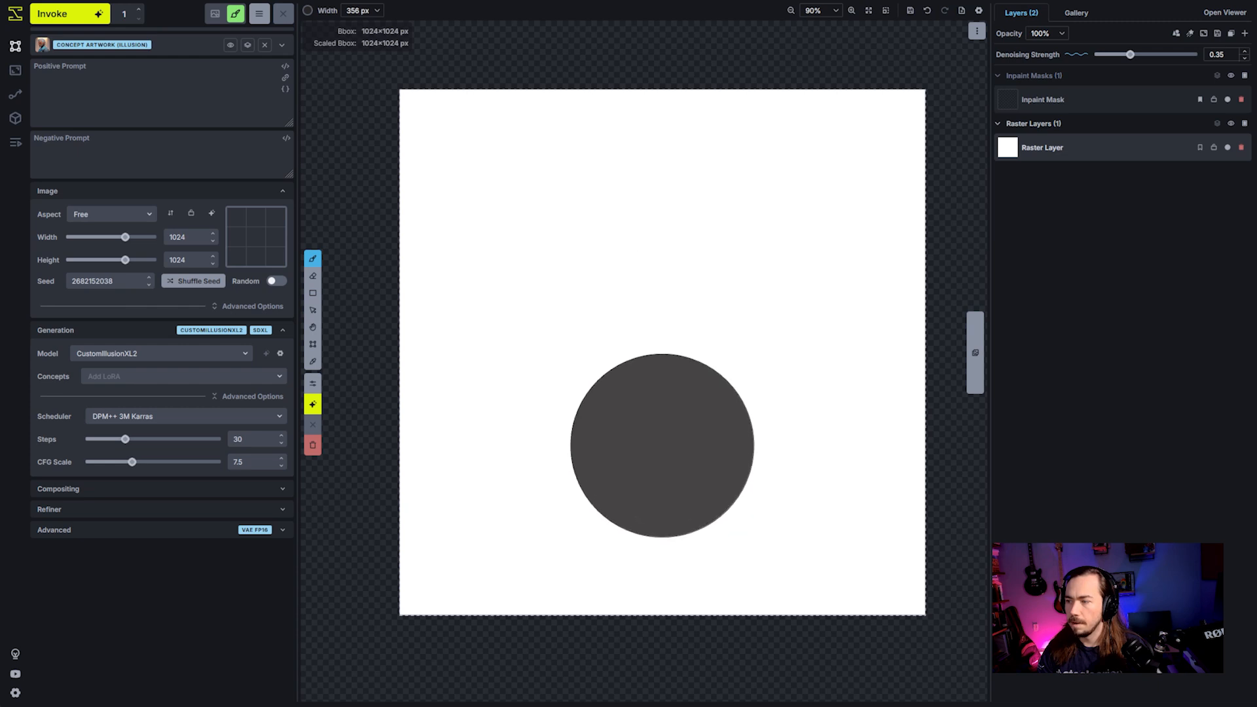
{"action": "scroll", "coordinate": [659, 459], "scroll_direction": "down", "scroll_amount": 3}
{"action": "mouse_move", "coordinate": [657, 477]}
{"action": "left_mouse_down"}
{"action": "mouse_move", "coordinate": [654, 233]}
{"action": "mouse_move", "coordinate": [674, 239]}
{"action": "mouse_move", "coordinate": [685, 451]}
{"action": "mouse_move", "coordinate": [622, 393]}
{"action": "mouse_move", "coordinate": [606, 261]}
{"action": "mouse_move", "coordinate": [620, 236]}
{"action": "left_mouse_up"}
{"action": "scroll", "coordinate": [697, 458], "scroll_direction": "up", "scroll_amount": 3}
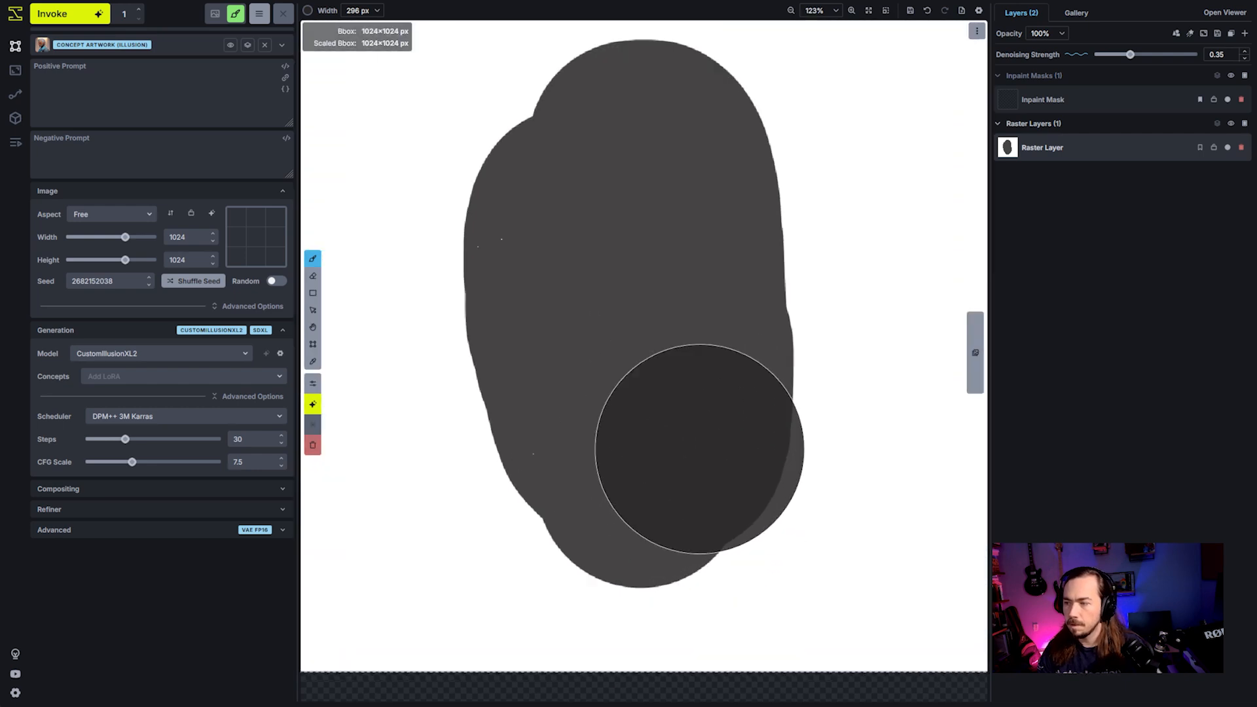
- Darken the inside of the oval with overlapping translucent brush strokes and undo the last stroke at its lower end
{"action": "left_click", "coordinate": [585, 280]}
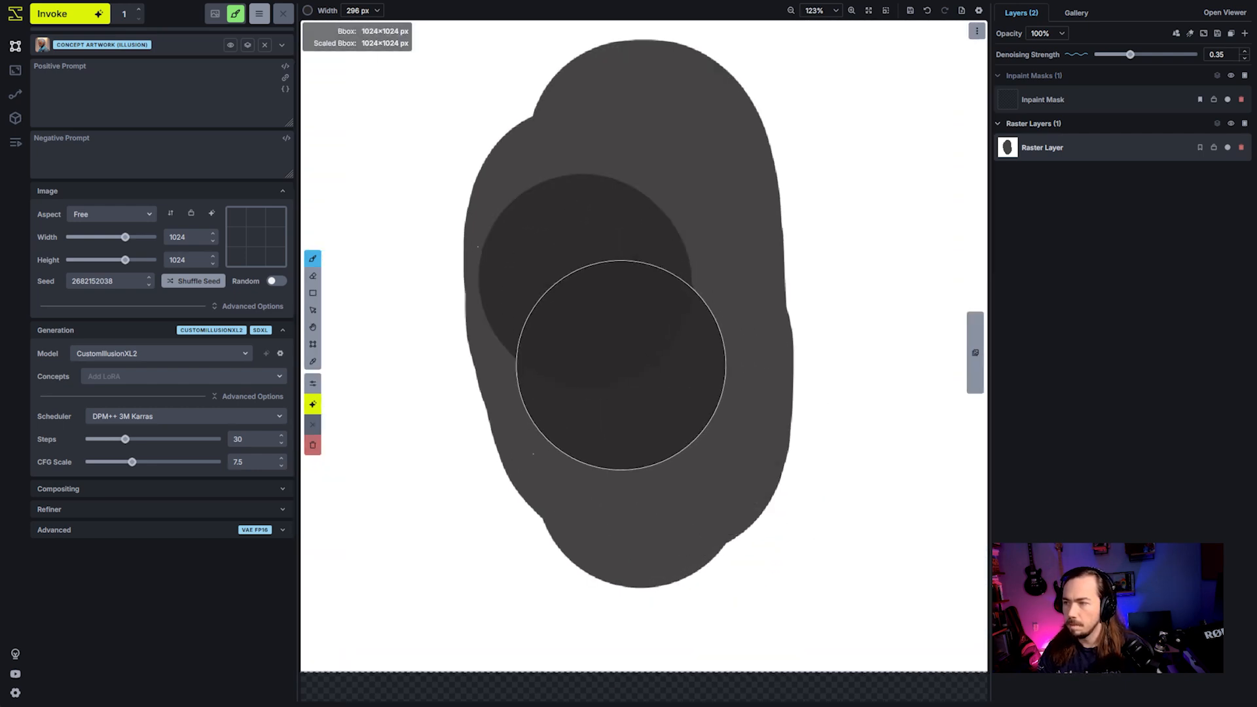
{"action": "left_click", "coordinate": [630, 407]}
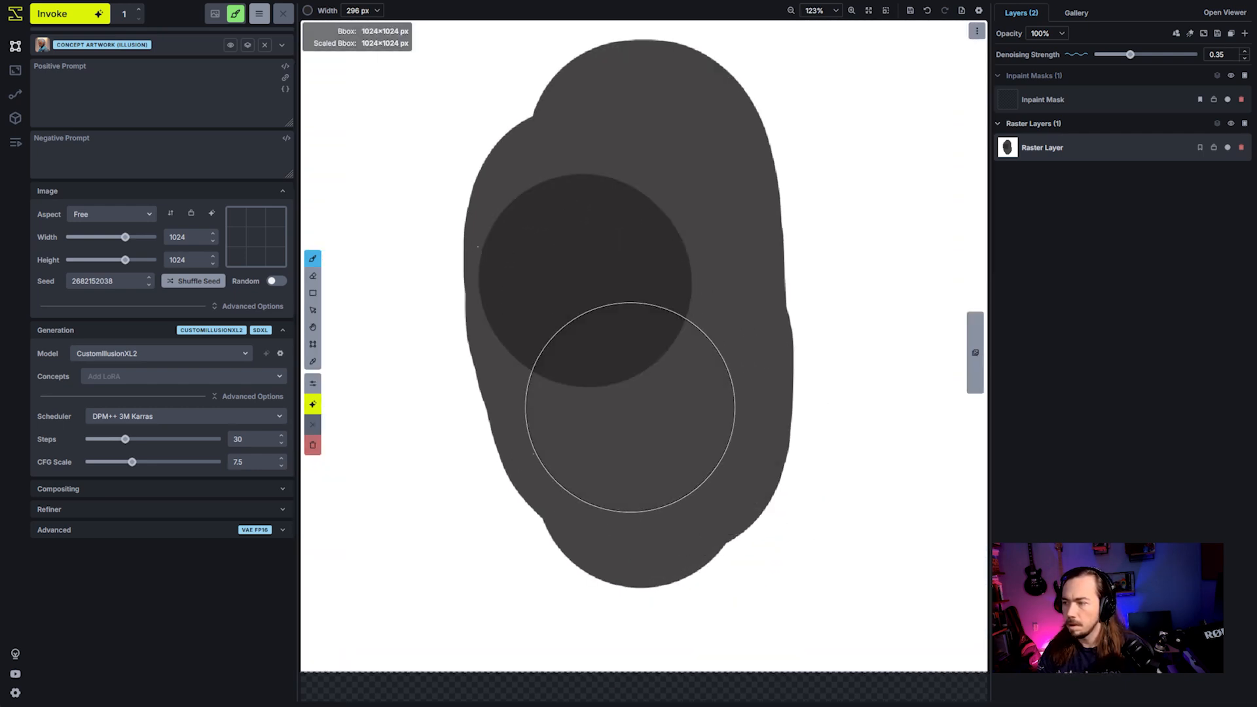
{"action": "mouse_move", "coordinate": [630, 408]}
{"action": "left_mouse_down"}
{"action": "mouse_move", "coordinate": [695, 435]}
{"action": "mouse_move", "coordinate": [652, 451]}
{"action": "mouse_move", "coordinate": [614, 405]}
{"action": "mouse_move", "coordinate": [579, 224]}
{"action": "mouse_move", "coordinate": [617, 198]}
{"action": "mouse_move", "coordinate": [679, 218]}
{"action": "mouse_move", "coordinate": [685, 317]}
{"action": "mouse_move", "coordinate": [642, 376]}
{"action": "mouse_move", "coordinate": [638, 256]}
{"action": "mouse_move", "coordinate": [664, 421]}
{"action": "left_mouse_up"}
{"action": "scroll", "coordinate": [664, 421], "scroll_direction": "down", "scroll_amount": 2}
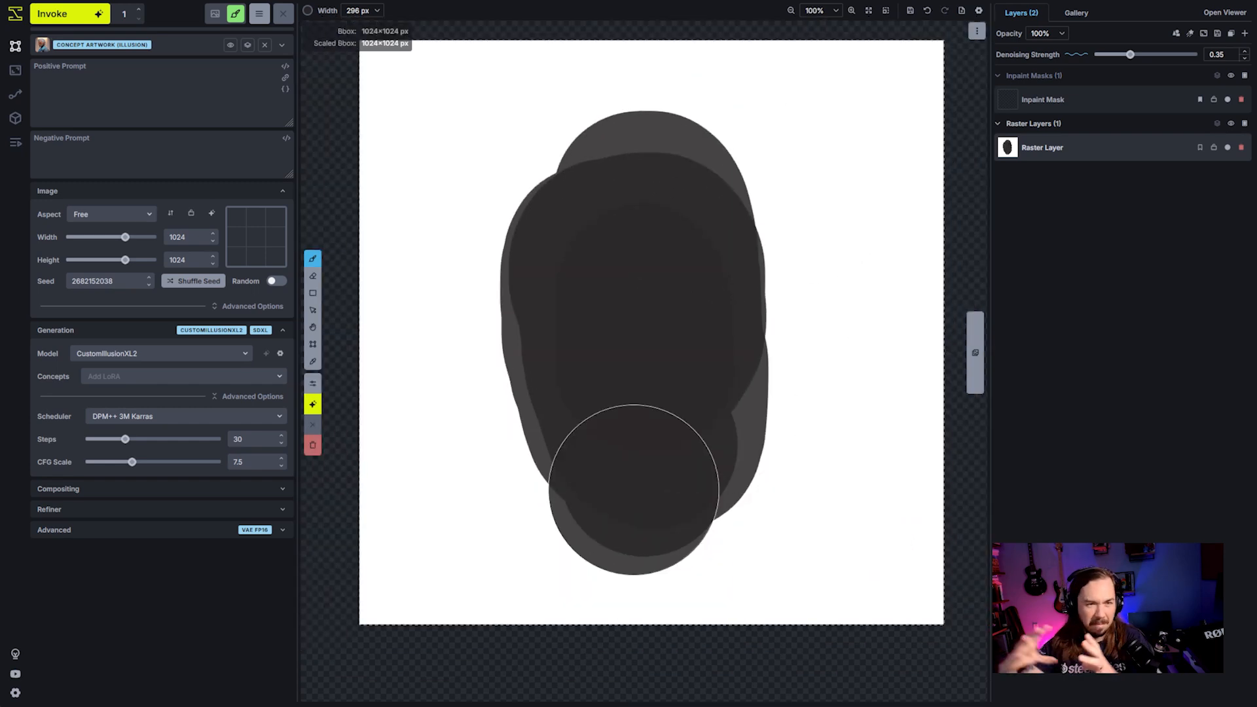
{"action": "key", "text": "ctrl+z"}
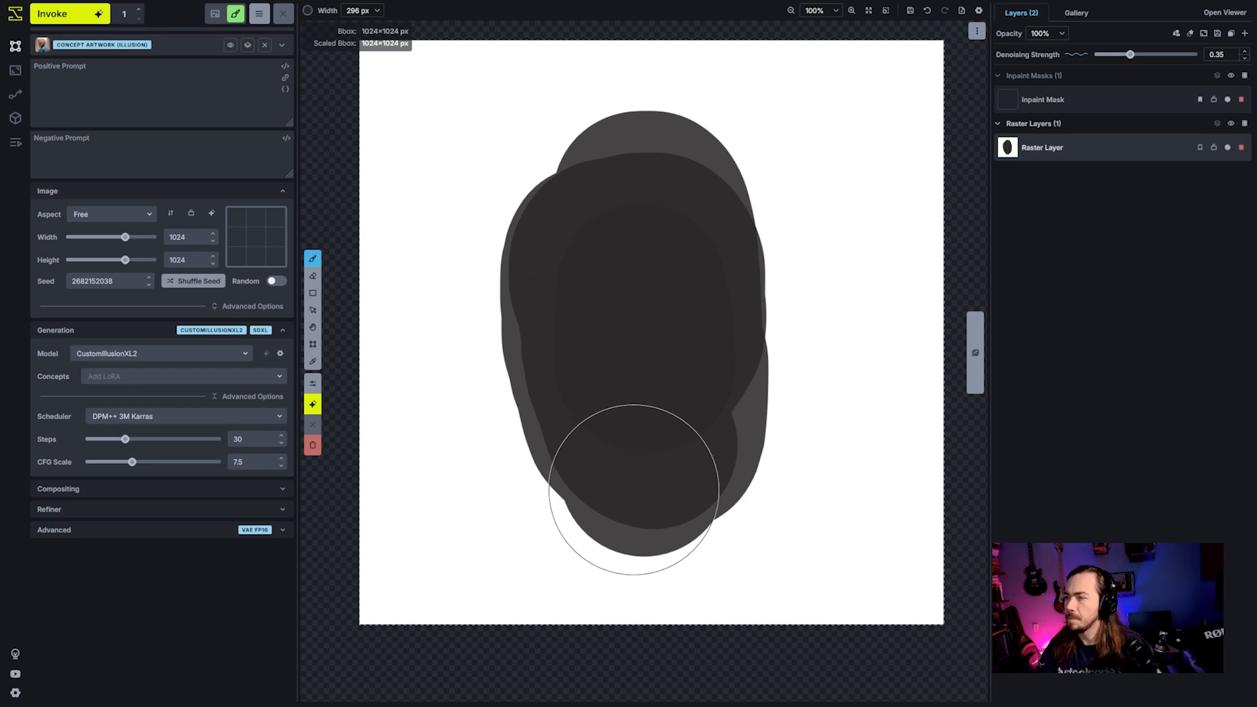
- Enter "a pirate on a white background" as the positive prompt
{"action": "left_click", "coordinate": [201, 116]}
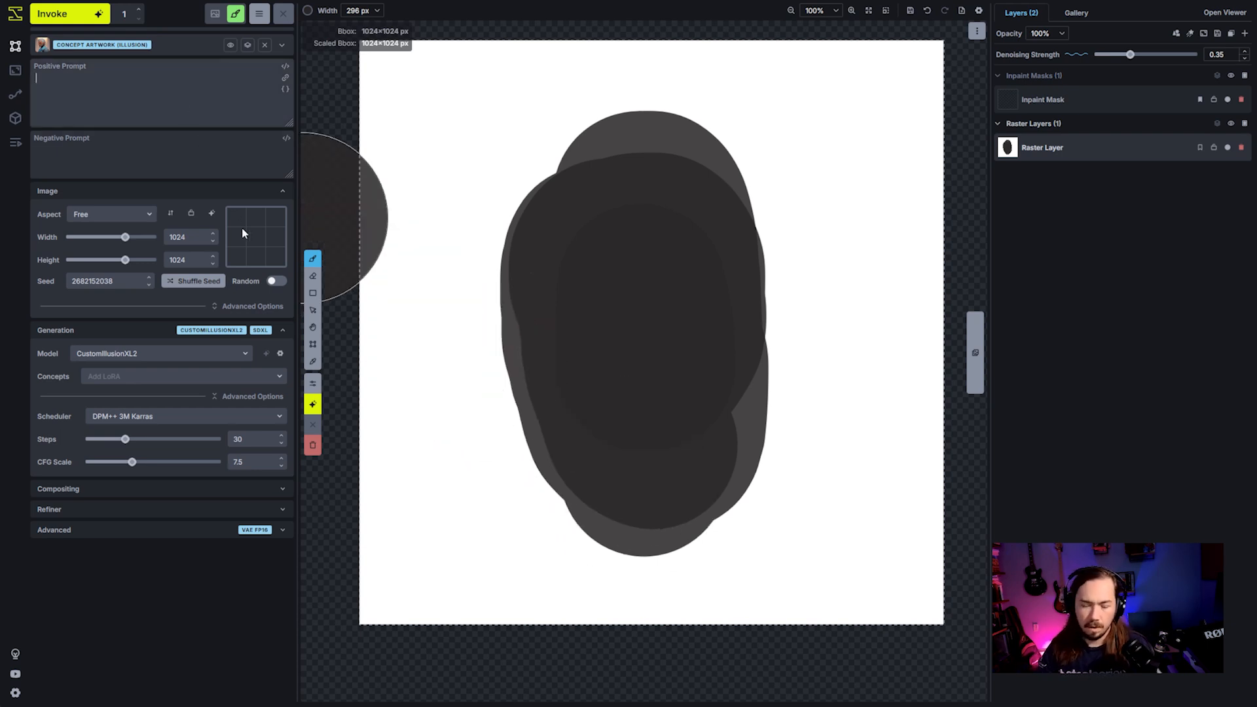
{"action": "type", "text": "a pirate"}
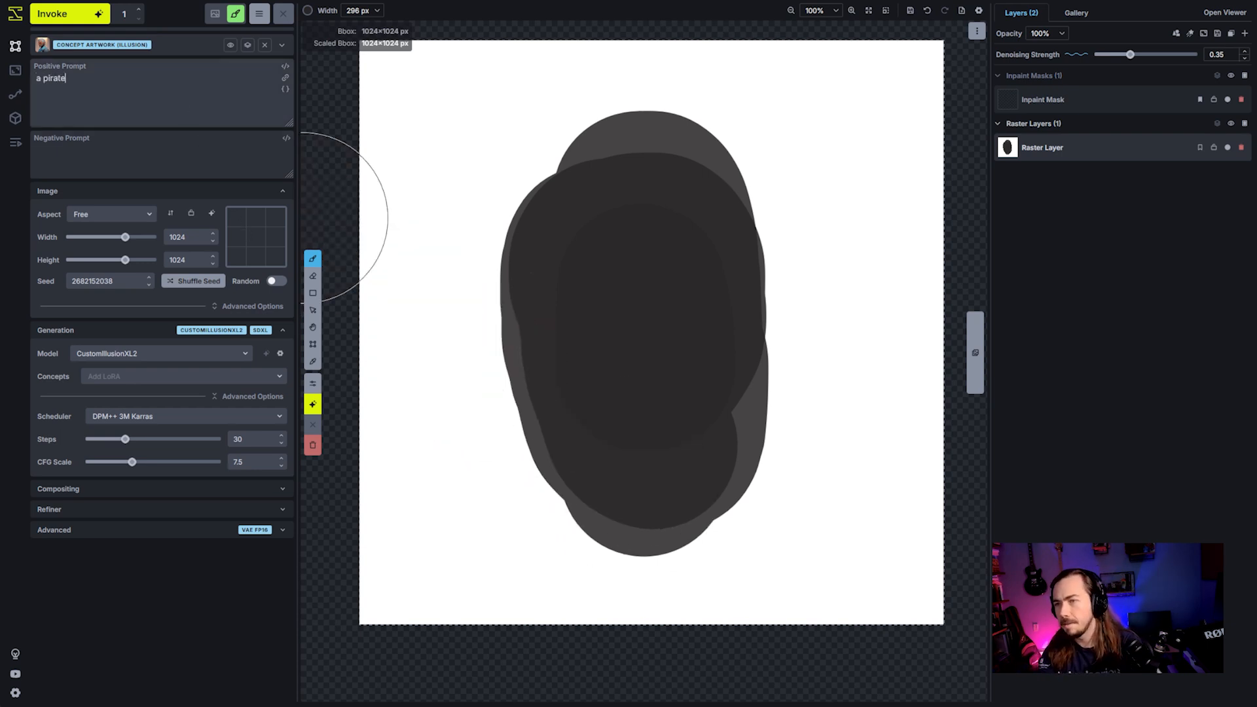
{"action": "type", "text": " on a white back"}
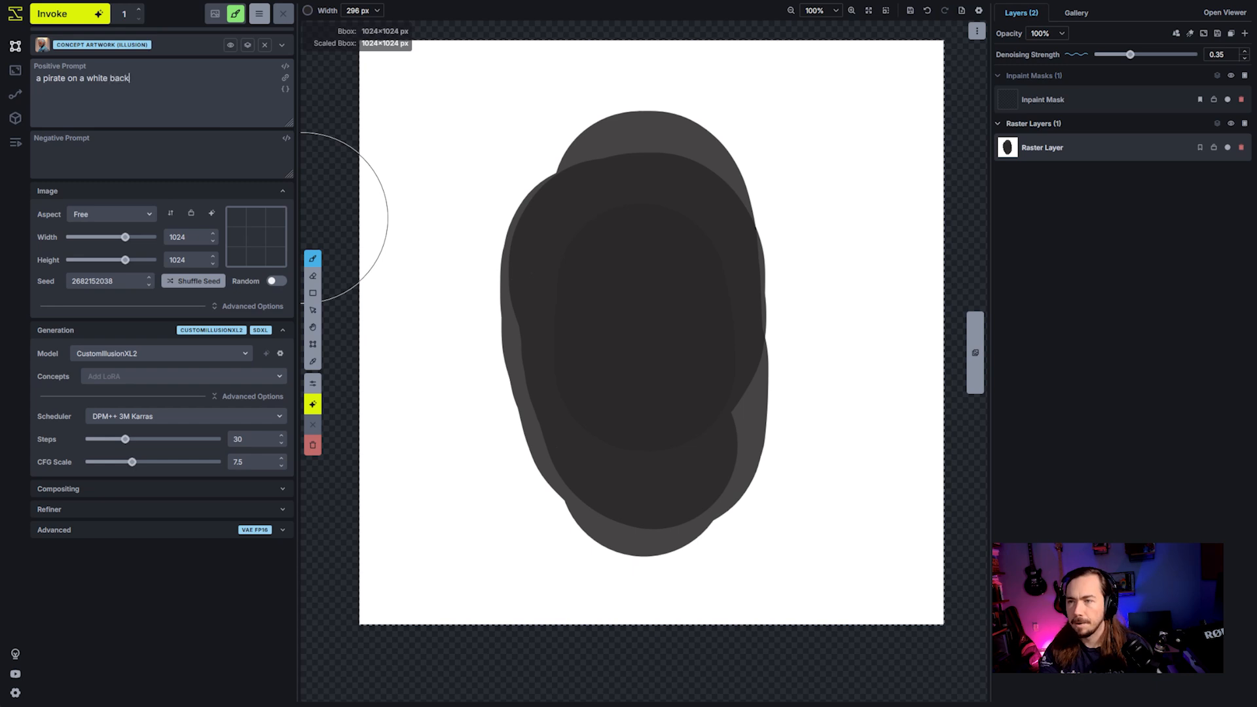
{"action": "type", "text": "ground"}
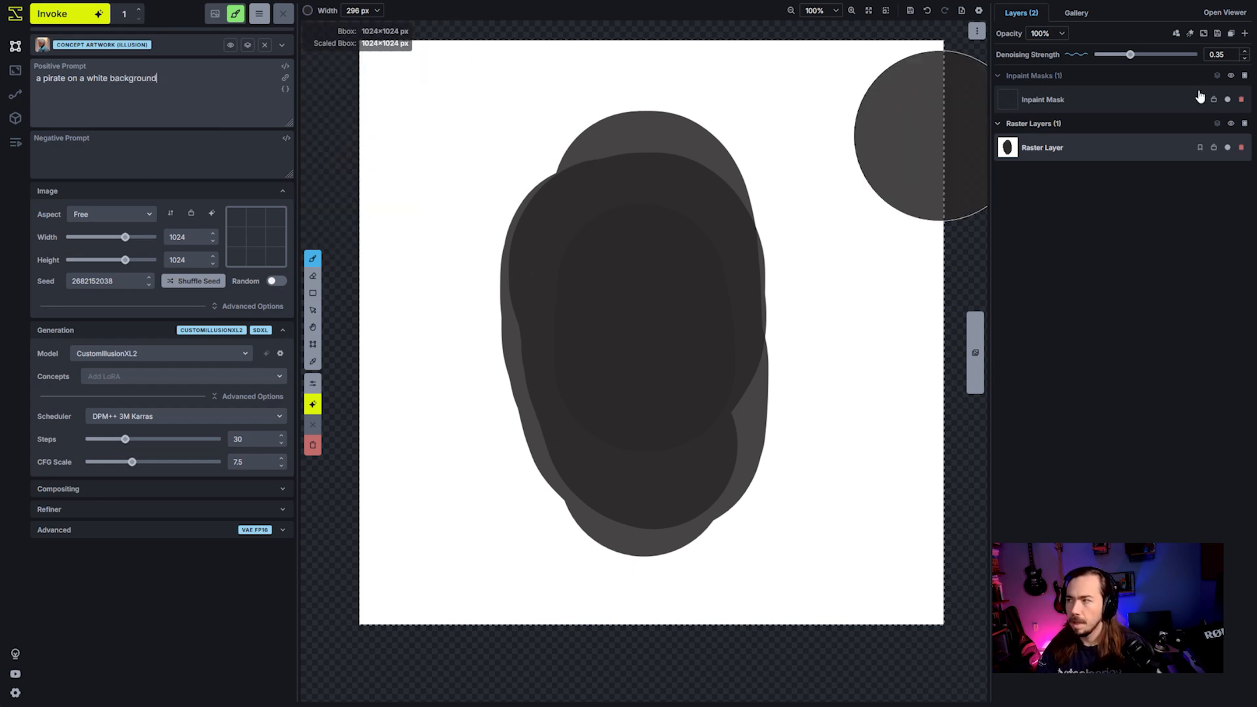
- Set the denoising strength to 0.5 and generate an image from the painted oval
{"action": "left_click_drag", "start_coordinate": [1141, 59], "coordinate": [1126, 59]}
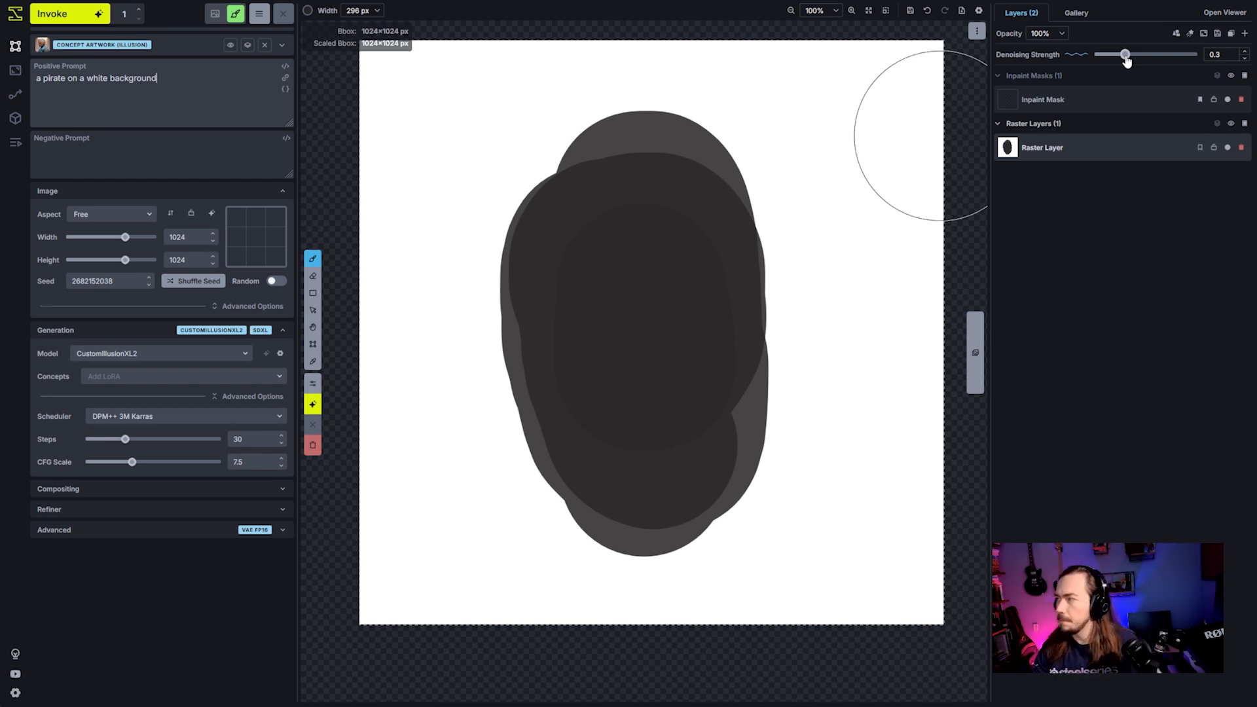
{"action": "left_click_drag", "start_coordinate": [1126, 56], "coordinate": [1146, 57]}
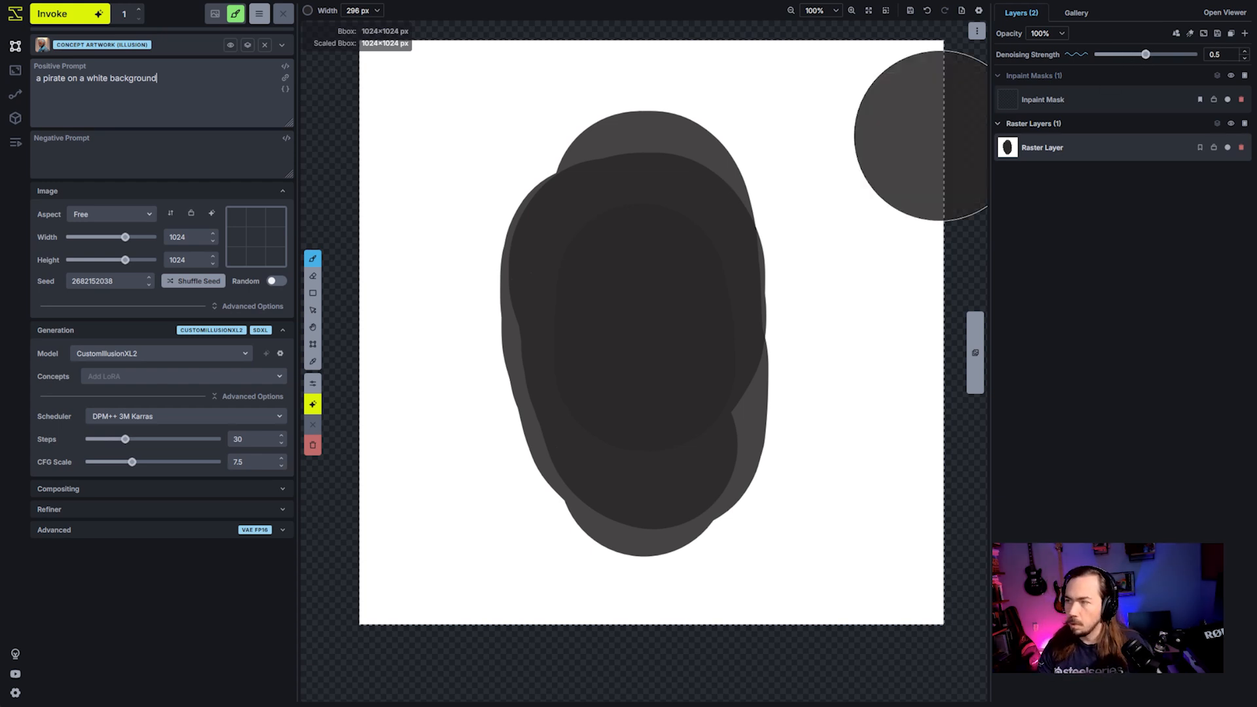
{"action": "left_click", "coordinate": [66, 14]}
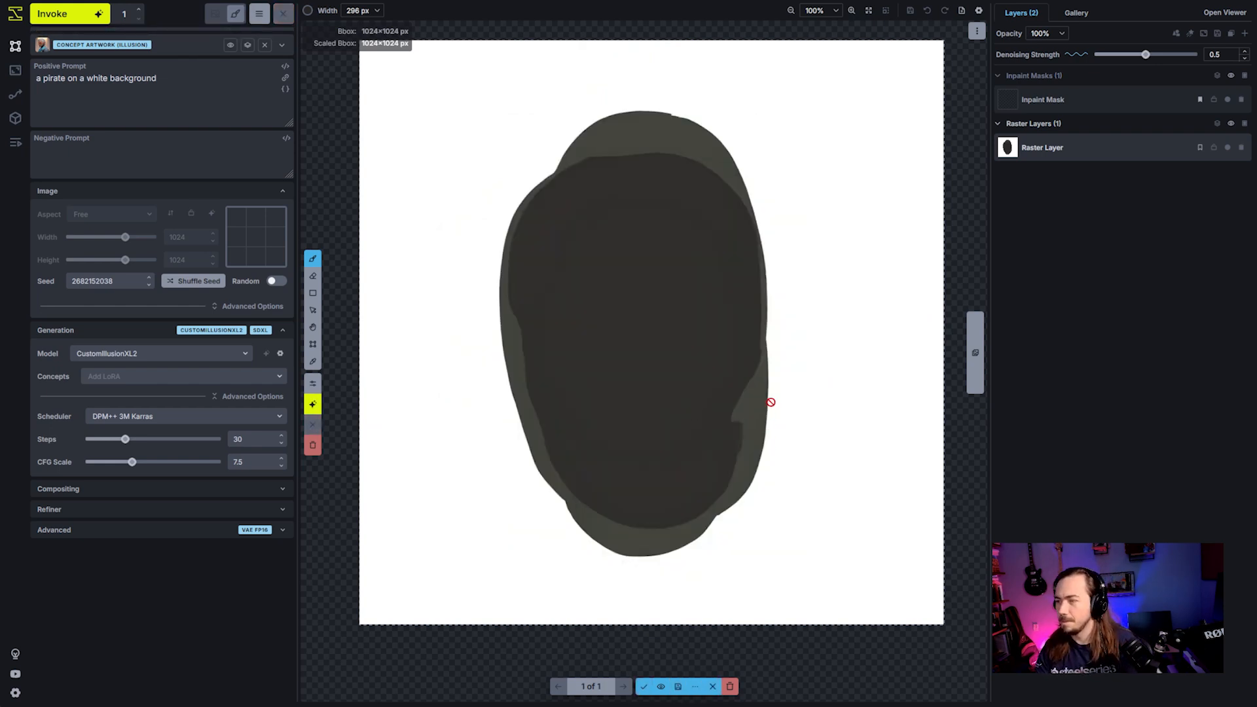
- Compare the generated image with the original painting by repeatedly hiding and showing the result
{"action": "left_click", "coordinate": [662, 687]}
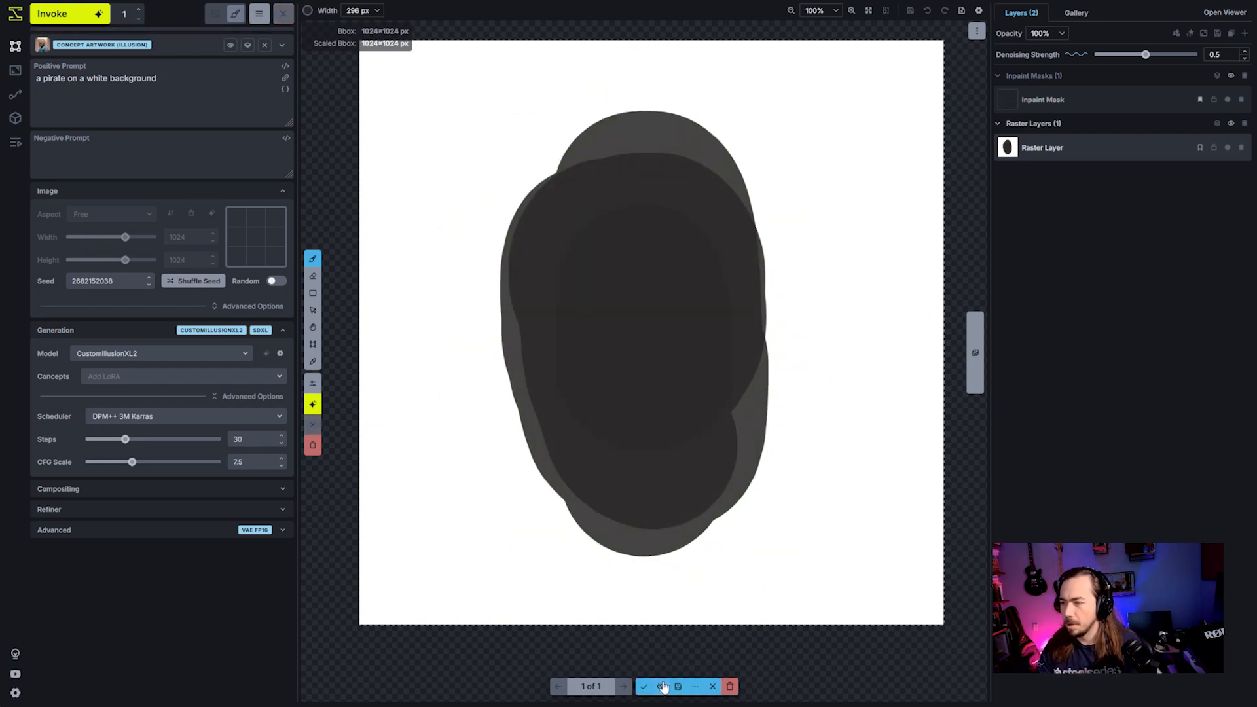
{"action": "left_click", "coordinate": [661, 686]}
{"action": "left_click", "coordinate": [661, 687]}
{"action": "left_click", "coordinate": [661, 686]}
{"action": "left_click", "coordinate": [661, 686]}
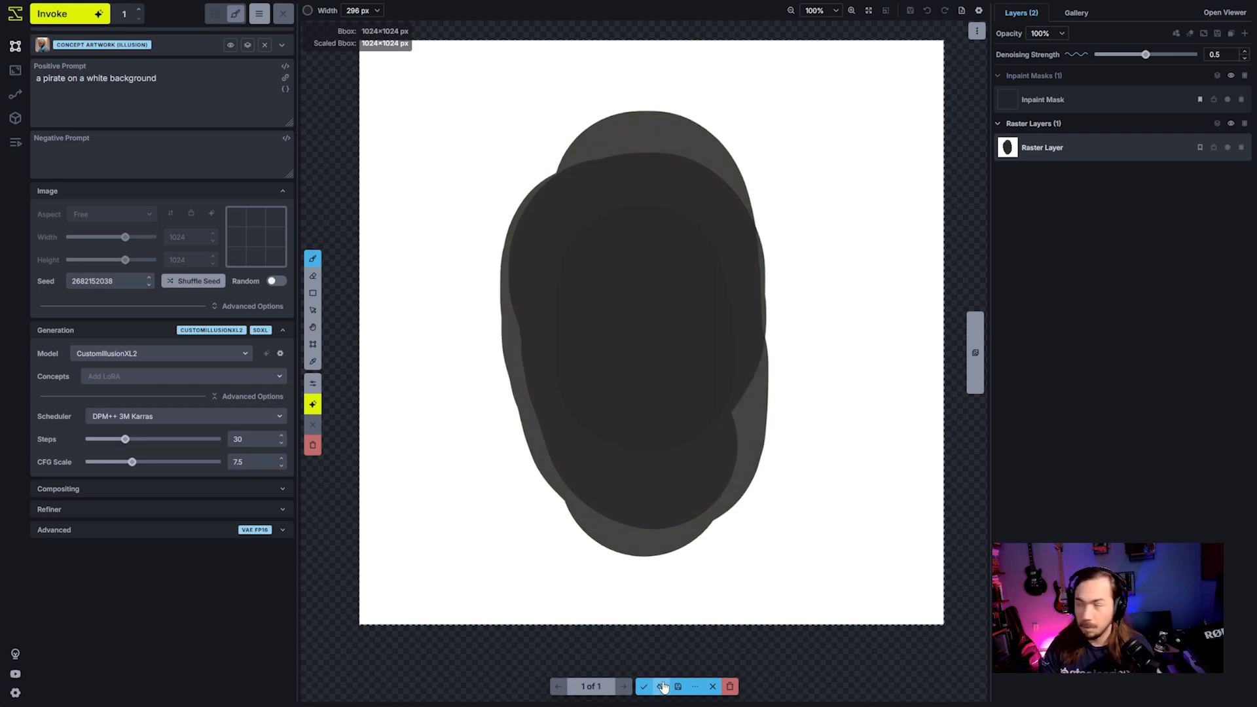
- Generate the pirate again with a denoising strength of 0.75 and once more with a strength of 0.95
{"action": "left_click_drag", "start_coordinate": [1145, 57], "coordinate": [1172, 57]}
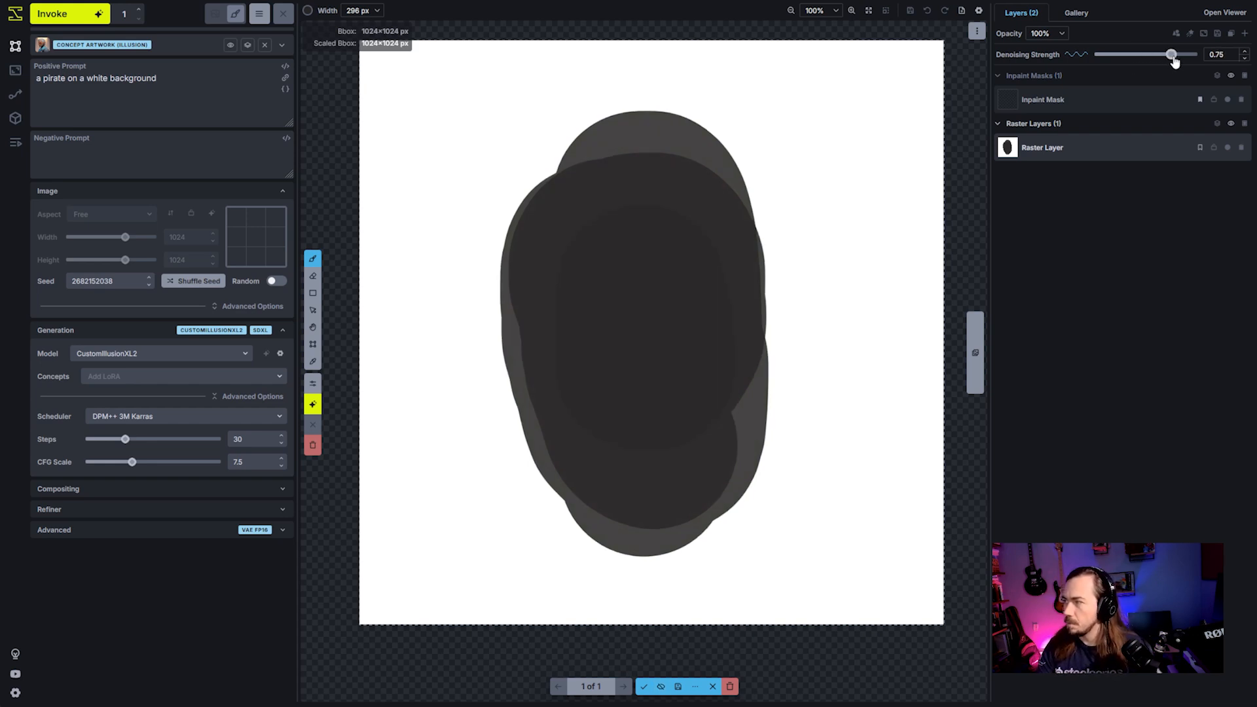
{"action": "left_click", "coordinate": [69, 23]}
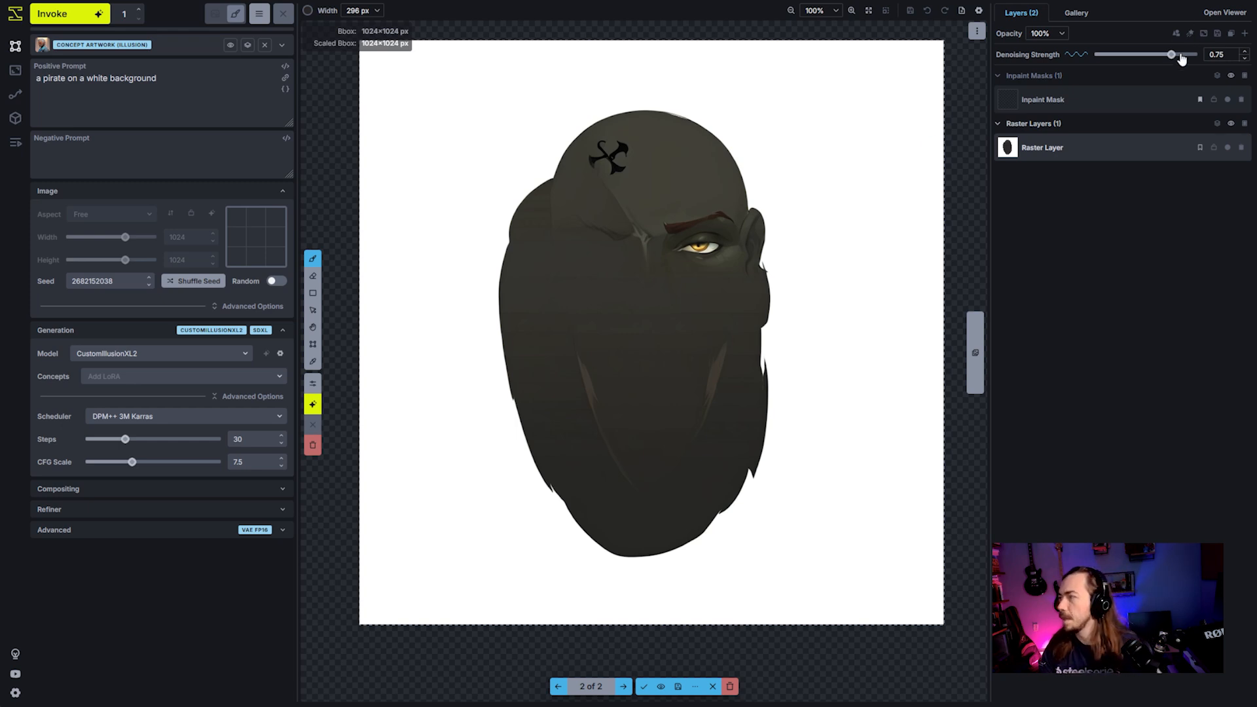
{"action": "left_click_drag", "start_coordinate": [1174, 56], "coordinate": [1194, 56]}
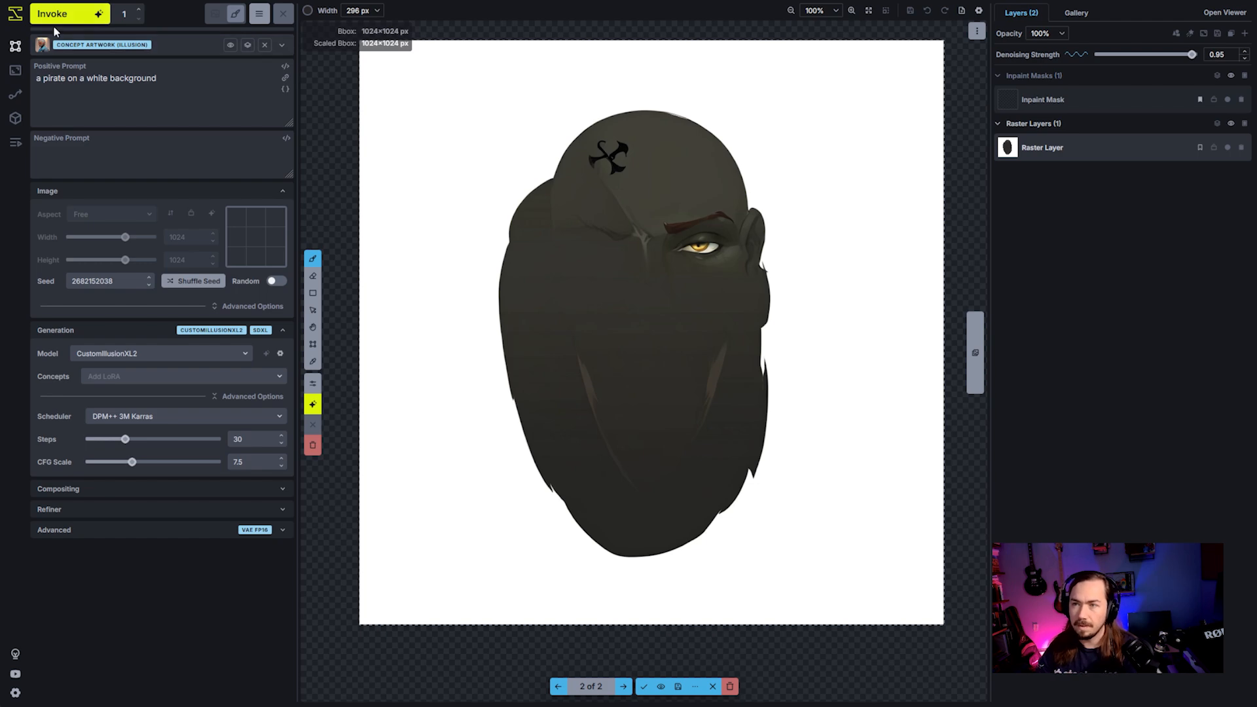
{"action": "left_click", "coordinate": [68, 13]}
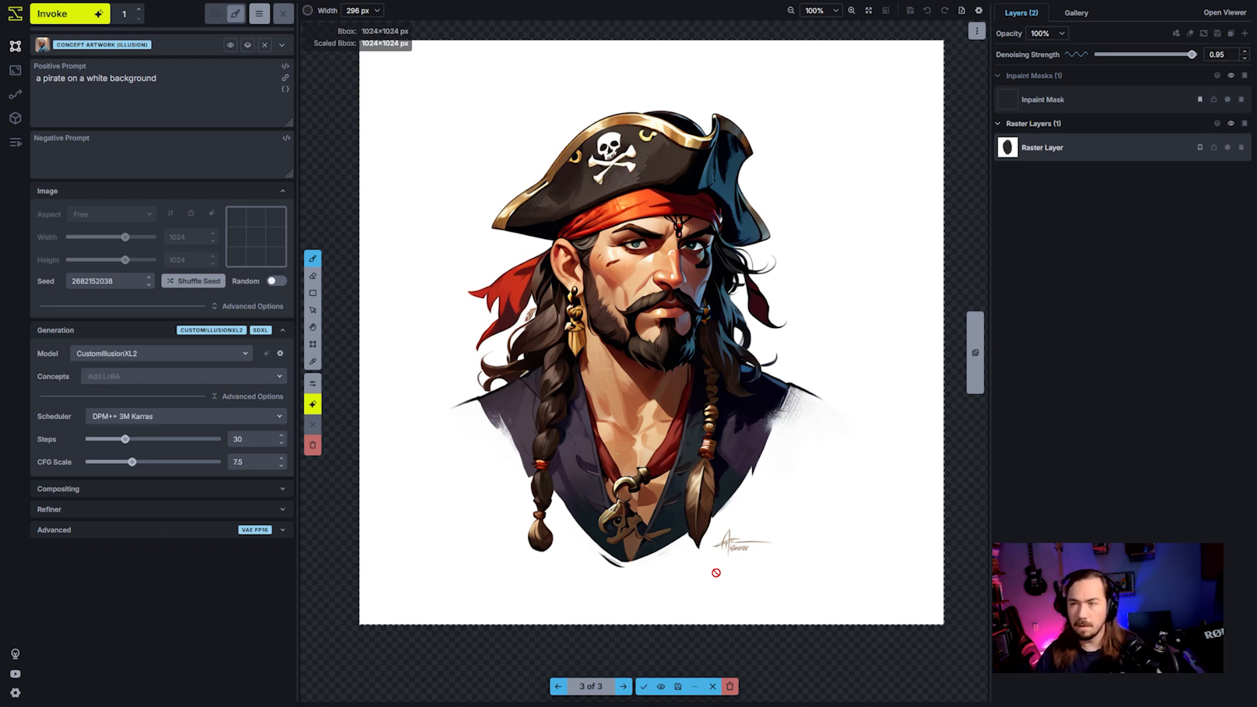
- Discard all generated results and paint around the edges of the dark oval with white sampled from the canvas background
{"action": "left_click", "coordinate": [731, 687]}
{"action": "key", "text": "i"}
{"action": "left_click", "coordinate": [444, 422]}
{"action": "key", "text": "b"}
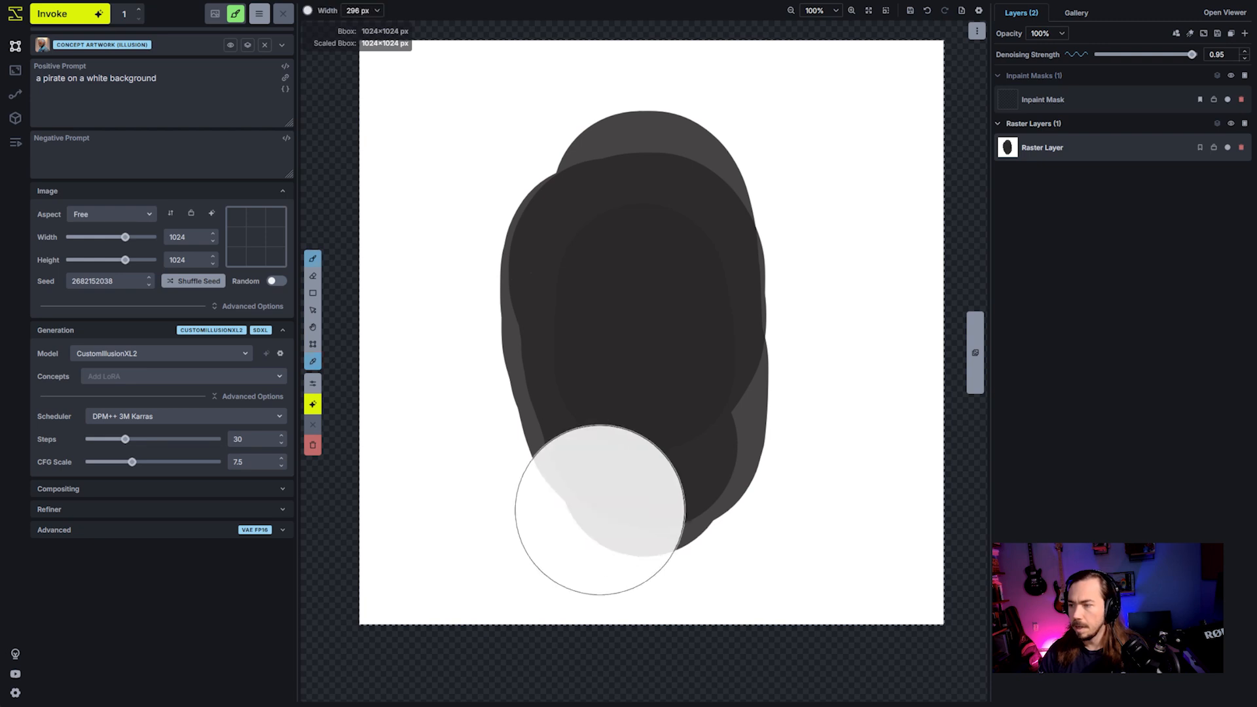
{"action": "mouse_move", "coordinate": [513, 494]}
{"action": "left_mouse_down"}
{"action": "mouse_move", "coordinate": [583, 539]}
{"action": "mouse_move", "coordinate": [814, 467]}
{"action": "mouse_move", "coordinate": [858, 332]}
{"action": "mouse_move", "coordinate": [780, 129]}
{"action": "mouse_move", "coordinate": [645, 99]}
{"action": "mouse_move", "coordinate": [493, 169]}
{"action": "mouse_move", "coordinate": [441, 278]}
{"action": "mouse_move", "coordinate": [533, 479]}
{"action": "mouse_move", "coordinate": [621, 519]}
{"action": "mouse_move", "coordinate": [850, 488]}
{"action": "left_mouse_up"}
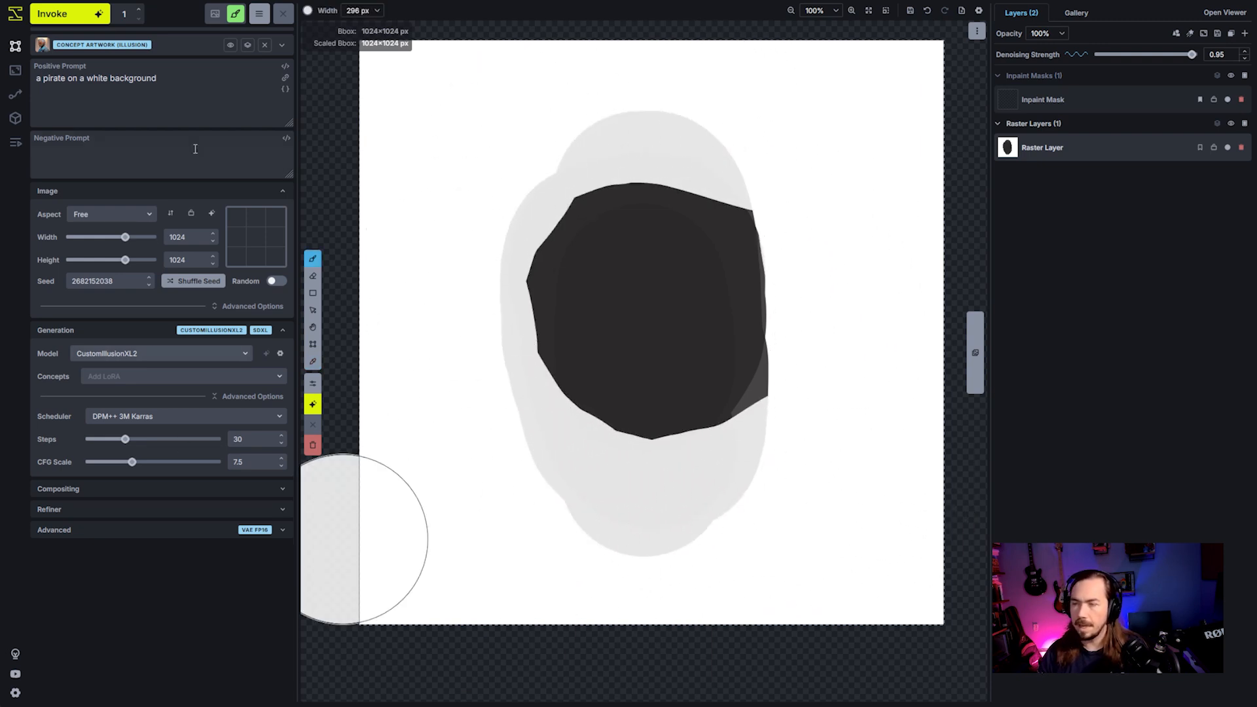
- Remove the Concept Artwork (Illusion) prompt template and replace the positive prompt with "a vector logo, emoji style, a smiling monkey"
{"action": "left_click", "coordinate": [185, 85]}
{"action": "key", "text": "ctrl+a"}
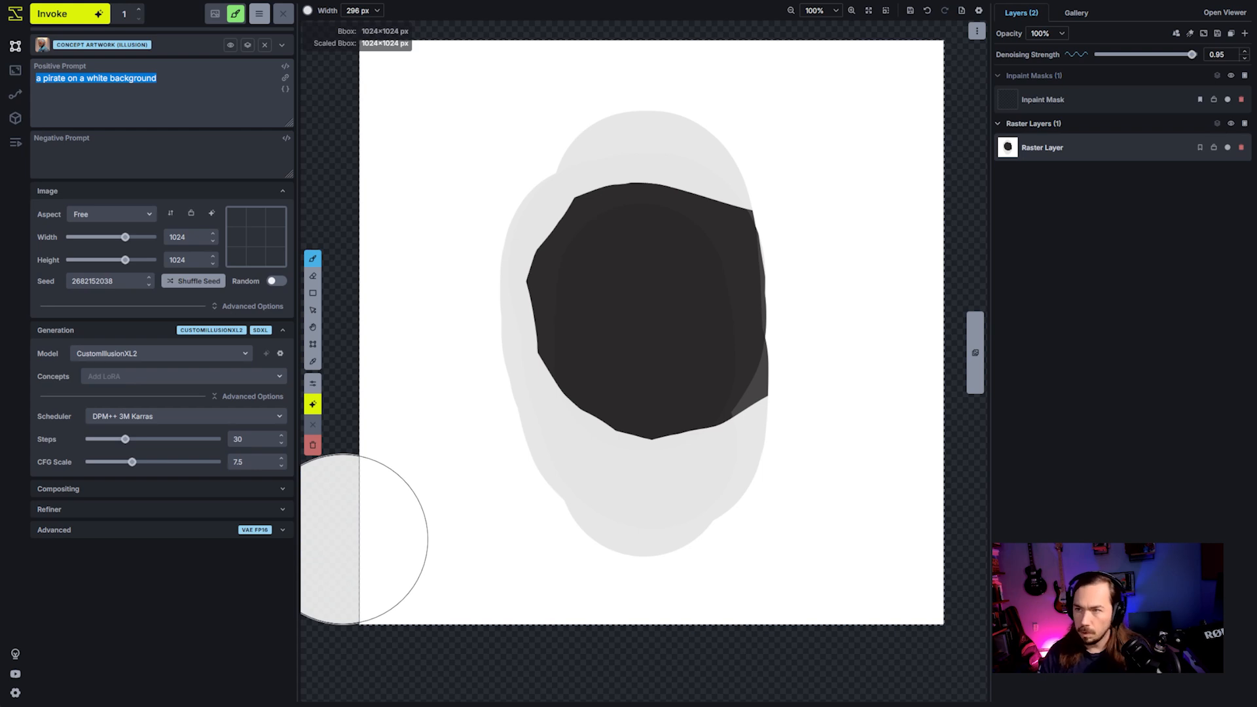
{"action": "left_click", "coordinate": [265, 44]}
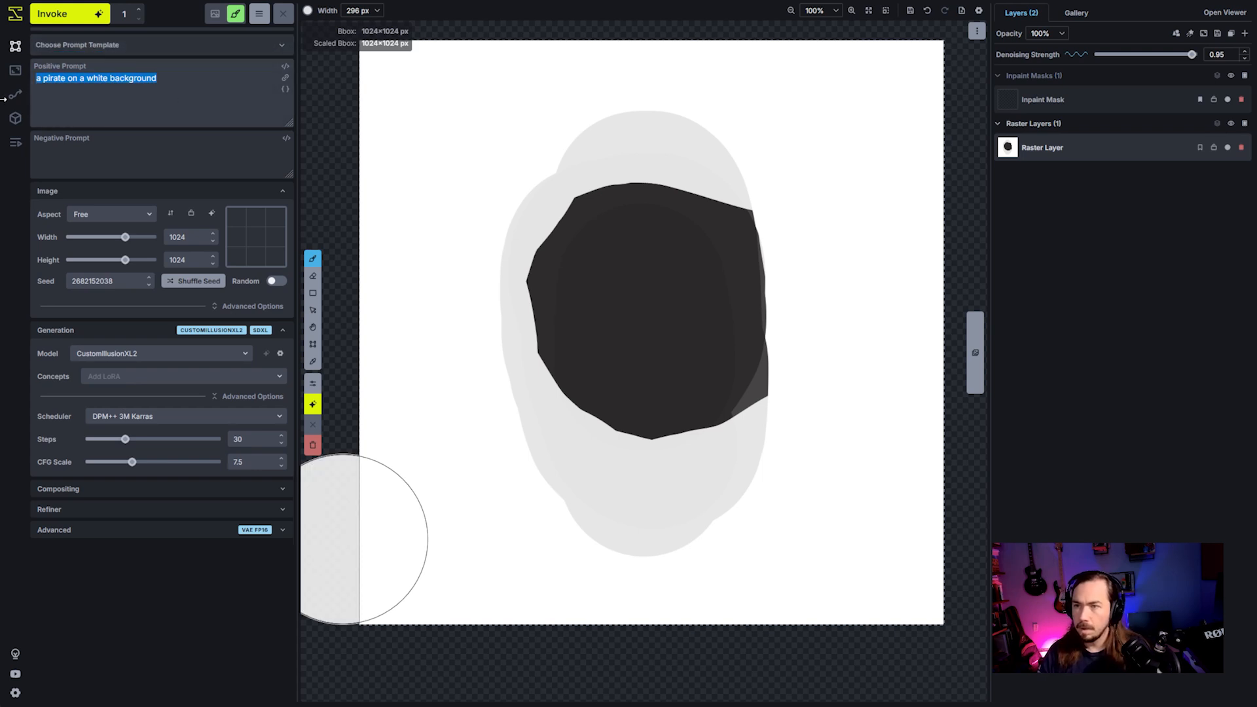
{"action": "key", "text": "BackSpace"}
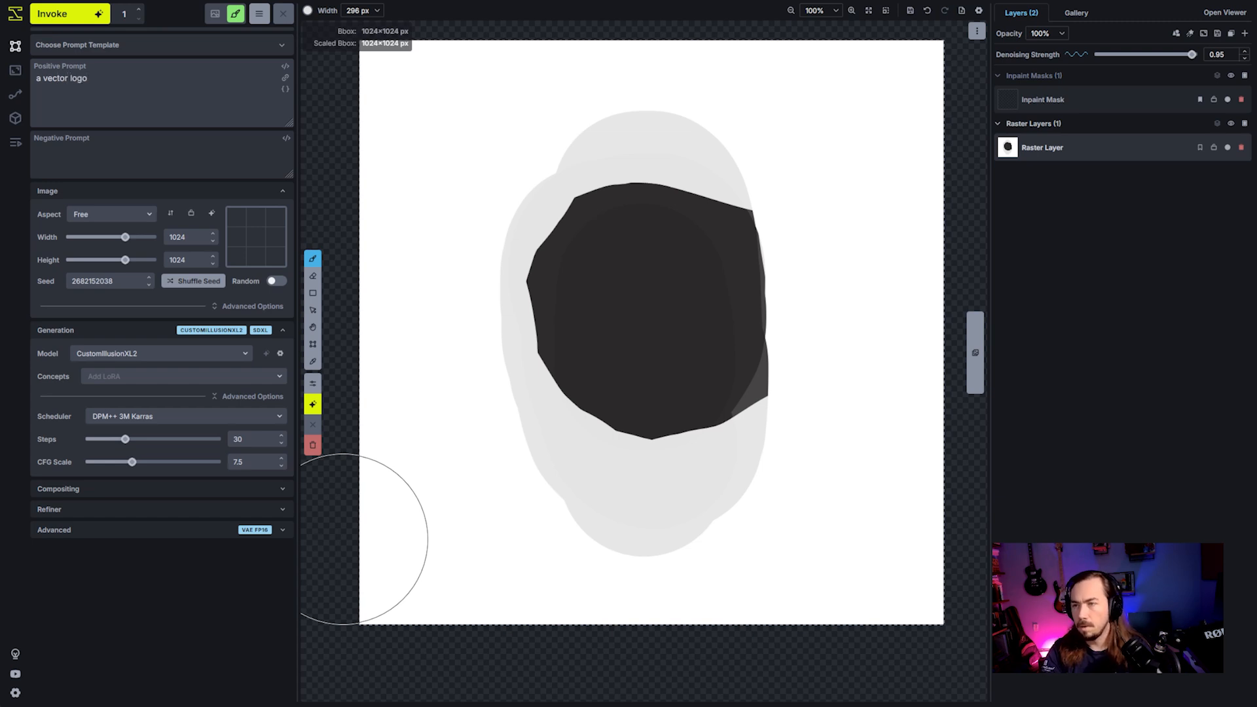
{"action": "type", "text": "a vector logo, emoji"}
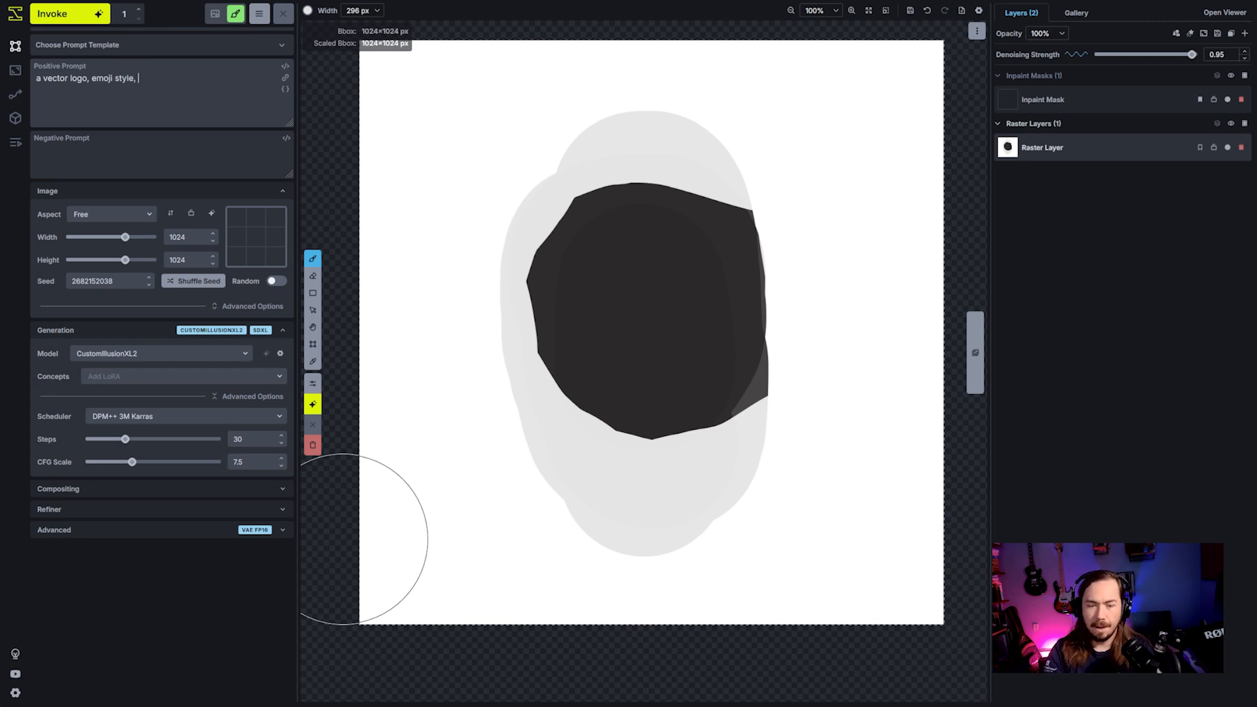
{"action": "type", "text": "style, a "}
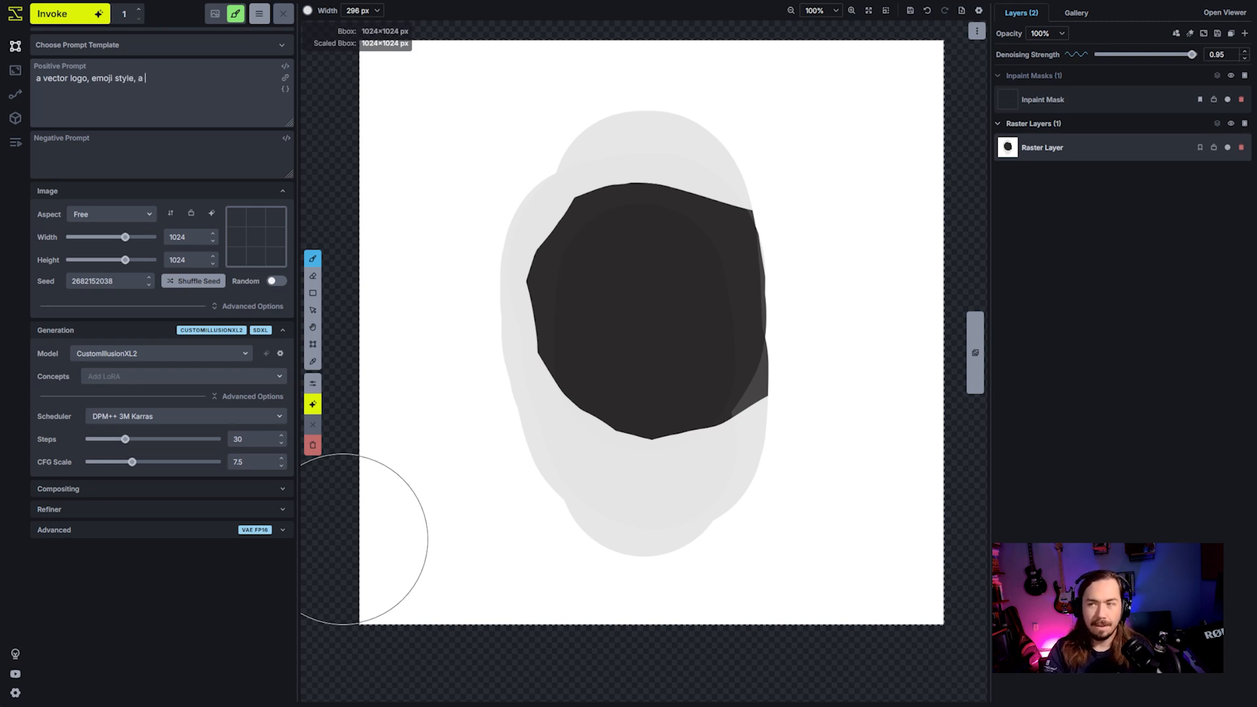
{"action": "type", "text": "smiling"}
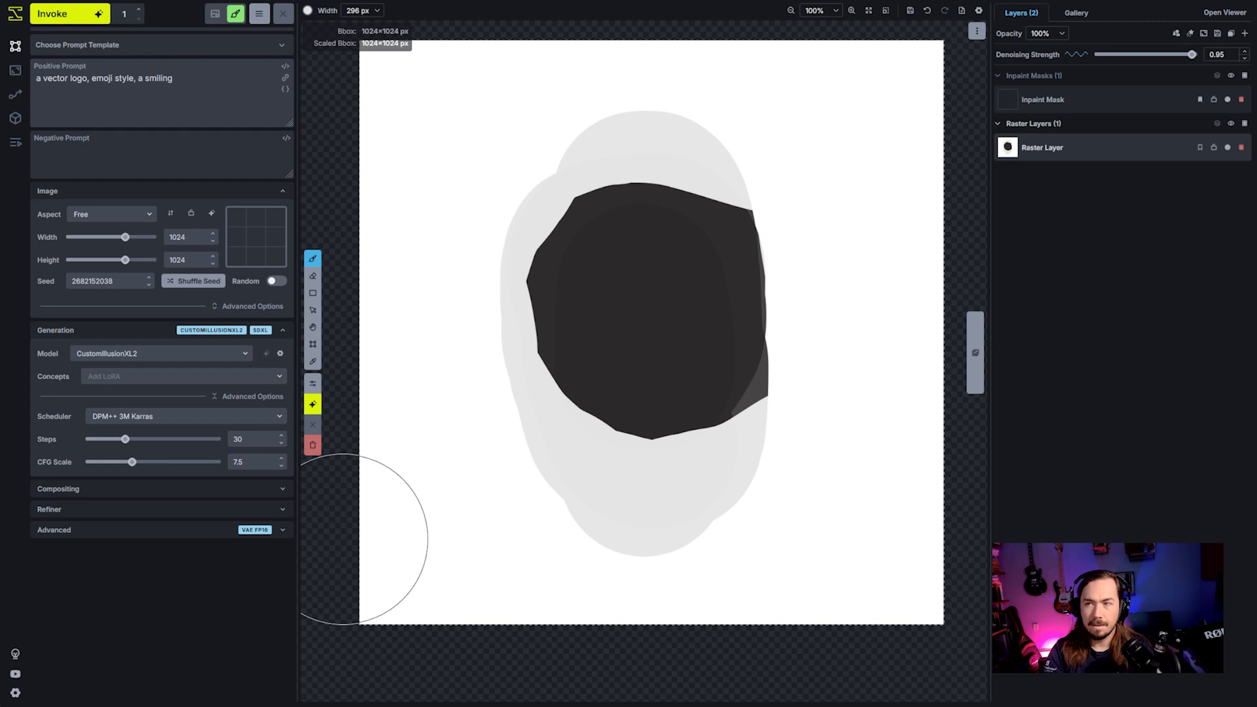
{"action": "type", "text": " monkey"}
- Generate an image from the monkey prompt and accept the result as a new raster layer
{"action": "left_click_drag", "start_coordinate": [36, 79], "coordinate": [115, 79]}
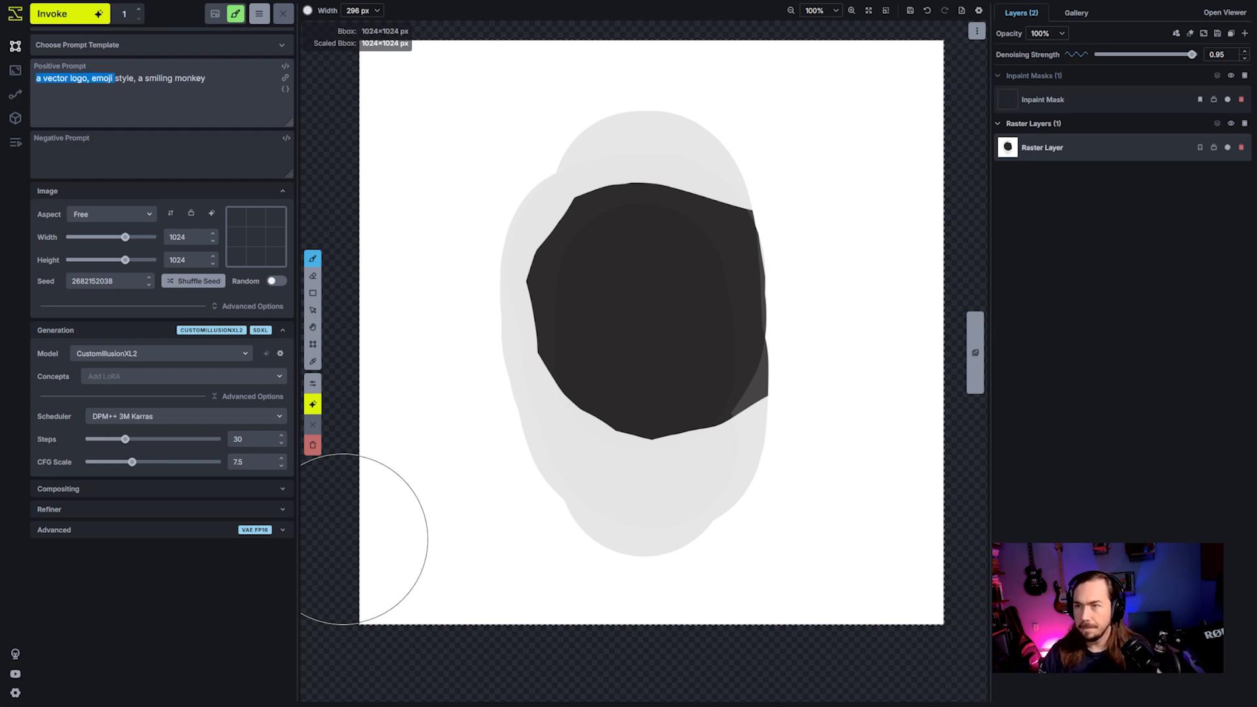
{"action": "left_click", "coordinate": [95, 18]}
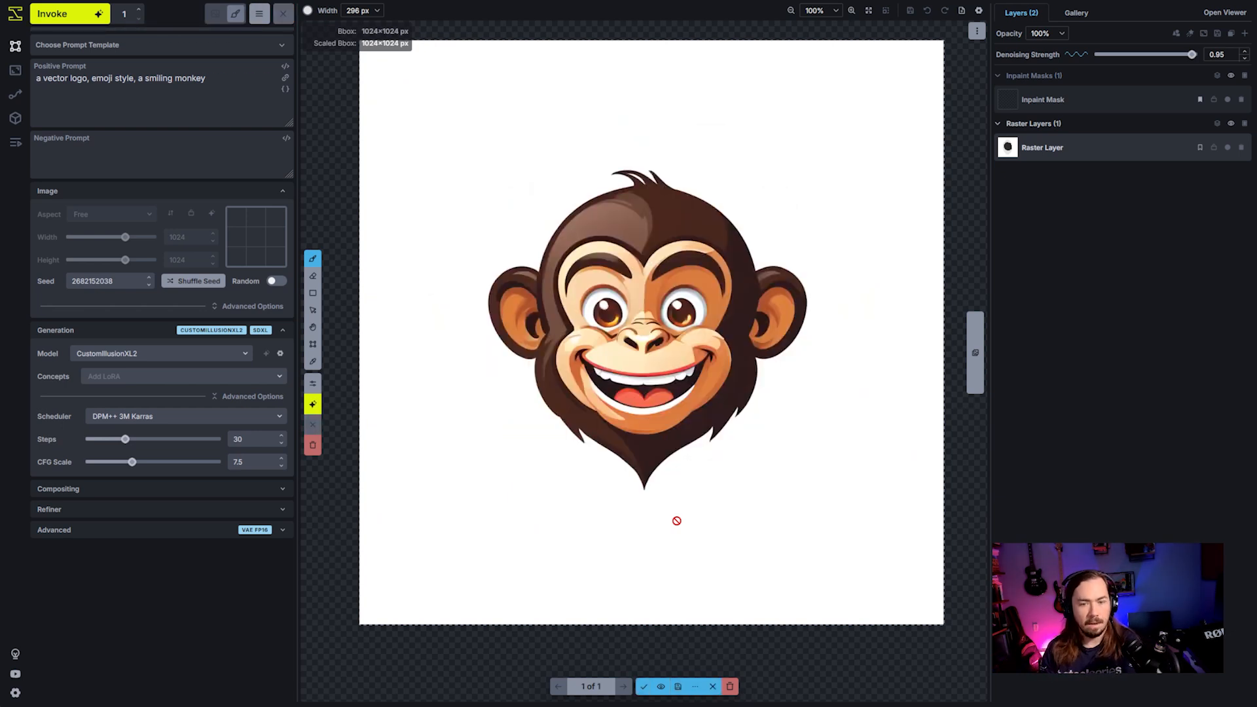
{"action": "left_click", "coordinate": [643, 687]}
- Cut the monkey head out of its white background with Select Object, using include points on the chin and forehead
{"action": "right_click", "coordinate": [612, 372]}
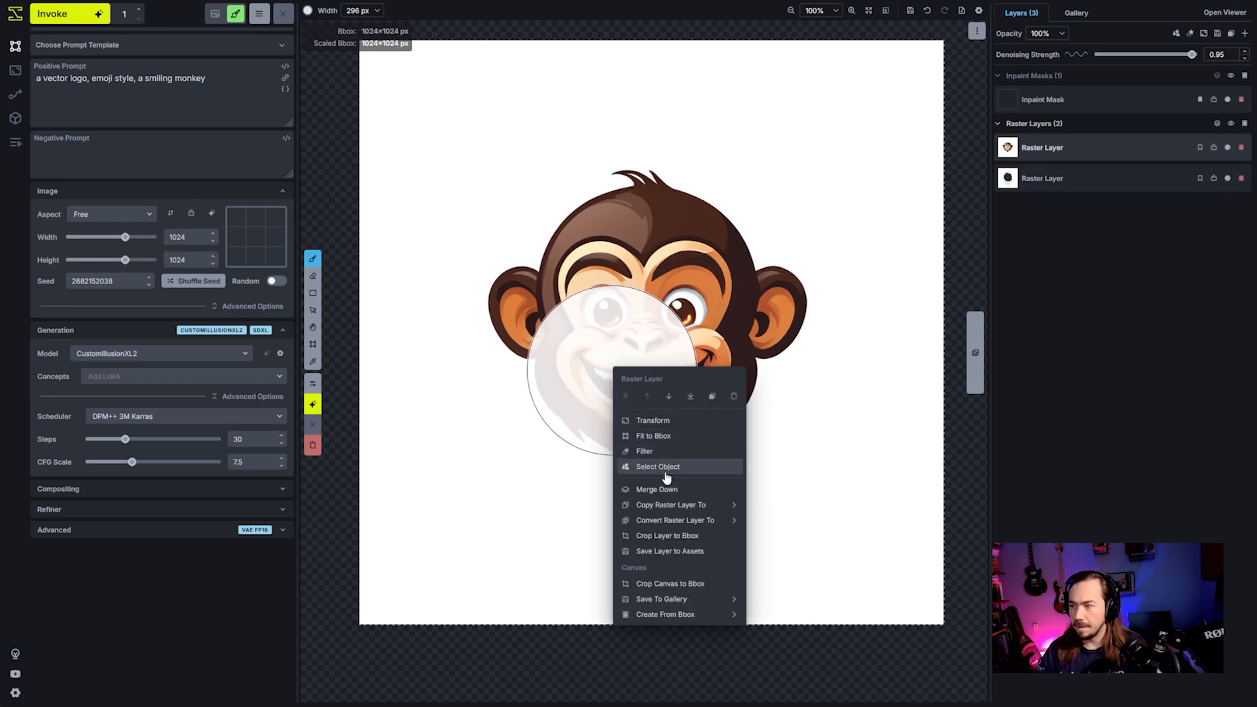
{"action": "left_click", "coordinate": [666, 472]}
{"action": "left_click", "coordinate": [645, 424]}
{"action": "left_click", "coordinate": [644, 246]}
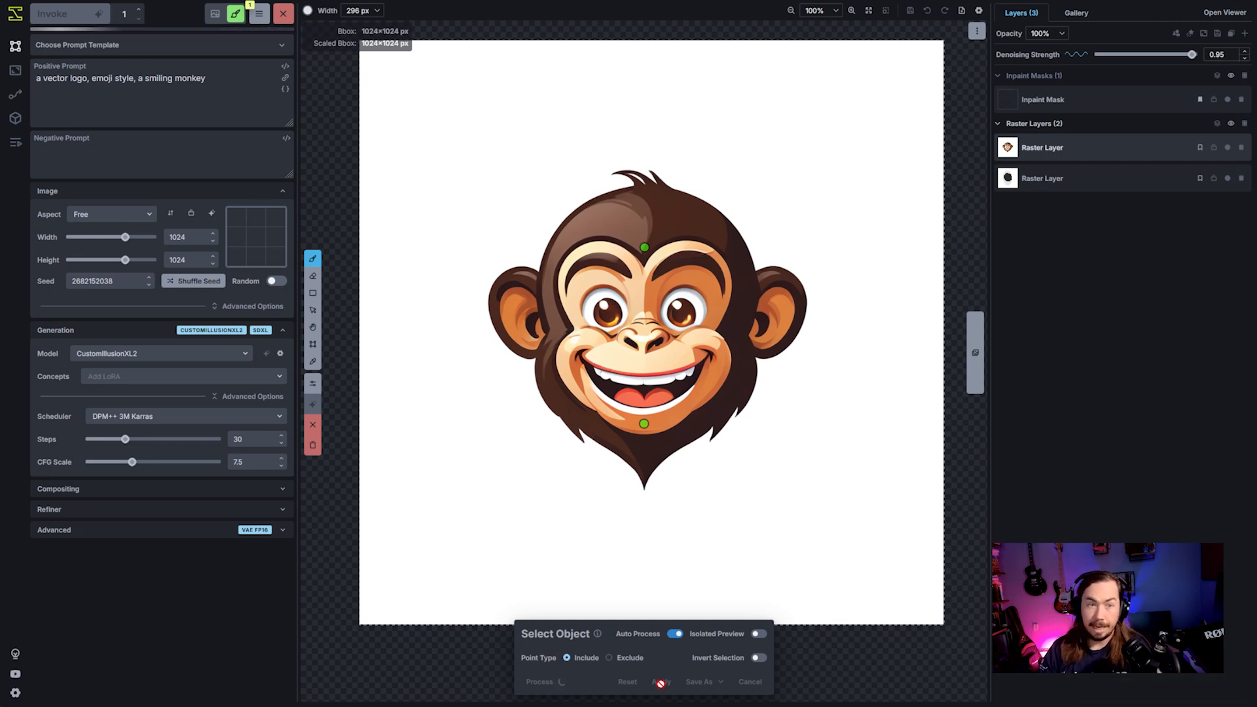
{"action": "left_click", "coordinate": [661, 681]}
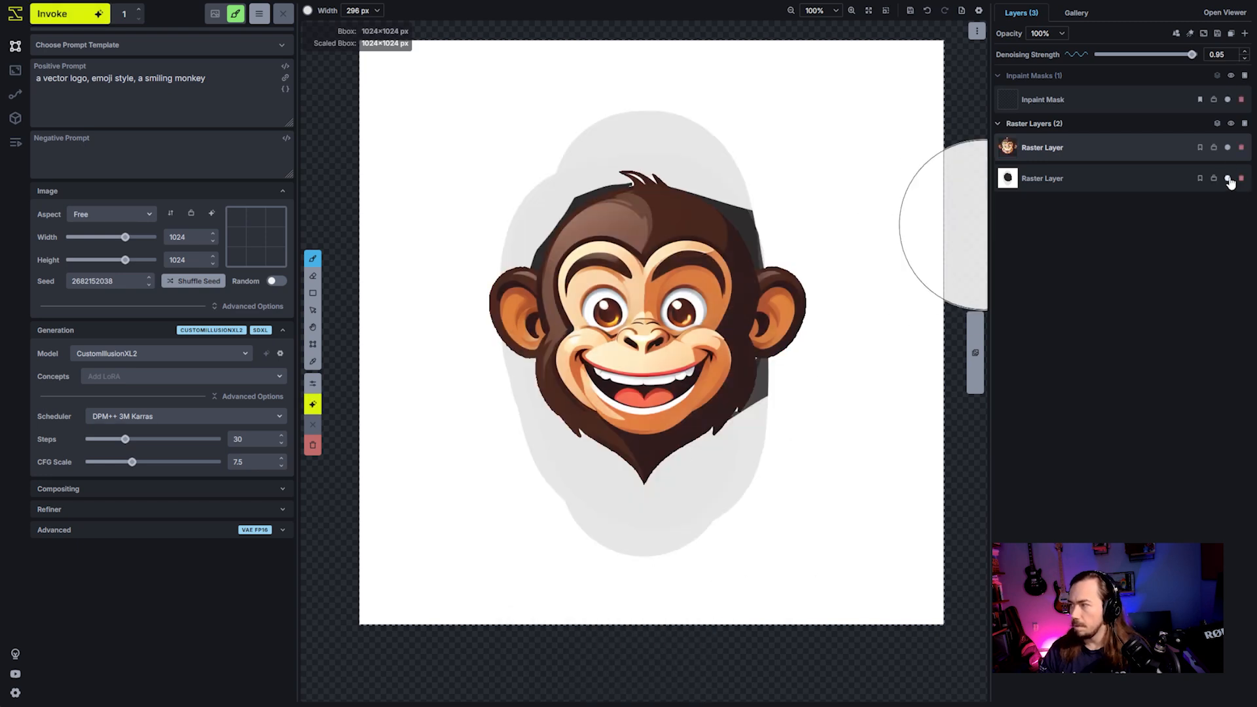
- Compare the monkey cutout with the painted shape beneath it by repeatedly hiding and showing the cutout layer
{"action": "left_click", "coordinate": [1228, 148]}
{"action": "left_click", "coordinate": [1228, 148]}
{"action": "left_click", "coordinate": [1229, 148]}
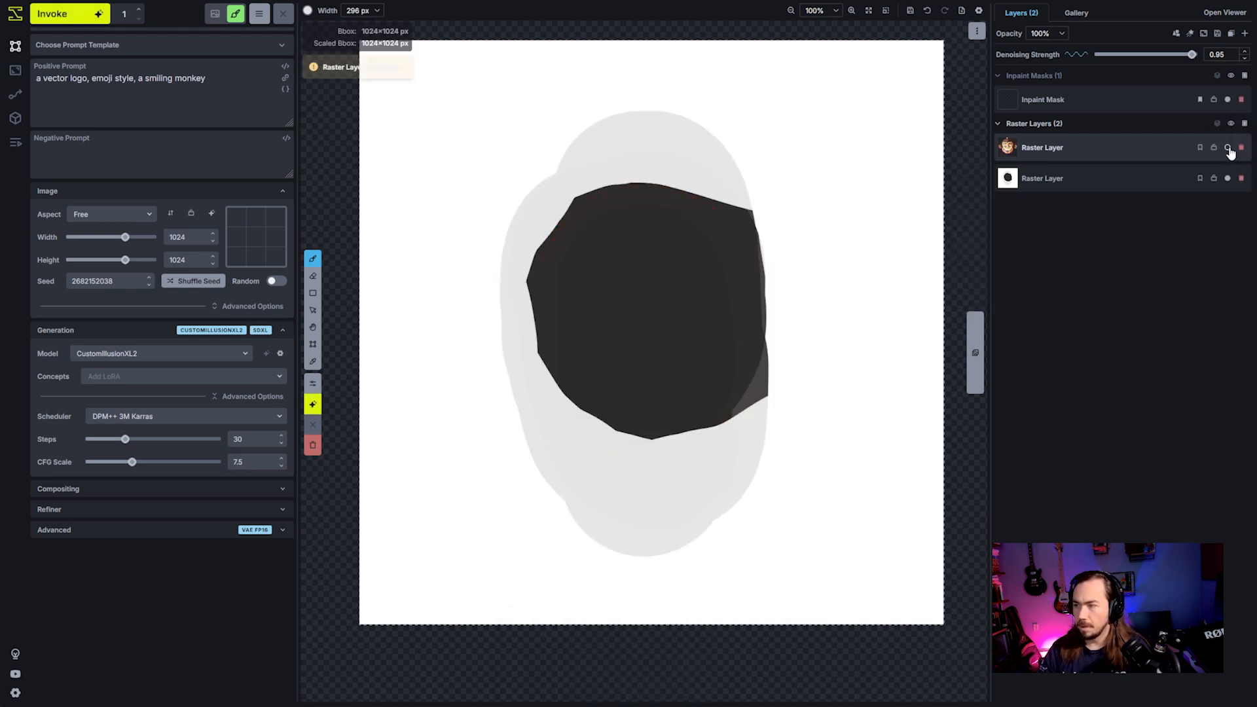
{"action": "left_click", "coordinate": [1229, 148]}
{"action": "left_click", "coordinate": [1229, 148]}
{"action": "left_click", "coordinate": [1229, 148]}
{"action": "left_click", "coordinate": [1228, 148]}
{"action": "left_click", "coordinate": [1228, 148]}
{"action": "left_click", "coordinate": [1228, 148]}
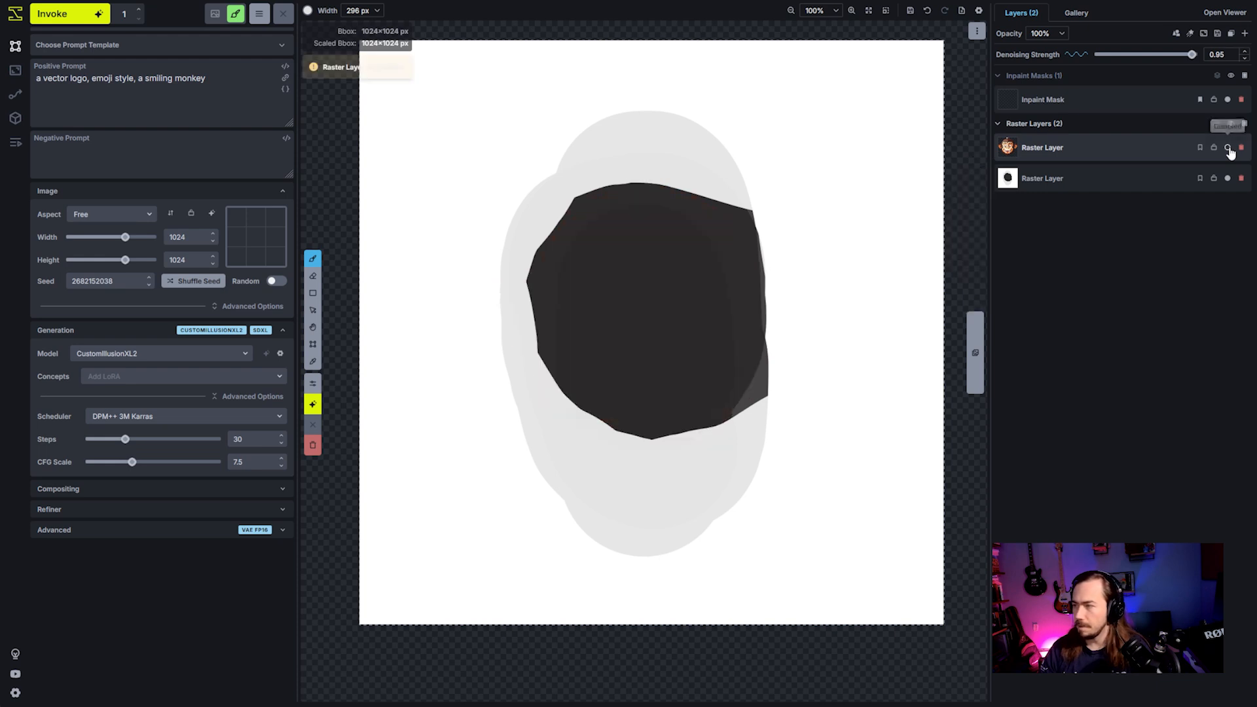
{"action": "left_click", "coordinate": [1228, 148]}
- Delete the painted shape's raster layer and erase stray white bits around the monkey's chin with a 10 px eraser
{"action": "left_click", "coordinate": [1242, 178]}
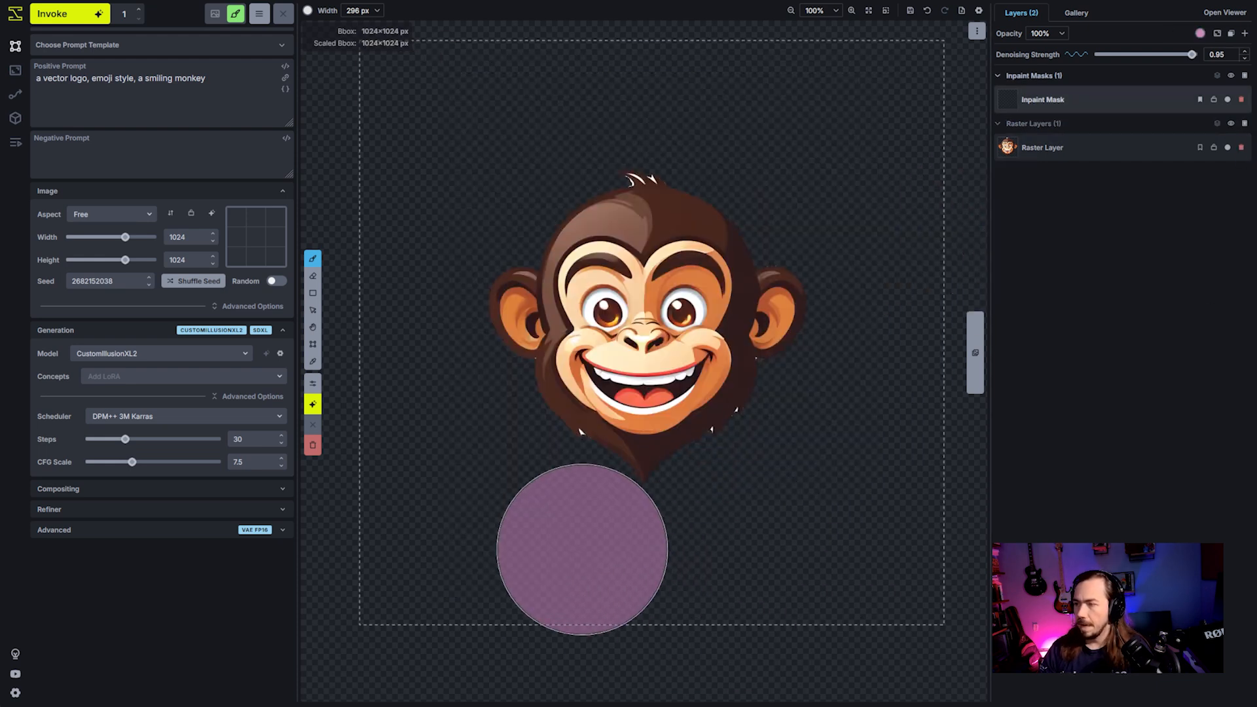
{"action": "key", "text": "e"}
{"action": "scroll", "coordinate": [606, 443], "scroll_direction": "down", "scroll_amount": 15}
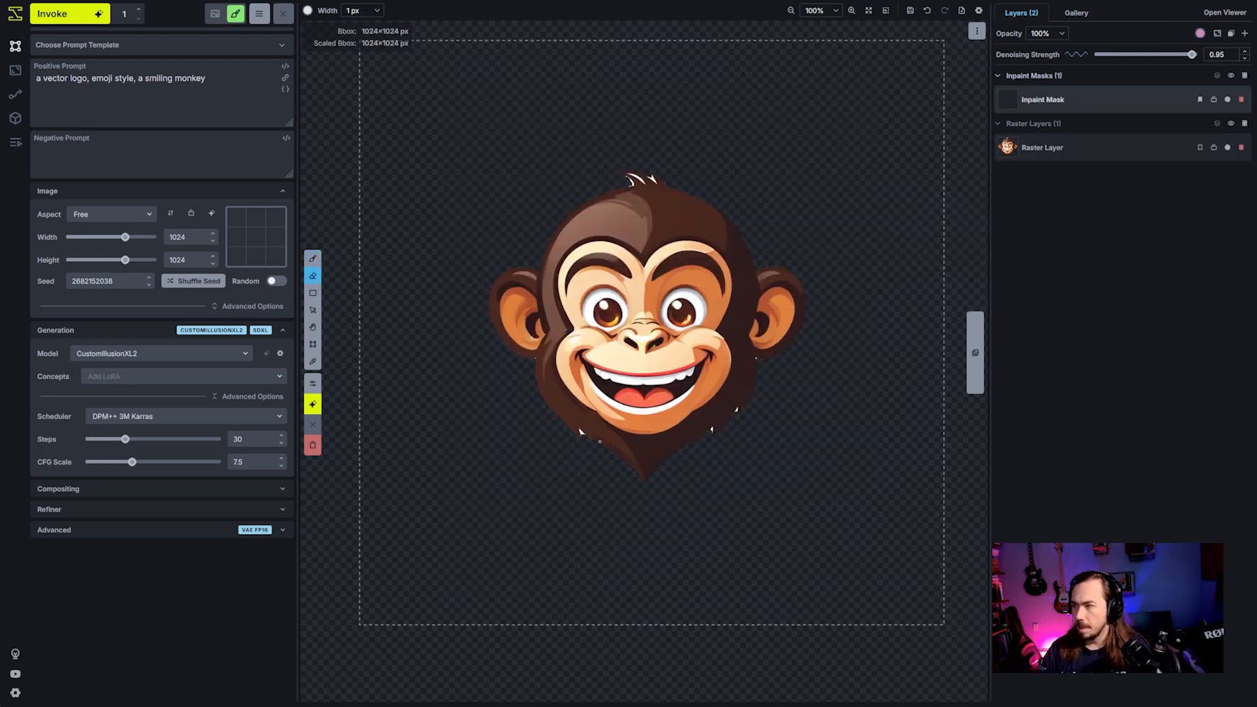
{"action": "scroll", "coordinate": [585, 440], "scroll_direction": "up", "scroll_amount": 5}
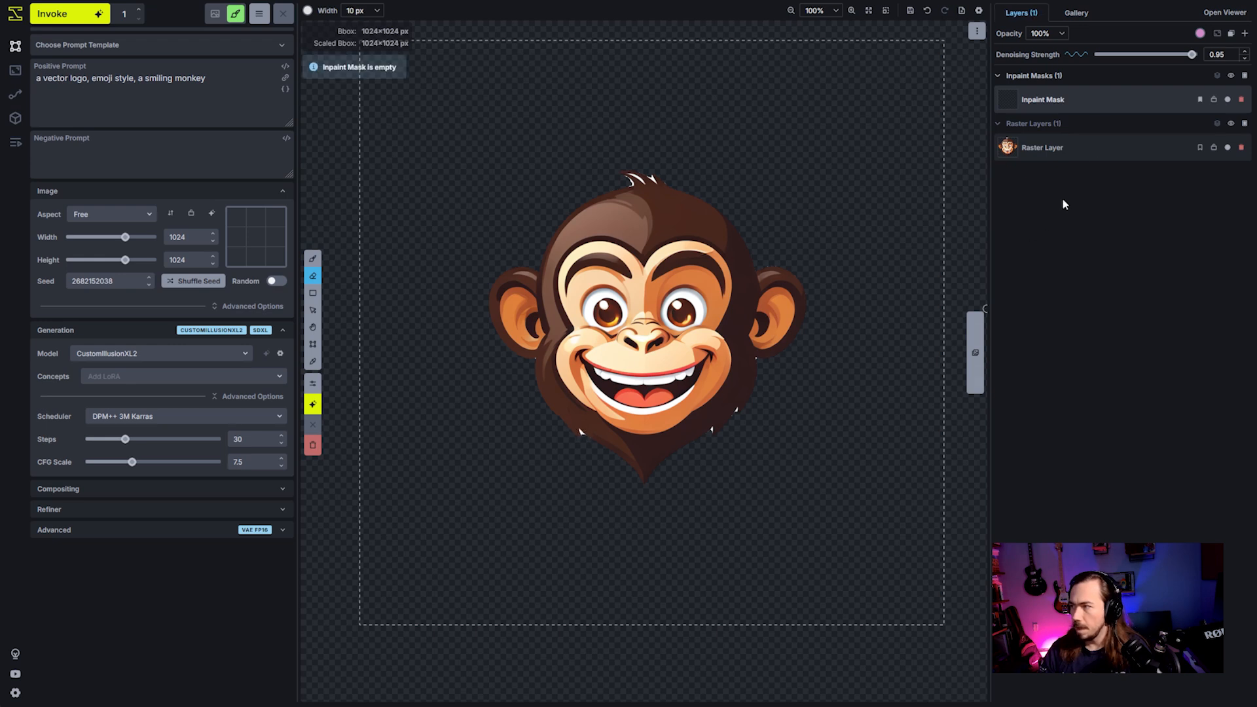
{"action": "left_click", "coordinate": [1104, 143]}
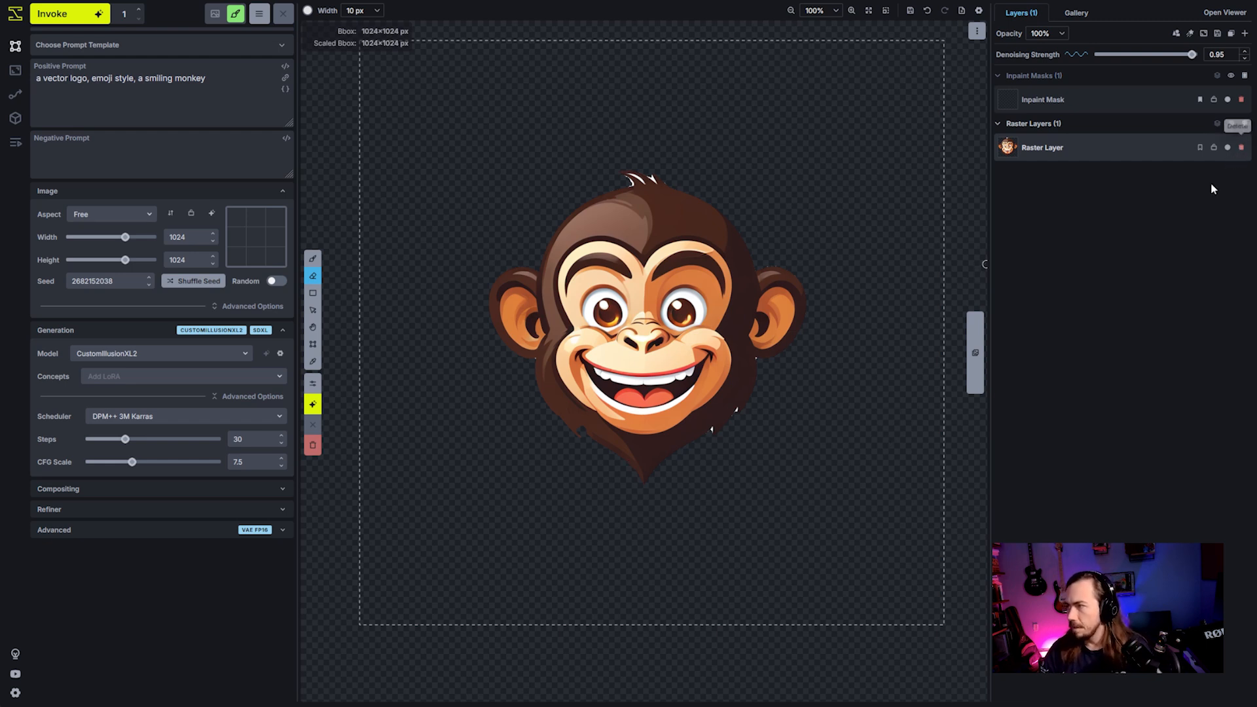
- Undo the erasing and the painted layer's deletion, and remove the monkey layer so only the painted shape remains
{"action": "key", "text": "ctrl+z"}
{"action": "key", "text": "ctrl+z"}
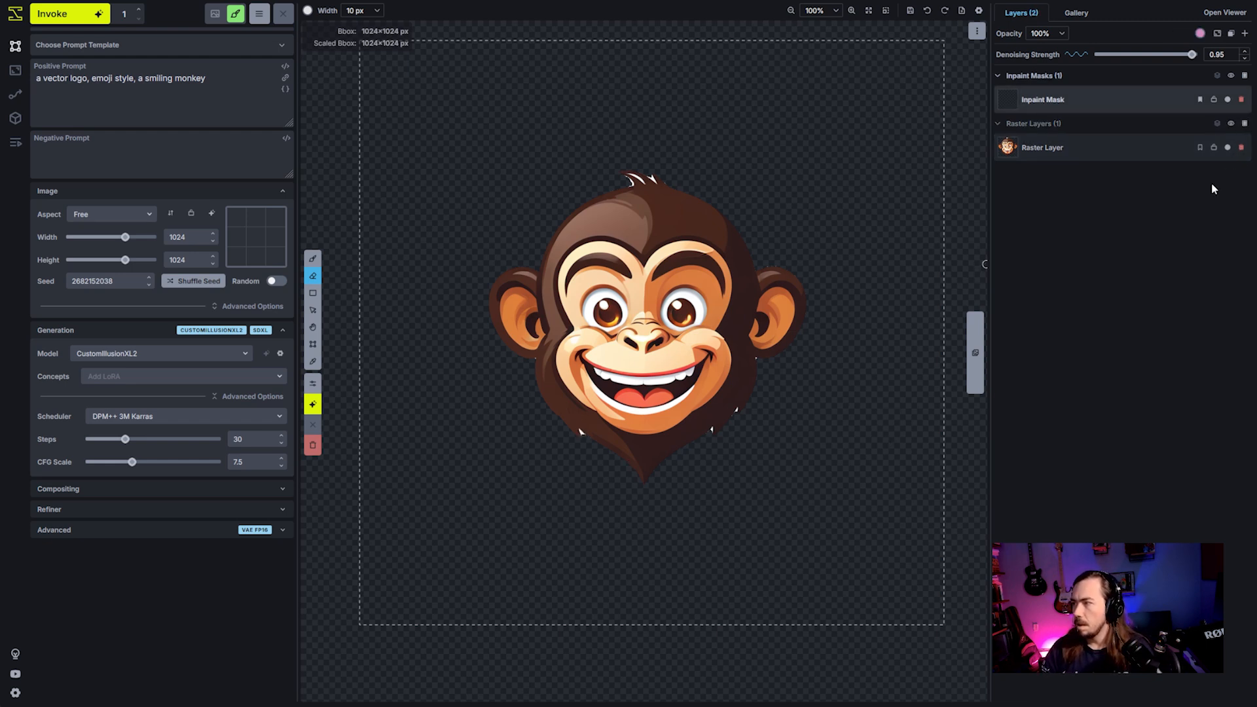
{"action": "key", "text": "ctrl+z"}
{"action": "key", "text": "ctrl+z"}
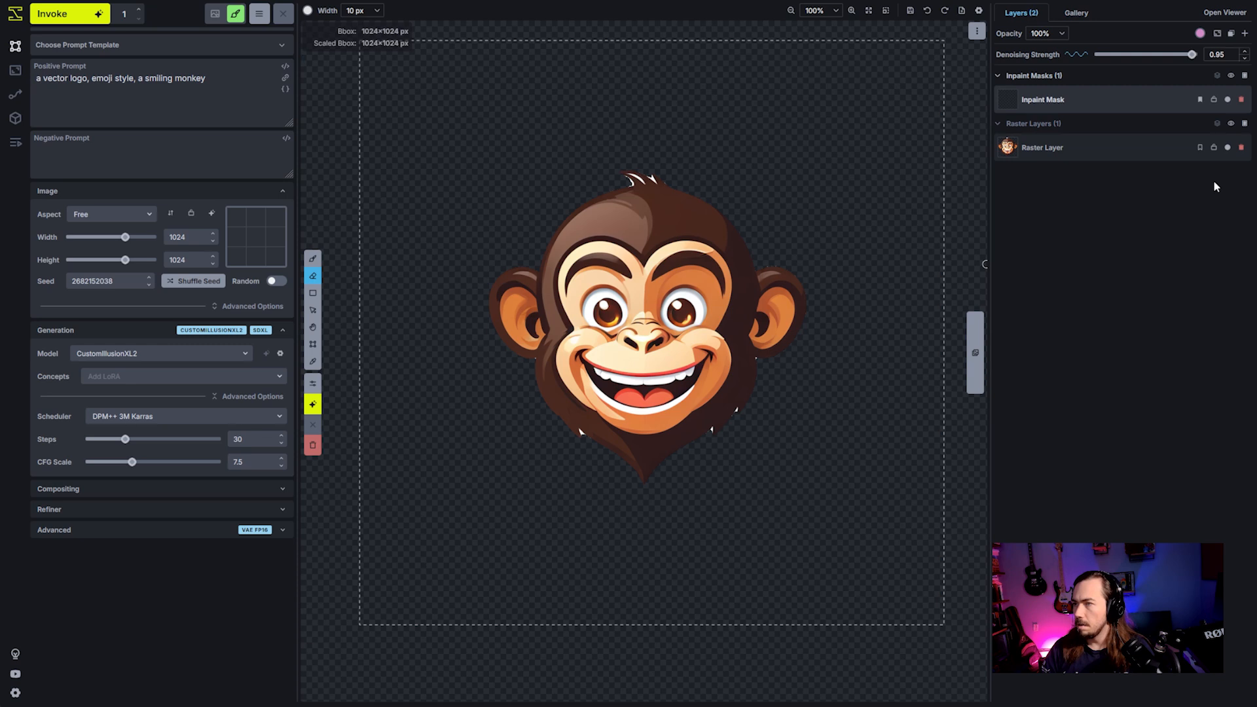
{"action": "key", "text": "ctrl+z"}
{"action": "key", "text": "ctrl+z"}
{"action": "left_click", "coordinate": [1243, 148]}
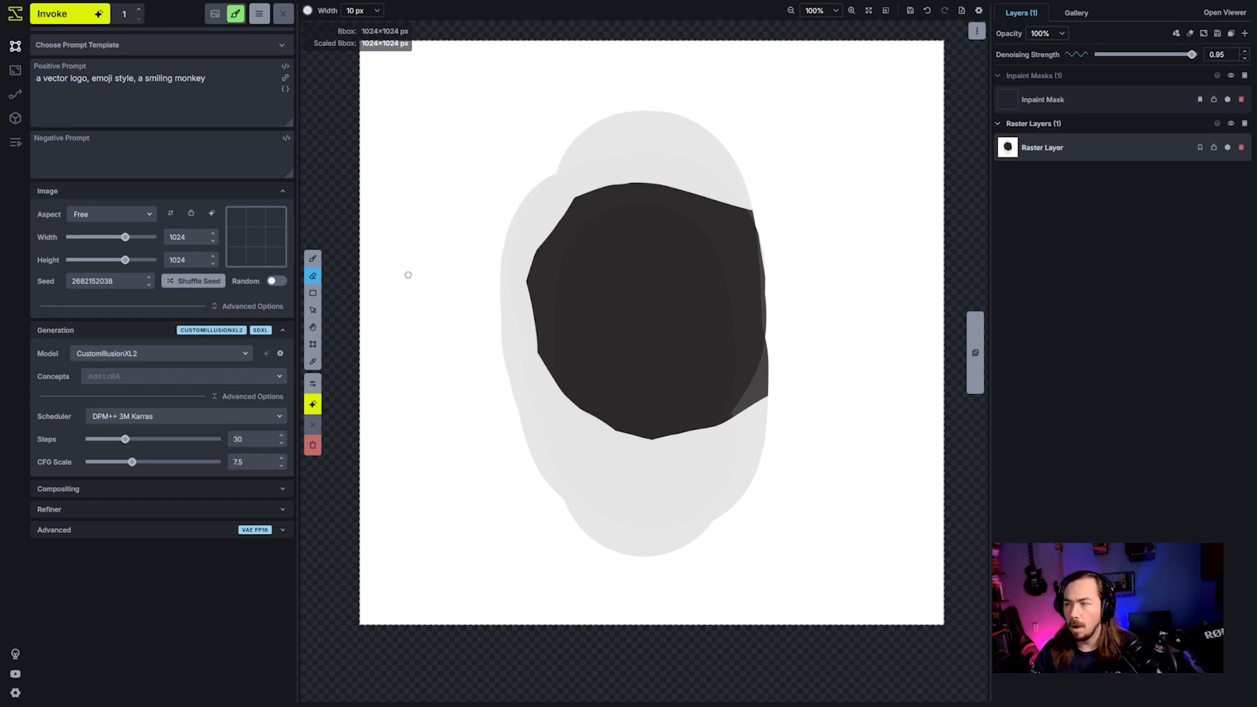
- Paint over most of the canvas in semi-transparent dark grey (RGB 93, 91, 91) with a 500 px brush
{"action": "left_click", "coordinate": [307, 11]}
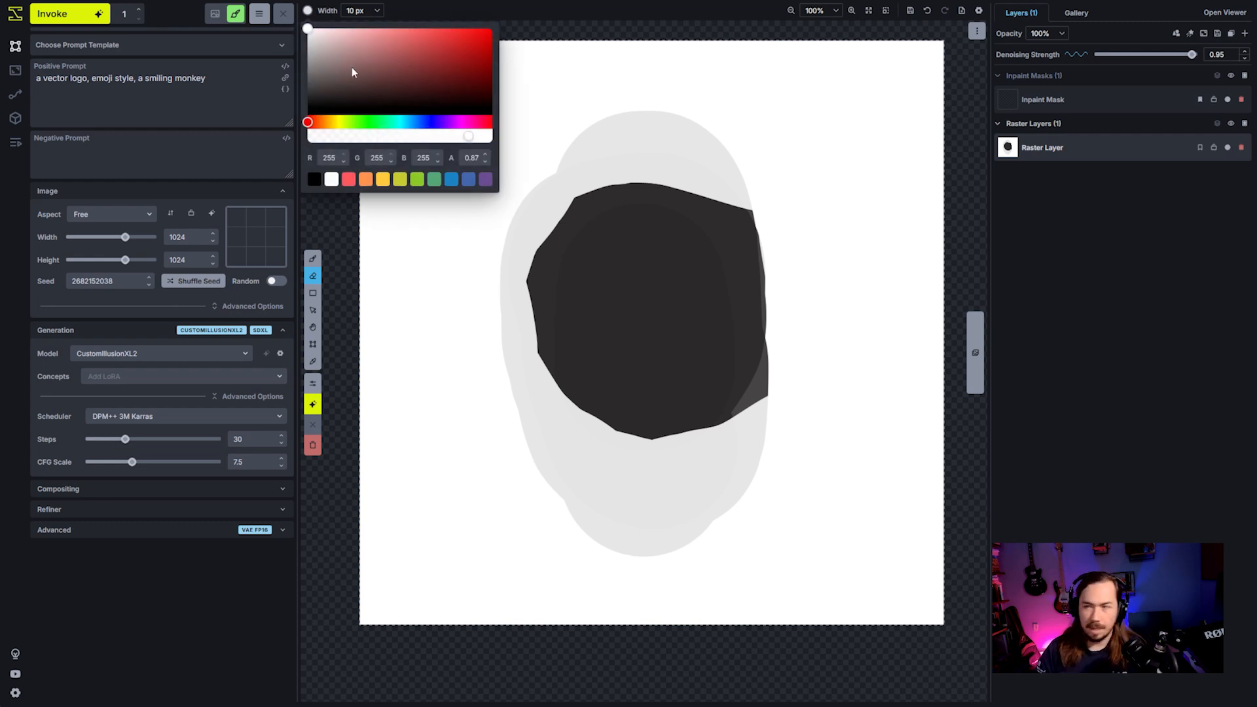
{"action": "left_click_drag", "start_coordinate": [351, 72], "coordinate": [310, 80]}
{"action": "key", "text": "b"}
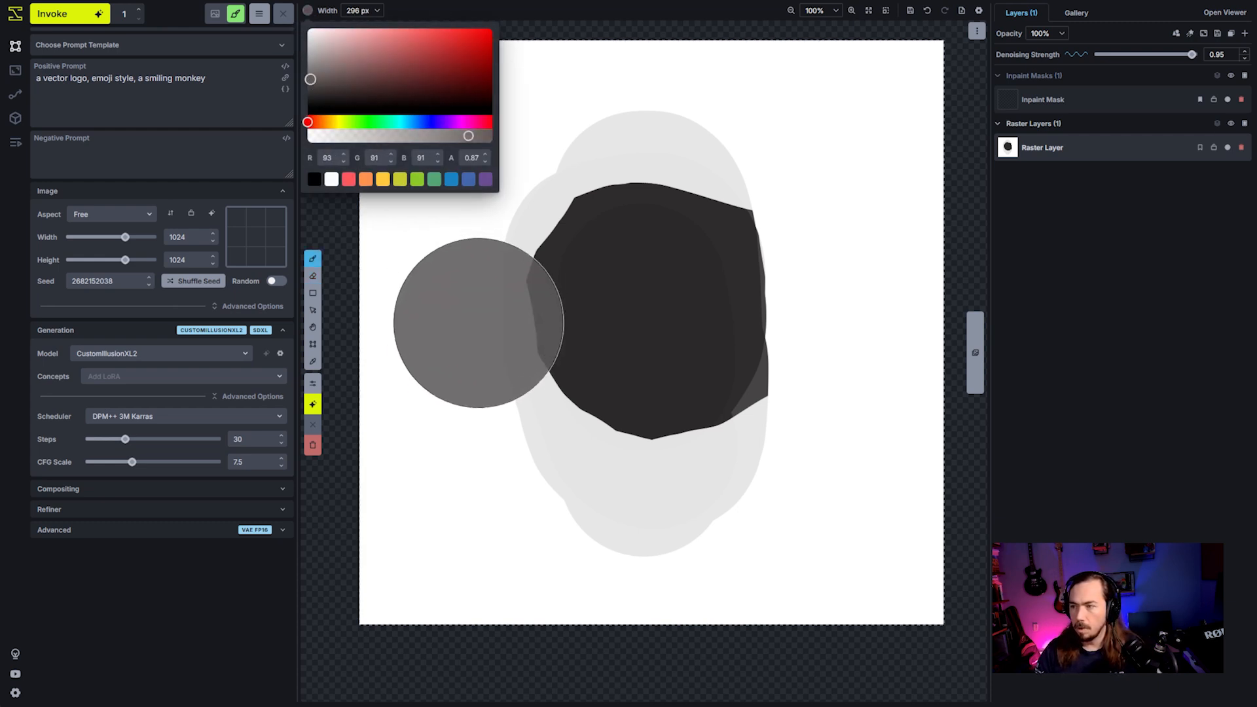
{"action": "scroll", "coordinate": [479, 323], "scroll_direction": "down", "scroll_amount": 10}
{"action": "mouse_move", "coordinate": [525, 595]}
{"action": "left_mouse_down"}
{"action": "mouse_move", "coordinate": [351, 559]}
{"action": "mouse_move", "coordinate": [389, 130]}
{"action": "mouse_move", "coordinate": [824, 197]}
{"action": "mouse_move", "coordinate": [834, 600]}
{"action": "mouse_move", "coordinate": [477, 446]}
{"action": "mouse_move", "coordinate": [628, 570]}
{"action": "mouse_move", "coordinate": [987, 365]}
{"action": "mouse_move", "coordinate": [612, 182]}
{"action": "mouse_move", "coordinate": [501, 199]}
{"action": "mouse_move", "coordinate": [856, 93]}
{"action": "mouse_move", "coordinate": [986, 89]}
{"action": "mouse_move", "coordinate": [931, 555]}
{"action": "mouse_move", "coordinate": [520, 595]}
{"action": "mouse_move", "coordinate": [352, 416]}
{"action": "mouse_move", "coordinate": [279, 74]}
{"action": "mouse_move", "coordinate": [518, 401]}
{"action": "mouse_move", "coordinate": [367, 337]}
{"action": "left_mouse_up"}
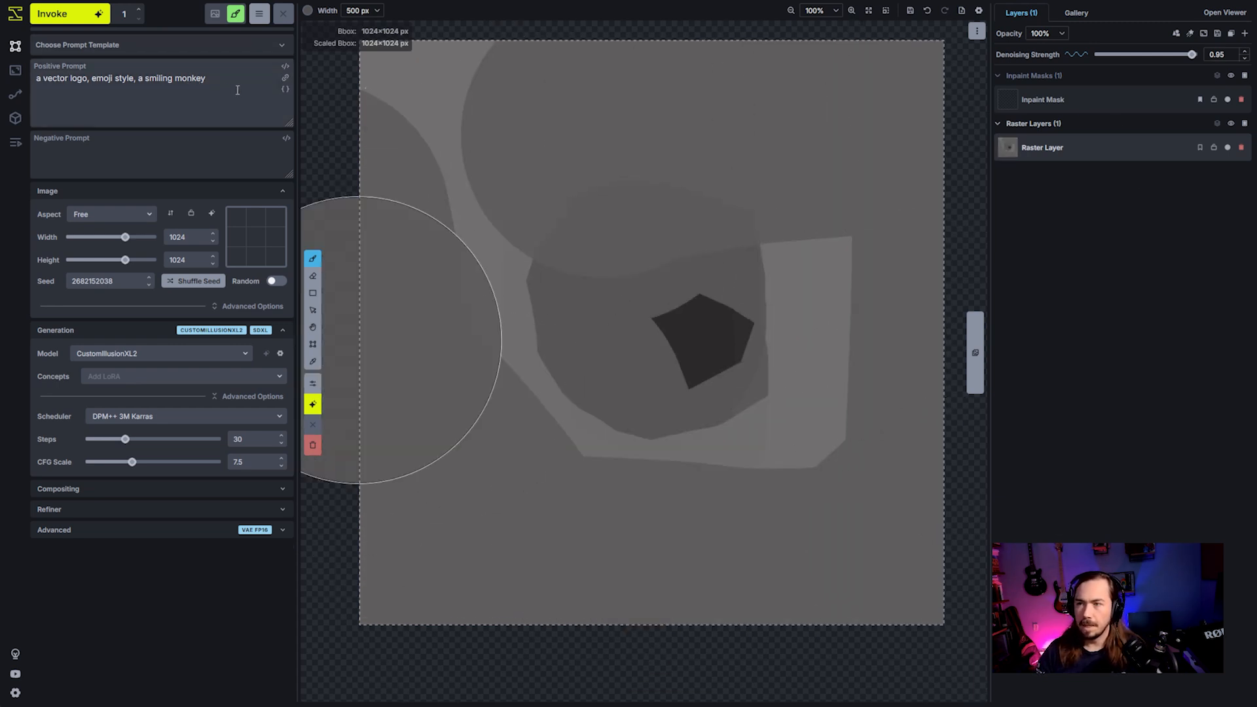
- Restore the positive prompt "a pirate on a white background" and apply the Concept Artwork (Illusion) prompt template
{"action": "left_click_drag", "start_coordinate": [238, 90], "coordinate": [34, 77]}
{"action": "key", "text": "ctrl+z"}
{"action": "key", "text": "ctrl+z"}
{"action": "key", "text": "ctrl+z"}
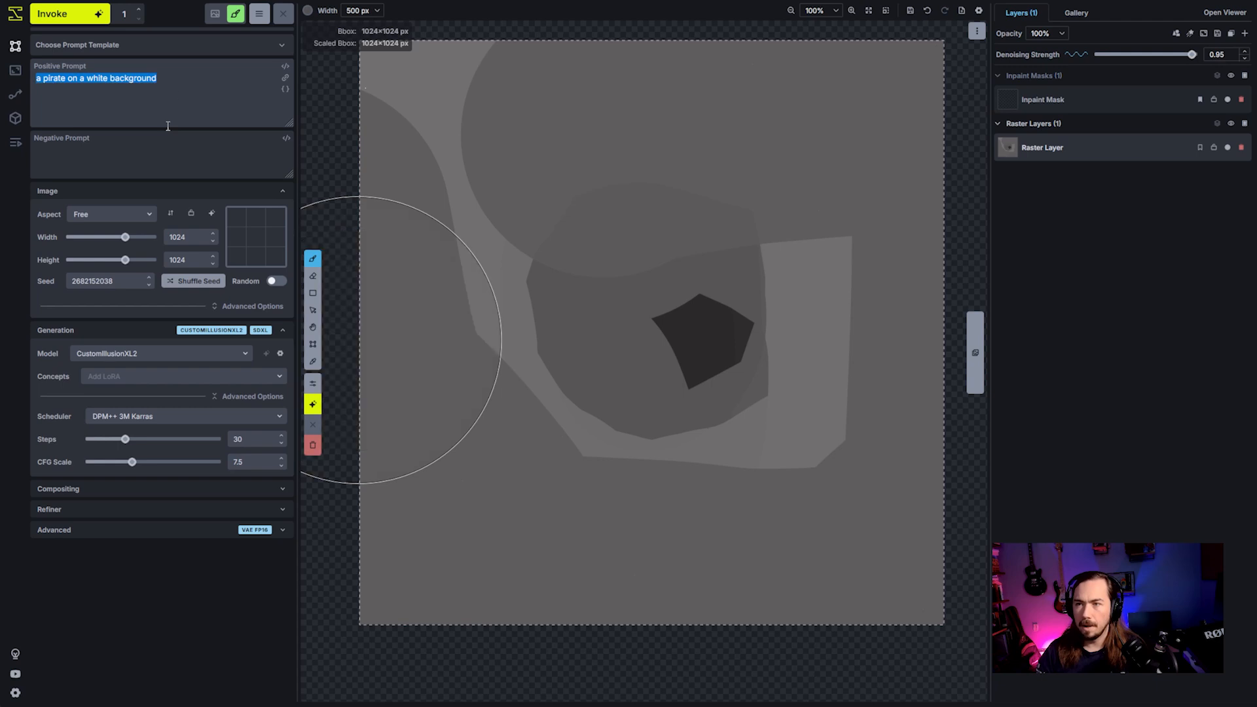
{"action": "left_click", "coordinate": [190, 44]}
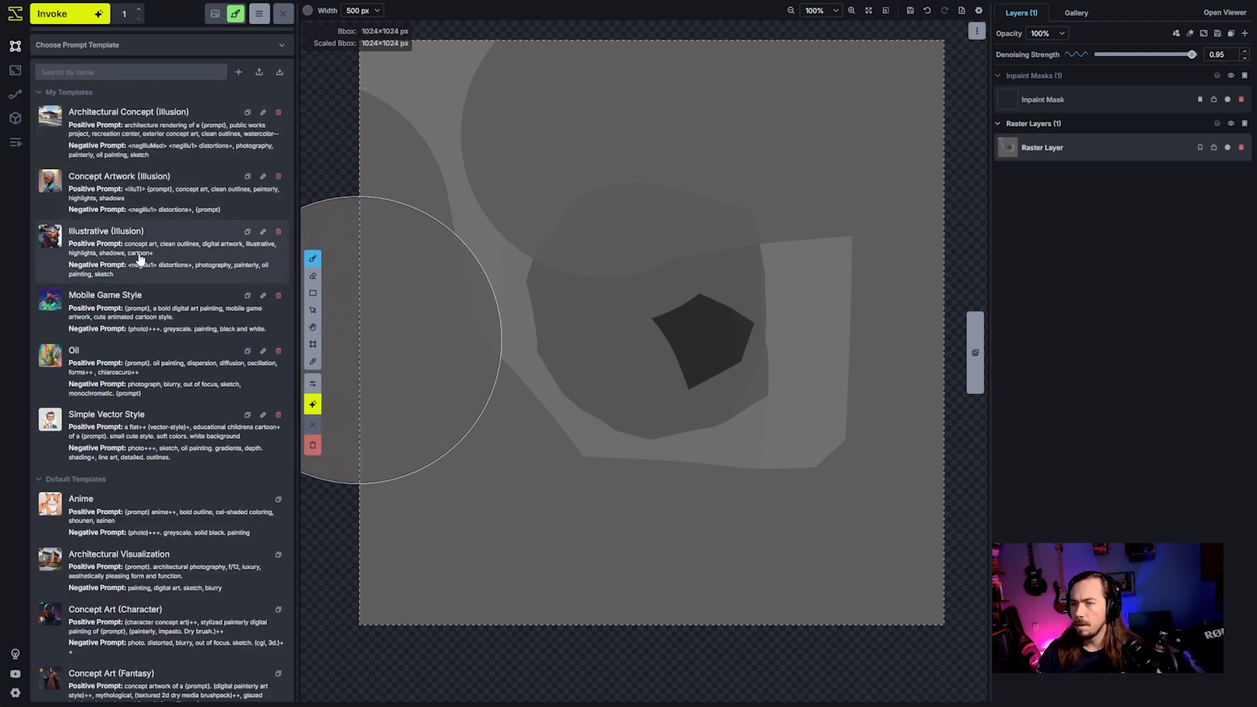
{"action": "left_click", "coordinate": [137, 210]}
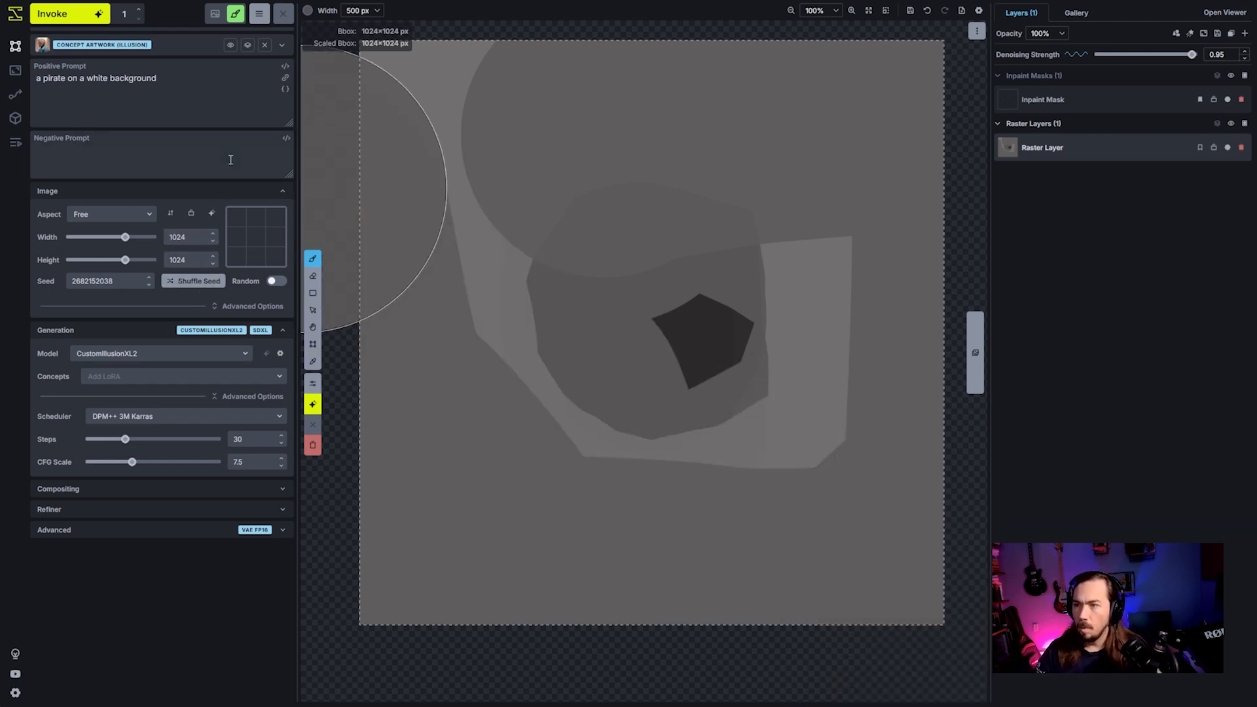
- Turn on the random seed, generate three pirate images from the grey canvas and compare the results
{"action": "left_click", "coordinate": [272, 283]}
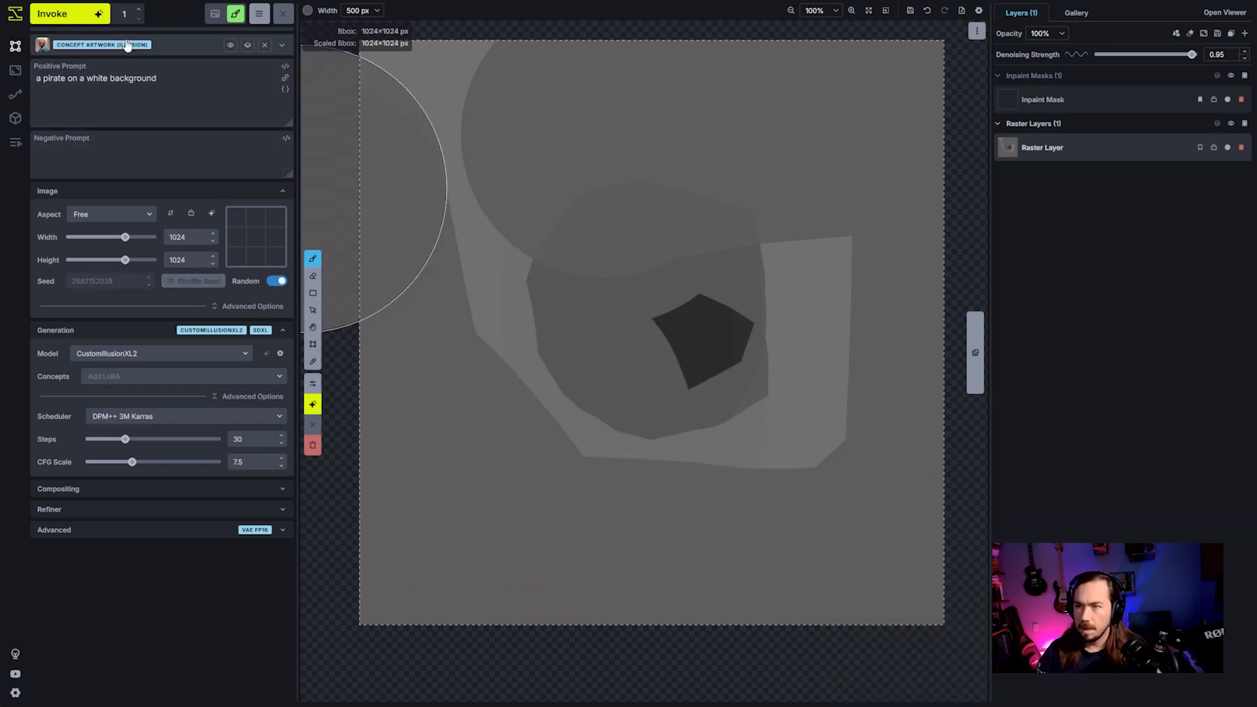
{"action": "left_click", "coordinate": [65, 14]}
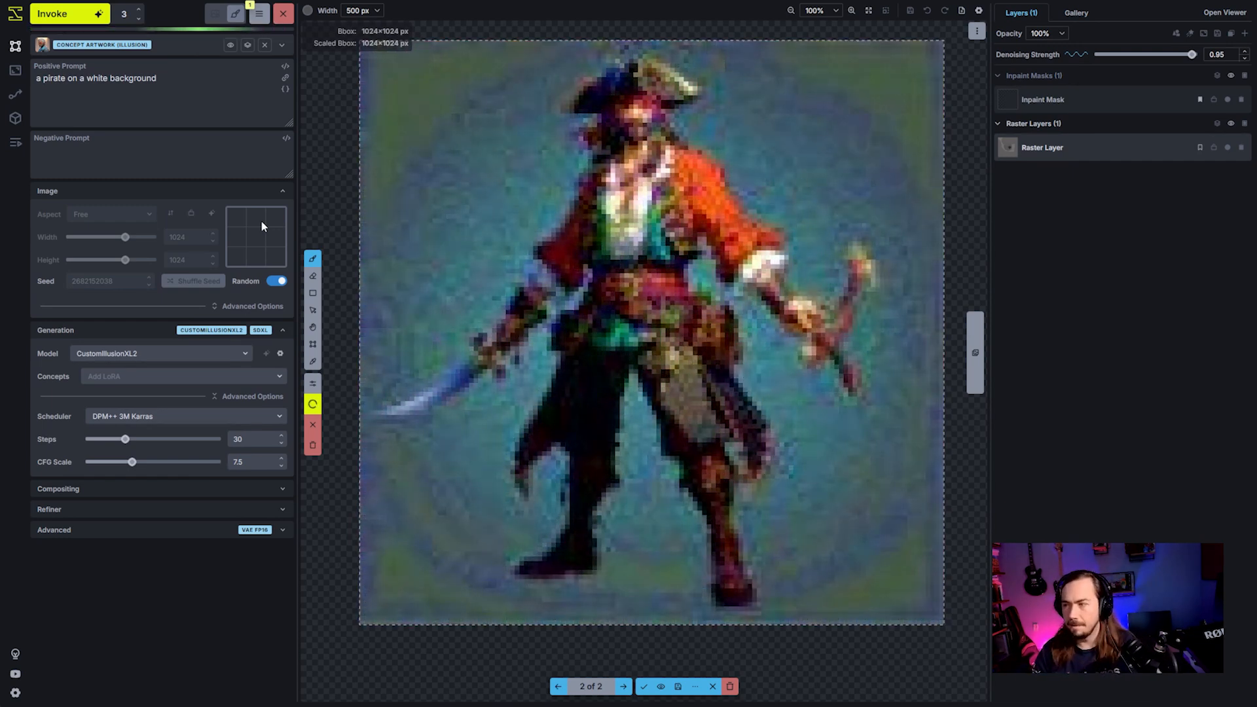
{"action": "key", "text": "Left"}
{"action": "key", "text": "Left"}
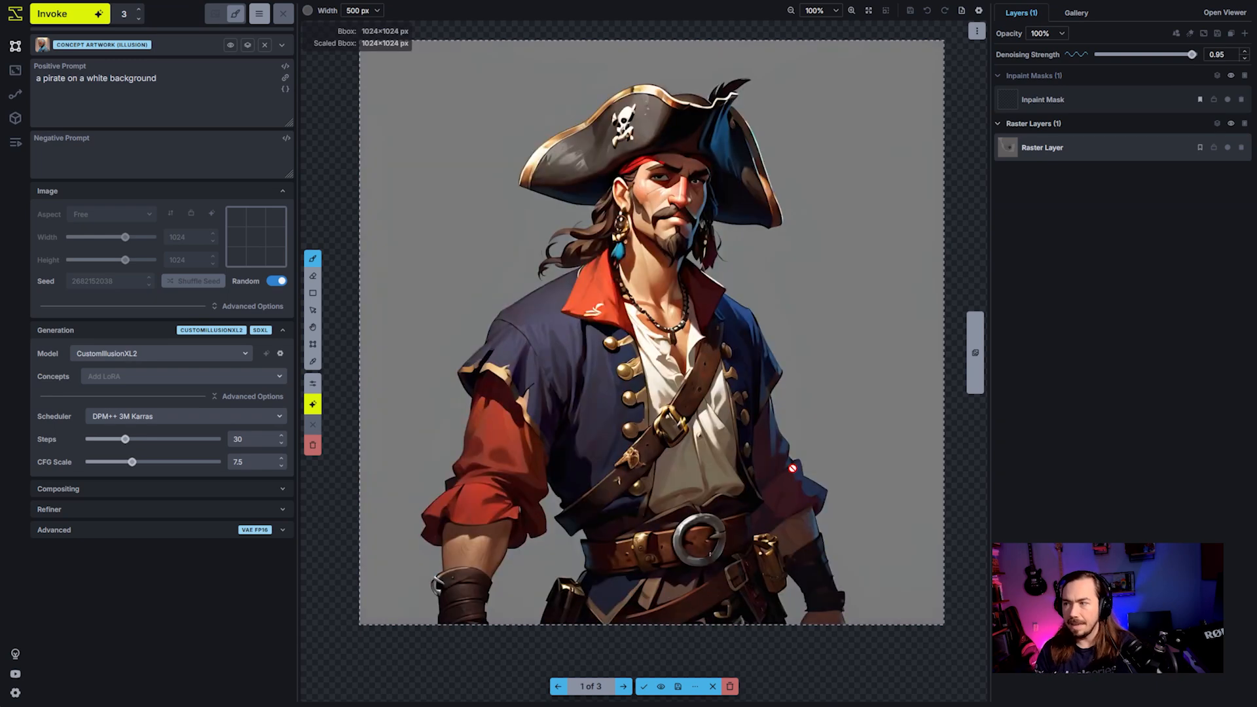
{"action": "key", "text": "Right"}
{"action": "key", "text": "Right"}
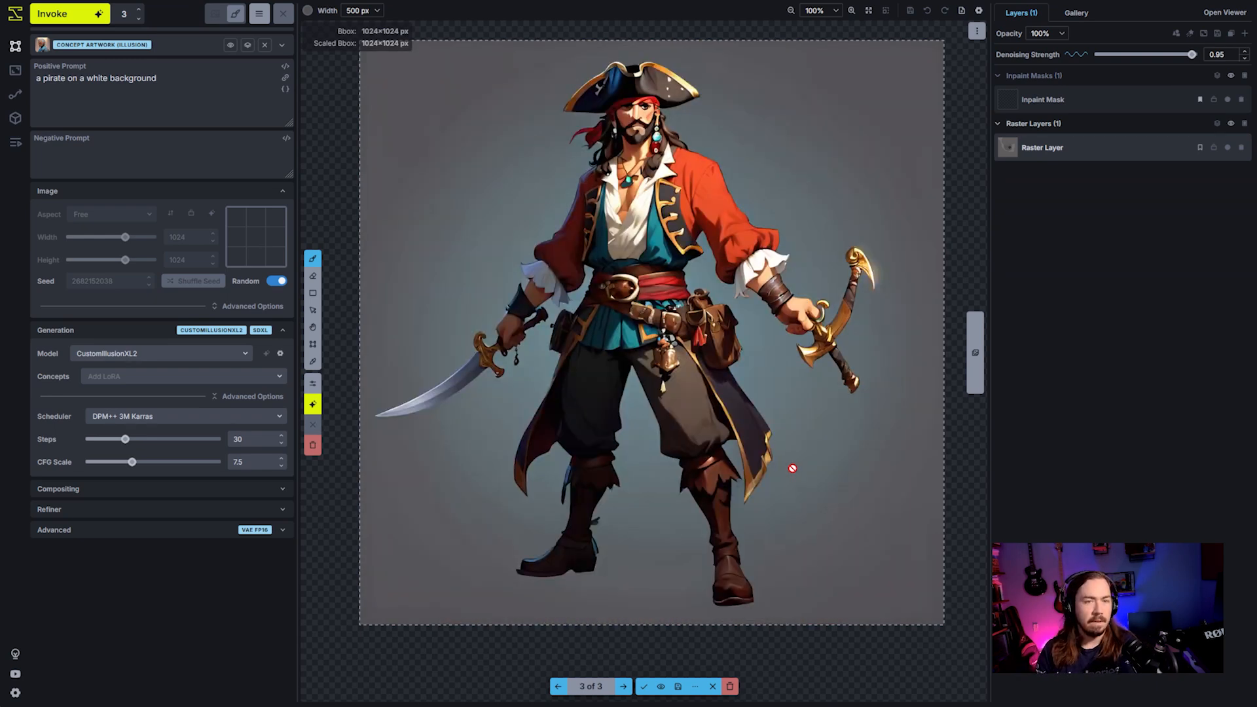
{"action": "key", "text": "Left"}
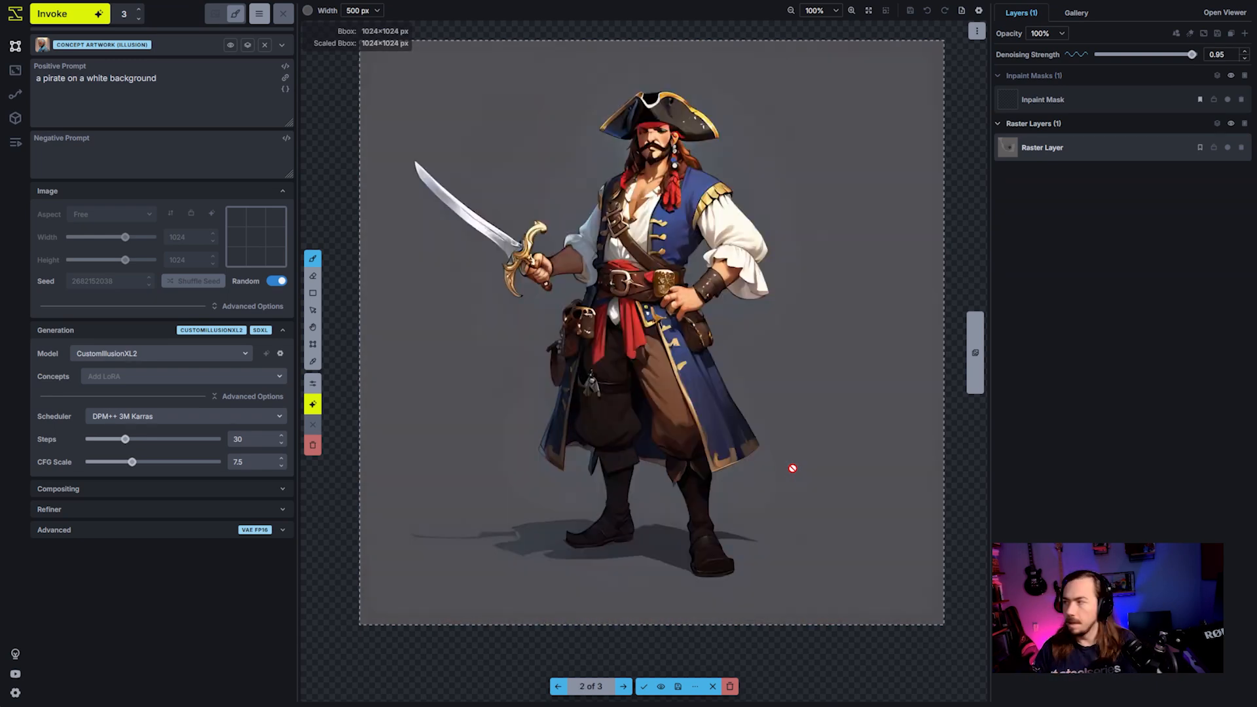
- Set the denoising strength to 1 and discard all three generated pirate images
{"action": "mouse_move", "coordinate": [1190, 54]}
{"action": "left_mouse_down"}
{"action": "mouse_move", "coordinate": [1171, 55]}
{"action": "mouse_move", "coordinate": [1198, 62]}
{"action": "left_mouse_up"}
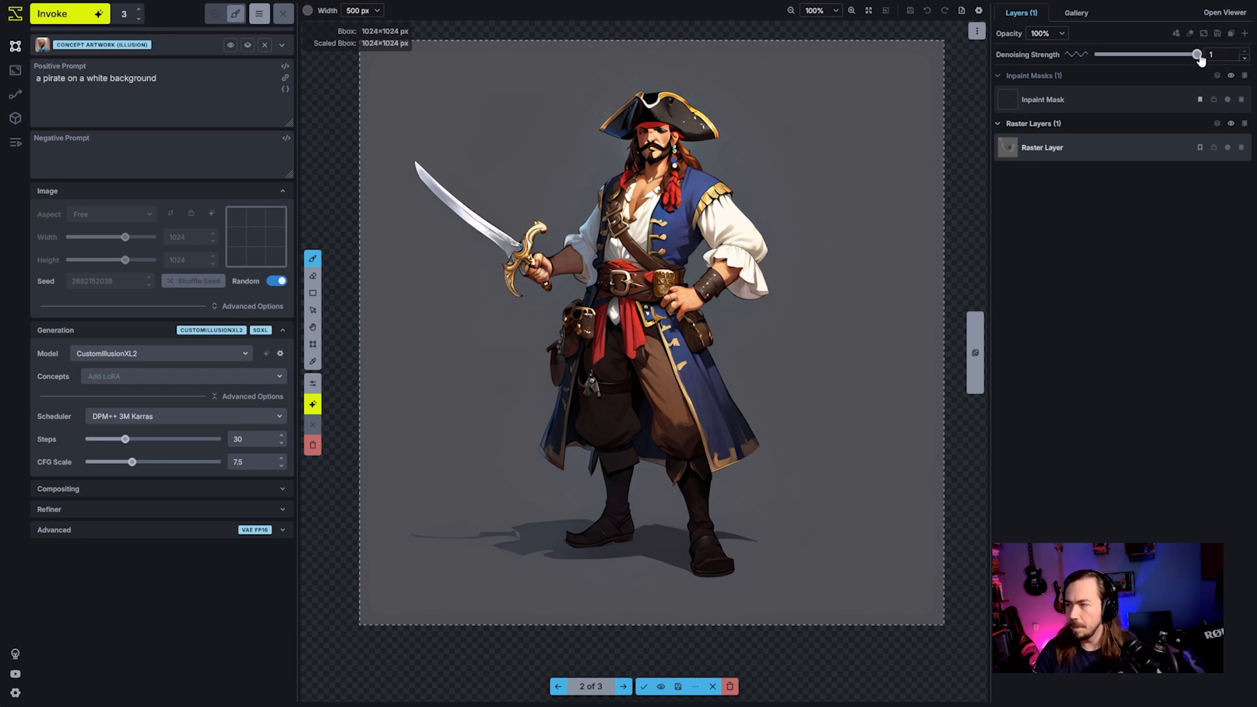
{"action": "left_click", "coordinate": [729, 687]}
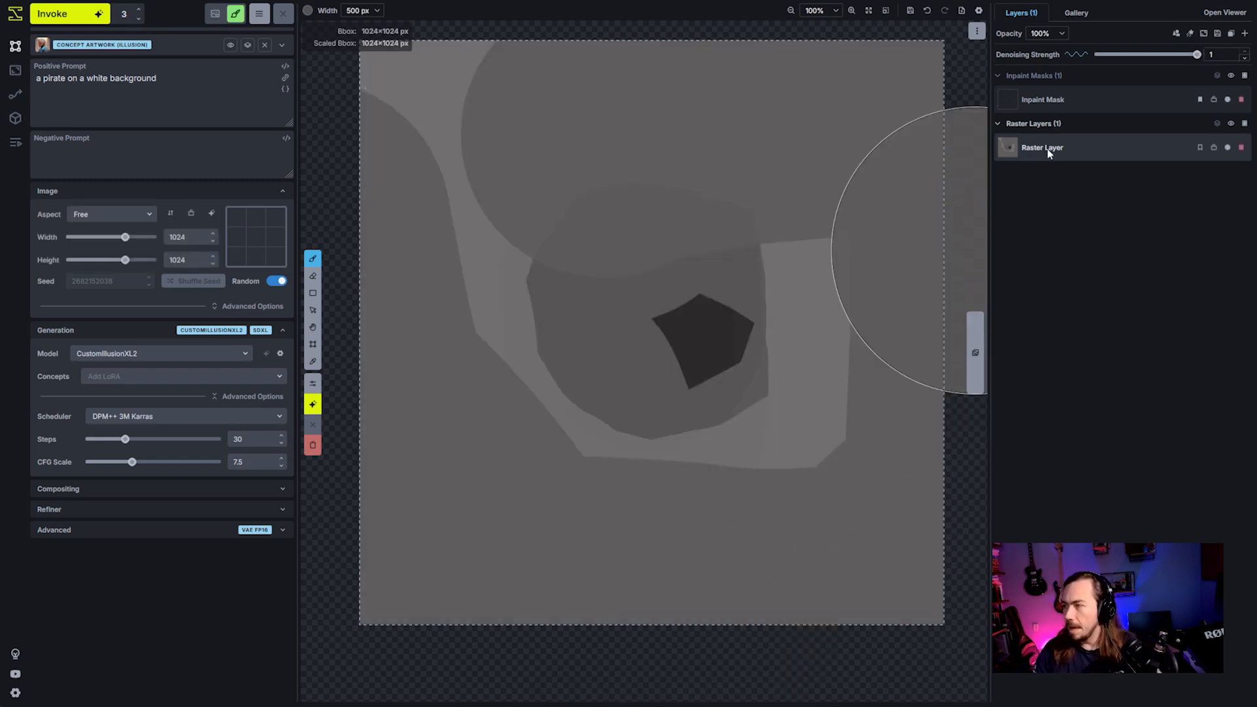
- Paint the left half of the grey canvas white with the 500 px brush
{"action": "left_click", "coordinate": [308, 10]}
{"action": "left_click", "coordinate": [332, 178]}
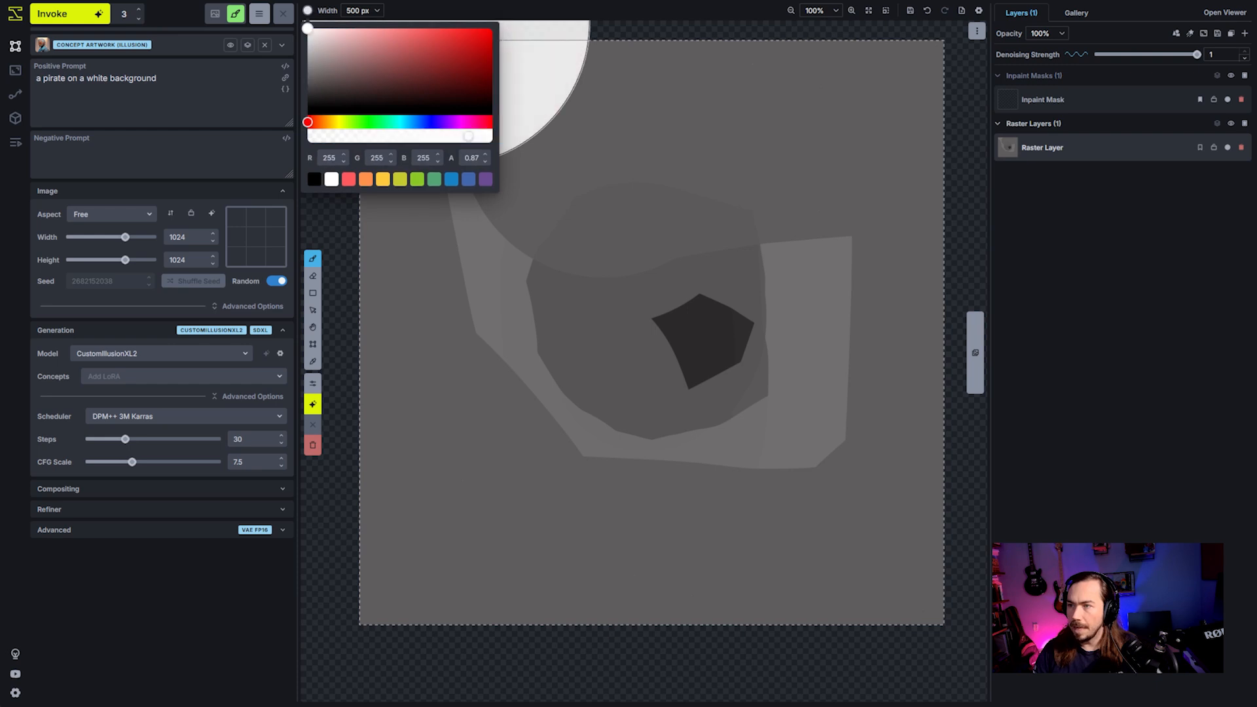
{"action": "mouse_move", "coordinate": [472, 547]}
{"action": "left_mouse_down"}
{"action": "mouse_move", "coordinate": [465, 85]}
{"action": "mouse_move", "coordinate": [502, 204]}
{"action": "mouse_move", "coordinate": [511, 545]}
{"action": "mouse_move", "coordinate": [326, 449]}
{"action": "left_mouse_up"}
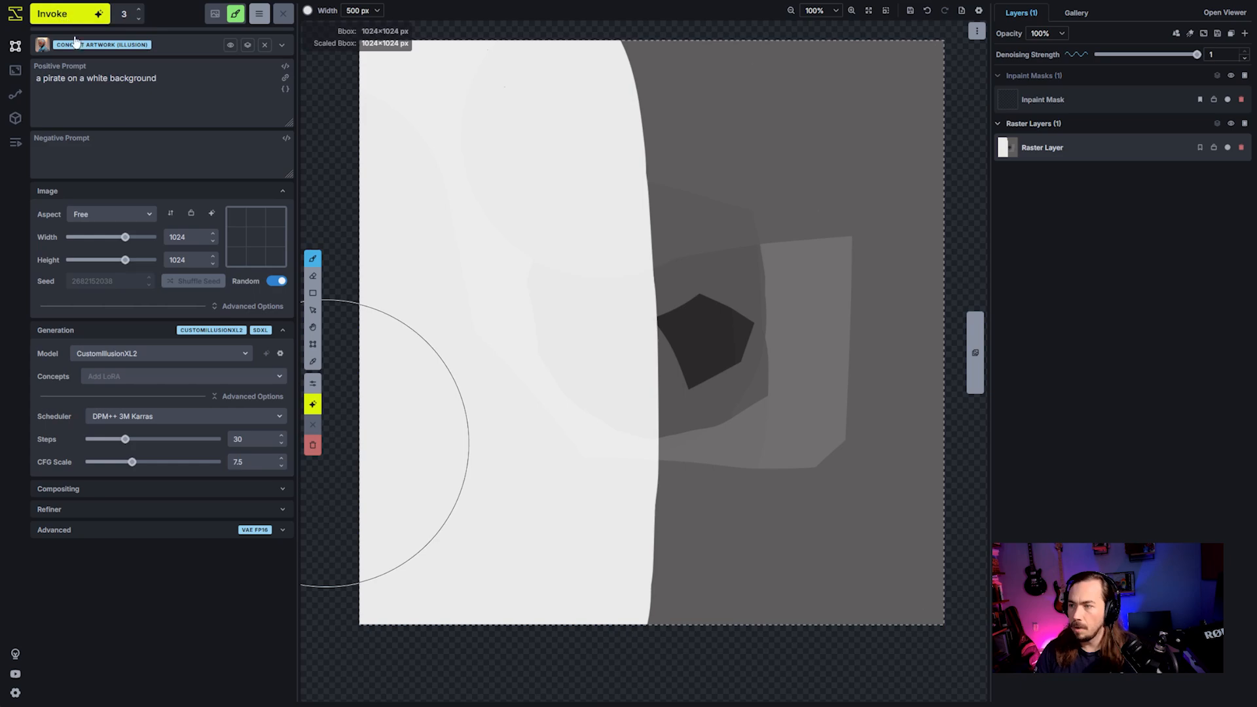
- Generate three pirate images from the half-white canvas, compare them and discard them all
{"action": "left_click", "coordinate": [60, 14]}
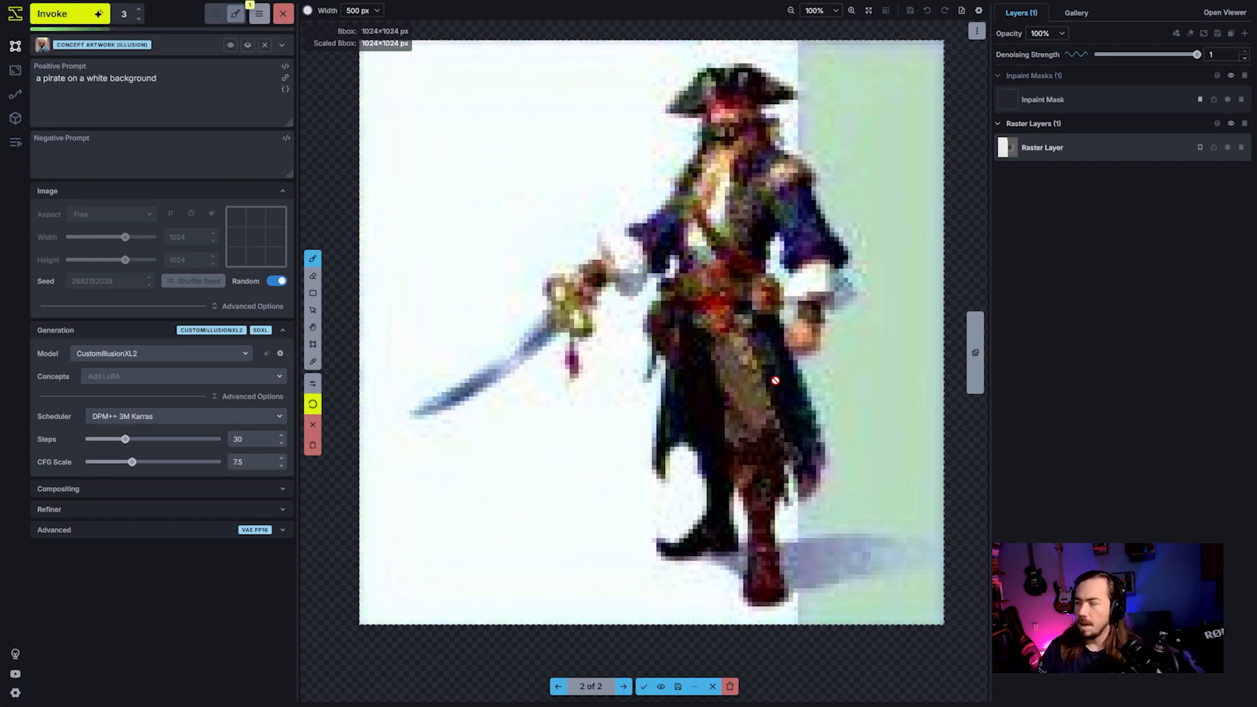
{"action": "key", "text": "Right"}
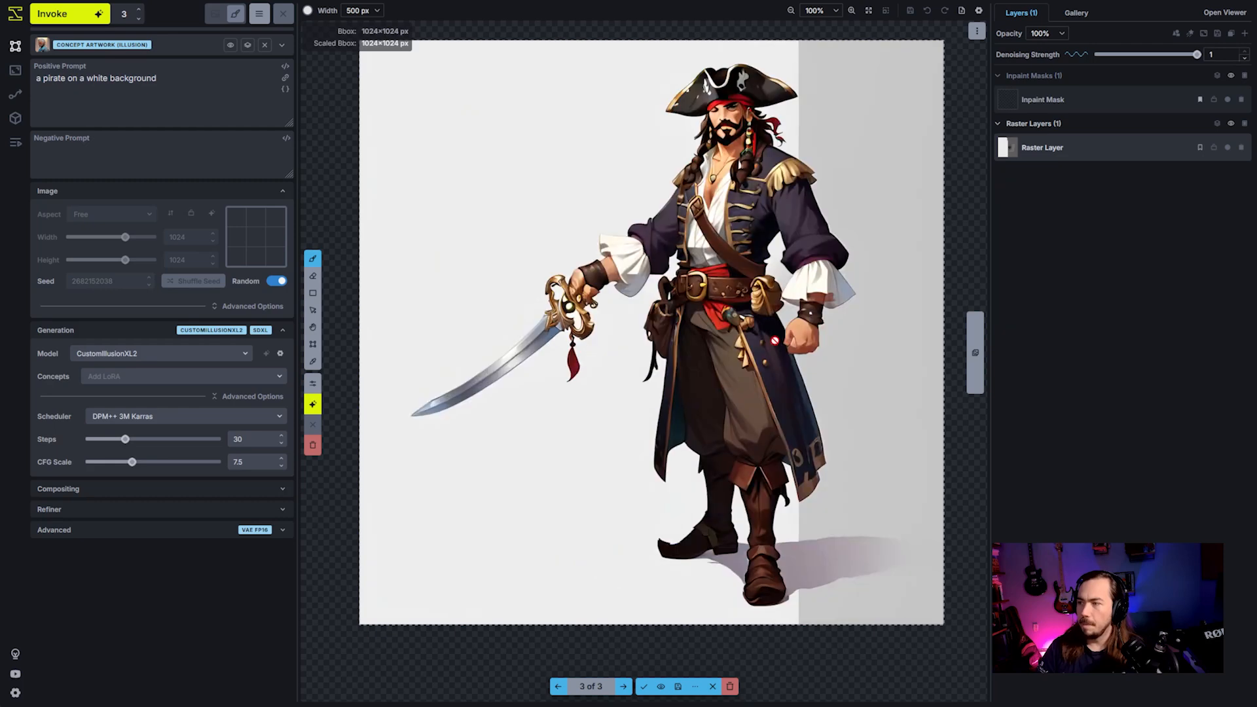
{"action": "key", "text": "Left"}
{"action": "key", "text": "Left"}
{"action": "key", "text": "Left"}
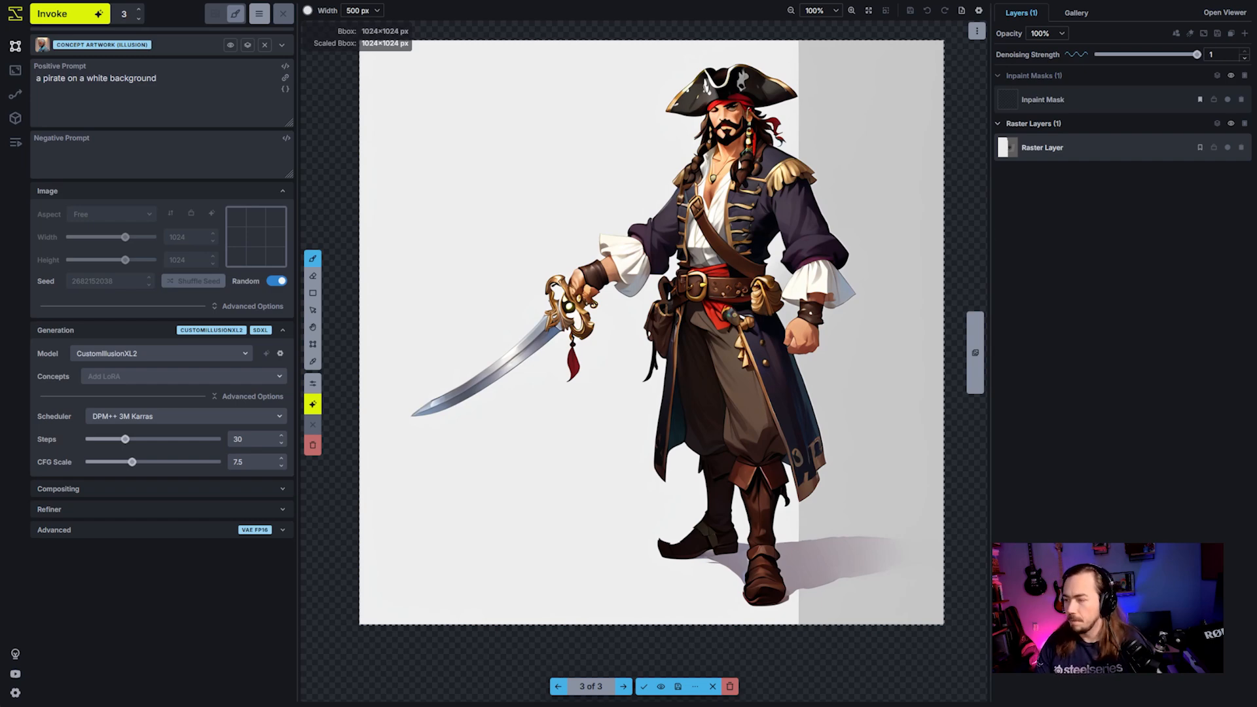
{"action": "left_click", "coordinate": [712, 687]}
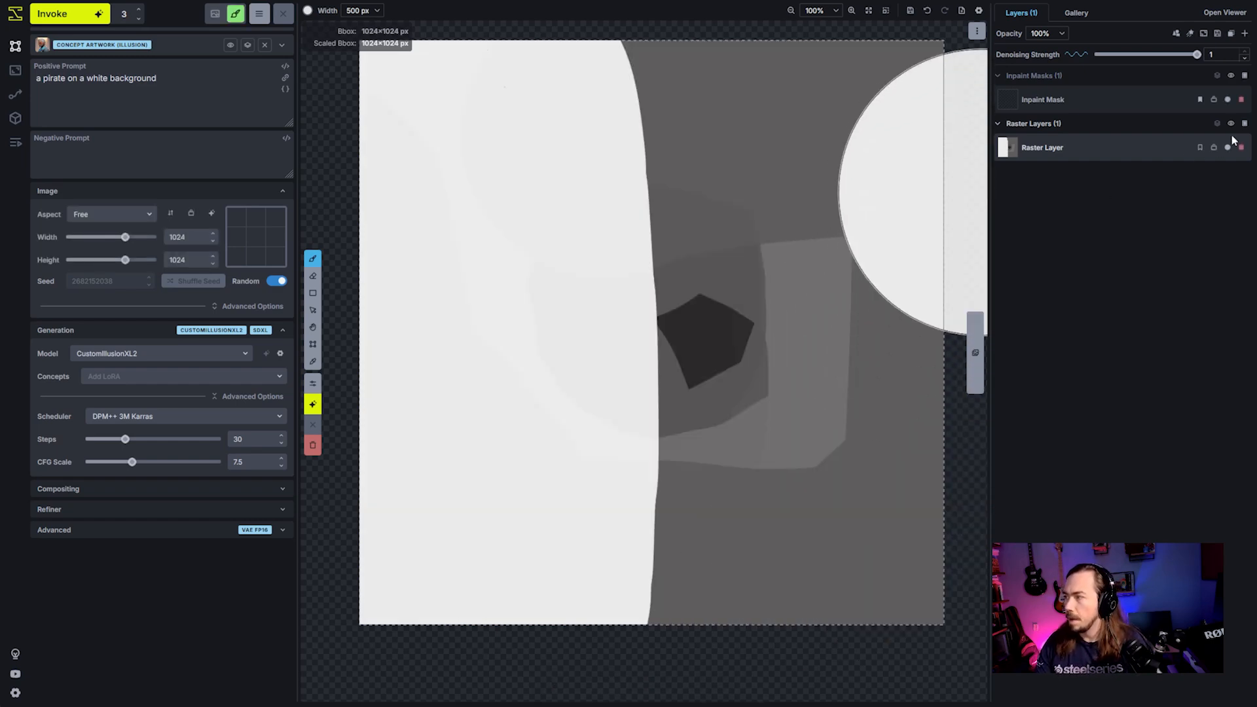
- Disable the half-white raster layer and generate three pirate images with the random seed turned off
{"action": "left_click", "coordinate": [1243, 149]}
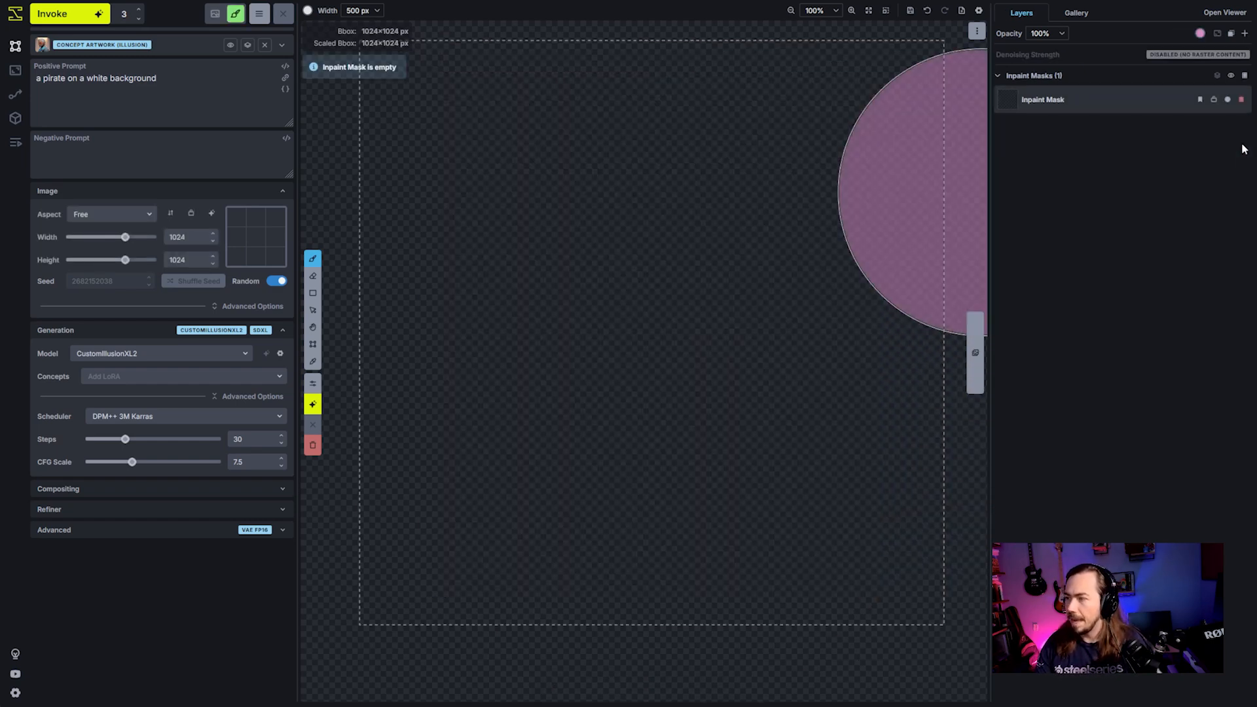
{"action": "key", "text": "ctrl+z"}
{"action": "left_click", "coordinate": [1228, 147]}
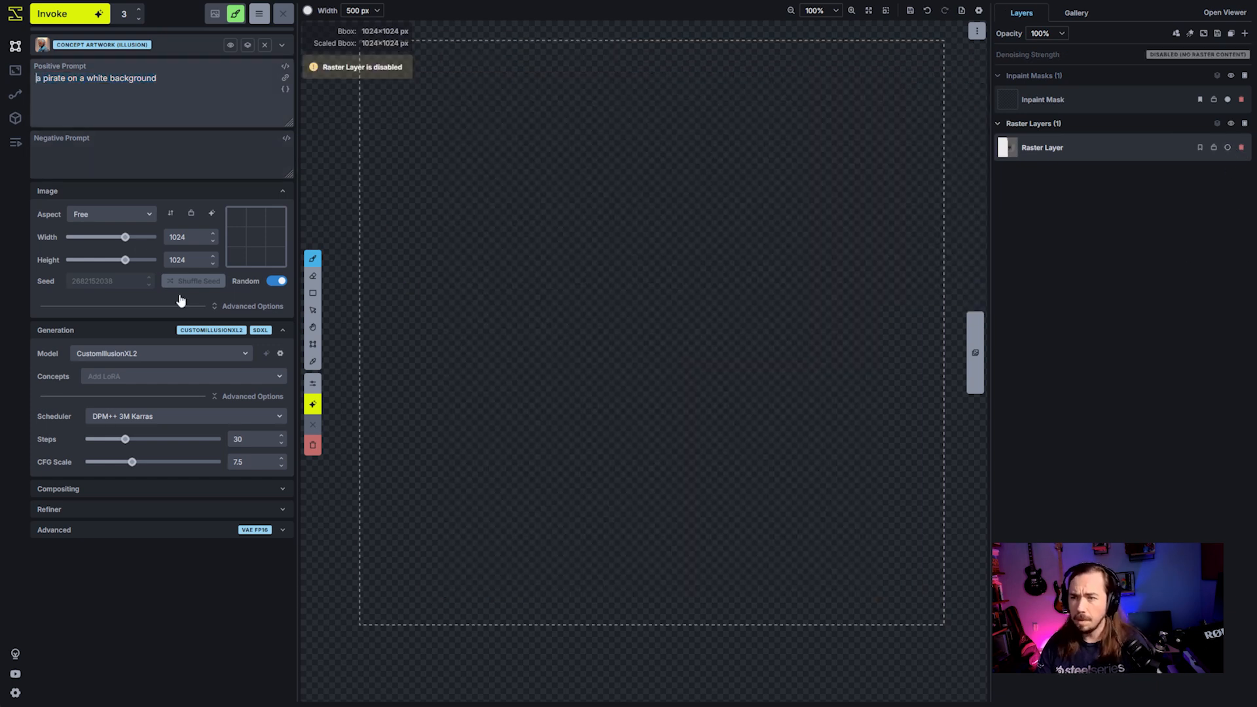
{"action": "left_click", "coordinate": [276, 281]}
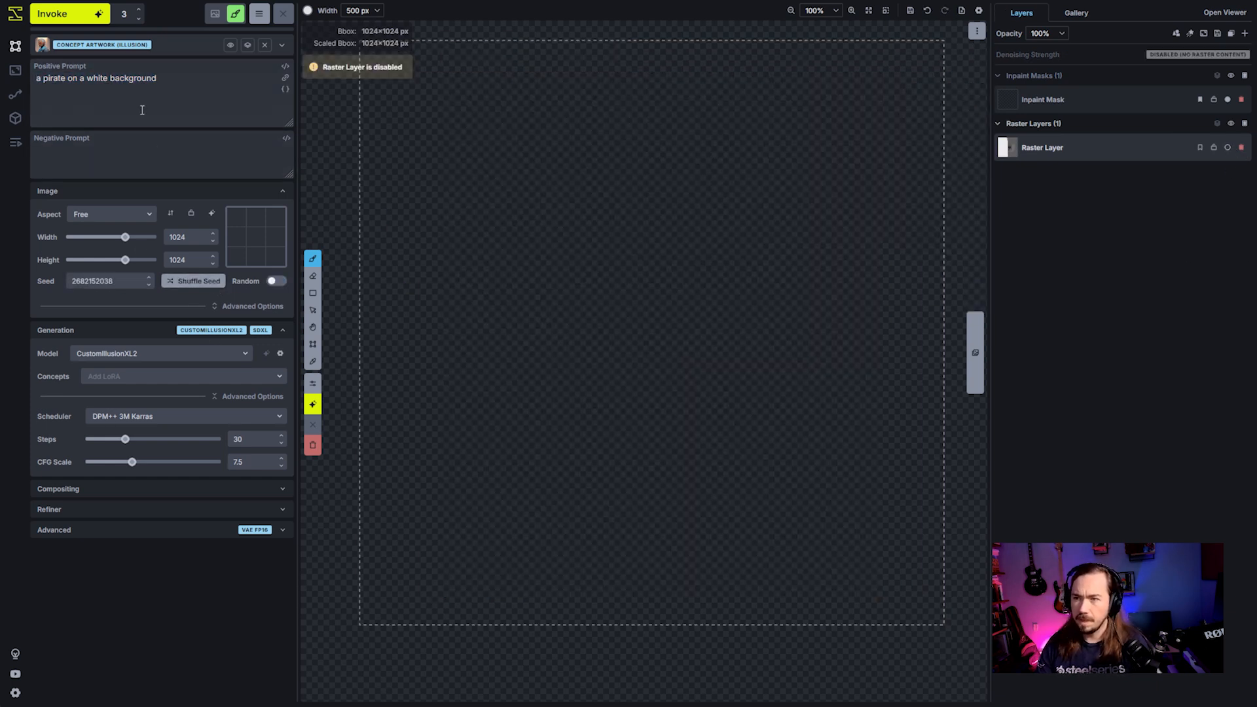
{"action": "left_click", "coordinate": [74, 12]}
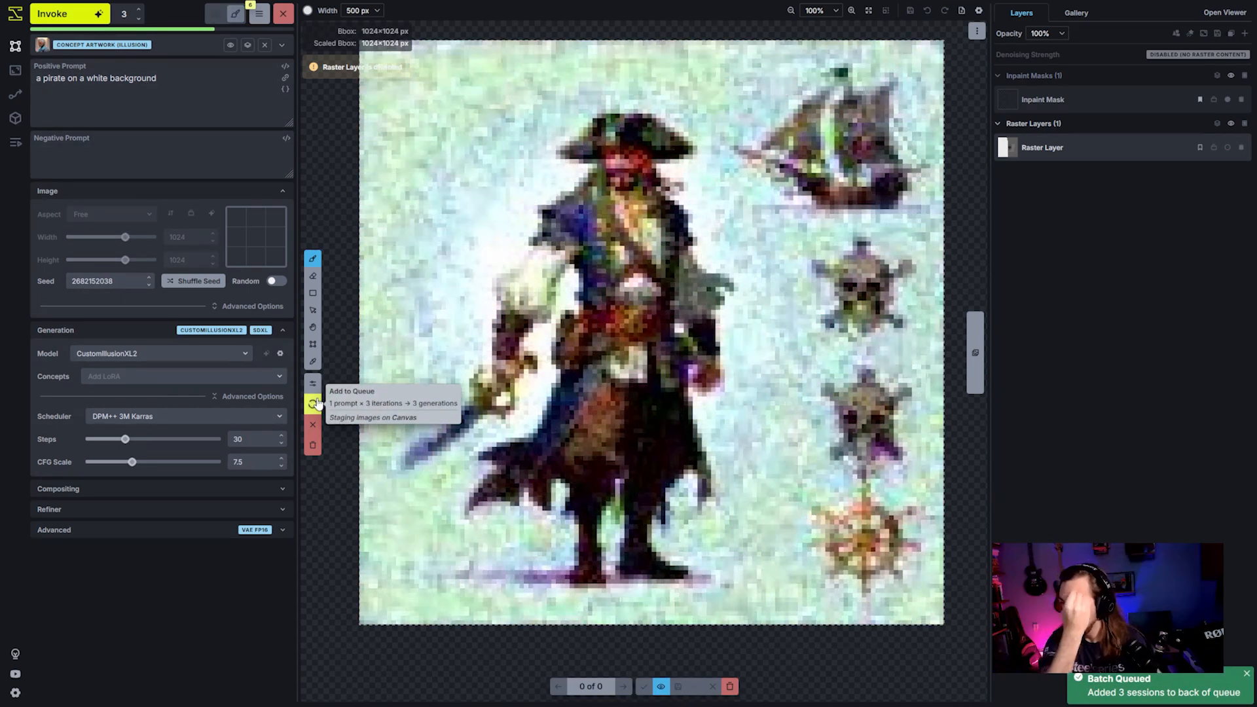
- Change the positive prompt to "a baseball player on a white background" and generate three more images with the same seed
{"action": "double_click", "coordinate": [55, 77]}
{"action": "type", "text": "baseball p"}
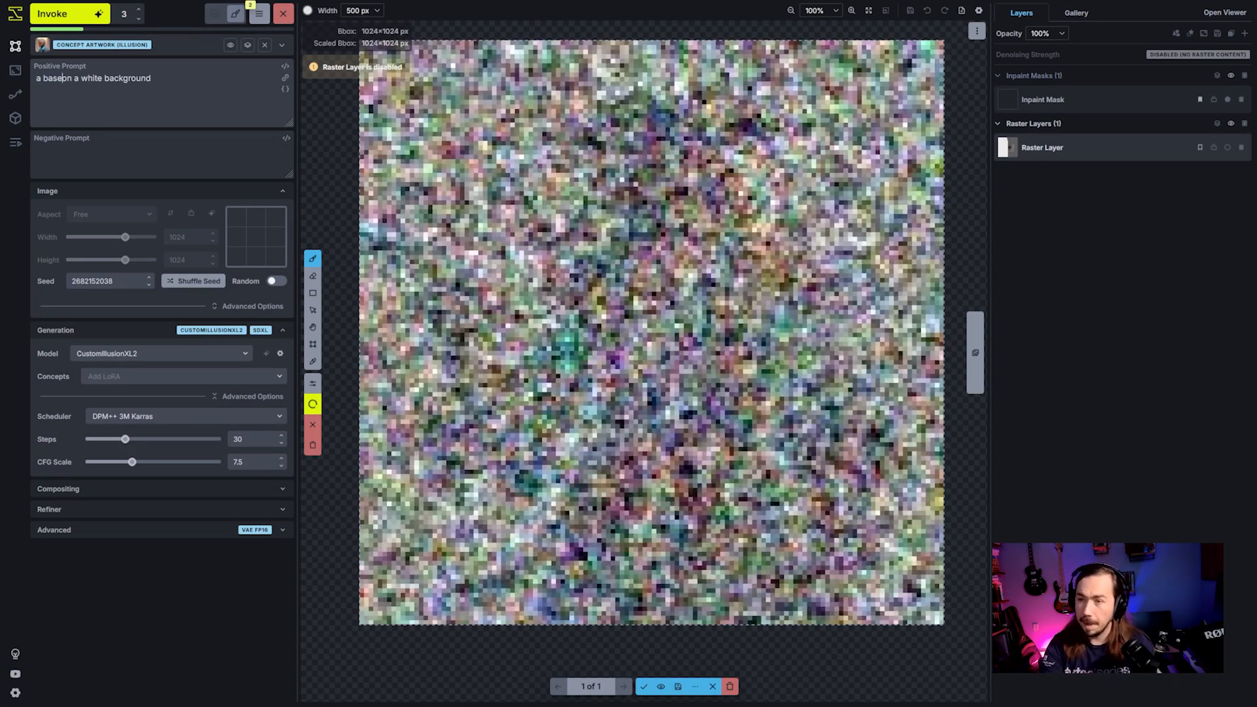
{"action": "type", "text": "layer"}
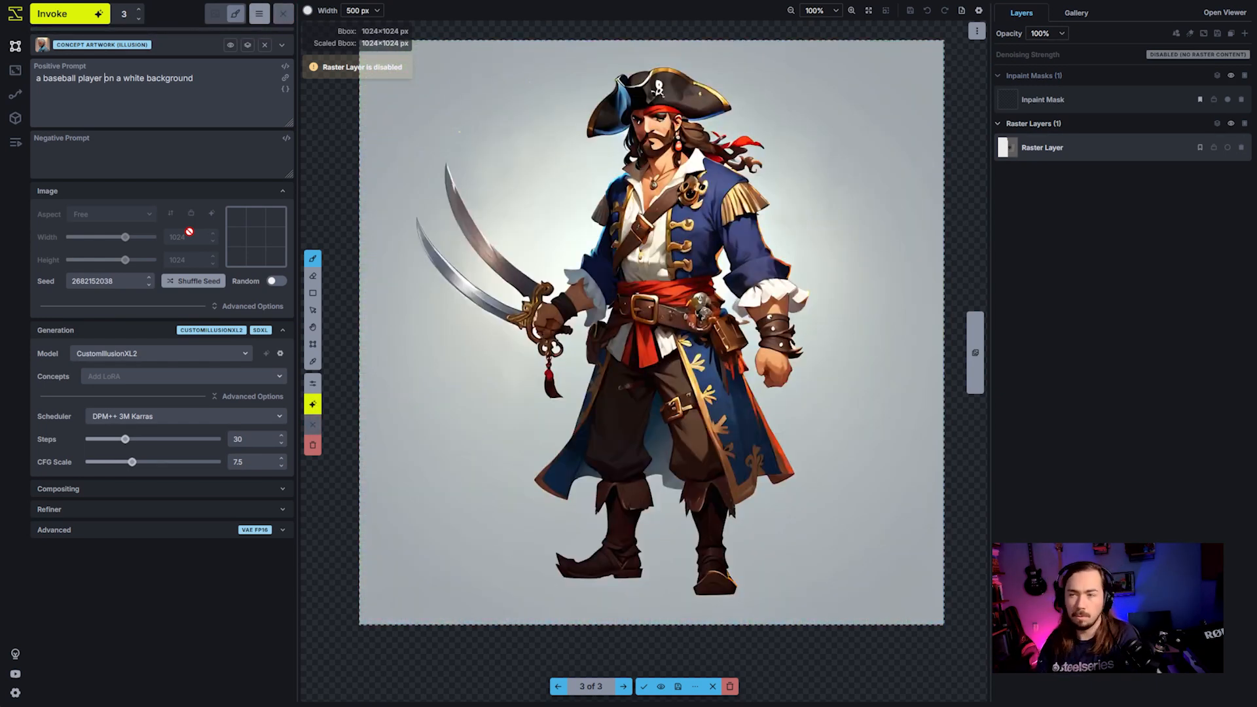
{"action": "left_click", "coordinate": [81, 25]}
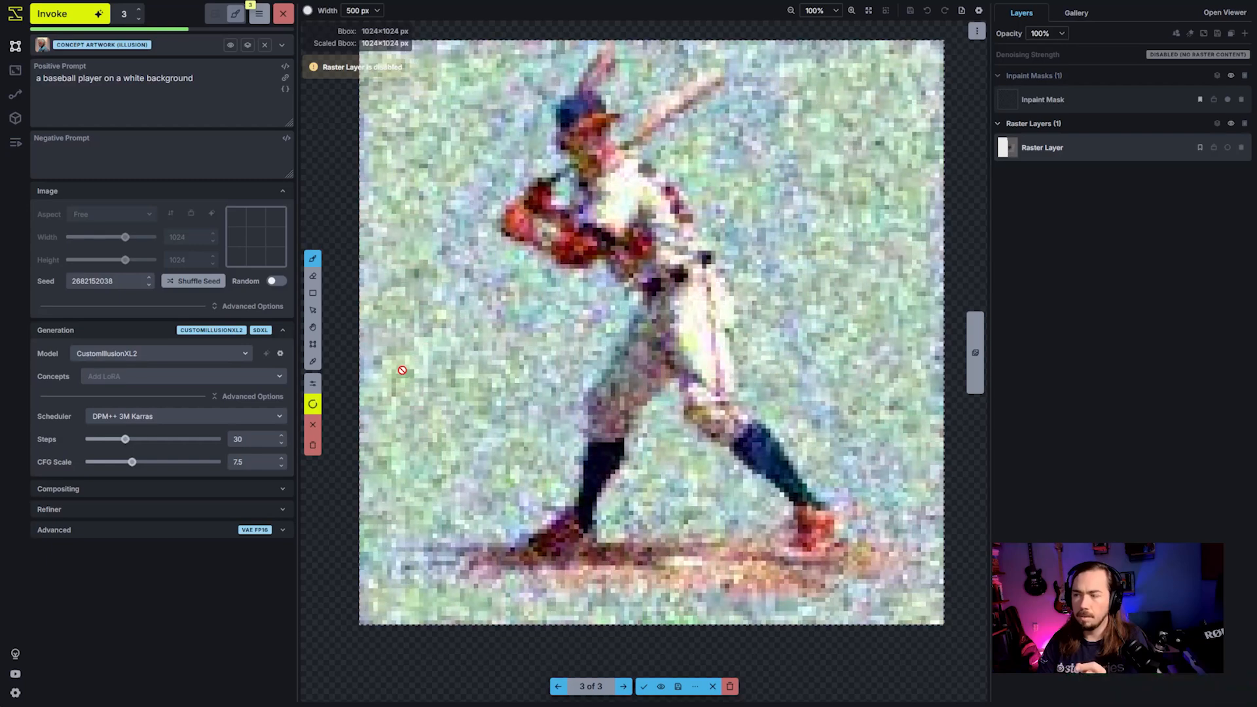
{"action": "right_click", "coordinate": [403, 370]}
{"action": "left_click", "coordinate": [581, 229]}
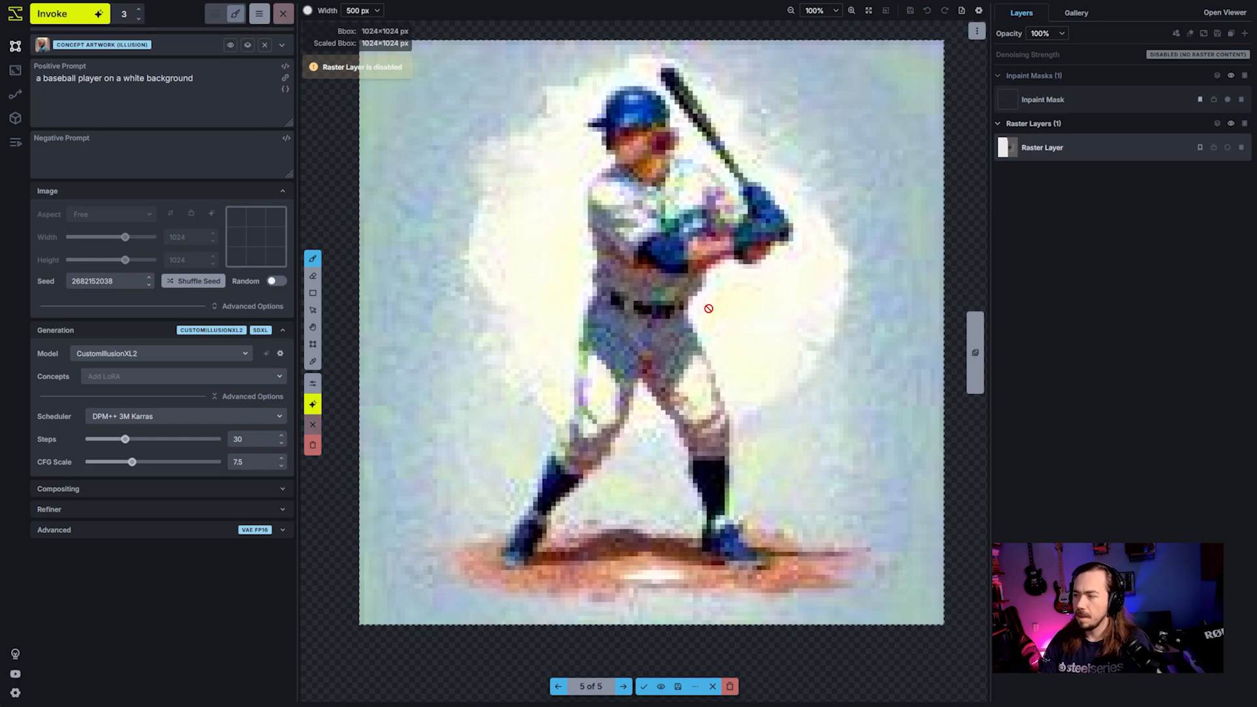
- Compare the backgrounds and compositions of the staged pirate and baseball player images
{"action": "key", "text": "Right"}
{"action": "key", "text": "Right"}
{"action": "key", "text": "Right"}
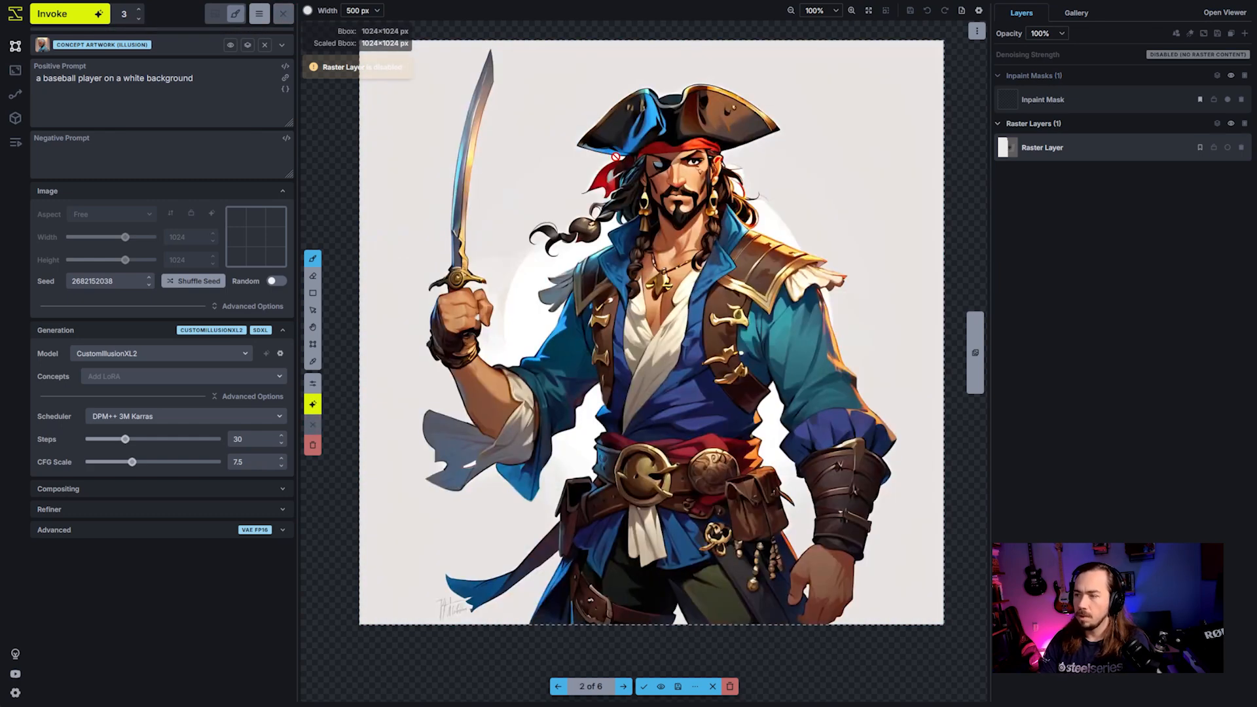
{"action": "key", "text": "Left"}
{"action": "key", "text": "Left"}
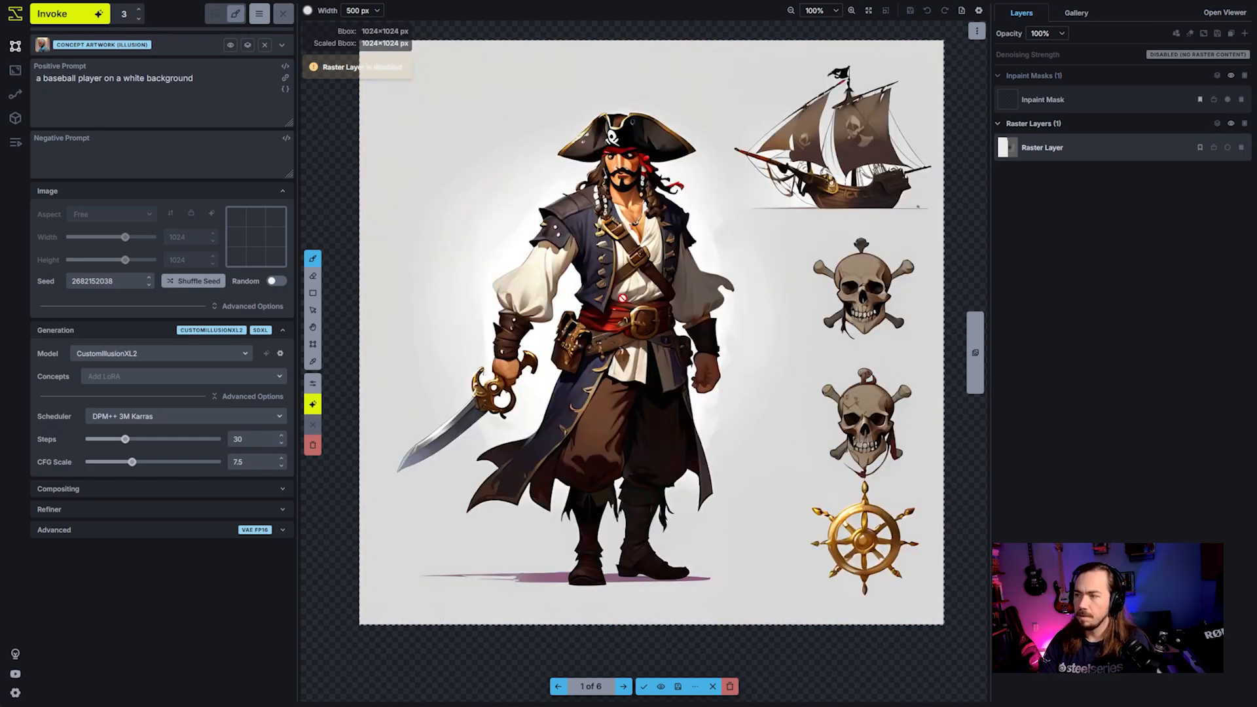
{"action": "key", "text": "Right"}
{"action": "key", "text": "Right"}
{"action": "key", "text": "Left"}
{"action": "key", "text": "Left"}
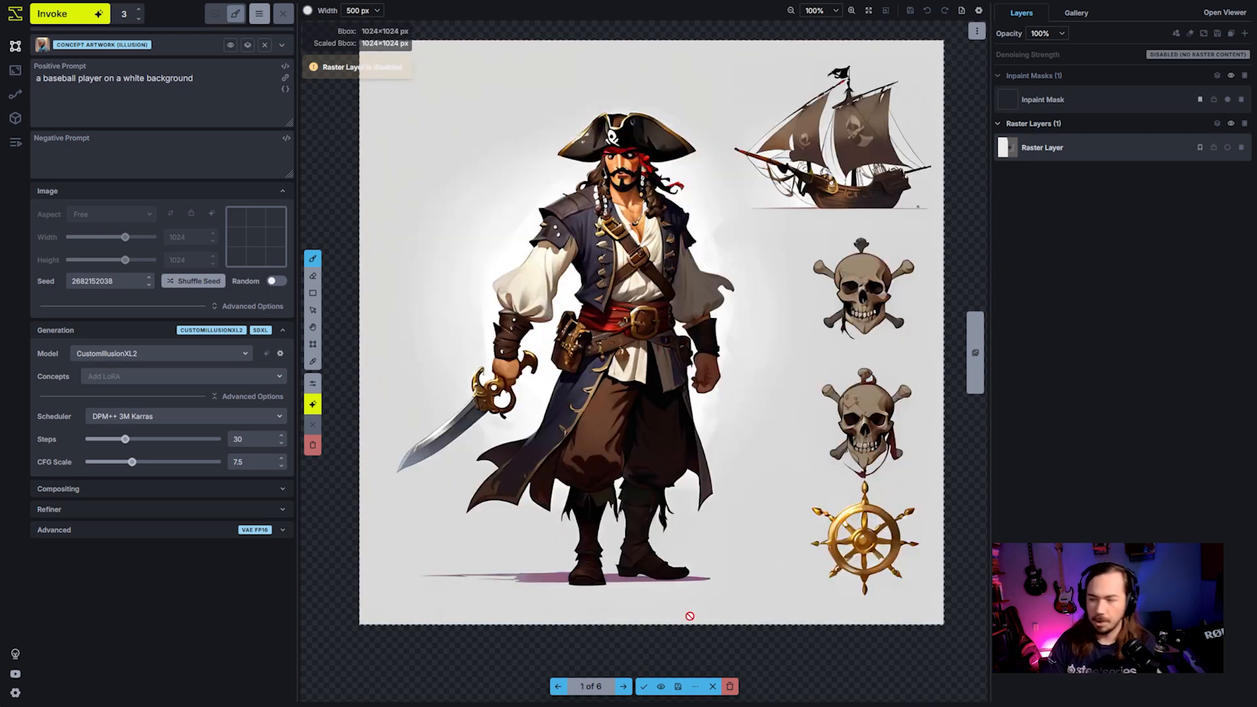
- Copy each of the three staged pirate images to its own new raster layer
{"action": "scroll", "coordinate": [690, 616], "scroll_direction": "down", "scroll_amount": 2}
{"action": "key", "text": "space"}
{"action": "left_click_drag", "start_coordinate": [789, 576], "coordinate": [774, 454]}
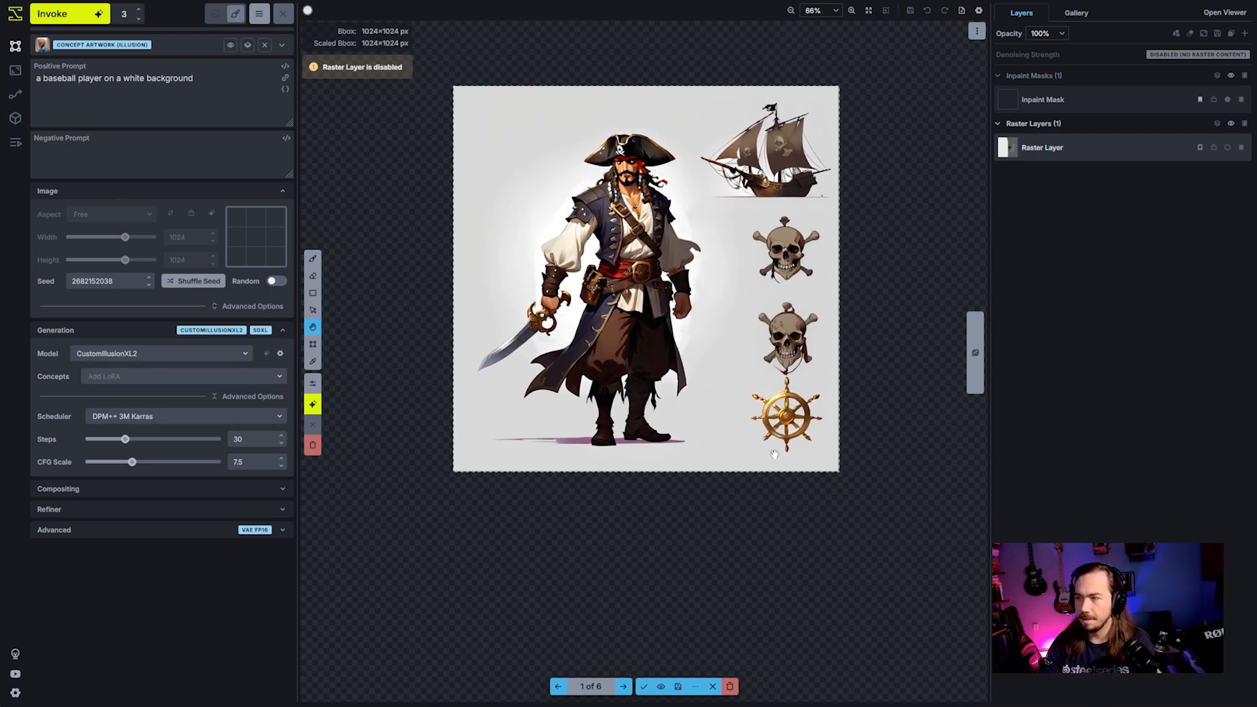
{"action": "scroll", "coordinate": [753, 446], "scroll_direction": "down", "scroll_amount": 1}
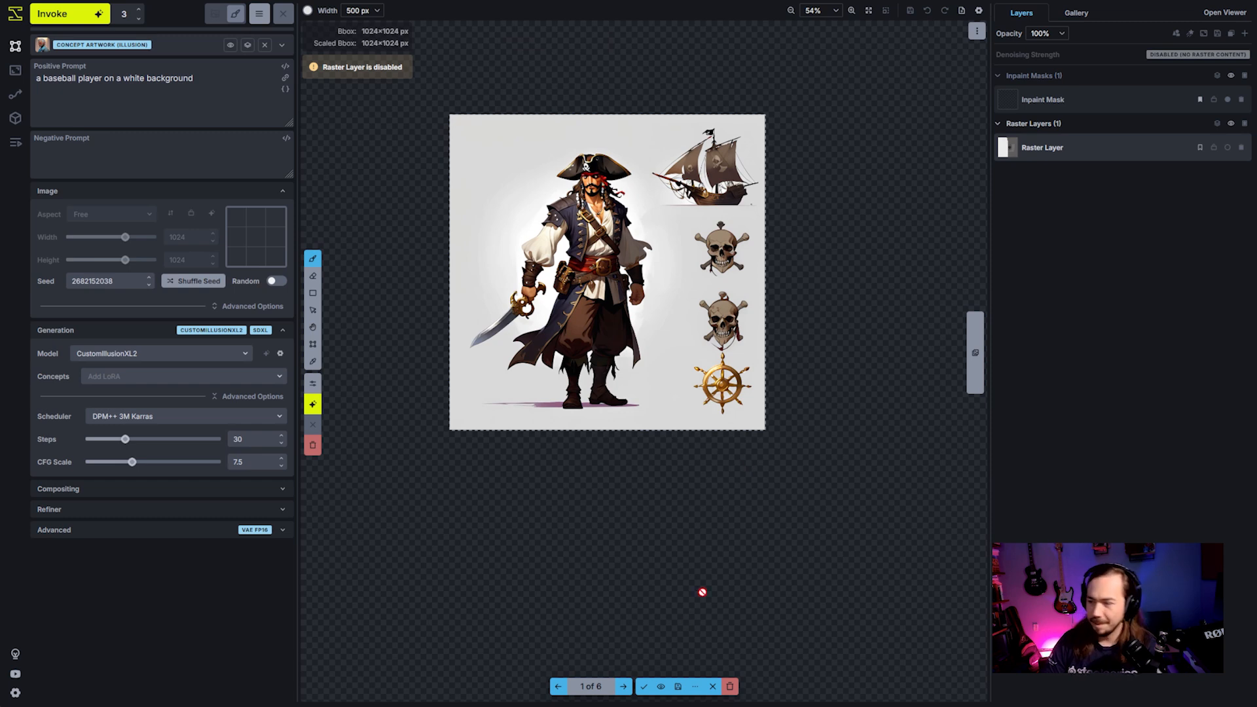
{"action": "left_click", "coordinate": [695, 687]}
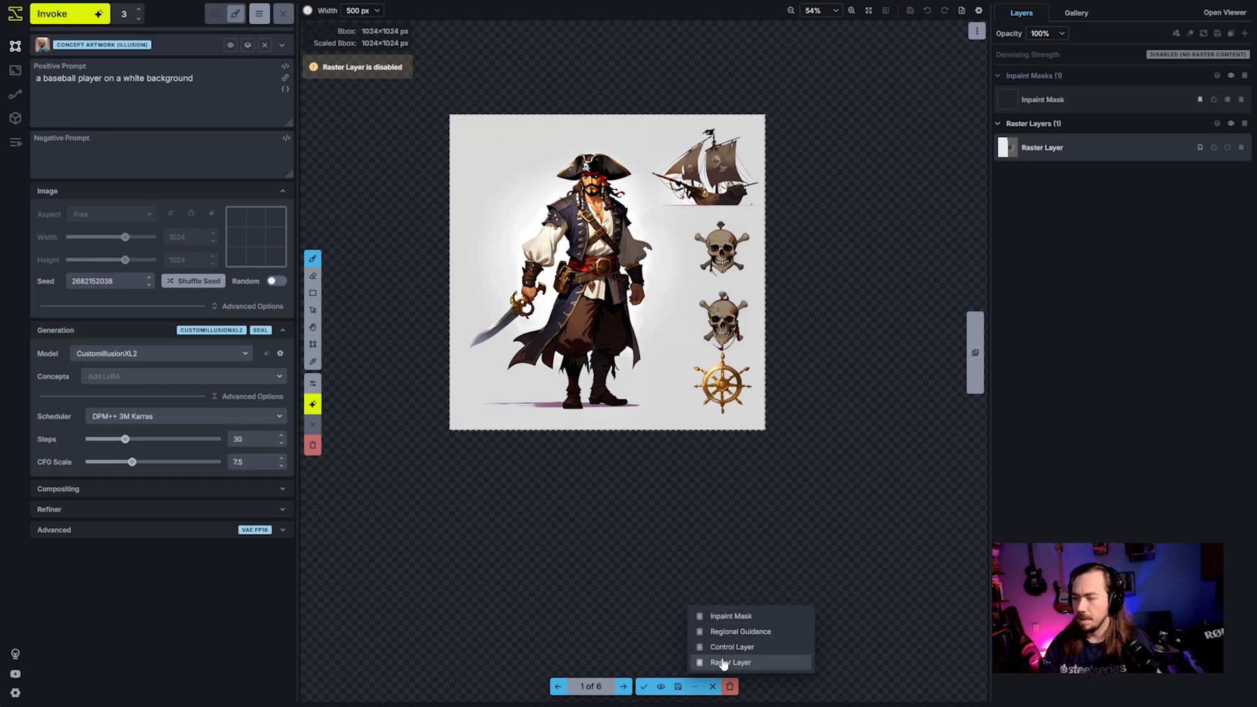
{"action": "left_click", "coordinate": [725, 664]}
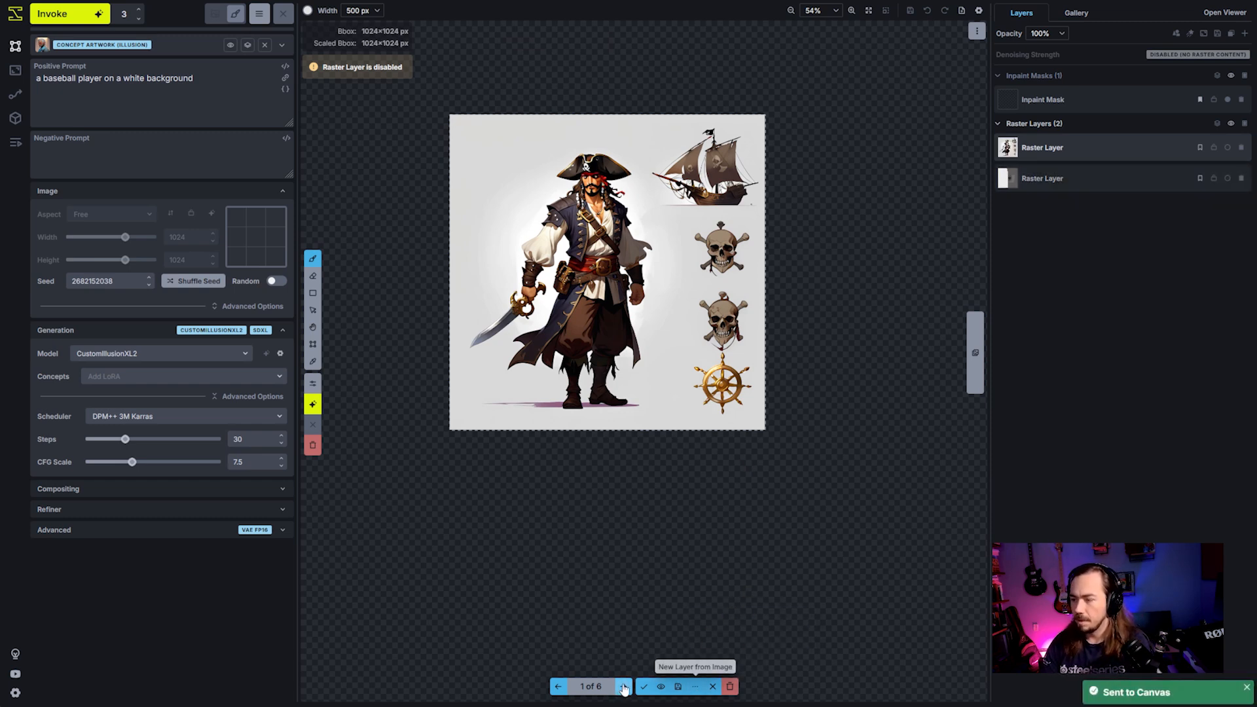
{"action": "key", "text": "Right"}
{"action": "left_click", "coordinate": [696, 686]}
{"action": "left_click", "coordinate": [724, 658]}
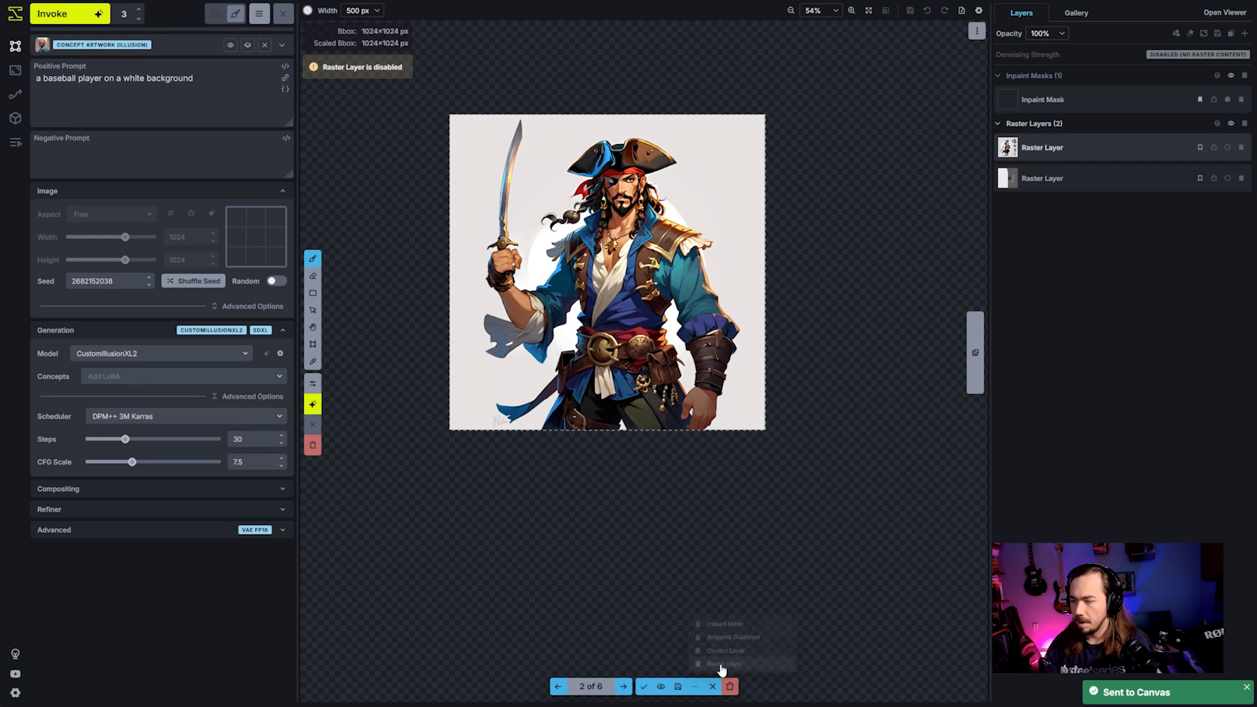
{"action": "left_click", "coordinate": [623, 686]}
{"action": "left_click", "coordinate": [694, 686]}
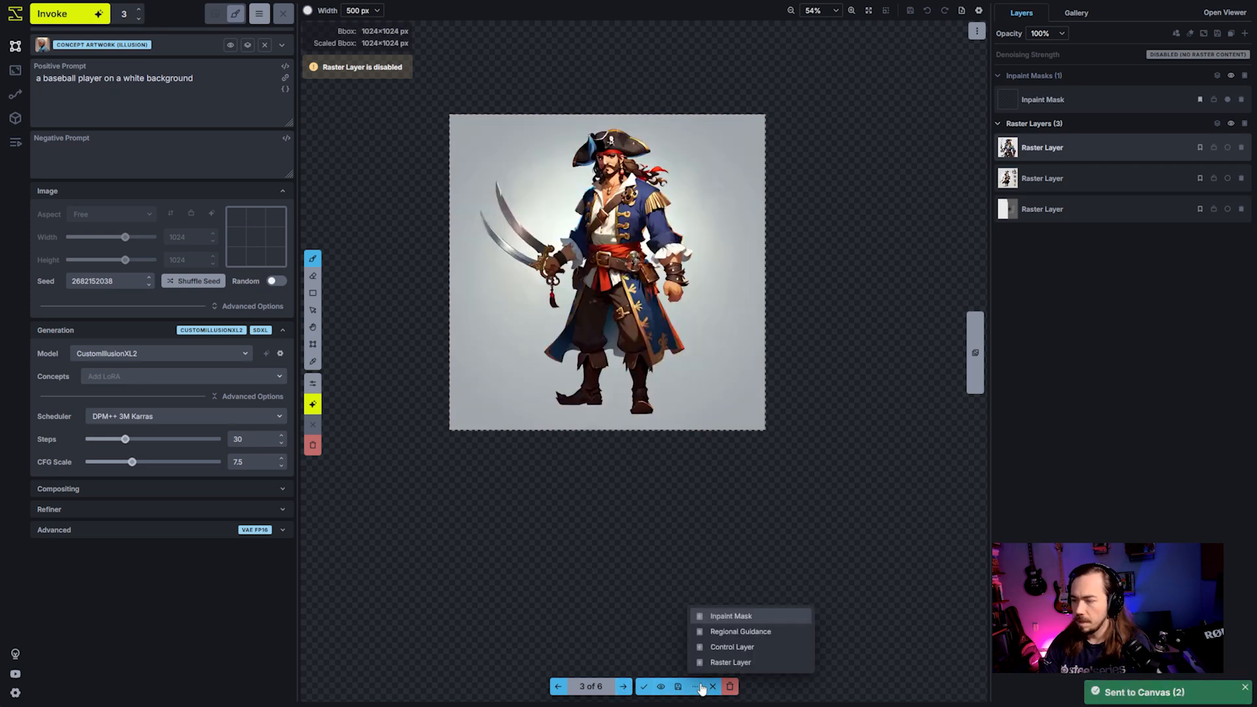
{"action": "left_click", "coordinate": [725, 660]}
- Copy each of the three staged baseball player images to its own new raster layer, then discard all staged images
{"action": "left_click", "coordinate": [624, 686]}
{"action": "left_click", "coordinate": [695, 687]}
{"action": "left_click", "coordinate": [725, 660]}
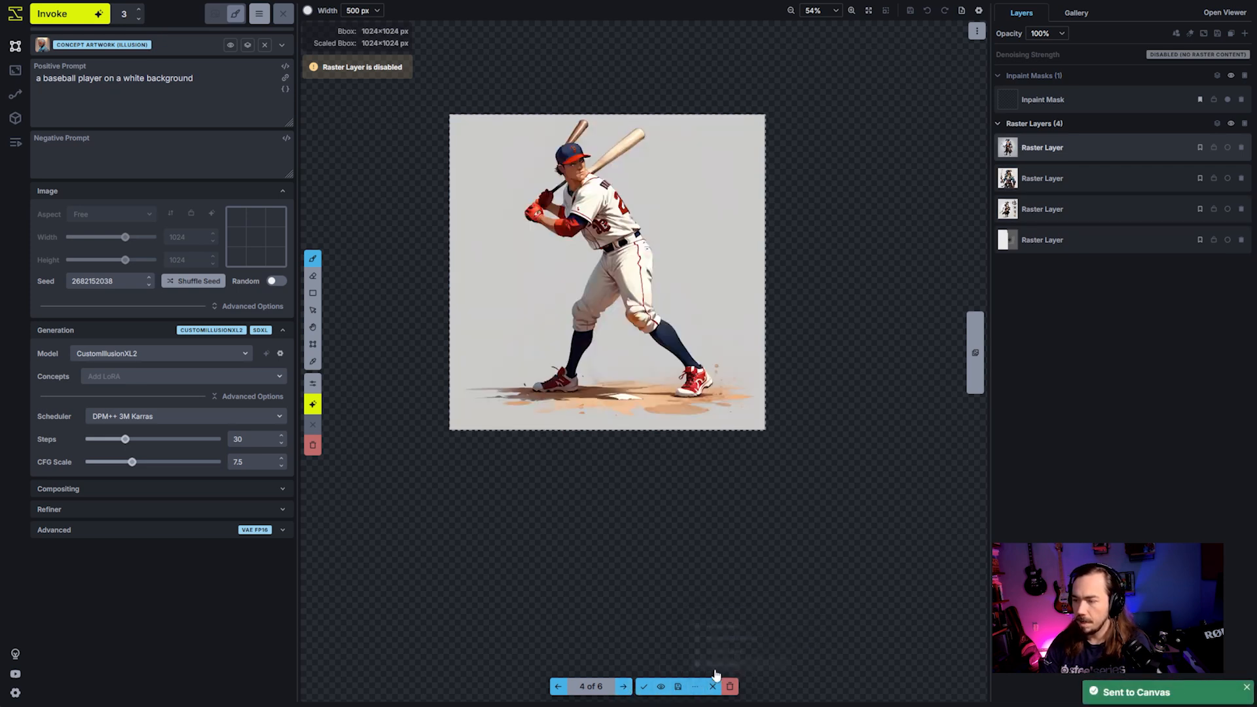
{"action": "left_click", "coordinate": [623, 686]}
{"action": "left_click", "coordinate": [695, 686]}
{"action": "left_click", "coordinate": [725, 658]}
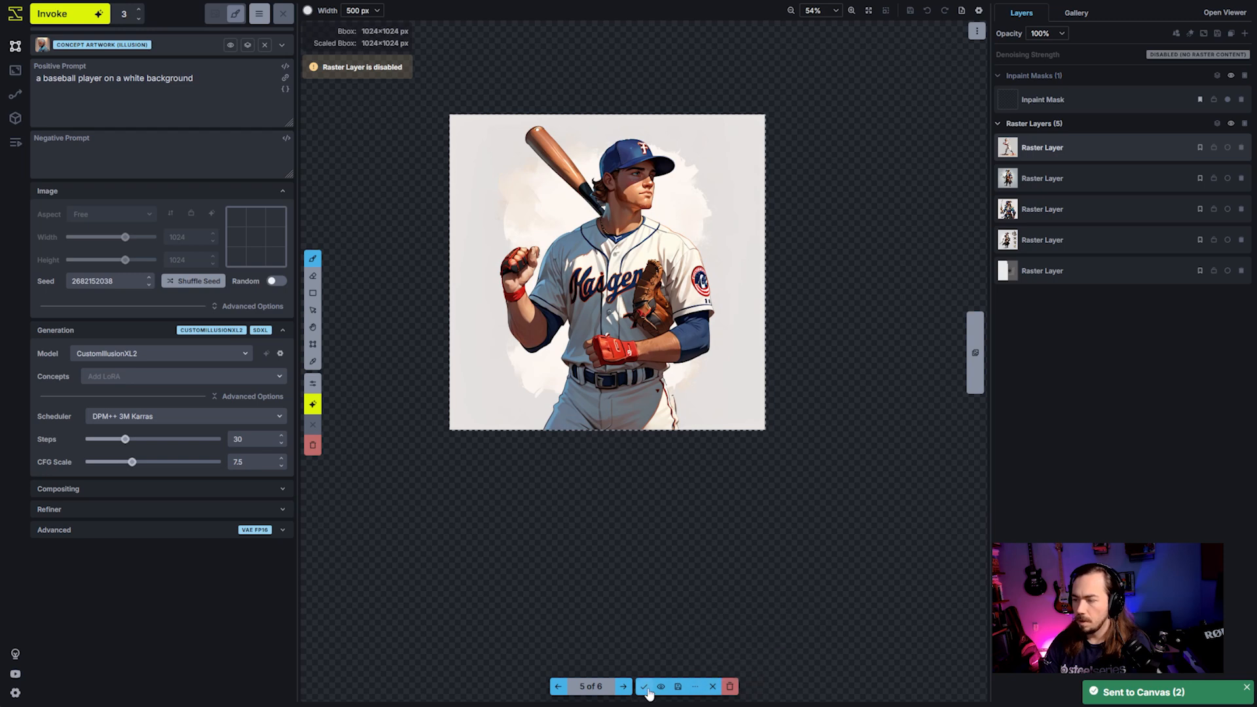
{"action": "left_click", "coordinate": [624, 687]}
{"action": "left_click", "coordinate": [695, 687]}
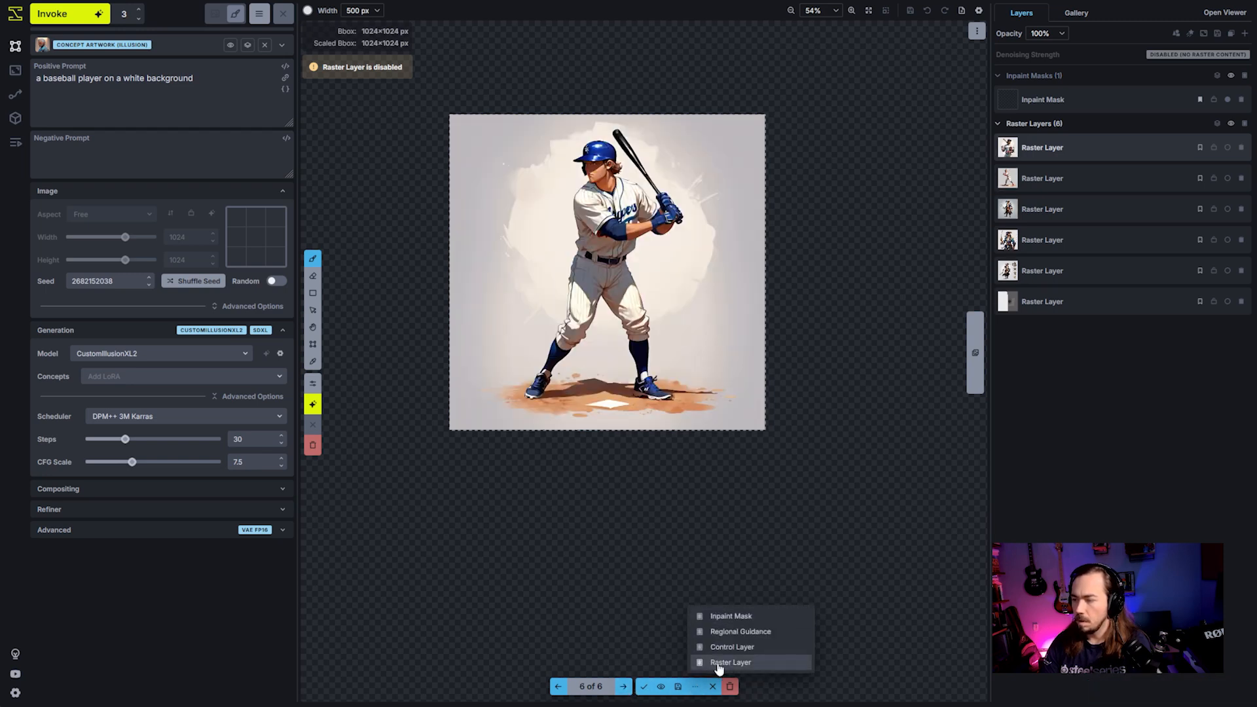
{"action": "left_click", "coordinate": [724, 661]}
{"action": "left_click", "coordinate": [730, 688]}
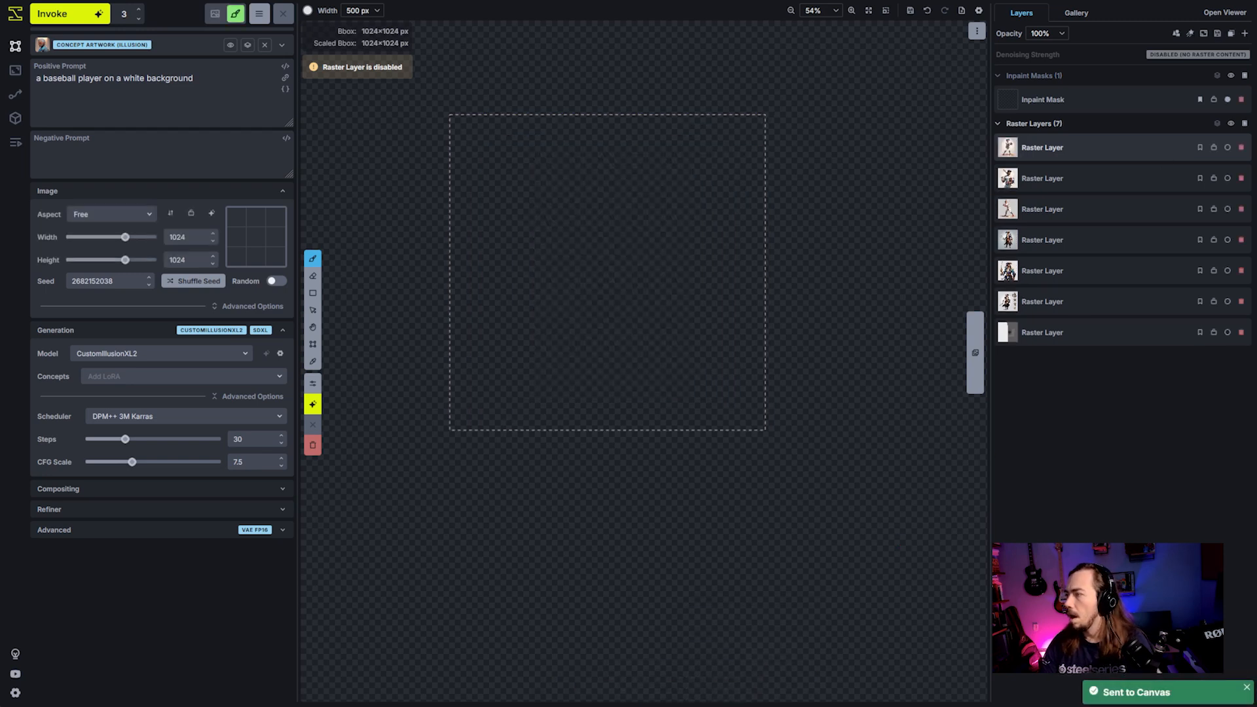
- Enable the raster layer of the pirate with ship and skulls and move it directly below the bounding box
{"action": "left_click", "coordinate": [1227, 301]}
{"action": "scroll", "coordinate": [881, 393], "scroll_direction": "down", "scroll_amount": 5}
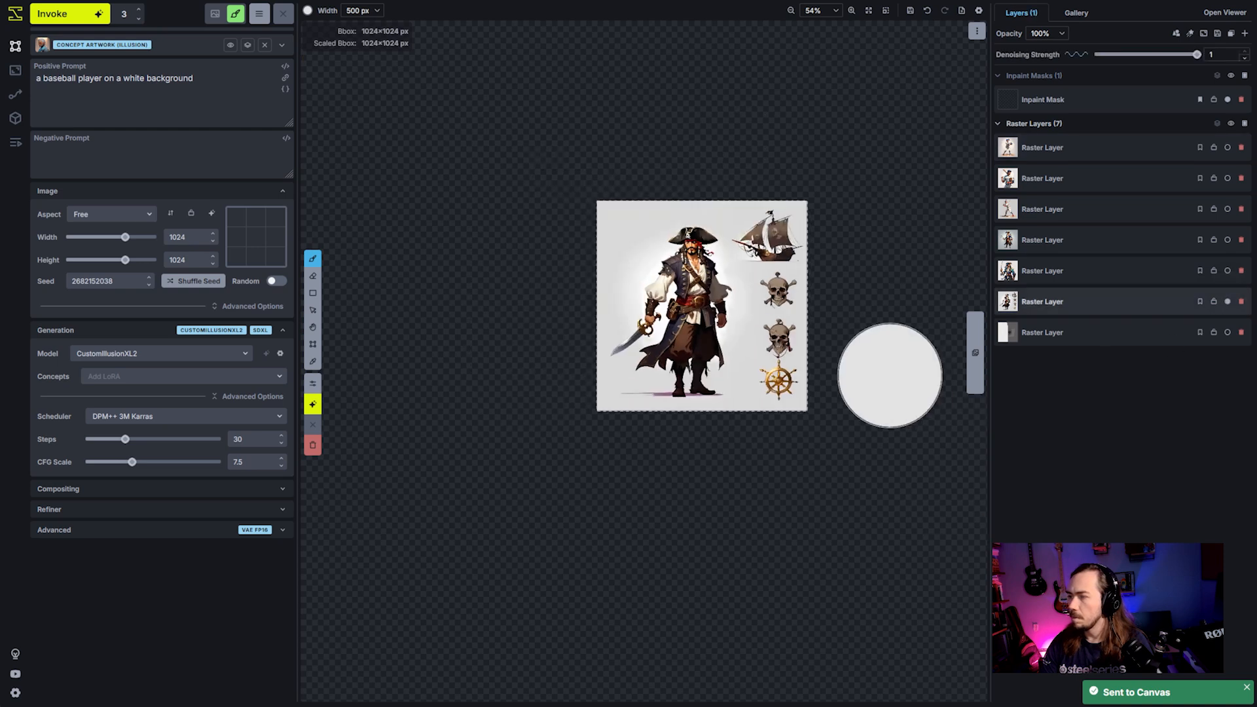
{"action": "left_click_drag", "start_coordinate": [875, 419], "coordinate": [645, 312]}
{"action": "key", "text": "c"}
{"action": "left_click_drag", "start_coordinate": [569, 243], "coordinate": [545, 409]}
{"action": "key", "text": "v"}
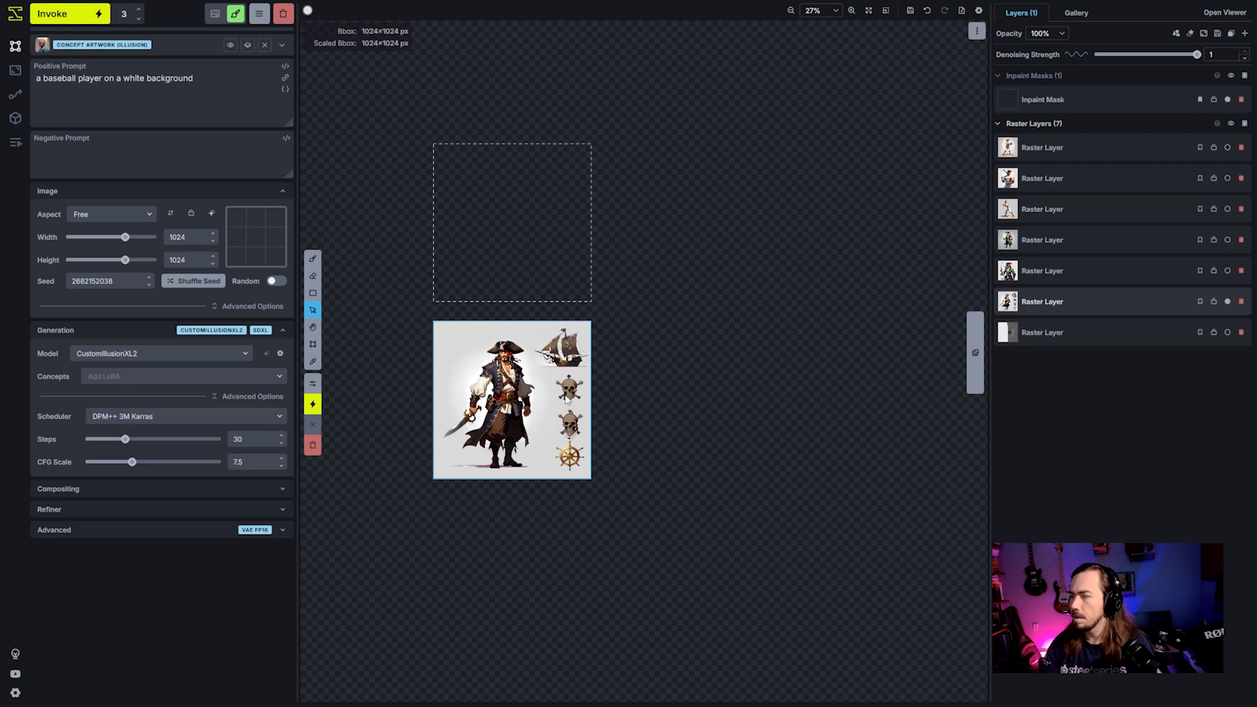
- Enable the second and third pirate layers and line them up in a row to the right of the first pirate
{"action": "left_click", "coordinate": [1074, 273]}
{"action": "left_click", "coordinate": [1228, 270]}
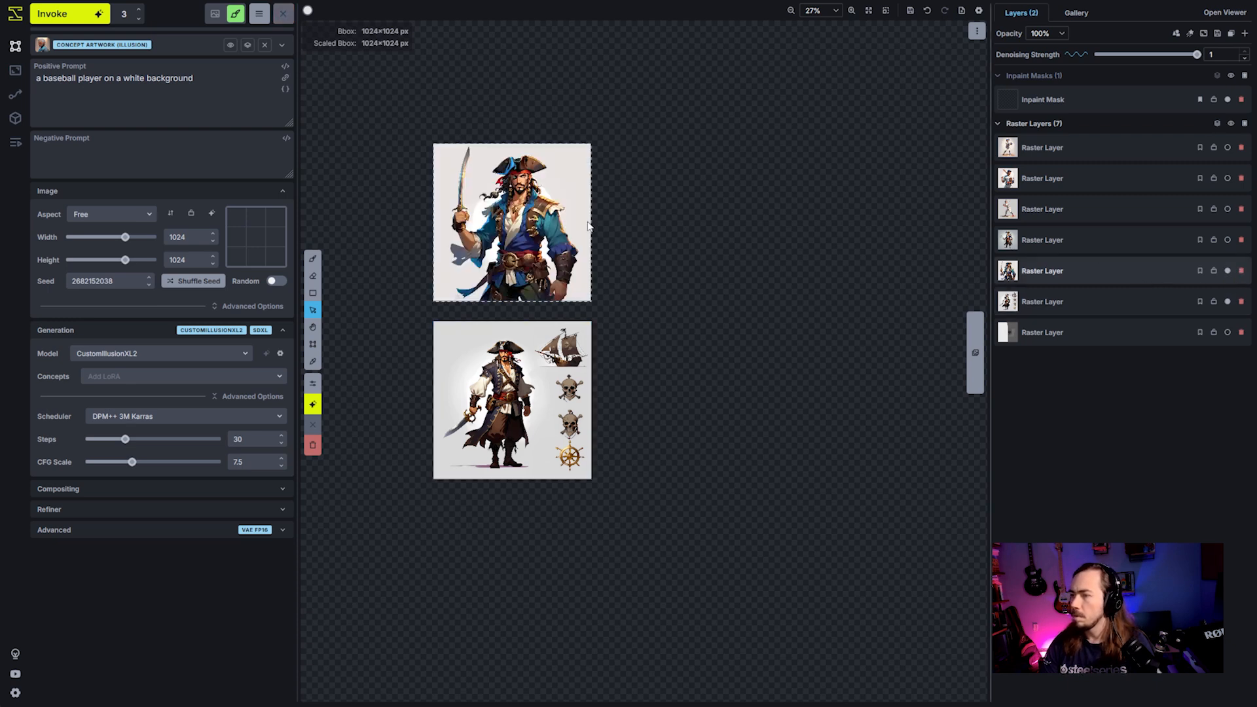
{"action": "left_click_drag", "start_coordinate": [524, 223], "coordinate": [692, 399]}
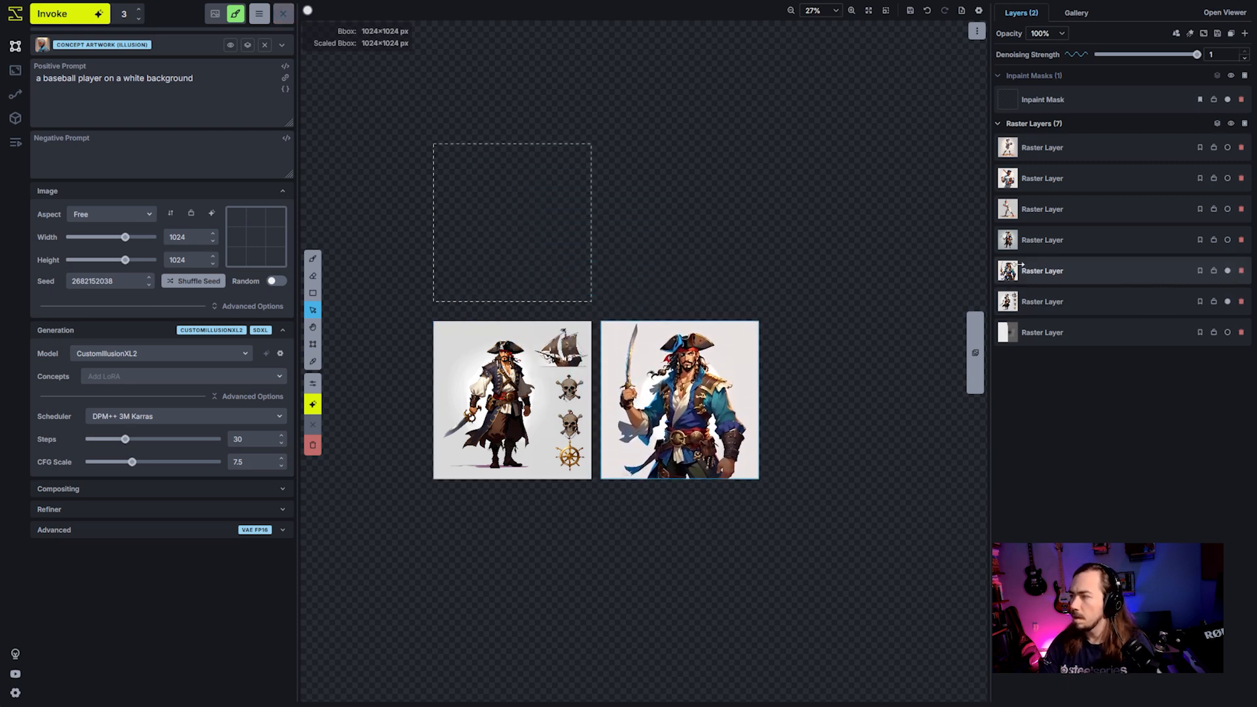
{"action": "left_click", "coordinate": [1228, 240]}
{"action": "left_click_drag", "start_coordinate": [527, 221], "coordinate": [863, 399]}
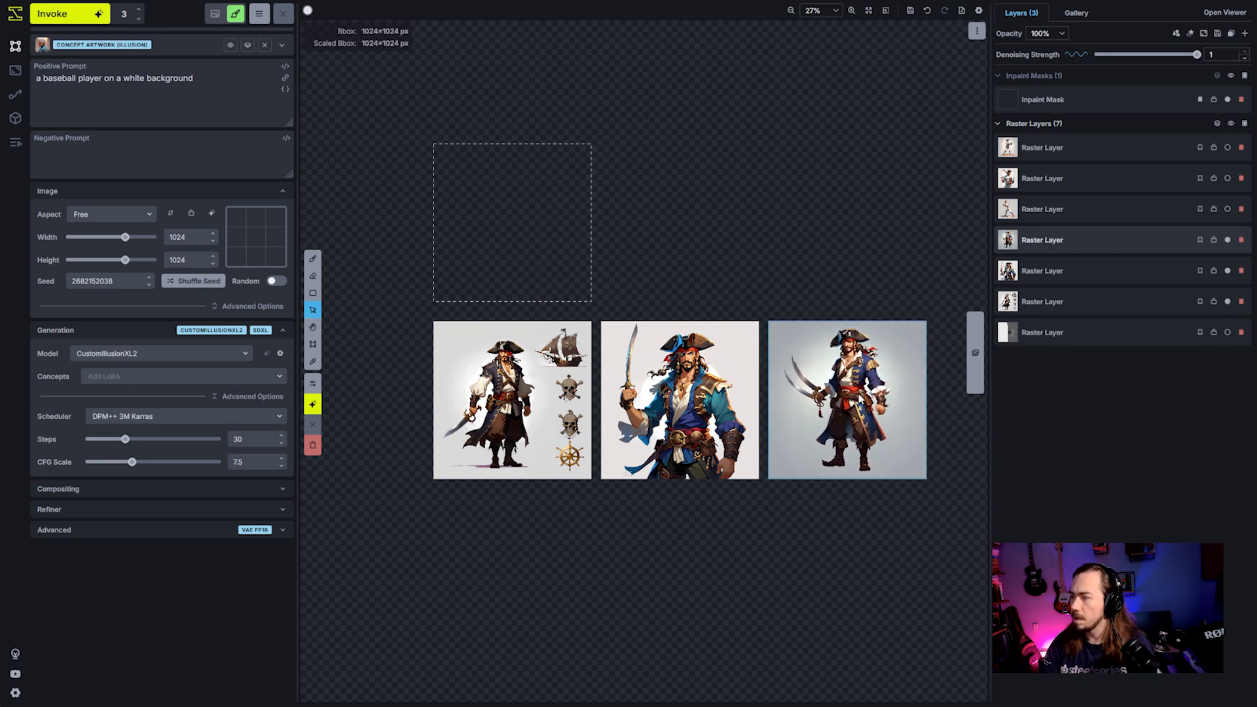
- Enable the three baseball player layers and arrange them in a second row, each beneath its matching pirate image
{"action": "left_click", "coordinate": [1228, 209]}
{"action": "left_click_drag", "start_coordinate": [446, 226], "coordinate": [439, 568]}
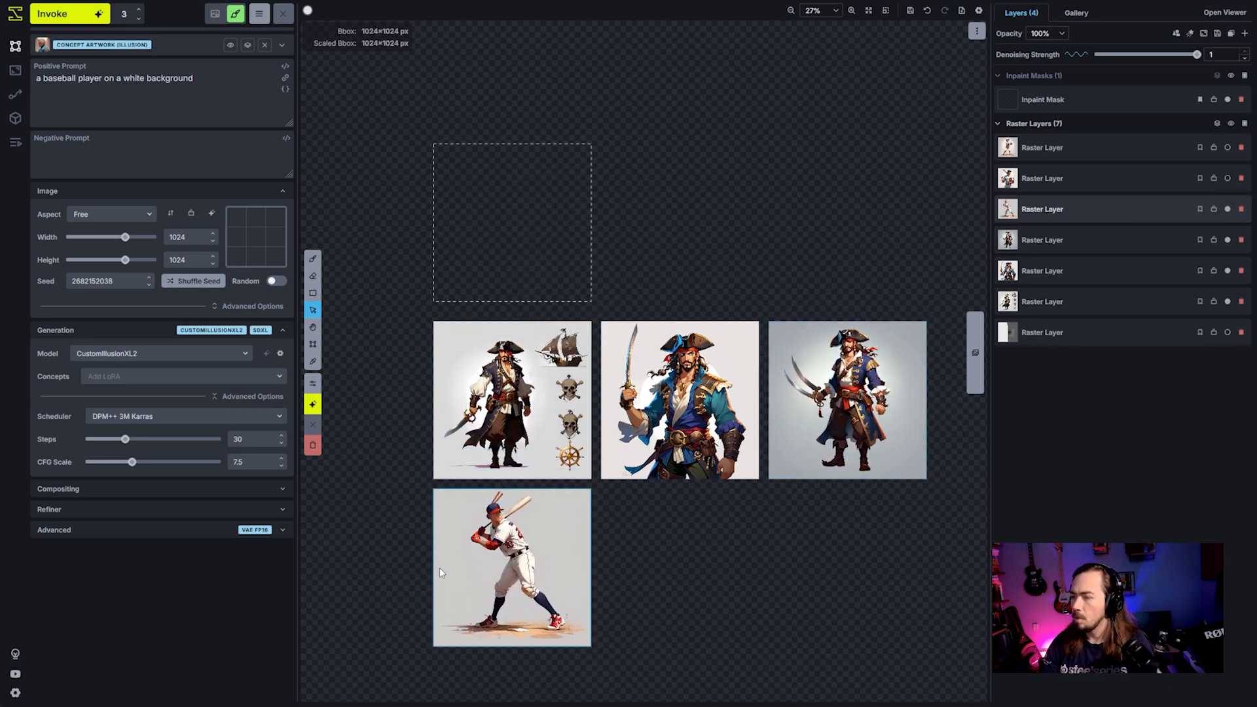
{"action": "left_click", "coordinate": [1228, 178]}
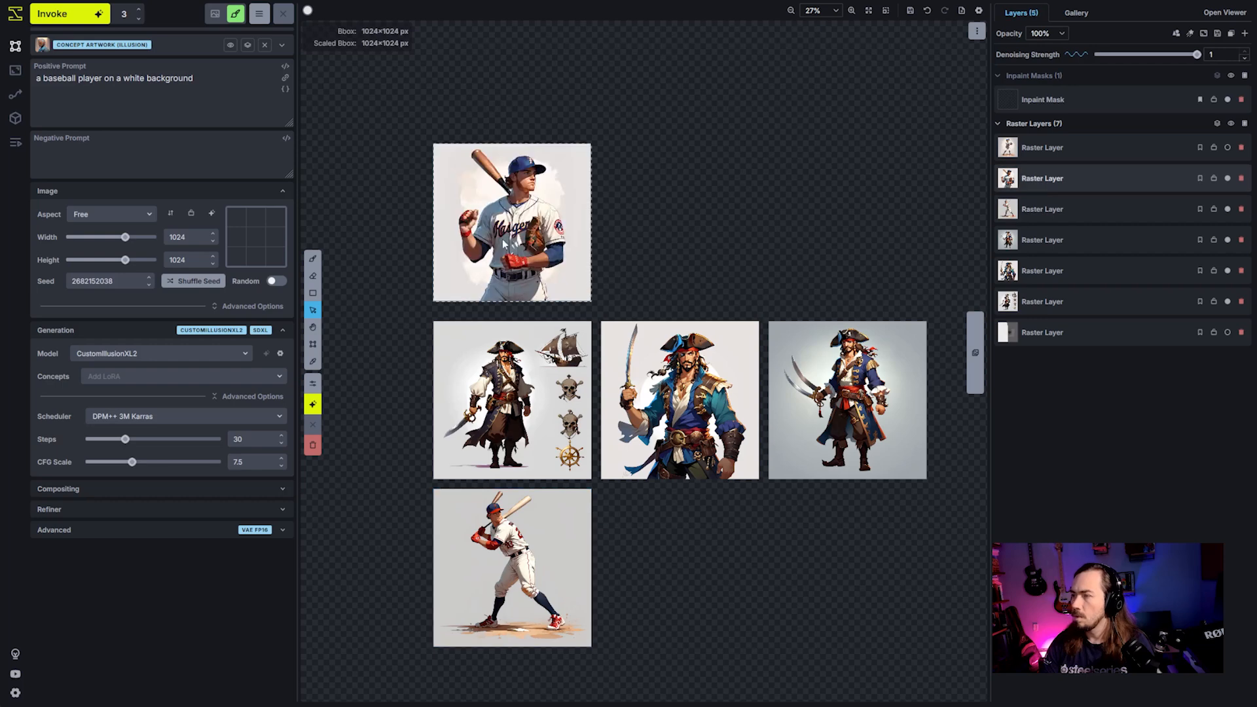
{"action": "left_click_drag", "start_coordinate": [511, 223], "coordinate": [679, 567]}
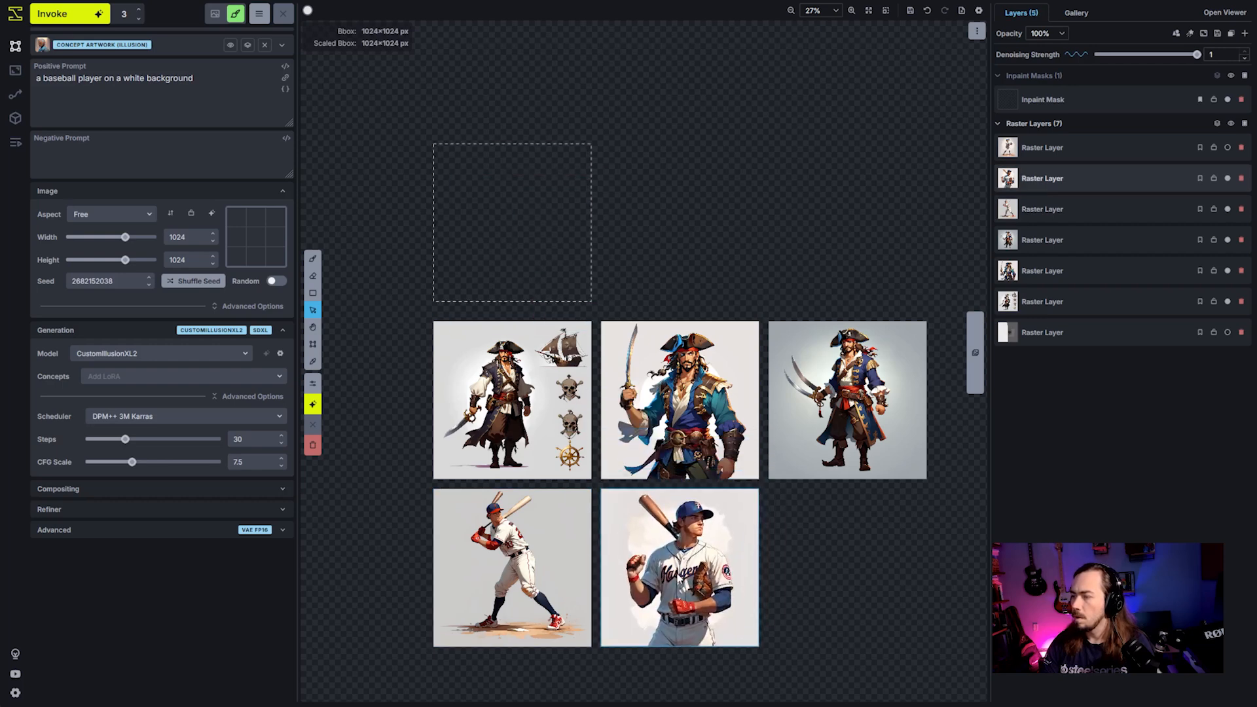
{"action": "left_click", "coordinate": [1228, 147]}
{"action": "left_click_drag", "start_coordinate": [481, 250], "coordinate": [816, 592]}
{"action": "scroll", "coordinate": [829, 566], "scroll_direction": "up", "scroll_amount": 2}
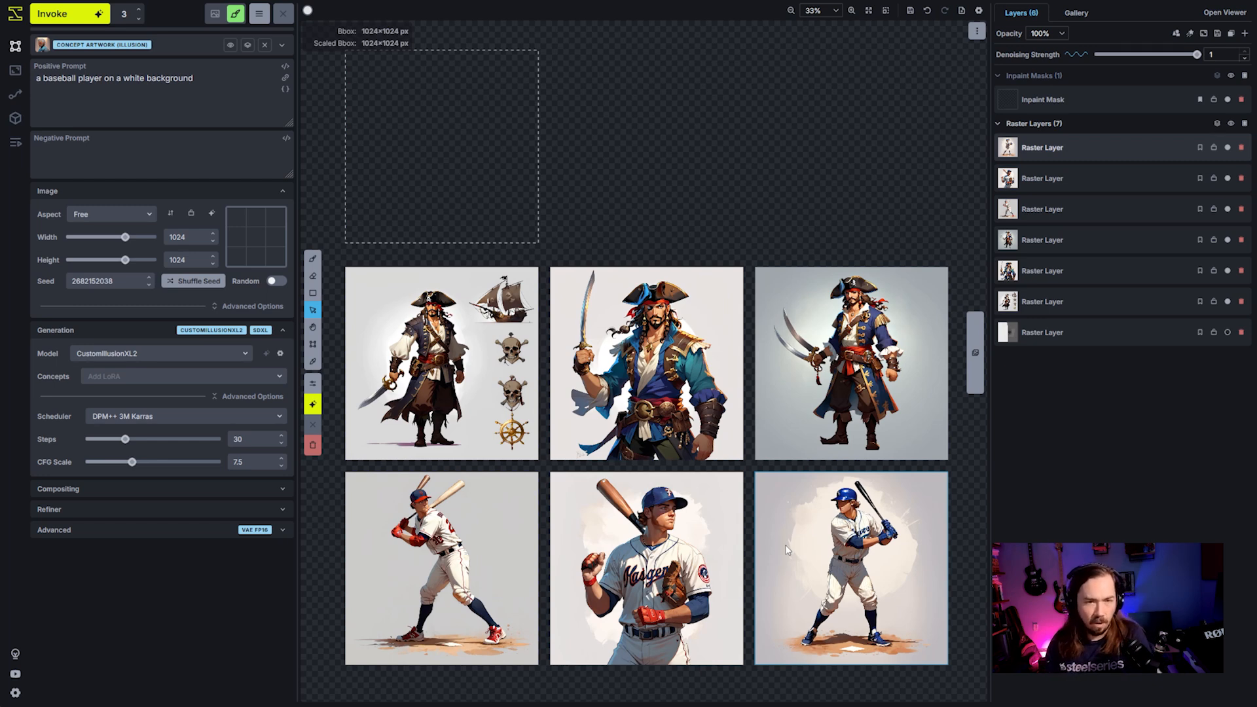
{"action": "scroll", "coordinate": [682, 504], "scroll_direction": "up", "scroll_amount": 2}
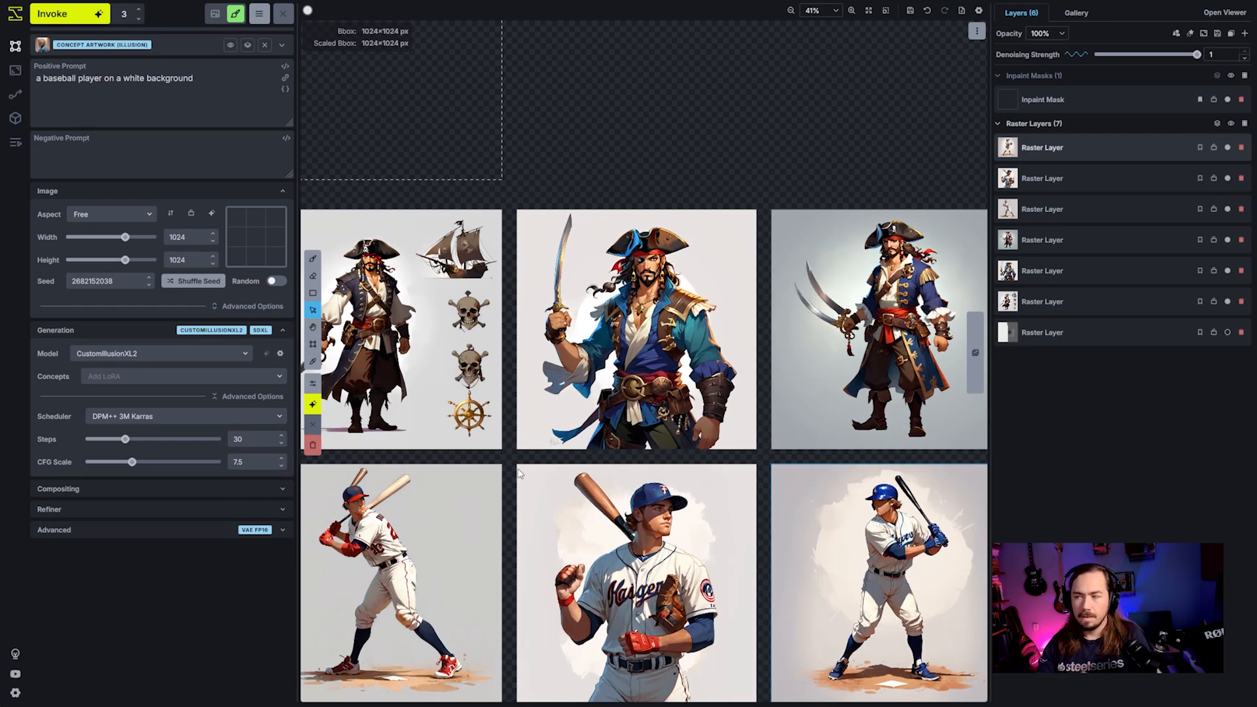
- Delete all the pirate and baseball player raster layers, keeping only the disabled white-and-grey layer
{"action": "left_click_drag", "start_coordinate": [505, 449], "coordinate": [584, 432]}
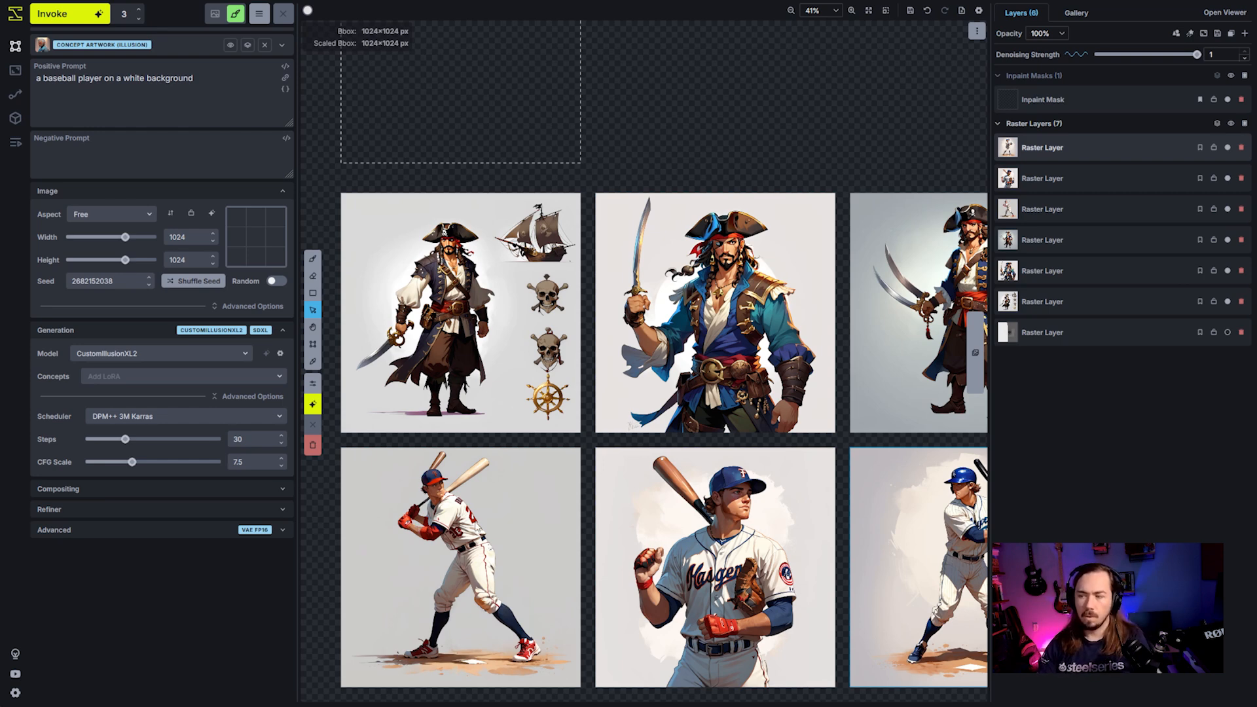
{"action": "key", "text": "space"}
{"action": "left_click_drag", "start_coordinate": [783, 412], "coordinate": [591, 370]}
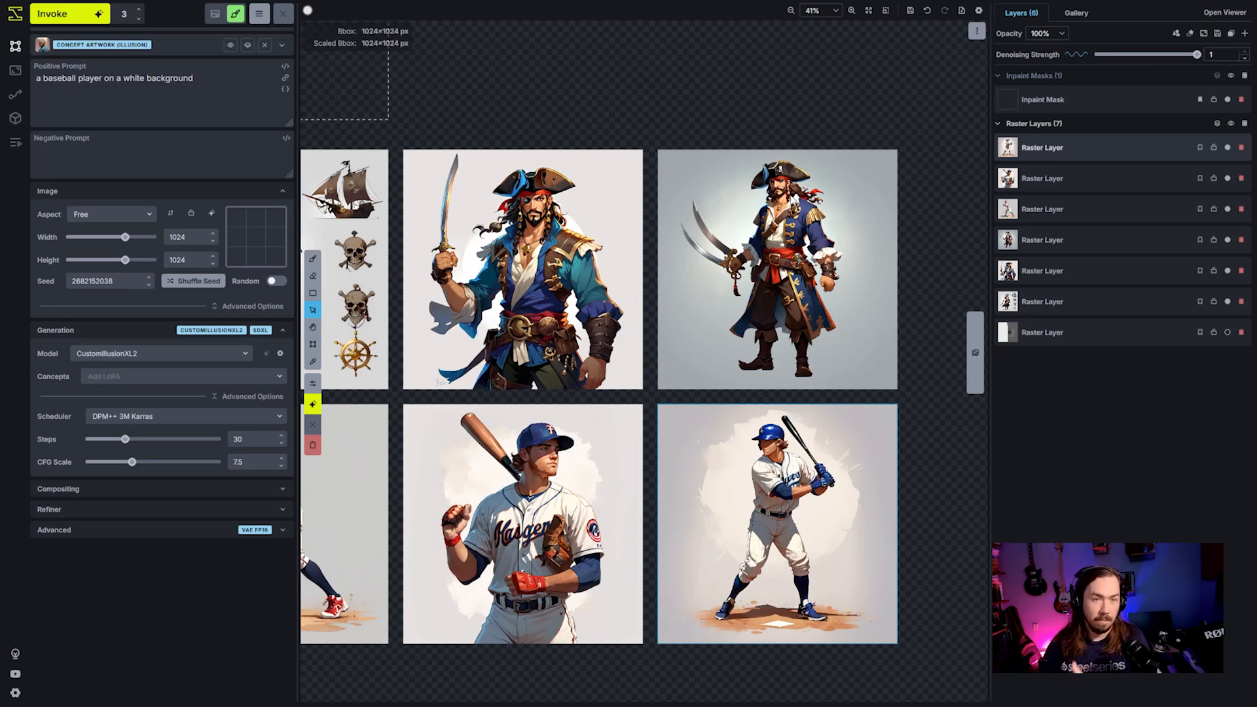
{"action": "scroll", "coordinate": [661, 49], "scroll_direction": "down", "scroll_amount": 3}
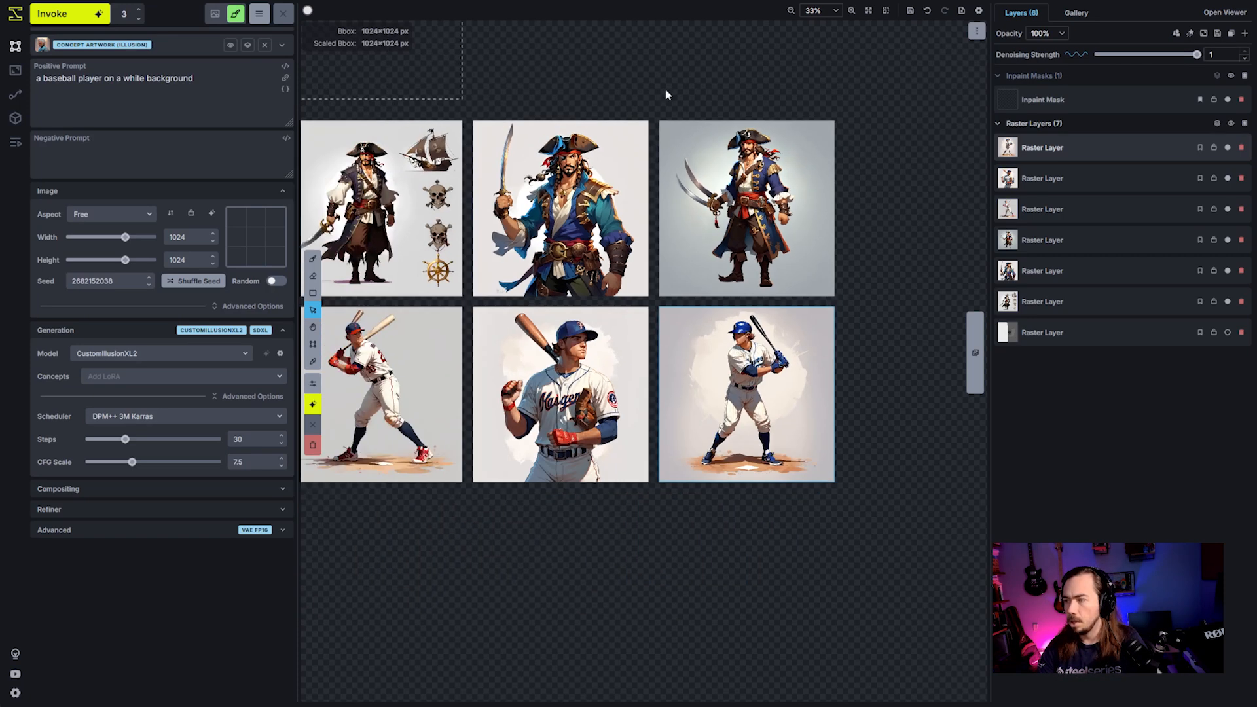
{"action": "left_click_drag", "start_coordinate": [572, 120], "coordinate": [693, 299]}
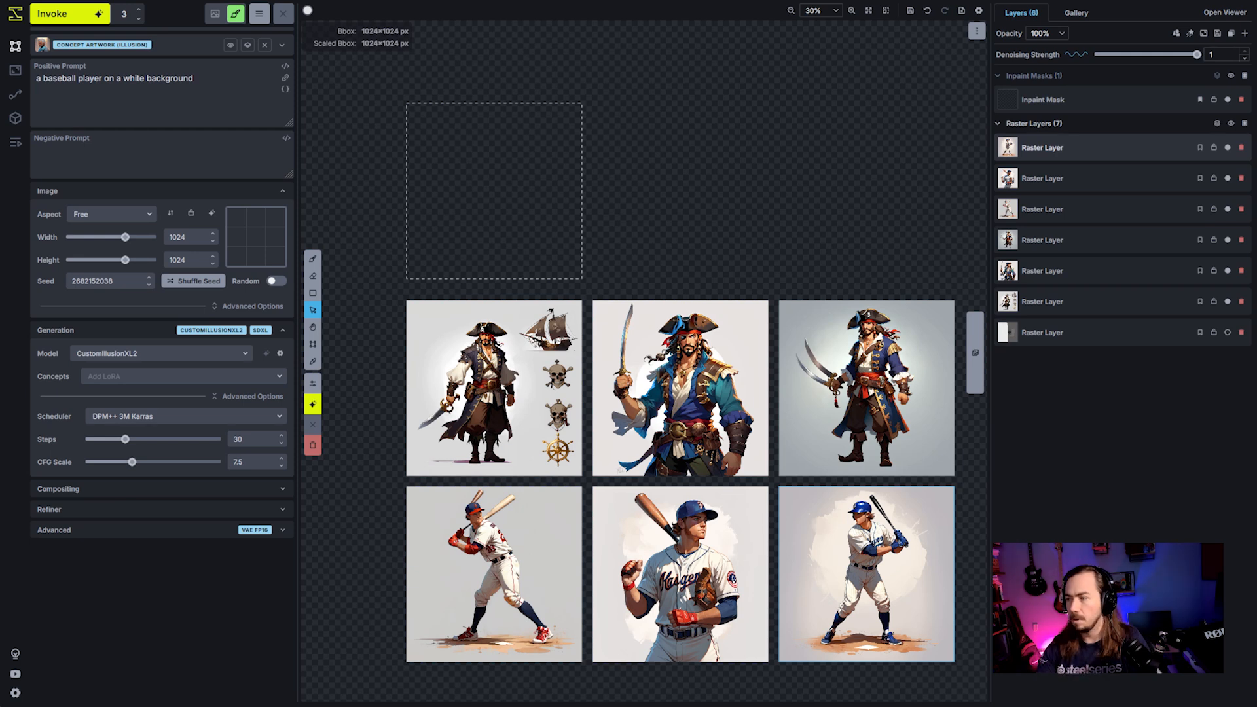
{"action": "left_click", "coordinate": [1243, 147]}
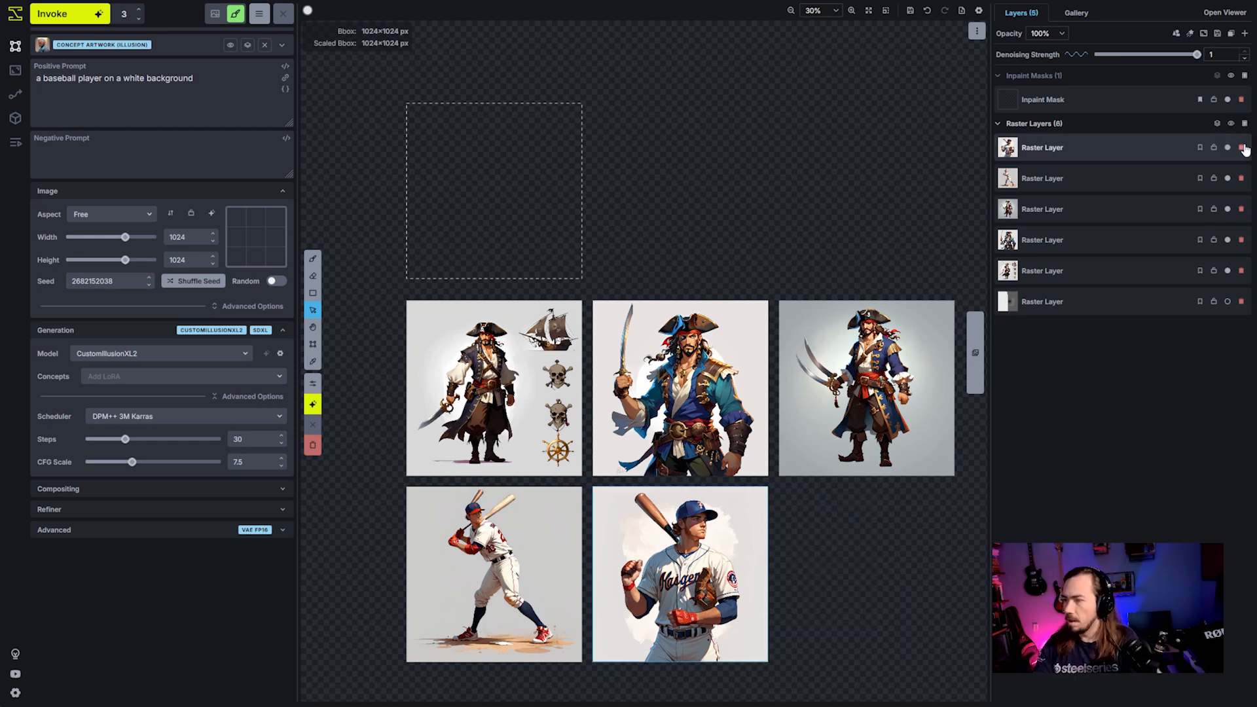
{"action": "left_click", "coordinate": [1243, 147]}
{"action": "left_click", "coordinate": [1243, 148]}
{"action": "left_click", "coordinate": [1243, 148]}
{"action": "left_click", "coordinate": [1243, 147]}
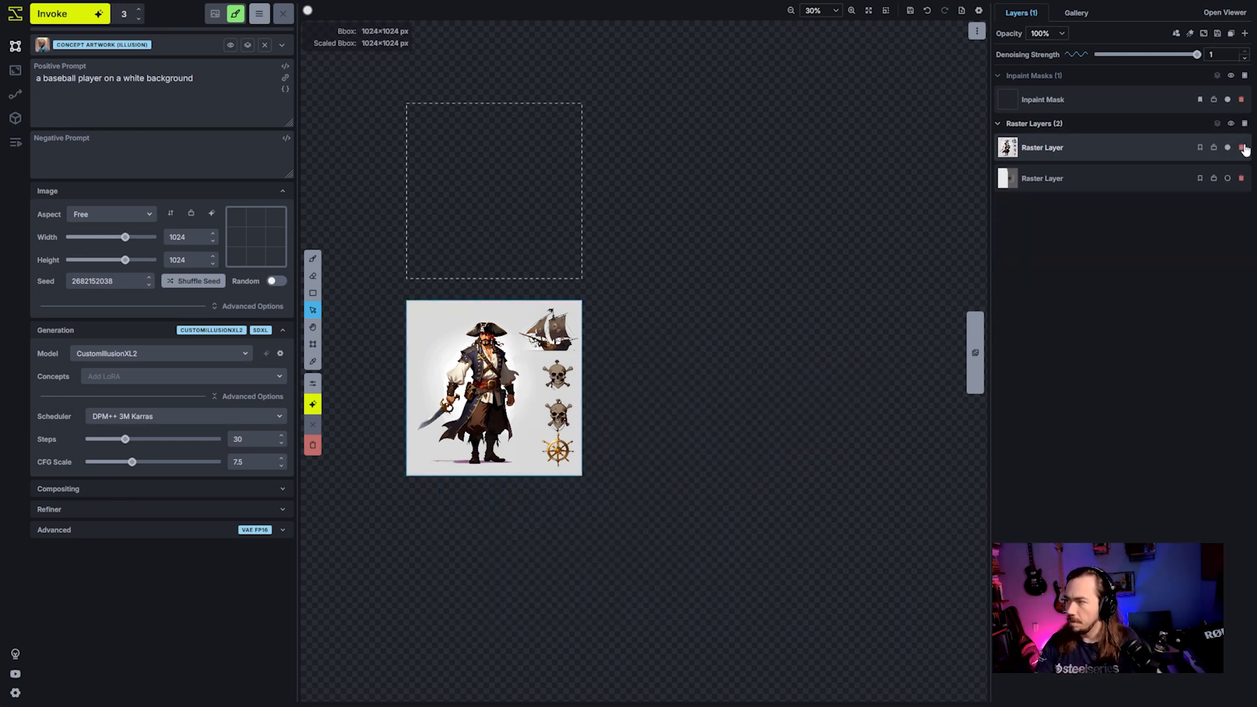
{"action": "left_click", "coordinate": [1243, 147]}
- Place the greyscale horned insect warrior image from the Values board onto the canvas as a raster layer within the bounding box
{"action": "scroll", "coordinate": [557, 172], "scroll_direction": "up", "scroll_amount": 2}
{"action": "left_click_drag", "start_coordinate": [647, 163], "coordinate": [748, 239]}
{"action": "scroll", "coordinate": [717, 232], "scroll_direction": "up", "scroll_amount": 4}
{"action": "left_click_drag", "start_coordinate": [611, 214], "coordinate": [695, 207]}
{"action": "key", "text": "v"}
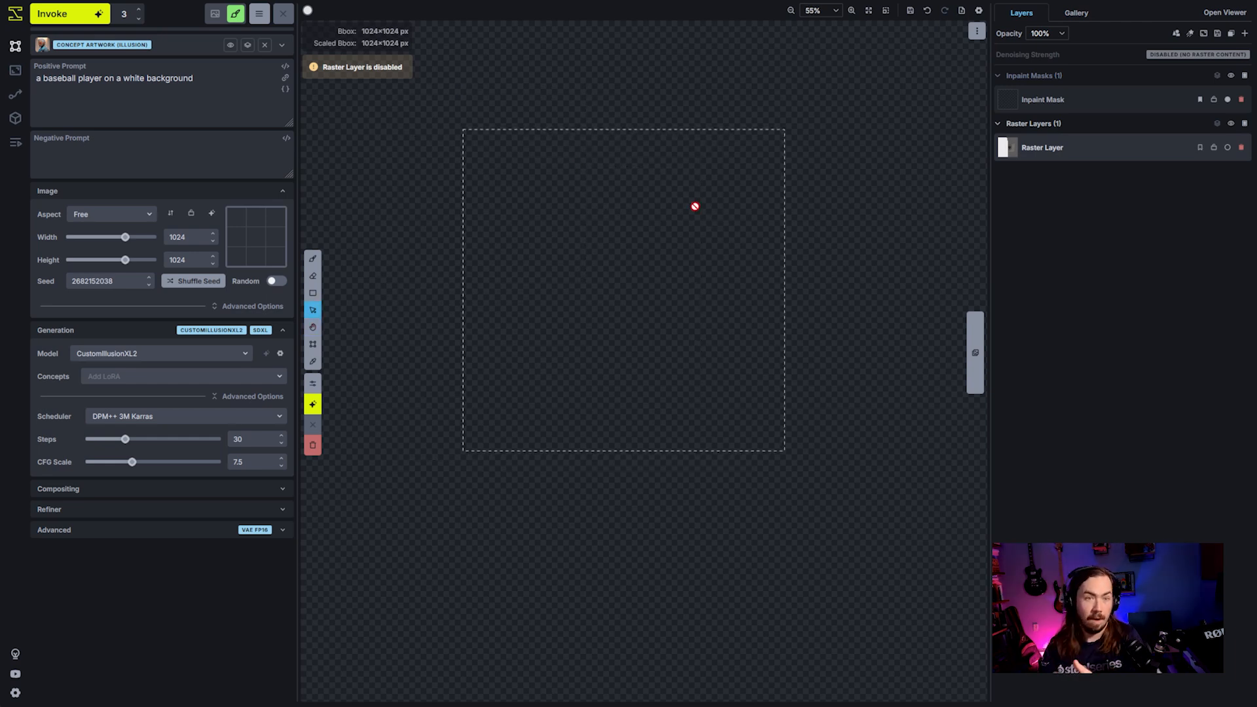
{"action": "left_click", "coordinate": [1074, 15]}
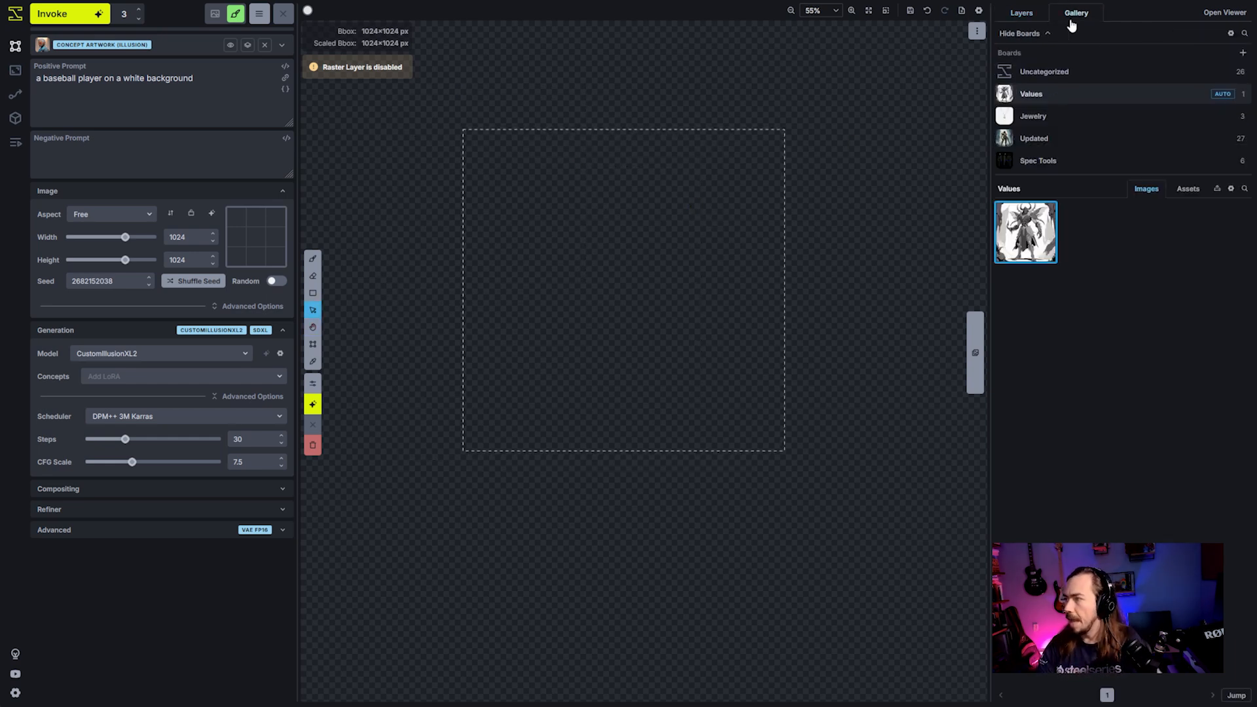
{"action": "left_click_drag", "start_coordinate": [1025, 232], "coordinate": [532, 281]}
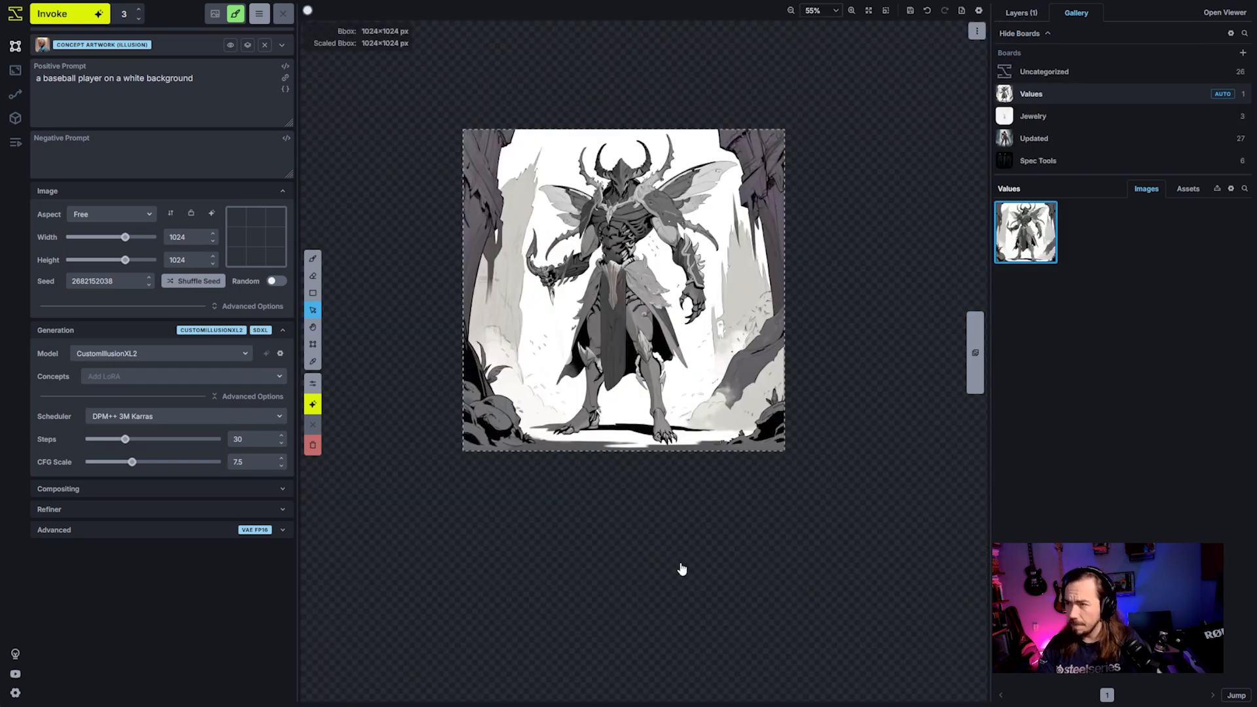
- Copy the insect warrior raster layer to a new control layer and assign it the Contour Detection (scribble) model
{"action": "scroll", "coordinate": [580, 426], "scroll_direction": "up", "scroll_amount": 2}
{"action": "scroll", "coordinate": [580, 425], "scroll_direction": "down", "scroll_amount": 1}
{"action": "key", "text": "h"}
{"action": "left_click_drag", "start_coordinate": [657, 553], "coordinate": [674, 668]}
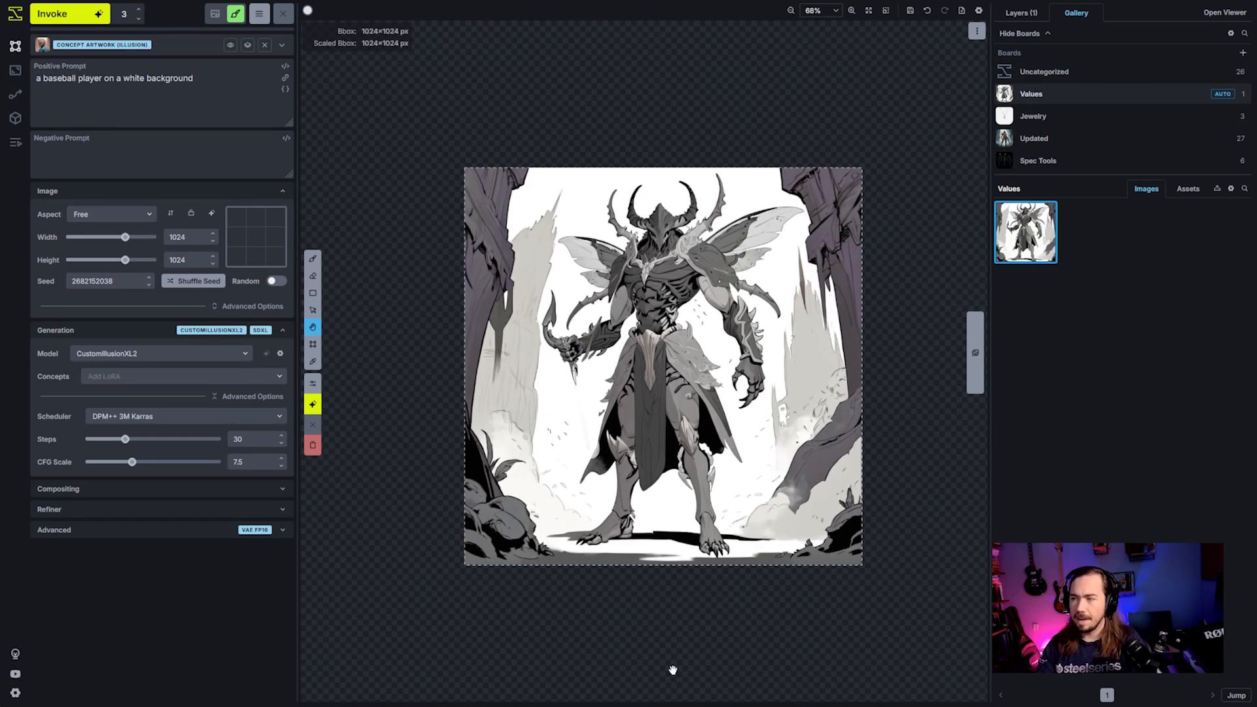
{"action": "key", "text": "v"}
{"action": "scroll", "coordinate": [721, 486], "scroll_direction": "up", "scroll_amount": 1}
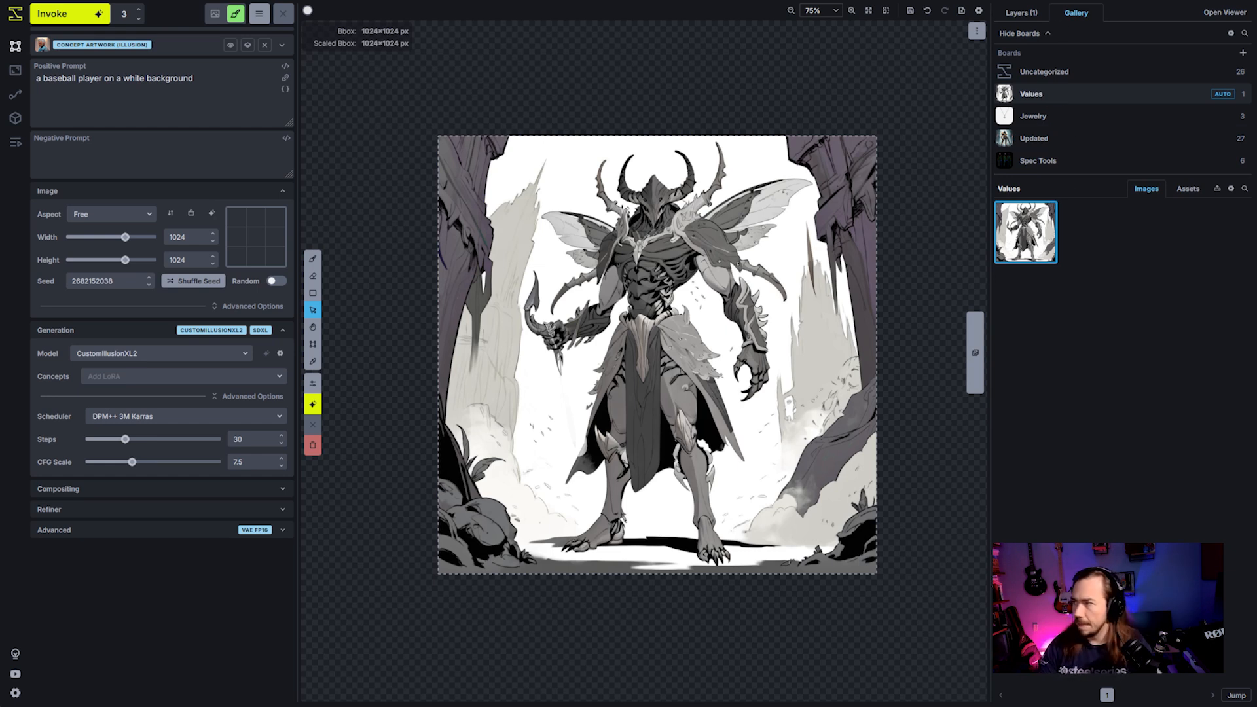
{"action": "left_click", "coordinate": [1017, 12]}
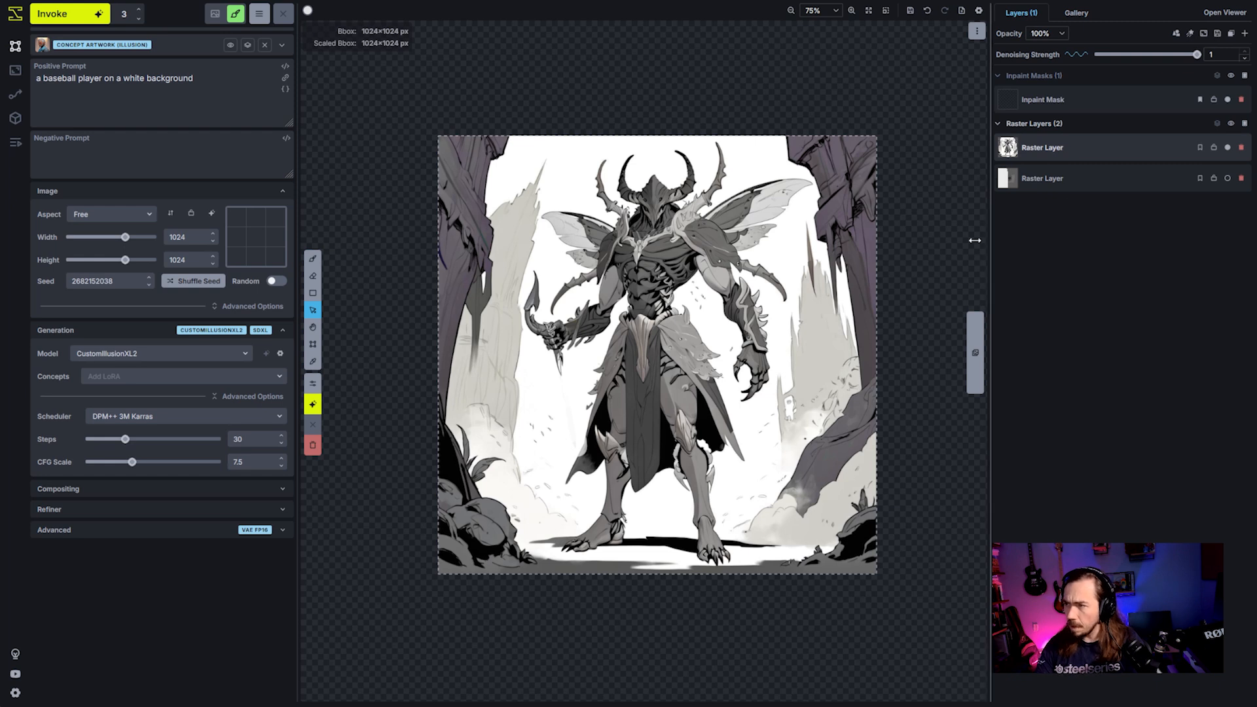
{"action": "right_click", "coordinate": [1057, 151]}
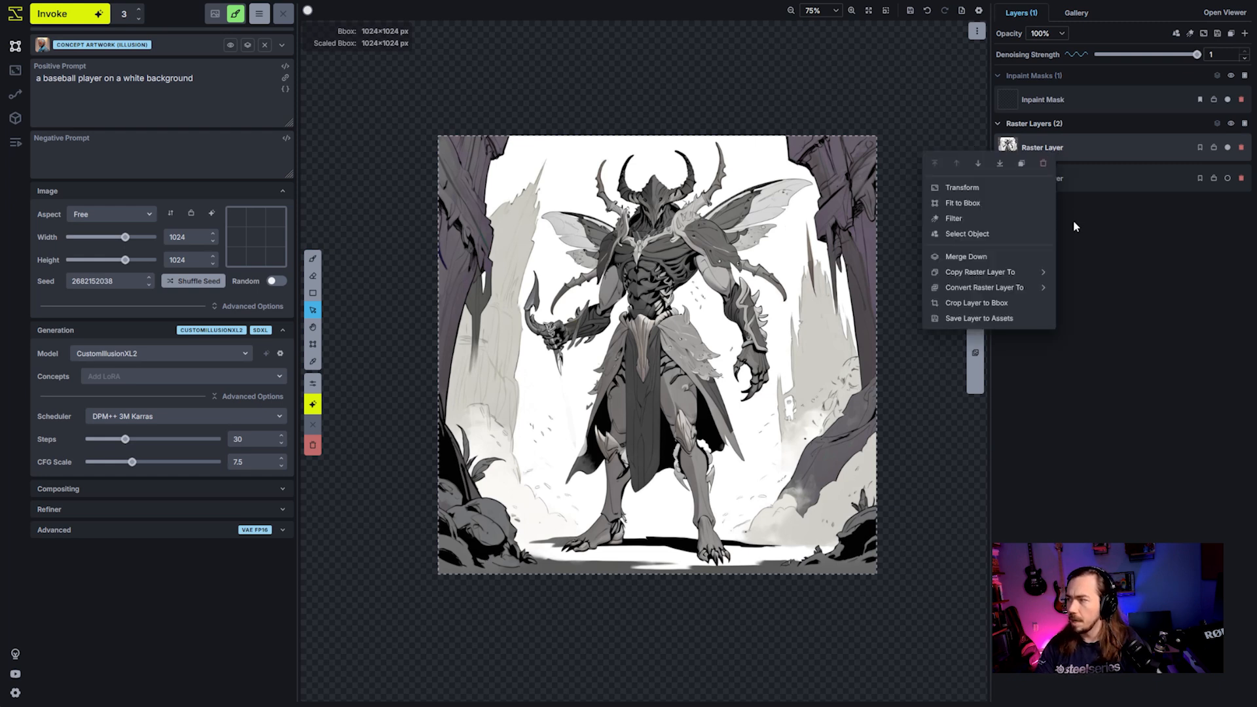
{"action": "mouse_move", "coordinate": [1035, 271]}
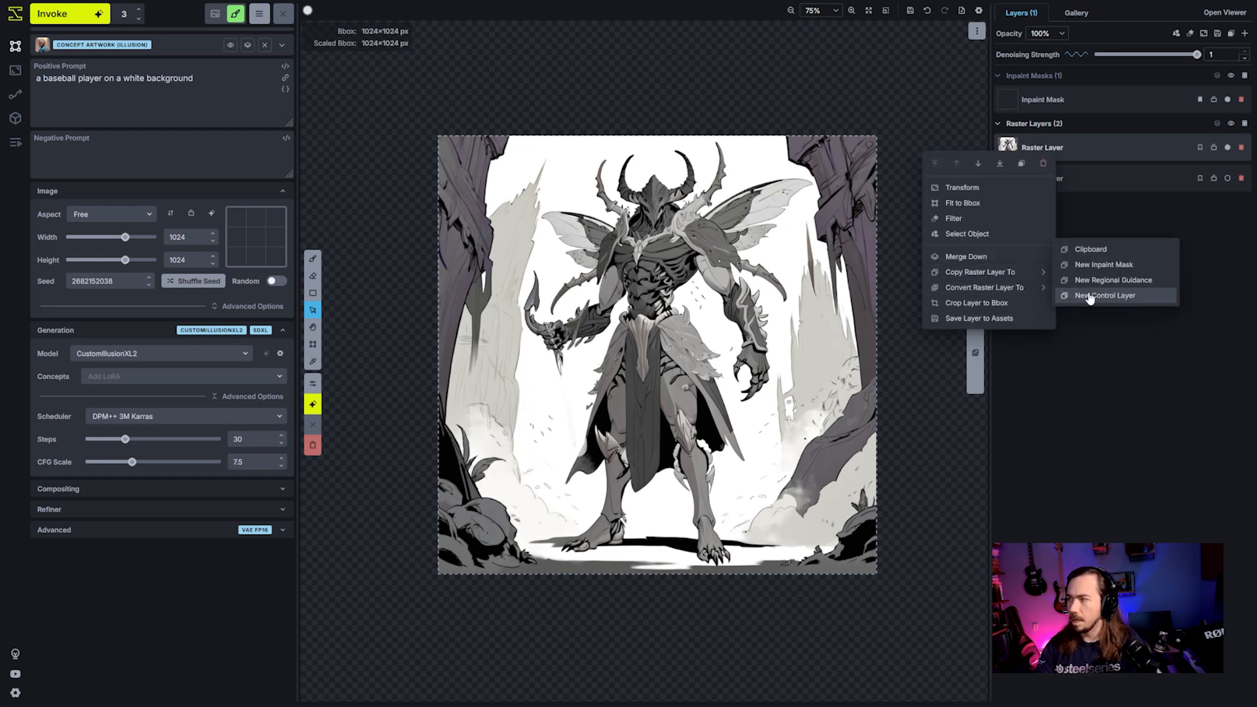
{"action": "left_click", "coordinate": [1090, 295]}
{"action": "left_click", "coordinate": [1167, 172]}
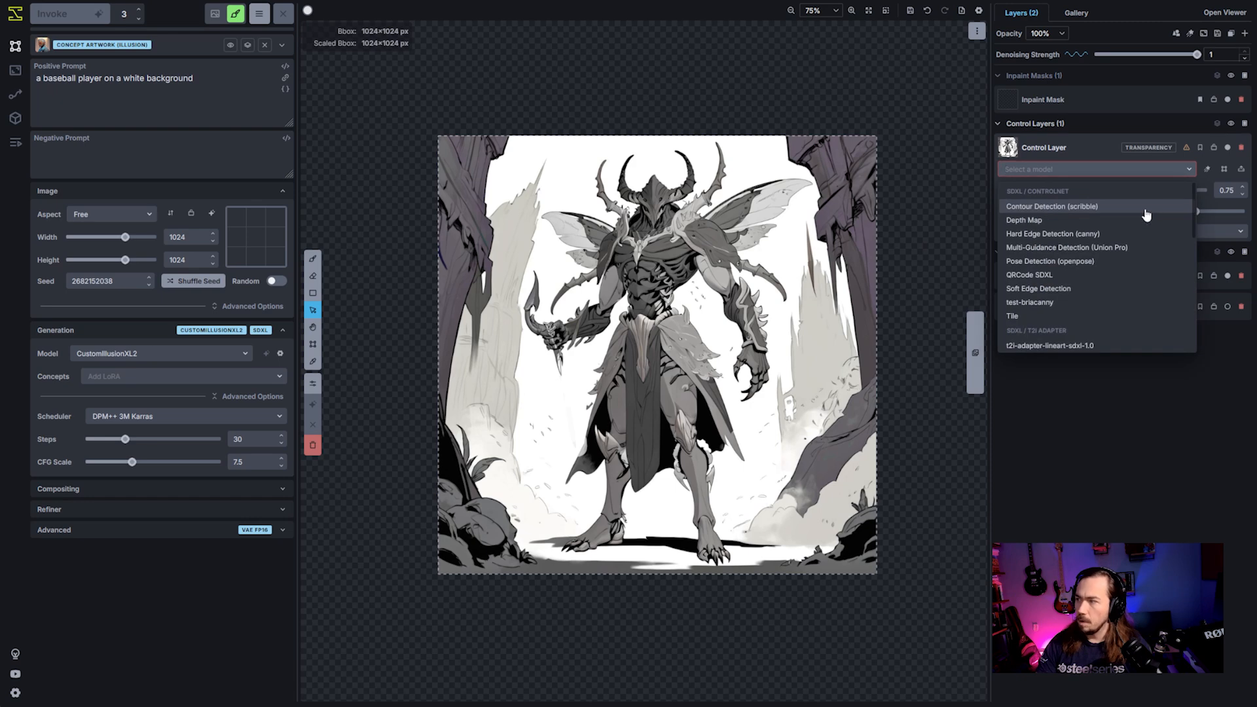
{"action": "left_click", "coordinate": [1146, 208]}
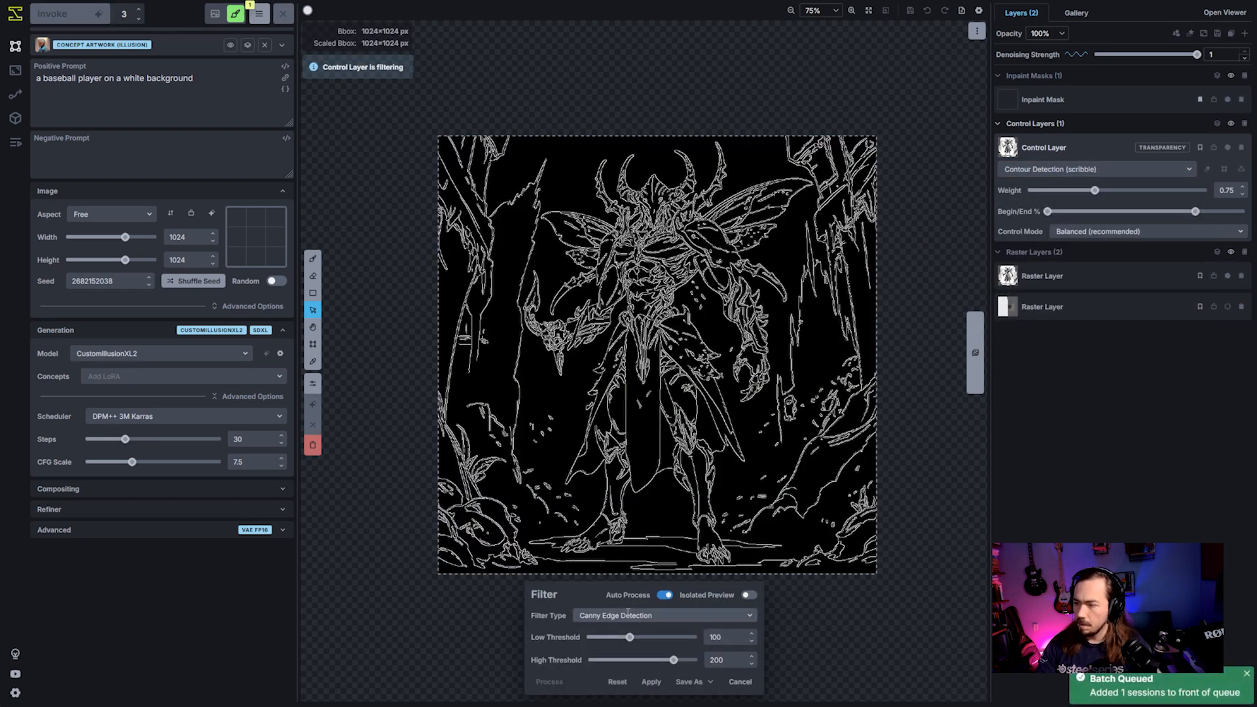
- Change the control layer's filter type to Lineart Edge Detection and apply the filter
{"action": "left_click", "coordinate": [600, 616]}
{"action": "scroll", "coordinate": [648, 655], "scroll_direction": "down", "scroll_amount": 2}
{"action": "left_click", "coordinate": [648, 650]}
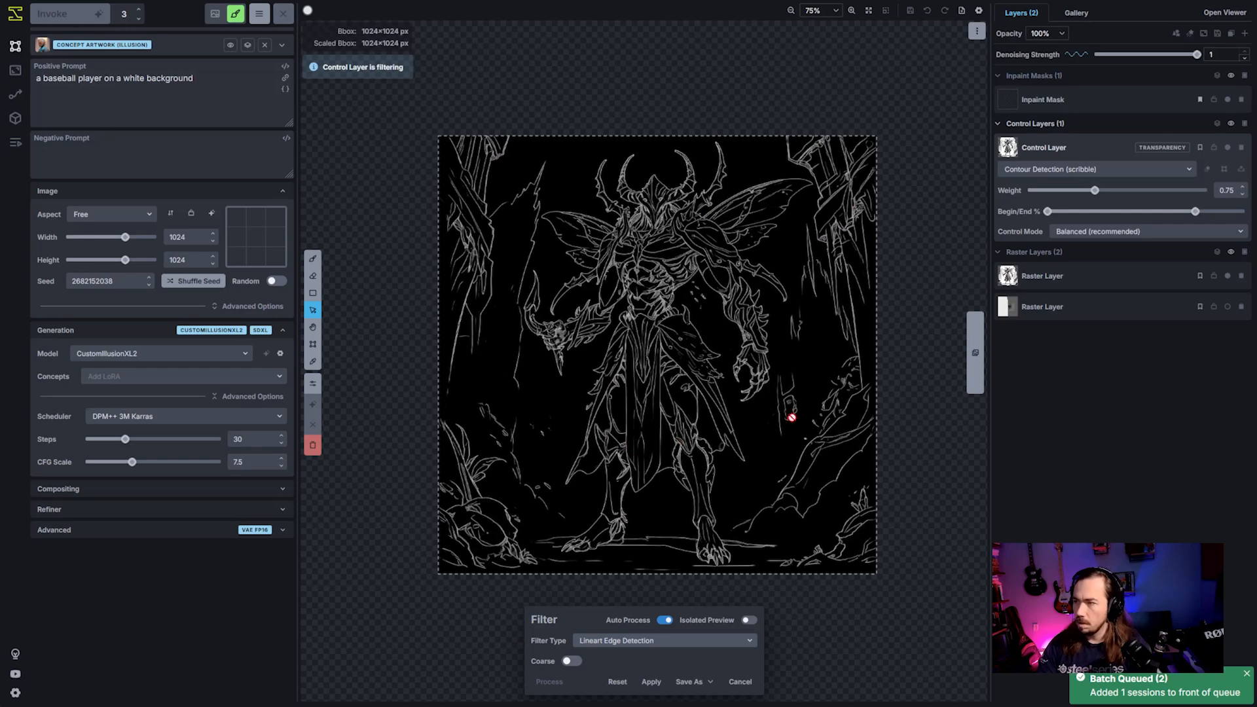
{"action": "left_click", "coordinate": [652, 682]}
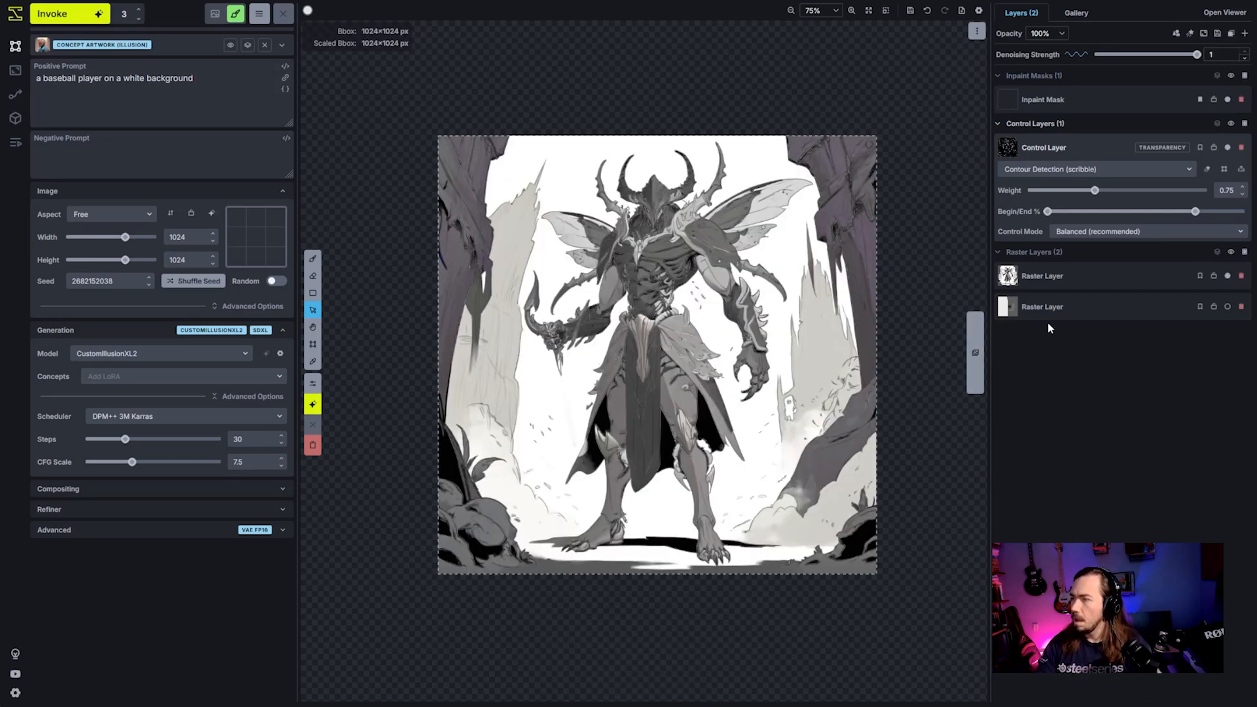
- Replace the positive prompt with "an insectoid overlord, holding a dagger"
{"action": "left_click", "coordinate": [229, 105]}
{"action": "key", "text": "ctrl+a"}
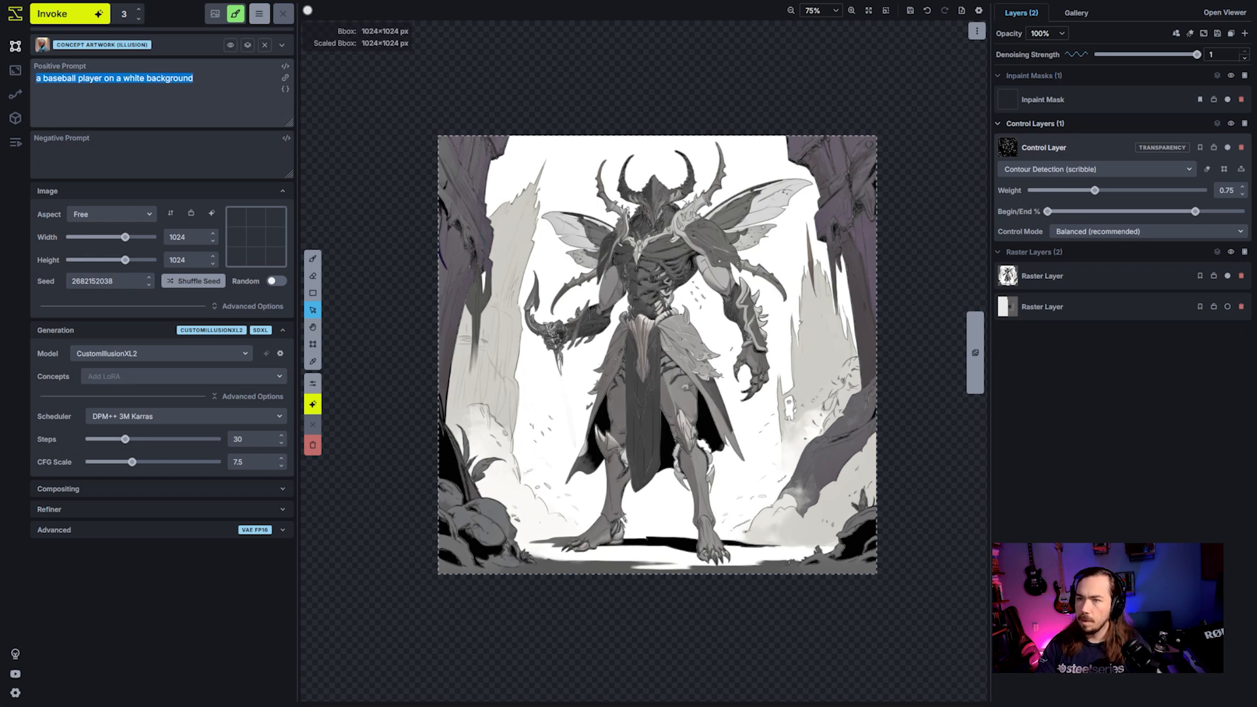
{"action": "key", "text": "BackSpace"}
{"action": "type", "text": "a"}
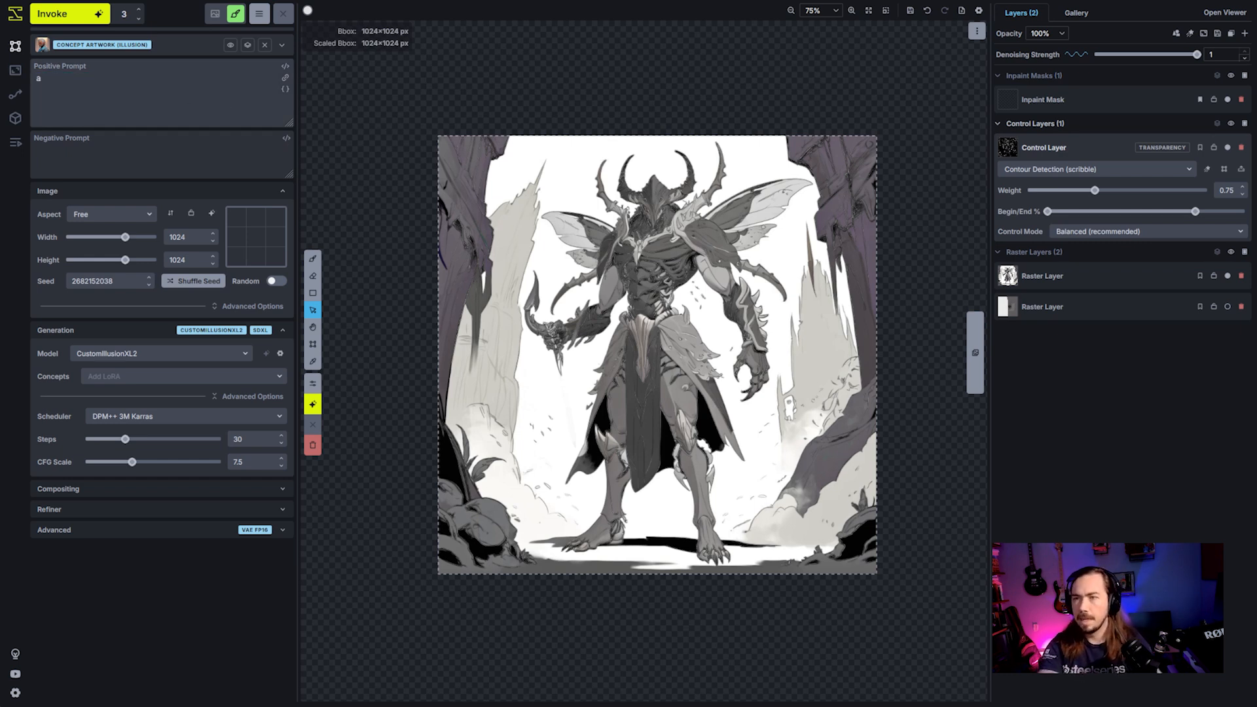
{"action": "type", "text": "n insectoid o"}
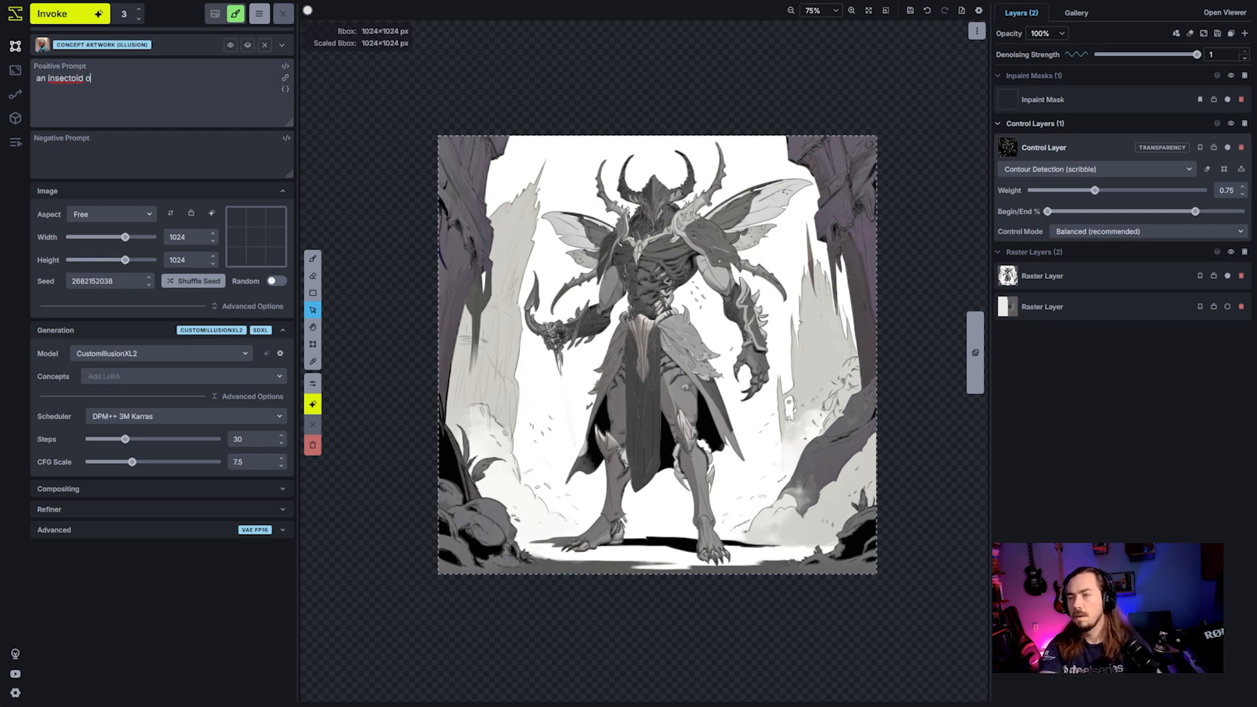
{"action": "type", "text": "verlord"}
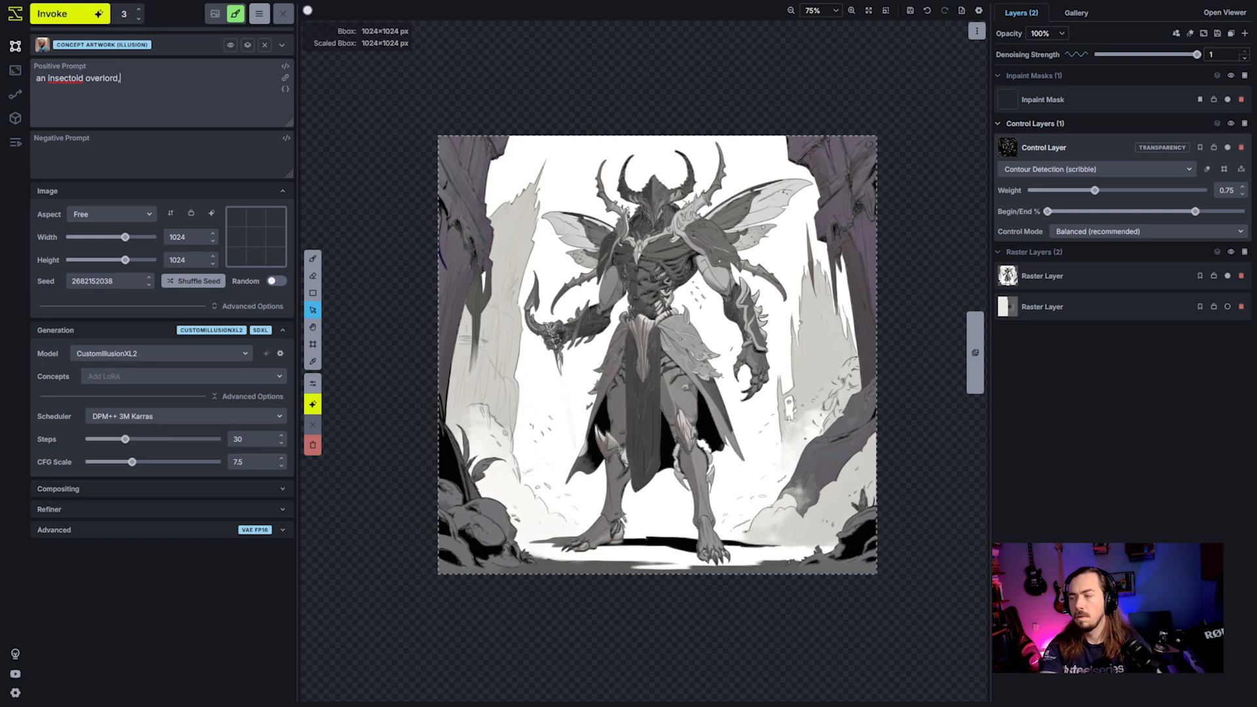
{"action": "type", "text": ", holding a dagger"}
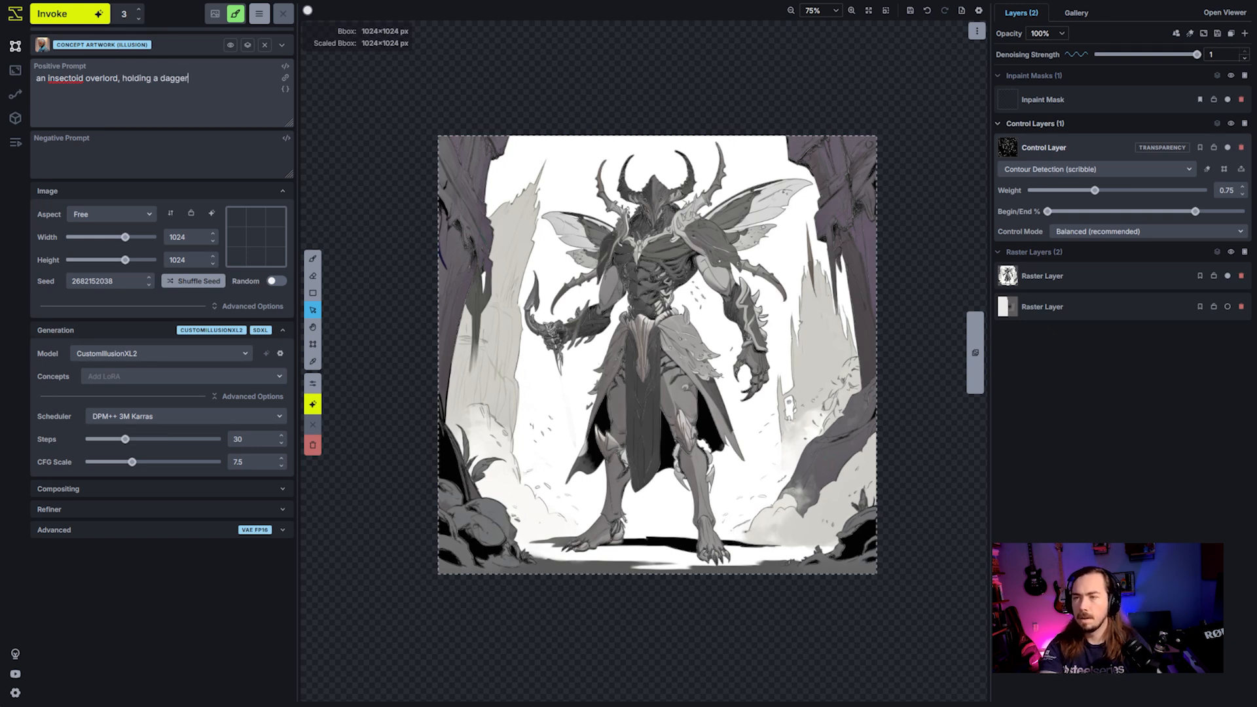
{"action": "type", "text": ", chitin, dark"}
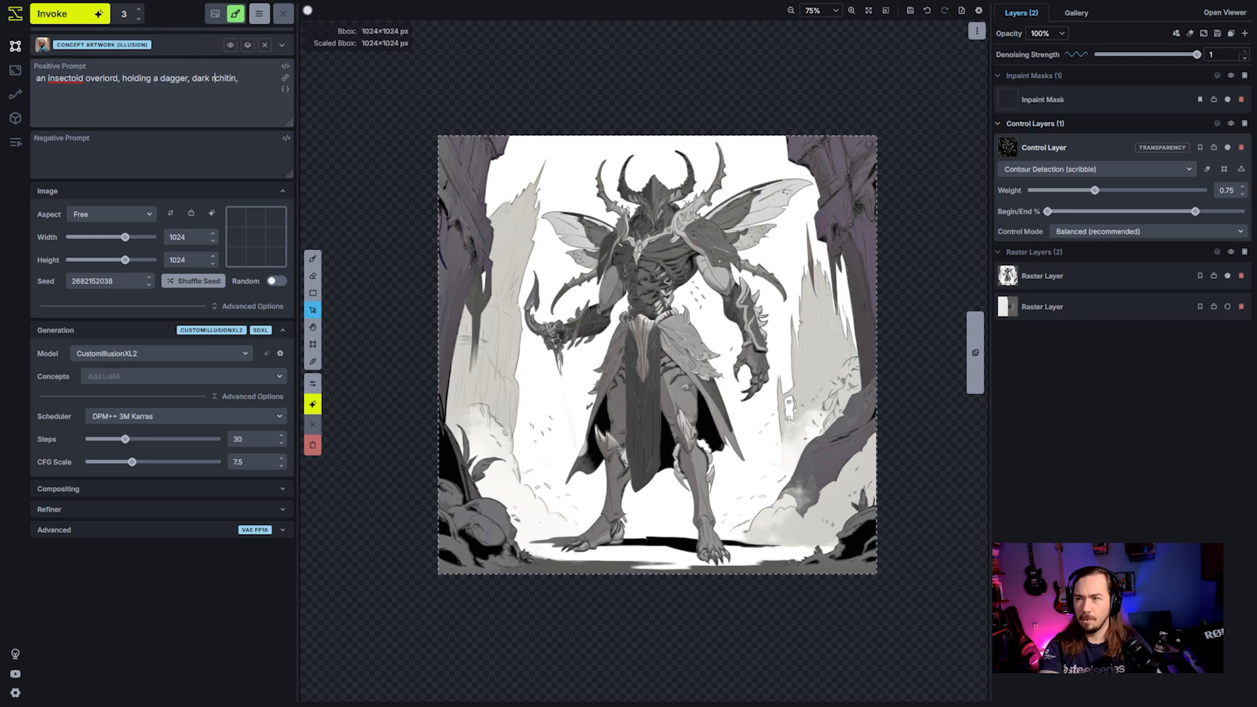
- Extend the positive prompt with ", dark radiating chitin."
{"action": "type", "text": "radiating"}
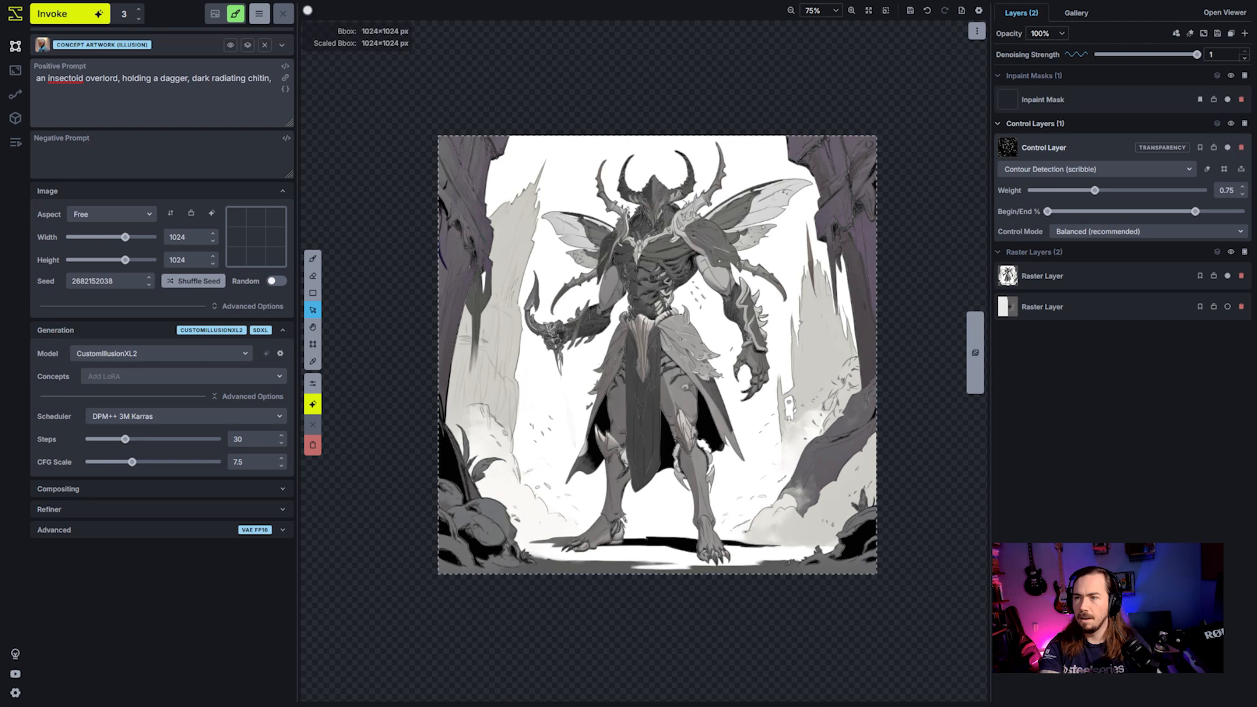
{"action": "key", "text": "BackSpace"}
{"action": "key", "text": "BackSpace"}
{"action": "type", "text": "."}
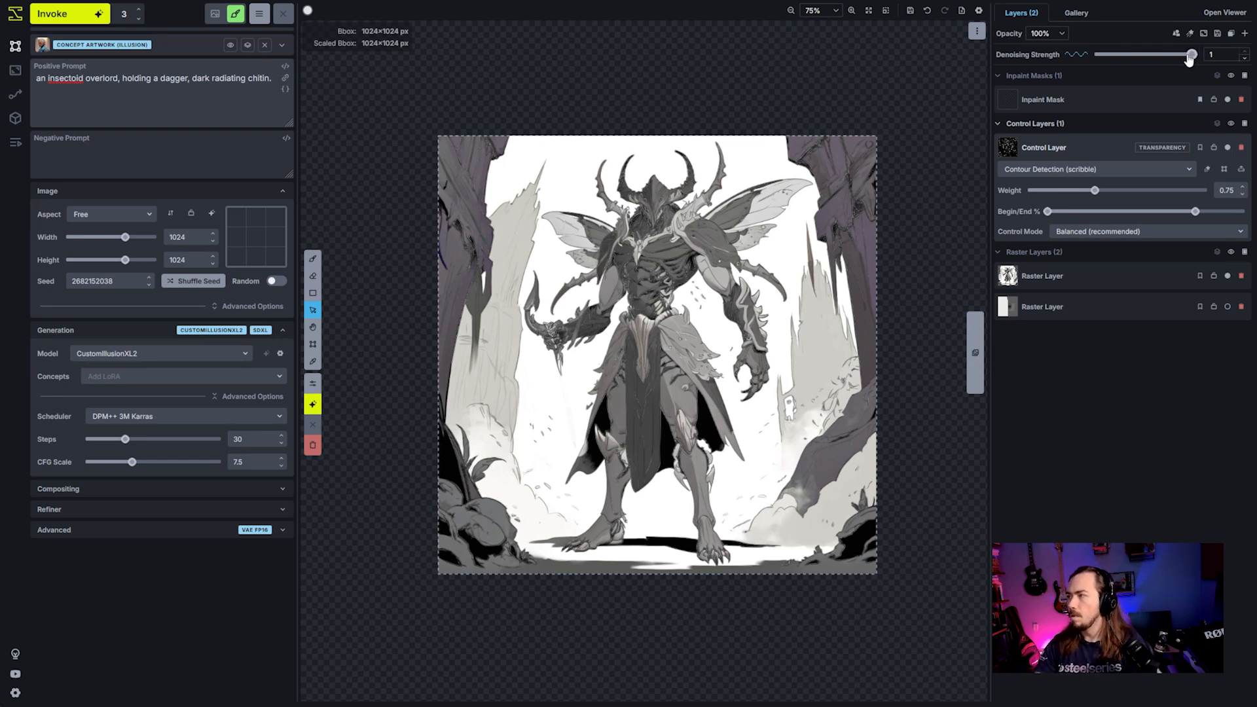
- Lower the denoising strength to 0.5, reduce the number of iterations to 1 and start a generation
{"action": "left_click_drag", "start_coordinate": [1190, 59], "coordinate": [1147, 59]}
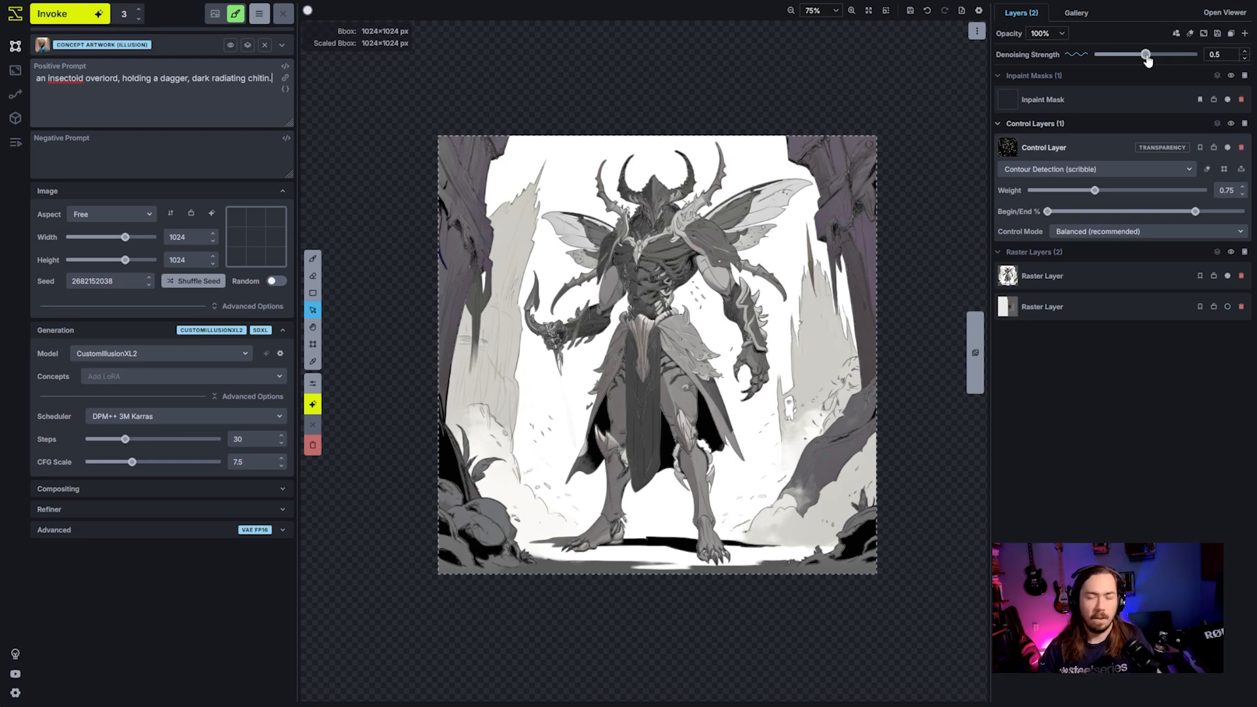
{"action": "left_click", "coordinate": [141, 21]}
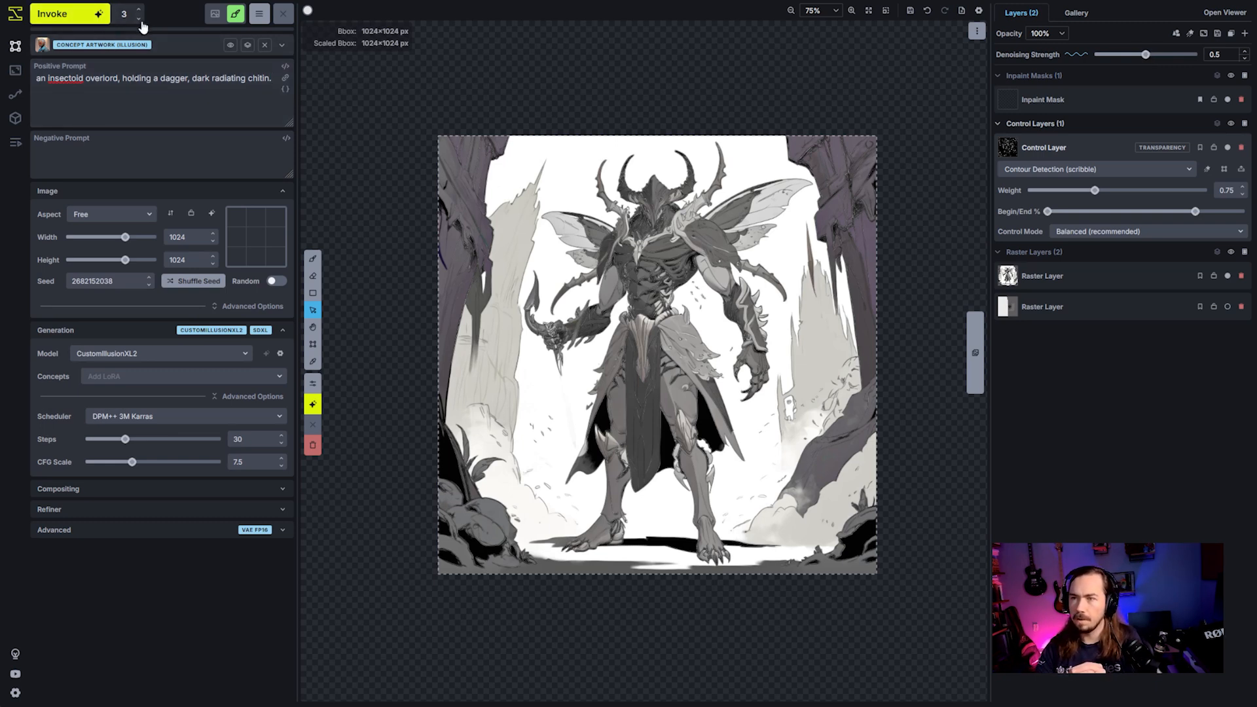
{"action": "left_click", "coordinate": [140, 21]}
{"action": "left_click", "coordinate": [141, 21]}
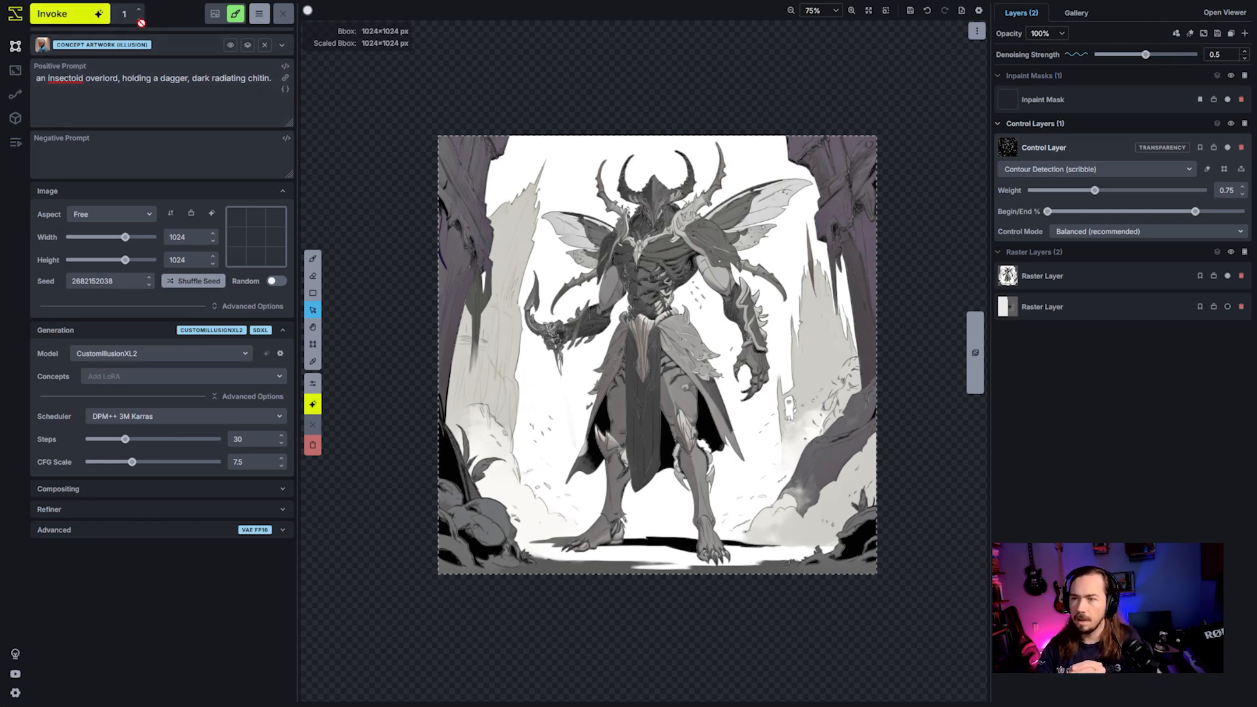
{"action": "left_click", "coordinate": [83, 13]}
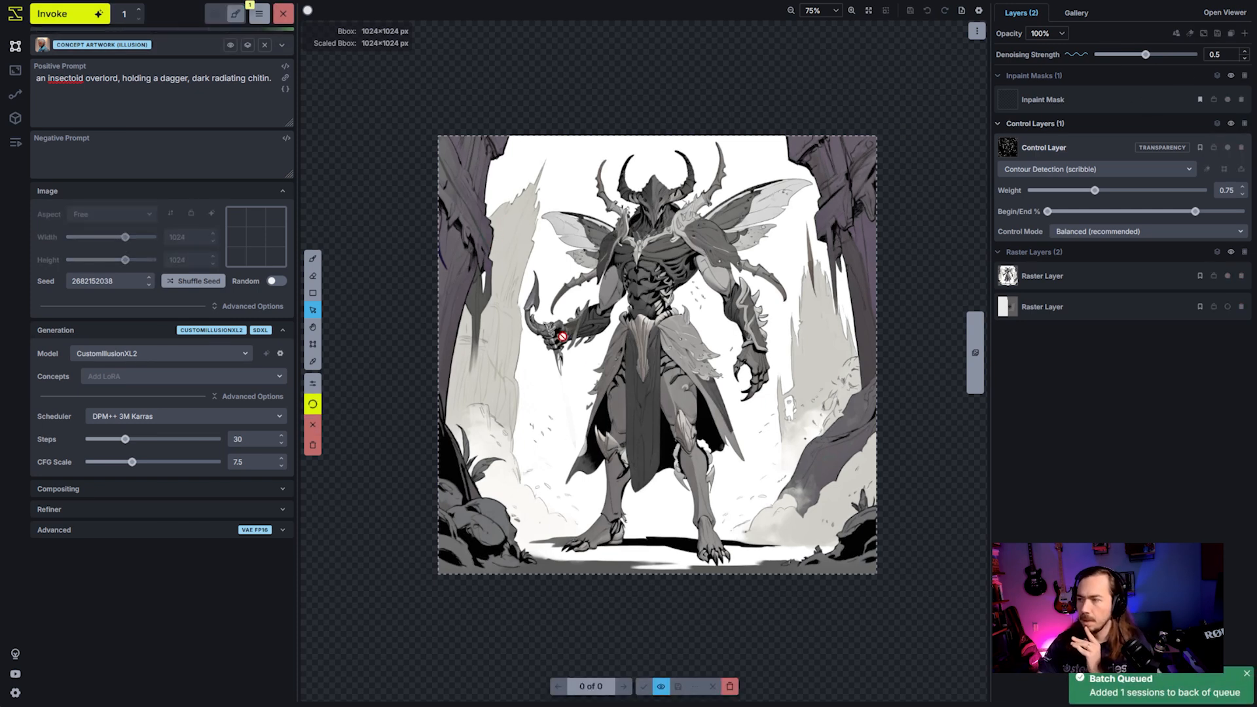
- Raise the denoising strength to 0.95 and queue further generations with the same prompt and seed
{"action": "left_click_drag", "start_coordinate": [1145, 54], "coordinate": [1191, 55]}
{"action": "left_click", "coordinate": [67, 15]}
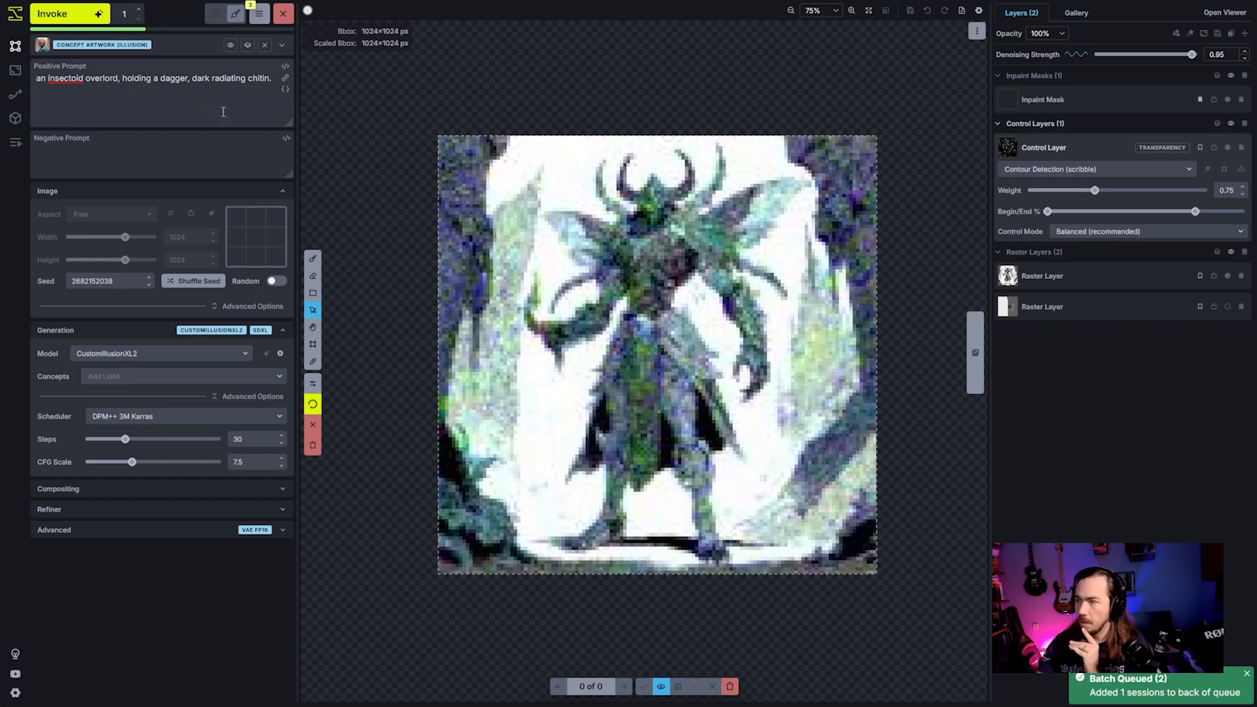
{"action": "left_click", "coordinate": [67, 15]}
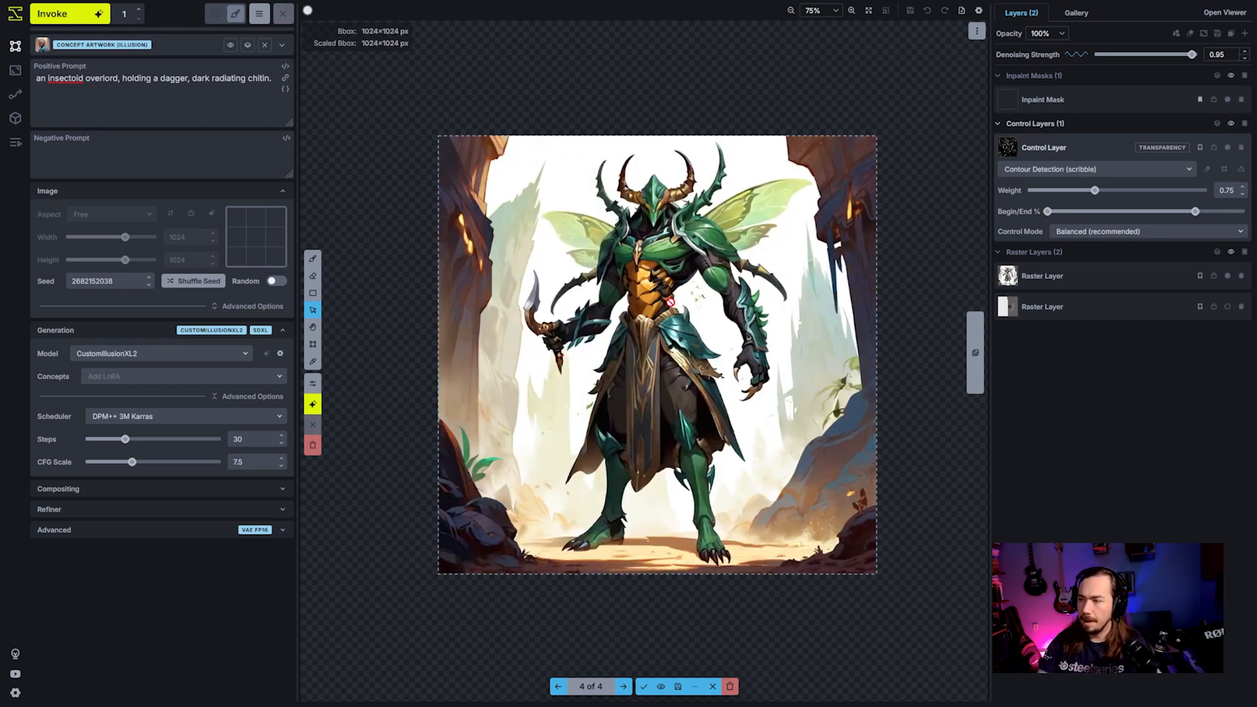
- Step back and forth through the staged insectoid images to compare how denoising strength changes colours, shading and background
{"action": "key", "text": "Left"}
{"action": "key", "text": "Right"}
{"action": "key", "text": "Left"}
{"action": "key", "text": "Left"}
{"action": "key", "text": "Left"}
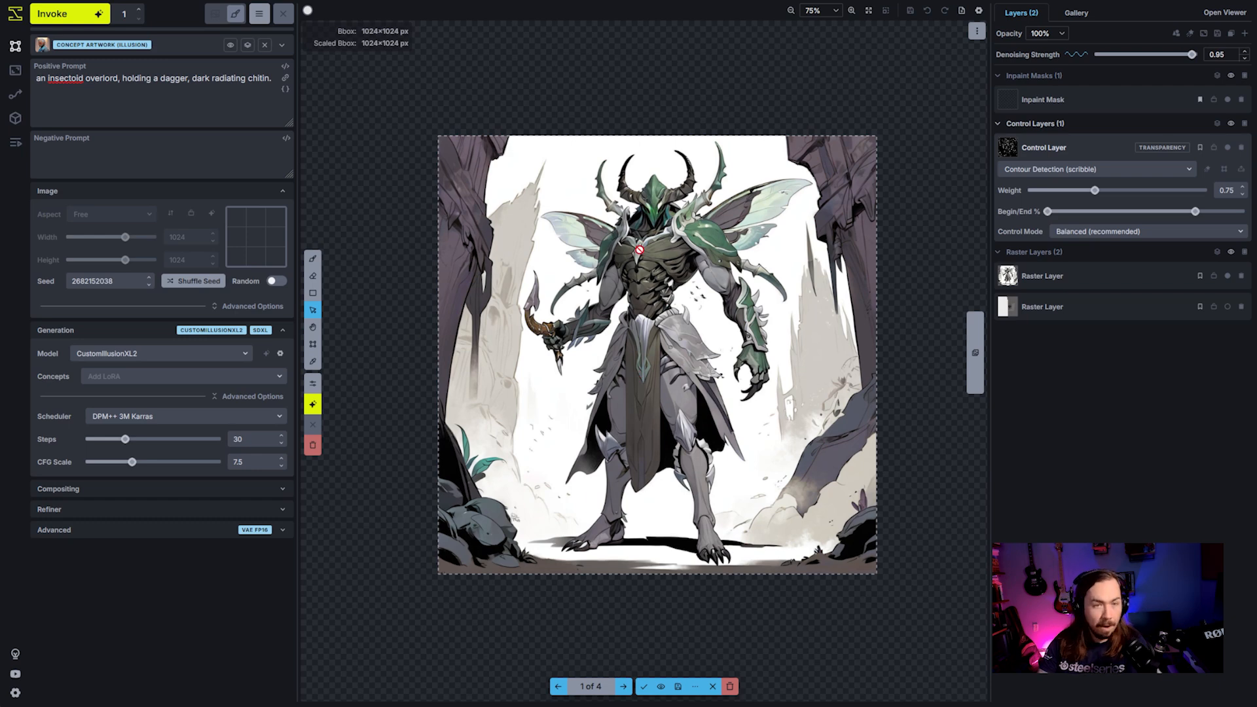
{"action": "key", "text": "Right"}
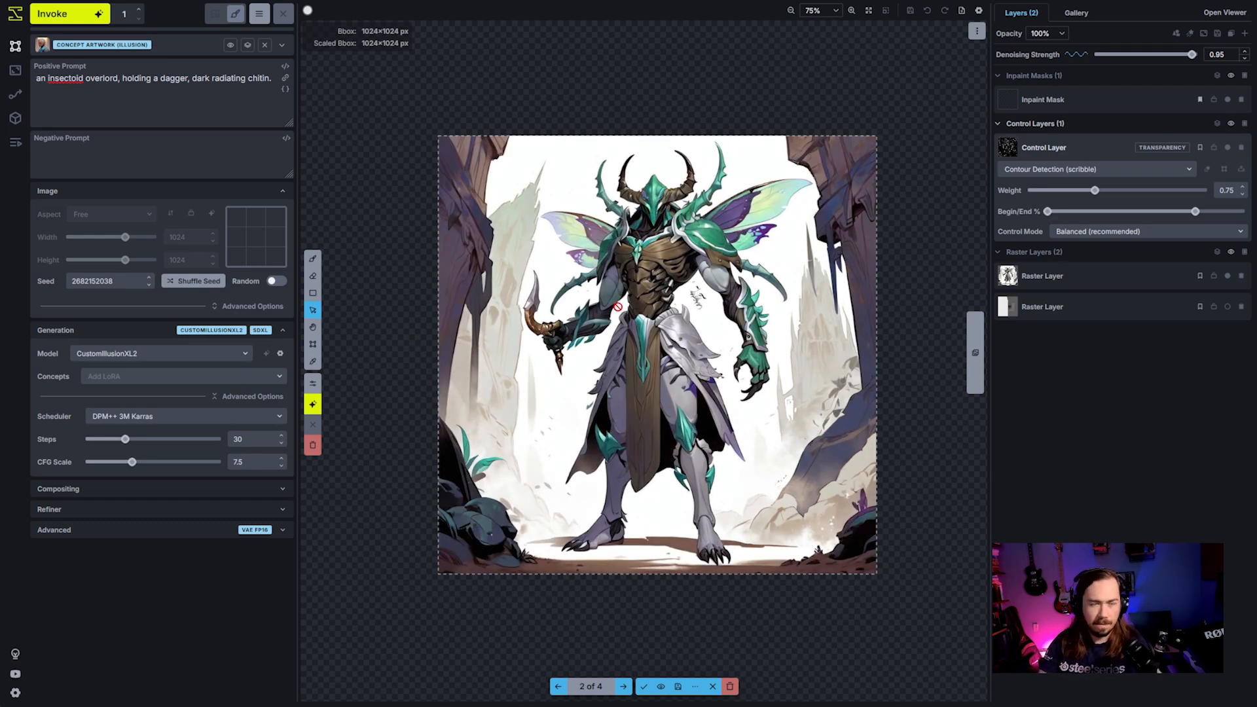
{"action": "key", "text": "Right"}
- Flip between the second, third and fourth staged insectoid results and inspect the third one up close
{"action": "key", "text": "Right"}
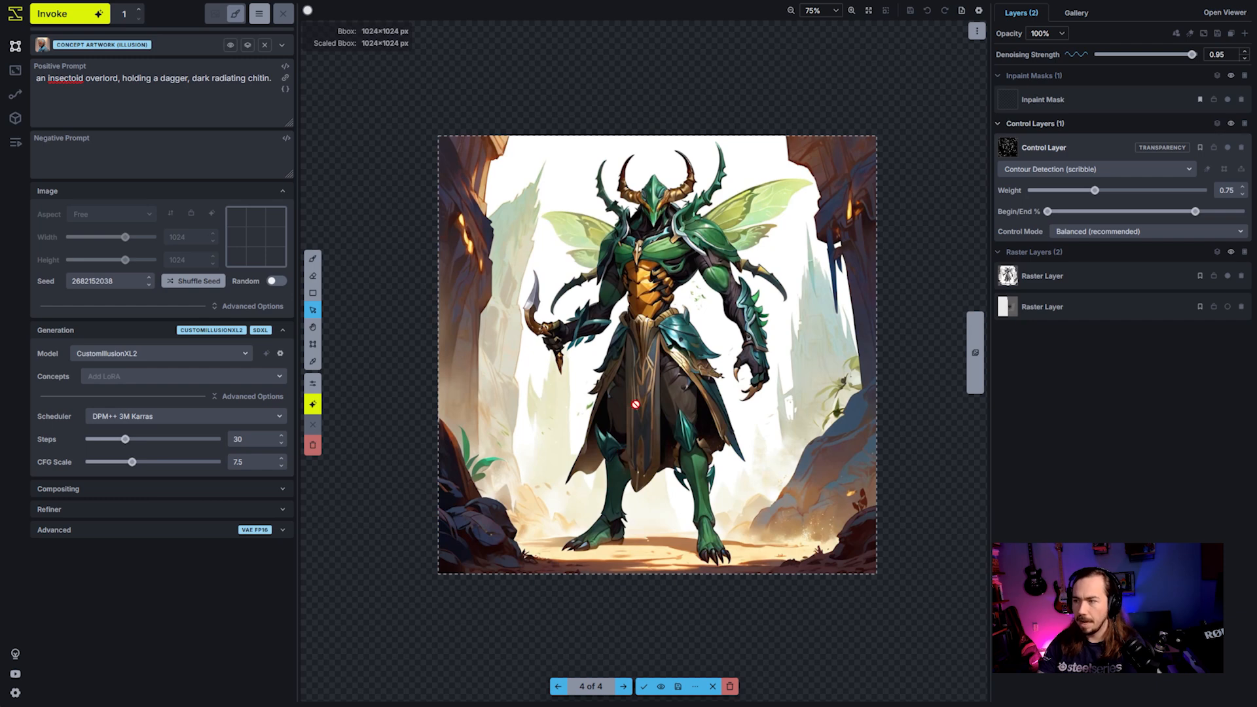
{"action": "key", "text": "Left"}
{"action": "key", "text": "Left"}
{"action": "key", "text": "Left"}
{"action": "key", "text": "Right"}
{"action": "key", "text": "Right"}
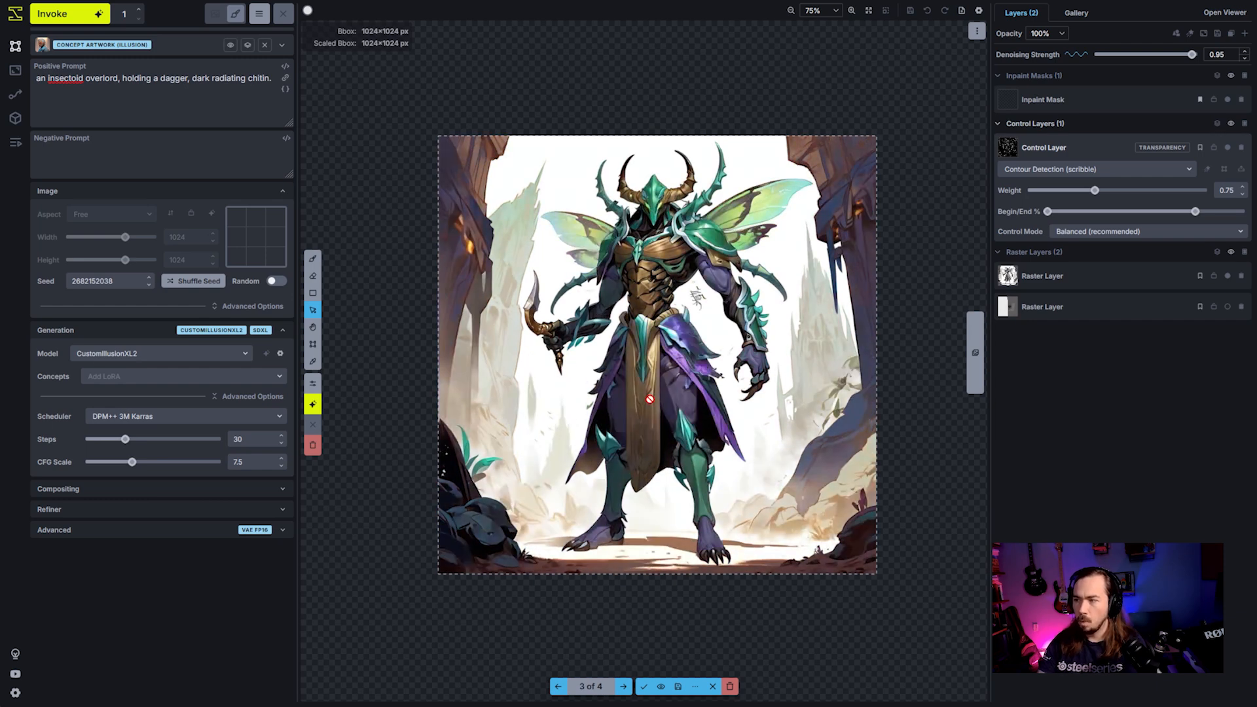
{"action": "key", "text": "Left"}
{"action": "key", "text": "Left"}
{"action": "key", "text": "Right"}
{"action": "key", "text": "Right"}
{"action": "key", "text": "Left"}
{"action": "key", "text": "Left"}
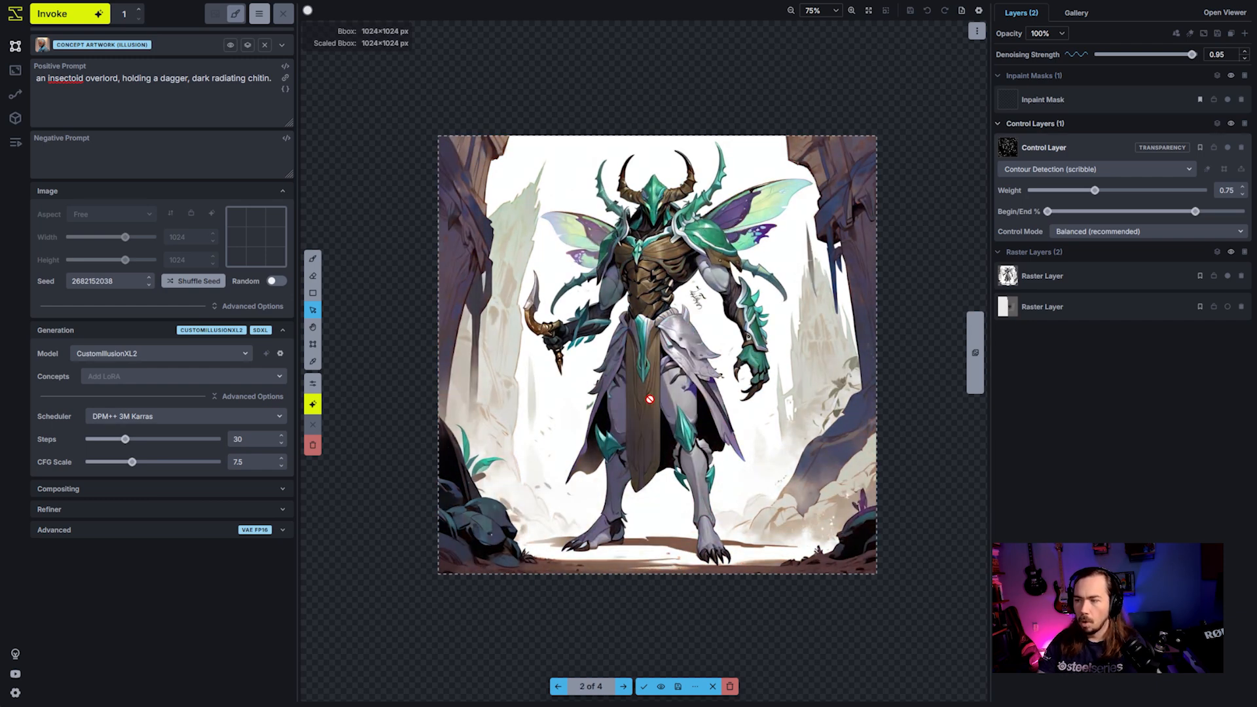
{"action": "key", "text": "Right"}
{"action": "key", "text": "Right"}
{"action": "key", "text": "Left"}
{"action": "key", "text": "Right"}
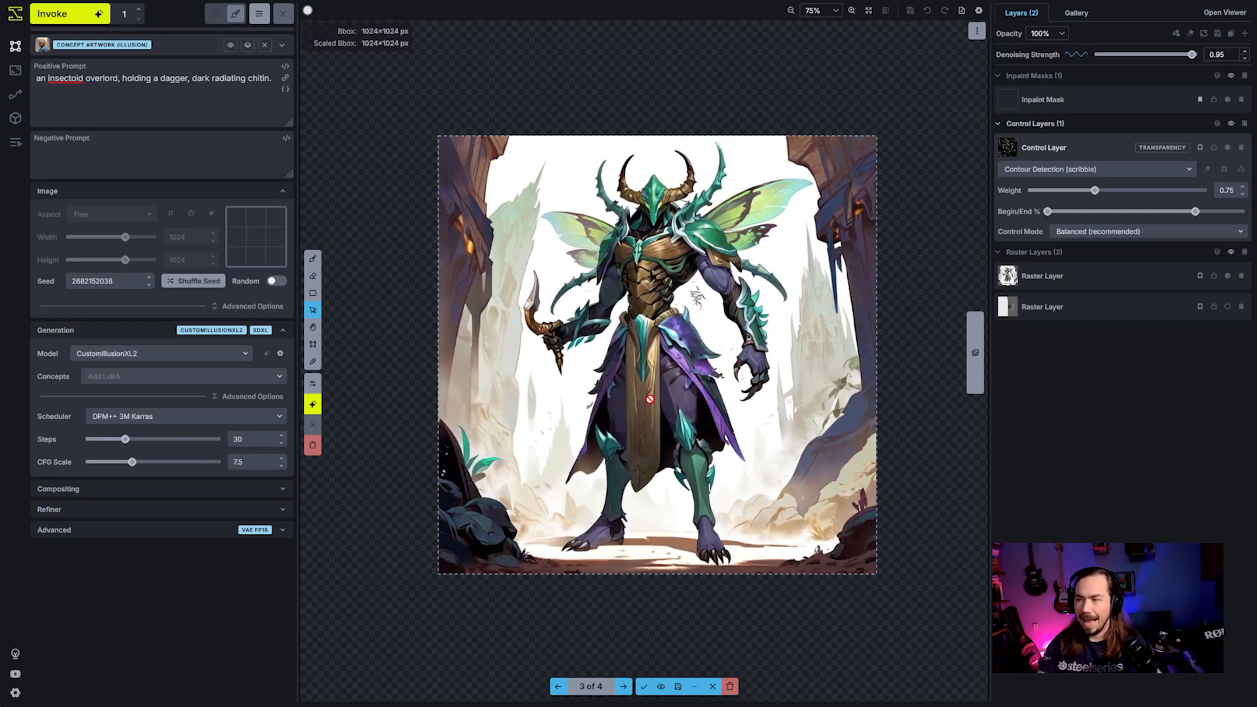
{"action": "key", "text": "Left"}
{"action": "key", "text": "Left"}
{"action": "key", "text": "Right"}
{"action": "key", "text": "Right"}
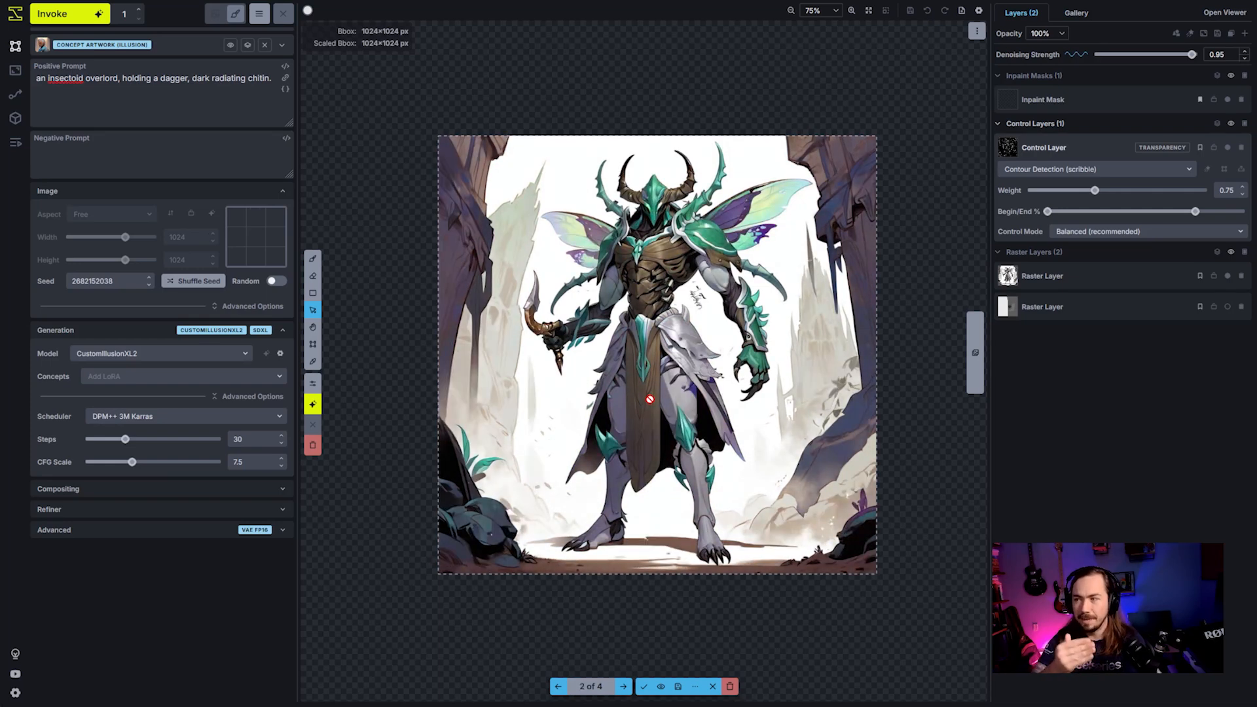
{"action": "scroll", "coordinate": [650, 399], "scroll_direction": "up", "scroll_amount": 3}
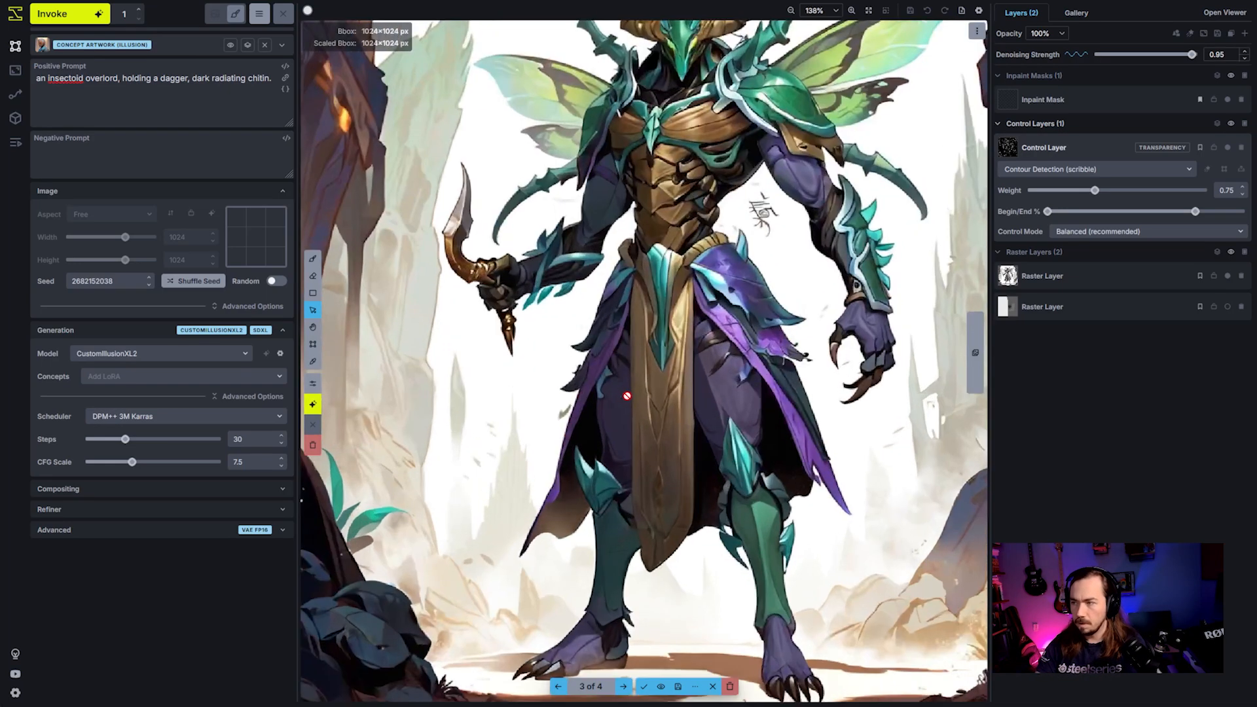
{"action": "scroll", "coordinate": [805, 296], "scroll_direction": "down", "scroll_amount": 2}
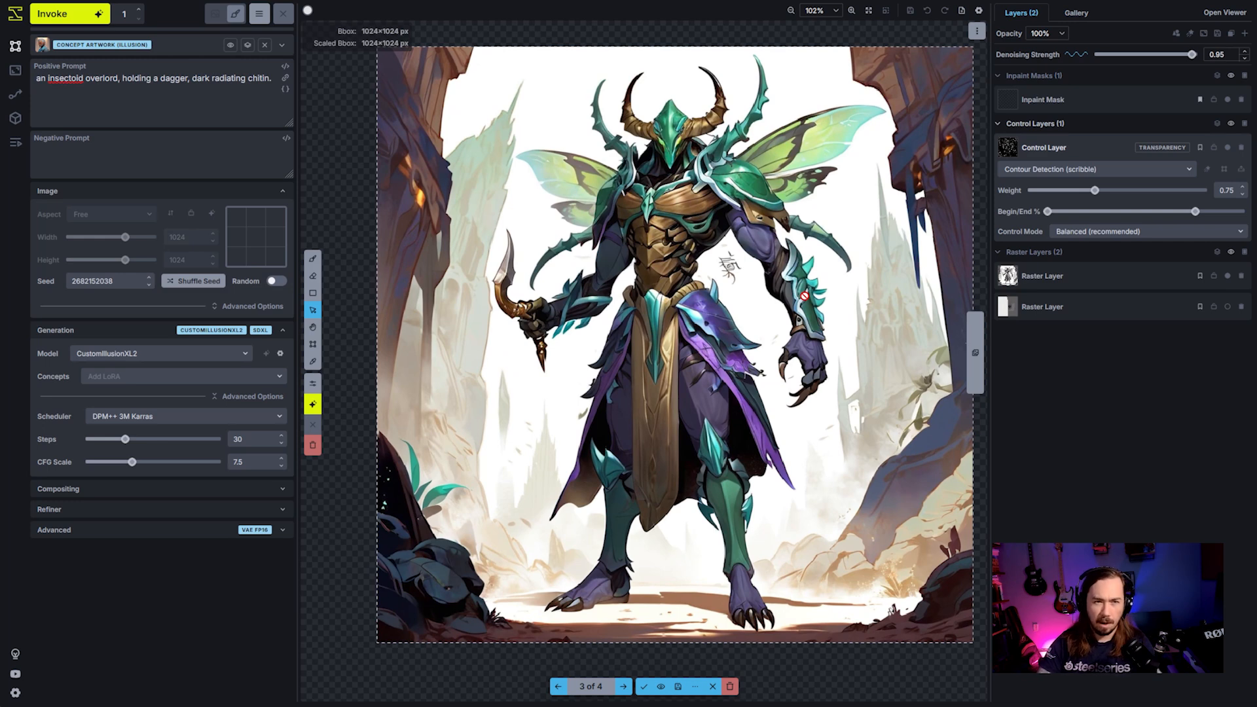
{"action": "key", "text": "h"}
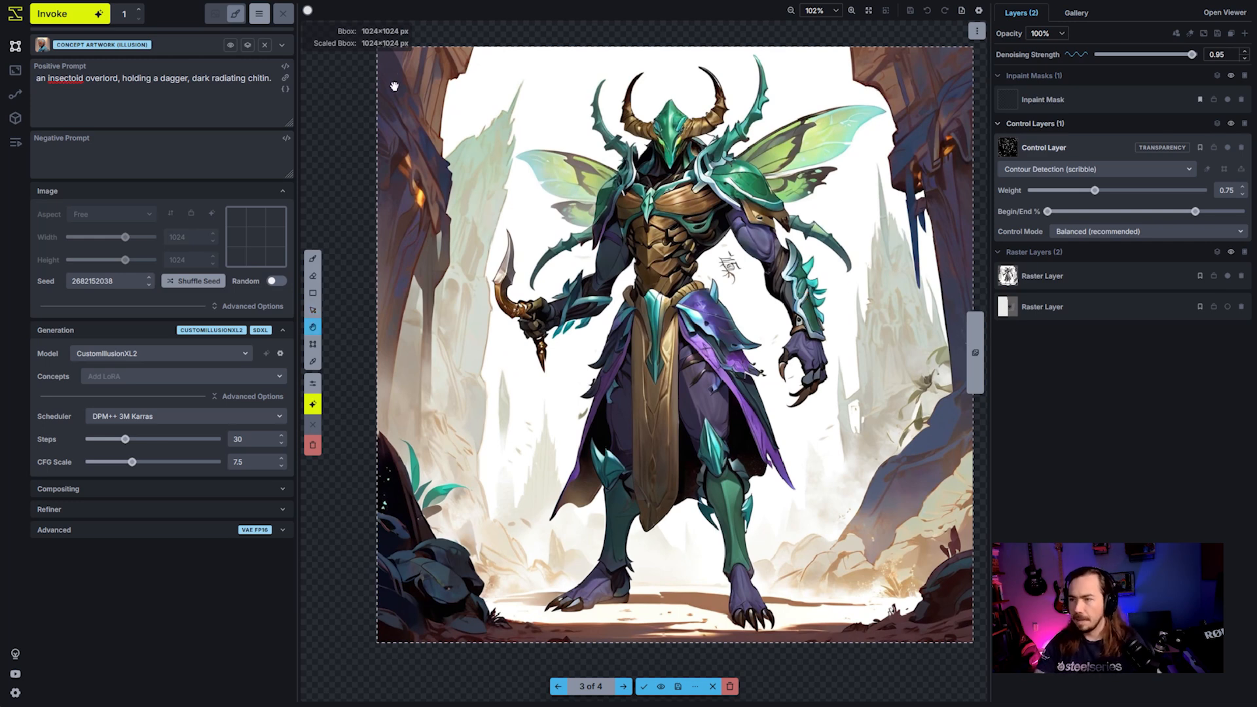
{"action": "key", "text": "v"}
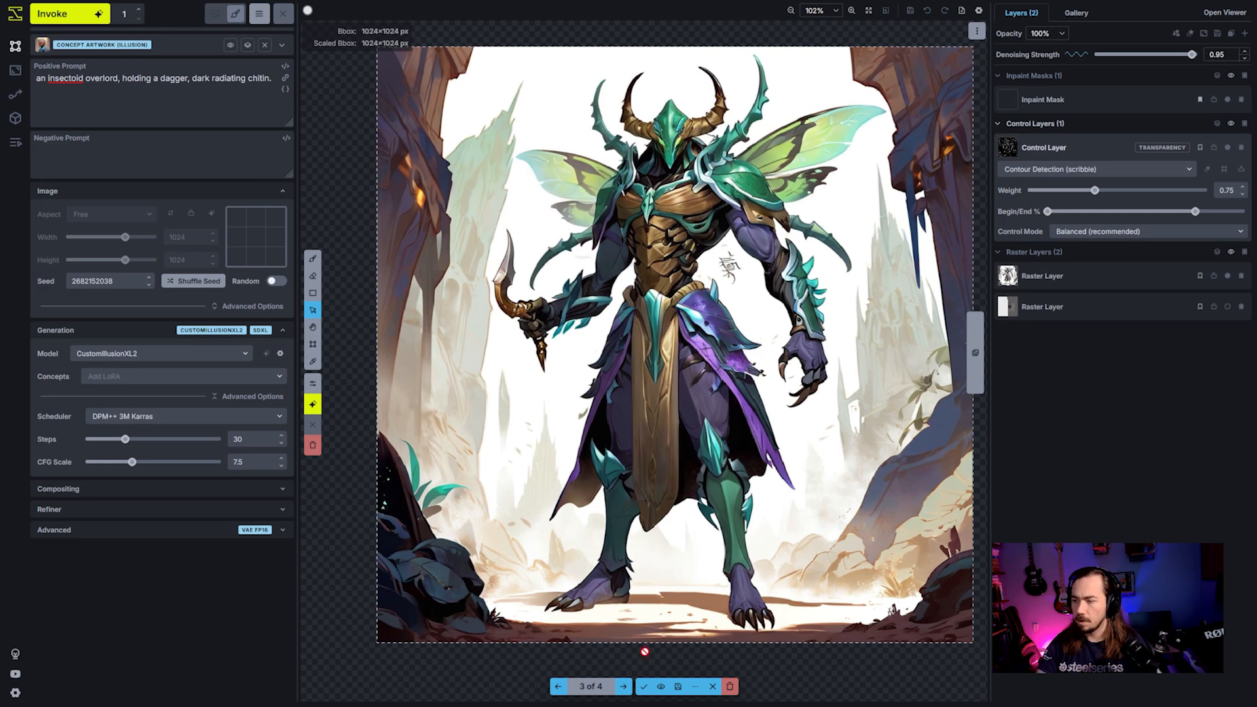
- Toggle the third staged result's visibility repeatedly to compare it with the underlying grayscale raster image
{"action": "left_click", "coordinate": [662, 688]}
{"action": "left_click", "coordinate": [662, 688]}
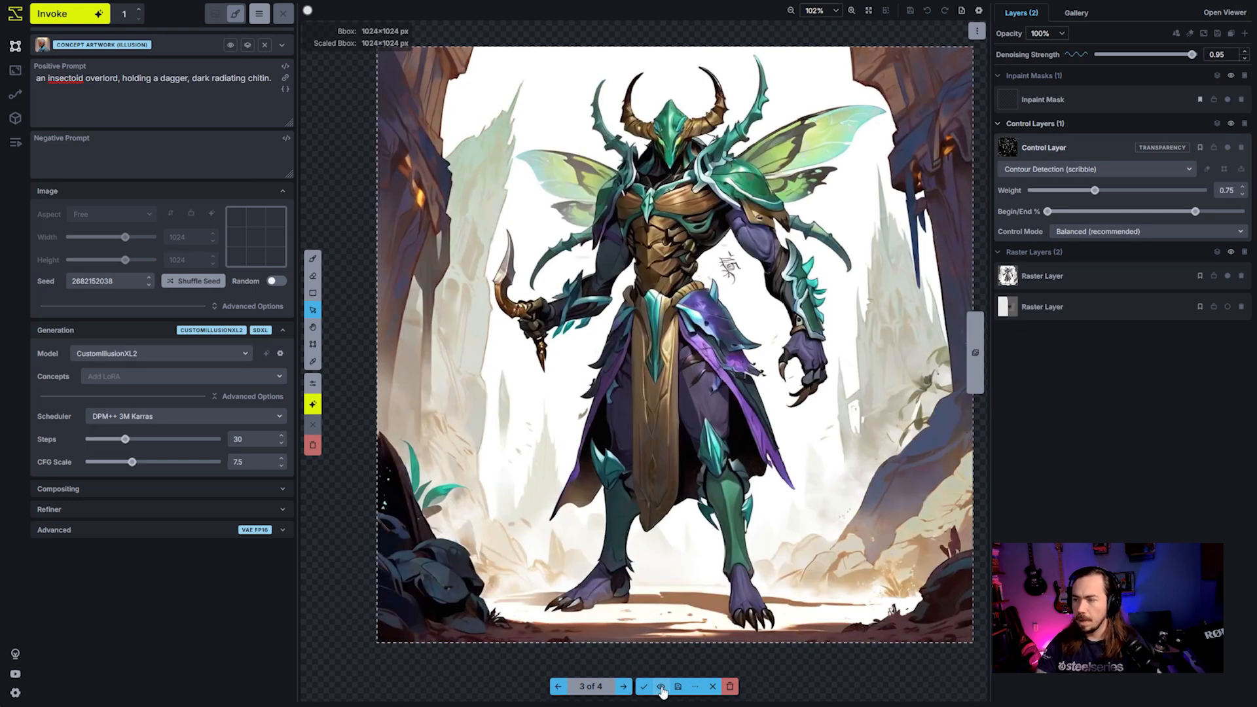
{"action": "left_click", "coordinate": [661, 688]}
{"action": "left_click", "coordinate": [662, 688]}
{"action": "left_click", "coordinate": [661, 688]}
{"action": "left_click", "coordinate": [661, 688]}
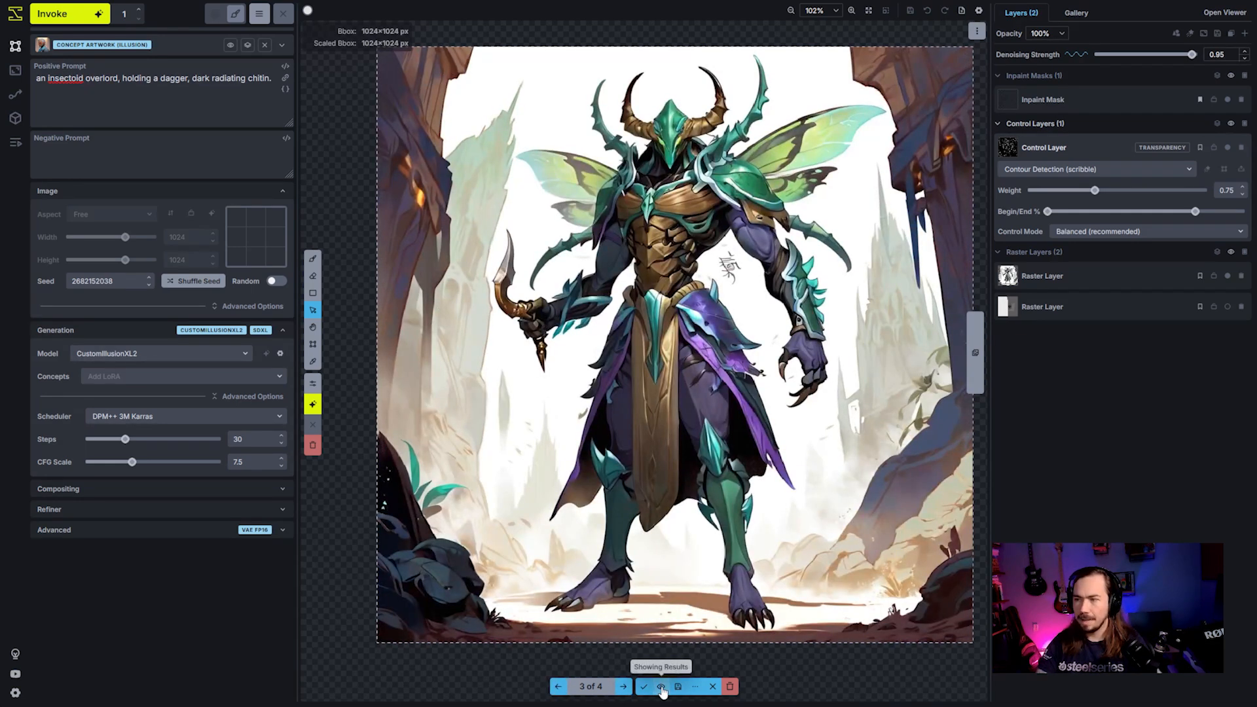
{"action": "left_click", "coordinate": [661, 687]}
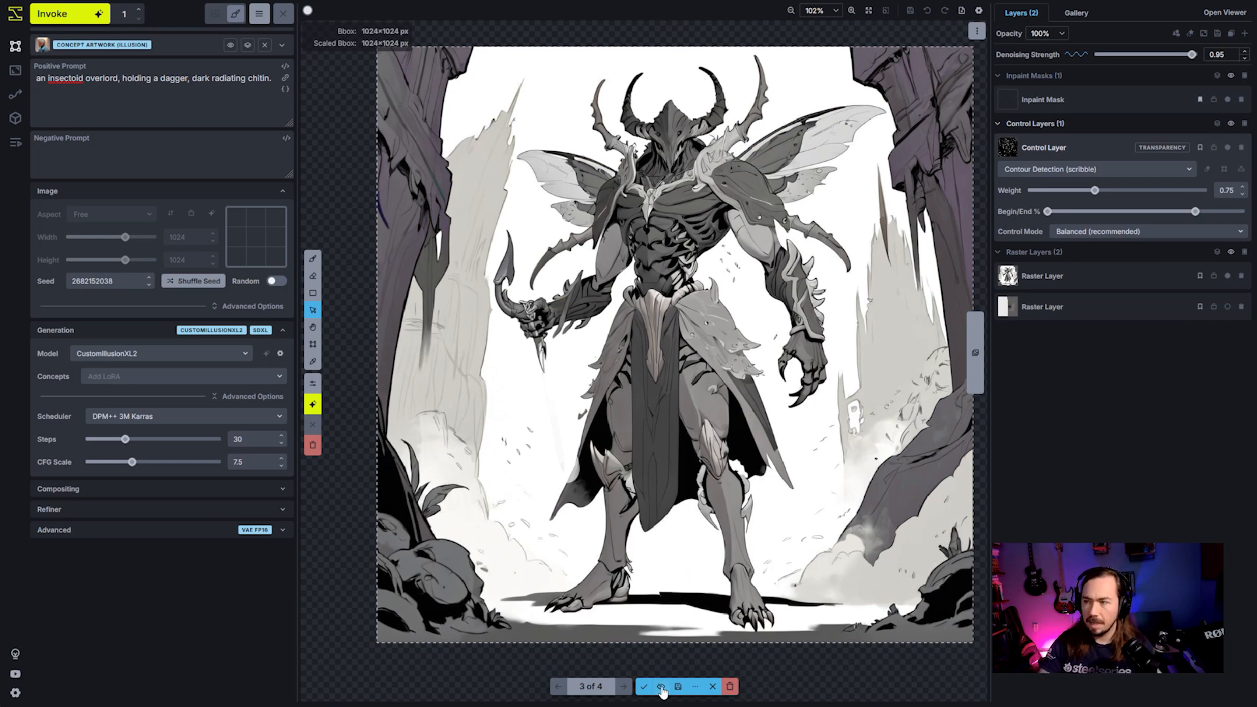
{"action": "left_click", "coordinate": [662, 688]}
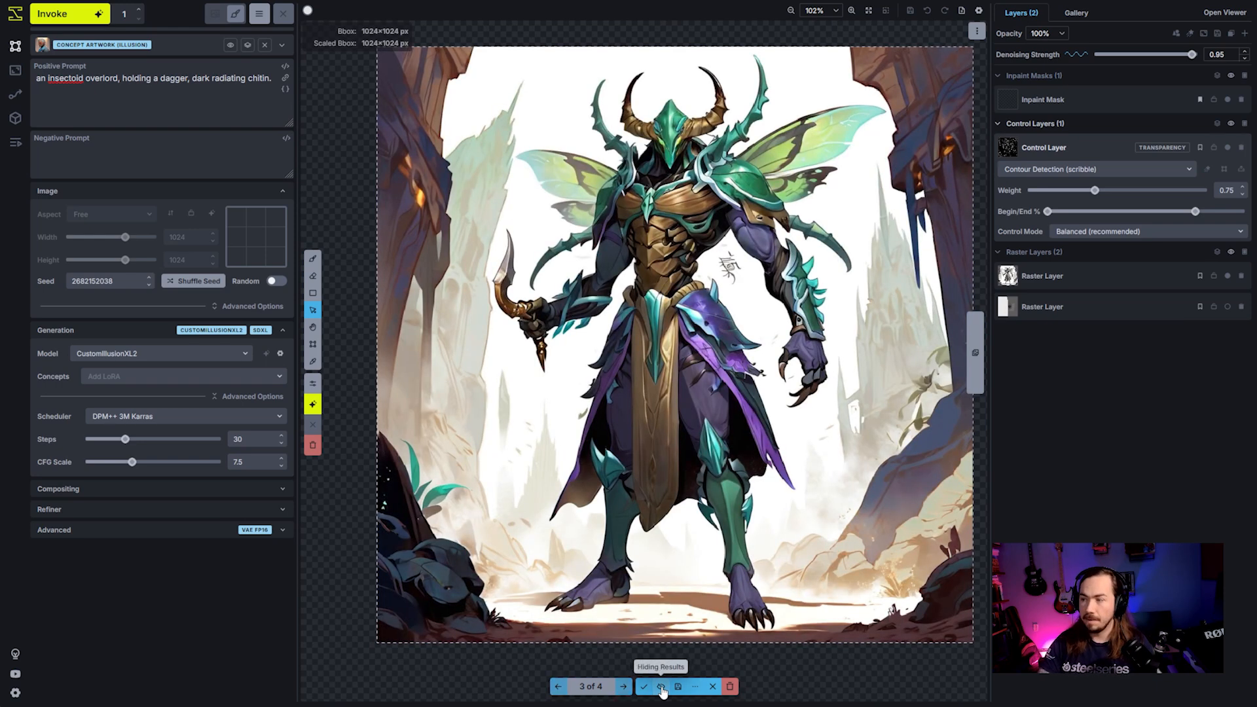
{"action": "left_click", "coordinate": [661, 688]}
{"action": "left_click", "coordinate": [661, 687]}
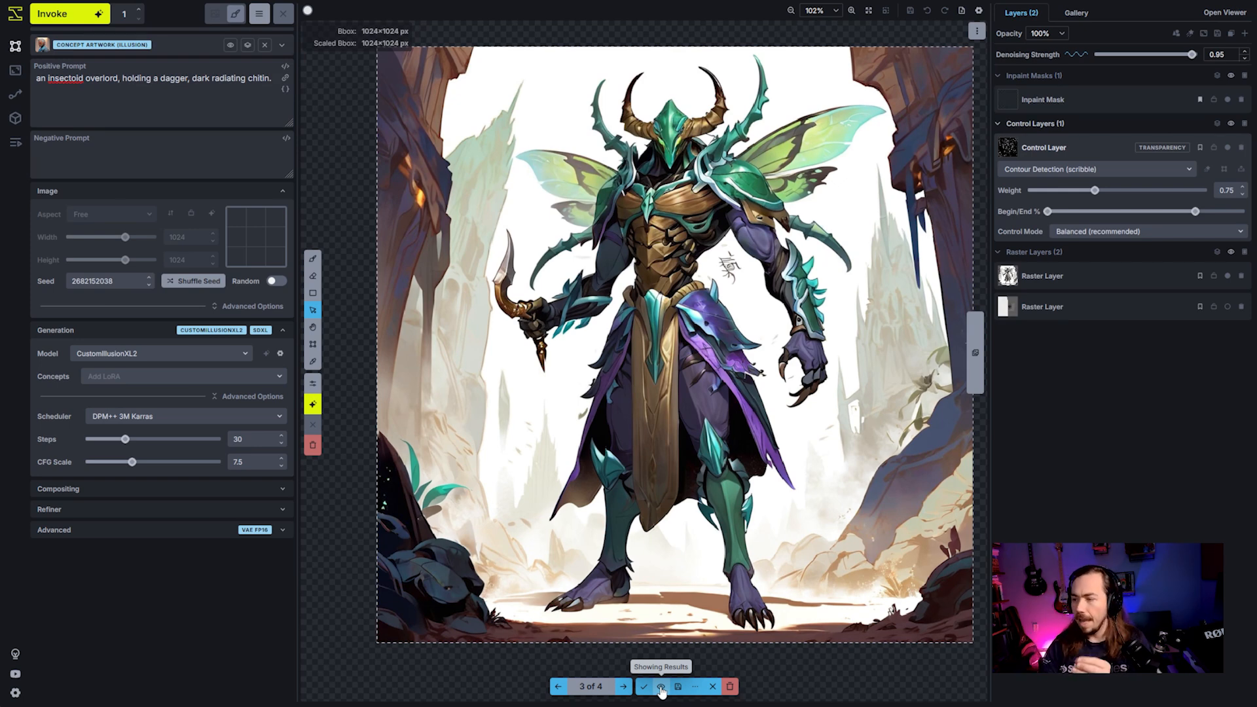
{"action": "left_click", "coordinate": [662, 688]}
{"action": "left_click", "coordinate": [661, 687]}
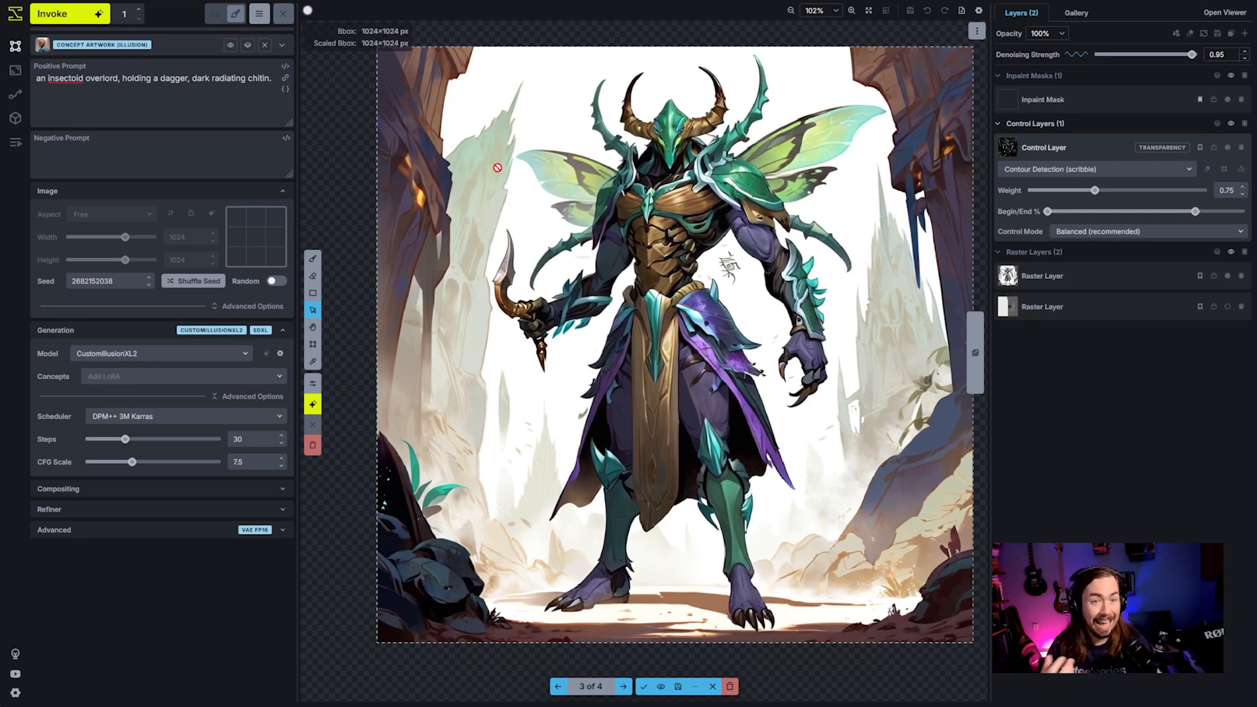
- Cycle through all four staged results to compare how their colours build up from muted grey to saturated green and gold
{"action": "key", "text": "Right"}
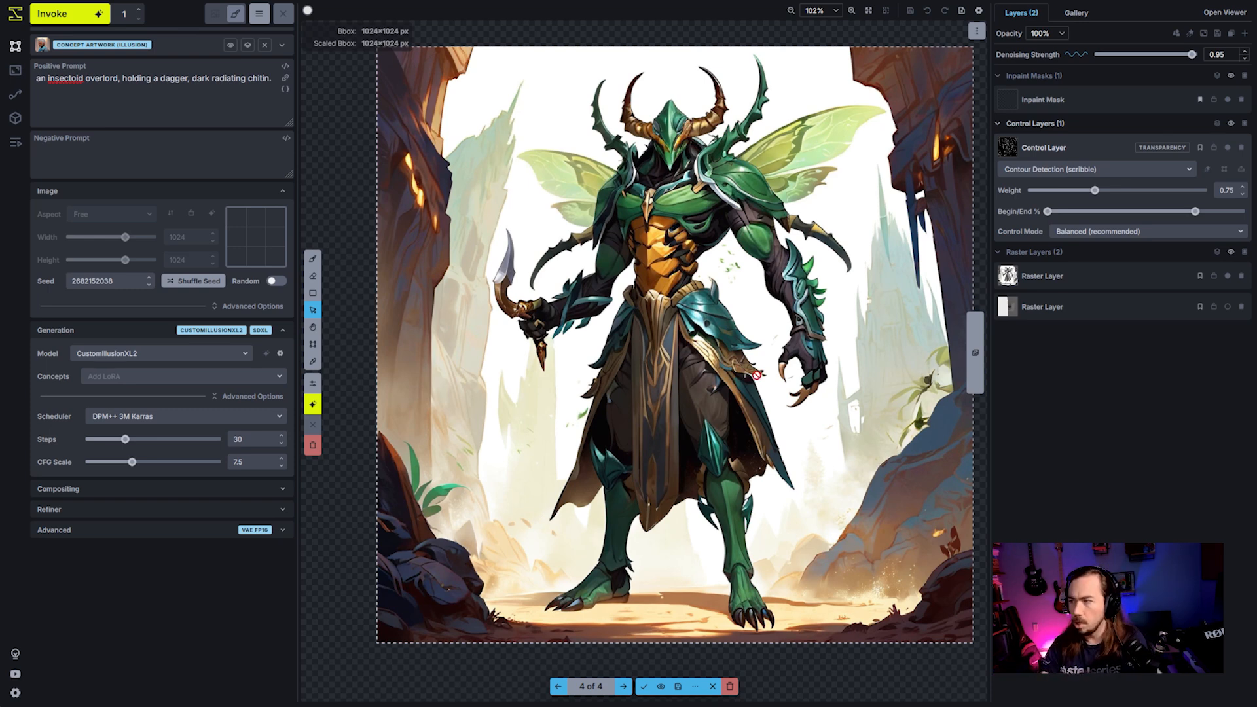
{"action": "key", "text": "Left"}
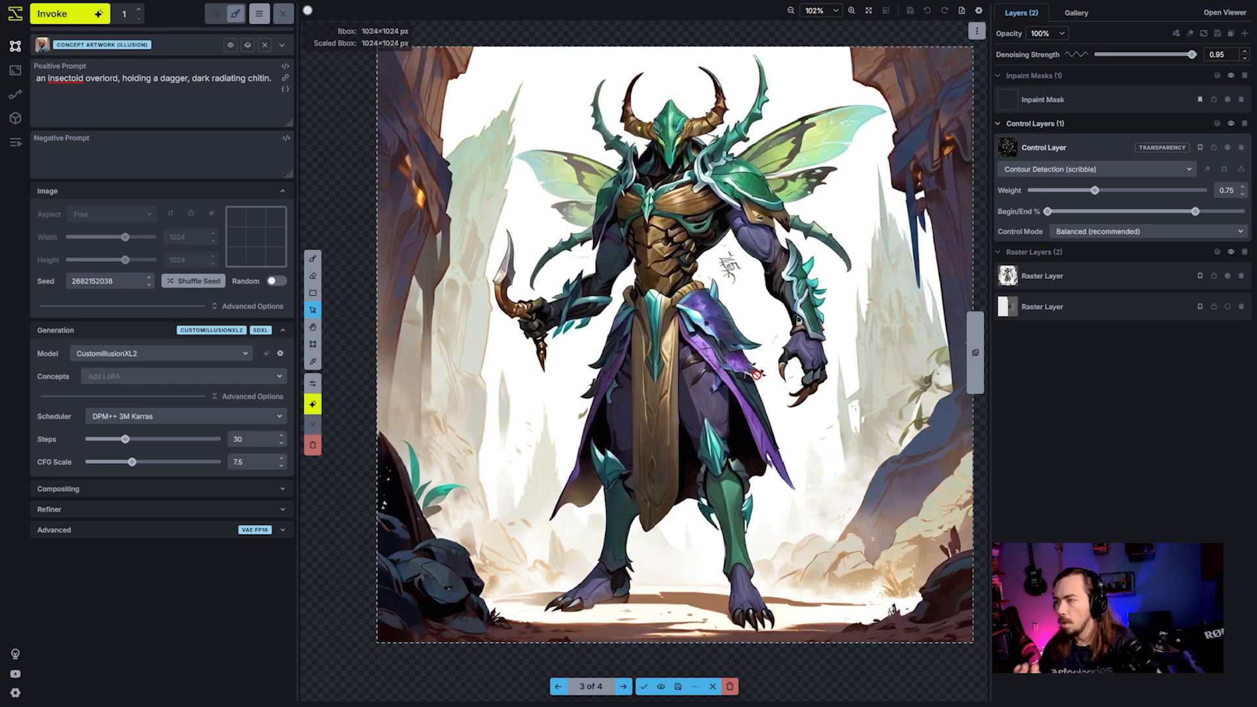
{"action": "key", "text": "Left"}
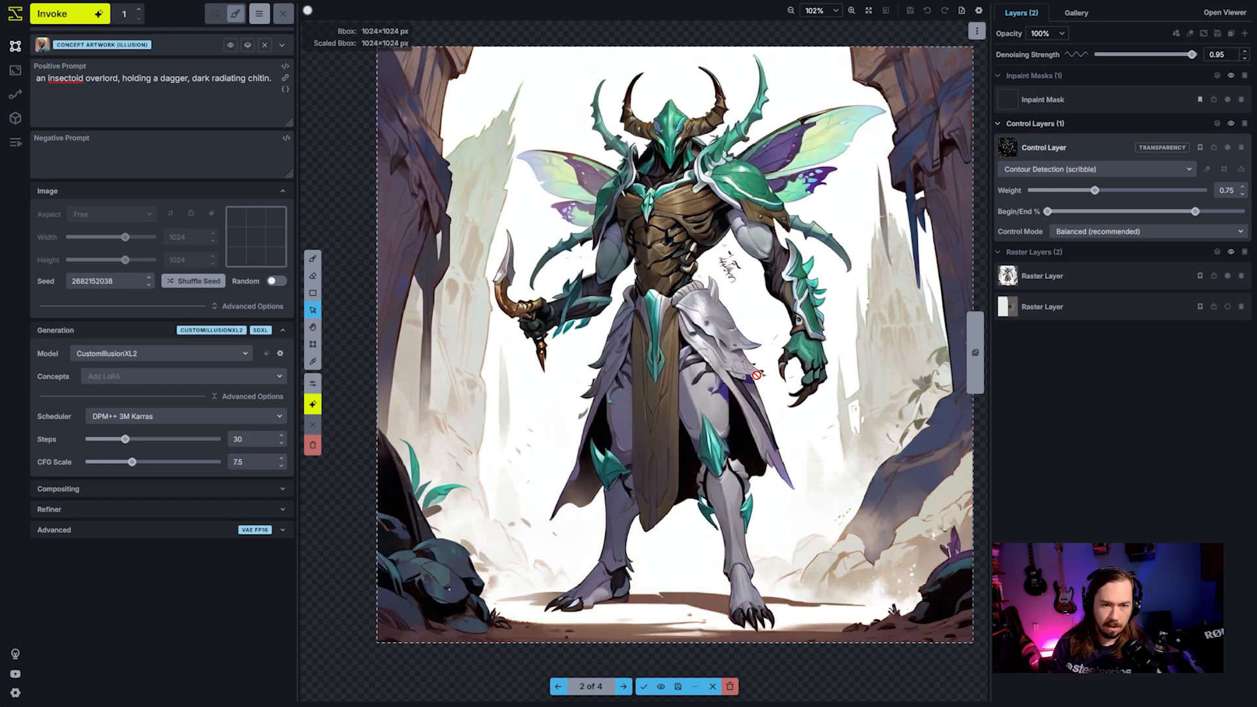
{"action": "key", "text": "Left"}
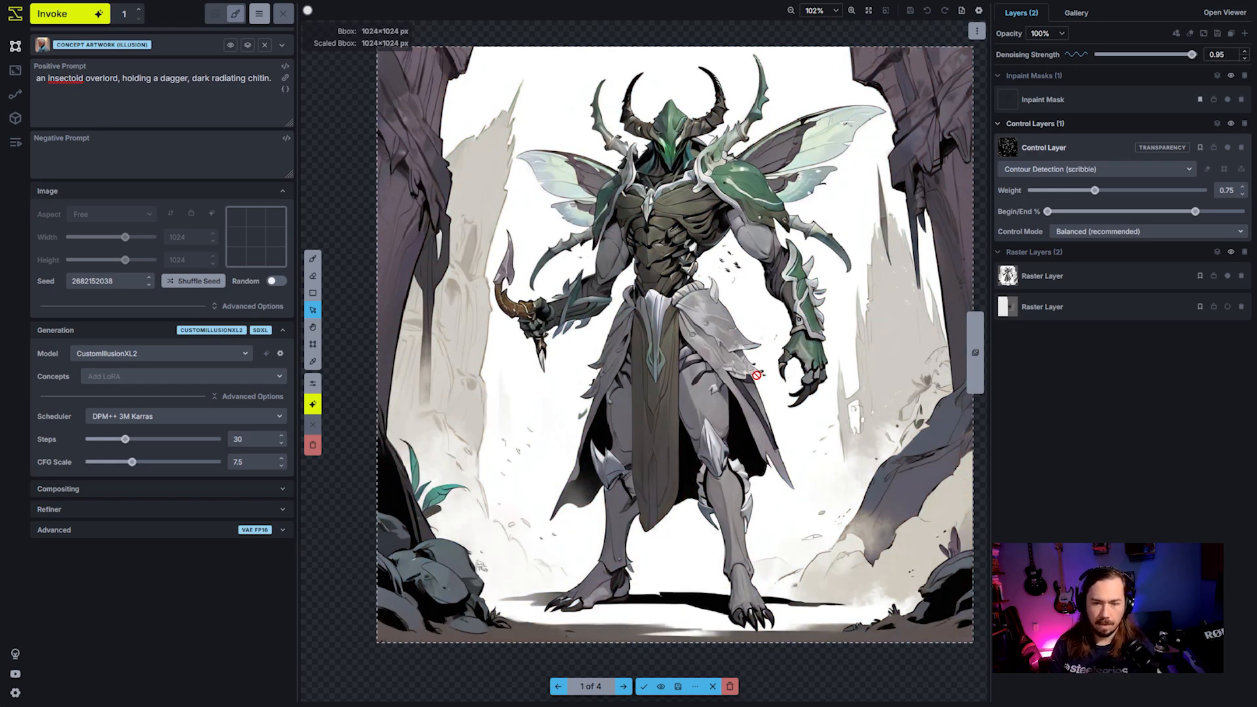
{"action": "key", "text": "Left"}
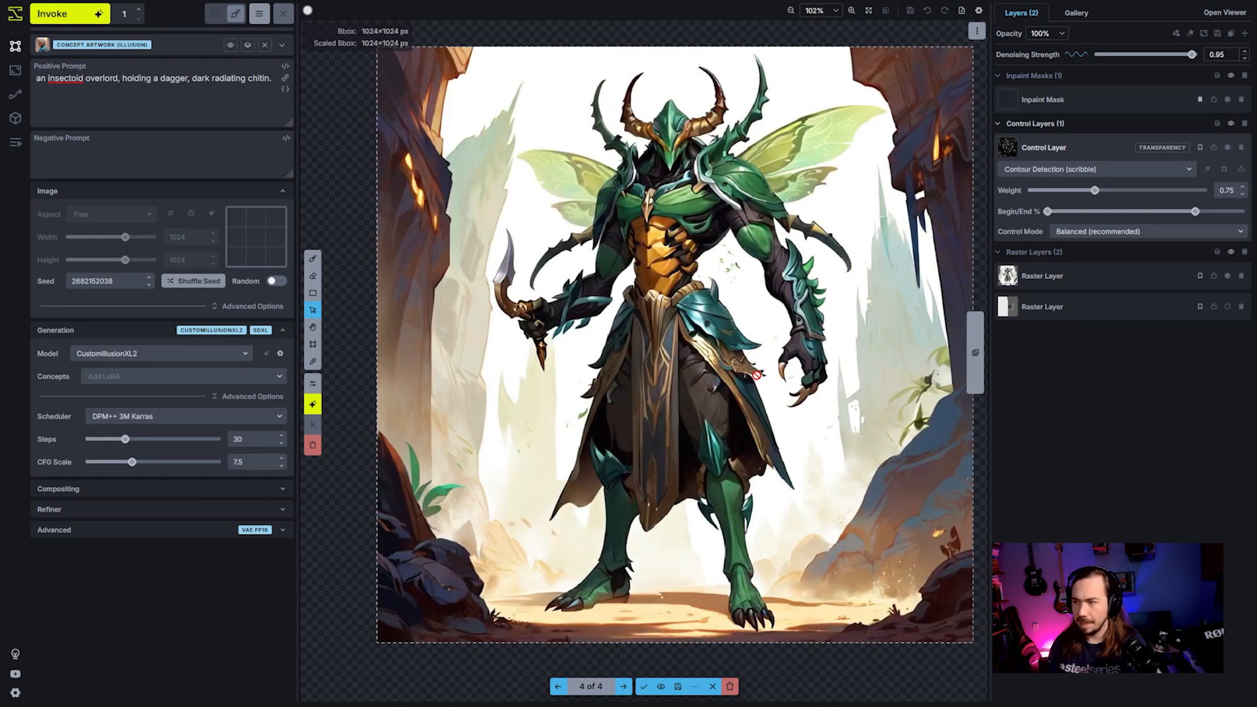
{"action": "key", "text": "Right"}
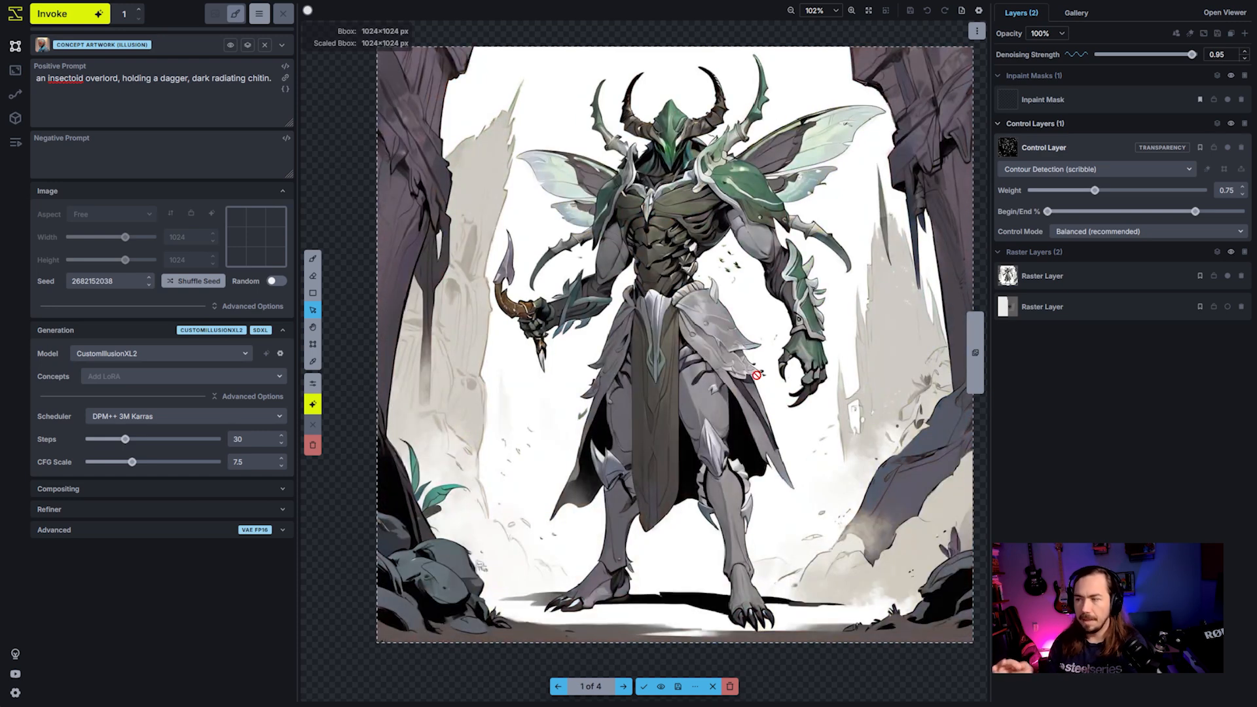
{"action": "key", "text": "Right"}
{"action": "key", "text": "Right"}
{"action": "key", "text": "Left"}
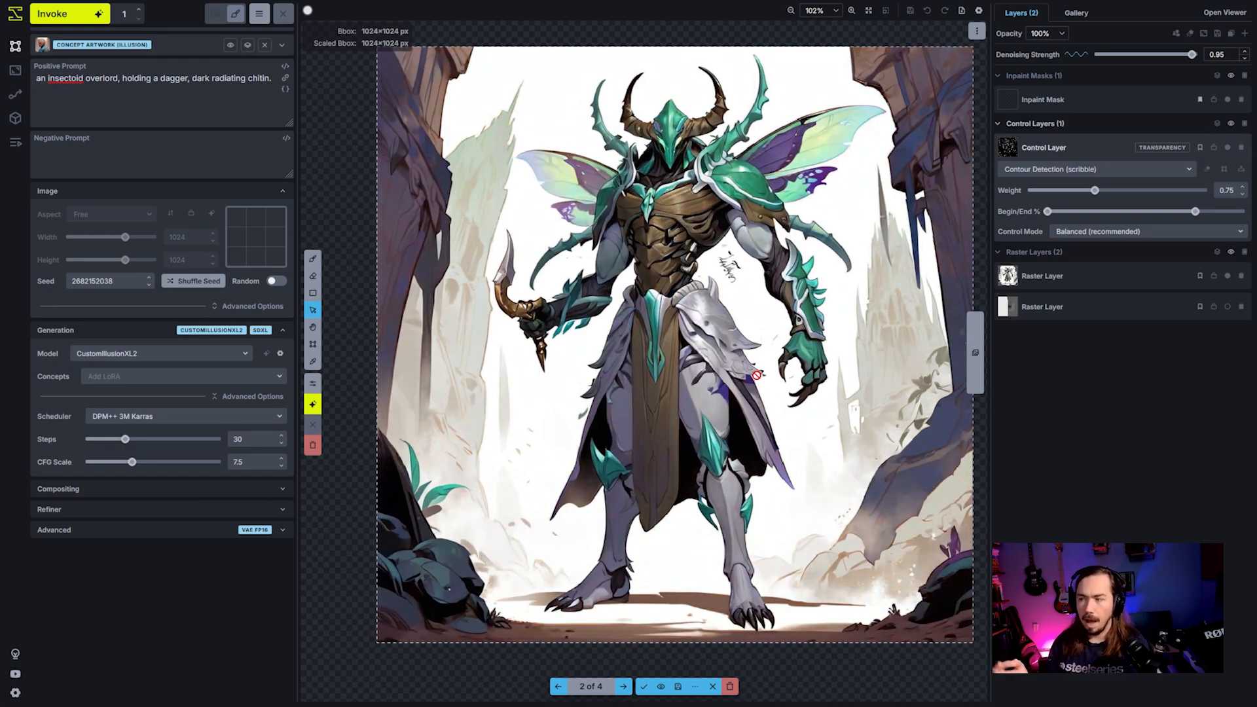
{"action": "key", "text": "Right"}
{"action": "key", "text": "Right"}
{"action": "key", "text": "Left"}
{"action": "key", "text": "Right"}
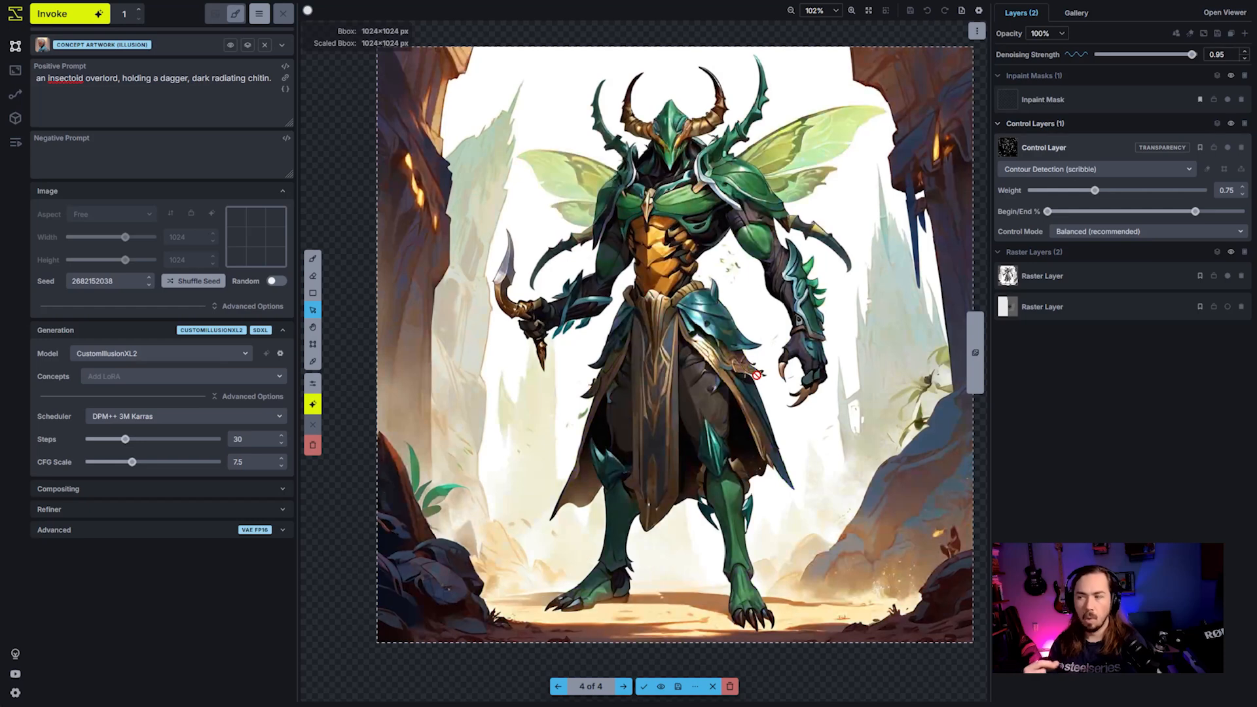
{"action": "key", "text": "Left"}
{"action": "key", "text": "Left"}
{"action": "key", "text": "Left"}
{"action": "key", "text": "Right"}
{"action": "key", "text": "Right"}
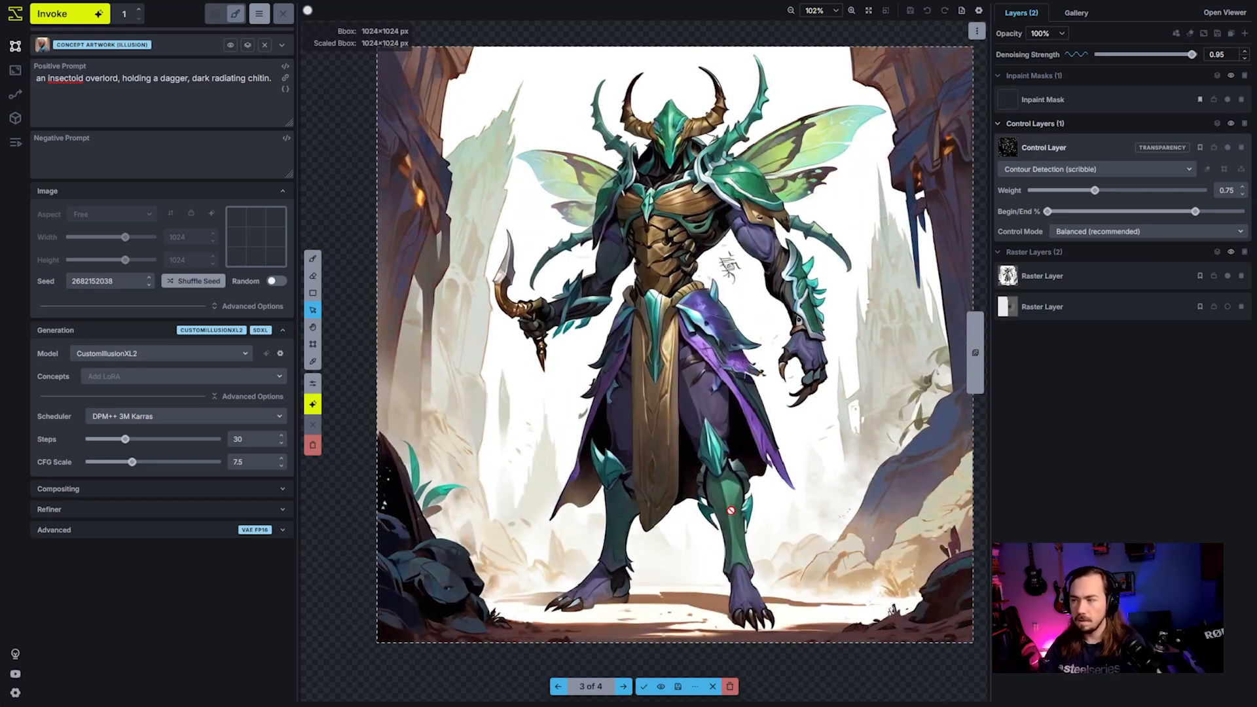
{"action": "key", "text": "Right"}
{"action": "key", "text": "Left"}
{"action": "key", "text": "Left"}
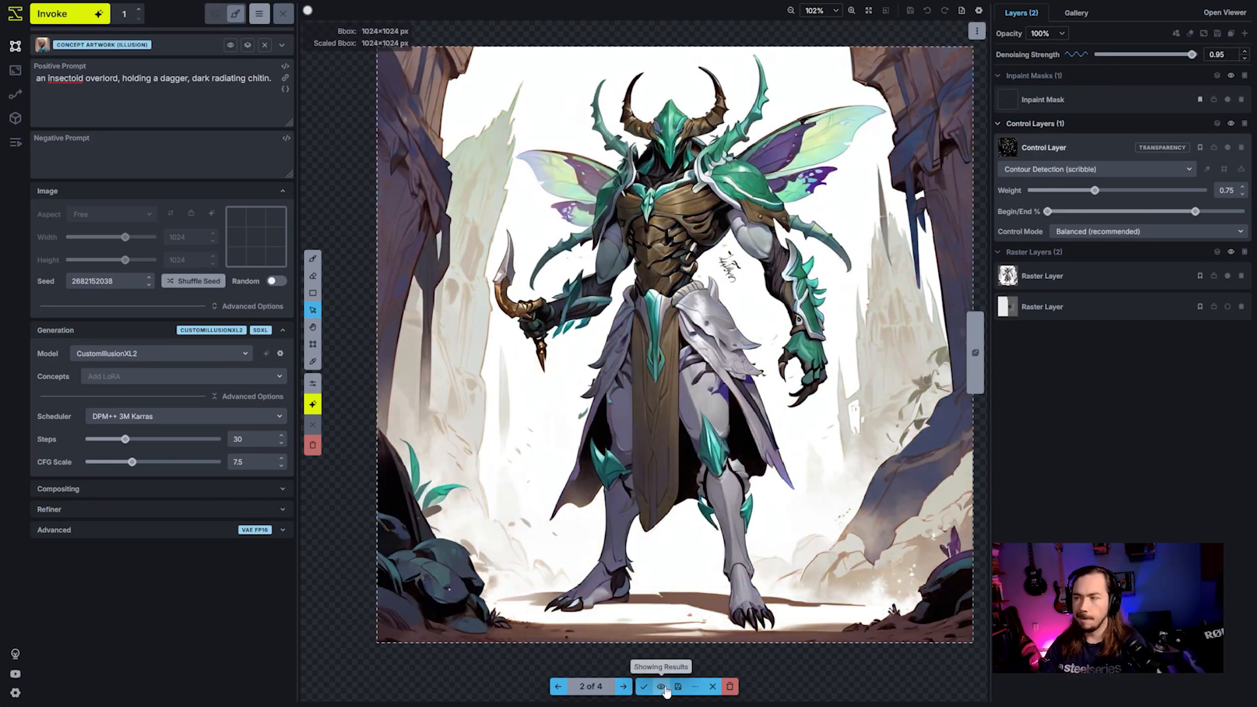
{"action": "key", "text": "Right"}
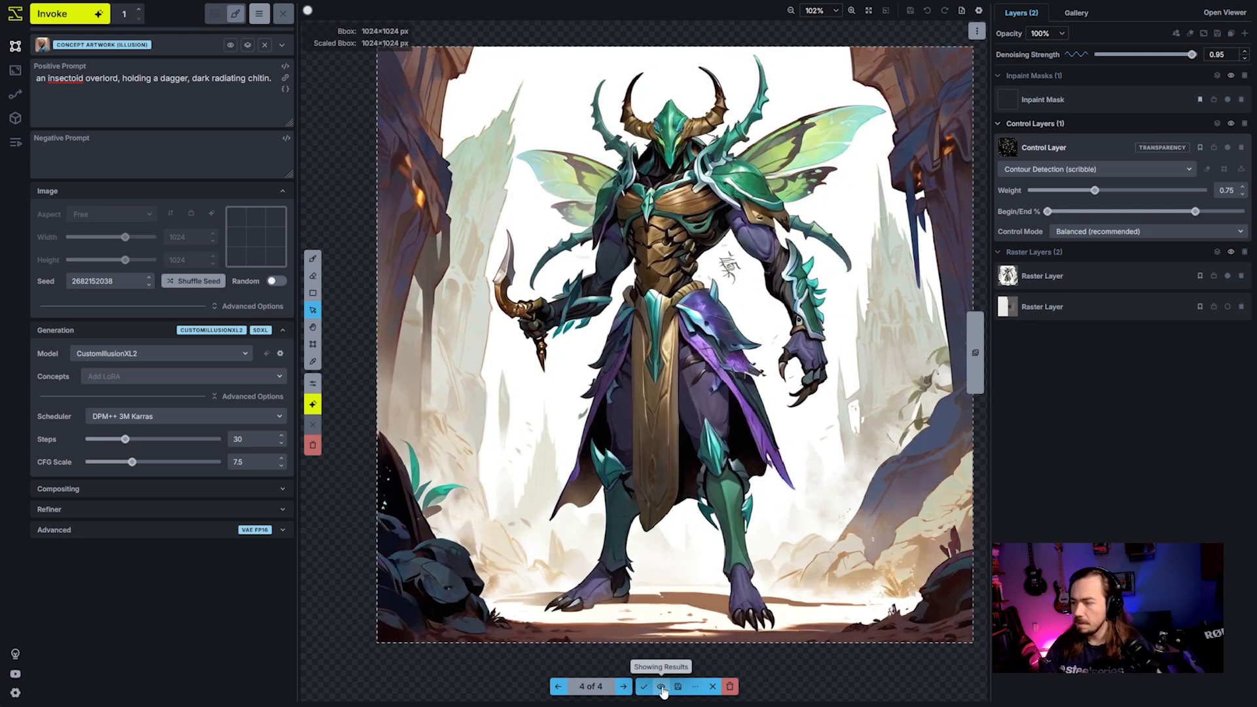
{"action": "key", "text": "Right"}
- Hide and show the staged results to compare the most colourful version, 4 of 4, with the grayscale source
{"action": "left_click", "coordinate": [663, 689]}
{"action": "left_click", "coordinate": [662, 689]}
{"action": "left_click", "coordinate": [663, 689]}
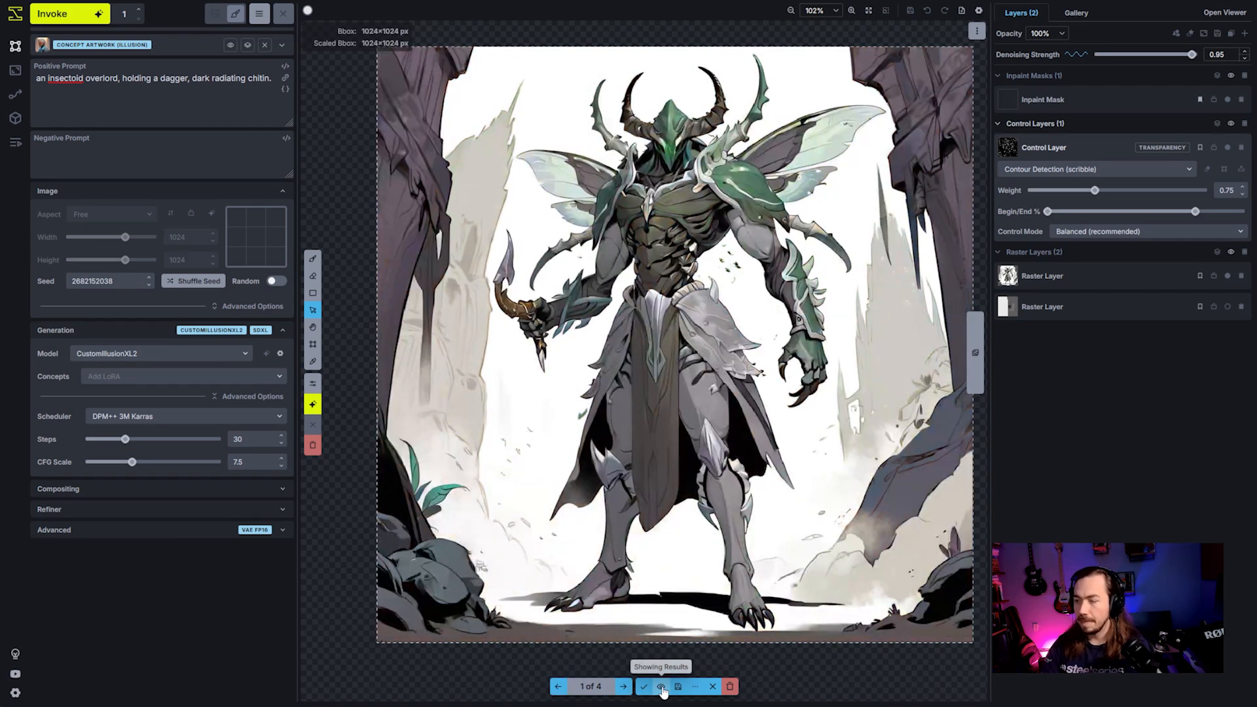
{"action": "left_click", "coordinate": [663, 689]}
{"action": "left_click", "coordinate": [663, 689]}
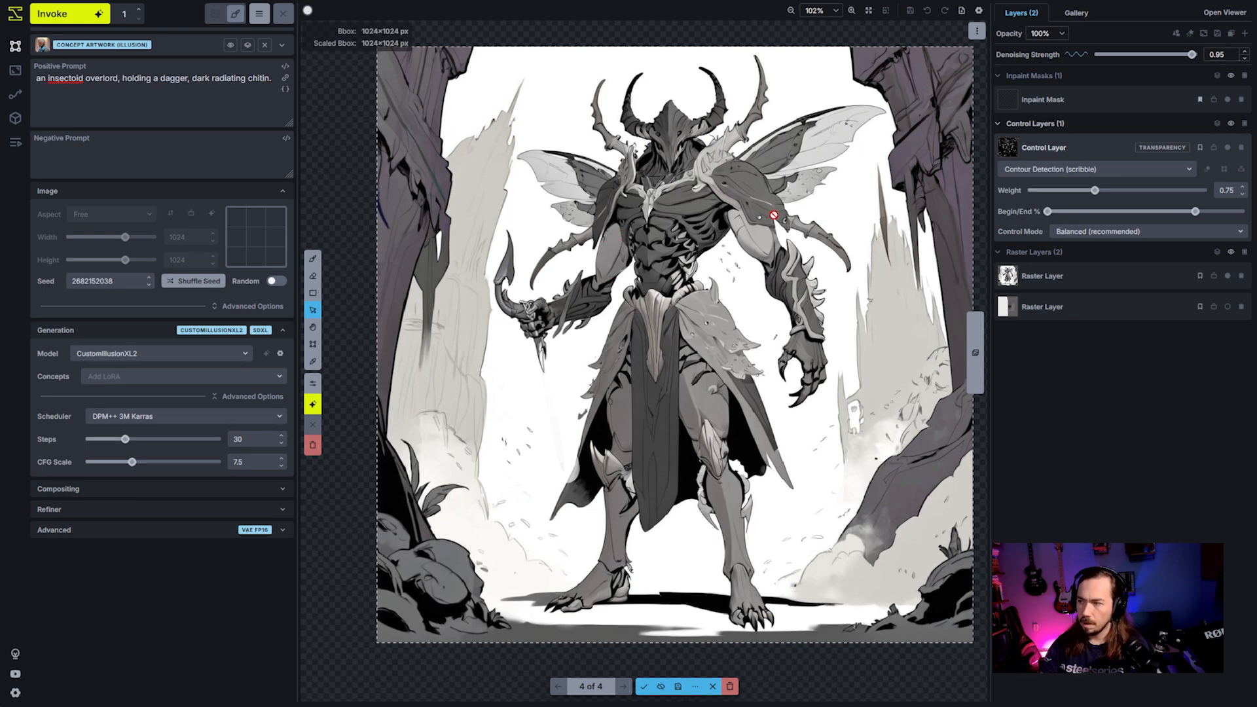
{"action": "left_click", "coordinate": [661, 688]}
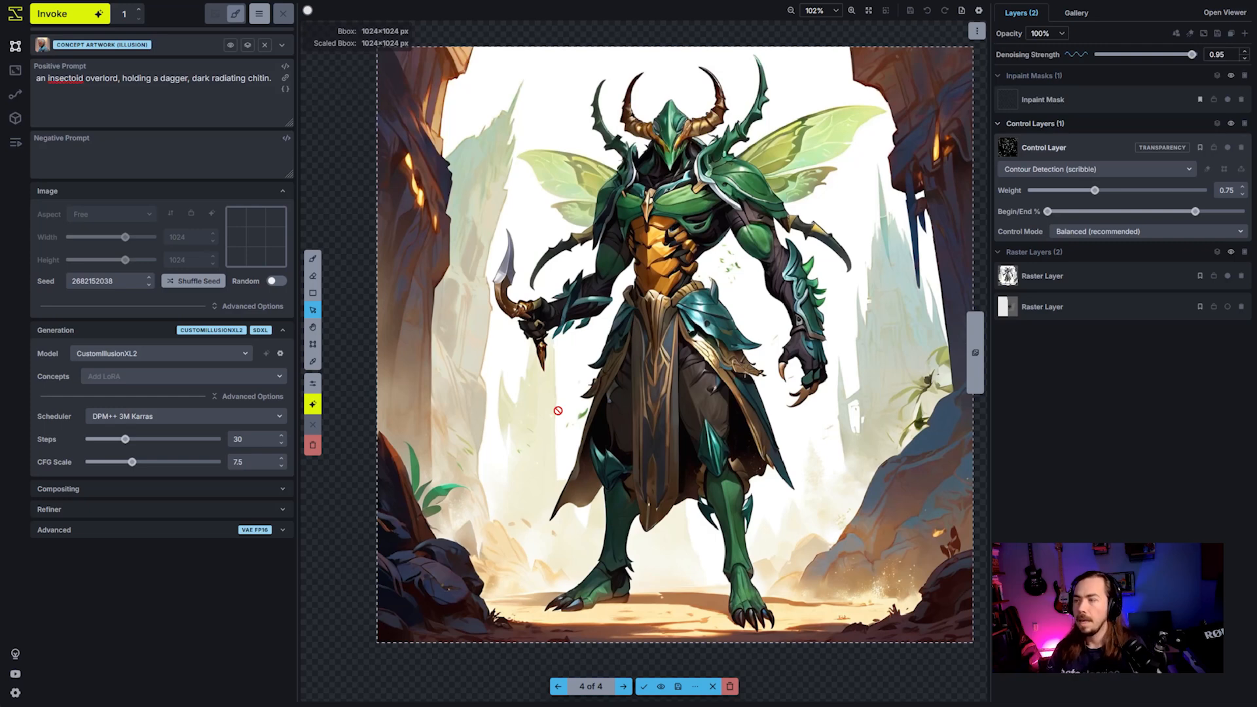
{"action": "left_click", "coordinate": [661, 688]}
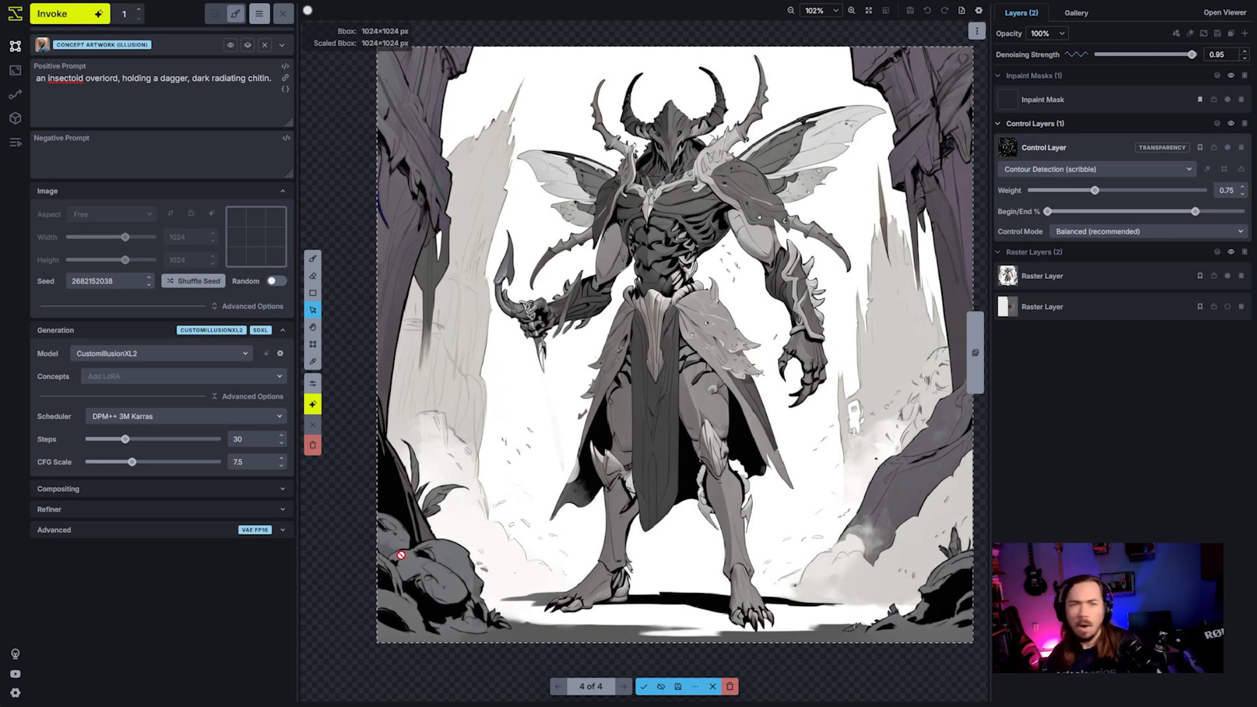
- Turn on the random seed and copy staged result 4 of 4 to a new raster layer
{"action": "left_click", "coordinate": [275, 282]}
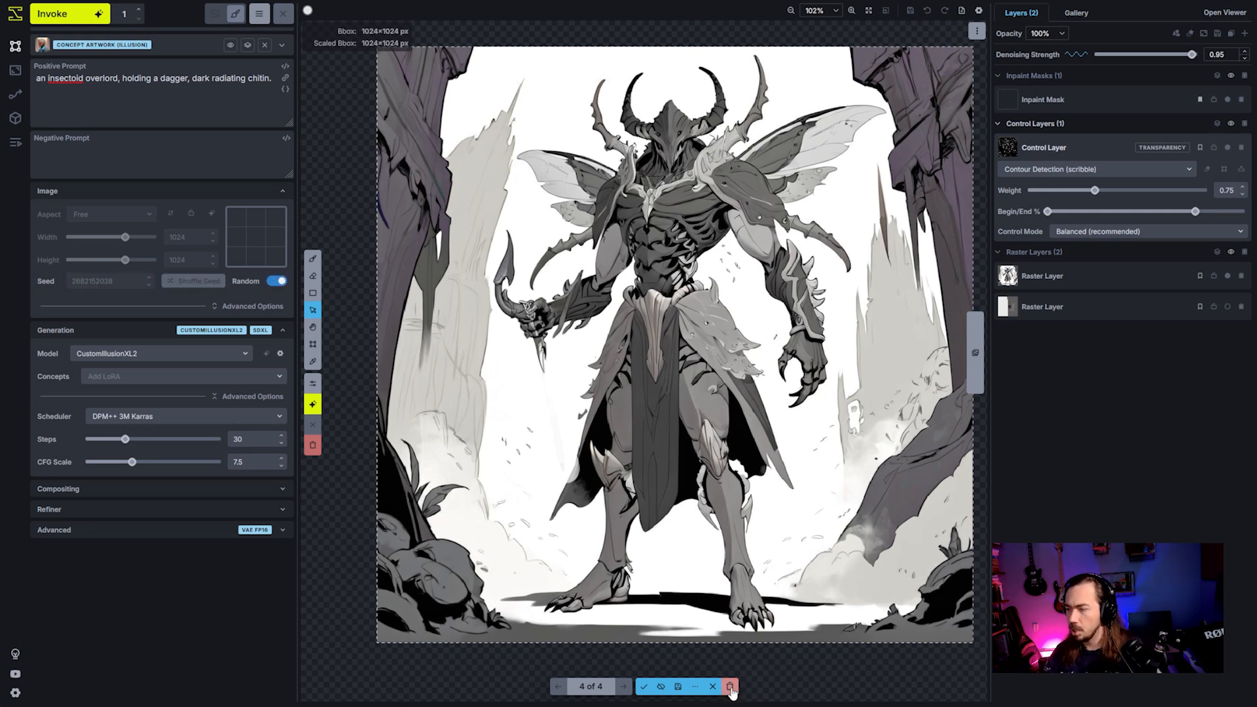
{"action": "left_click", "coordinate": [661, 686]}
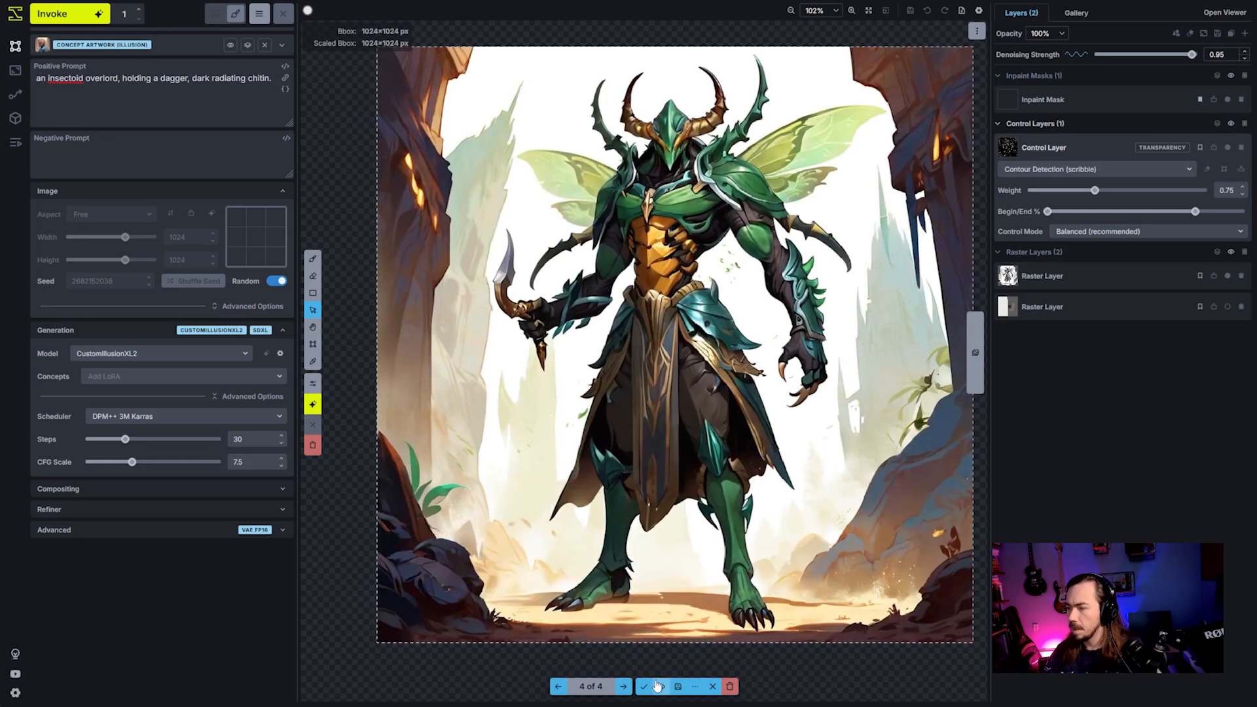
{"action": "scroll", "coordinate": [663, 645], "scroll_direction": "down", "scroll_amount": 3}
{"action": "key", "text": "space"}
{"action": "left_click_drag", "start_coordinate": [756, 569], "coordinate": [772, 405]}
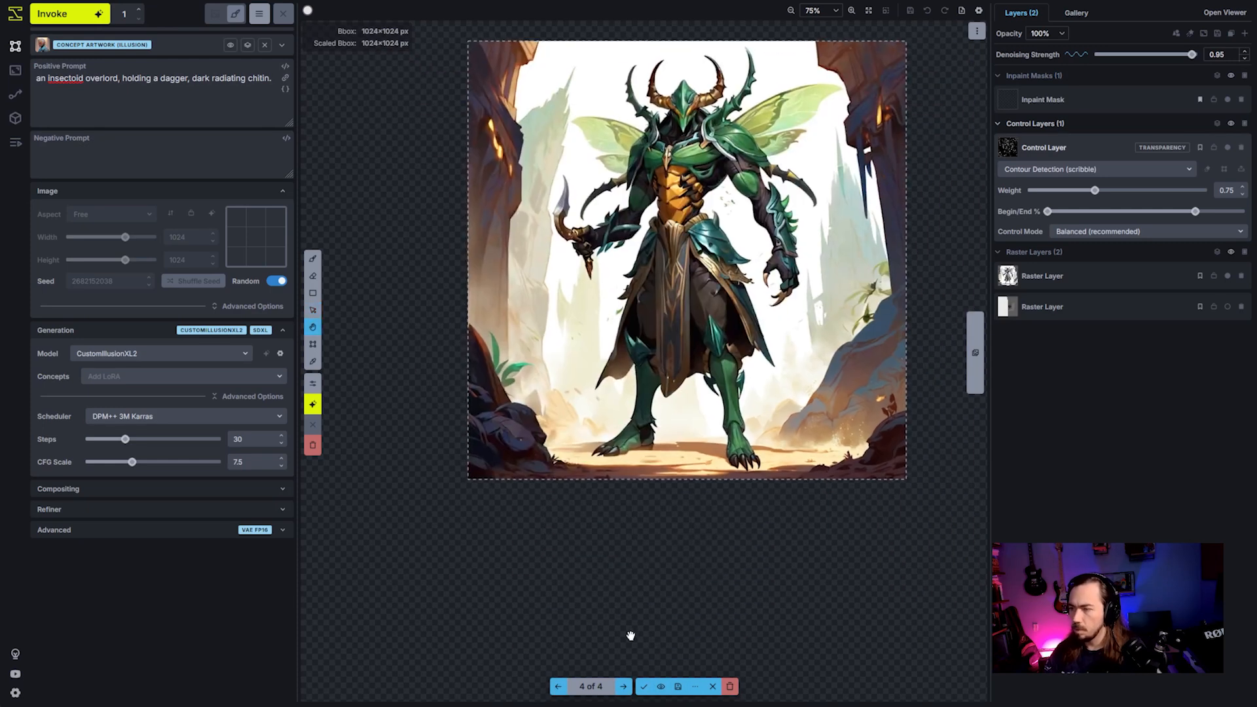
{"action": "left_click", "coordinate": [696, 687]}
{"action": "left_click", "coordinate": [713, 671]}
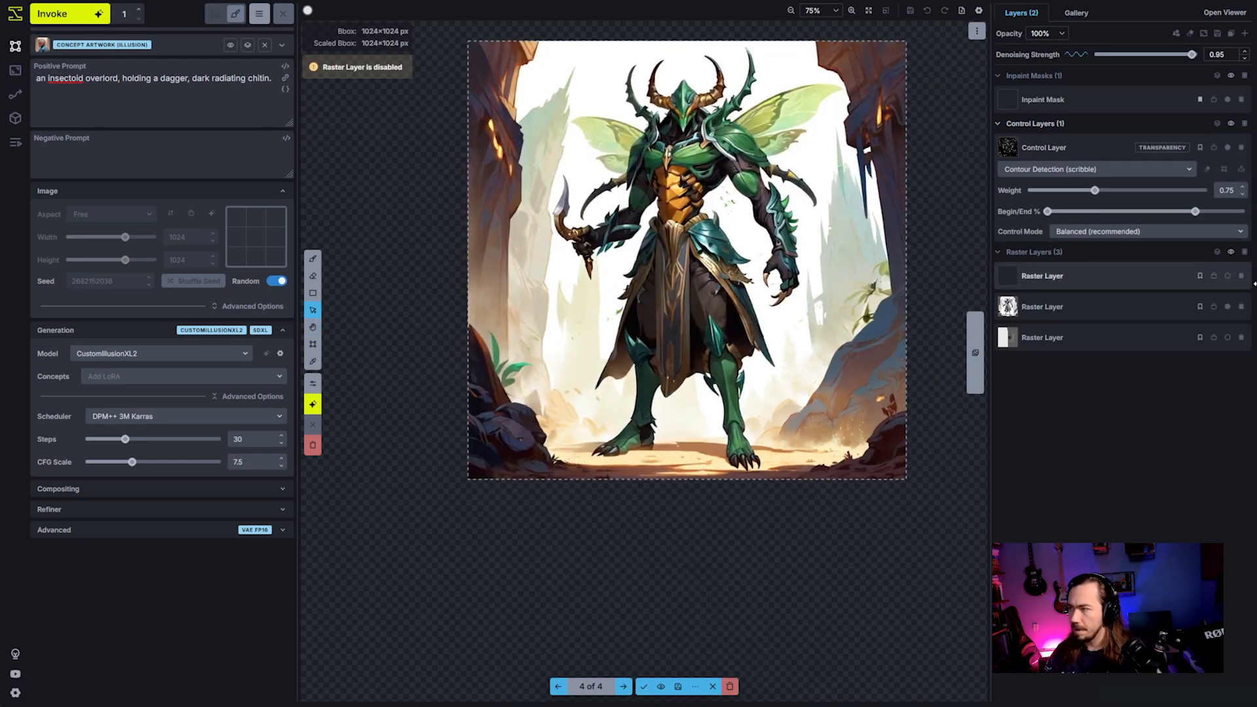
- Discard all staged results, then enable the new coloured raster layer and place it directly below the grayscale image
{"action": "left_click", "coordinate": [730, 686]}
{"action": "left_click", "coordinate": [1228, 276]}
{"action": "left_click_drag", "start_coordinate": [629, 185], "coordinate": [626, 650]}
{"action": "left_click_drag", "start_coordinate": [883, 515], "coordinate": [854, 337]}
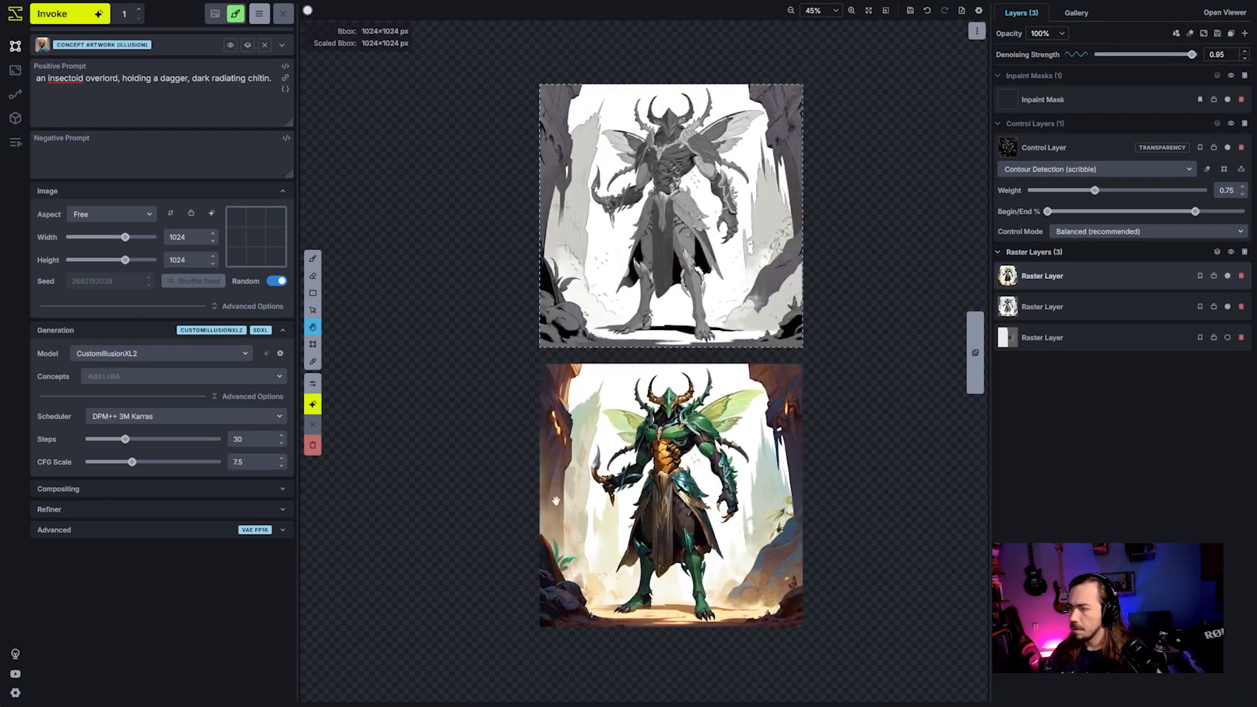
{"action": "scroll", "coordinate": [745, 606], "scroll_direction": "up", "scroll_amount": 1}
{"action": "scroll", "coordinate": [746, 606], "scroll_direction": "down", "scroll_amount": 2}
{"action": "left_click_drag", "start_coordinate": [696, 648], "coordinate": [710, 544]}
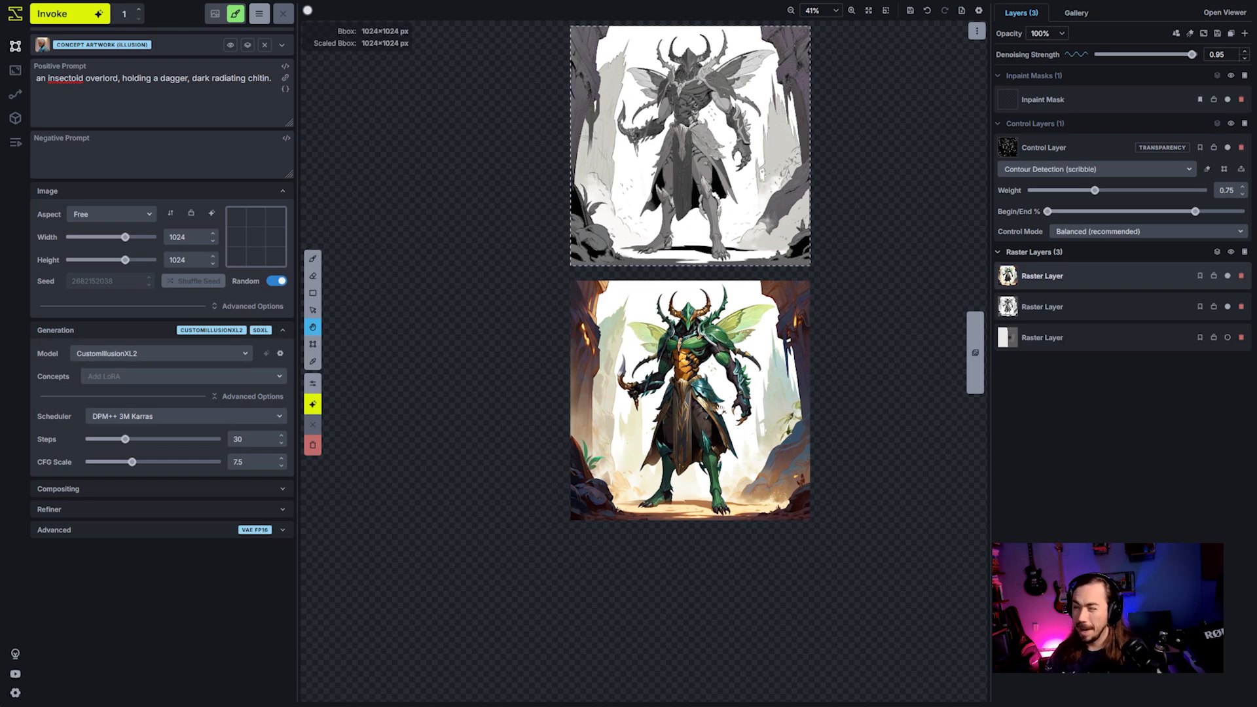
- Set the number of generations to 3 and generate a batch from the grayscale image with random seeds
{"action": "scroll", "coordinate": [722, 473], "scroll_direction": "up", "scroll_amount": 2}
{"action": "left_click_drag", "start_coordinate": [888, 160], "coordinate": [870, 376]}
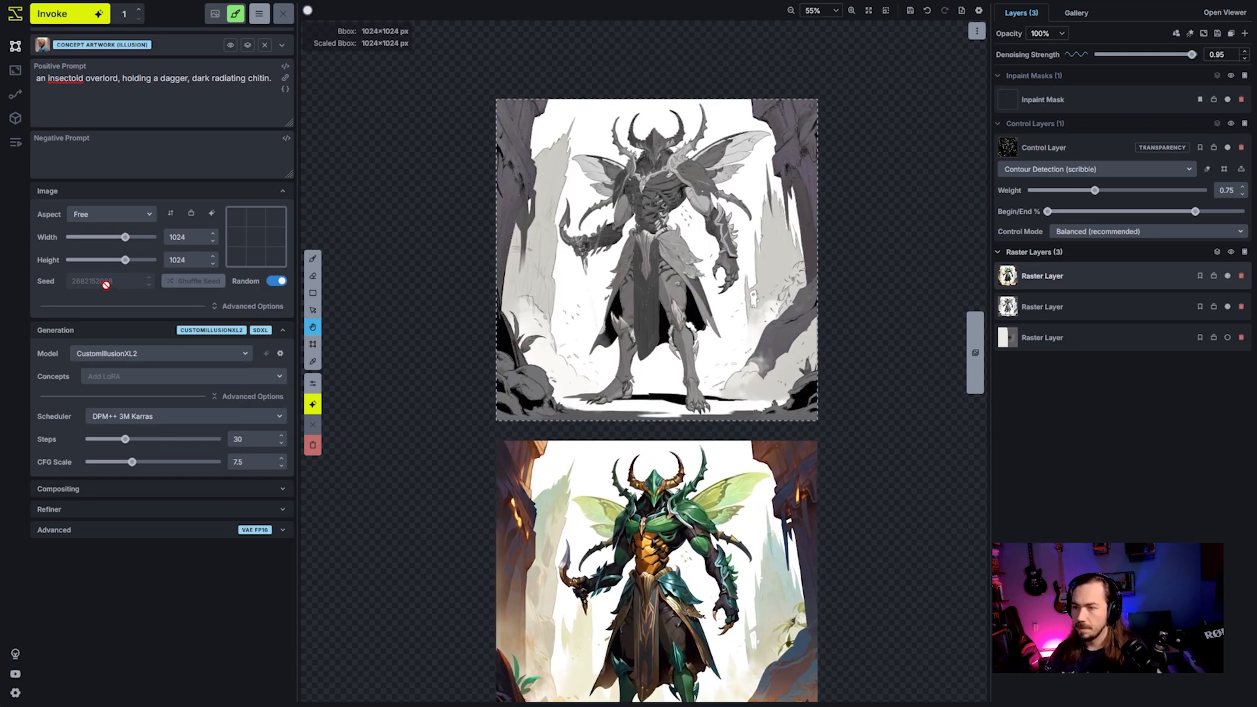
{"action": "scroll", "coordinate": [852, 203], "scroll_direction": "up", "scroll_amount": 2}
{"action": "left_click_drag", "start_coordinate": [587, 191], "coordinate": [651, 247]}
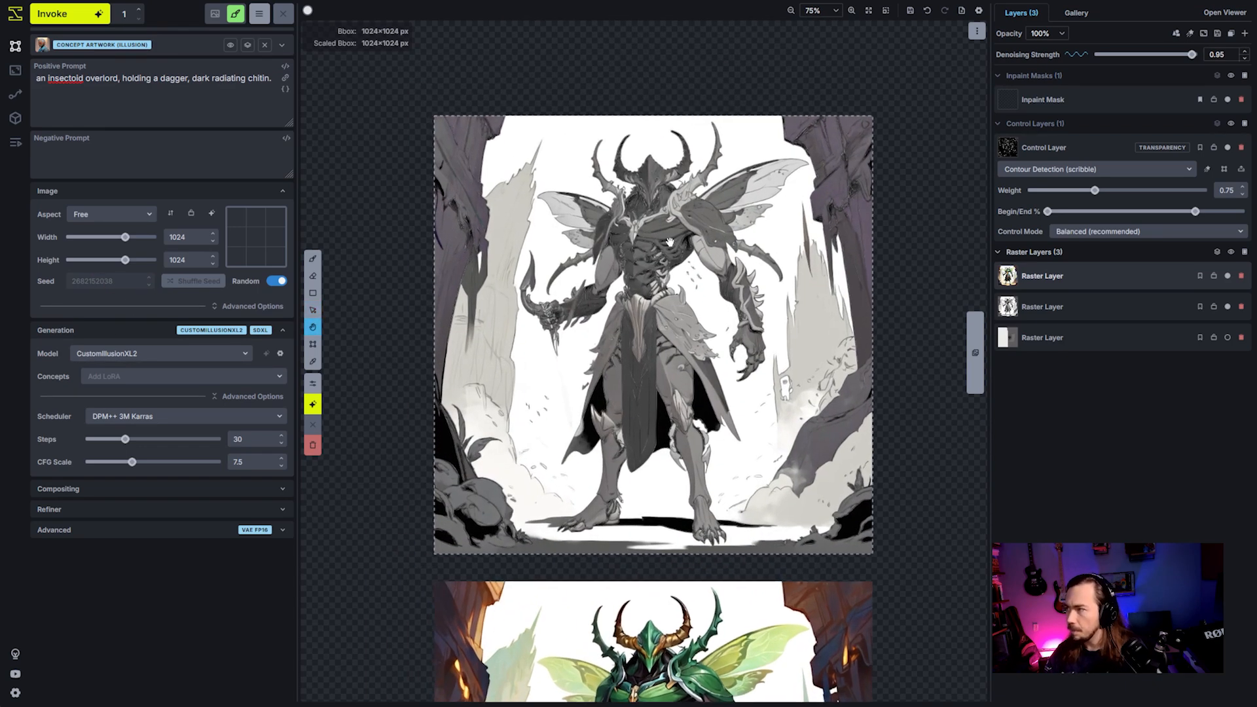
{"action": "left_click", "coordinate": [138, 9]}
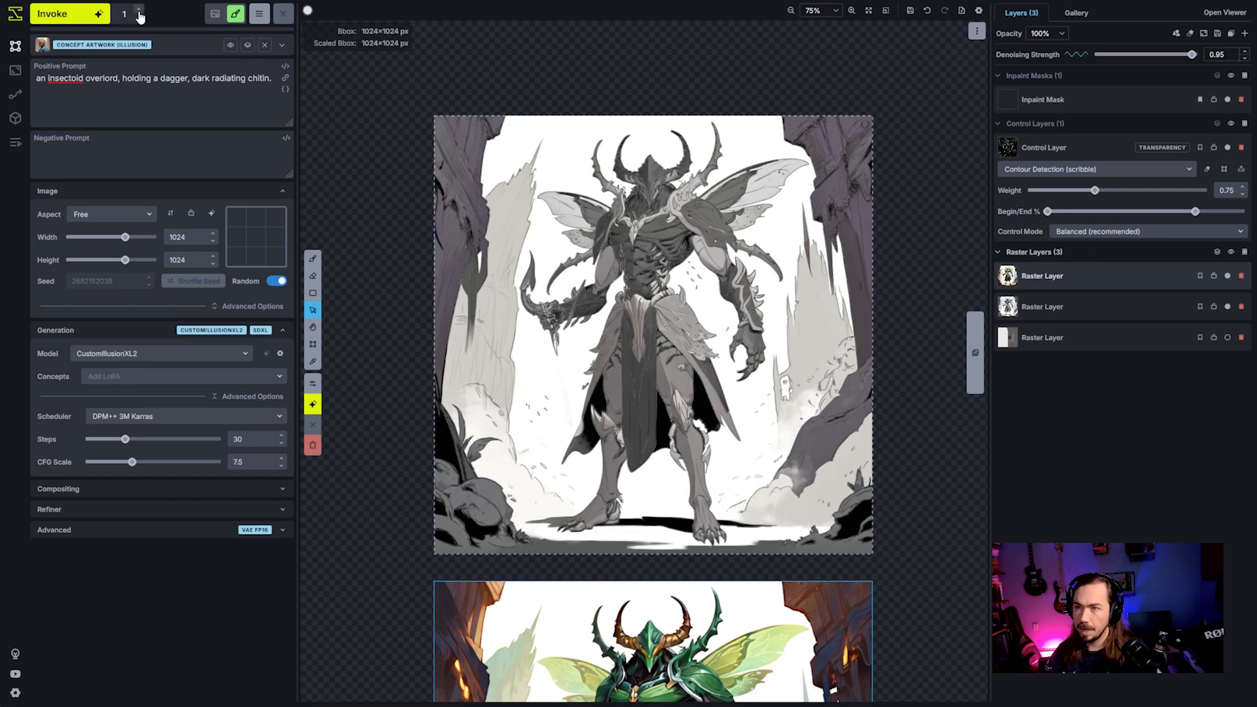
{"action": "left_click", "coordinate": [138, 9]}
{"action": "left_click", "coordinate": [72, 22]}
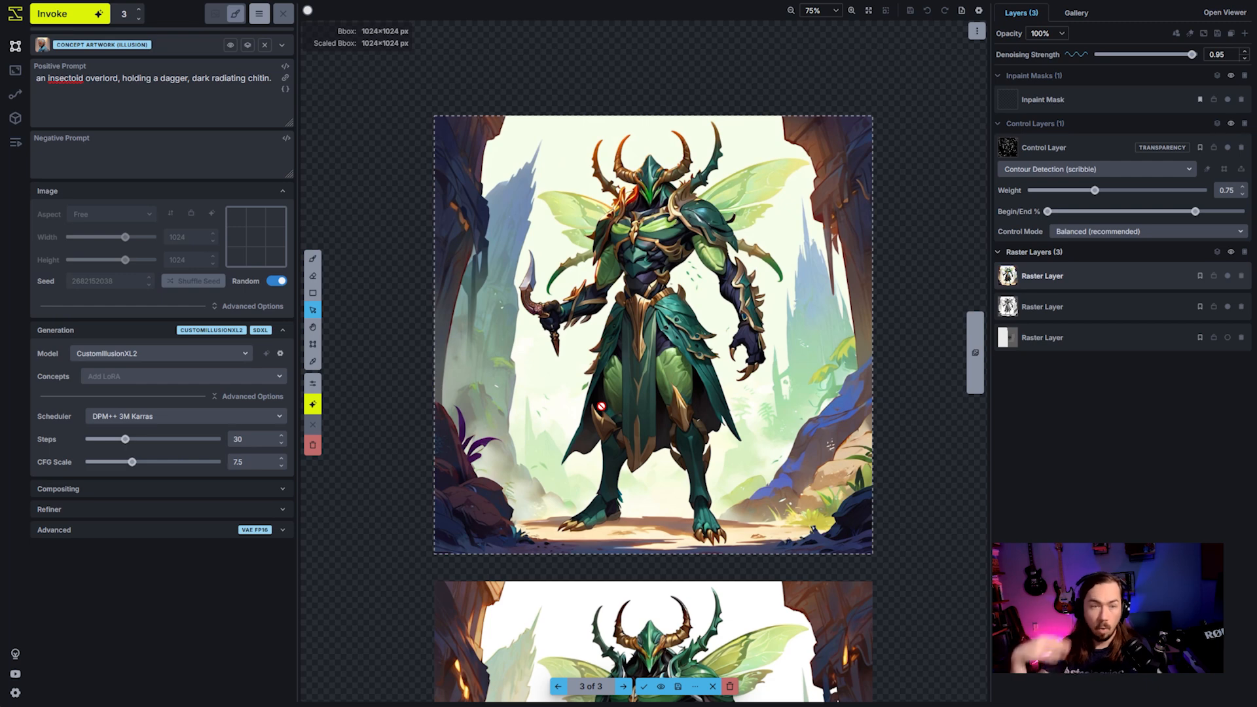
- Browse the staged results and copy result 2 of 3, with the orange chest, to a new raster layer
{"action": "key", "text": "Left"}
{"action": "key", "text": "Left"}
{"action": "key", "text": "Left"}
{"action": "key", "text": "Left"}
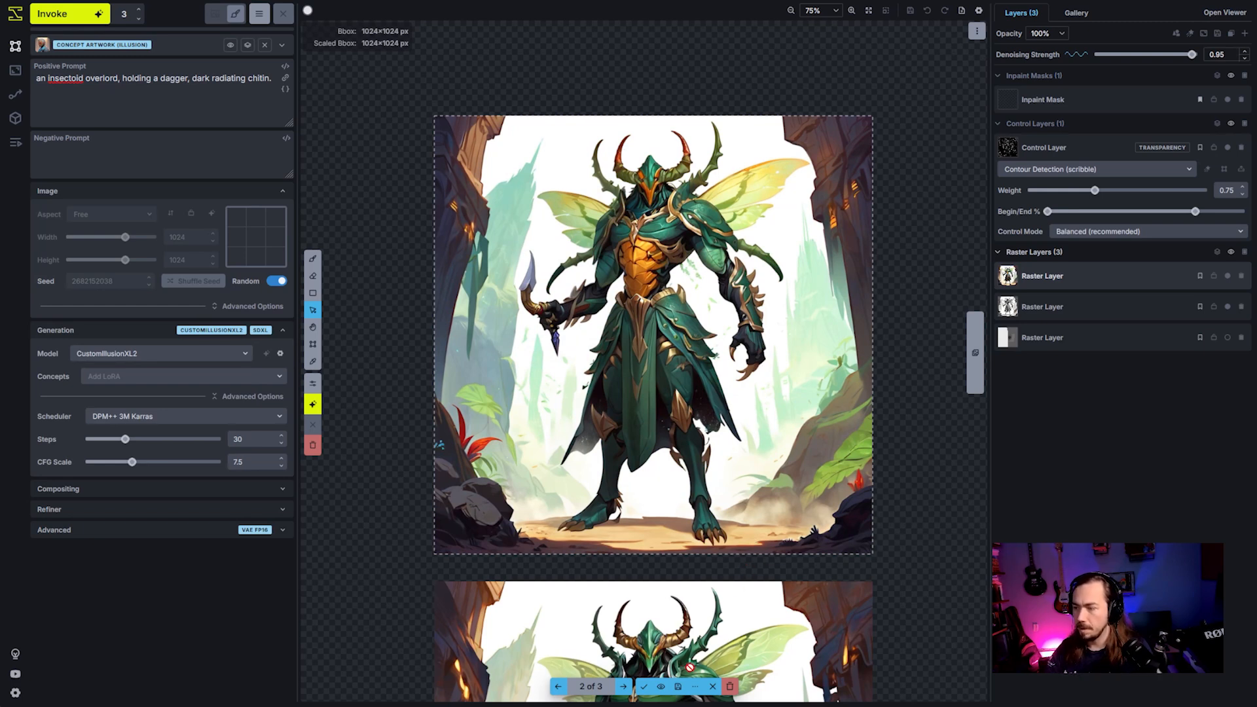
{"action": "left_click", "coordinate": [695, 686]}
{"action": "left_click", "coordinate": [755, 612]}
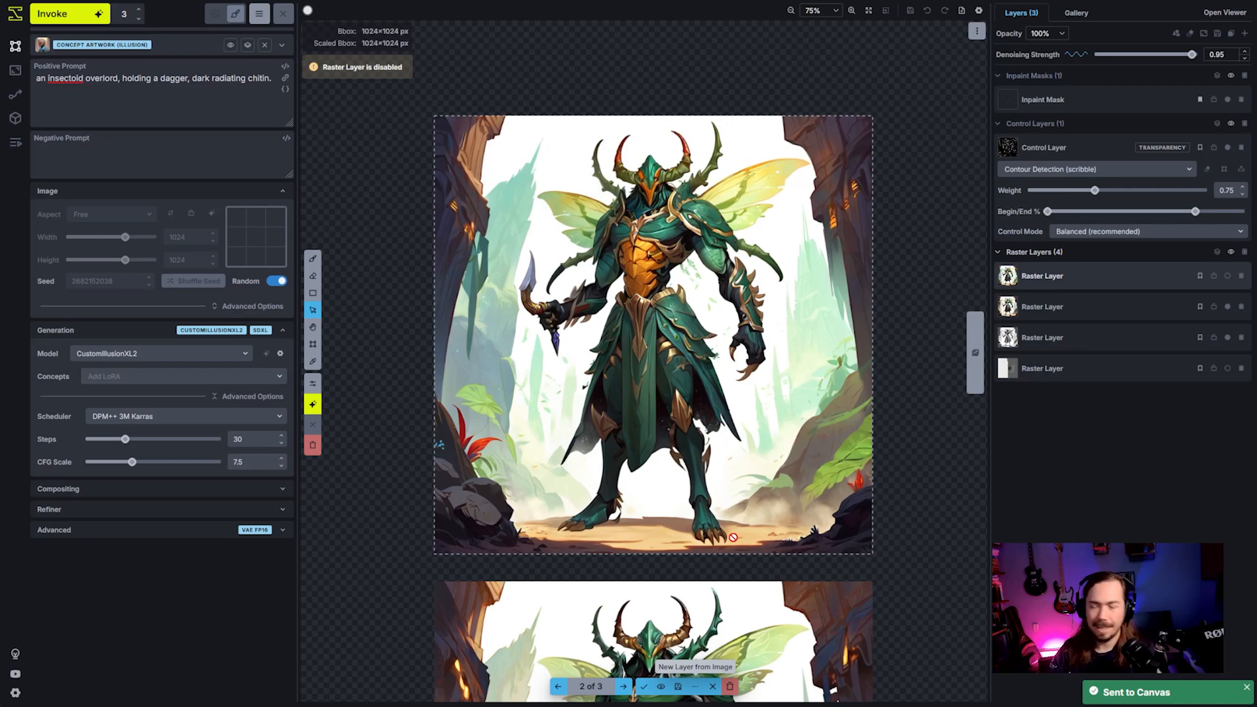
- Copy staged result 3 of 3 to another new raster layer and discard all staged results
{"action": "left_click", "coordinate": [558, 693]}
{"action": "left_click", "coordinate": [559, 688]}
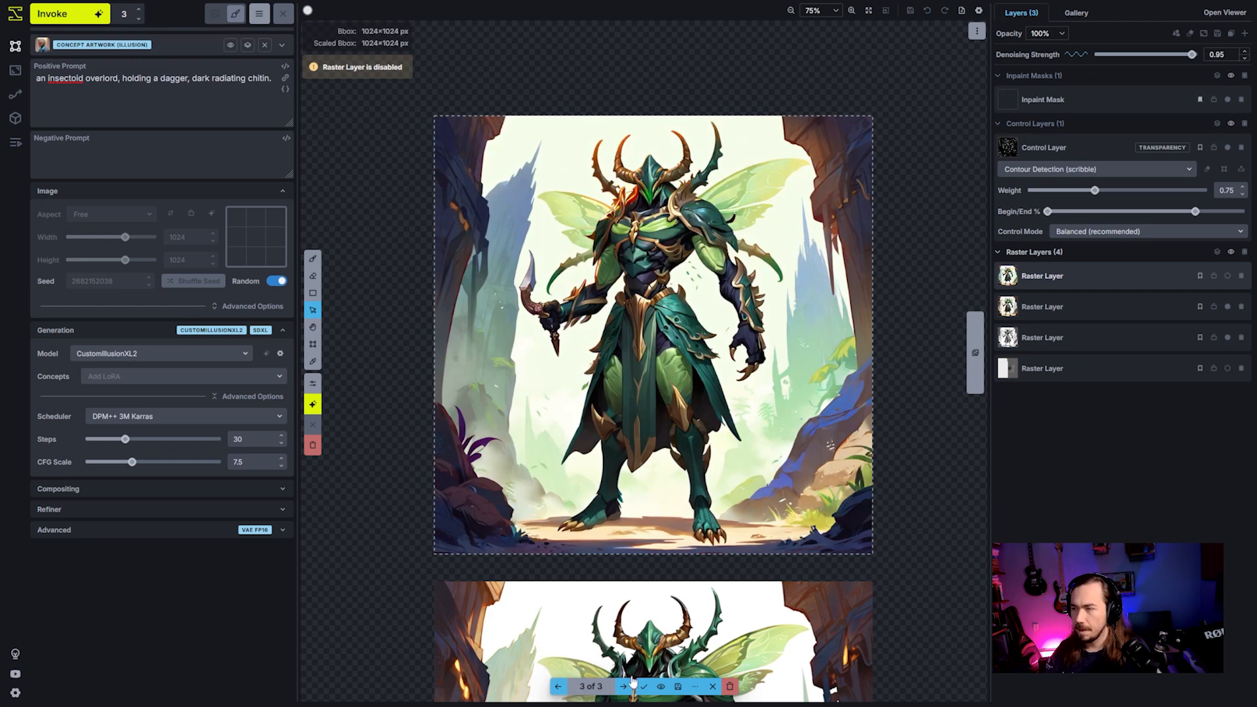
{"action": "left_click", "coordinate": [695, 687]}
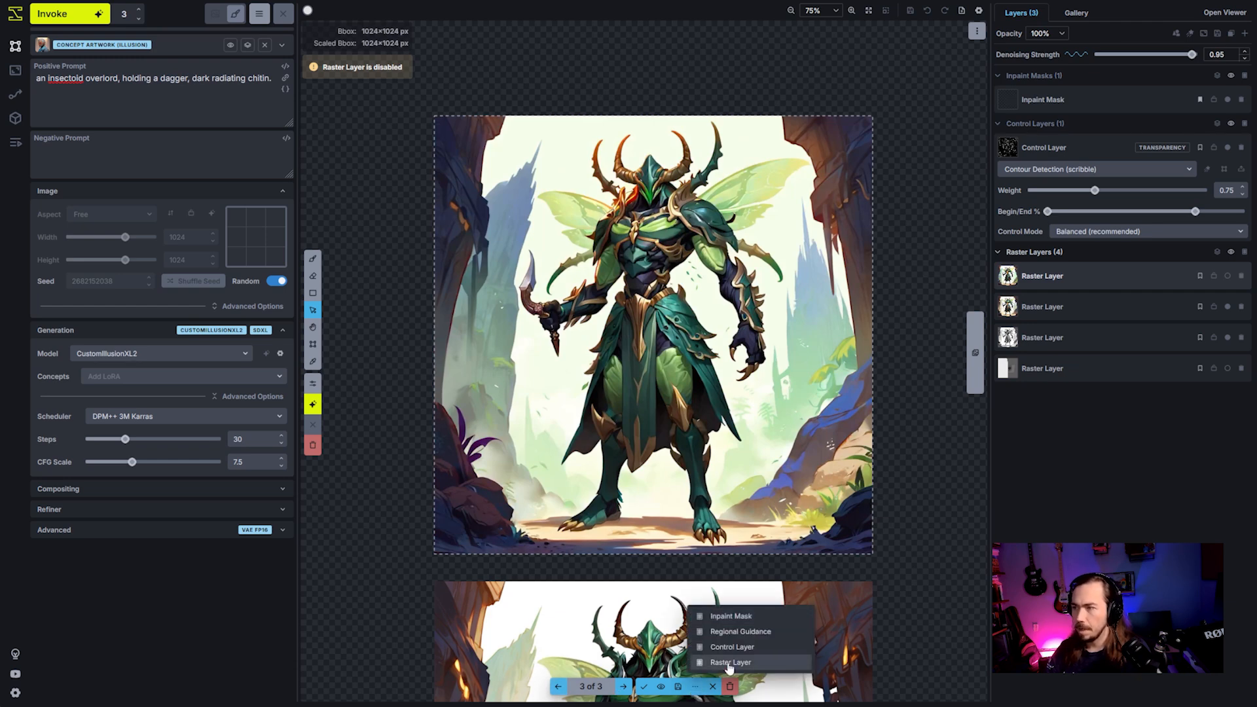
{"action": "left_click", "coordinate": [728, 665]}
{"action": "left_click", "coordinate": [730, 685]}
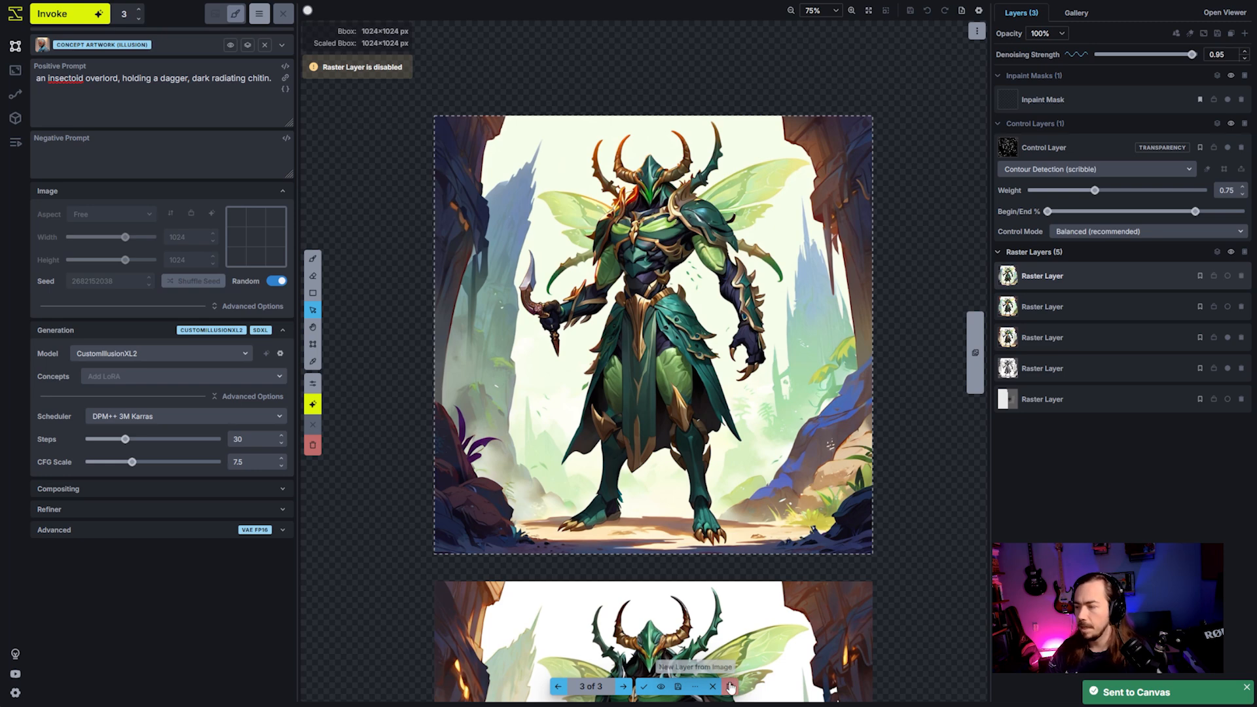
- Enable the two new raster layers and move the orange-chested version to the front
{"action": "left_click", "coordinate": [1228, 305]}
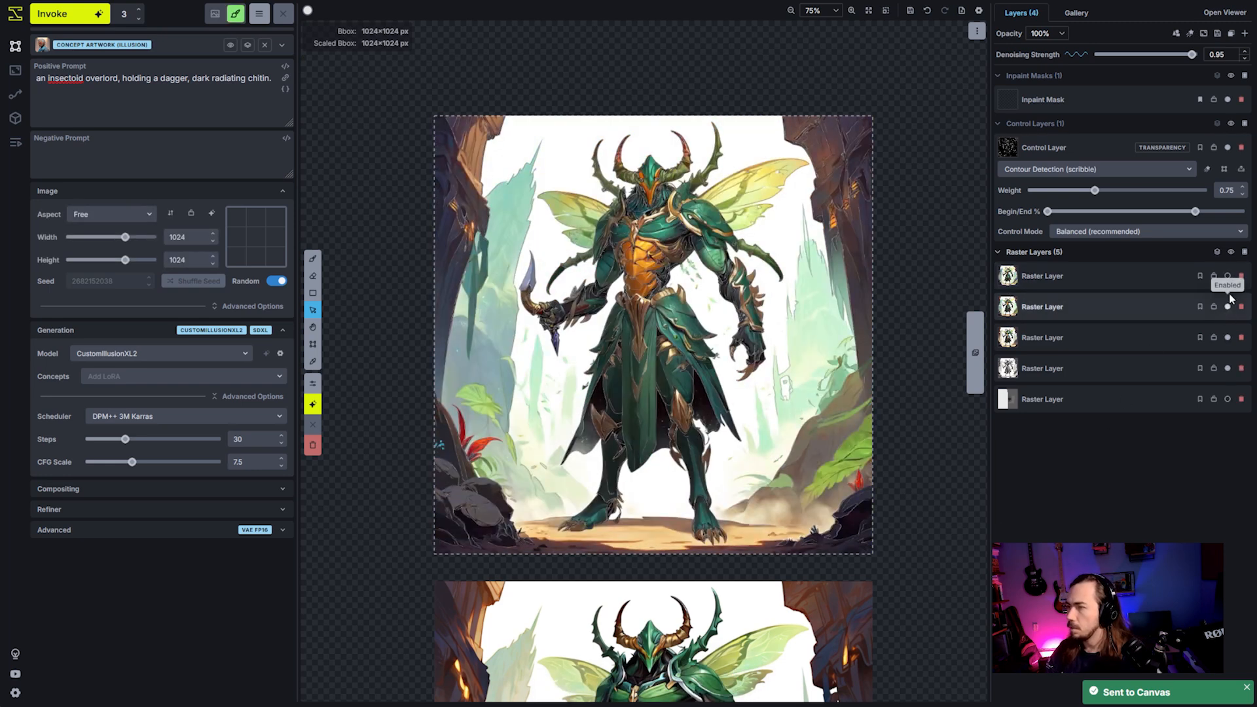
{"action": "left_click", "coordinate": [1228, 276]}
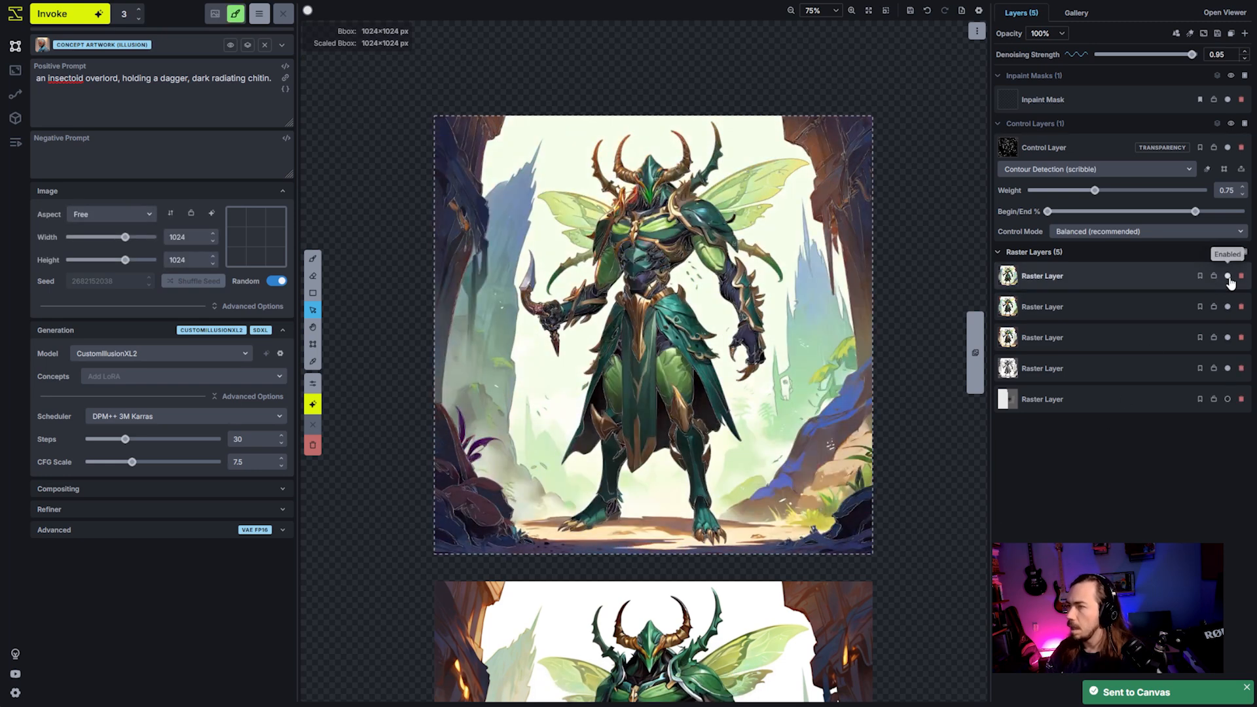
{"action": "left_click", "coordinate": [1128, 305]}
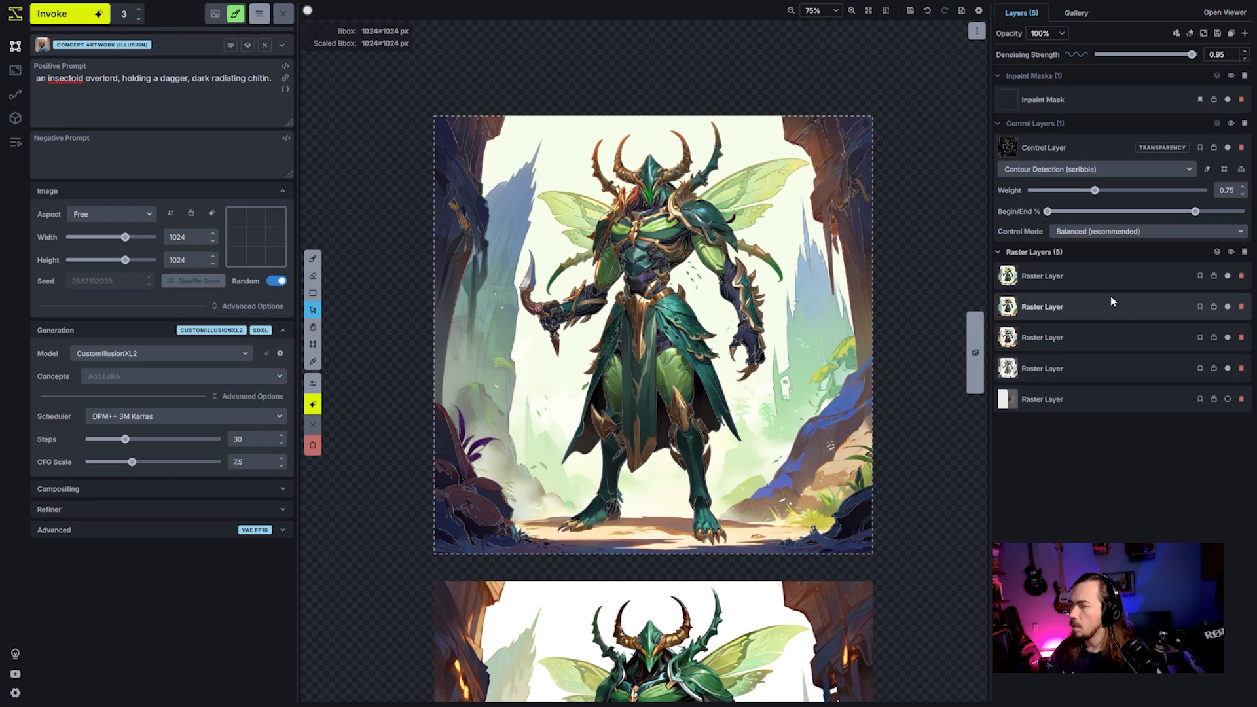
{"action": "right_click", "coordinate": [1105, 300]}
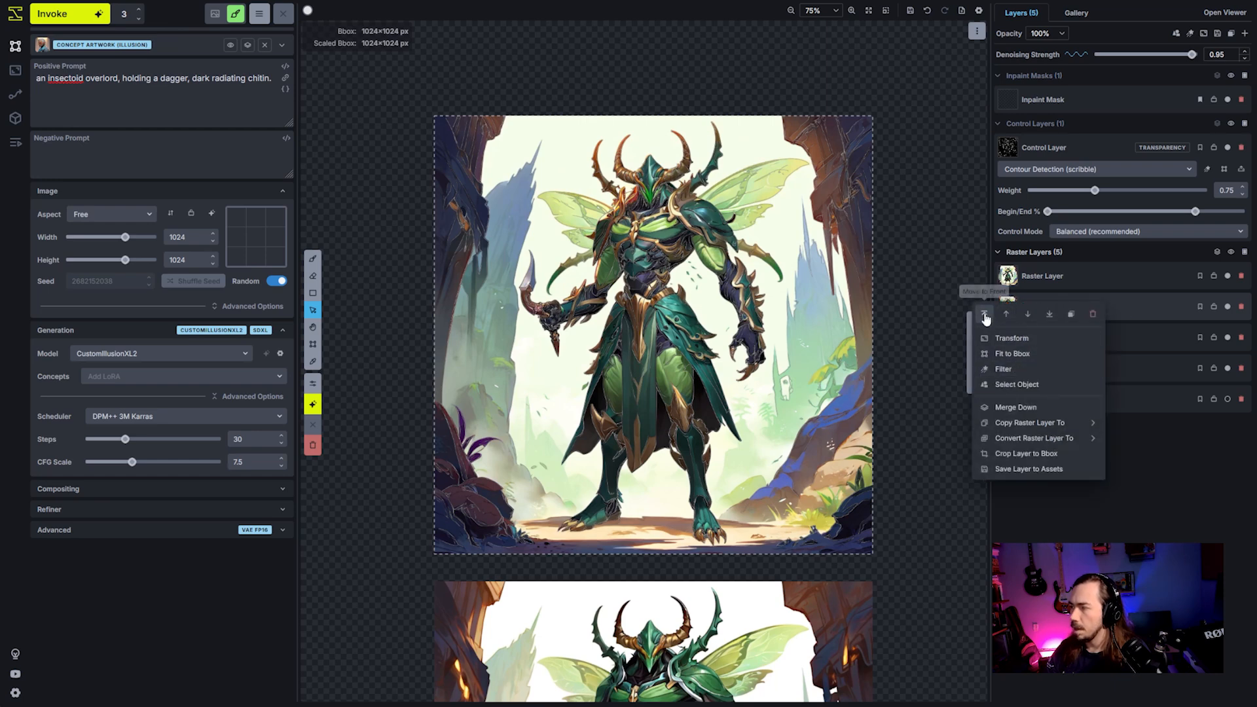
{"action": "left_click", "coordinate": [1126, 308]}
{"action": "right_click", "coordinate": [1095, 306]}
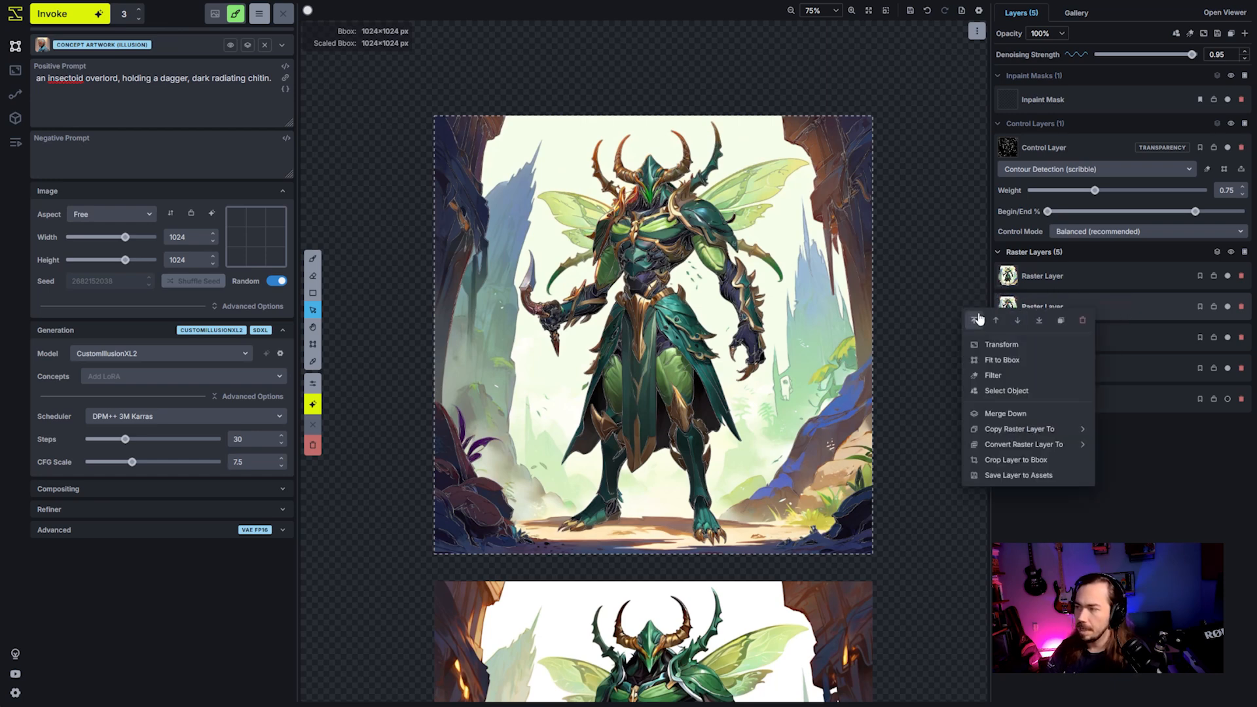
{"action": "left_click", "coordinate": [979, 320]}
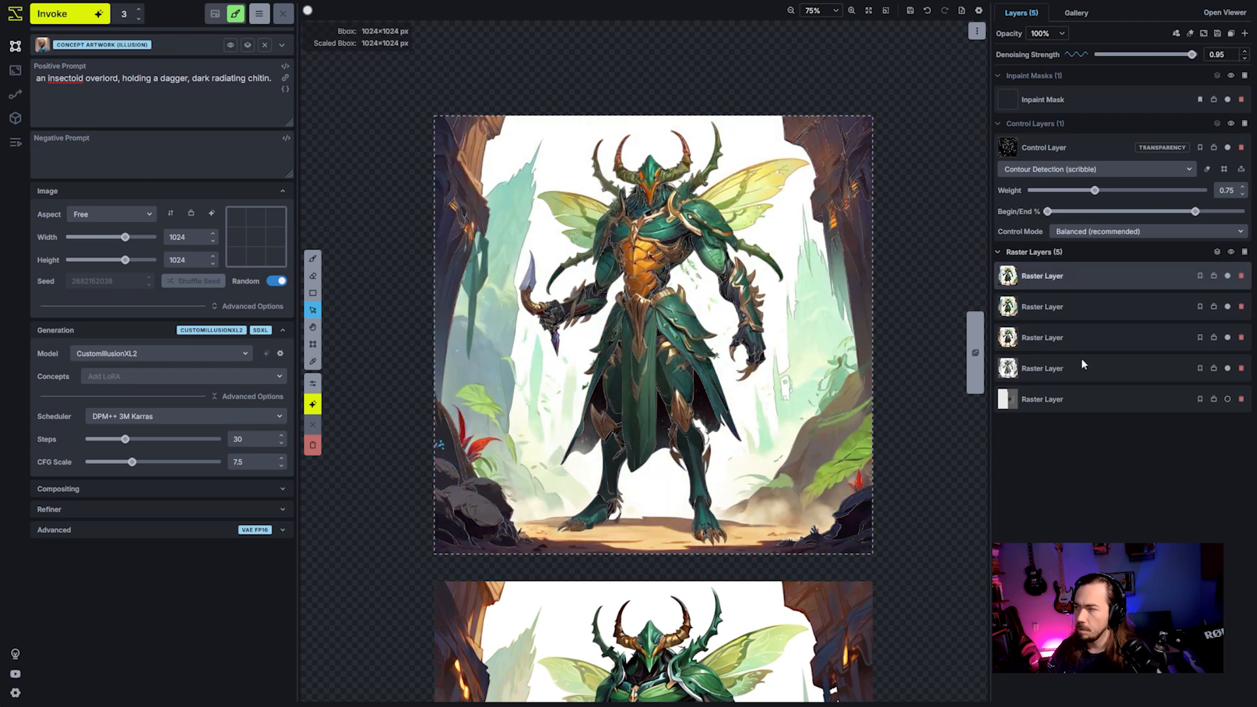
- Erase the head, horns and upper wing area of the front raster layer with an eraser about 81 px wide
{"action": "key", "text": "e"}
{"action": "key", "text": "bracketright"}
{"action": "key", "text": "bracketright"}
{"action": "key", "text": "bracketright"}
{"action": "key", "text": "bracketright"}
{"action": "key", "text": "bracketright"}
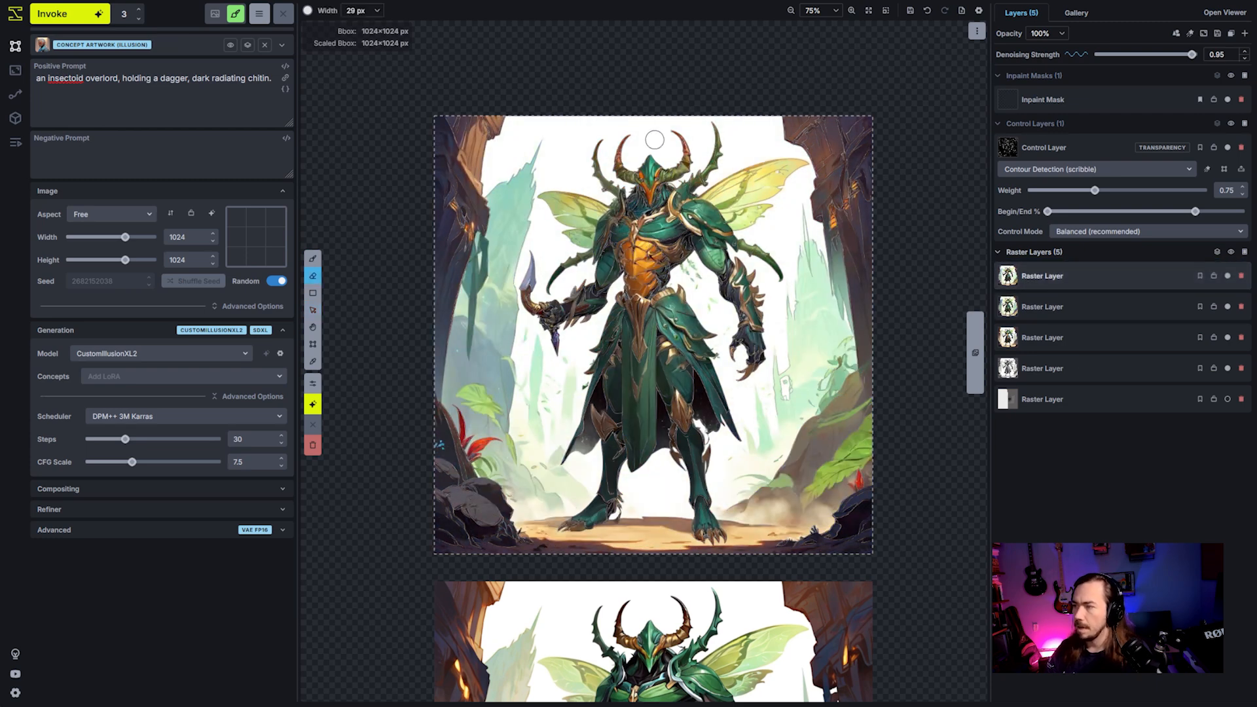
{"action": "scroll", "coordinate": [644, 194], "scroll_direction": "down", "scroll_amount": 2}
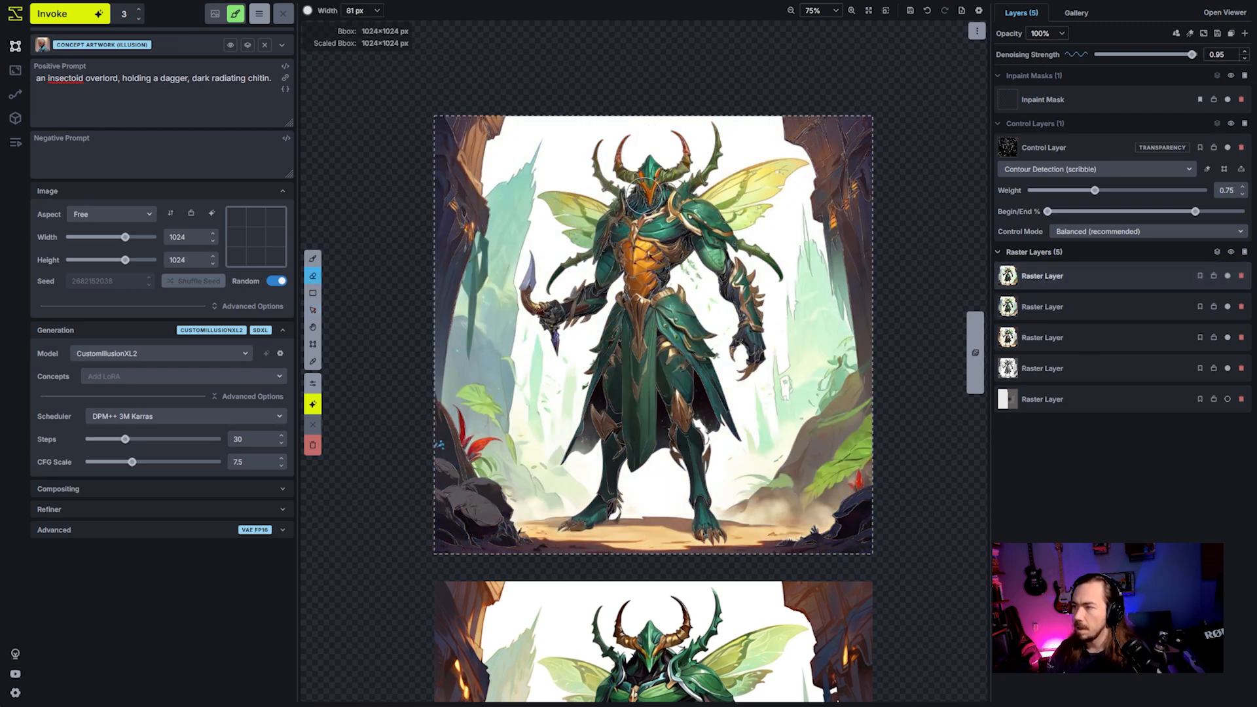
{"action": "mouse_move", "coordinate": [644, 195]}
{"action": "left_mouse_down"}
{"action": "mouse_move", "coordinate": [627, 142]}
{"action": "mouse_move", "coordinate": [645, 193]}
{"action": "mouse_move", "coordinate": [683, 156]}
{"action": "mouse_move", "coordinate": [685, 130]}
{"action": "mouse_move", "coordinate": [676, 166]}
{"action": "mouse_move", "coordinate": [624, 188]}
{"action": "mouse_move", "coordinate": [594, 134]}
{"action": "mouse_move", "coordinate": [609, 172]}
{"action": "mouse_move", "coordinate": [637, 174]}
{"action": "mouse_move", "coordinate": [648, 201]}
{"action": "mouse_move", "coordinate": [615, 208]}
{"action": "mouse_move", "coordinate": [690, 197]}
{"action": "mouse_move", "coordinate": [755, 145]}
{"action": "mouse_move", "coordinate": [786, 76]}
{"action": "mouse_move", "coordinate": [749, 197]}
{"action": "mouse_move", "coordinate": [735, 189]}
{"action": "mouse_move", "coordinate": [745, 200]}
{"action": "mouse_move", "coordinate": [730, 208]}
{"action": "mouse_move", "coordinate": [766, 227]}
{"action": "mouse_move", "coordinate": [758, 220]}
{"action": "mouse_move", "coordinate": [840, 228]}
{"action": "mouse_move", "coordinate": [797, 190]}
{"action": "mouse_move", "coordinate": [860, 133]}
{"action": "left_mouse_up"}
- Refine the erased area around the wings and side spikes of the front layer with a 43 px eraser
{"action": "scroll", "coordinate": [640, 197], "scroll_direction": "up", "scroll_amount": 2}
{"action": "scroll", "coordinate": [640, 197], "scroll_direction": "up", "scroll_amount": 5}
{"action": "scroll", "coordinate": [735, 197], "scroll_direction": "down", "scroll_amount": 5}
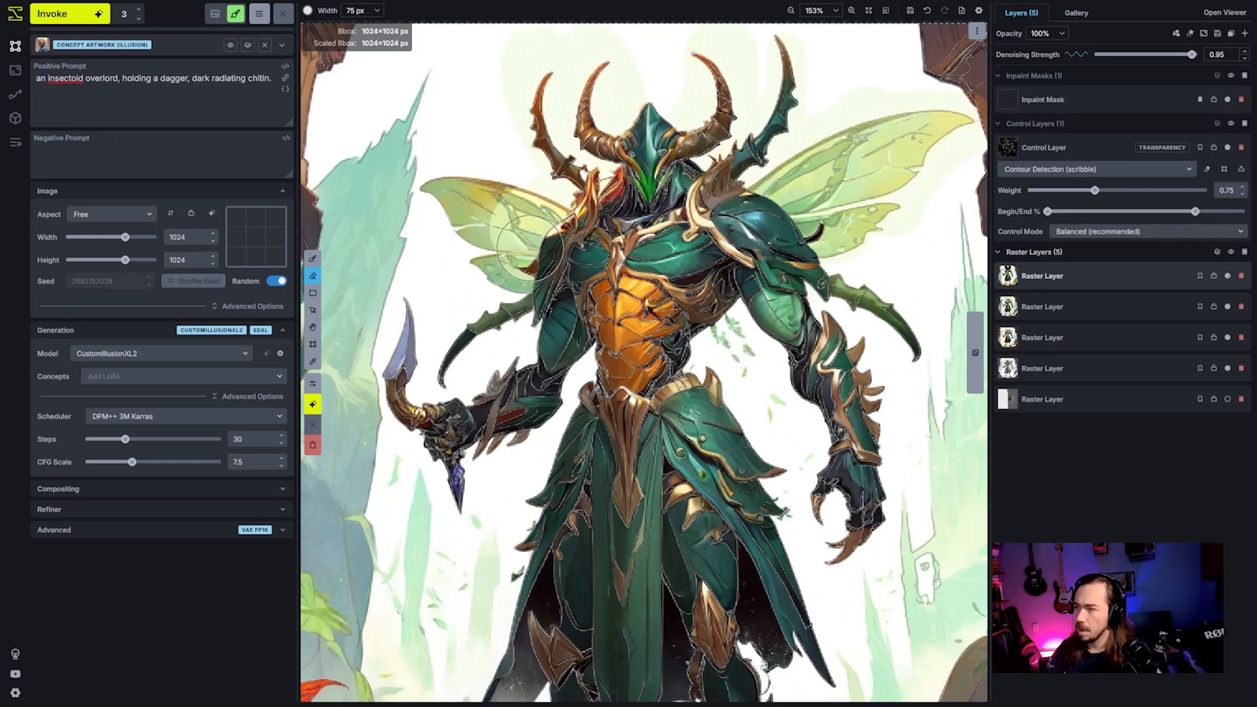
{"action": "scroll", "coordinate": [518, 268], "scroll_direction": "up", "scroll_amount": 5}
{"action": "left_click_drag", "start_coordinate": [462, 332], "coordinate": [446, 378]}
{"action": "mouse_move", "coordinate": [497, 283]}
{"action": "left_mouse_down"}
{"action": "mouse_move", "coordinate": [483, 226]}
{"action": "mouse_move", "coordinate": [449, 204]}
{"action": "mouse_move", "coordinate": [437, 167]}
{"action": "left_mouse_up"}
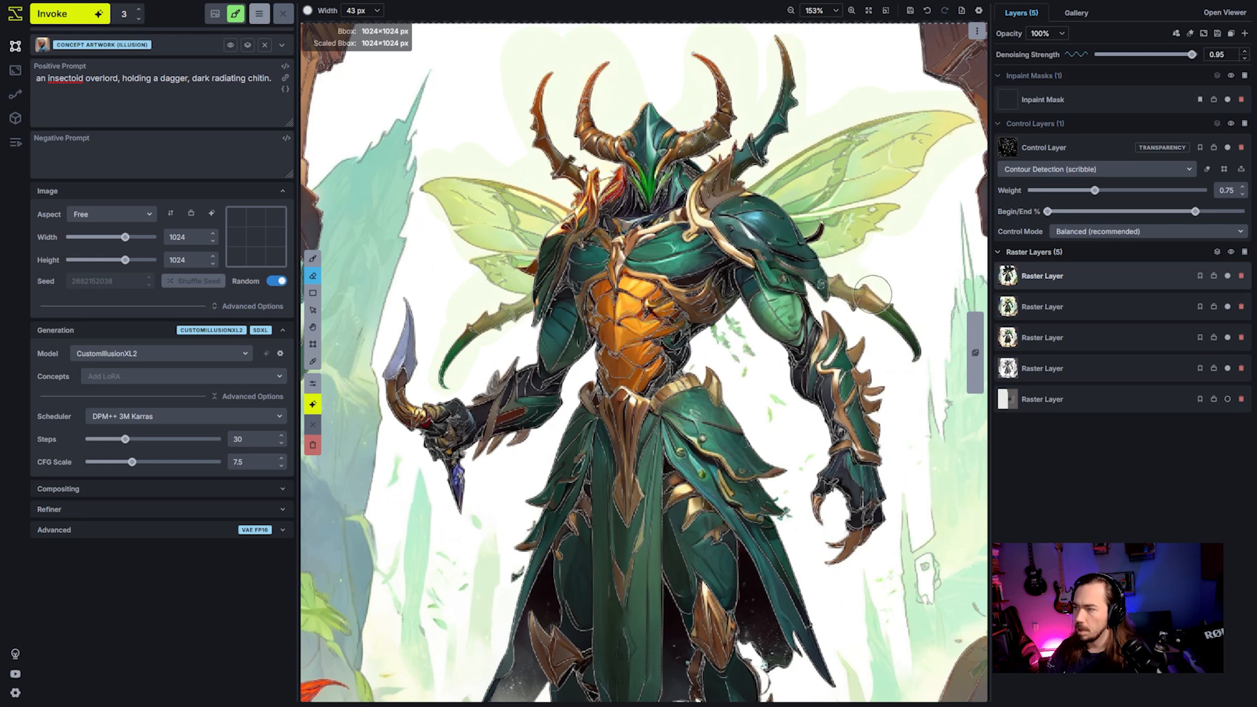
{"action": "scroll", "coordinate": [849, 272], "scroll_direction": "down", "scroll_amount": 5}
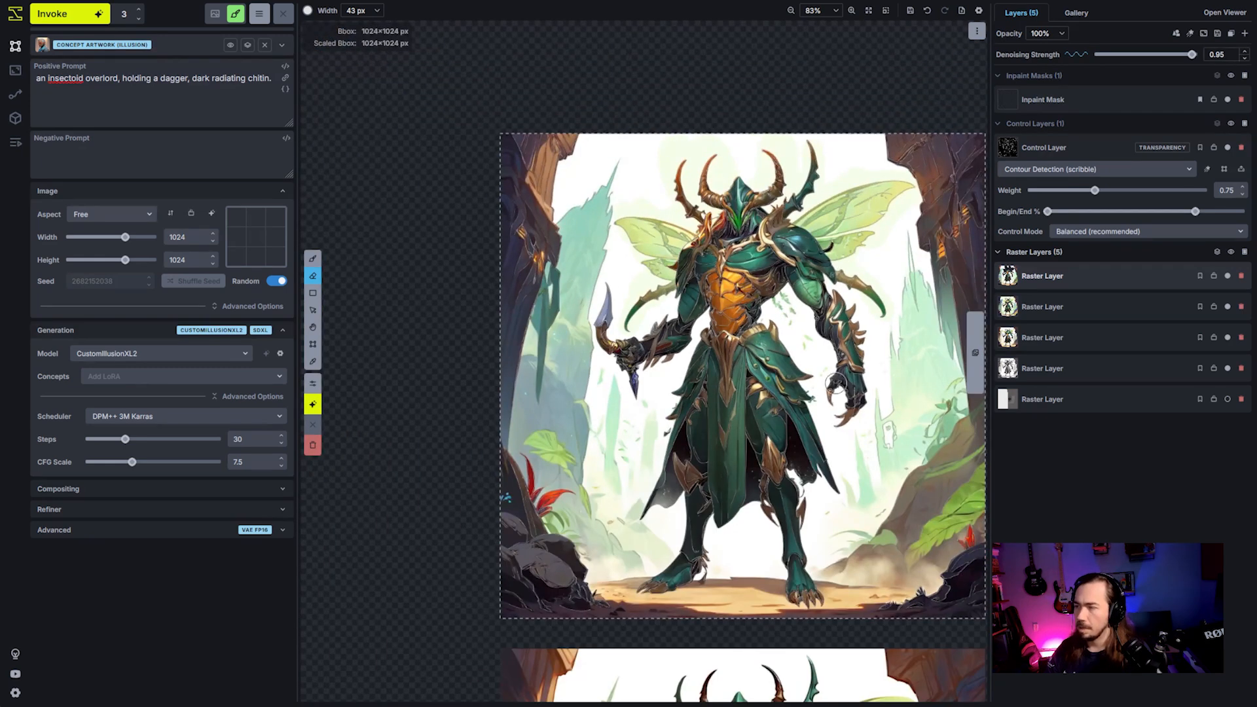
- Hide the control layers to inspect the blended character without the line overlay
{"action": "left_click", "coordinate": [1231, 125]}
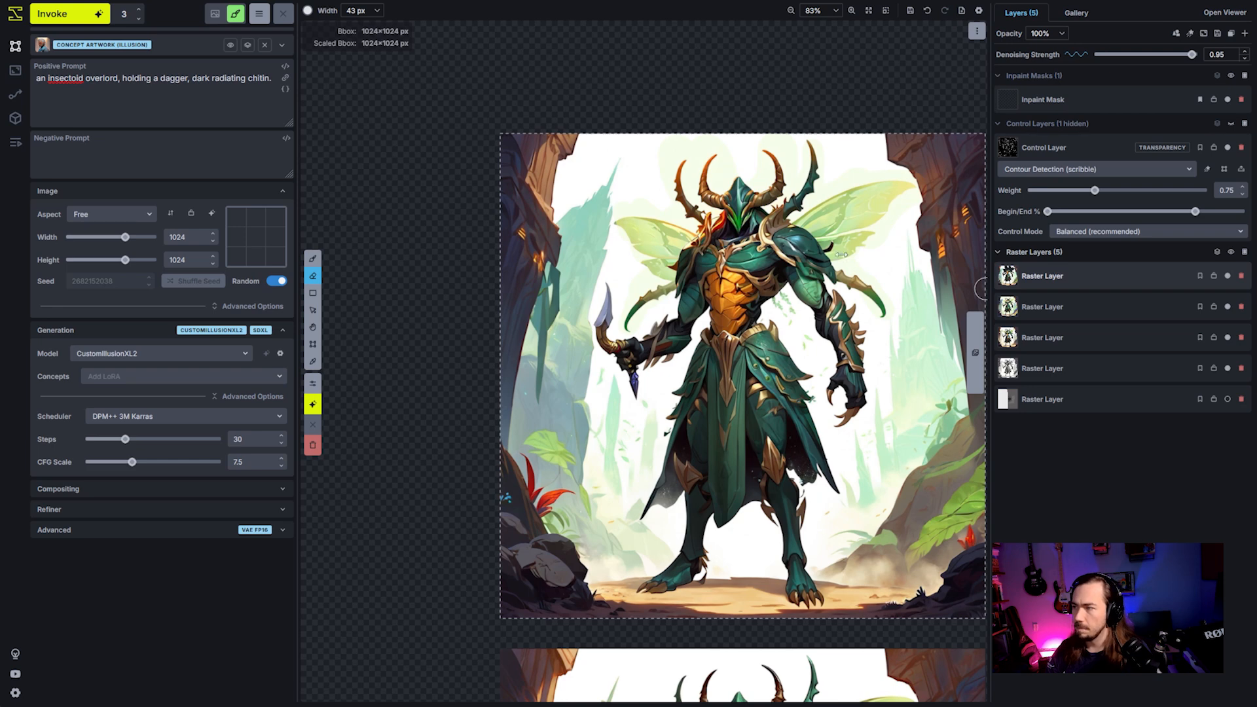
{"action": "scroll", "coordinate": [980, 288], "scroll_direction": "down", "scroll_amount": 1}
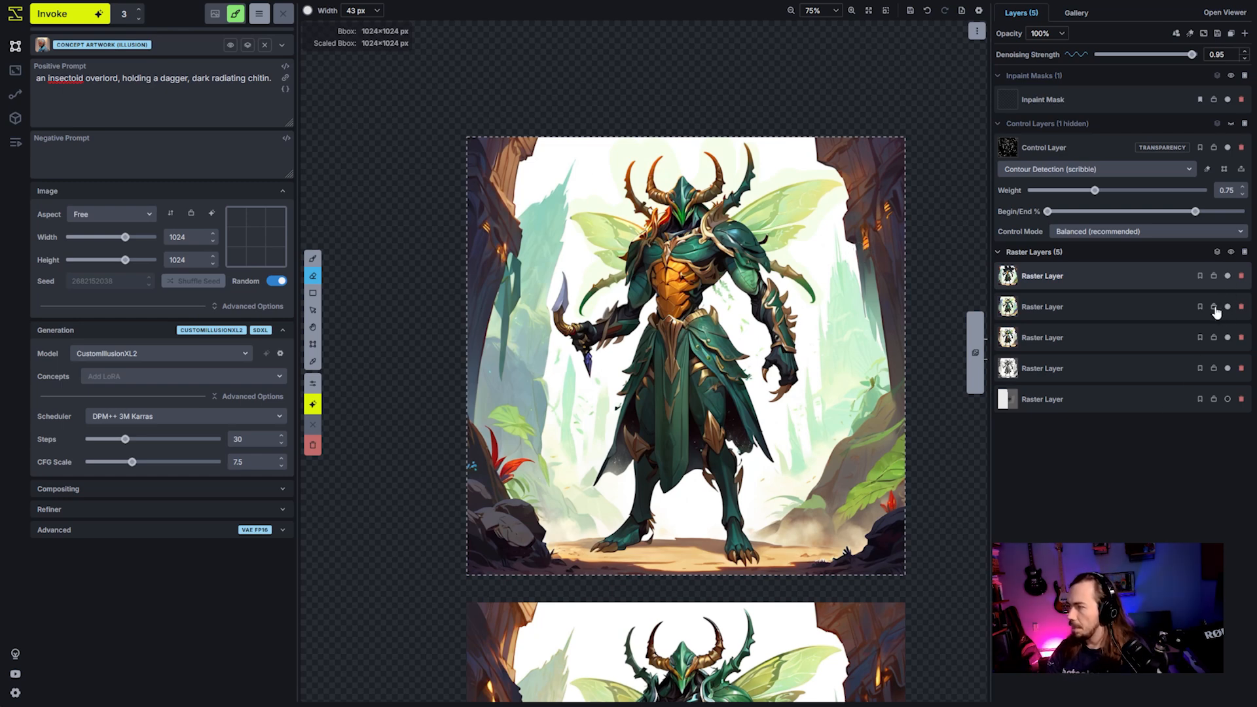
{"action": "left_click", "coordinate": [1113, 313]}
{"action": "left_click", "coordinate": [1101, 282]}
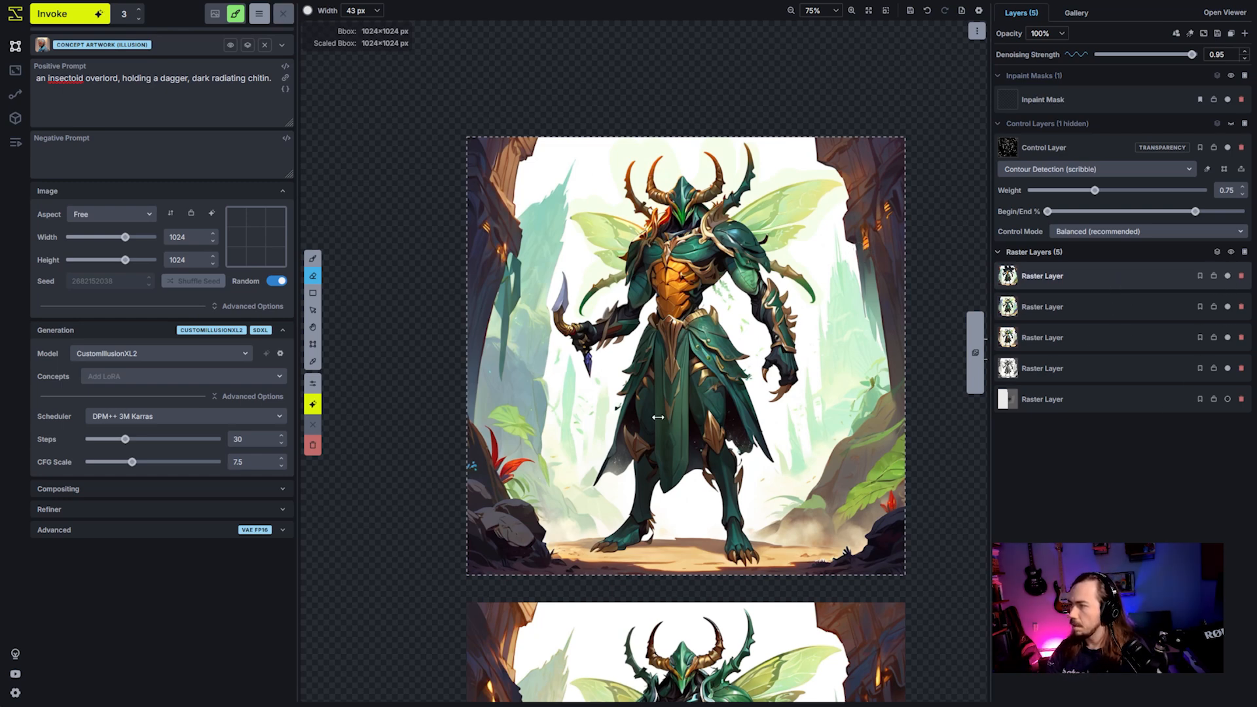
- Move the two newest coloured raster layers off the grayscale image, stacking them aligned to the right of the earlier coloured result
{"action": "key", "text": "space"}
{"action": "left_click_drag", "start_coordinate": [707, 412], "coordinate": [652, 360]}
{"action": "scroll", "coordinate": [664, 353], "scroll_direction": "down", "scroll_amount": 3}
{"action": "scroll", "coordinate": [832, 443], "scroll_direction": "down", "scroll_amount": 2}
{"action": "left_click_drag", "start_coordinate": [832, 443], "coordinate": [815, 360]}
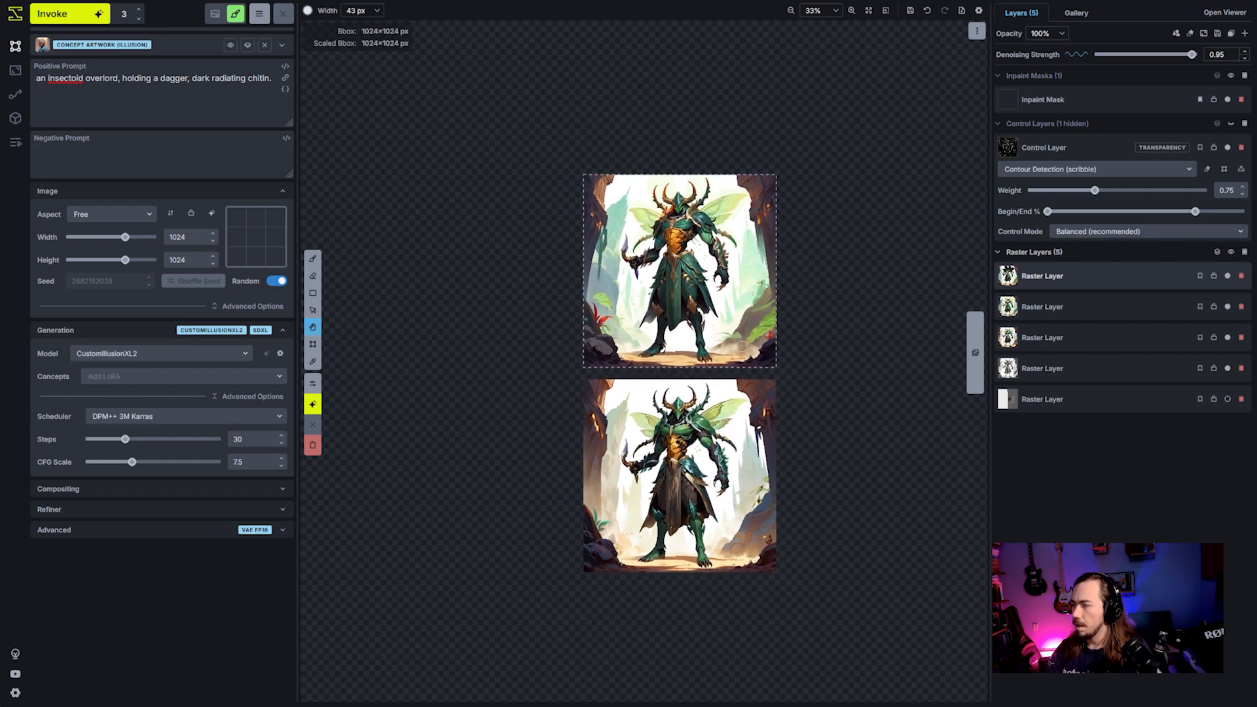
{"action": "left_click", "coordinate": [1090, 309]}
{"action": "key", "text": "v"}
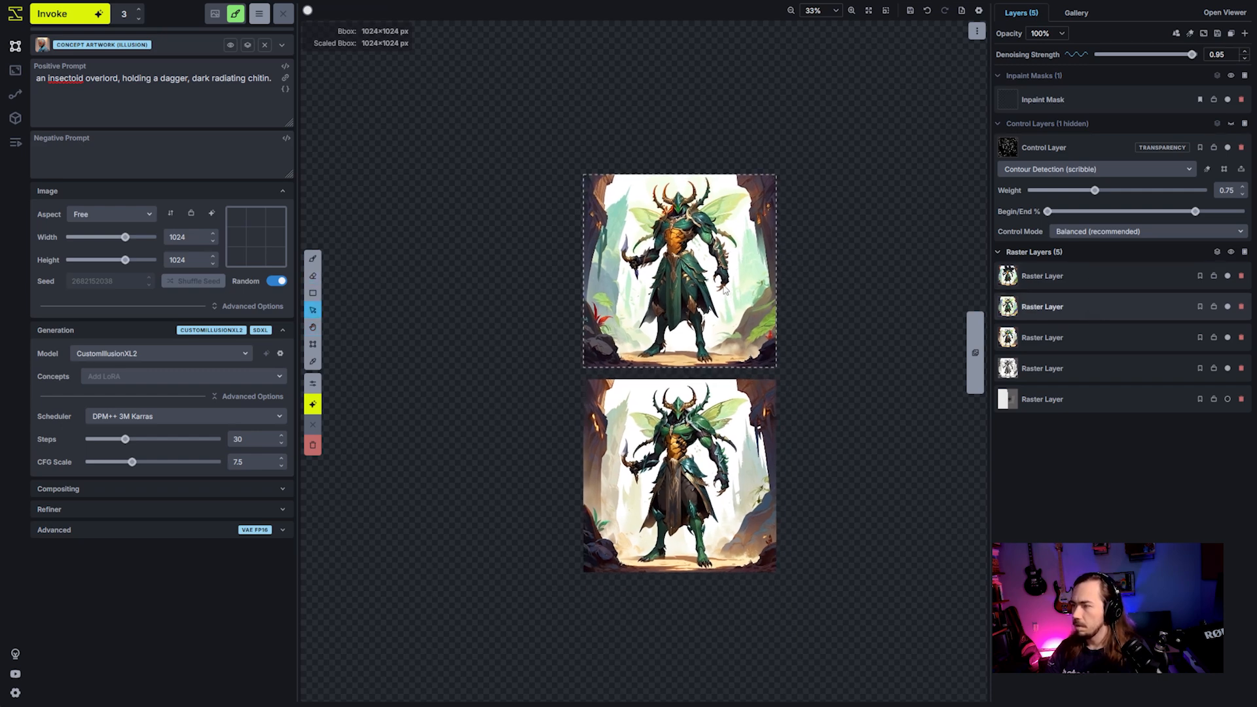
{"action": "left_click_drag", "start_coordinate": [737, 295], "coordinate": [942, 500]}
{"action": "left_click", "coordinate": [1062, 285]}
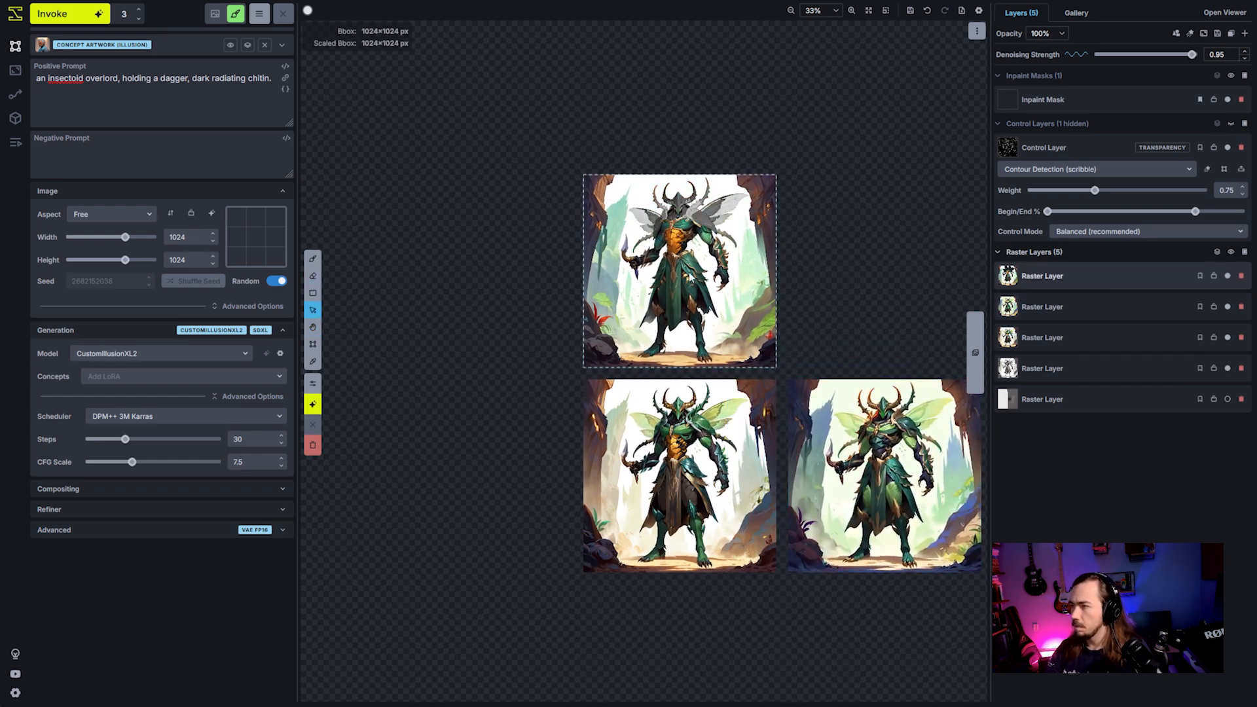
{"action": "left_click_drag", "start_coordinate": [714, 288], "coordinate": [919, 492]}
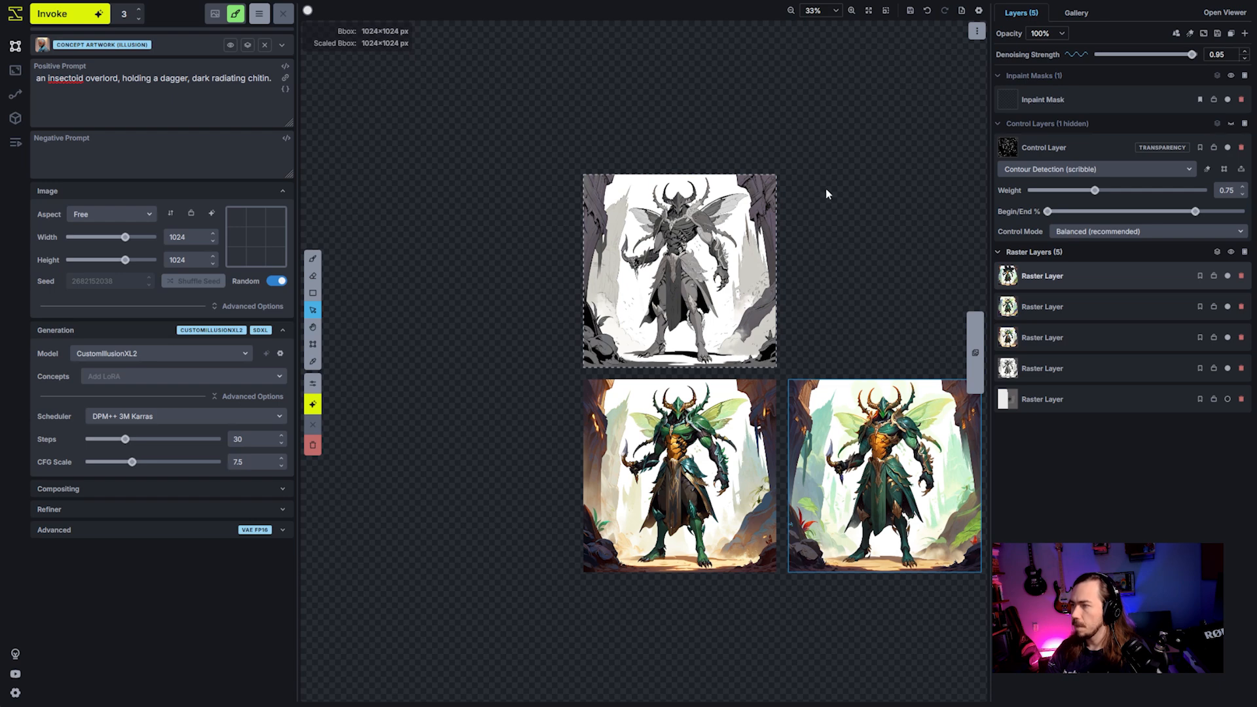
- Show the control layers again over the grayscale image
{"action": "left_click_drag", "start_coordinate": [825, 189], "coordinate": [867, 282]}
{"action": "scroll", "coordinate": [859, 290], "scroll_direction": "up", "scroll_amount": 6}
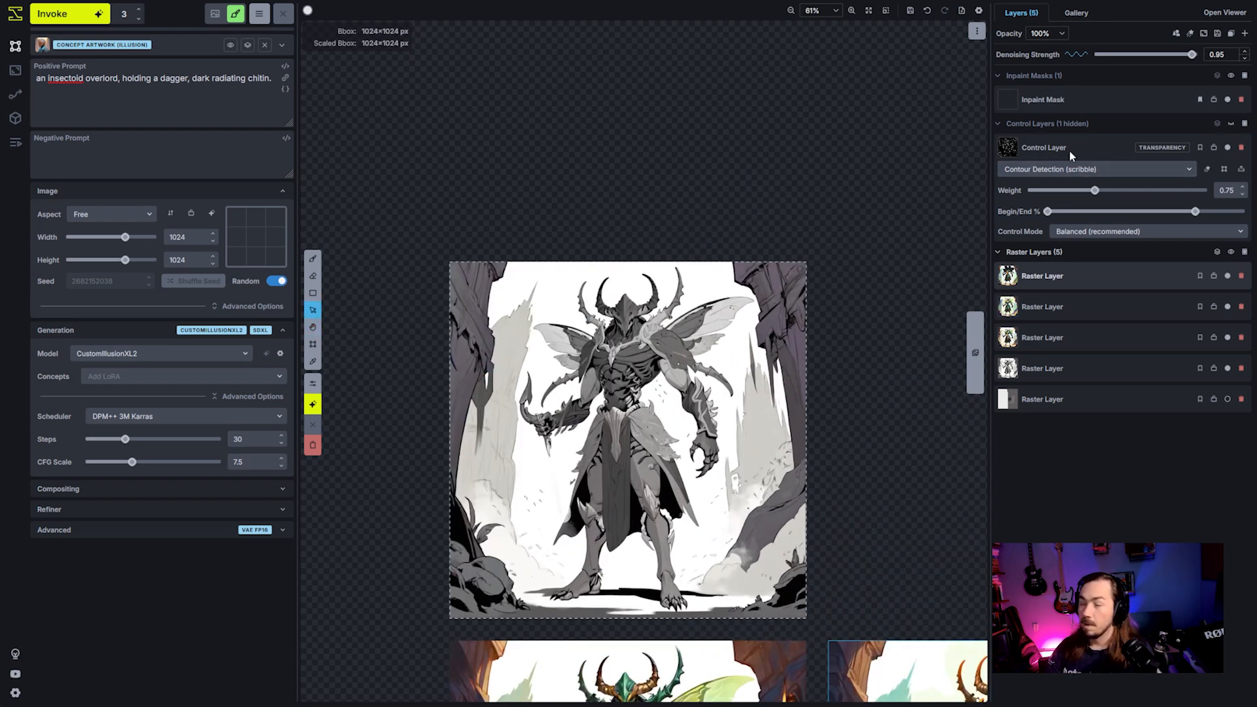
{"action": "left_click", "coordinate": [1232, 124]}
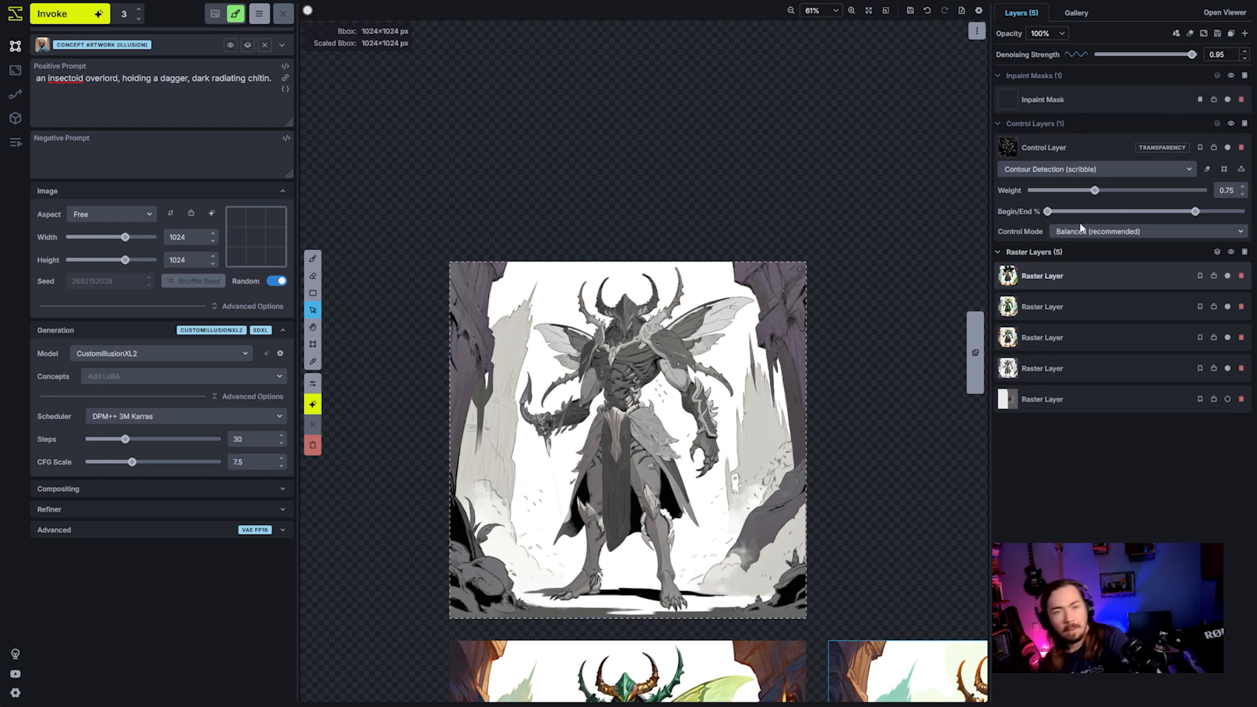
{"action": "mouse_move", "coordinate": [1081, 222]}
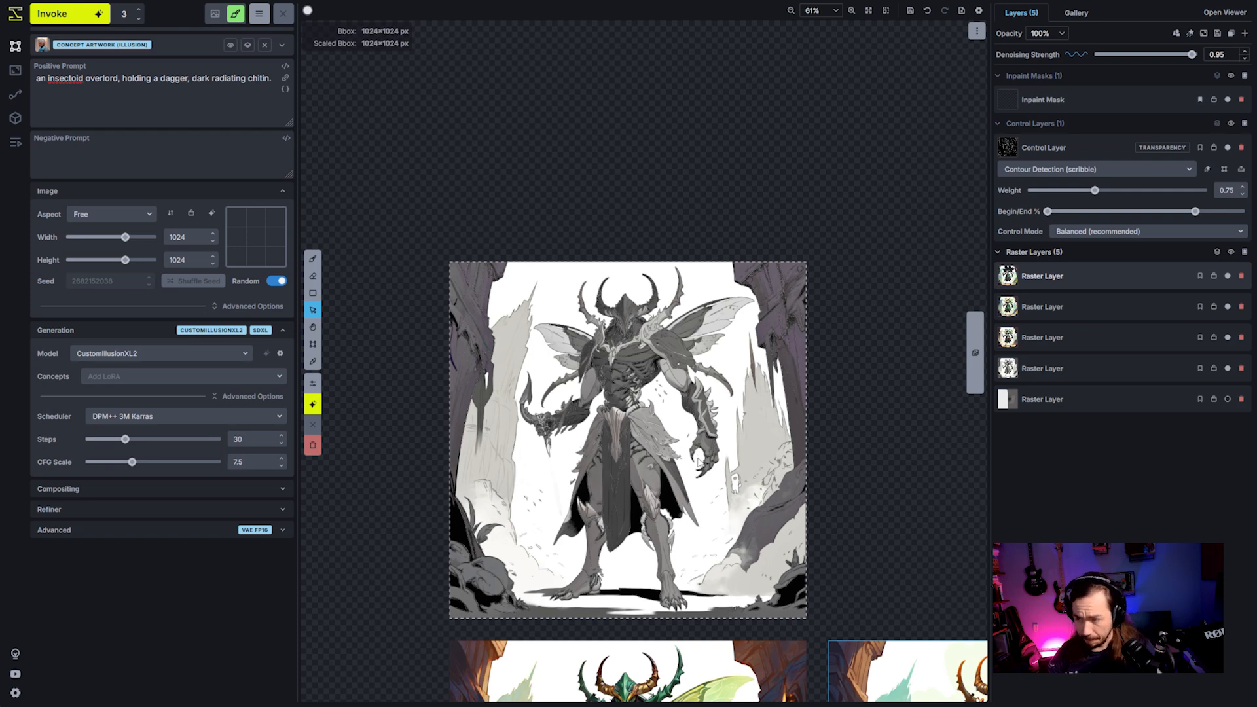
- Append "red armor." to the positive prompt, set the number of generations to 1 and generate an image
{"action": "left_click", "coordinate": [282, 110]}
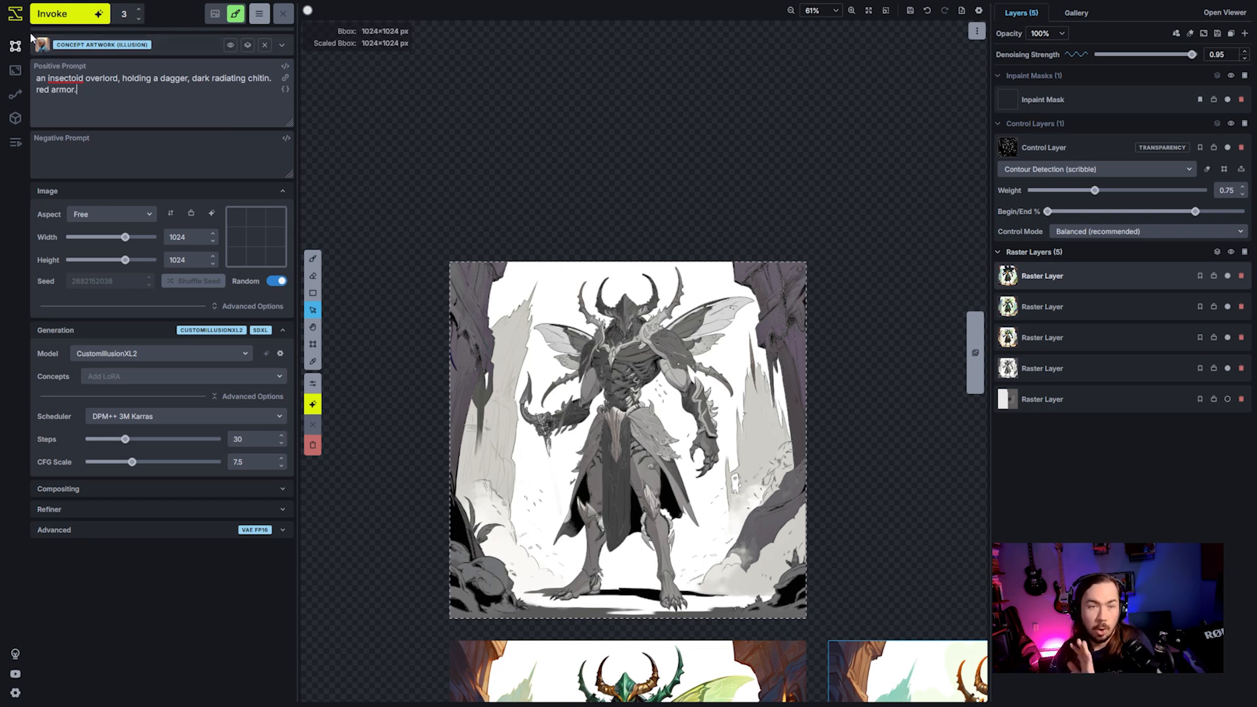
{"action": "left_click", "coordinate": [138, 18]}
{"action": "left_click", "coordinate": [139, 17]}
{"action": "left_click", "coordinate": [88, 19]}
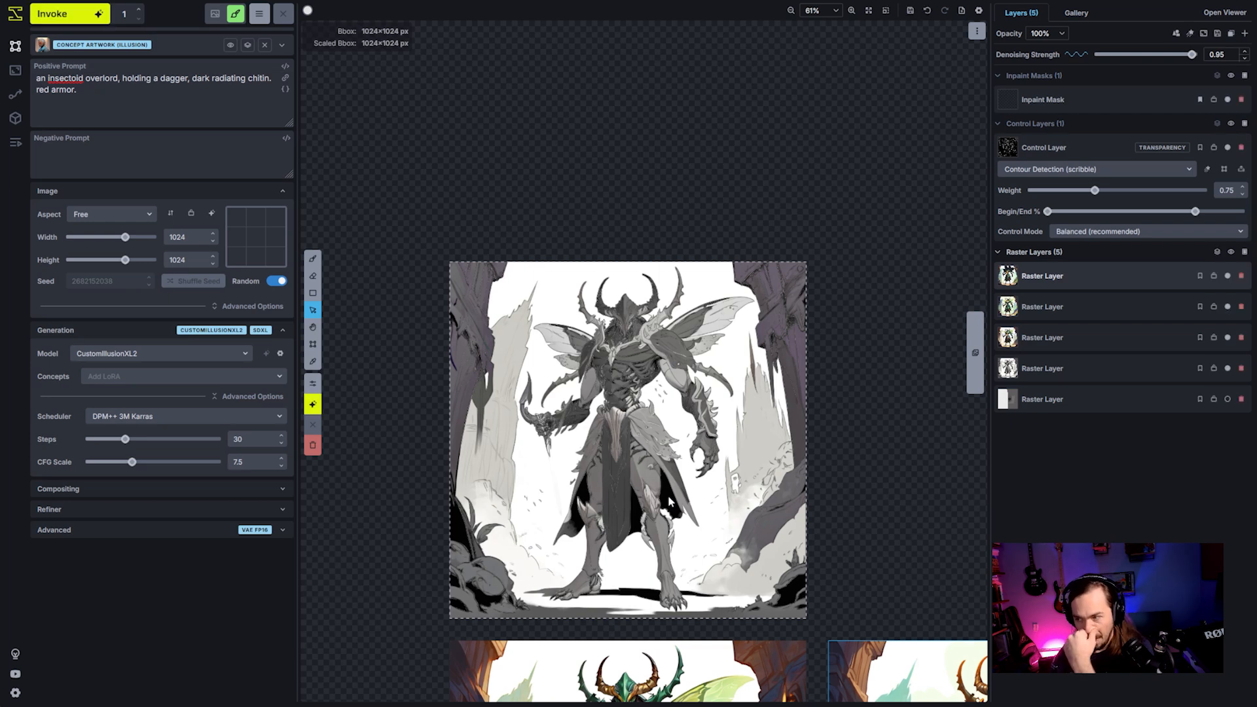
{"action": "scroll", "coordinate": [708, 570], "scroll_direction": "up", "scroll_amount": 5}
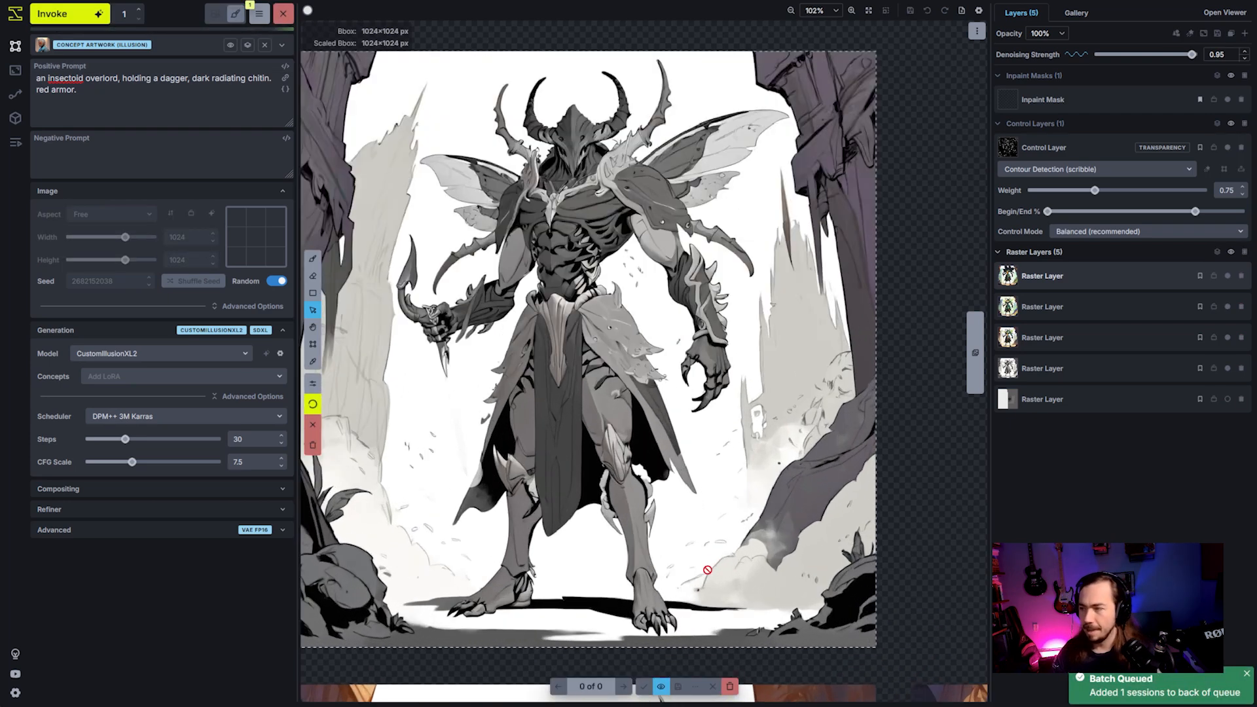
{"action": "scroll", "coordinate": [730, 460], "scroll_direction": "down", "scroll_amount": 1}
{"action": "left_click_drag", "start_coordinate": [755, 471], "coordinate": [782, 462]}
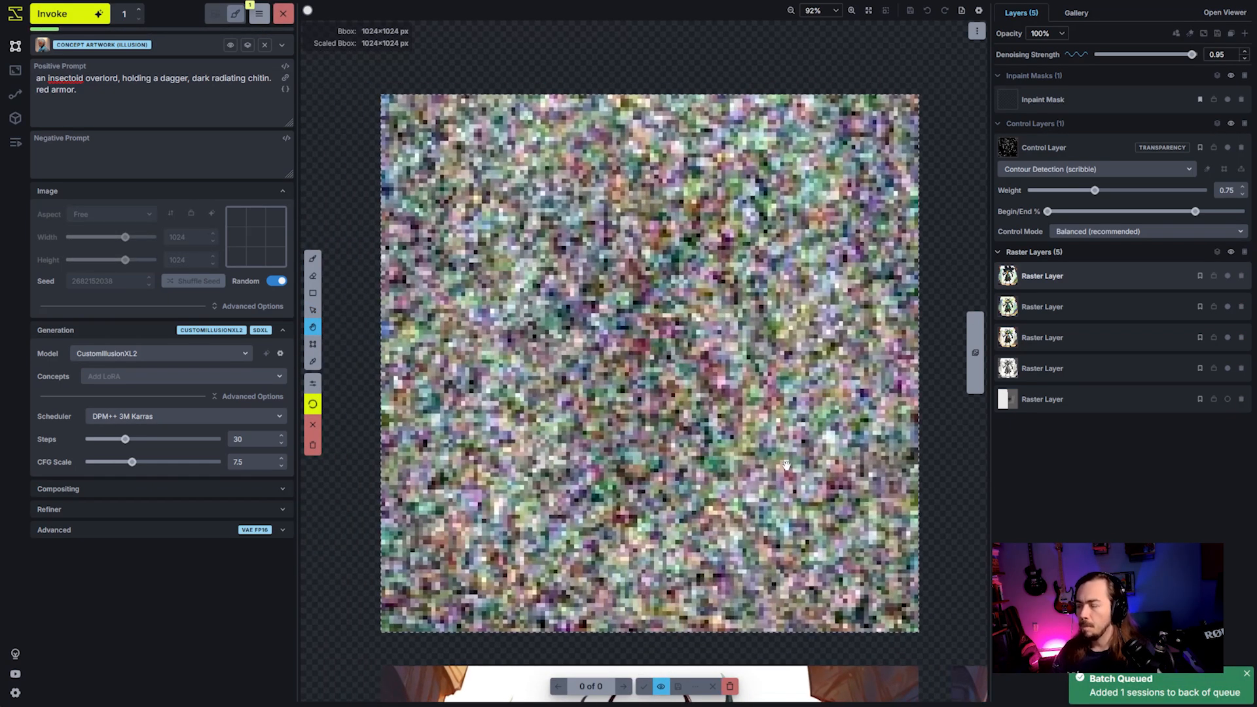
{"action": "key", "text": "v"}
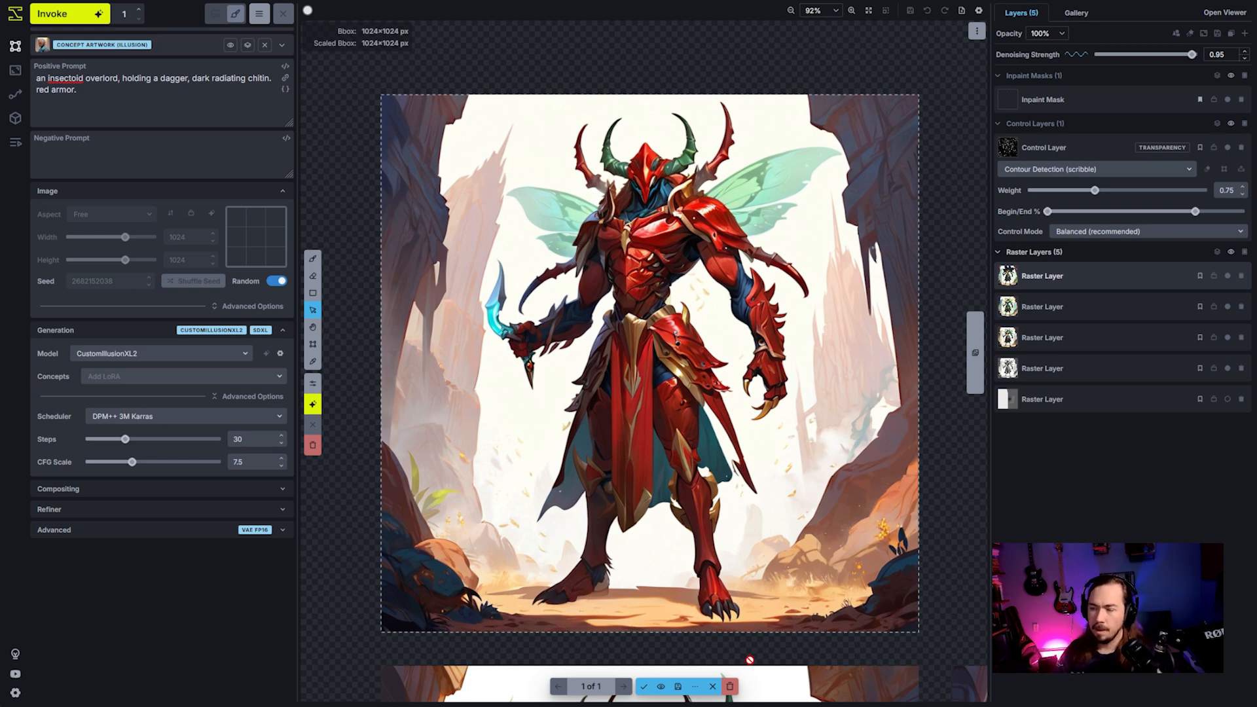
- Discard the generated image and add a regional guidance layer with the prompt "red"
{"action": "left_click", "coordinate": [730, 687]}
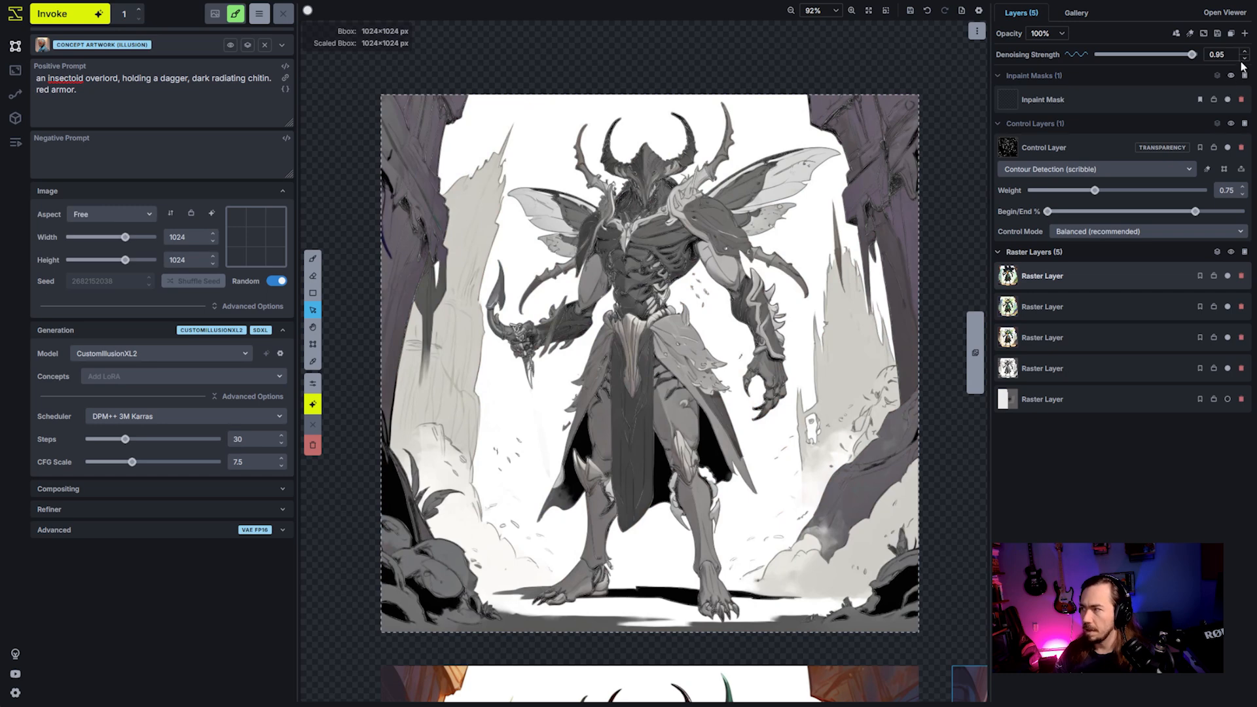
{"action": "left_click", "coordinate": [1245, 36]}
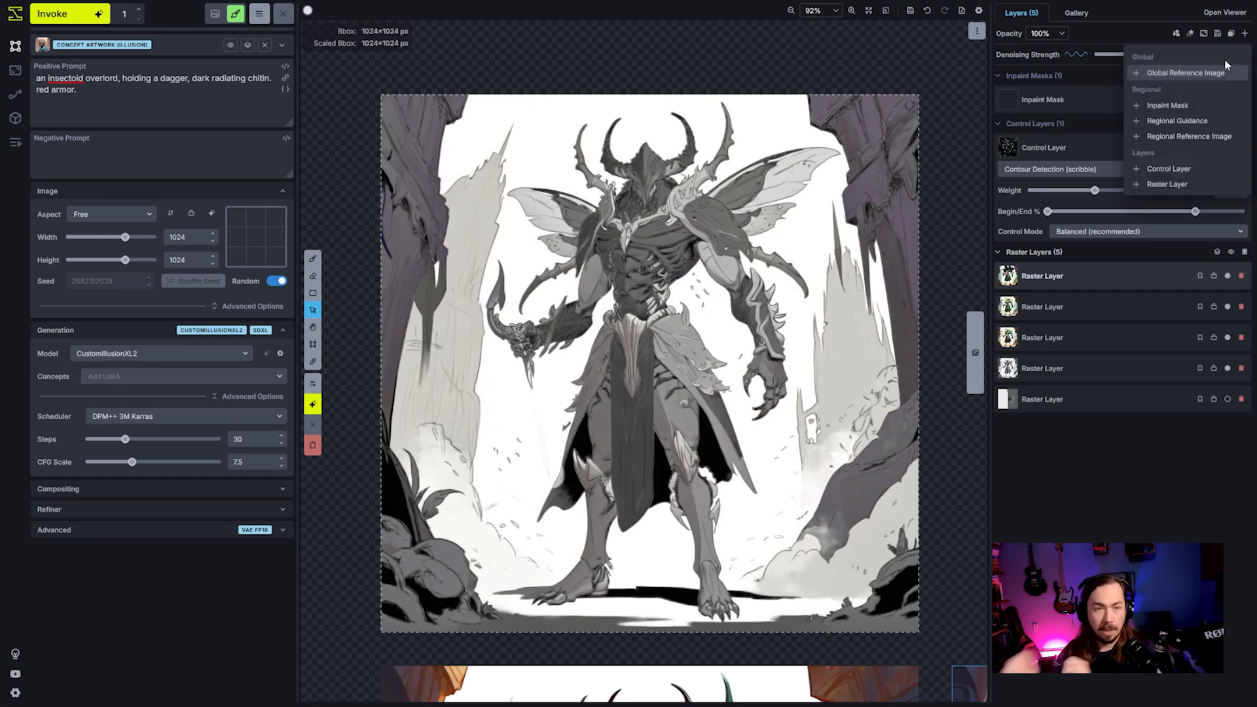
{"action": "left_click", "coordinate": [1177, 120]}
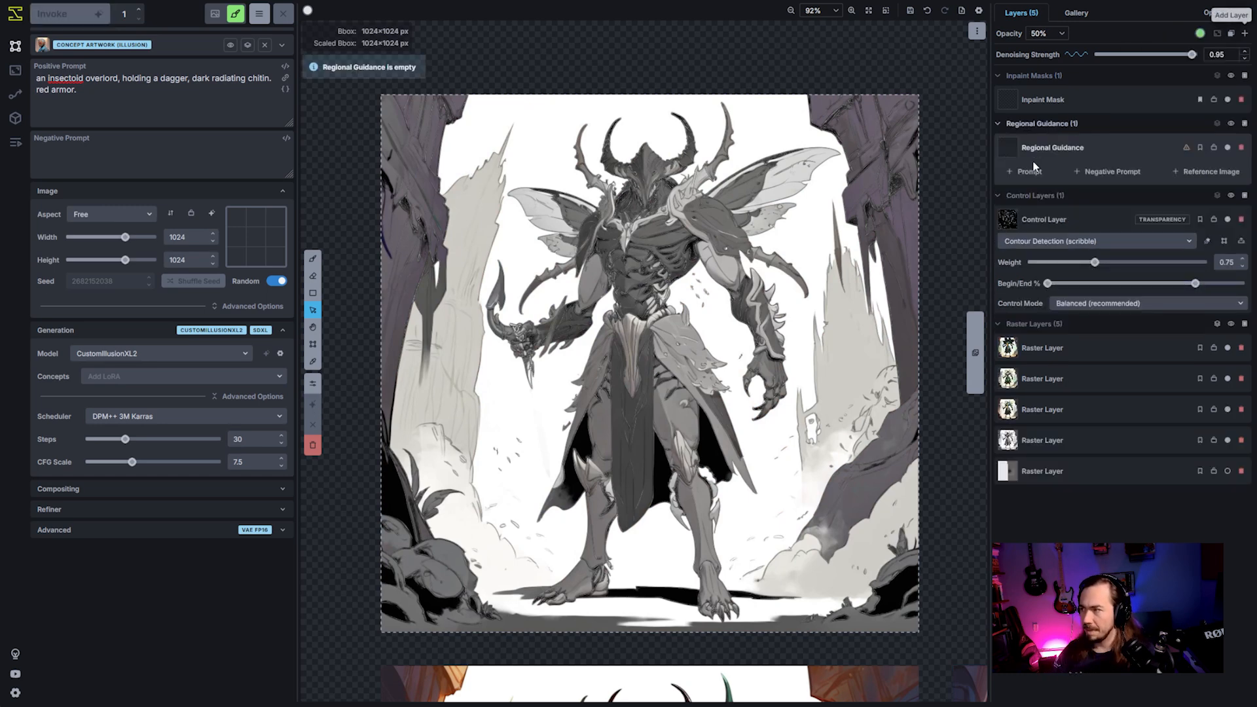
{"action": "left_click", "coordinate": [1034, 172]}
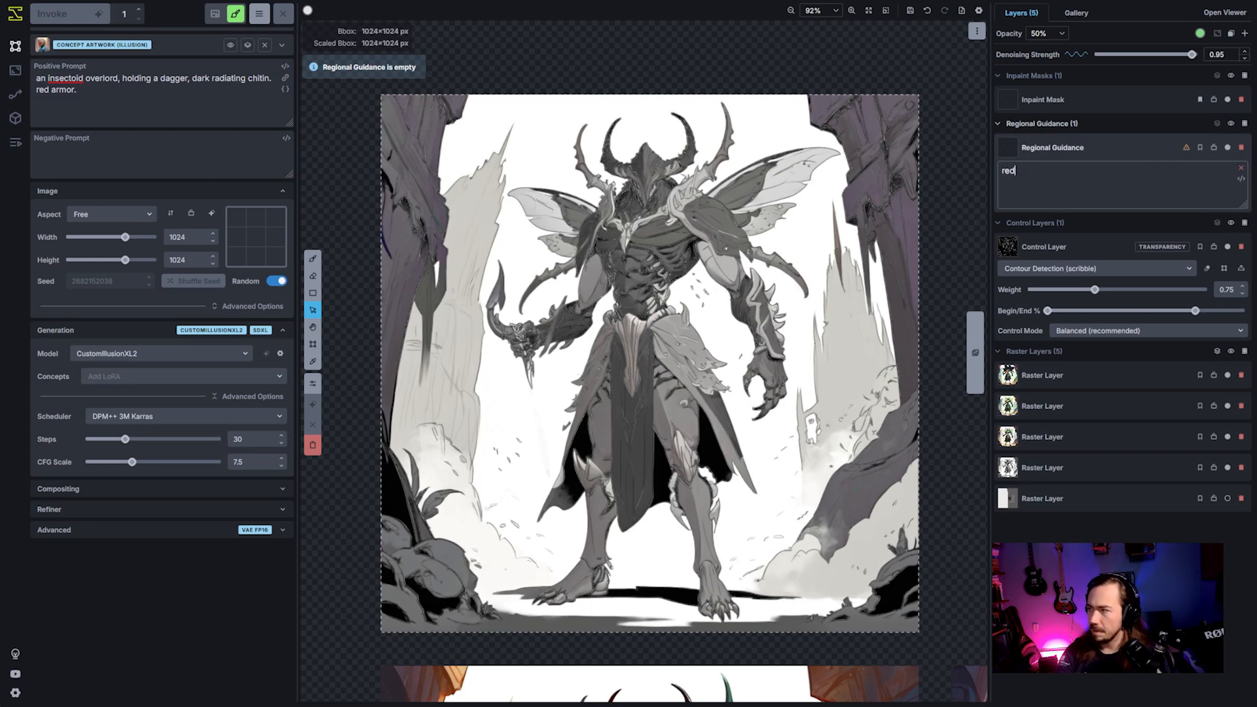
- Add a second regional guidance layer with the prompt "green"
{"action": "left_click", "coordinate": [1245, 124]}
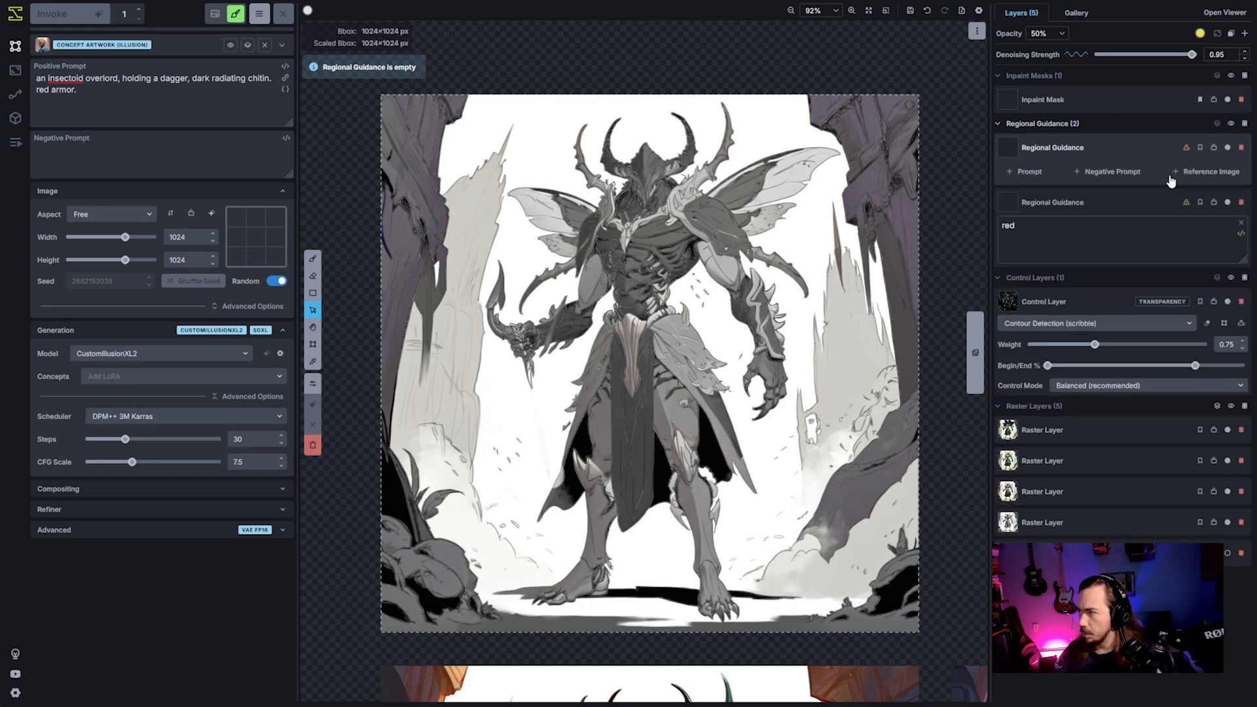
{"action": "left_click", "coordinate": [1030, 173]}
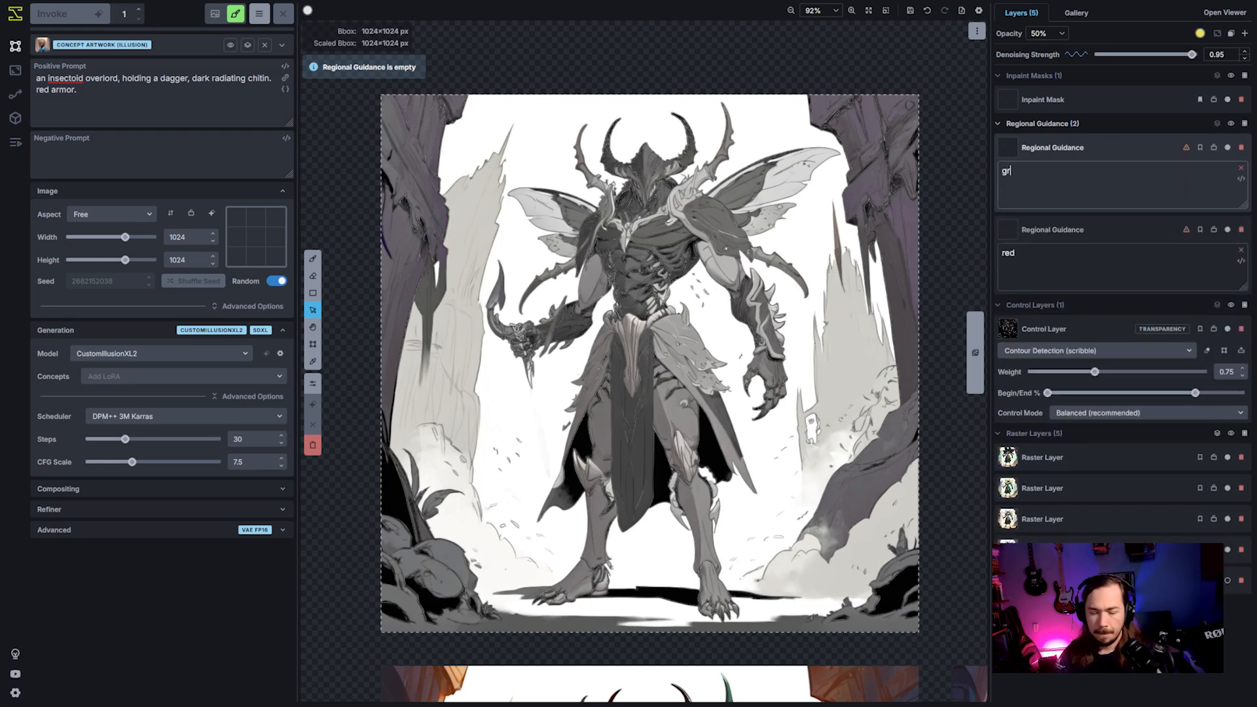
{"action": "left_click", "coordinate": [1130, 249]}
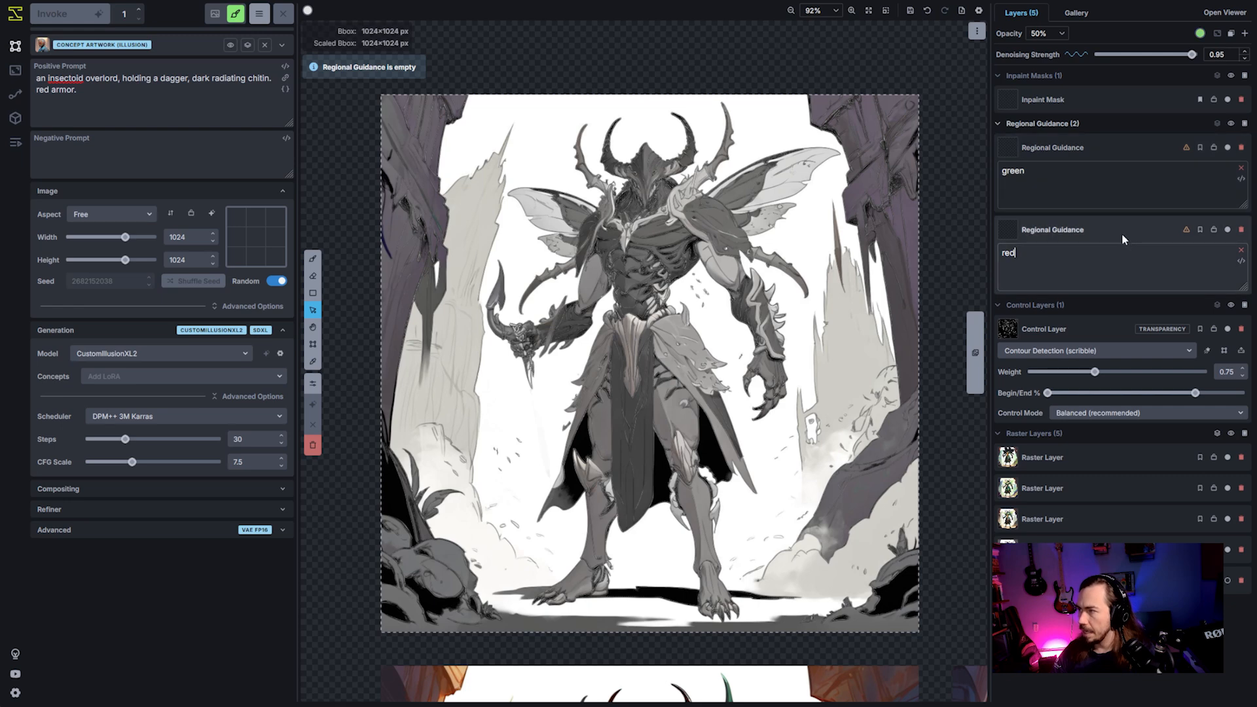
- Set the overlay of the "green" regional guidance layer to red (RGB 255, 90, 94) with the Grid fill style
{"action": "left_click", "coordinate": [1151, 144]}
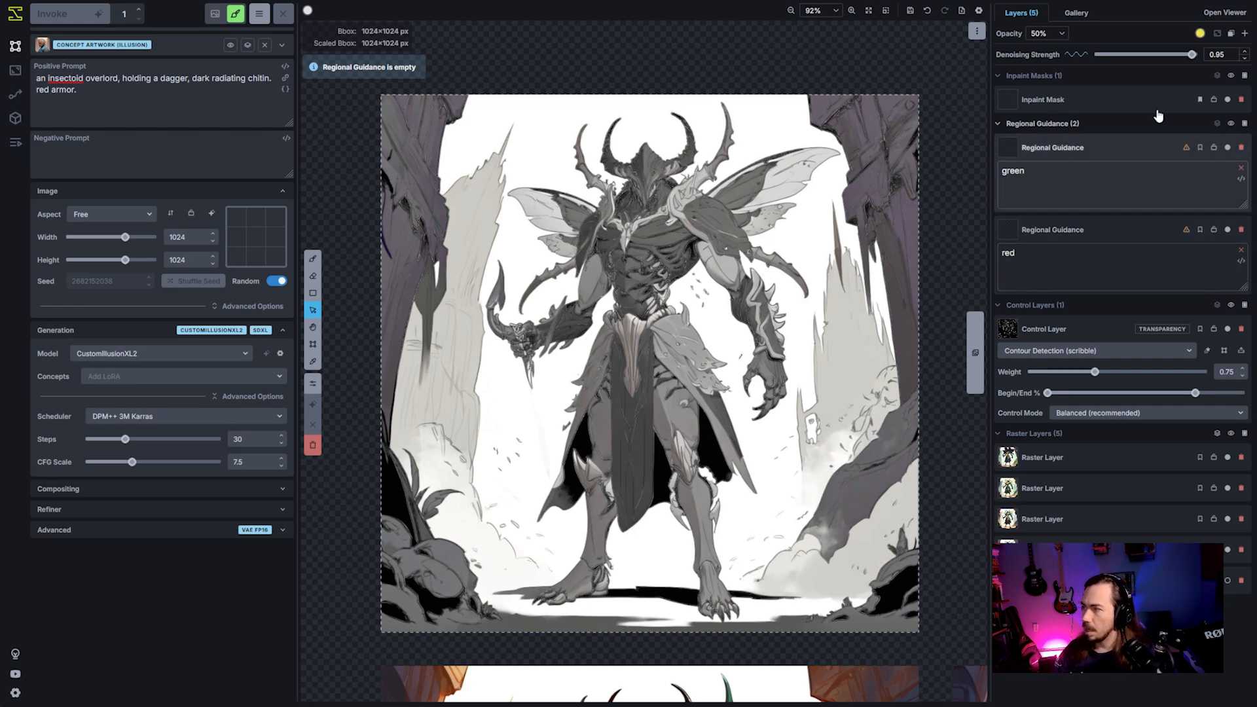
{"action": "left_click", "coordinate": [1200, 34]}
{"action": "left_click_drag", "start_coordinate": [1079, 161], "coordinate": [1053, 159]}
{"action": "left_click", "coordinate": [1101, 202]}
{"action": "left_click", "coordinate": [1129, 223]}
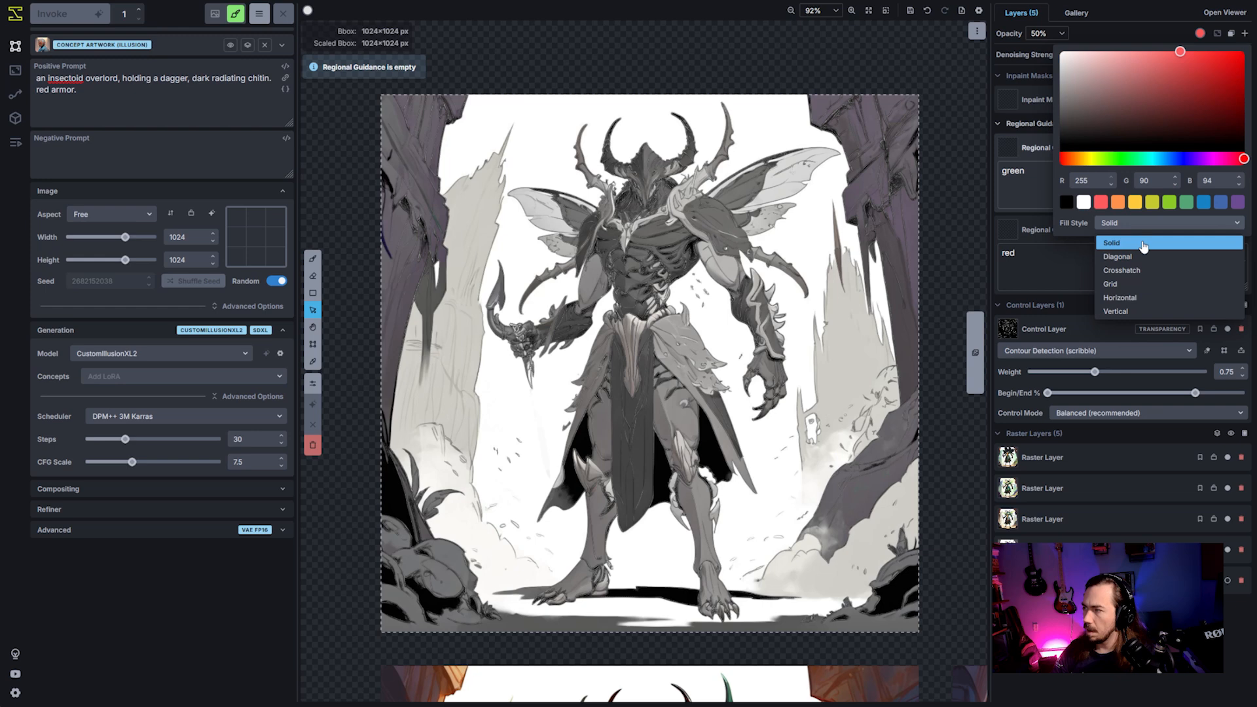
{"action": "left_click", "coordinate": [1153, 287]}
- Set the overlay fill style of the "red" regional guidance layer to Diagonal
{"action": "left_click", "coordinate": [1042, 230]}
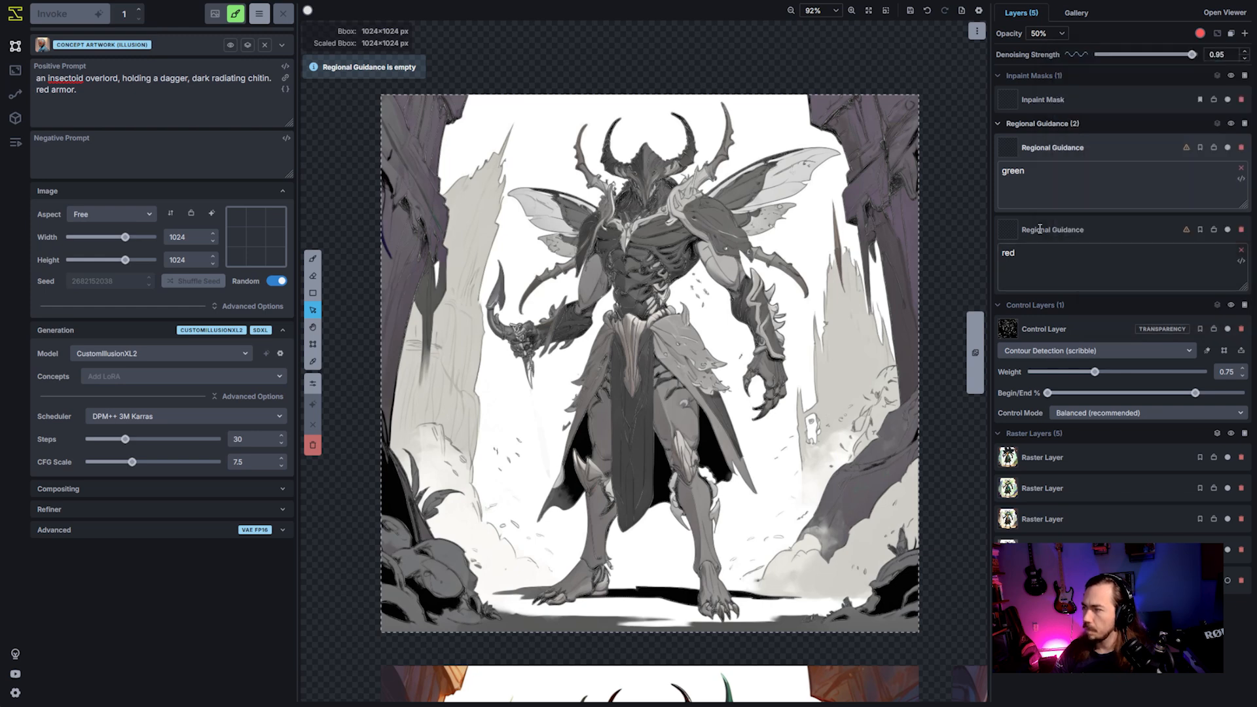
{"action": "left_click", "coordinate": [1199, 35]}
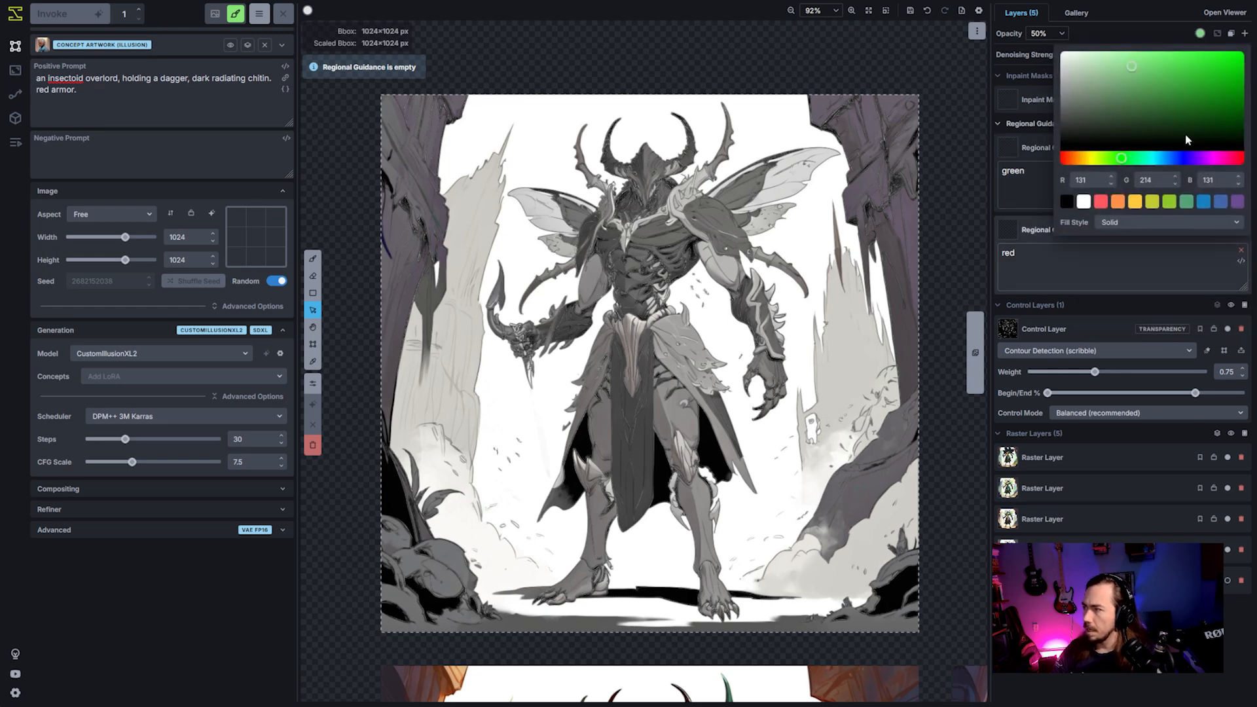
{"action": "left_click", "coordinate": [1117, 222]}
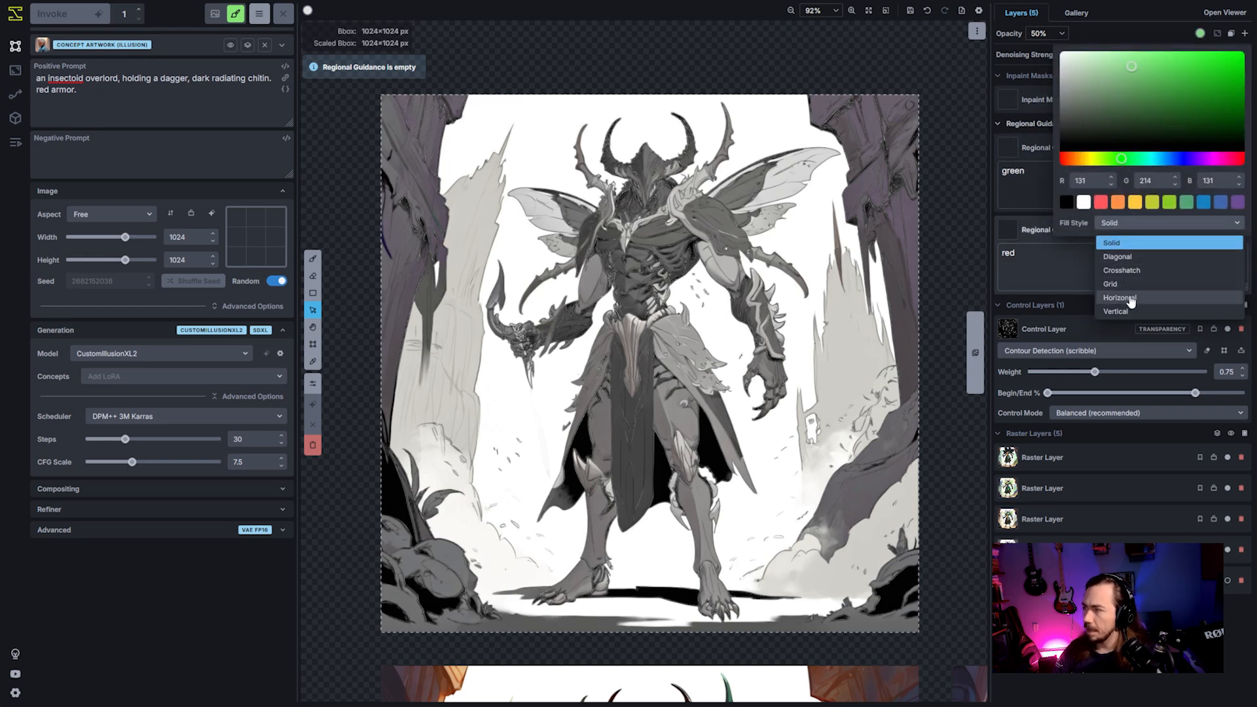
{"action": "left_click", "coordinate": [1137, 256]}
{"action": "left_click", "coordinate": [1042, 232]}
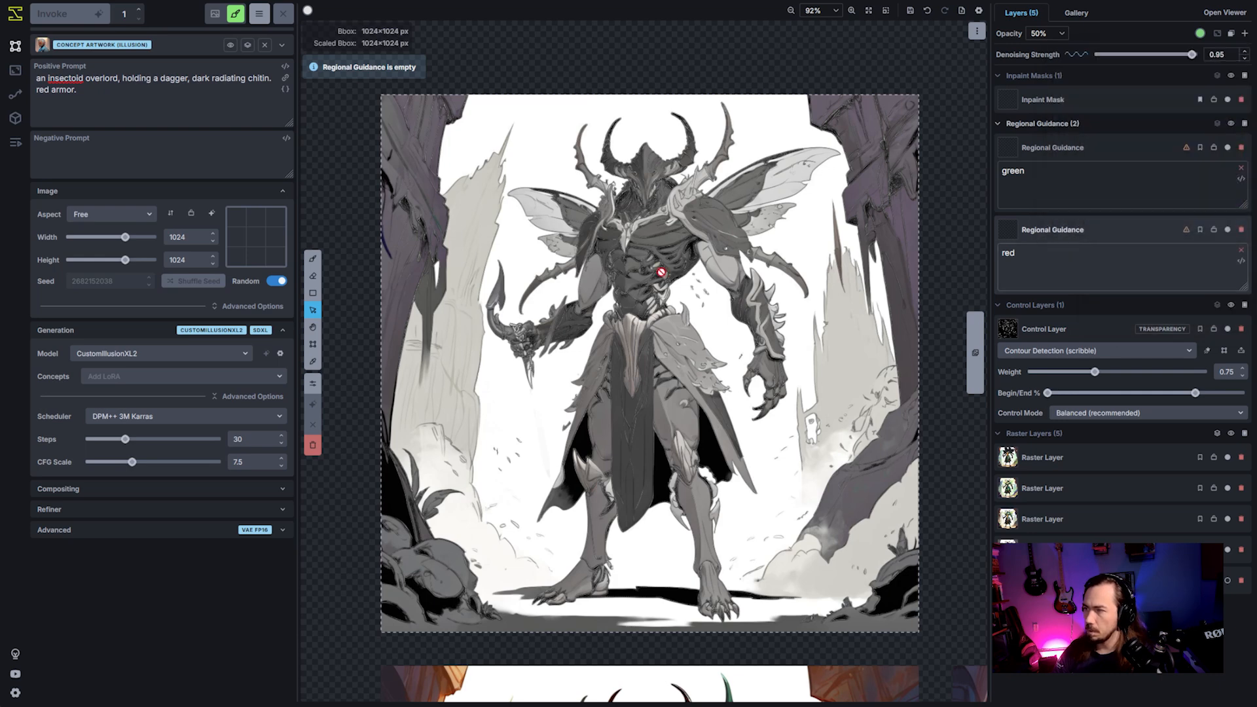
- Paint the "red" region over the character's chest, shoulder armour and both hip plates, using a brush about 52 px wide for the hips
{"action": "key", "text": "b"}
{"action": "scroll", "coordinate": [646, 258], "scroll_direction": "down", "scroll_amount": 20}
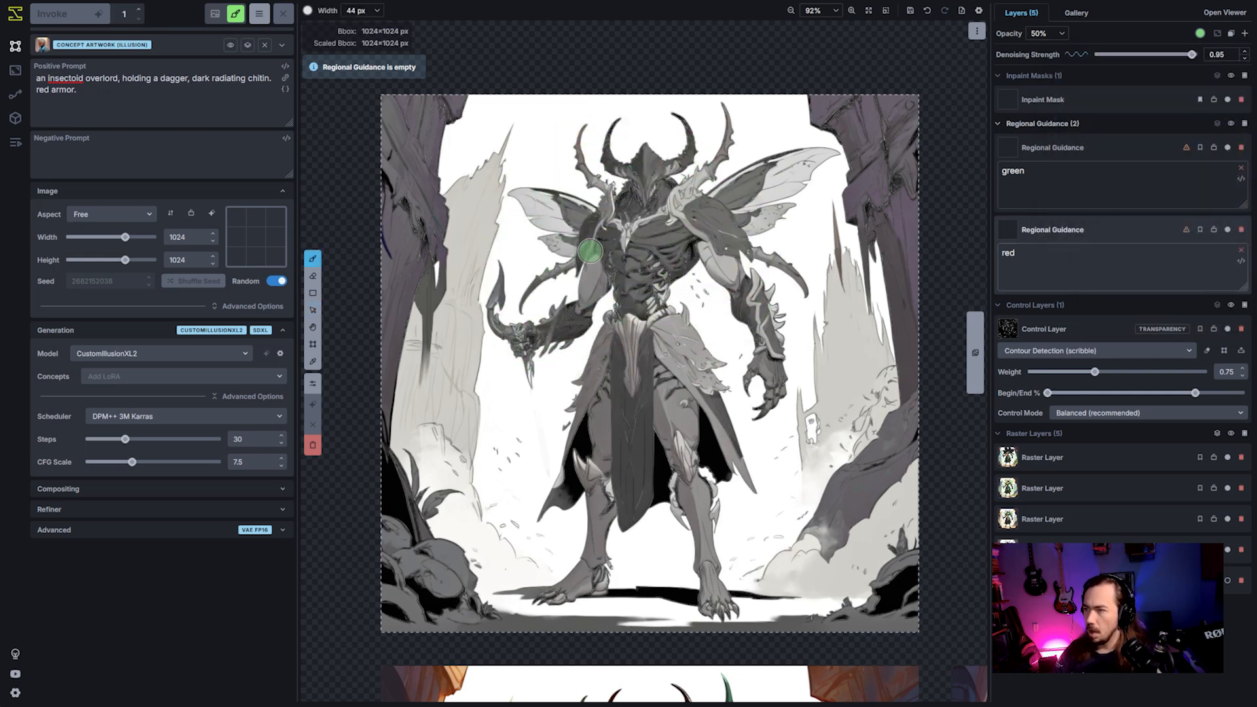
{"action": "mouse_move", "coordinate": [589, 252]}
{"action": "left_mouse_down"}
{"action": "mouse_move", "coordinate": [595, 224]}
{"action": "mouse_move", "coordinate": [645, 300]}
{"action": "mouse_move", "coordinate": [643, 249]}
{"action": "mouse_move", "coordinate": [674, 260]}
{"action": "mouse_move", "coordinate": [687, 236]}
{"action": "mouse_move", "coordinate": [673, 226]}
{"action": "mouse_move", "coordinate": [694, 231]}
{"action": "mouse_move", "coordinate": [700, 209]}
{"action": "mouse_move", "coordinate": [737, 258]}
{"action": "left_mouse_up"}
{"action": "scroll", "coordinate": [619, 254], "scroll_direction": "up", "scroll_amount": 5}
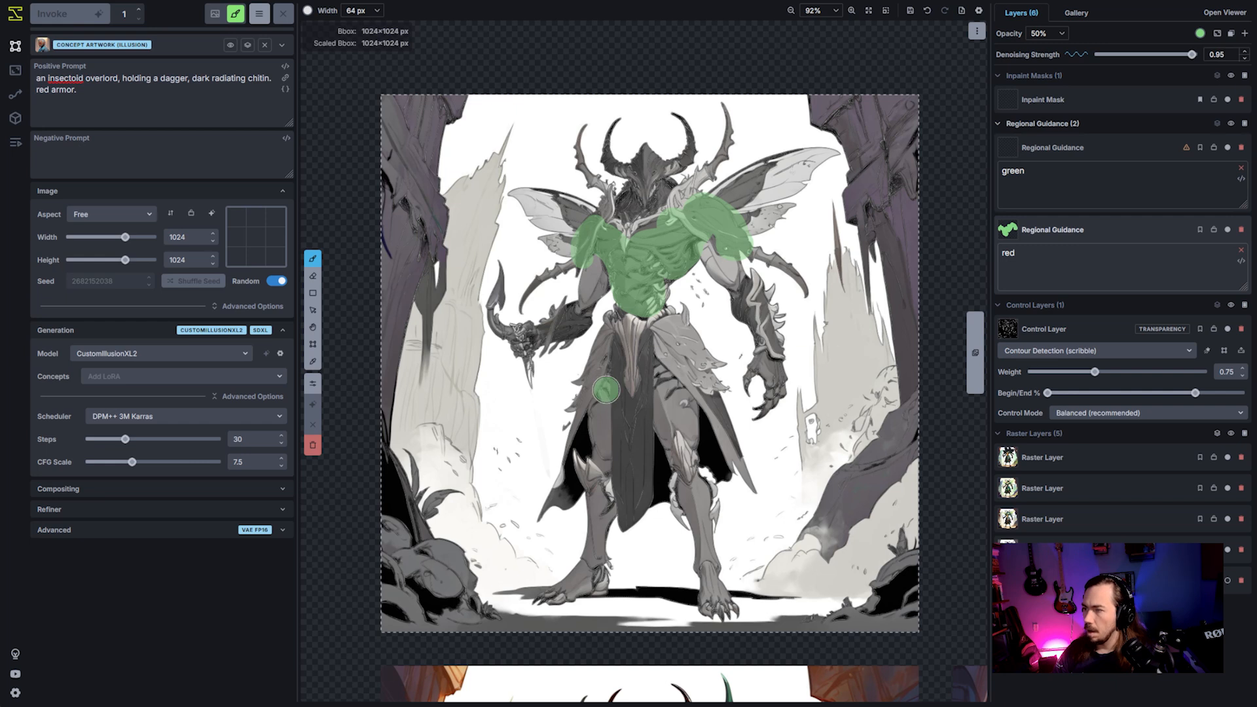
{"action": "scroll", "coordinate": [593, 393], "scroll_direction": "down", "scroll_amount": 3}
{"action": "mouse_move", "coordinate": [588, 401]}
{"action": "left_mouse_down"}
{"action": "mouse_move", "coordinate": [604, 353]}
{"action": "mouse_move", "coordinate": [606, 380]}
{"action": "left_mouse_up"}
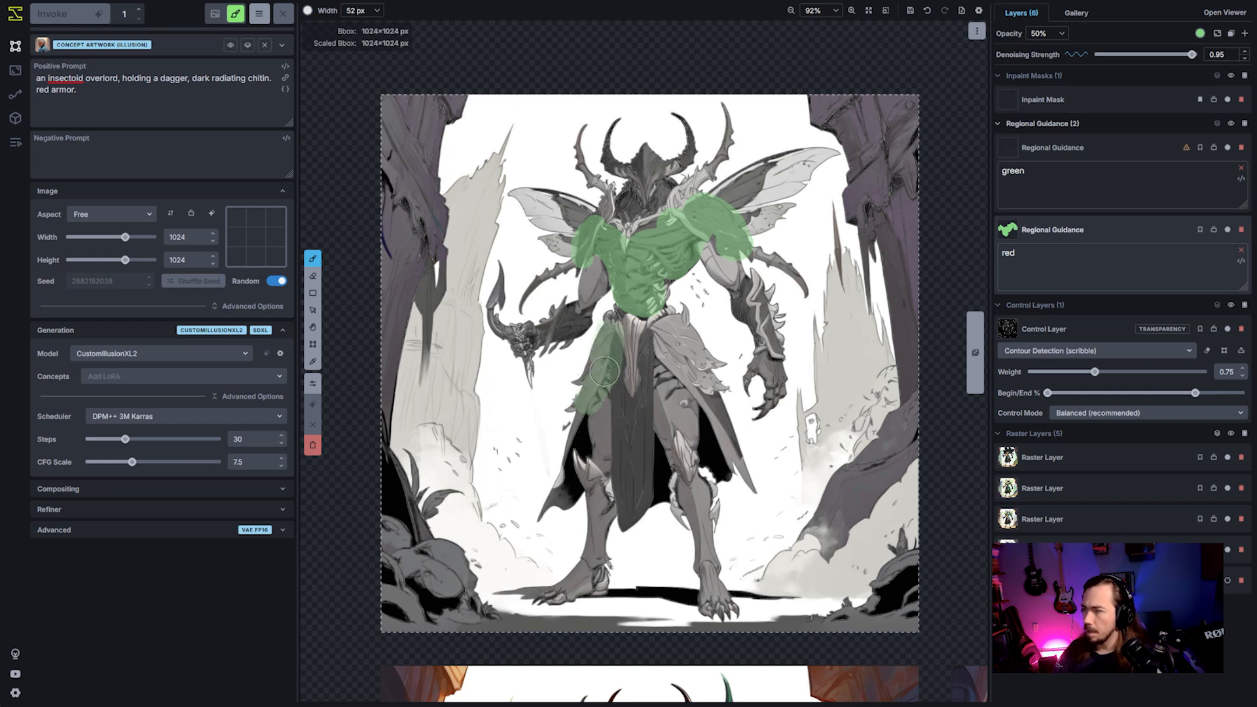
{"action": "mouse_move", "coordinate": [704, 357]}
{"action": "left_mouse_down"}
{"action": "mouse_move", "coordinate": [701, 379]}
{"action": "mouse_move", "coordinate": [668, 337]}
{"action": "left_mouse_up"}
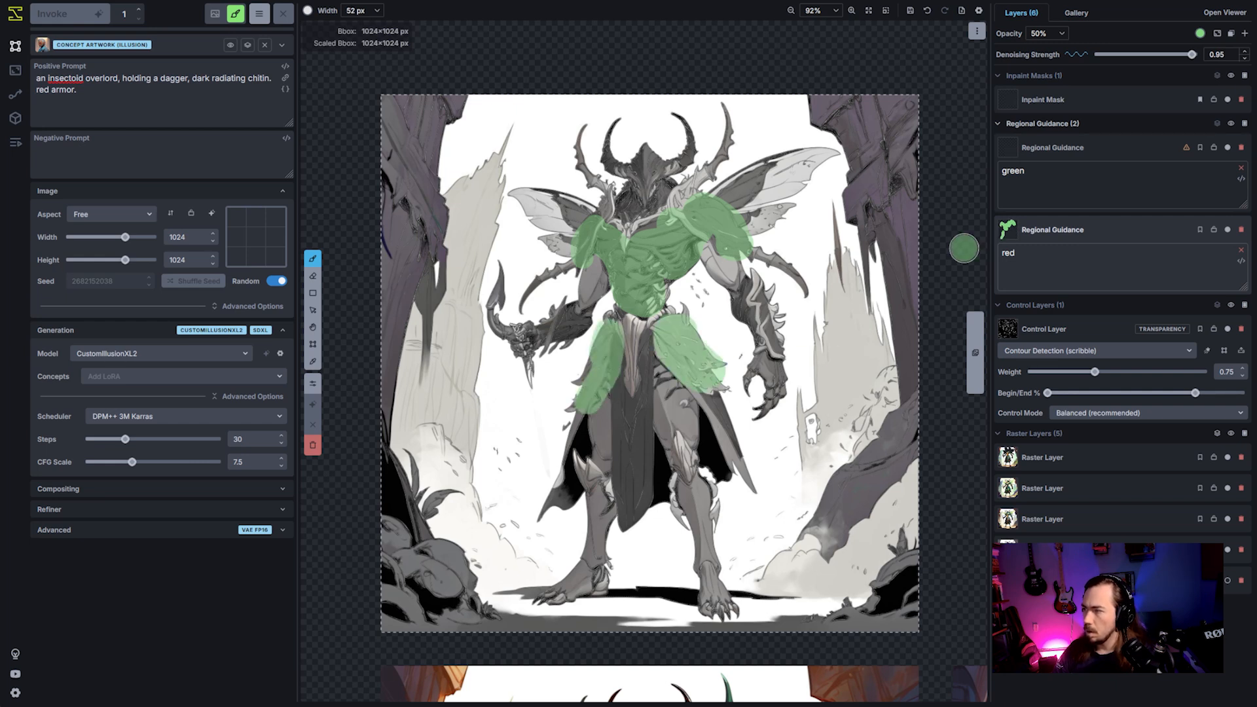
- Paint the "green" region over the character's legs and arms with a brush about 73 px wide
{"action": "left_click", "coordinate": [1091, 137]}
{"action": "scroll", "coordinate": [588, 576], "scroll_direction": "up", "scroll_amount": 3}
{"action": "mouse_move", "coordinate": [588, 577]}
{"action": "left_mouse_down"}
{"action": "mouse_move", "coordinate": [571, 584]}
{"action": "mouse_move", "coordinate": [600, 491]}
{"action": "mouse_move", "coordinate": [601, 416]}
{"action": "left_mouse_up"}
{"action": "mouse_move", "coordinate": [709, 598]}
{"action": "left_mouse_down"}
{"action": "mouse_move", "coordinate": [668, 385]}
{"action": "mouse_move", "coordinate": [704, 400]}
{"action": "left_mouse_up"}
{"action": "left_click_drag", "start_coordinate": [778, 388], "coordinate": [713, 253]}
{"action": "mouse_move", "coordinate": [593, 270]}
{"action": "left_mouse_down"}
{"action": "mouse_move", "coordinate": [553, 339]}
{"action": "mouse_move", "coordinate": [508, 336]}
{"action": "left_mouse_up"}
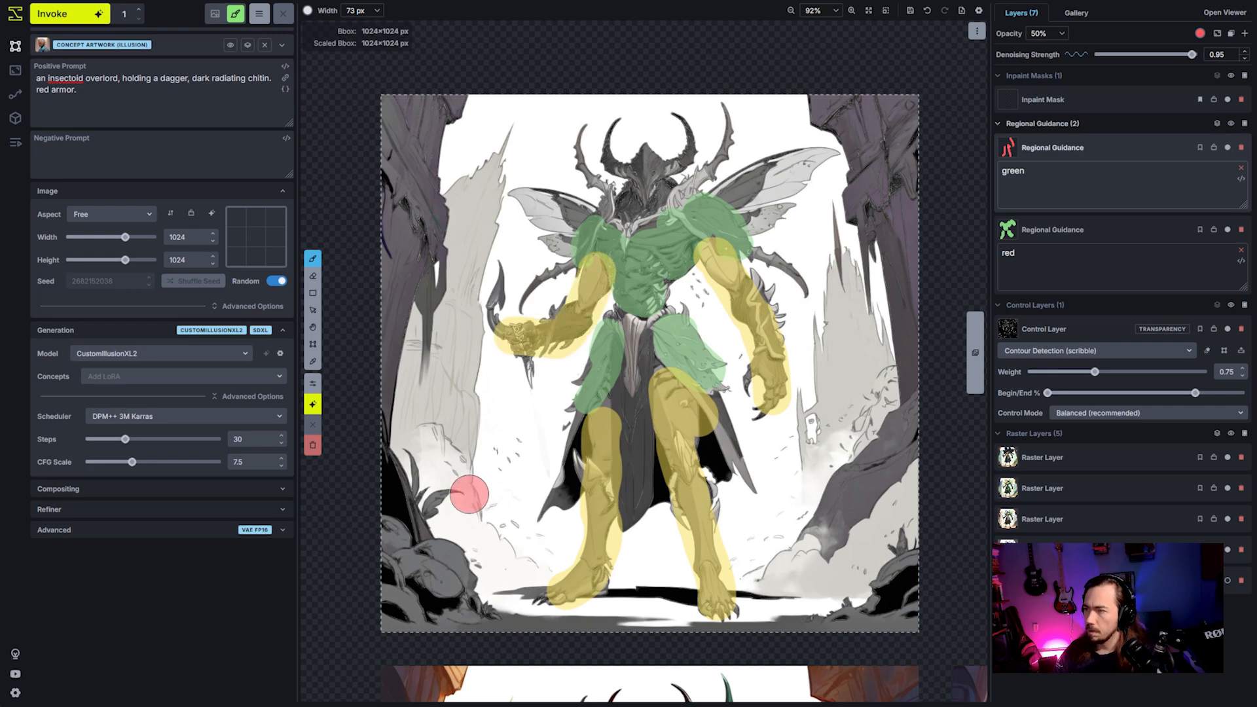
- Generate an image with both painted regions, and another with "red armor." removed from the positive prompt
{"action": "left_click", "coordinate": [65, 14]}
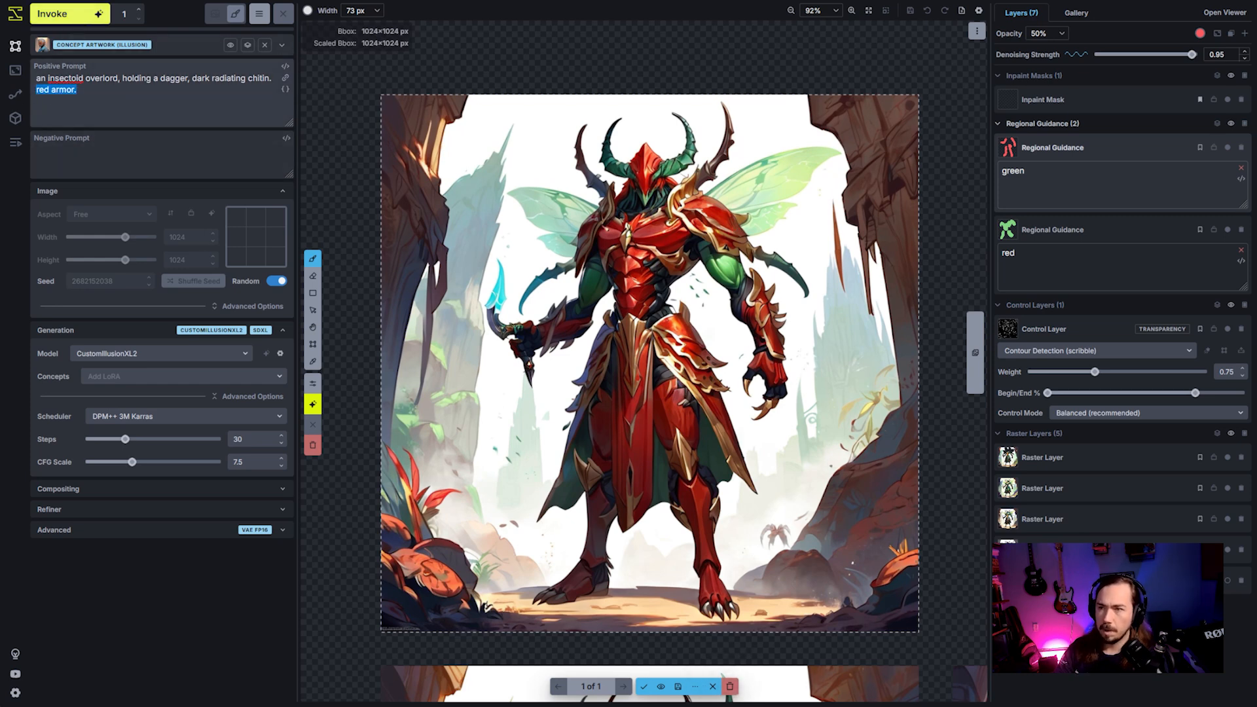
{"action": "key", "text": "BackSpace"}
{"action": "left_click", "coordinate": [59, 14]}
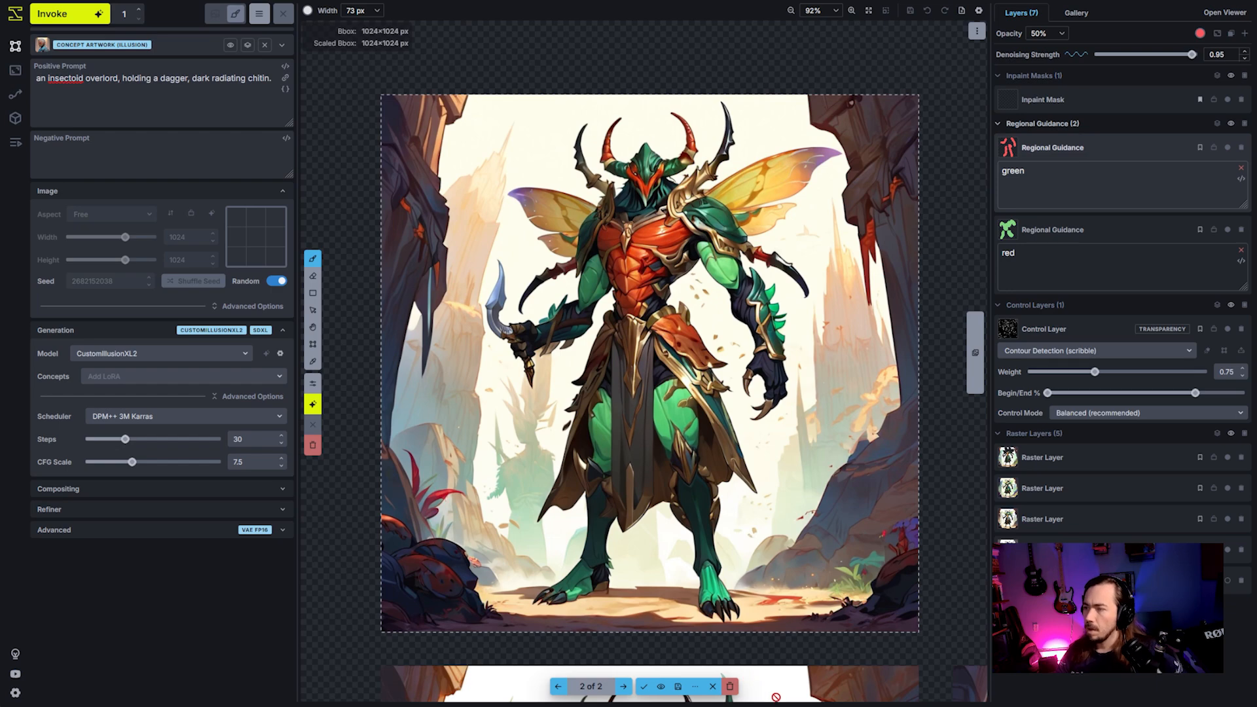
- Discard the generated images and set the overlay colour of the "green" region to blue (RGB 0, 10, 233)
{"action": "left_click", "coordinate": [731, 687]}
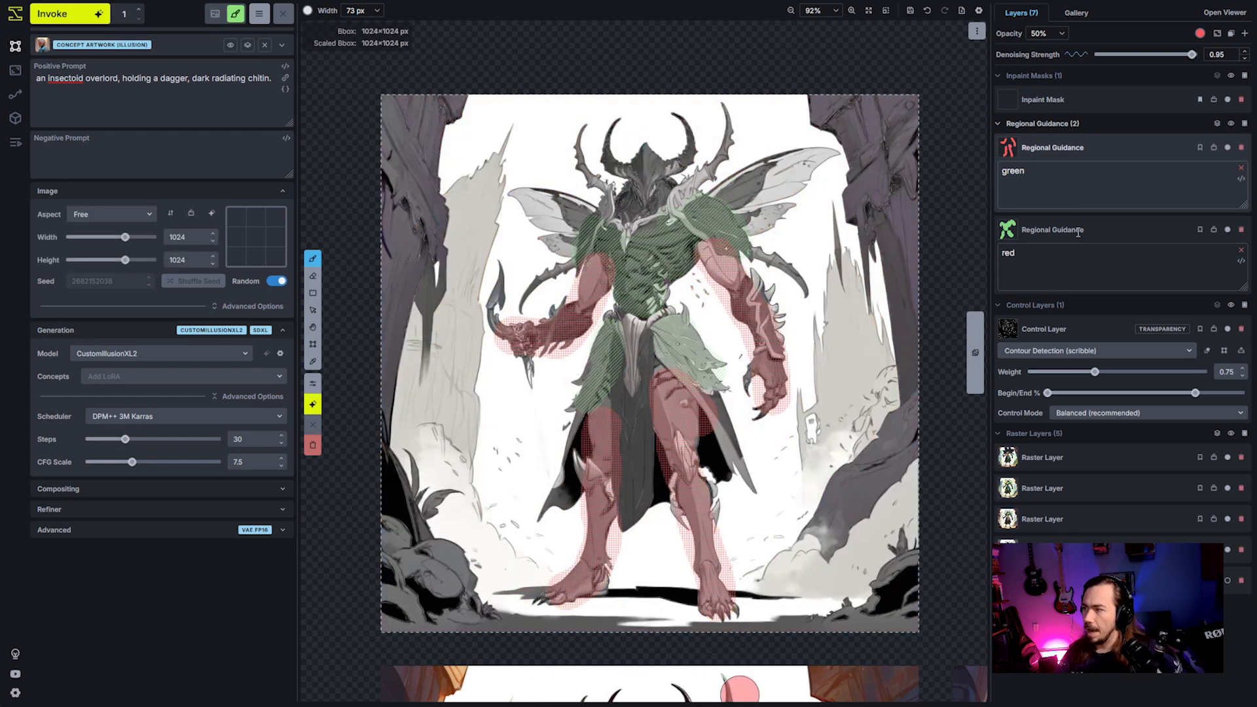
{"action": "scroll", "coordinate": [727, 321], "scroll_direction": "up", "scroll_amount": 4}
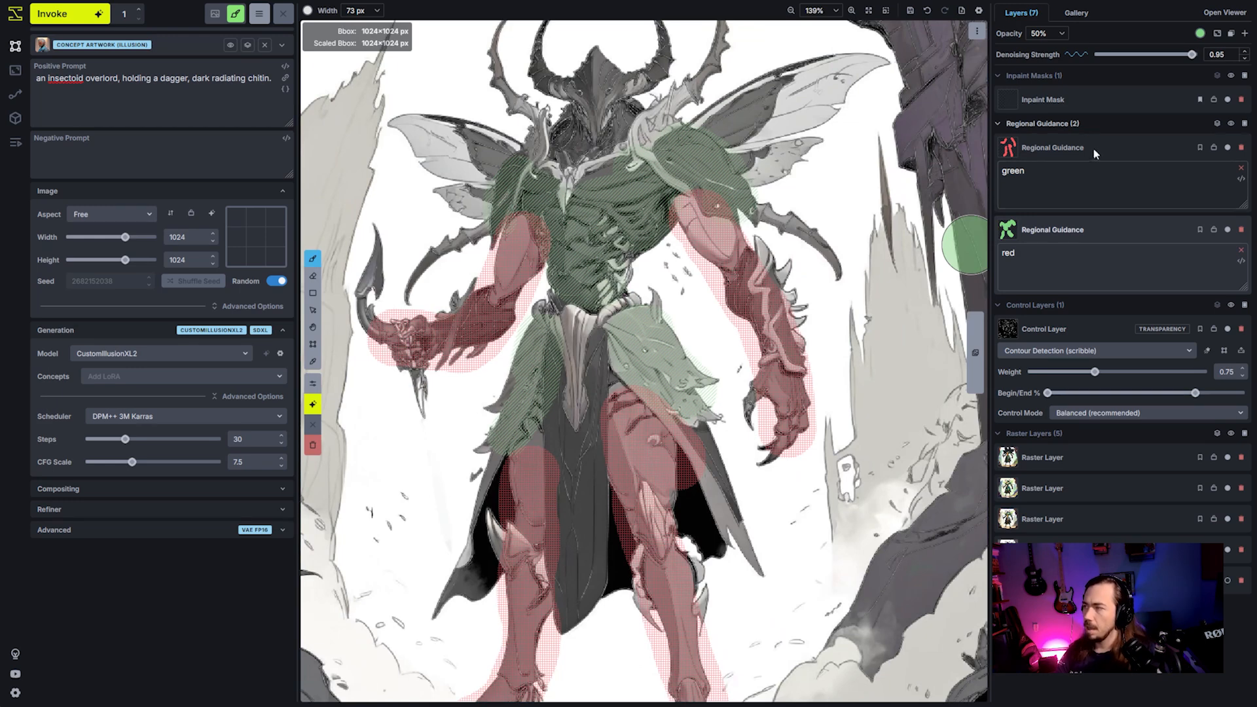
{"action": "left_click", "coordinate": [1096, 148]}
{"action": "left_click", "coordinate": [1199, 34]}
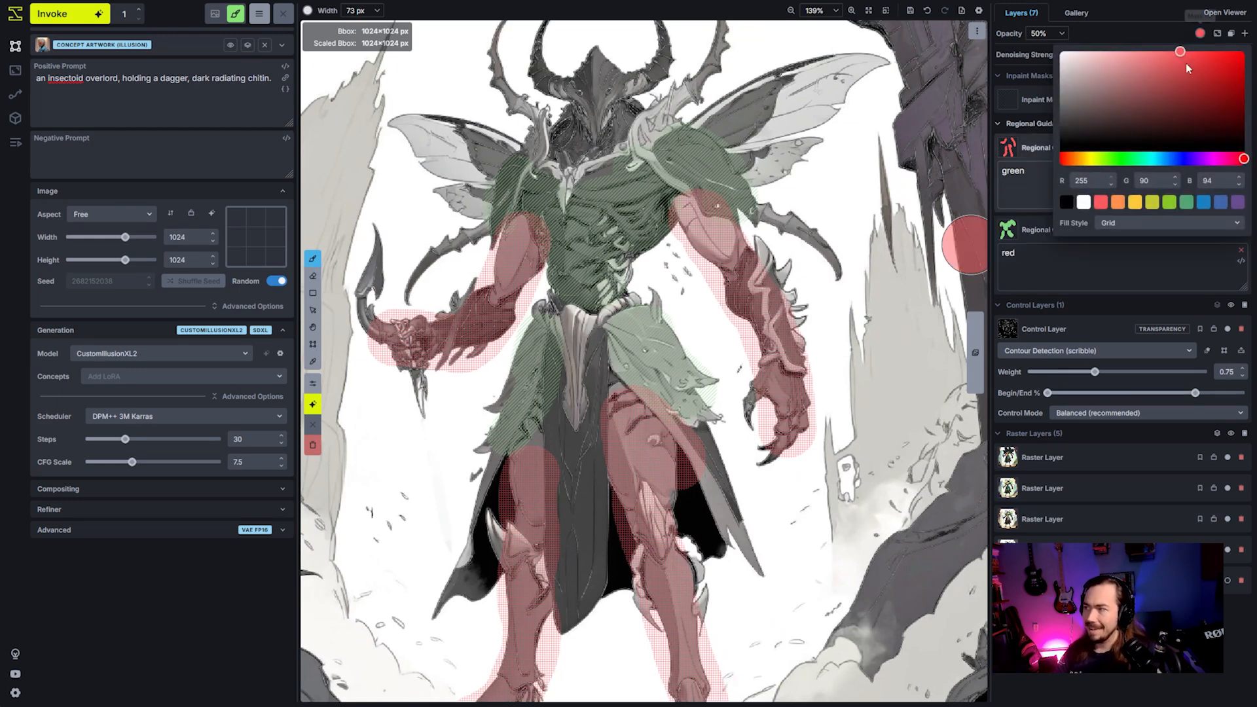
{"action": "left_click", "coordinate": [1182, 159]}
{"action": "left_click", "coordinate": [1244, 59]}
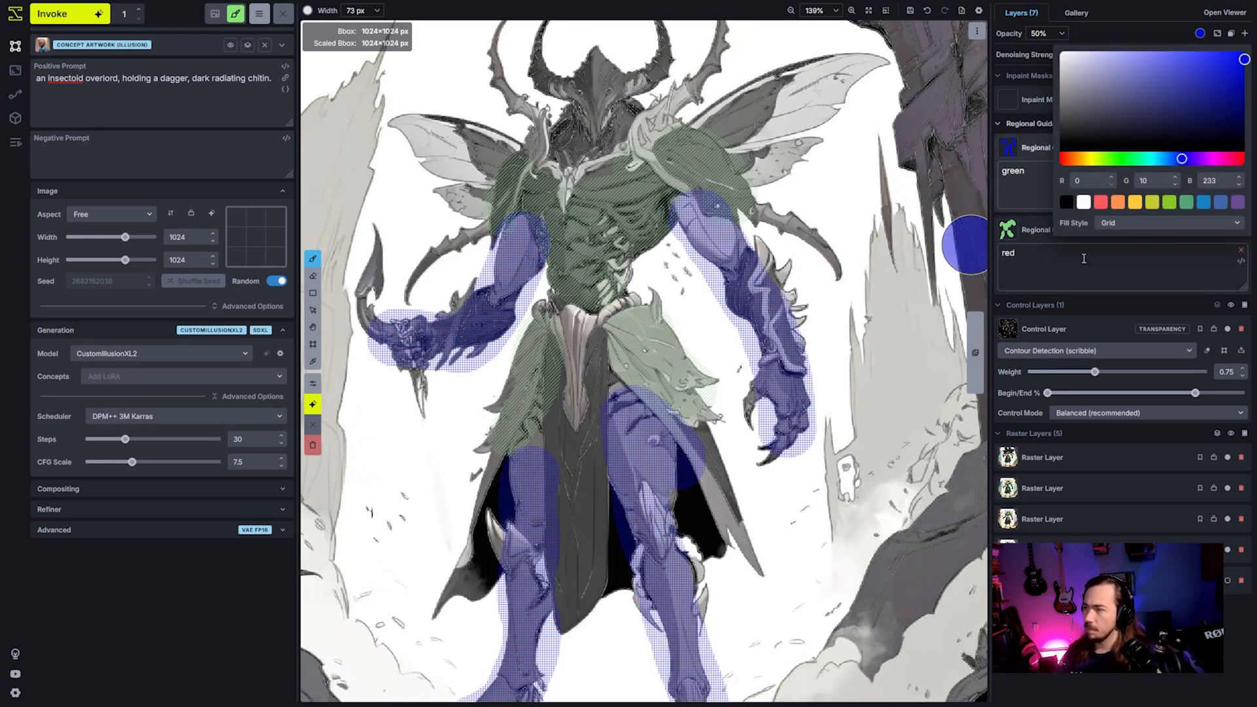
{"action": "left_click", "coordinate": [1095, 140]}
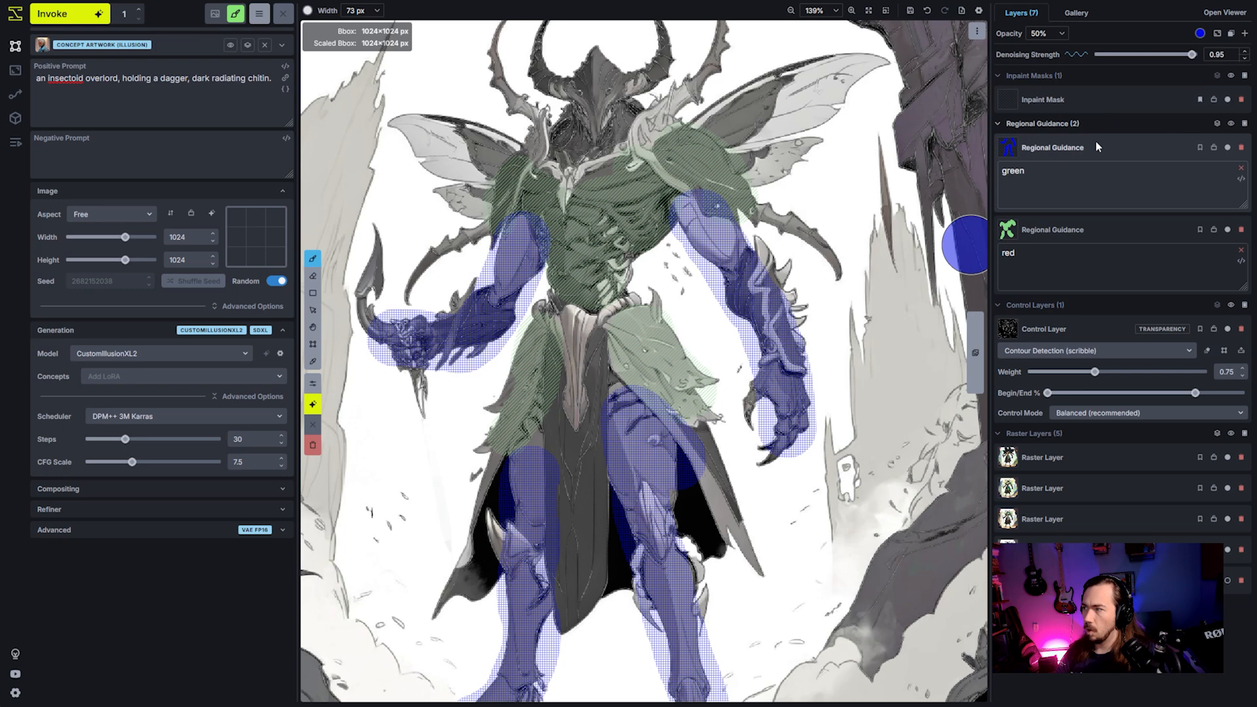
- Try purple as the overlay colour of the "red" region, and settle on turquoise
{"action": "left_click", "coordinate": [1111, 230]}
{"action": "left_click", "coordinate": [1200, 34]}
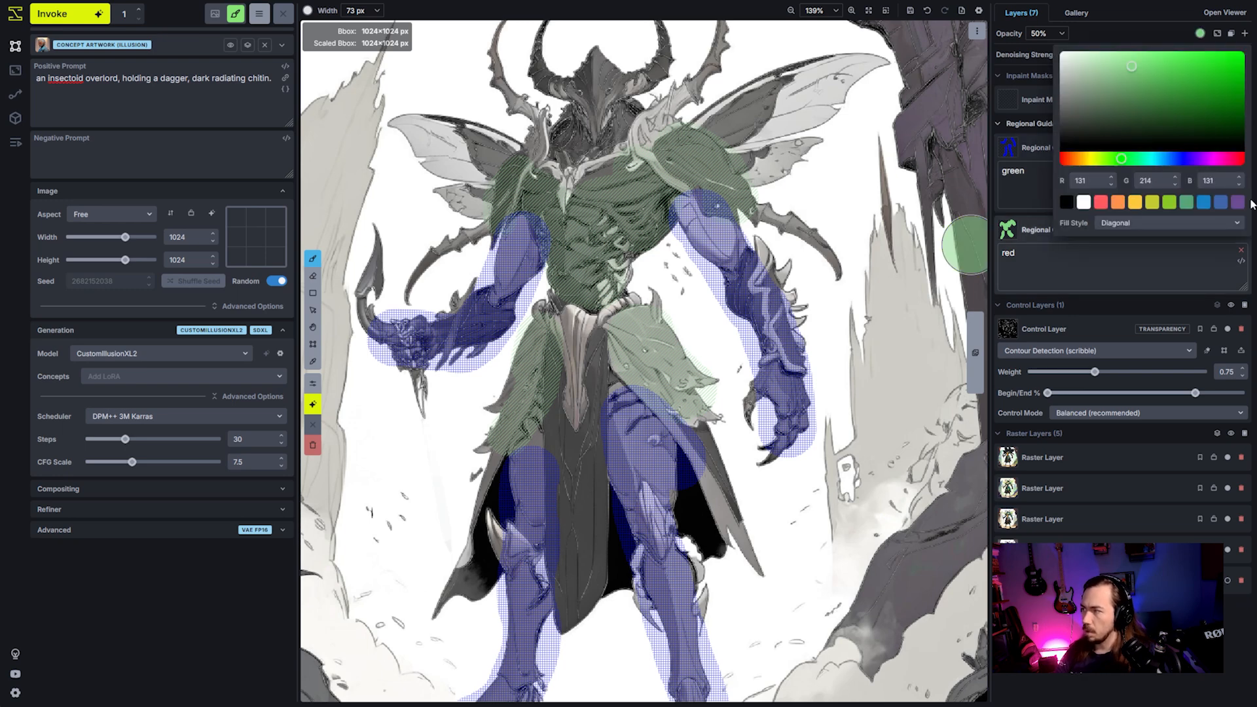
{"action": "left_click", "coordinate": [1196, 159]}
{"action": "left_click_drag", "start_coordinate": [1186, 116], "coordinate": [1250, 51]}
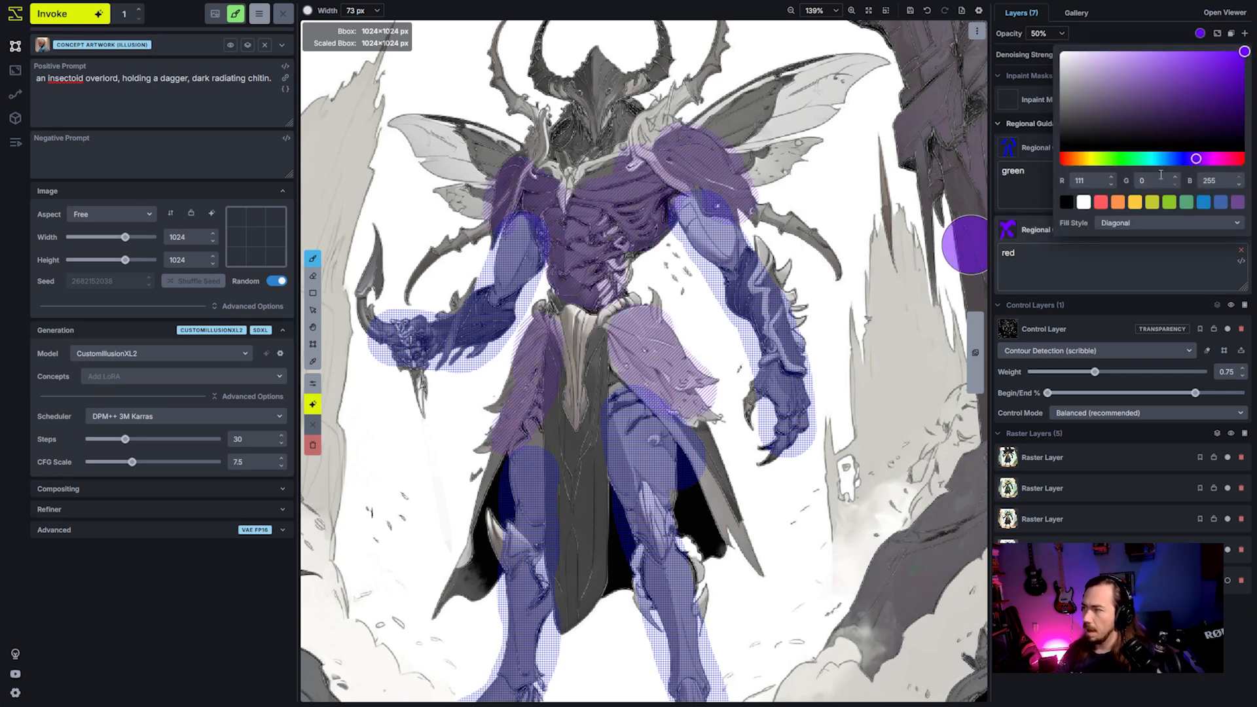
{"action": "left_click", "coordinate": [1147, 160]}
{"action": "left_click_drag", "start_coordinate": [1172, 108], "coordinate": [1203, 40]}
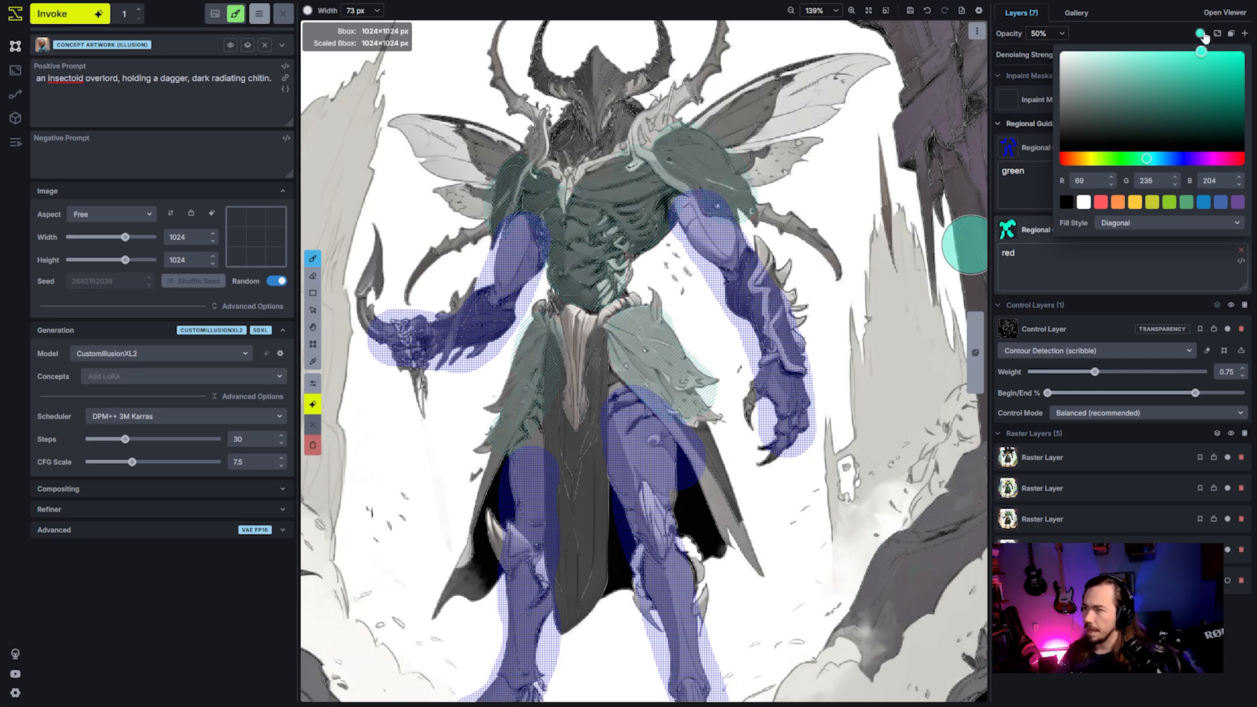
{"action": "left_click", "coordinate": [724, 9]}
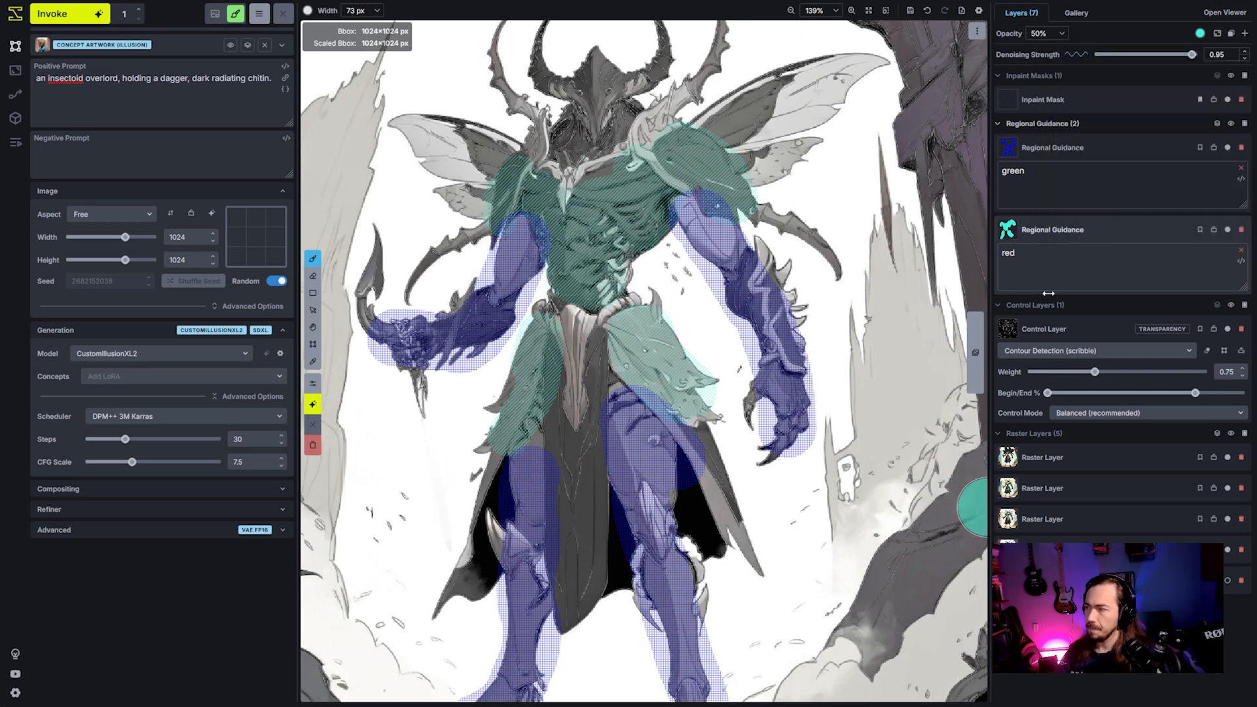
- Generate an image with the recoloured regions, and another with the "red" region's prompt strengthened to "red++"
{"action": "left_click", "coordinate": [1075, 208]}
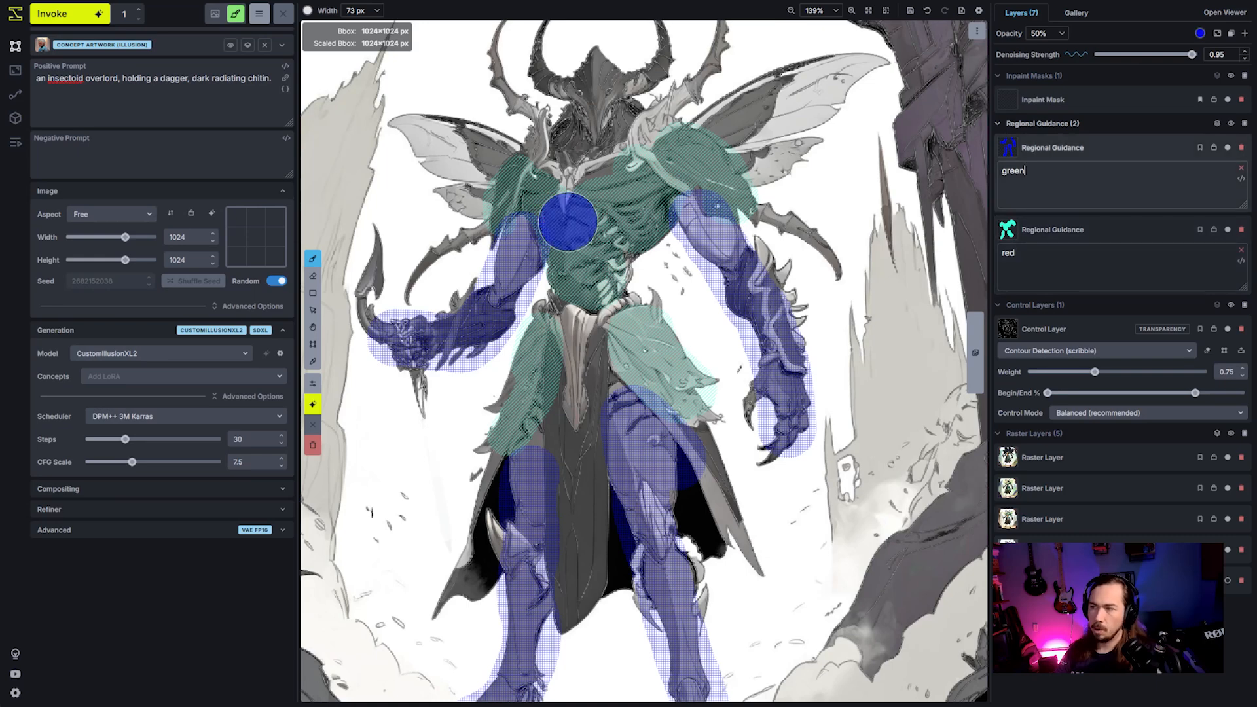
{"action": "left_click", "coordinate": [58, 20]}
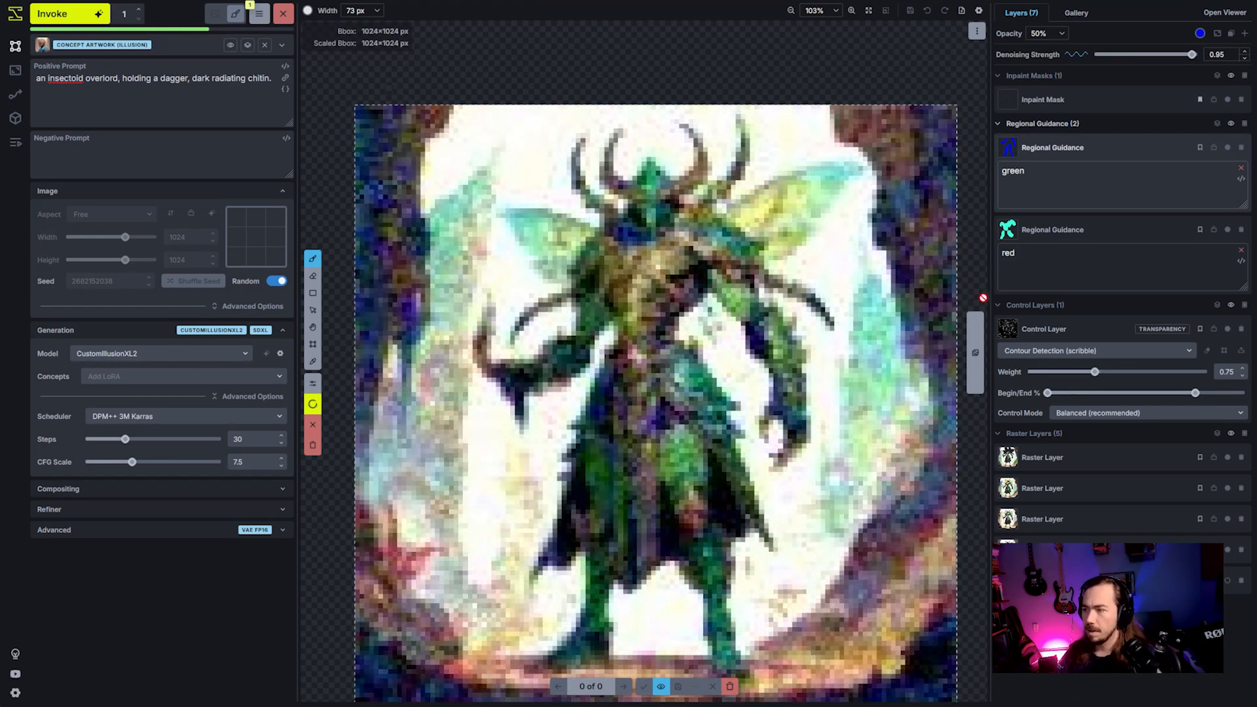
{"action": "left_click", "coordinate": [1052, 279]}
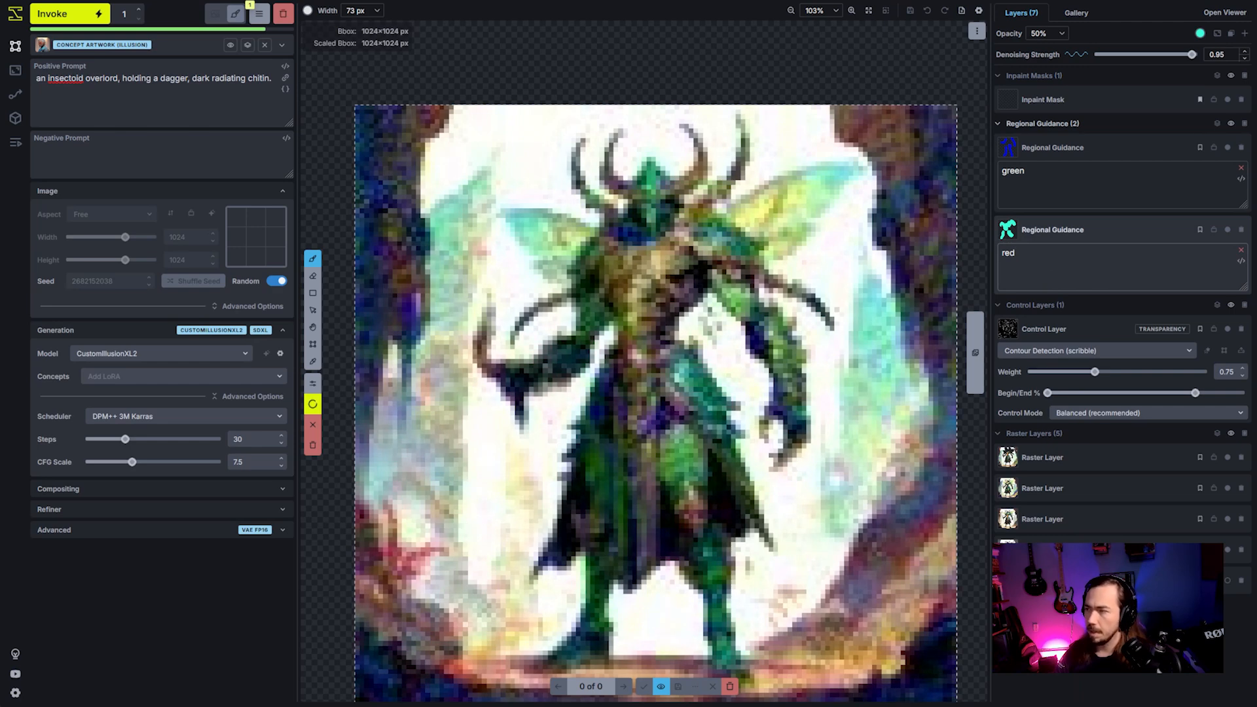
{"action": "left_click", "coordinate": [77, 15]}
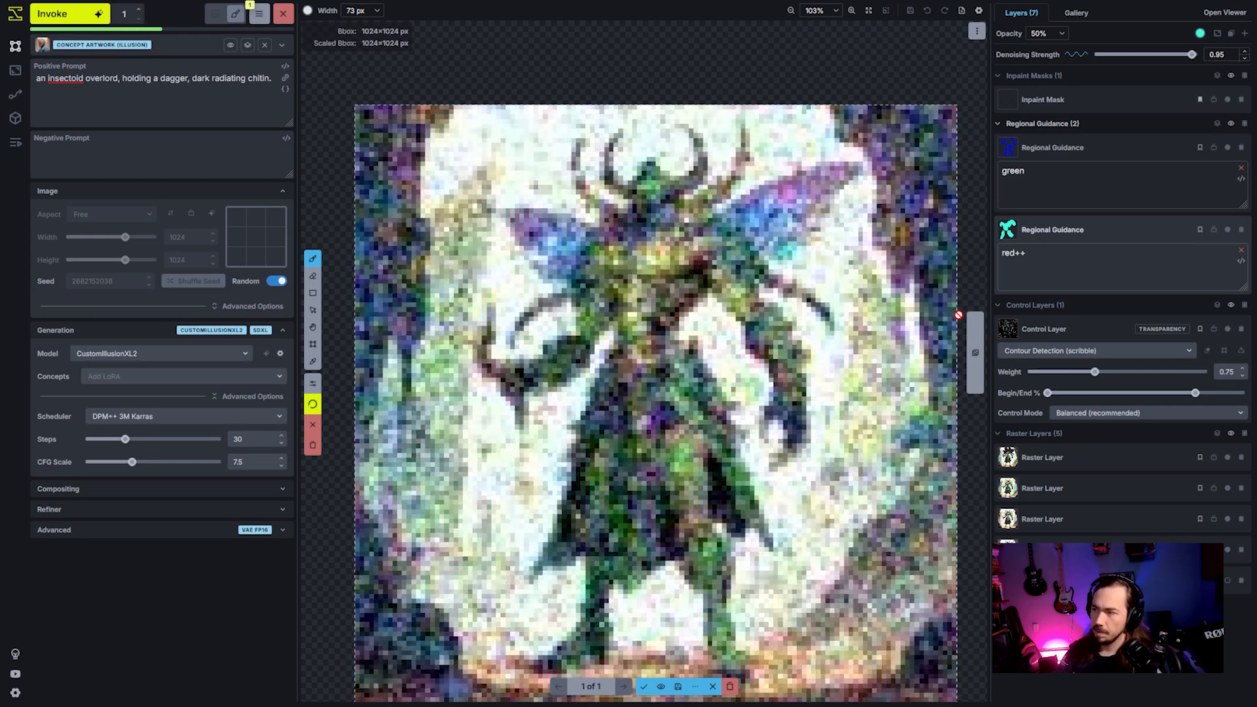
- Discard the generated images and generate a new one with Auto Negative enabled on both regional guidance layers
{"action": "left_click", "coordinate": [1058, 257]}
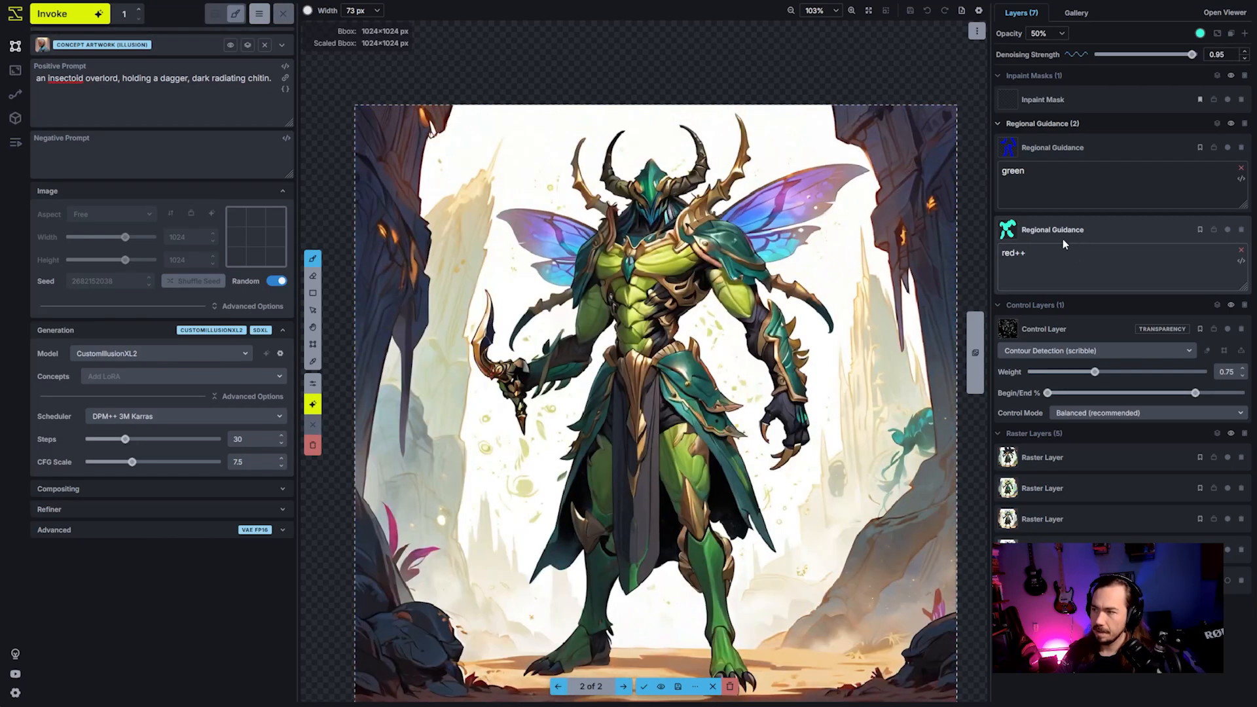
{"action": "right_click", "coordinate": [1087, 137]}
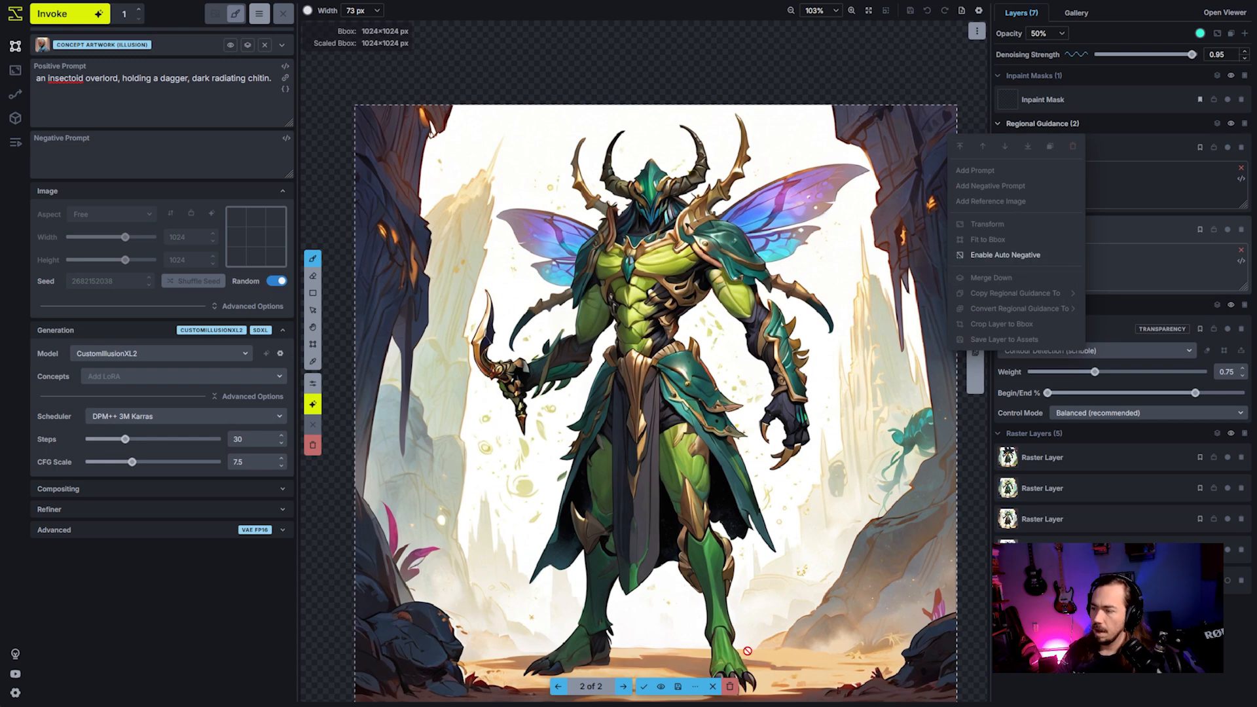
{"action": "left_click", "coordinate": [732, 686]}
{"action": "right_click", "coordinate": [1133, 150]}
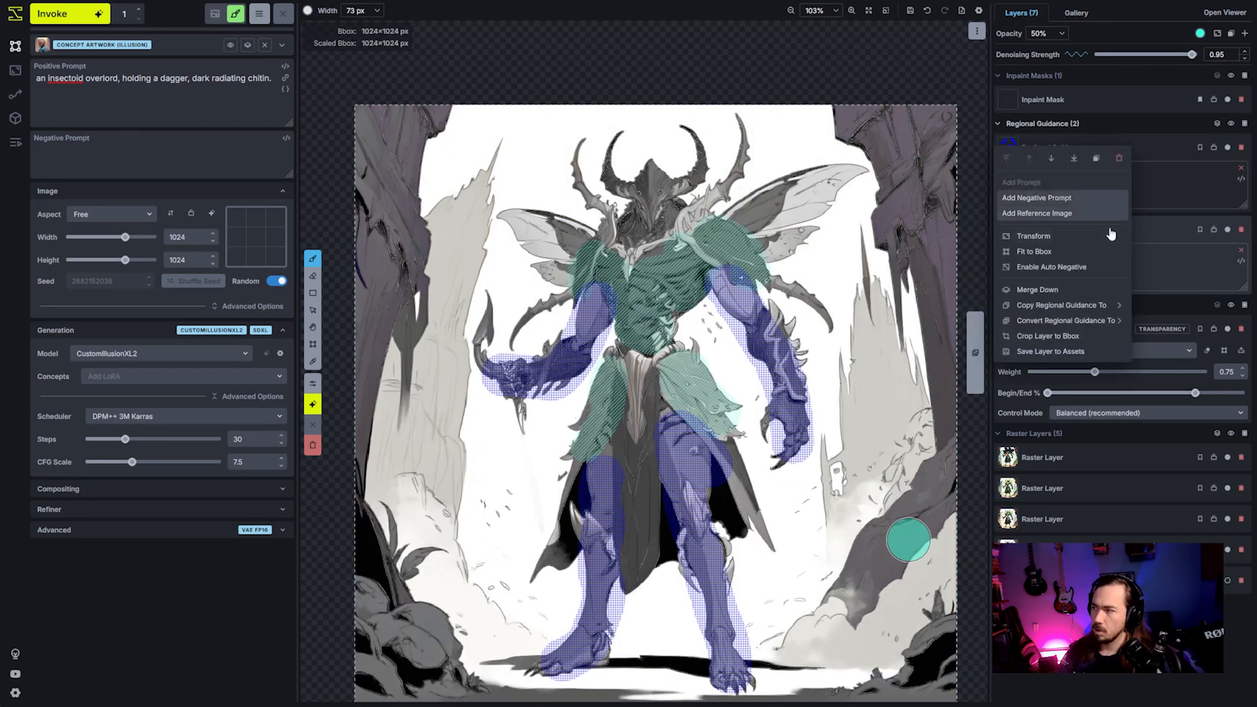
{"action": "left_click", "coordinate": [1052, 267]}
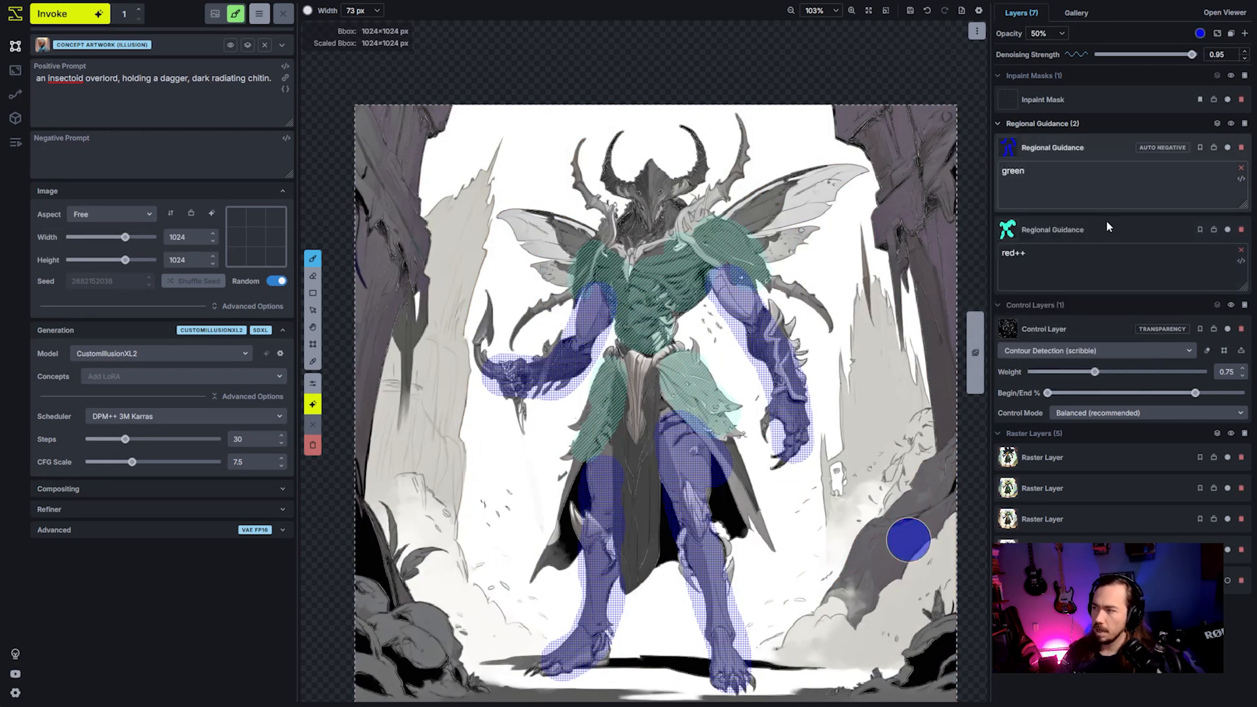
{"action": "right_click", "coordinate": [1115, 262]}
{"action": "left_click", "coordinate": [1042, 352]}
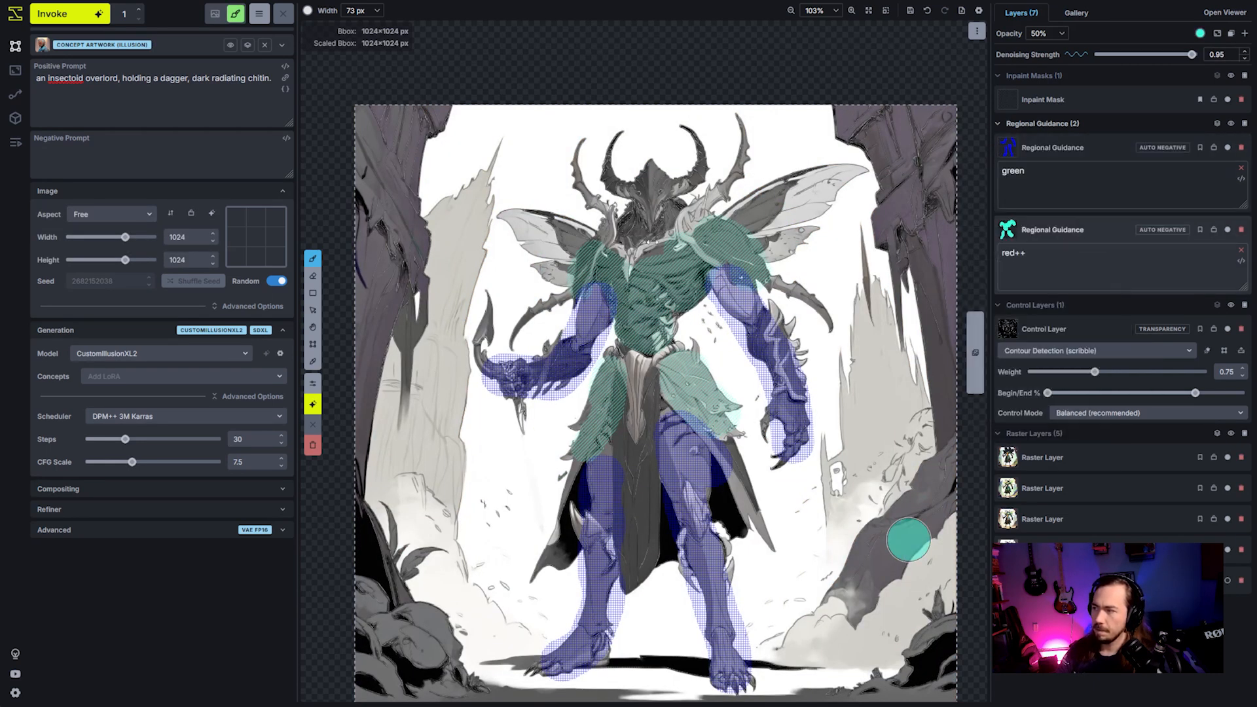
{"action": "left_click", "coordinate": [67, 22]}
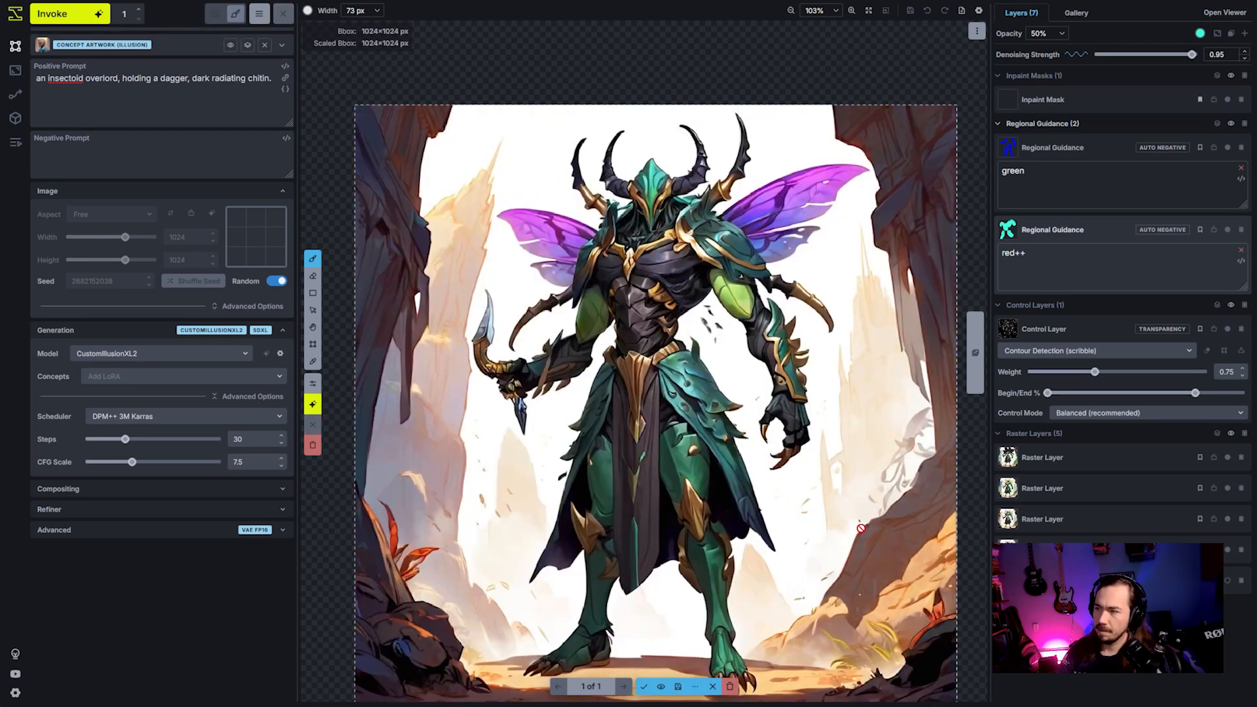
- Discard the generated image, and generate another with "red and green armor." added to the end of the positive prompt
{"action": "scroll", "coordinate": [800, 587], "scroll_direction": "down", "scroll_amount": 1}
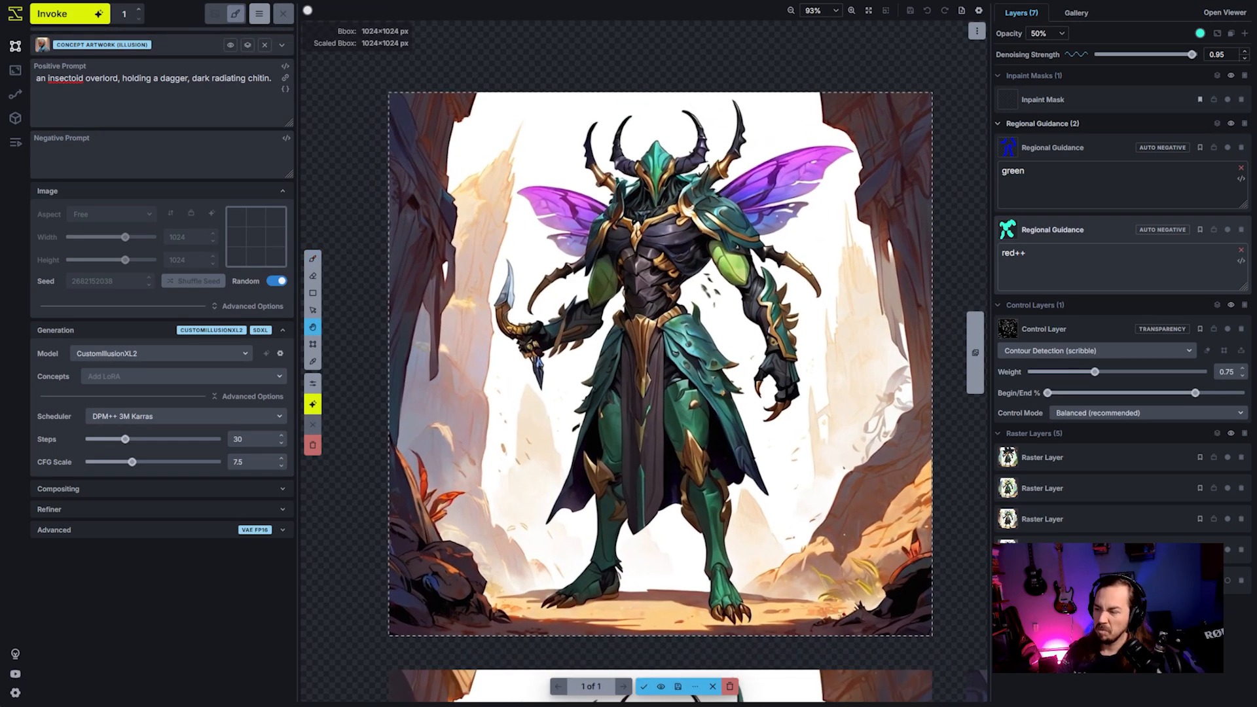
{"action": "left_click", "coordinate": [732, 686]}
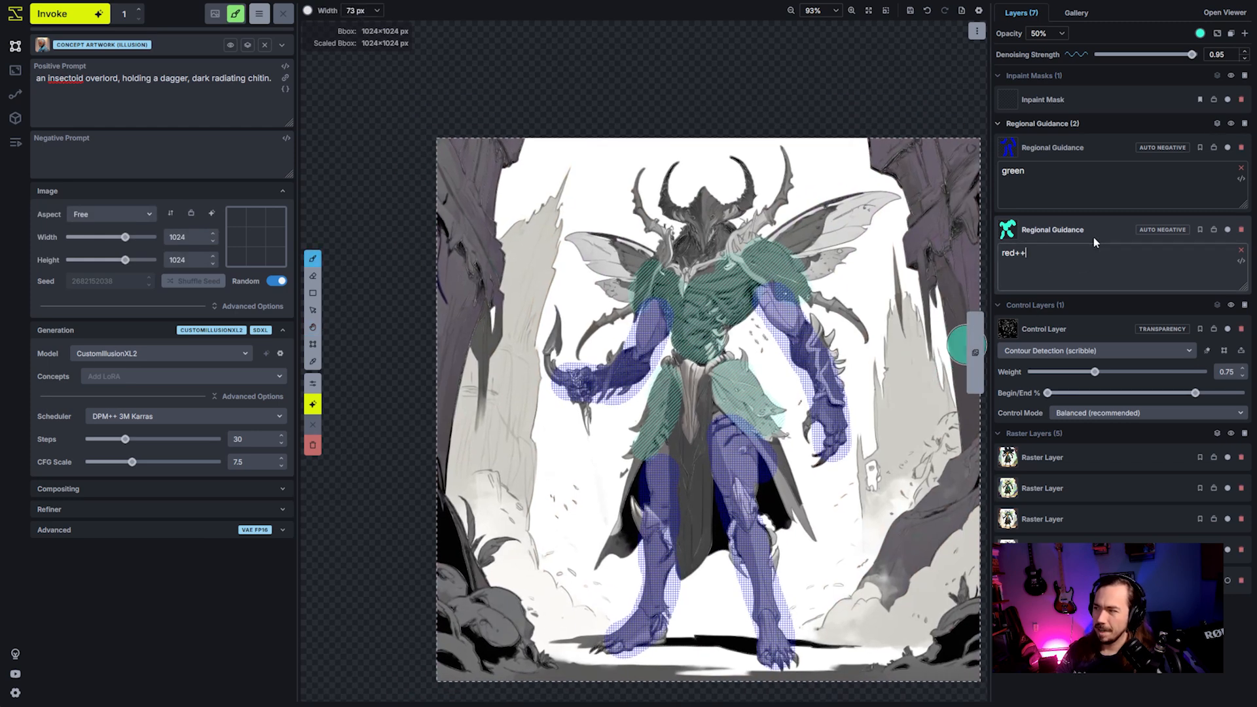
{"action": "right_click", "coordinate": [1094, 235]}
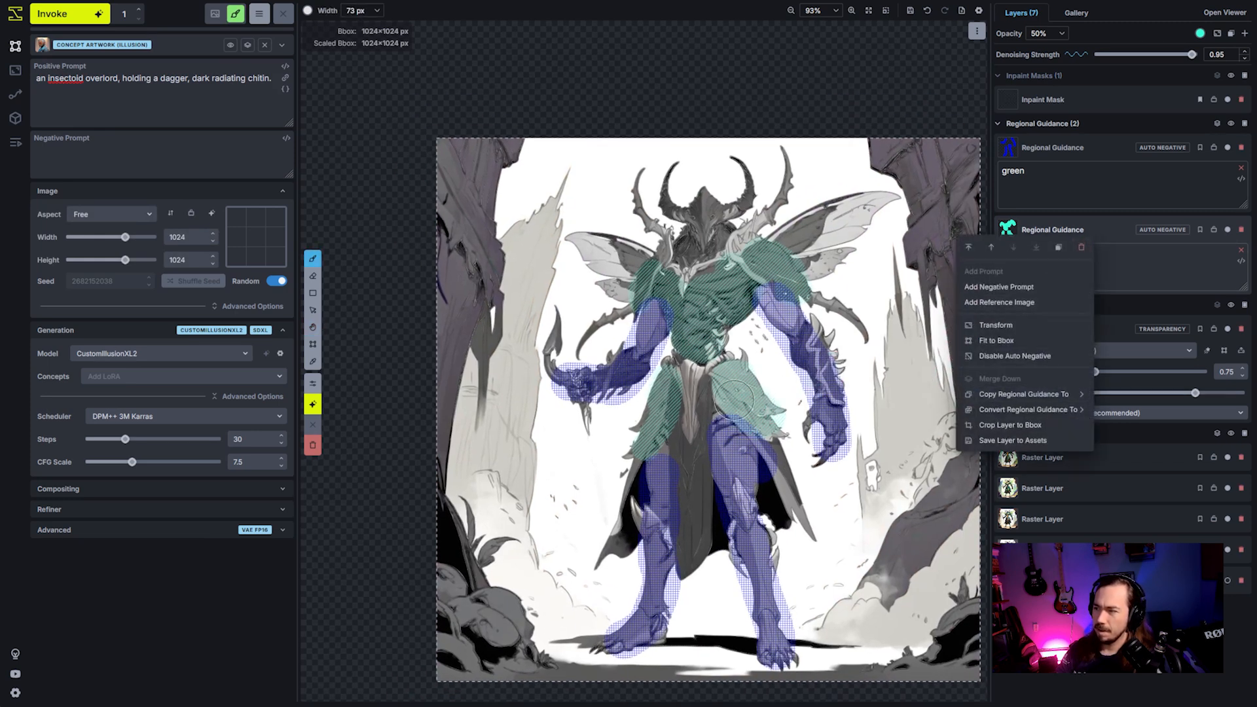
{"action": "left_click", "coordinate": [763, 414]}
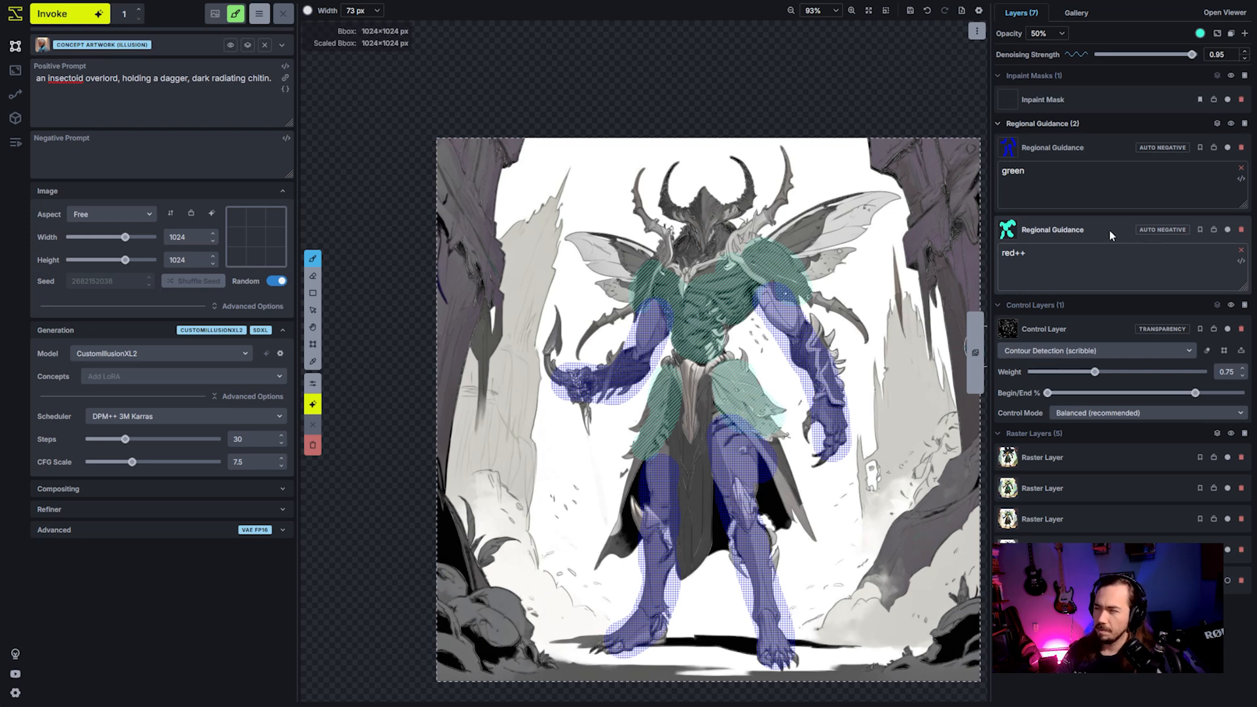
{"action": "left_click", "coordinate": [275, 115]}
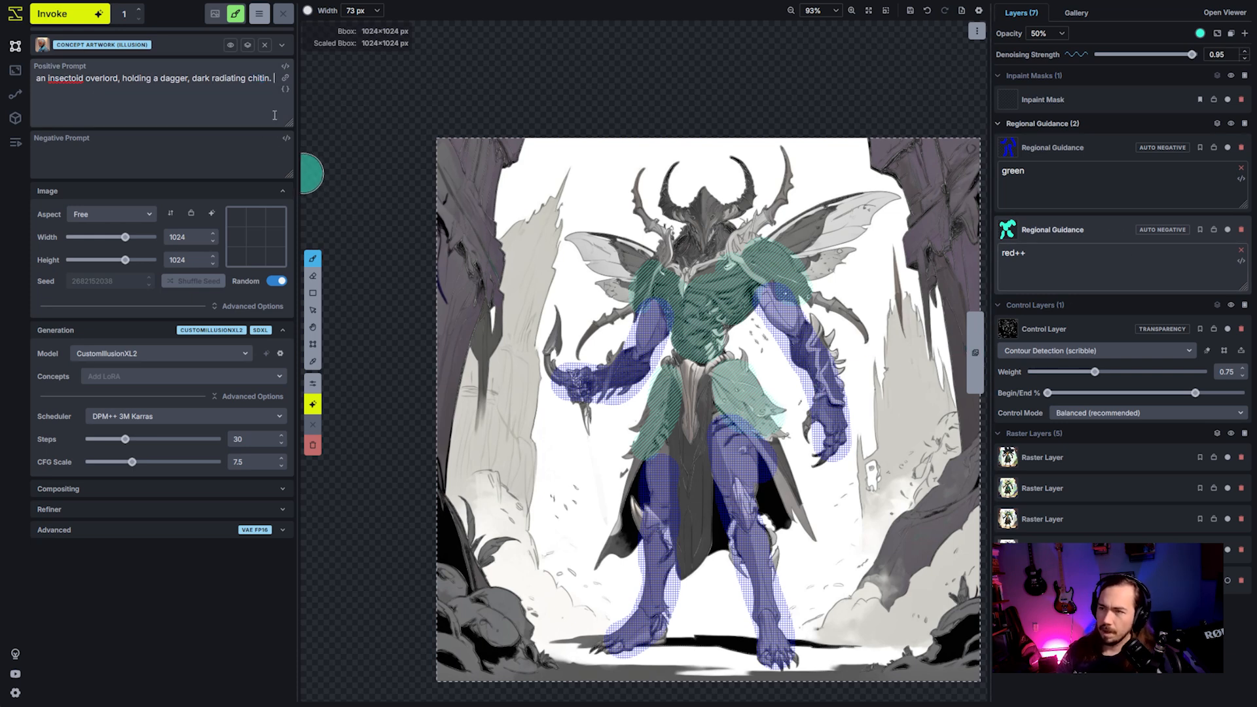
{"action": "type", "text": "red and gre"}
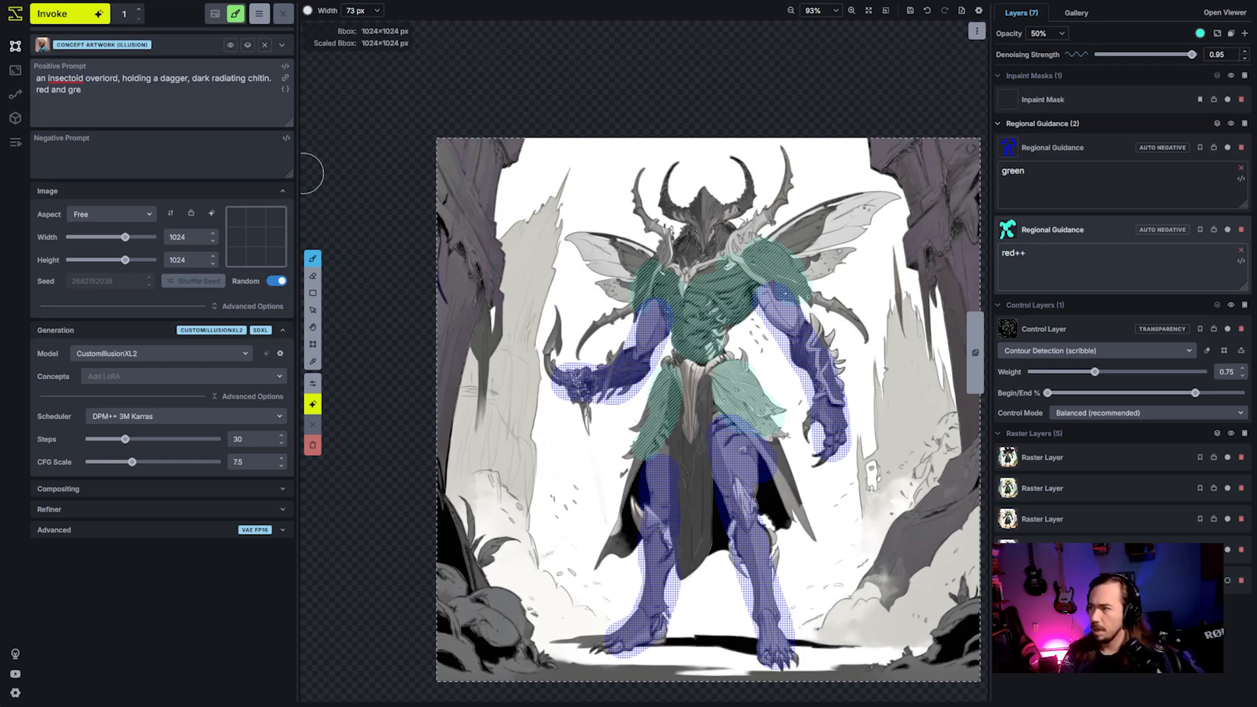
{"action": "type", "text": "en armor."}
{"action": "key", "text": "ctrl+Return"}
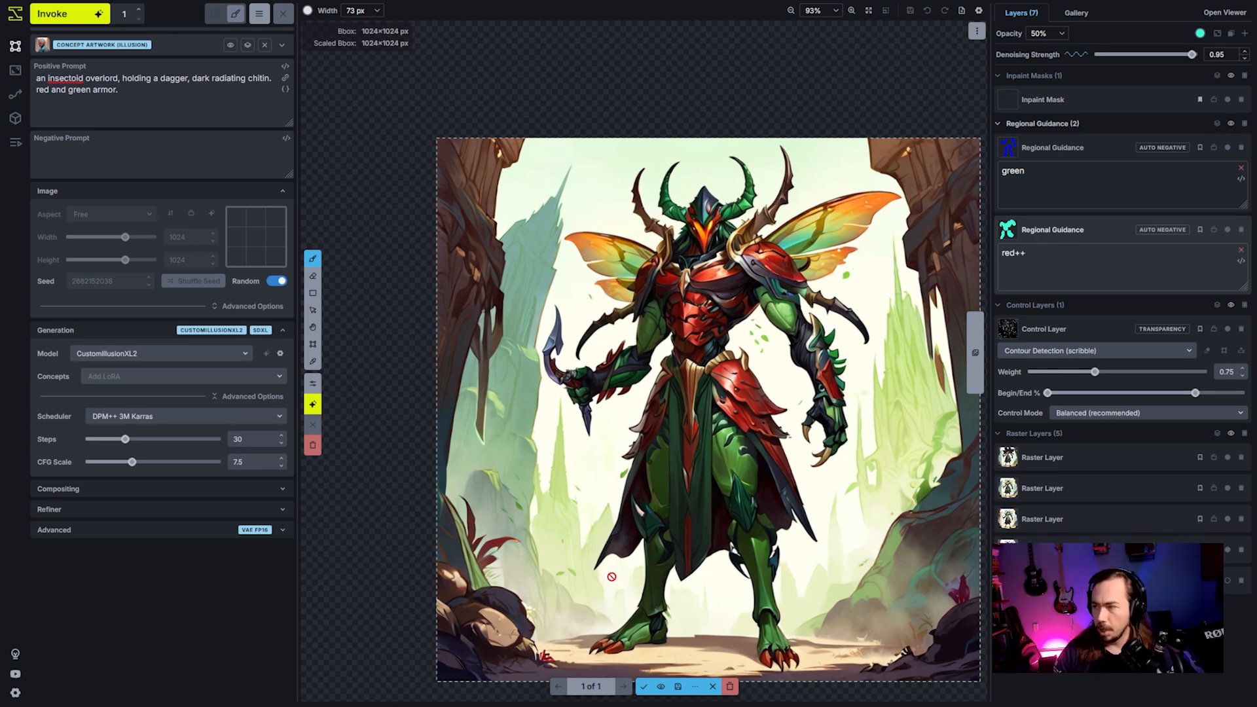
- Examine how red and green are distributed over the generated character, and discard the image
{"action": "scroll", "coordinate": [760, 487], "scroll_direction": "down", "scroll_amount": 4}
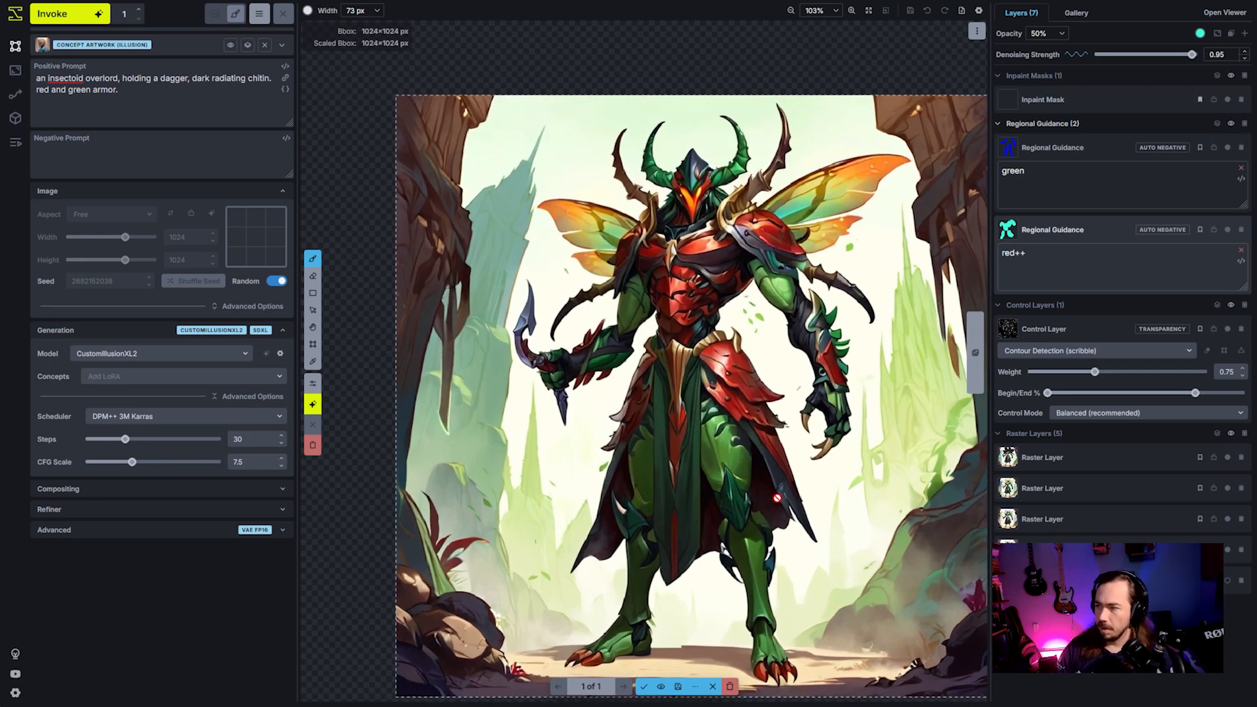
{"action": "key", "text": "h"}
{"action": "left_click_drag", "start_coordinate": [759, 441], "coordinate": [739, 382]}
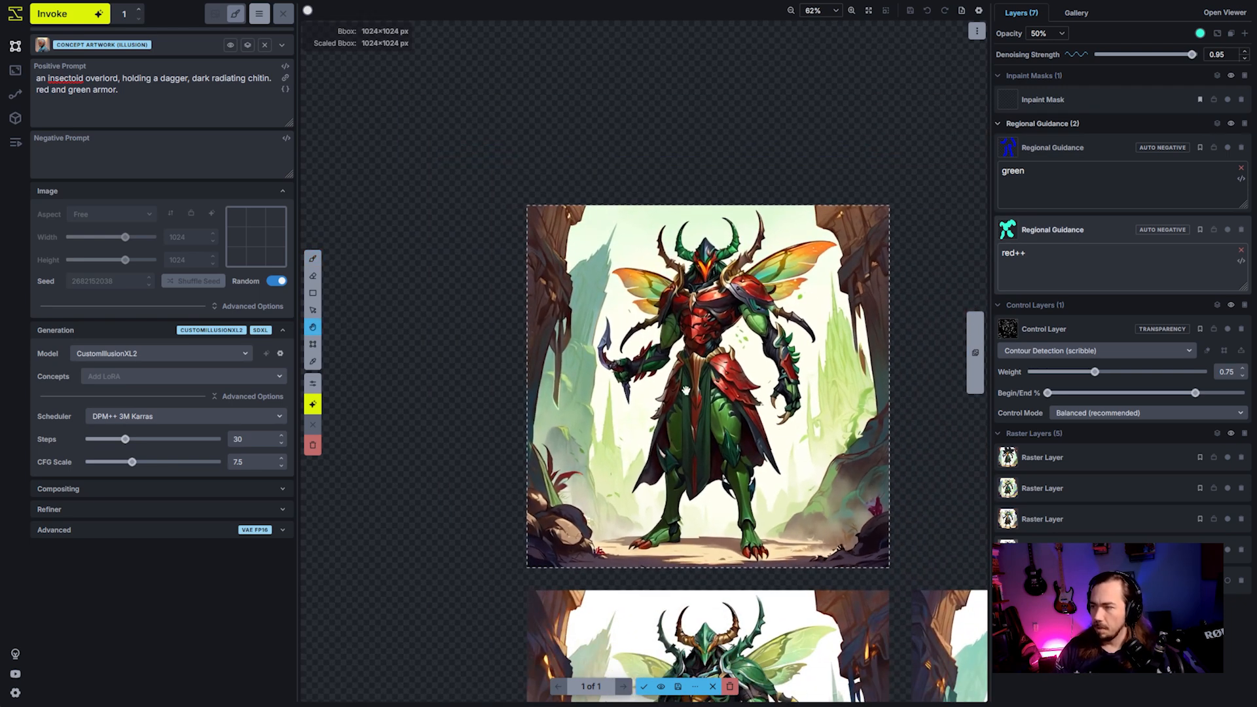
{"action": "left_click_drag", "start_coordinate": [782, 548], "coordinate": [730, 549]}
{"action": "scroll", "coordinate": [728, 564], "scroll_direction": "up", "scroll_amount": 2}
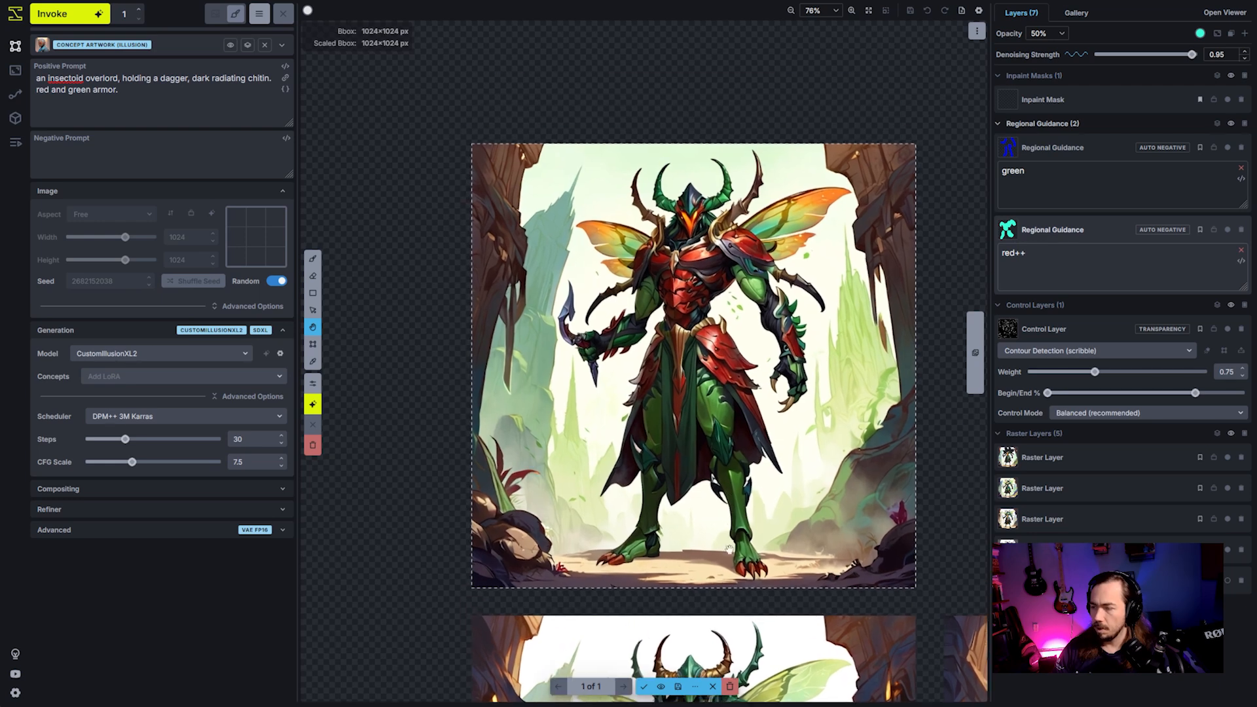
{"action": "key", "text": "b"}
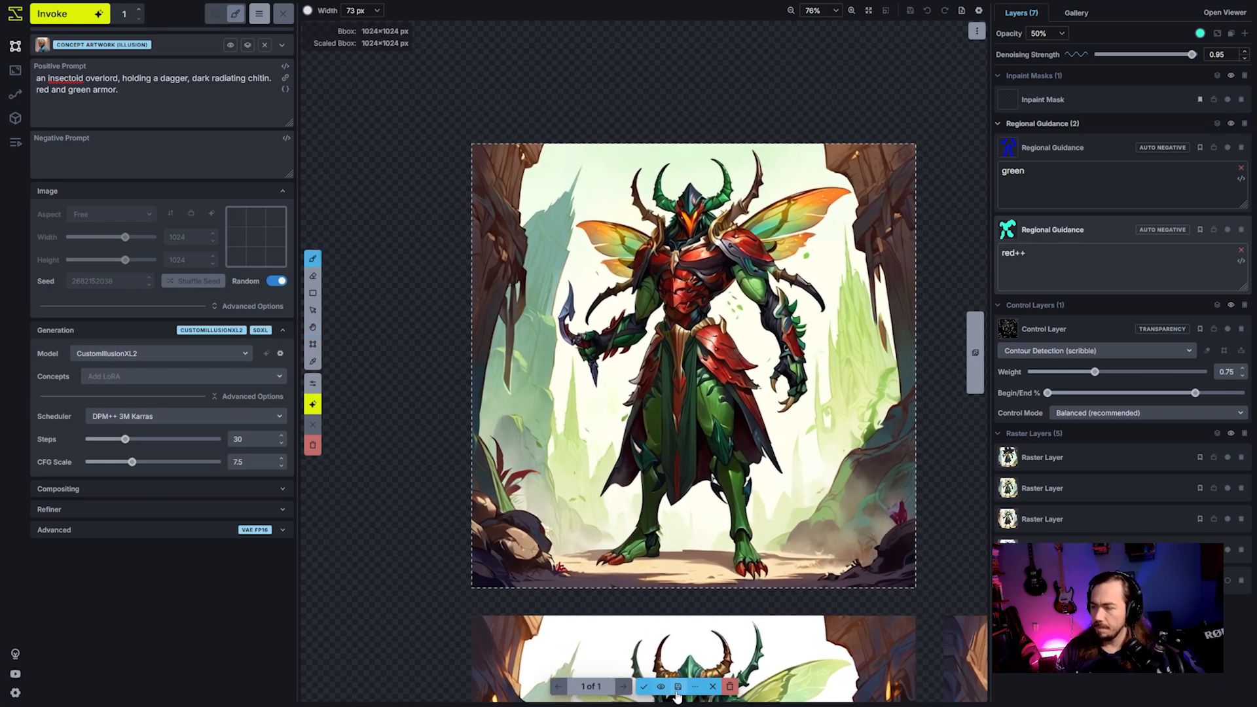
{"action": "left_click", "coordinate": [731, 686]}
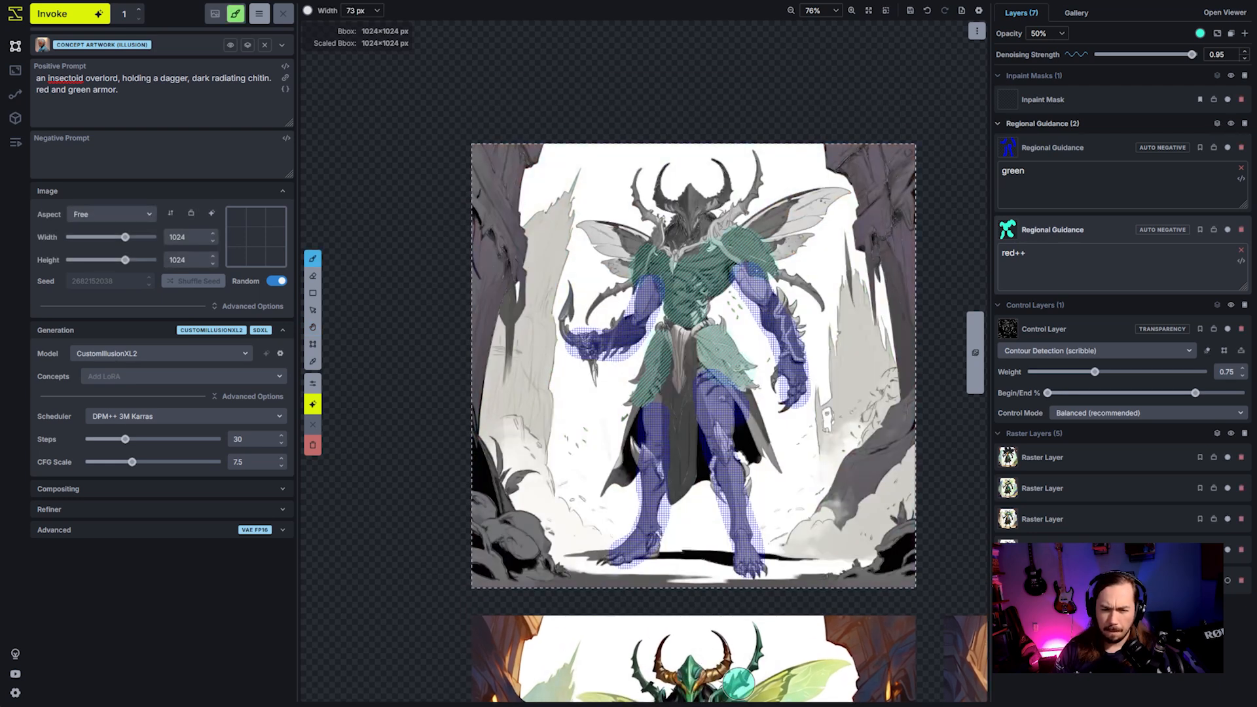
{"action": "scroll", "coordinate": [734, 684], "scroll_direction": "up", "scroll_amount": 1}
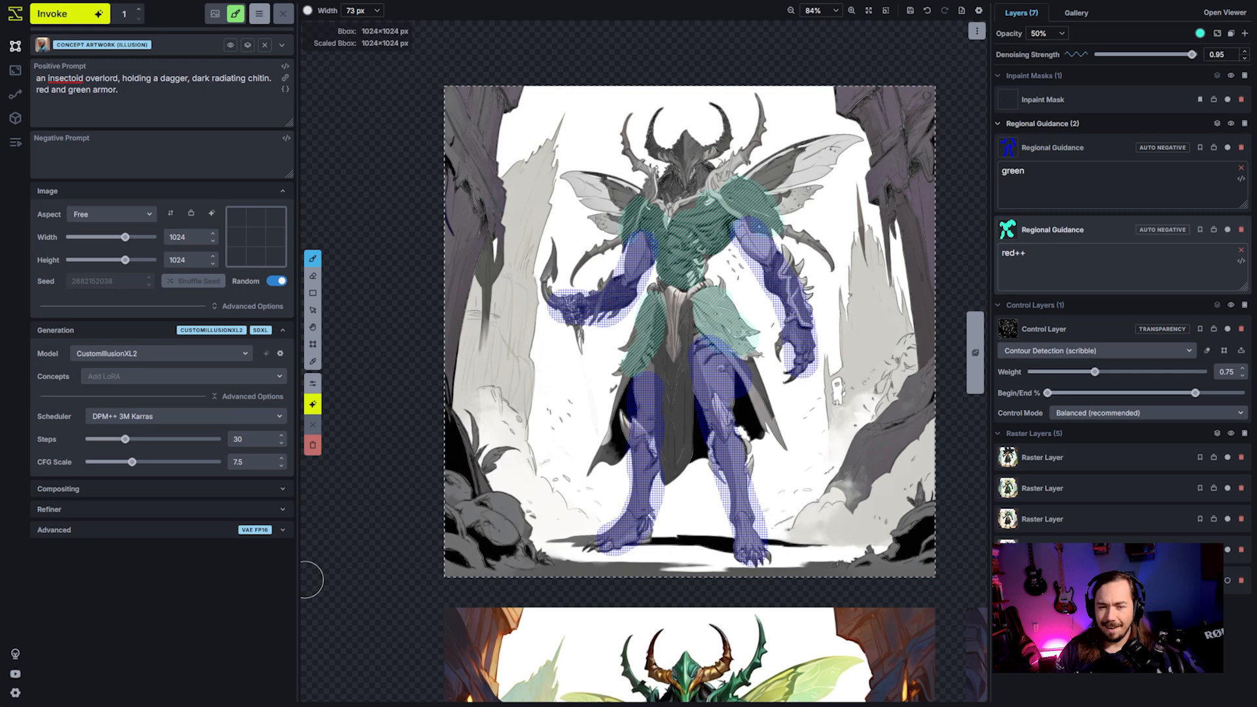
- Delete the "green" and "red++" regional guidance layers and add a new empty control layer
{"action": "left_click", "coordinate": [1176, 175]}
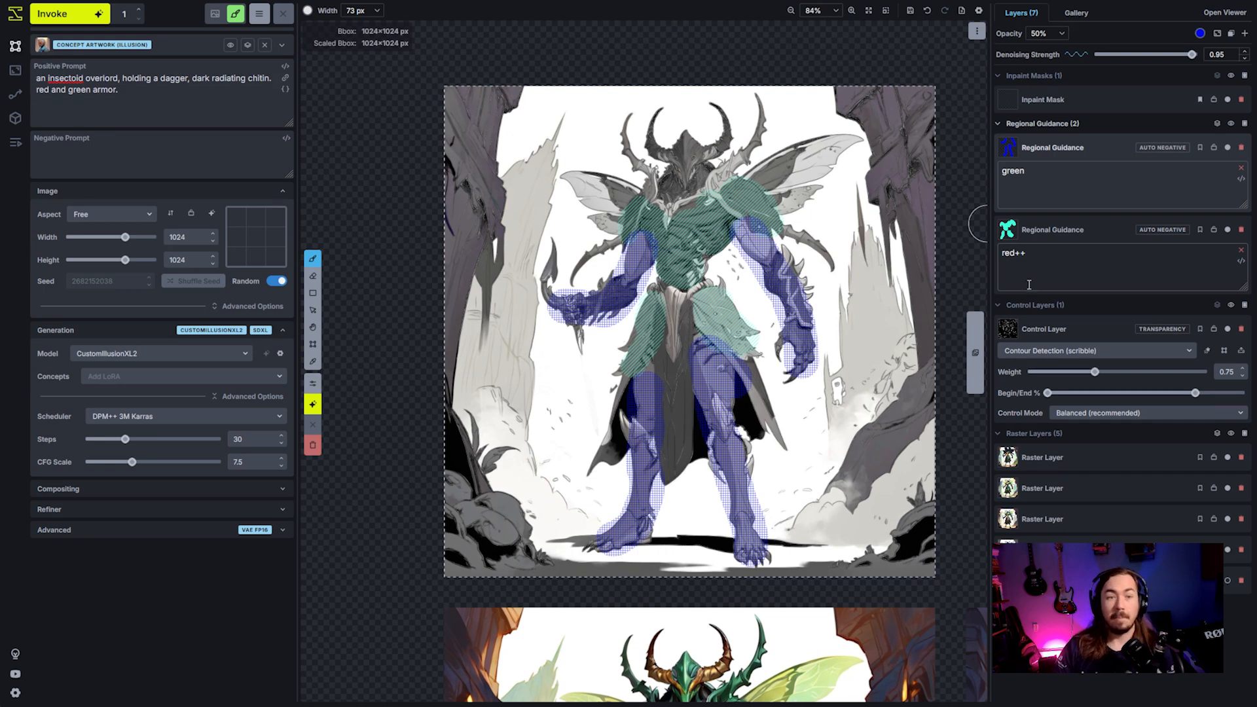
{"action": "mouse_move", "coordinate": [1006, 326]}
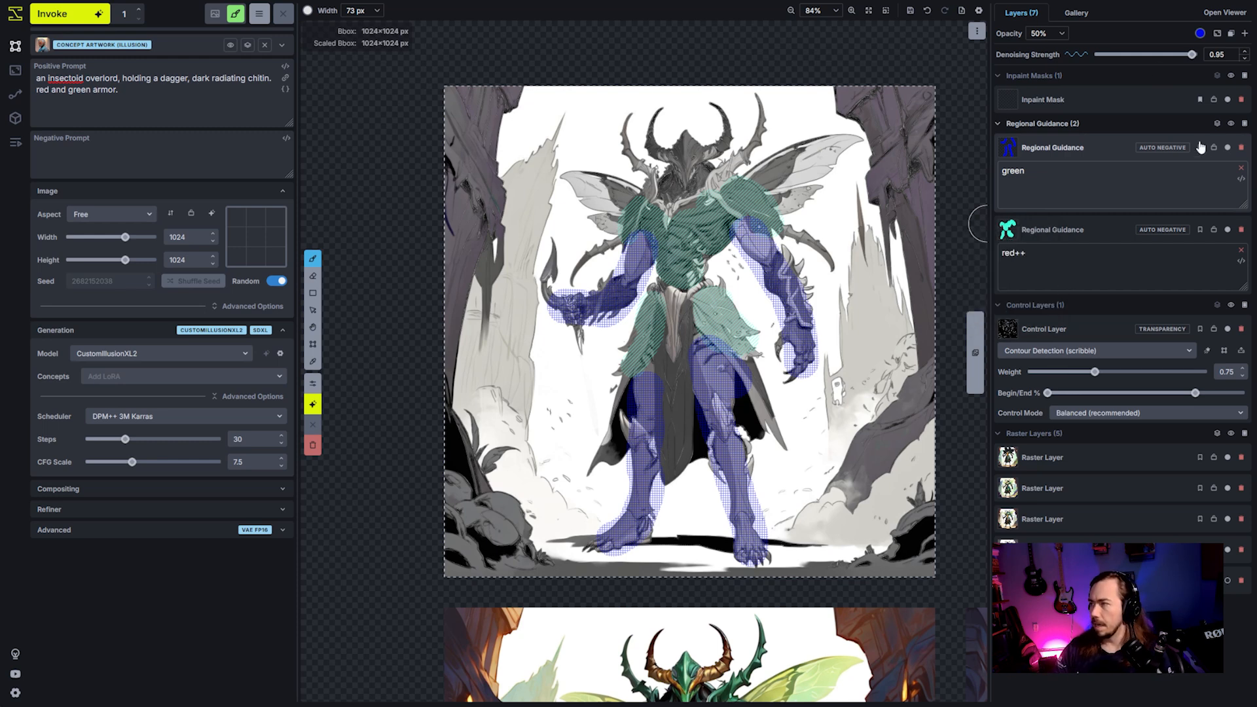
{"action": "left_click", "coordinate": [1242, 148]}
{"action": "left_click", "coordinate": [1242, 148]}
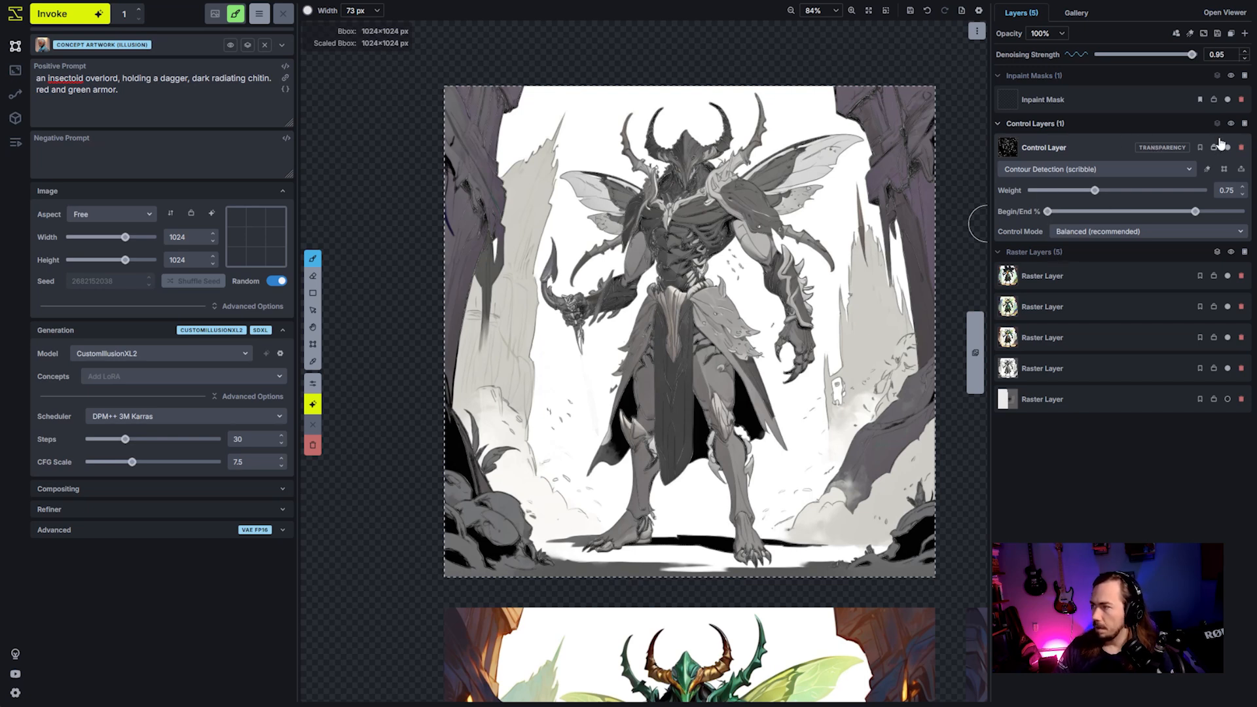
{"action": "left_click", "coordinate": [1245, 124]}
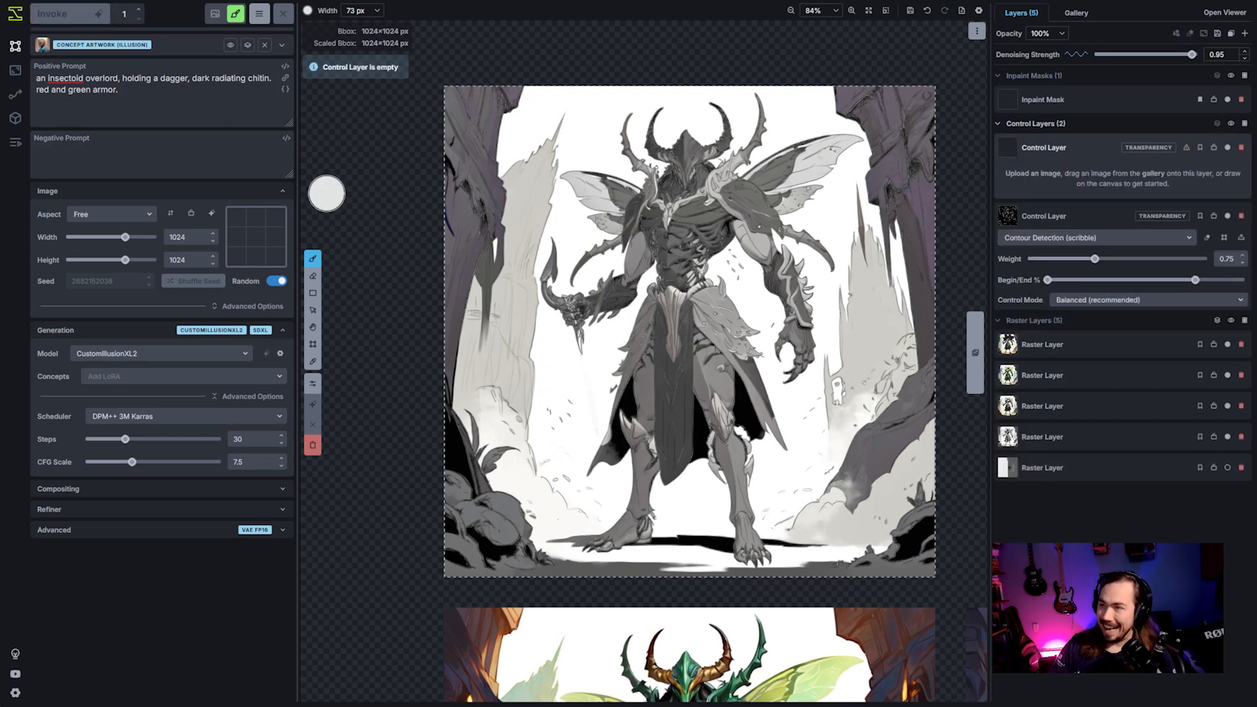
- Try a dark red brush colour (RGB 137, 44, 44) at several brush widths
{"action": "left_click", "coordinate": [308, 11]}
{"action": "left_click_drag", "start_coordinate": [451, 48], "coordinate": [483, 29]}
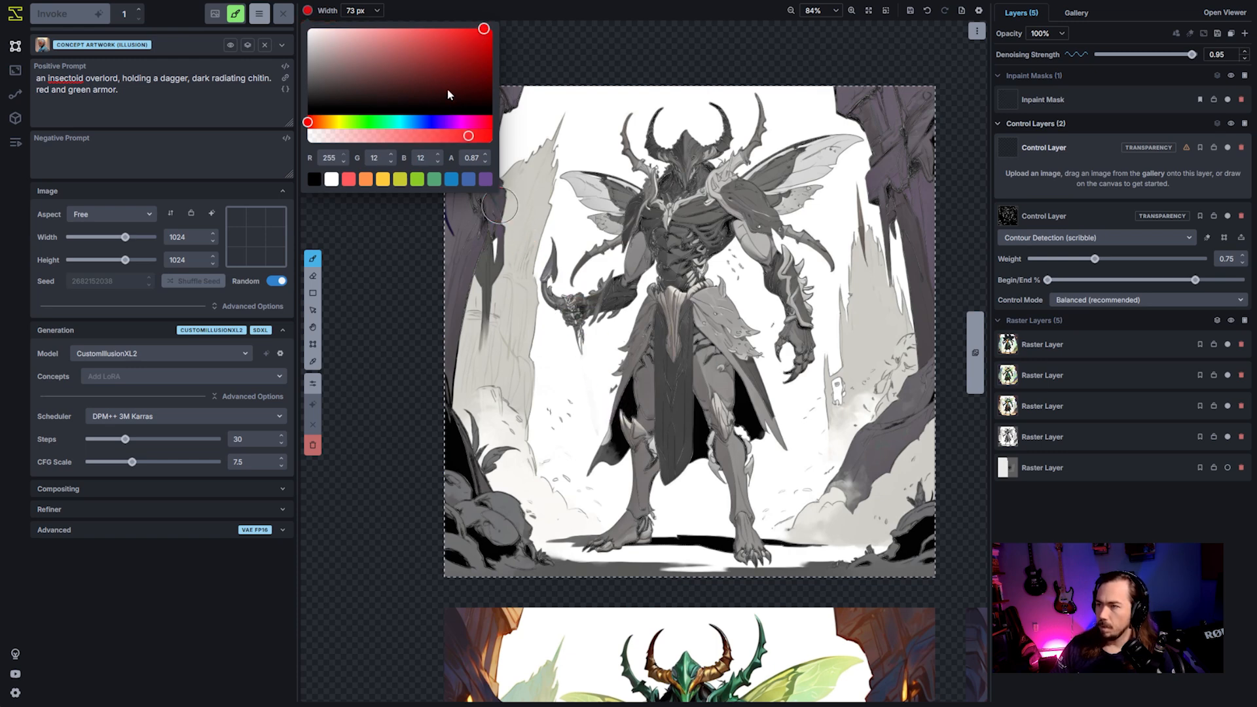
{"action": "left_click_drag", "start_coordinate": [441, 57], "coordinate": [433, 65]}
{"action": "scroll", "coordinate": [722, 452], "scroll_direction": "up", "scroll_amount": 3}
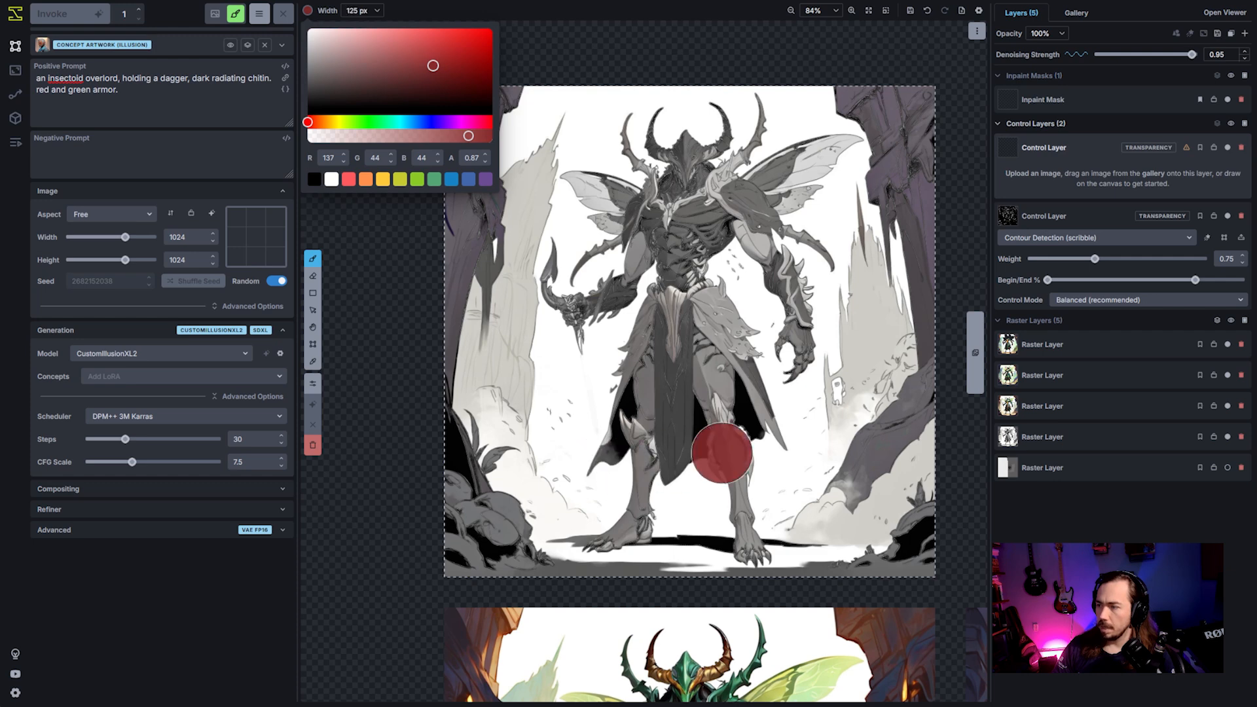
{"action": "scroll", "coordinate": [708, 486], "scroll_direction": "down", "scroll_amount": 3}
{"action": "scroll", "coordinate": [639, 543], "scroll_direction": "up", "scroll_amount": 3}
{"action": "scroll", "coordinate": [638, 544], "scroll_direction": "down", "scroll_amount": 3}
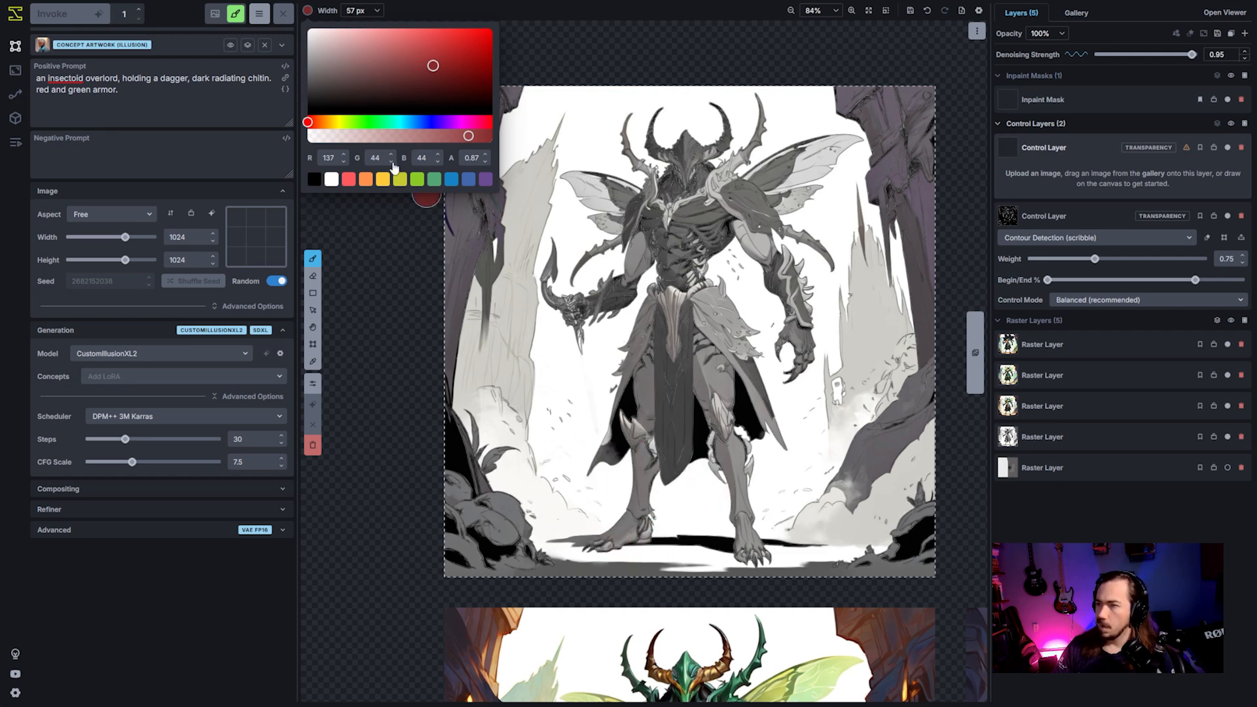
- Cover the whole image area on the new control layer in green (RGB 83, 165, 117) with a 485 px brush
{"action": "left_click", "coordinate": [435, 180]}
{"action": "scroll", "coordinate": [533, 415], "scroll_direction": "up", "scroll_amount": 10}
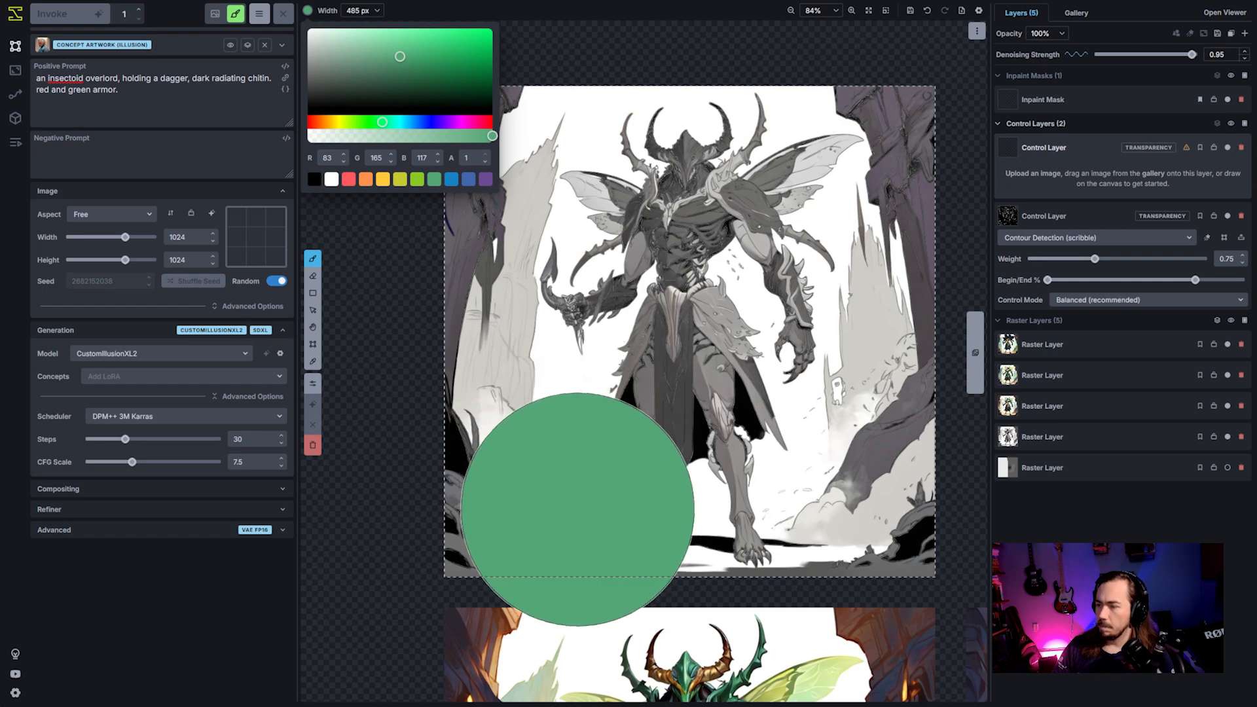
{"action": "left_click", "coordinate": [576, 498]}
{"action": "mouse_move", "coordinate": [476, 497]}
{"action": "left_mouse_down"}
{"action": "mouse_move", "coordinate": [449, 224]}
{"action": "mouse_move", "coordinate": [463, 175]}
{"action": "mouse_move", "coordinate": [461, 225]}
{"action": "left_mouse_up"}
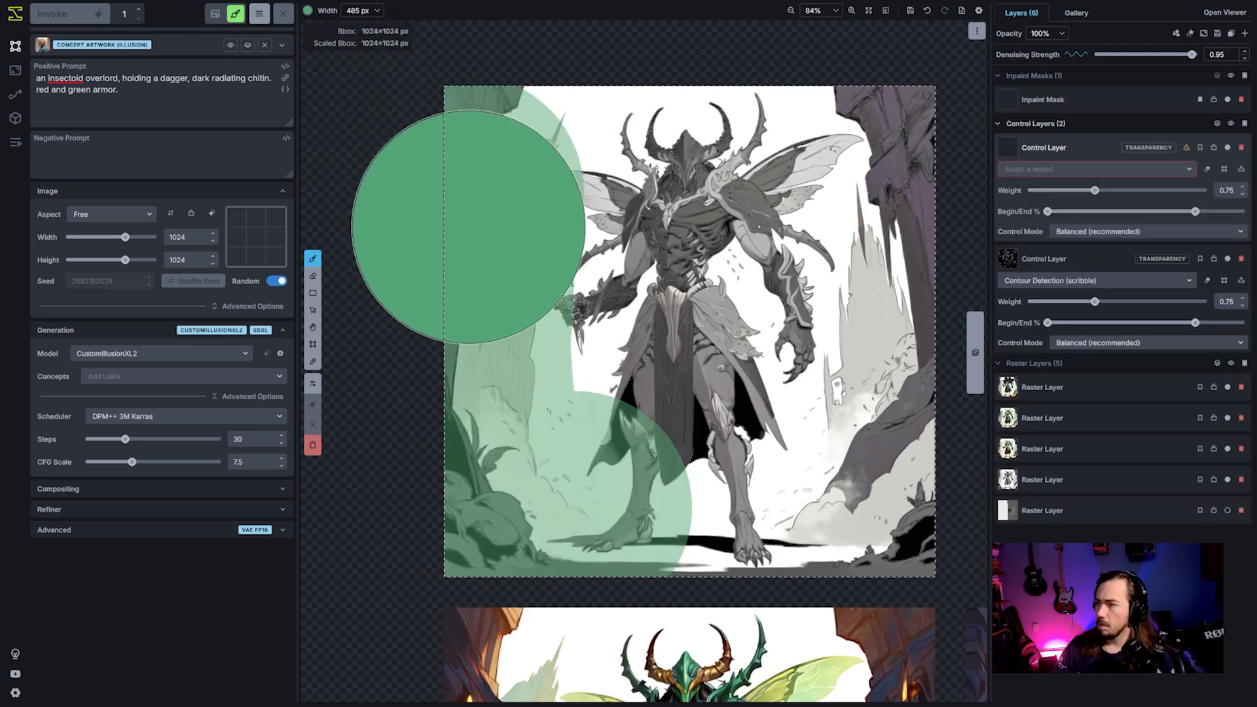
{"action": "mouse_move", "coordinate": [504, 360]}
{"action": "left_mouse_down"}
{"action": "mouse_move", "coordinate": [642, 485]}
{"action": "mouse_move", "coordinate": [834, 168]}
{"action": "mouse_move", "coordinate": [758, 519]}
{"action": "mouse_move", "coordinate": [697, 390]}
{"action": "mouse_move", "coordinate": [792, 401]}
{"action": "left_mouse_up"}
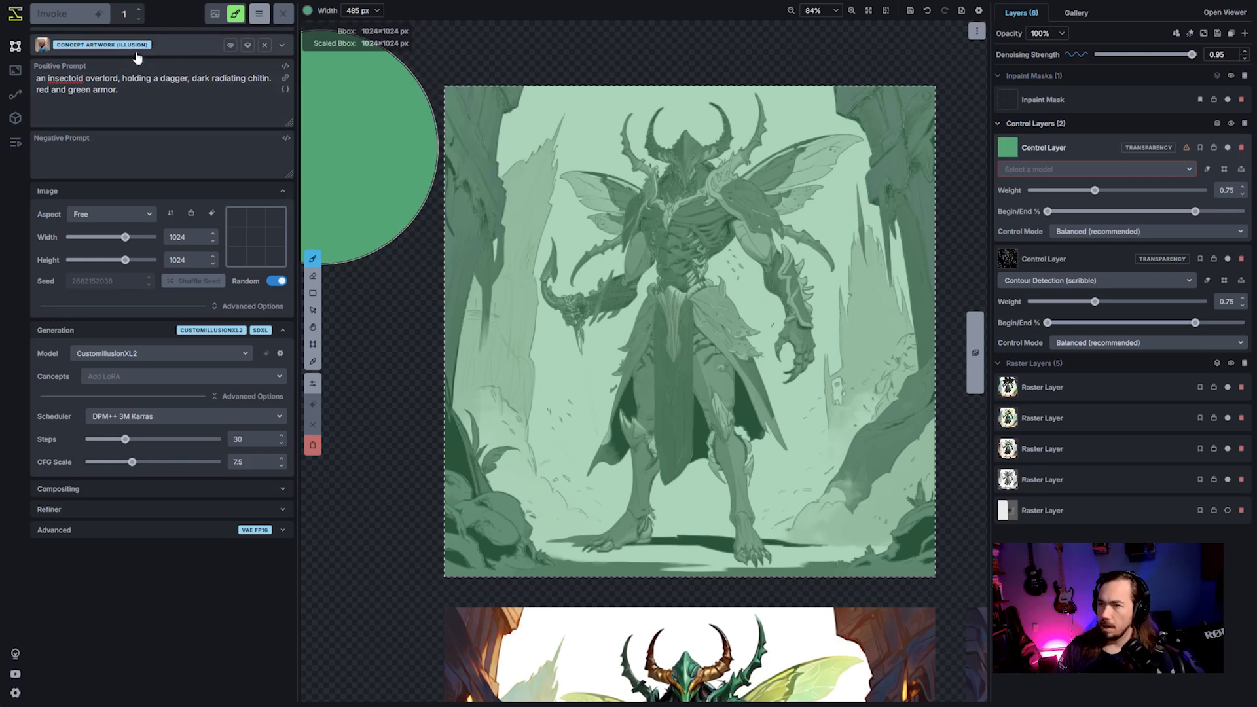
- Paint the character's head, torso, arms and legs red (RGB 253, 53, 36) over the green, with brush widths from 145 px down to 78 px
{"action": "left_click", "coordinate": [308, 12]}
{"action": "left_click_drag", "start_coordinate": [327, 125], "coordinate": [310, 122]}
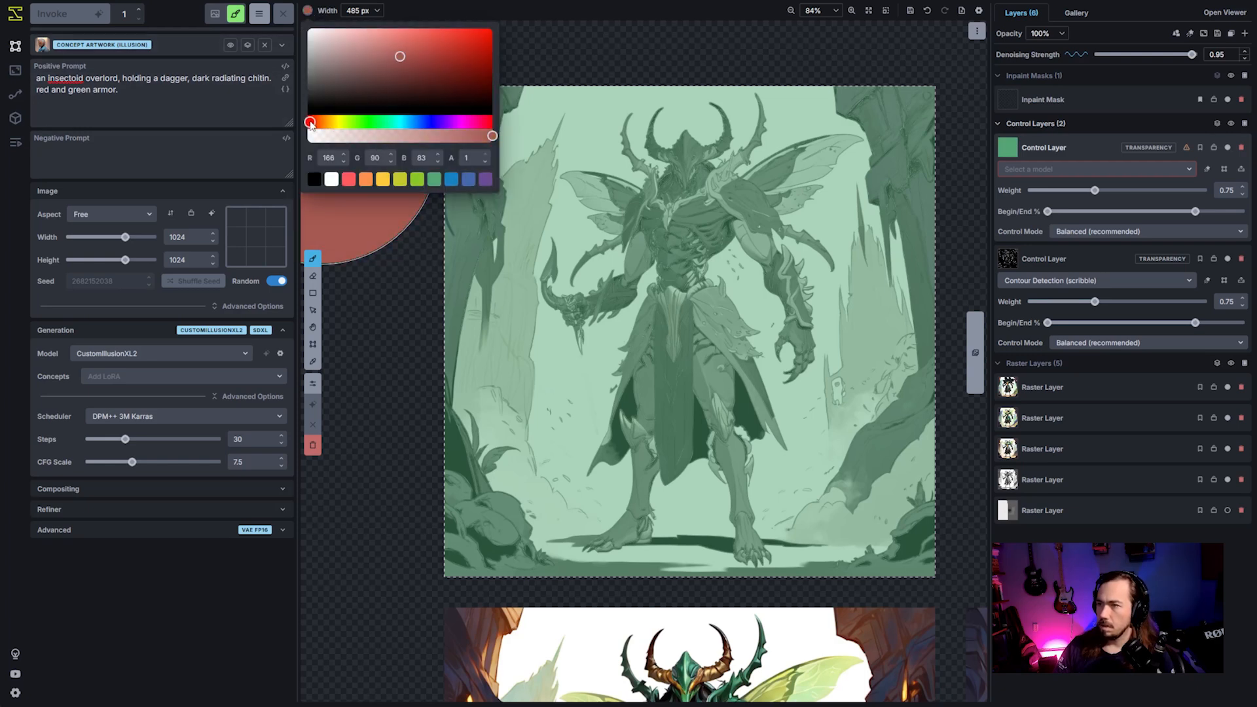
{"action": "mouse_move", "coordinate": [387, 90]}
{"action": "left_mouse_down"}
{"action": "mouse_move", "coordinate": [494, 33]}
{"action": "mouse_move", "coordinate": [467, 29]}
{"action": "left_mouse_up"}
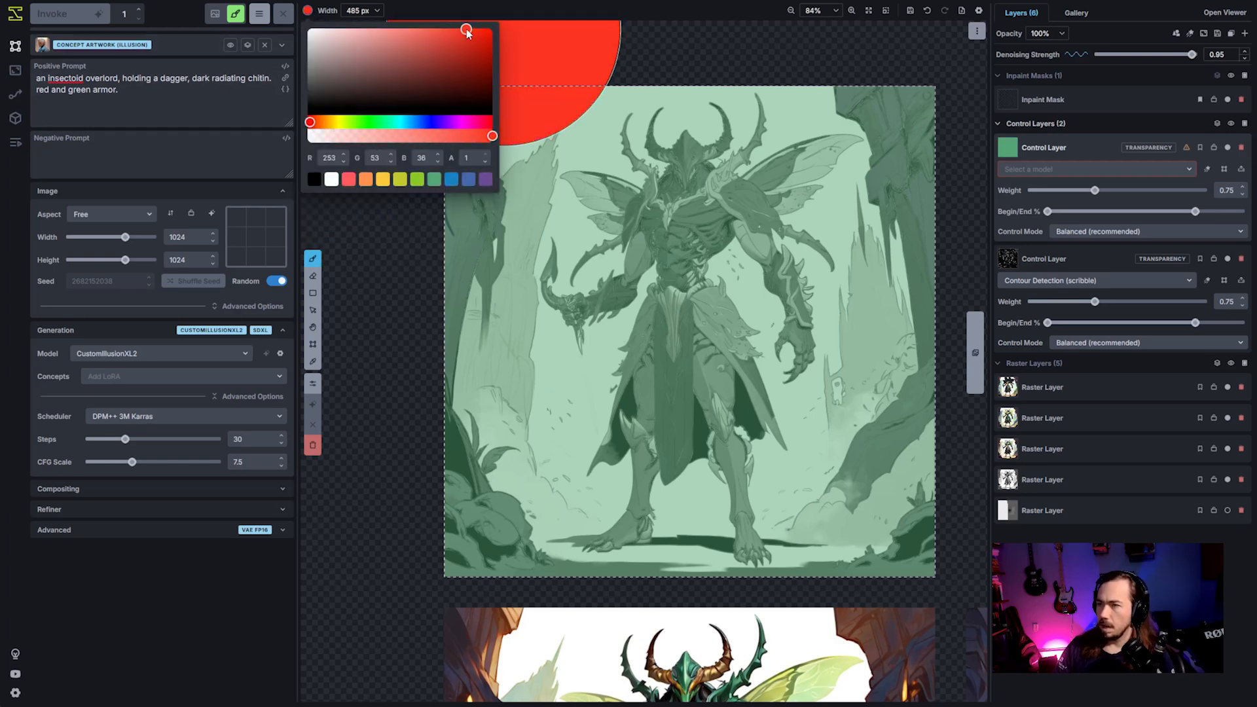
{"action": "scroll", "coordinate": [666, 583], "scroll_direction": "down", "scroll_amount": 8}
{"action": "scroll", "coordinate": [614, 527], "scroll_direction": "down", "scroll_amount": 12}
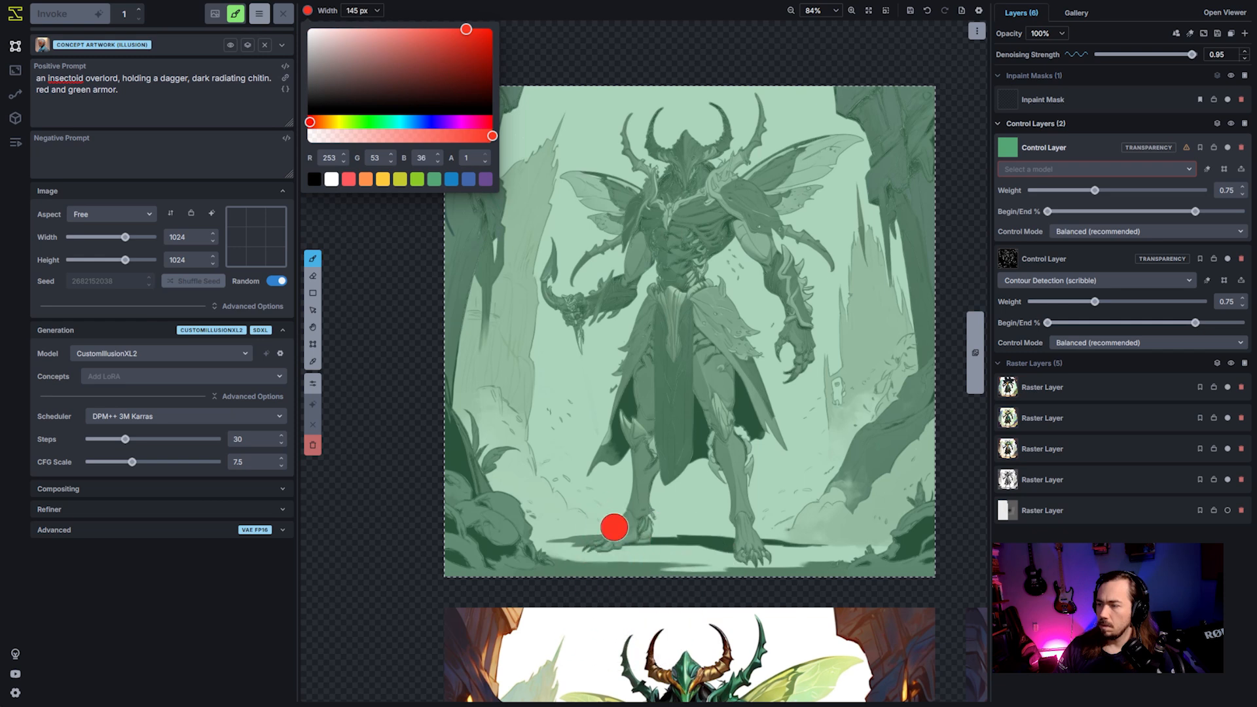
{"action": "mouse_move", "coordinate": [608, 541]}
{"action": "left_mouse_down"}
{"action": "mouse_move", "coordinate": [646, 498]}
{"action": "mouse_move", "coordinate": [641, 422]}
{"action": "mouse_move", "coordinate": [655, 442]}
{"action": "mouse_move", "coordinate": [665, 383]}
{"action": "mouse_move", "coordinate": [674, 188]}
{"action": "left_mouse_up"}
{"action": "scroll", "coordinate": [640, 416], "scroll_direction": "up", "scroll_amount": 7}
{"action": "scroll", "coordinate": [655, 247], "scroll_direction": "down", "scroll_amount": 7}
{"action": "mouse_move", "coordinate": [645, 258]}
{"action": "left_mouse_down"}
{"action": "mouse_move", "coordinate": [630, 286]}
{"action": "mouse_move", "coordinate": [578, 308]}
{"action": "mouse_move", "coordinate": [718, 202]}
{"action": "mouse_move", "coordinate": [725, 239]}
{"action": "mouse_move", "coordinate": [740, 197]}
{"action": "mouse_move", "coordinate": [788, 282]}
{"action": "mouse_move", "coordinate": [794, 353]}
{"action": "left_mouse_up"}
{"action": "scroll", "coordinate": [698, 321], "scroll_direction": "up", "scroll_amount": 7}
{"action": "mouse_move", "coordinate": [697, 321]}
{"action": "left_mouse_down"}
{"action": "mouse_move", "coordinate": [719, 368]}
{"action": "mouse_move", "coordinate": [752, 557]}
{"action": "left_mouse_up"}
{"action": "scroll", "coordinate": [723, 387], "scroll_direction": "down", "scroll_amount": 6}
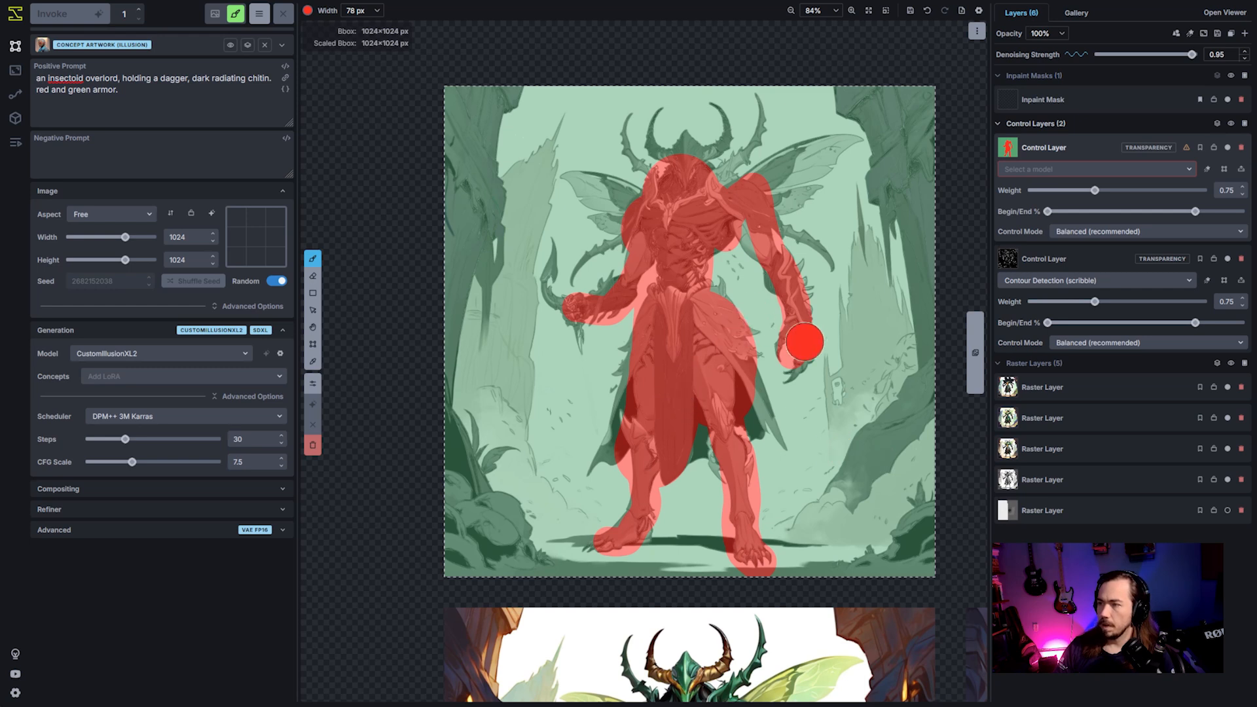
- Set the painted control layer's model to Multi-Guidance Detection (Union Pro)
{"action": "left_click", "coordinate": [1096, 170]}
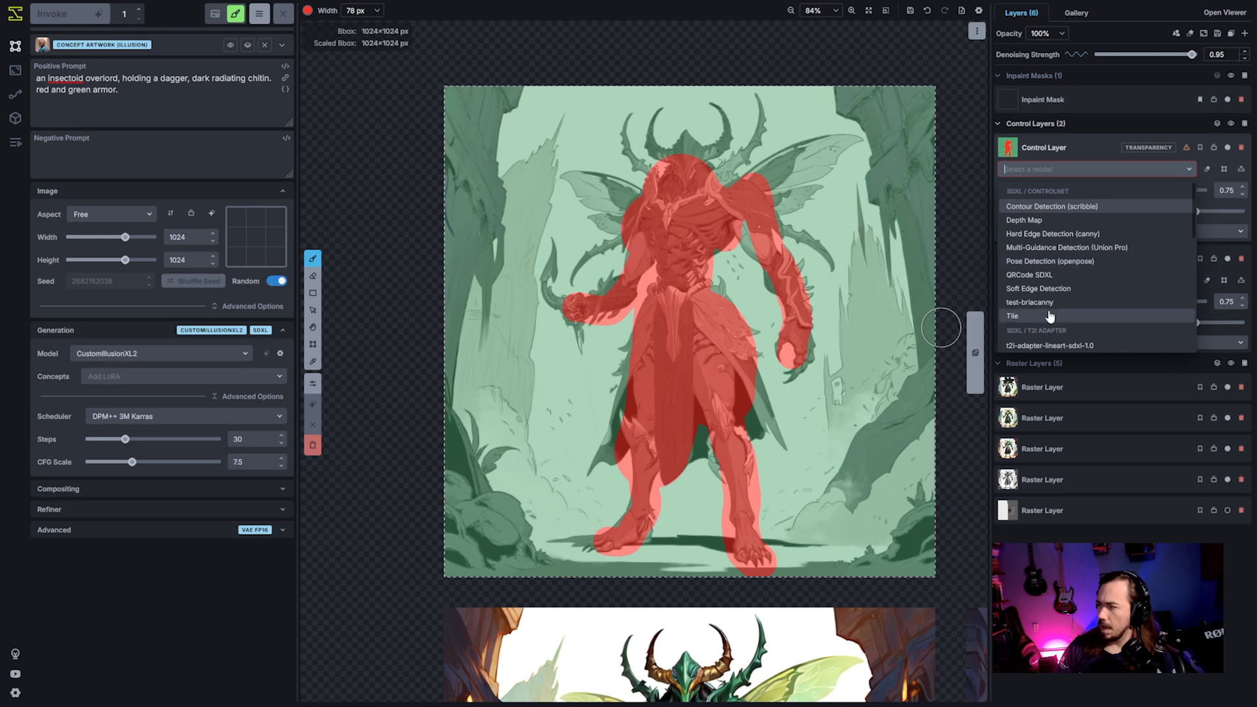
{"action": "left_click", "coordinate": [1061, 247]}
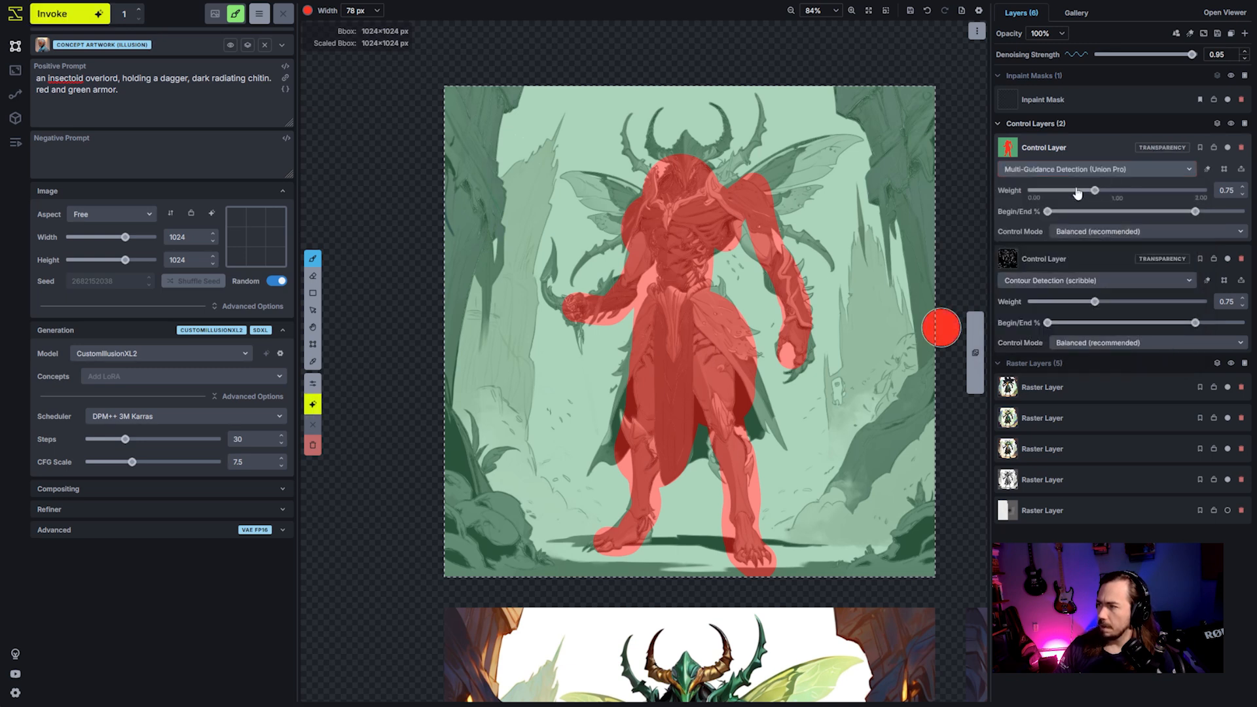
- Lower the painted control layer's weight to 0.4, and start a generation with the current prompt but cancel it
{"action": "left_click_drag", "start_coordinate": [1095, 190], "coordinate": [1065, 191]}
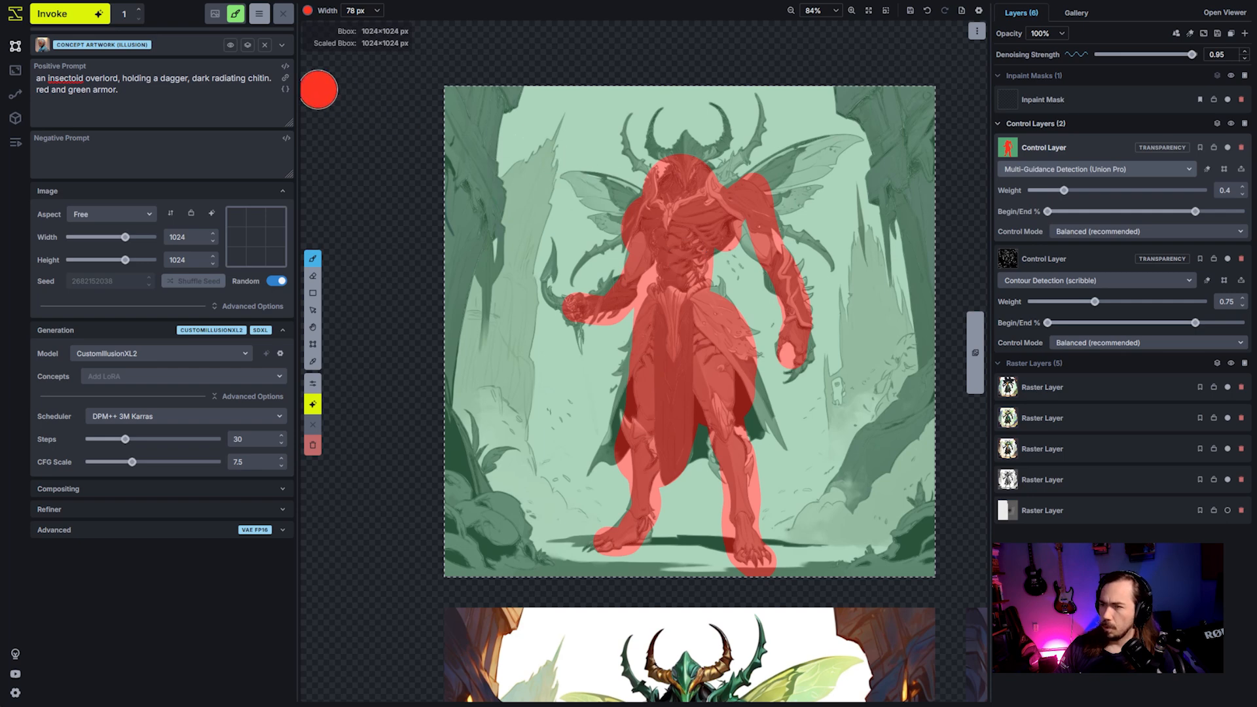
{"action": "left_click", "coordinate": [89, 20]}
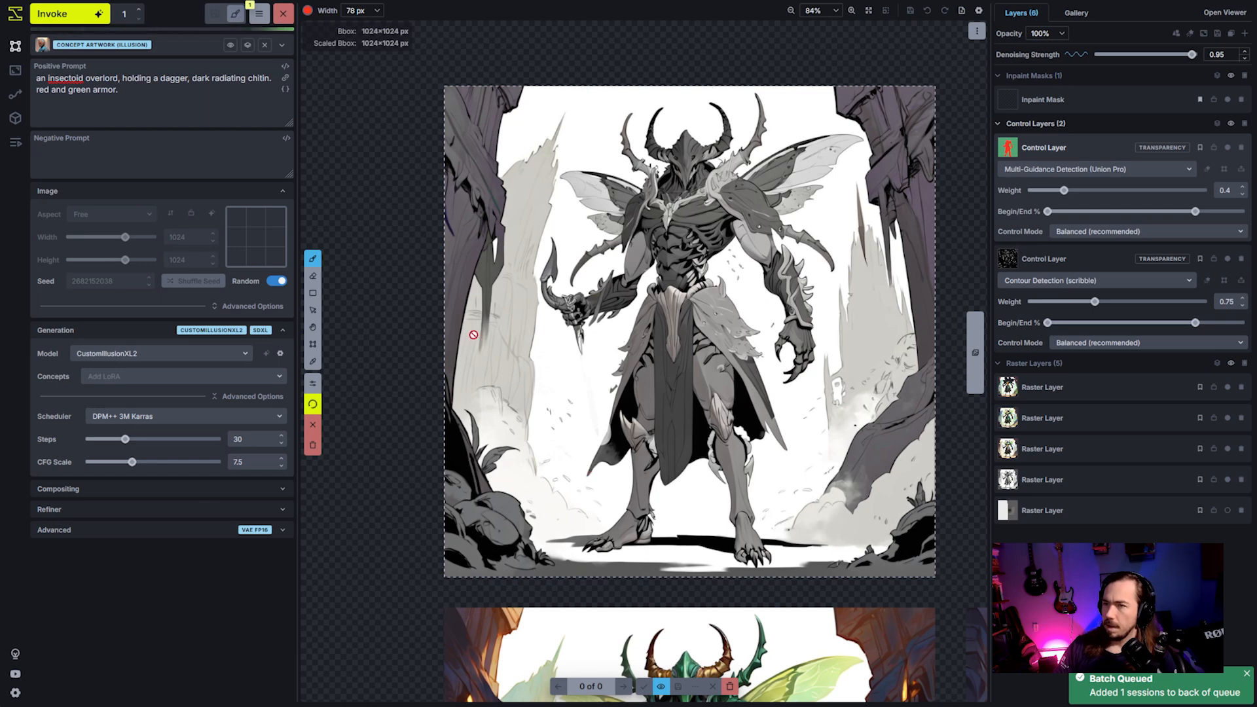
{"action": "triple_click", "coordinate": [190, 90]}
{"action": "left_click", "coordinate": [283, 14]}
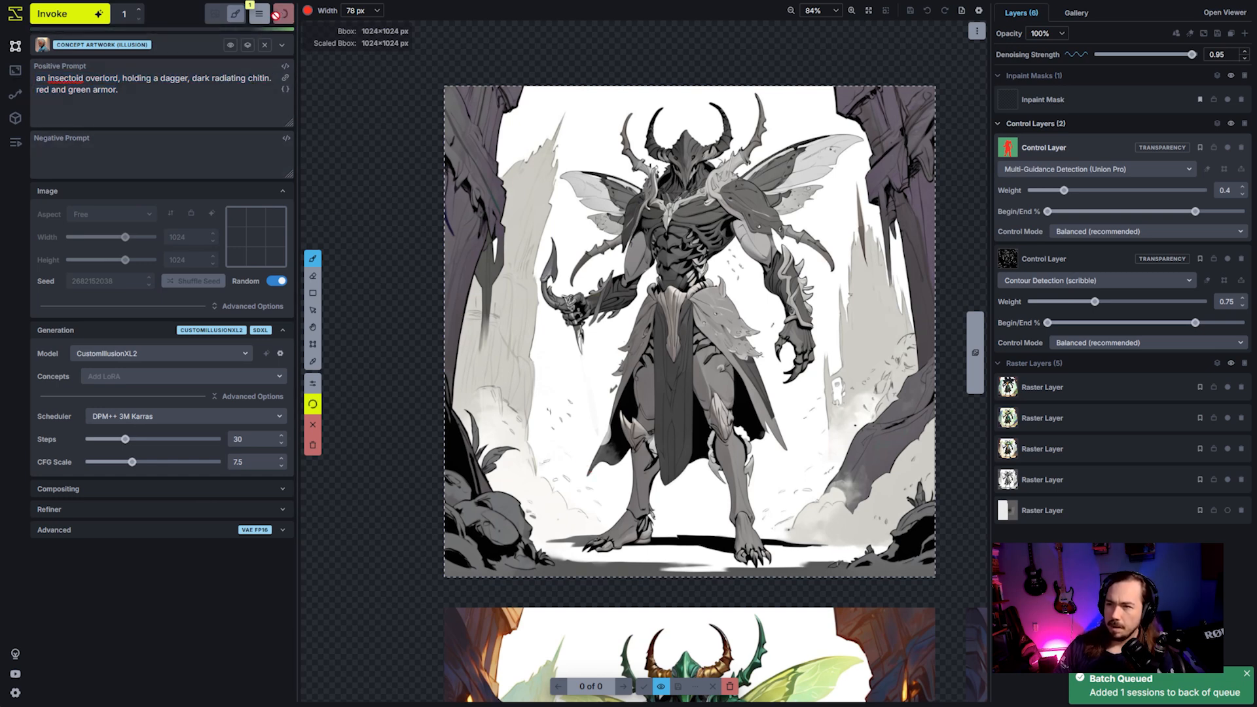
- Remove "red and green armor." from the positive prompt and generate a new image
{"action": "left_click_drag", "start_coordinate": [228, 90], "coordinate": [33, 89]}
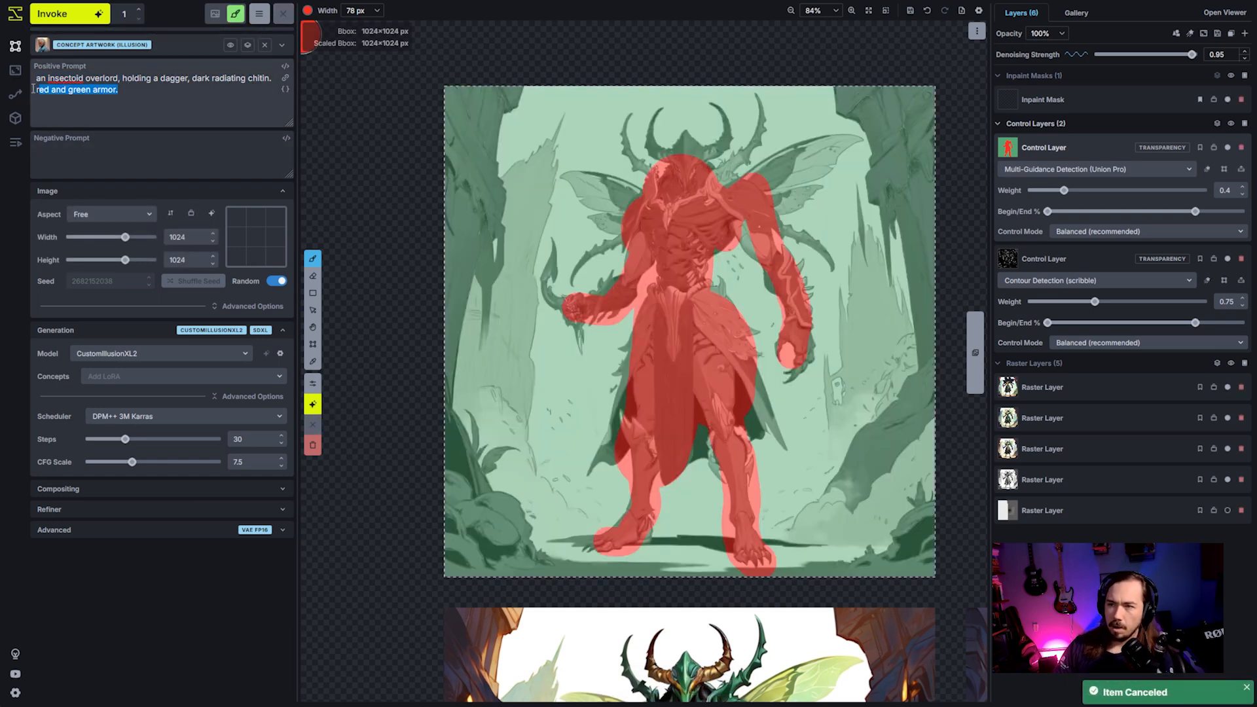
{"action": "key", "text": "BackSpace"}
{"action": "left_click", "coordinate": [95, 15]}
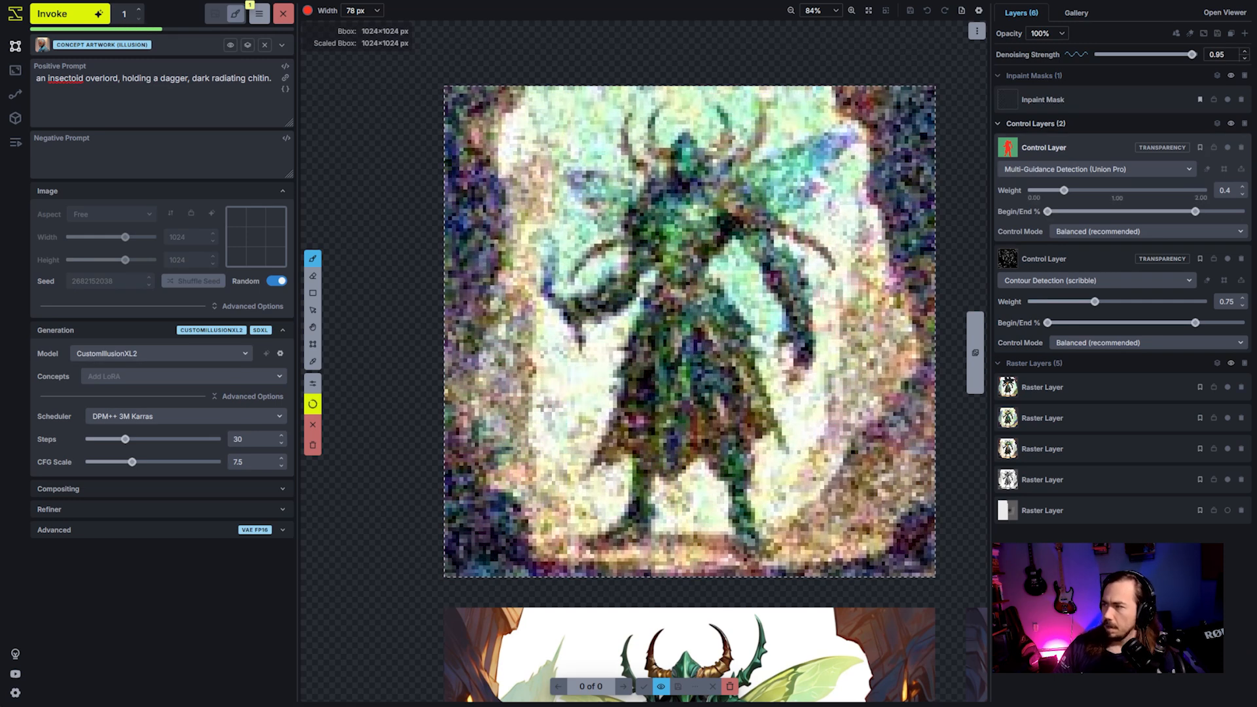
- Set the painted control layer's weight to 0.6 and its model to Tile, and restart the generation with these settings
{"action": "left_click_drag", "start_coordinate": [1064, 191], "coordinate": [1081, 197]}
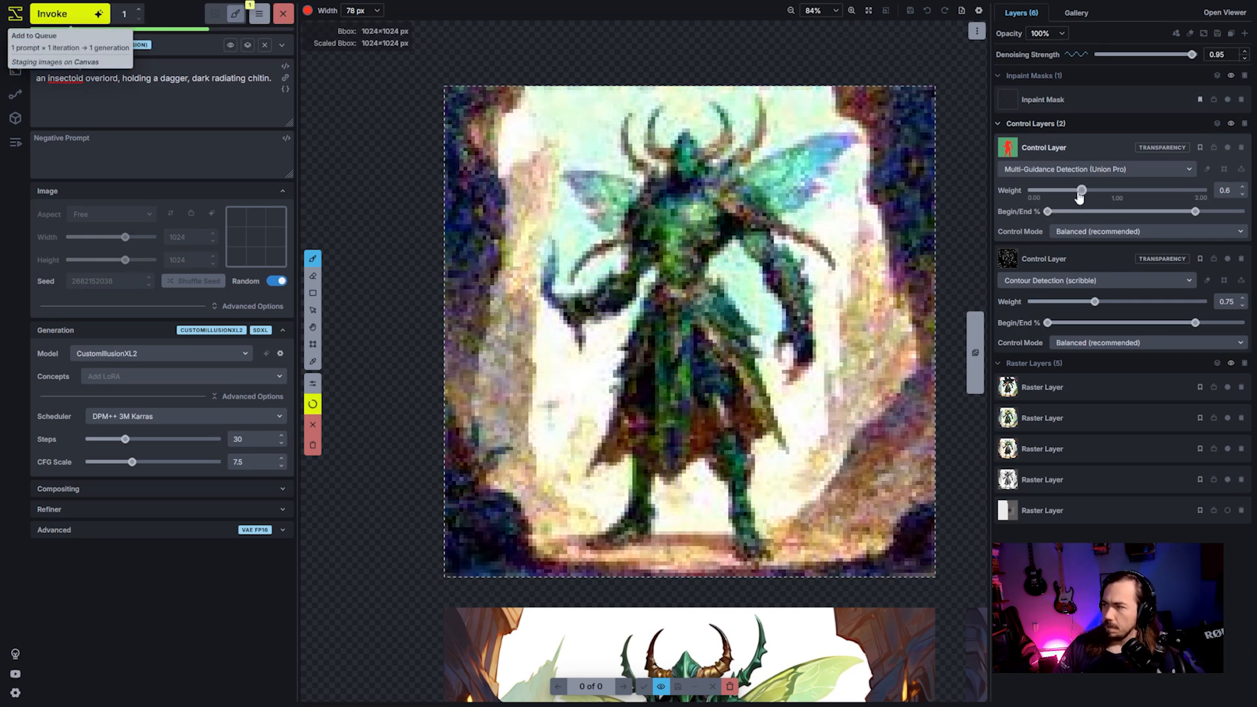
{"action": "left_click", "coordinate": [72, 24]}
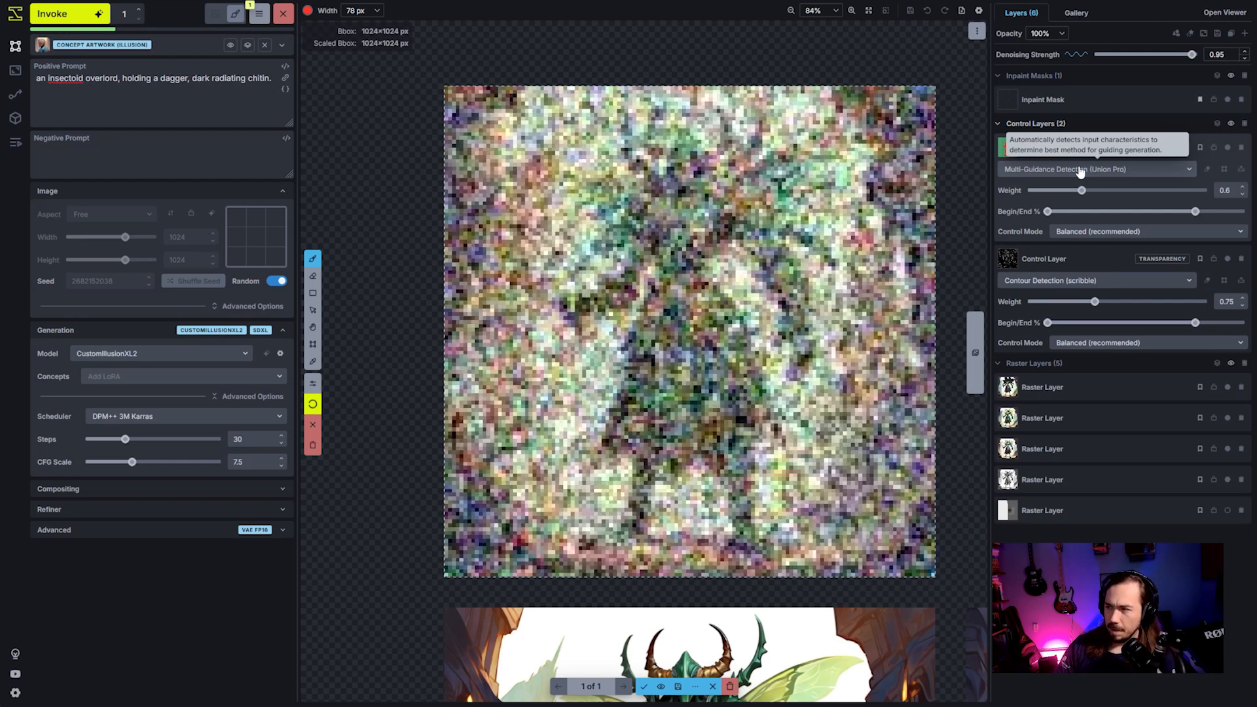
{"action": "left_click", "coordinate": [1079, 170]}
{"action": "left_click", "coordinate": [1012, 316]}
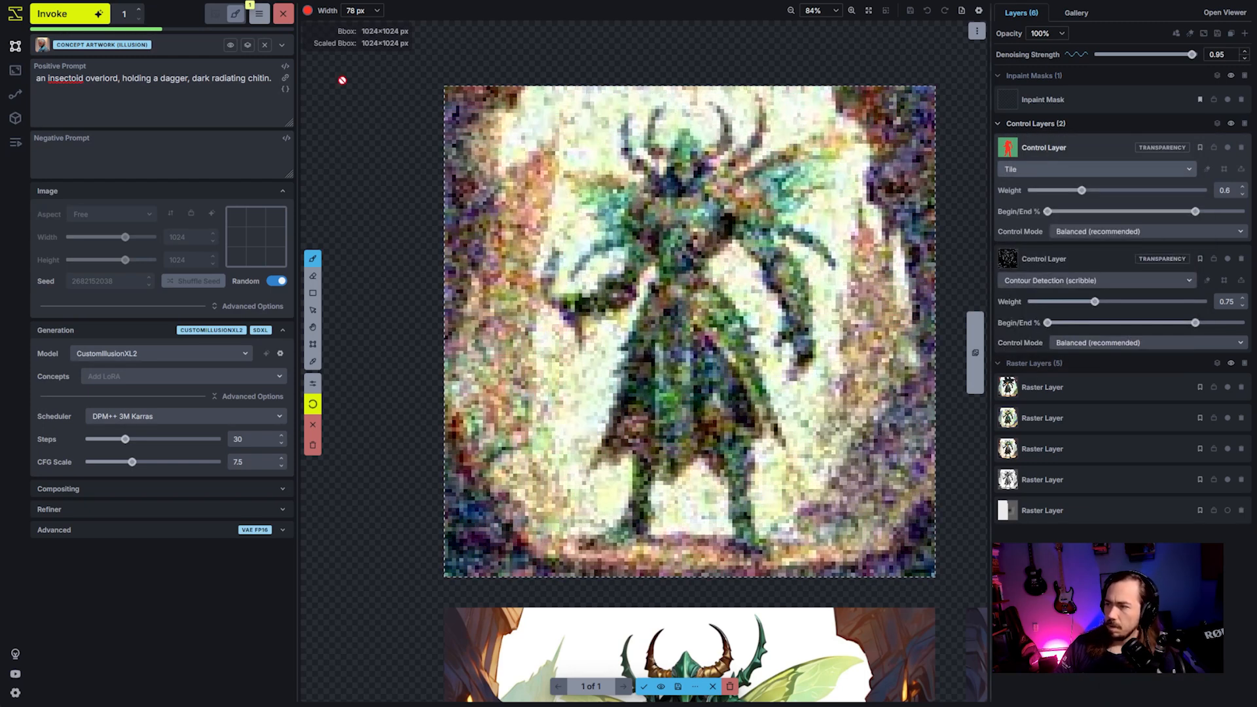
{"action": "left_click", "coordinate": [283, 14]}
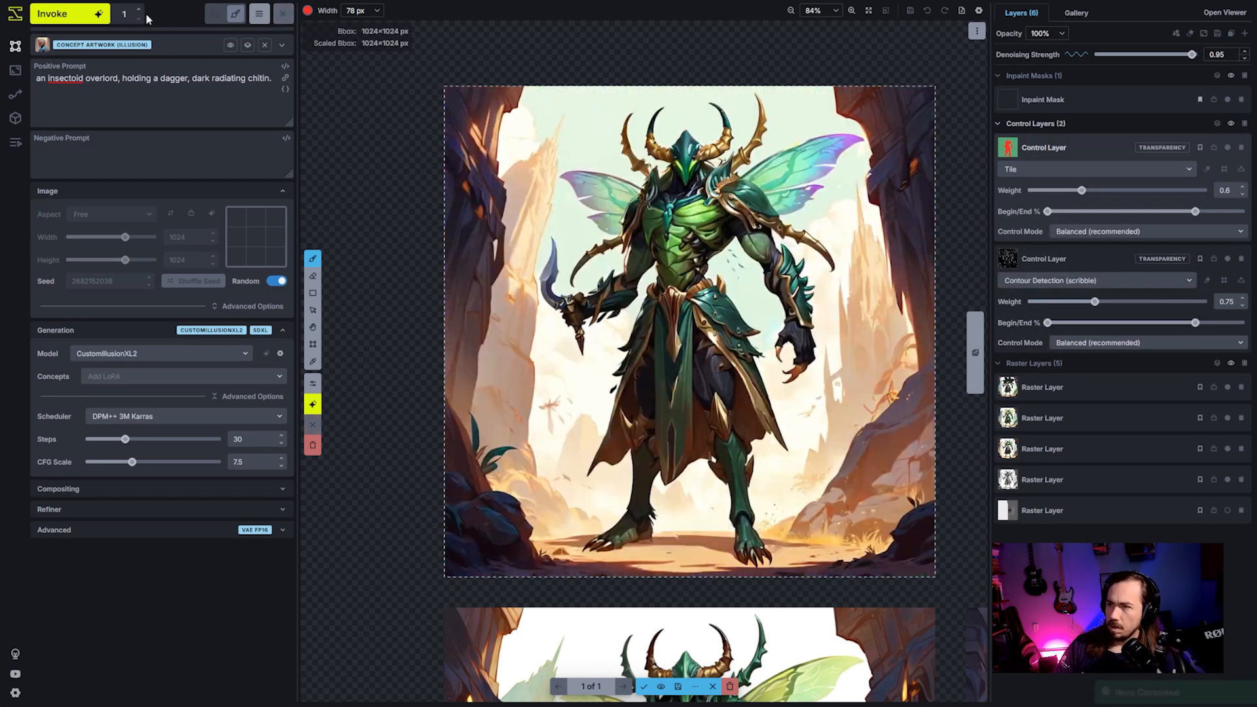
{"action": "left_click", "coordinate": [77, 21]}
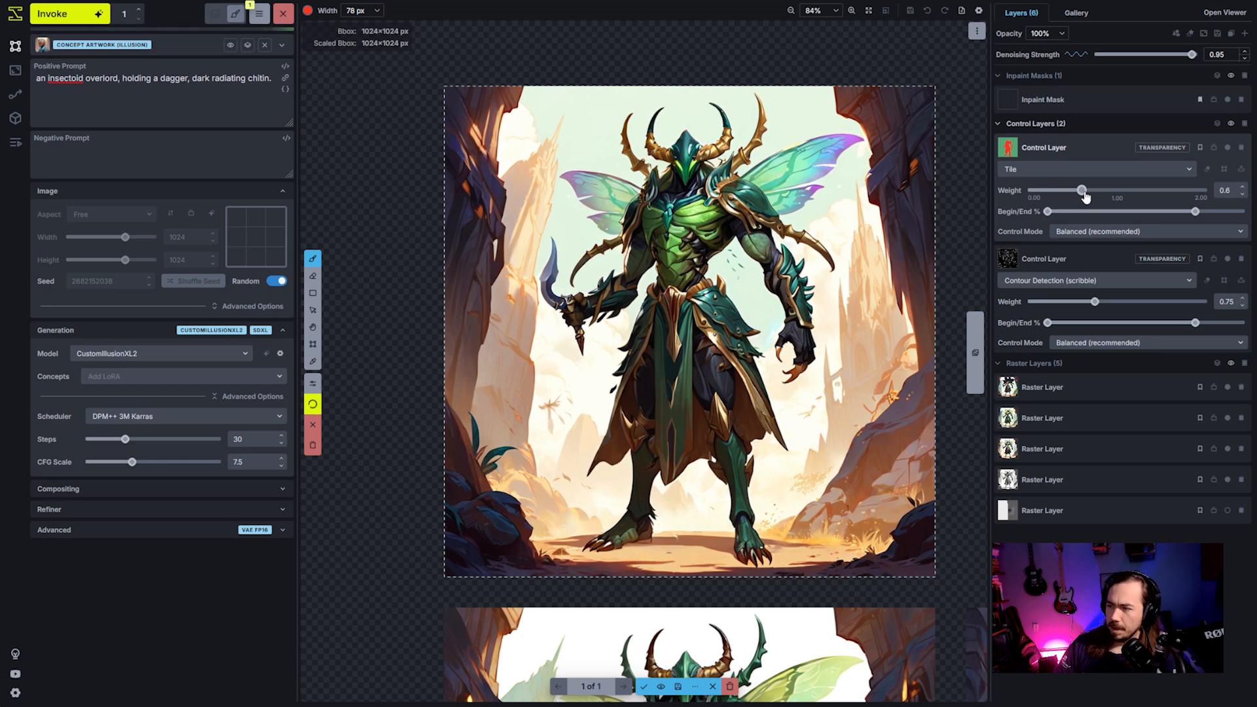
{"action": "mouse_move", "coordinate": [1069, 211]}
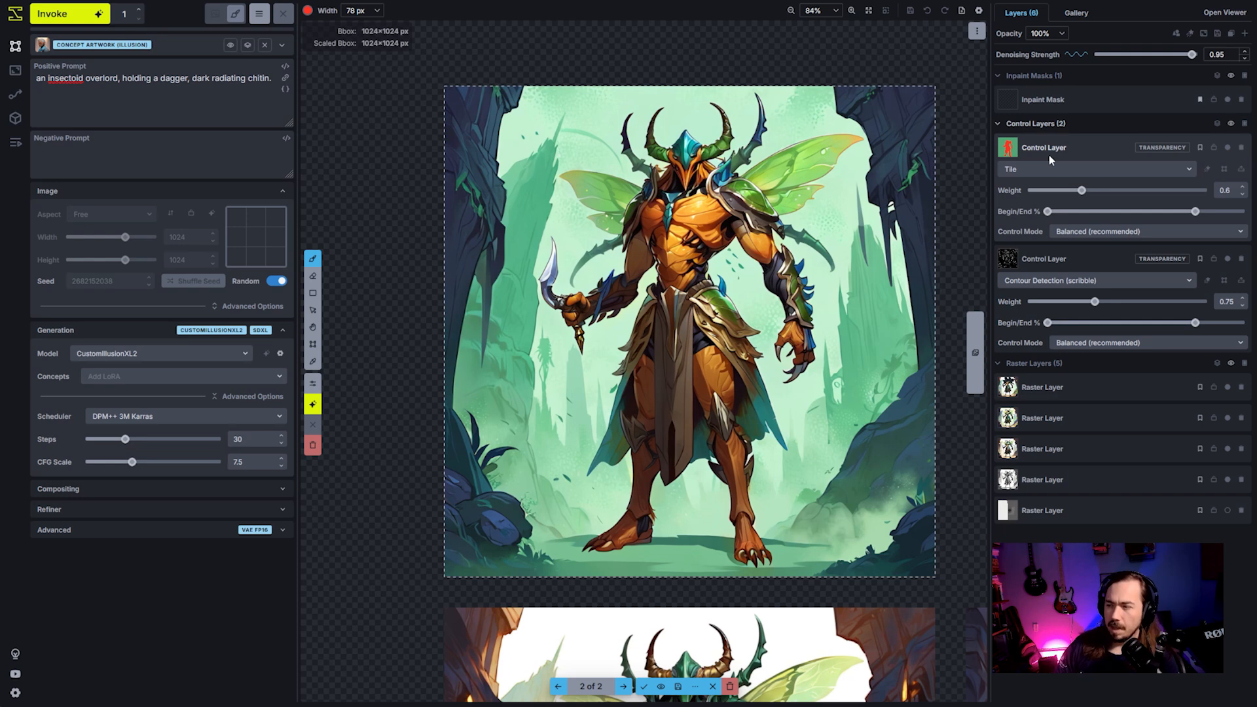
{"action": "key", "text": "space"}
{"action": "left_click_drag", "start_coordinate": [883, 349], "coordinate": [849, 334]}
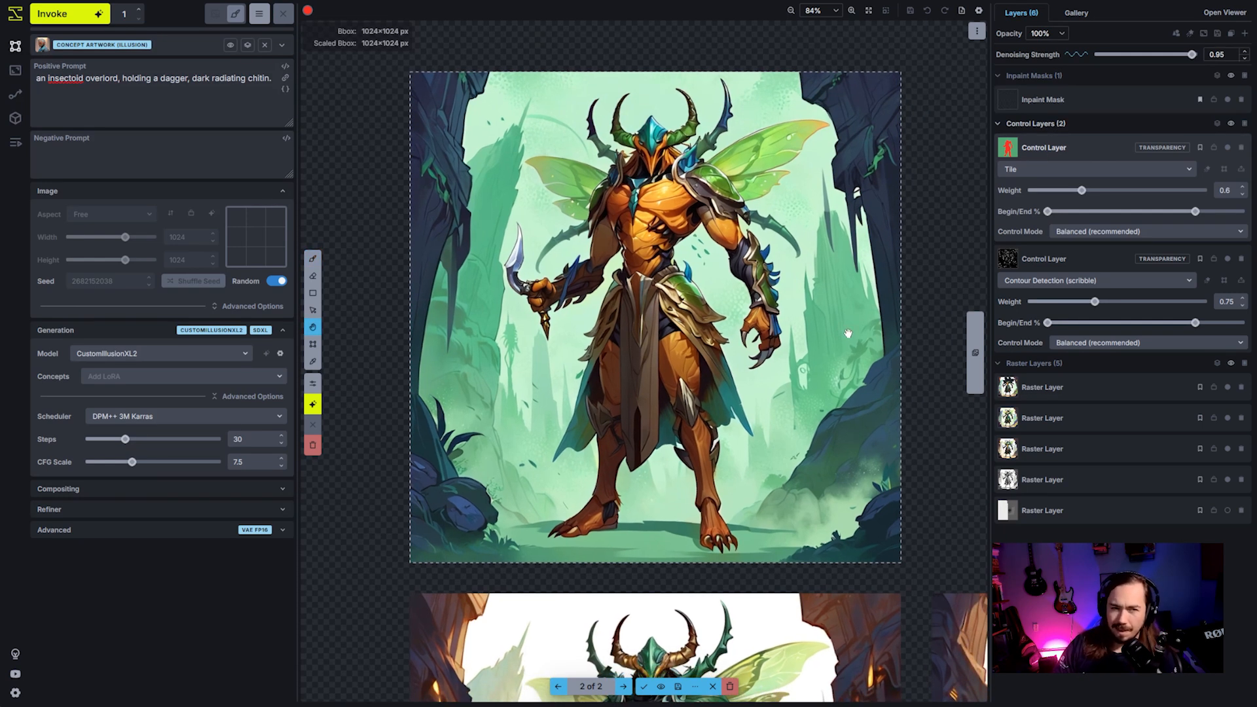
{"action": "left_click_drag", "start_coordinate": [711, 315], "coordinate": [754, 329]}
{"action": "key", "text": "b"}
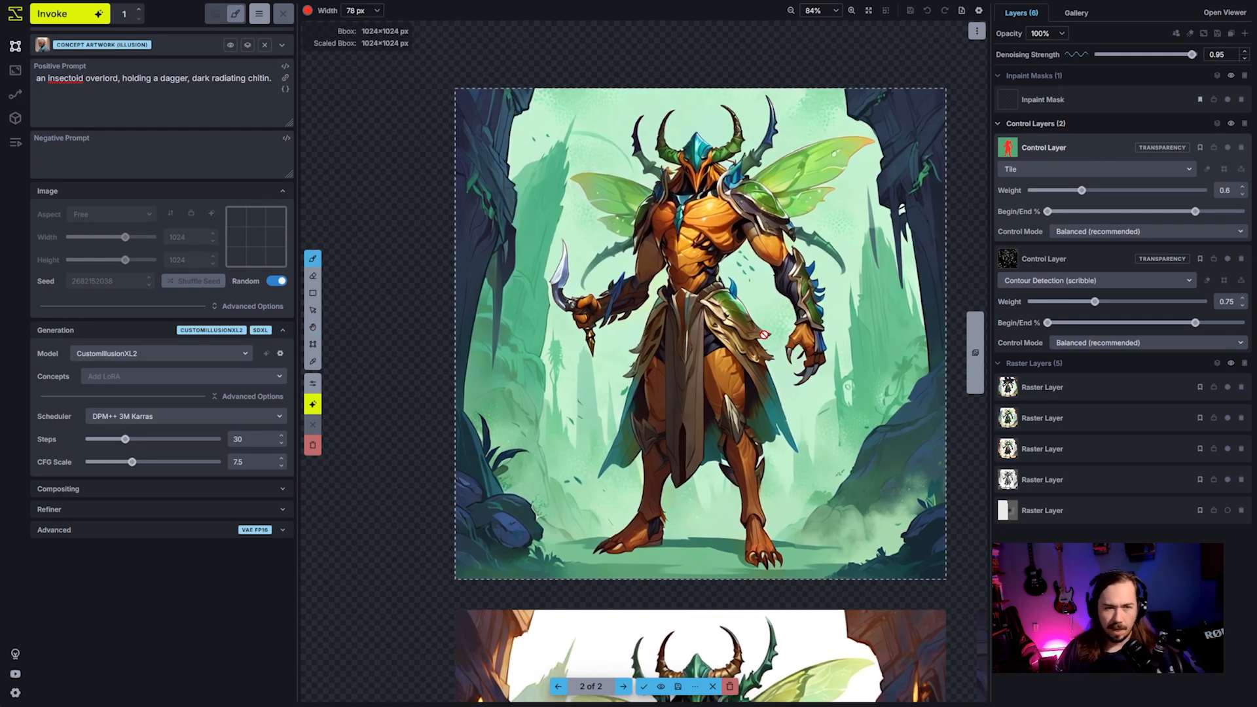
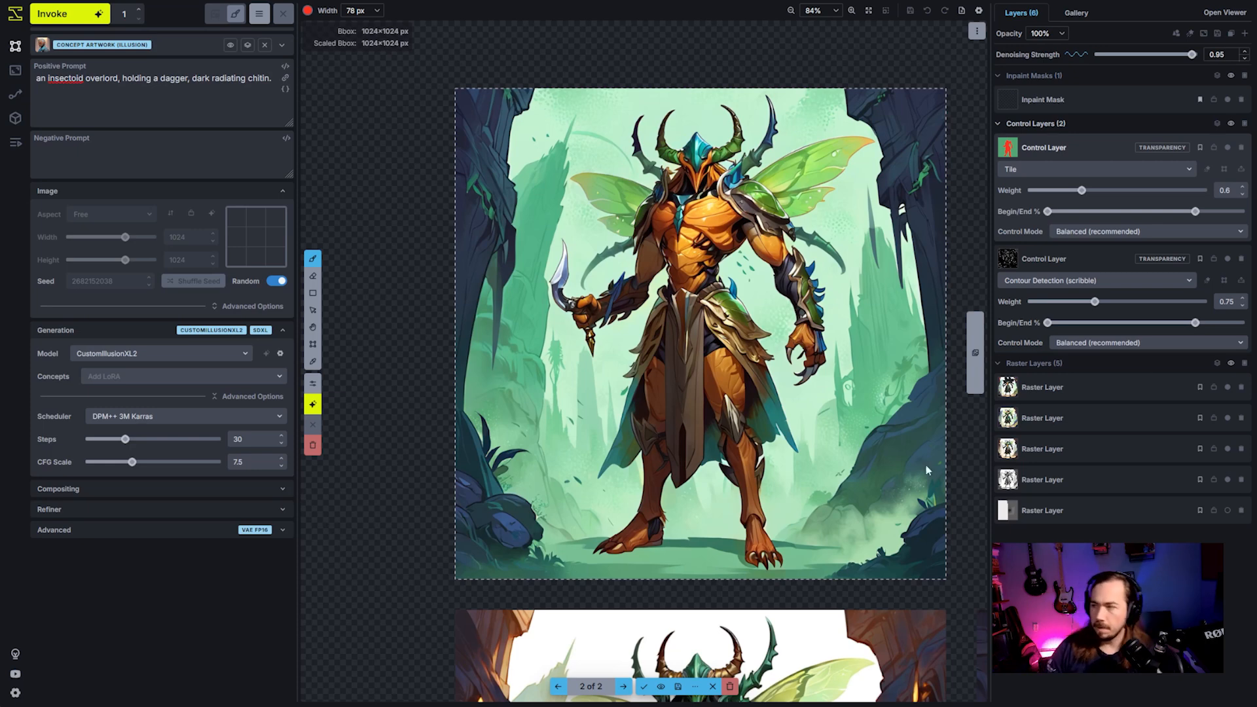
- Send the generated orange character result to the canvas as a new raster layer and discard all staged results
{"action": "scroll", "coordinate": [587, 428], "scroll_direction": "up", "scroll_amount": 2}
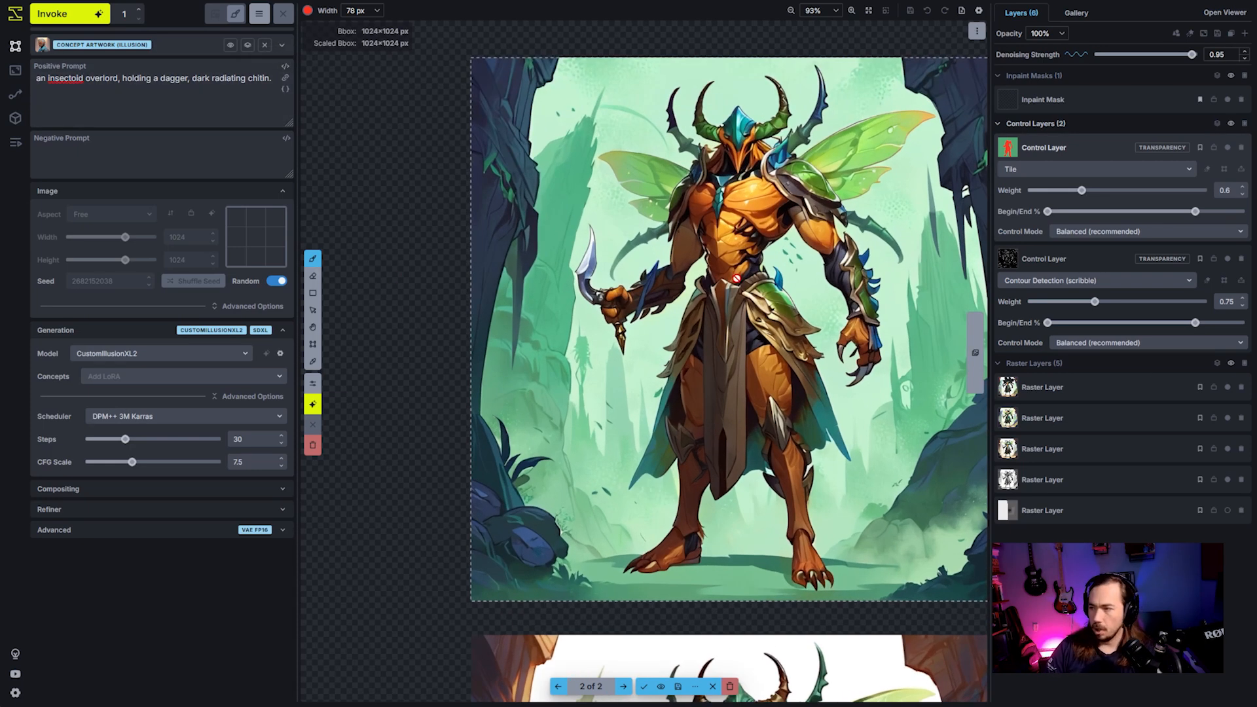
{"action": "scroll", "coordinate": [736, 278], "scroll_direction": "down", "scroll_amount": 3}
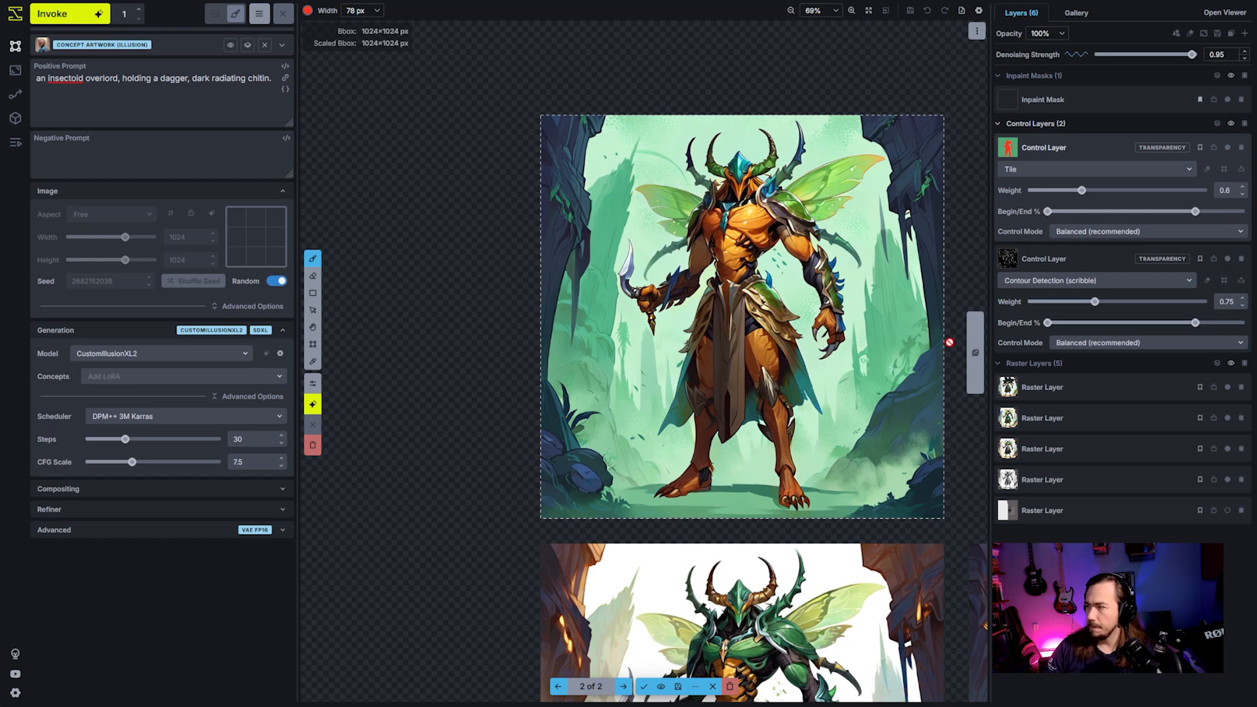
{"action": "scroll", "coordinate": [888, 342], "scroll_direction": "down", "scroll_amount": 2}
{"action": "key", "text": "v"}
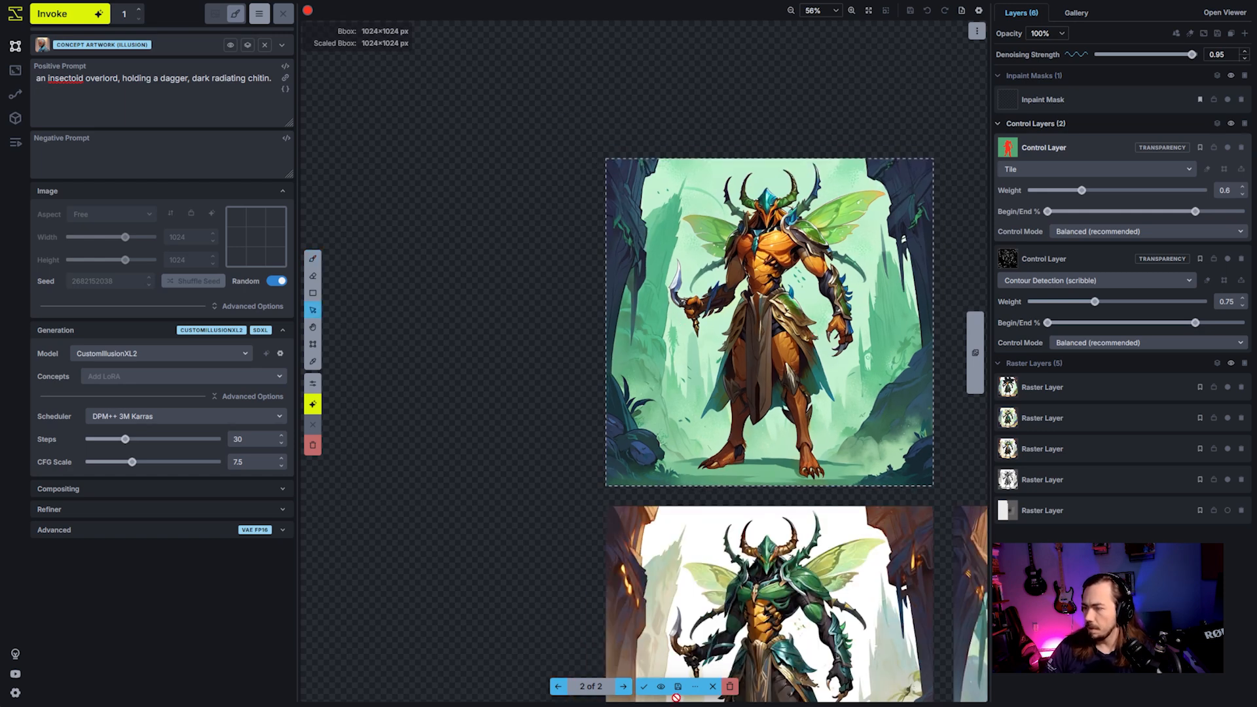
{"action": "left_click", "coordinate": [696, 687]}
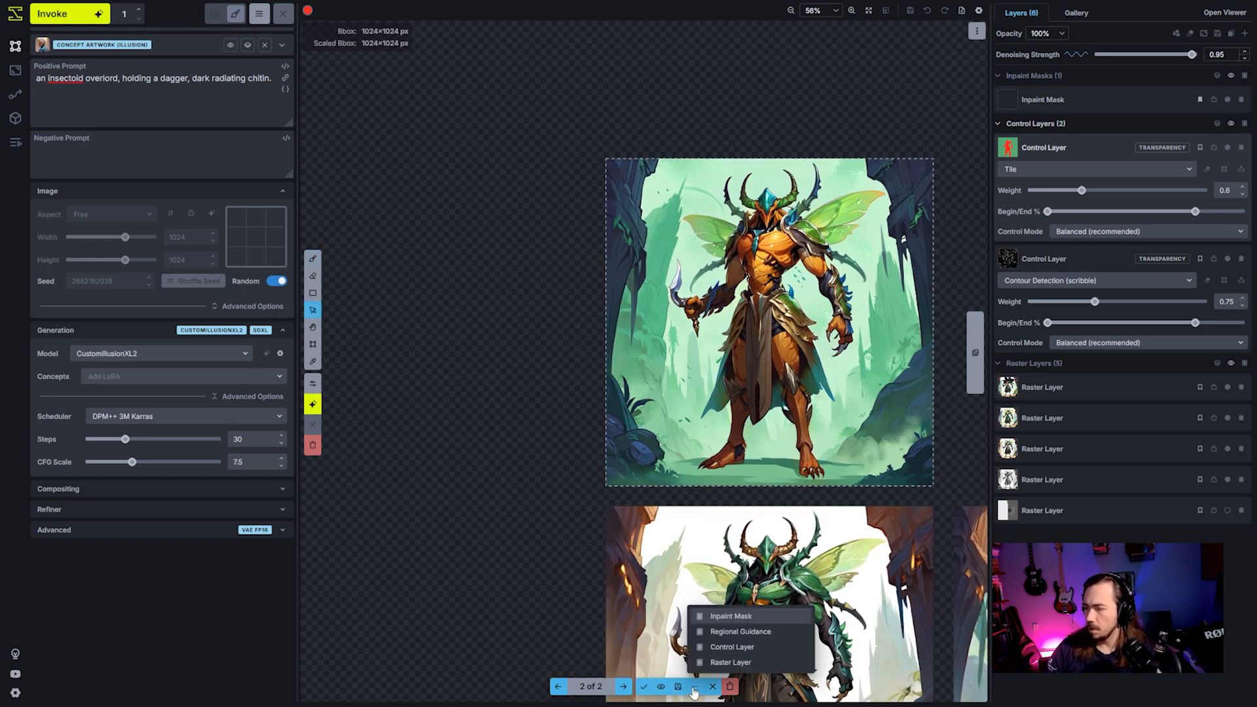
{"action": "left_click", "coordinate": [717, 665]}
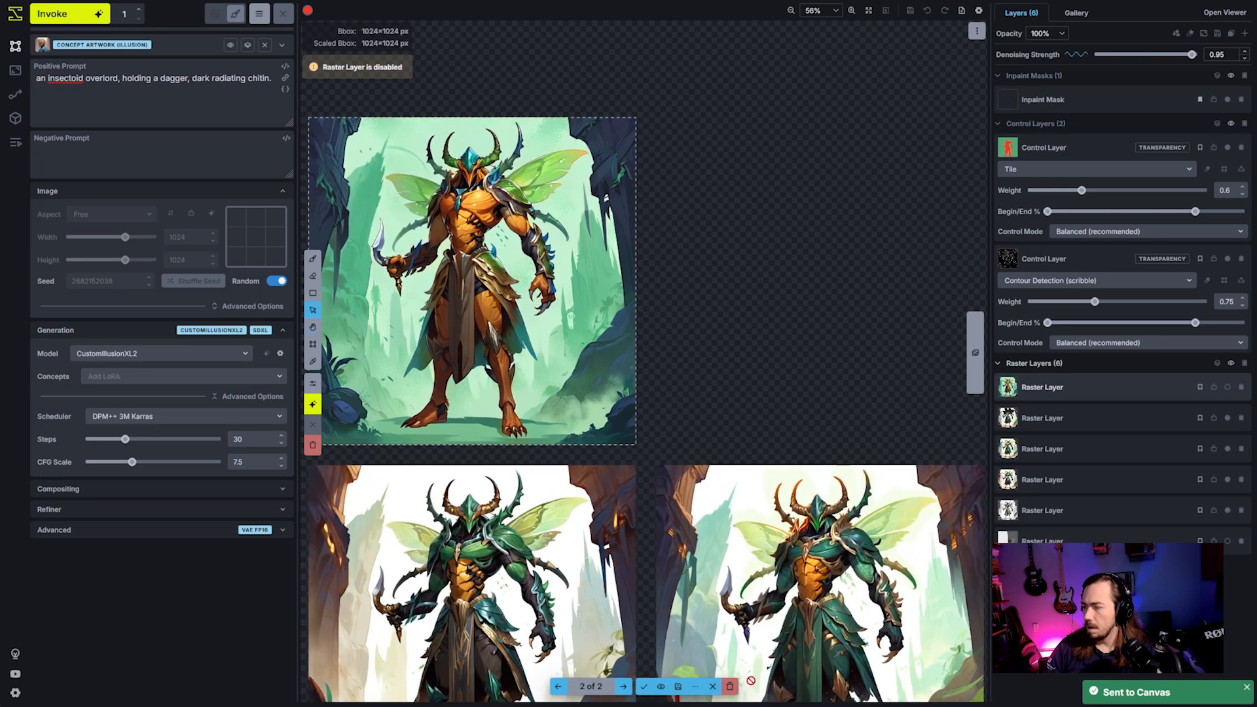
{"action": "left_click", "coordinate": [731, 689]}
{"action": "scroll", "coordinate": [650, 532], "scroll_direction": "down", "scroll_amount": 2}
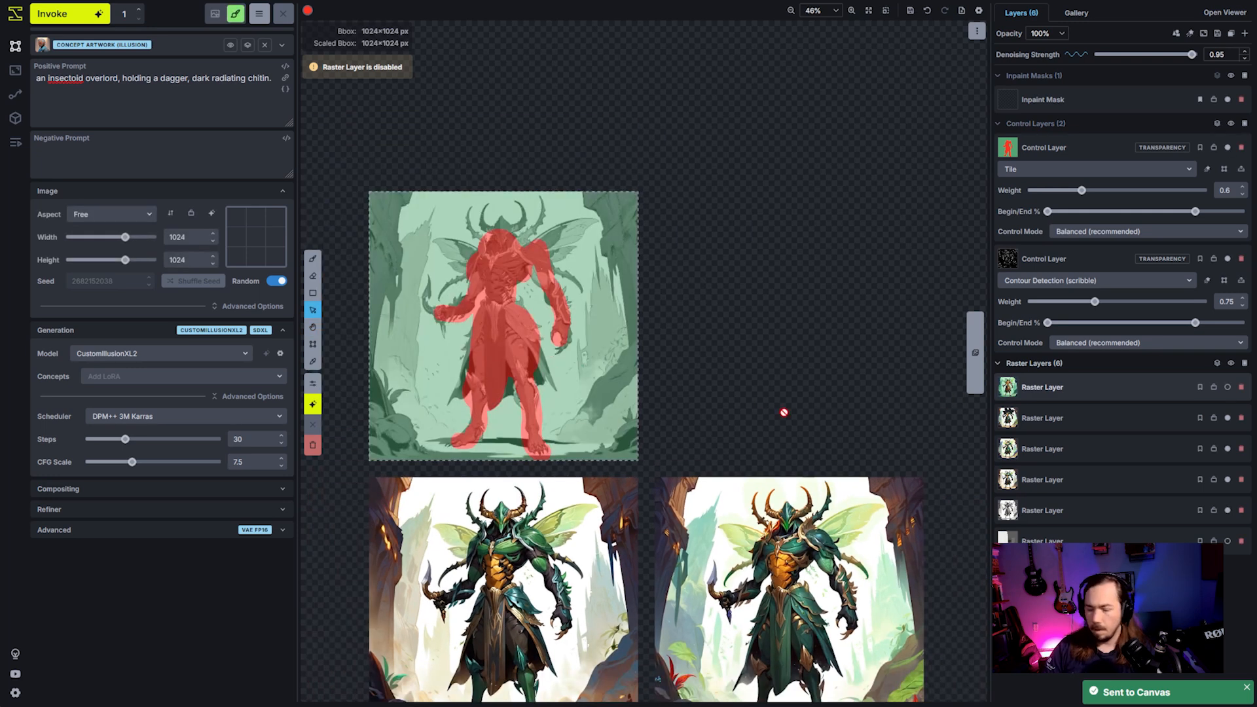
- Enable the new raster layer and move it into the empty space beside the bounding box, above the second green variation
{"action": "scroll", "coordinate": [799, 531], "scroll_direction": "up", "scroll_amount": 2}
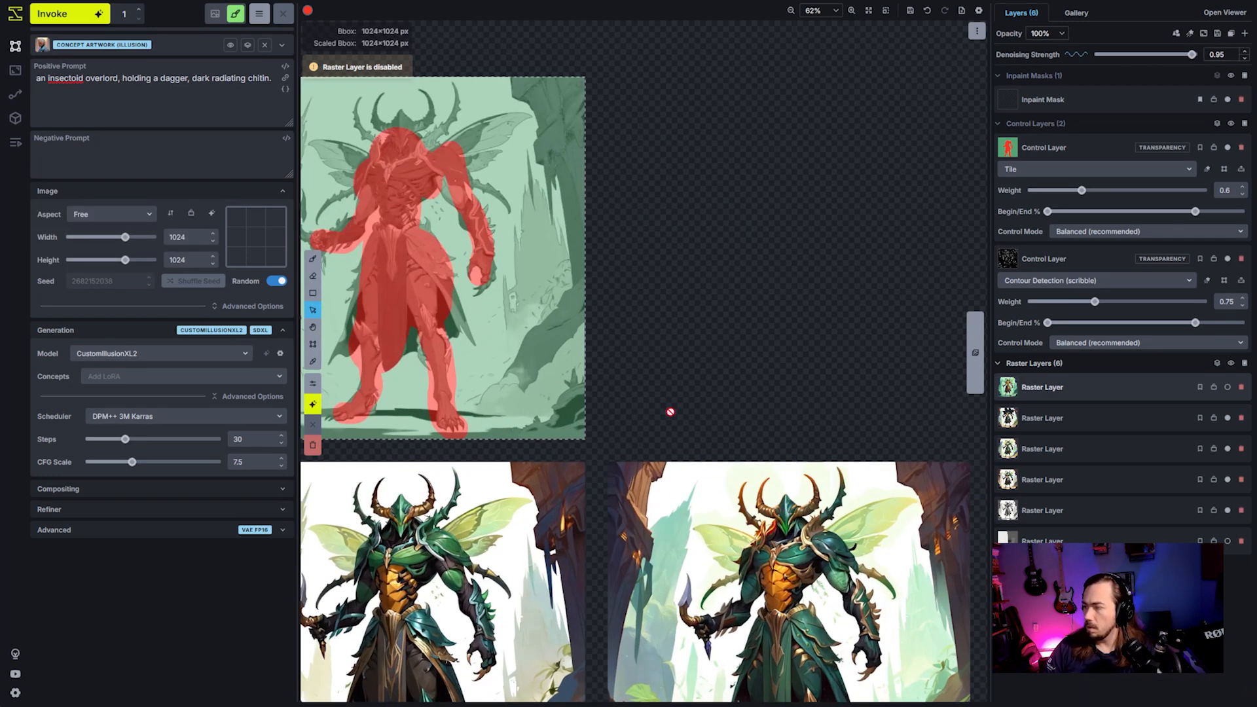
{"action": "left_click_drag", "start_coordinate": [671, 412], "coordinate": [781, 420]}
{"action": "left_click", "coordinate": [1097, 448]}
{"action": "left_click", "coordinate": [1100, 392]}
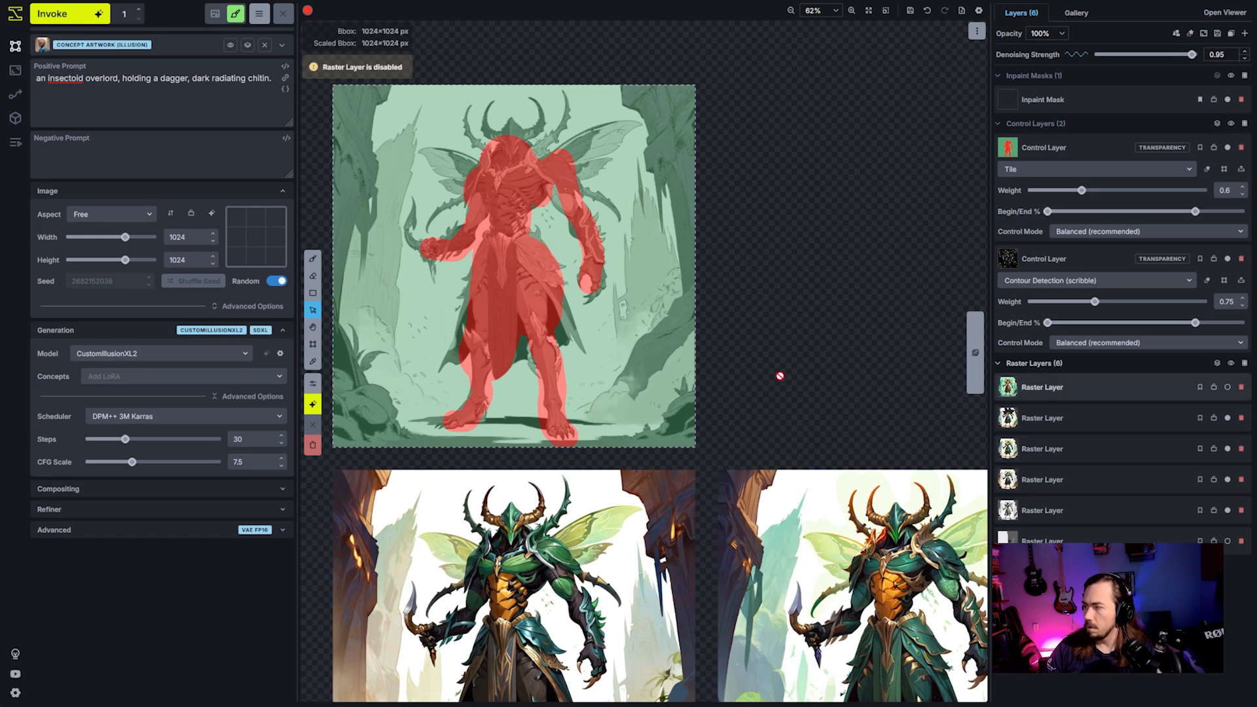
{"action": "left_click", "coordinate": [313, 343]}
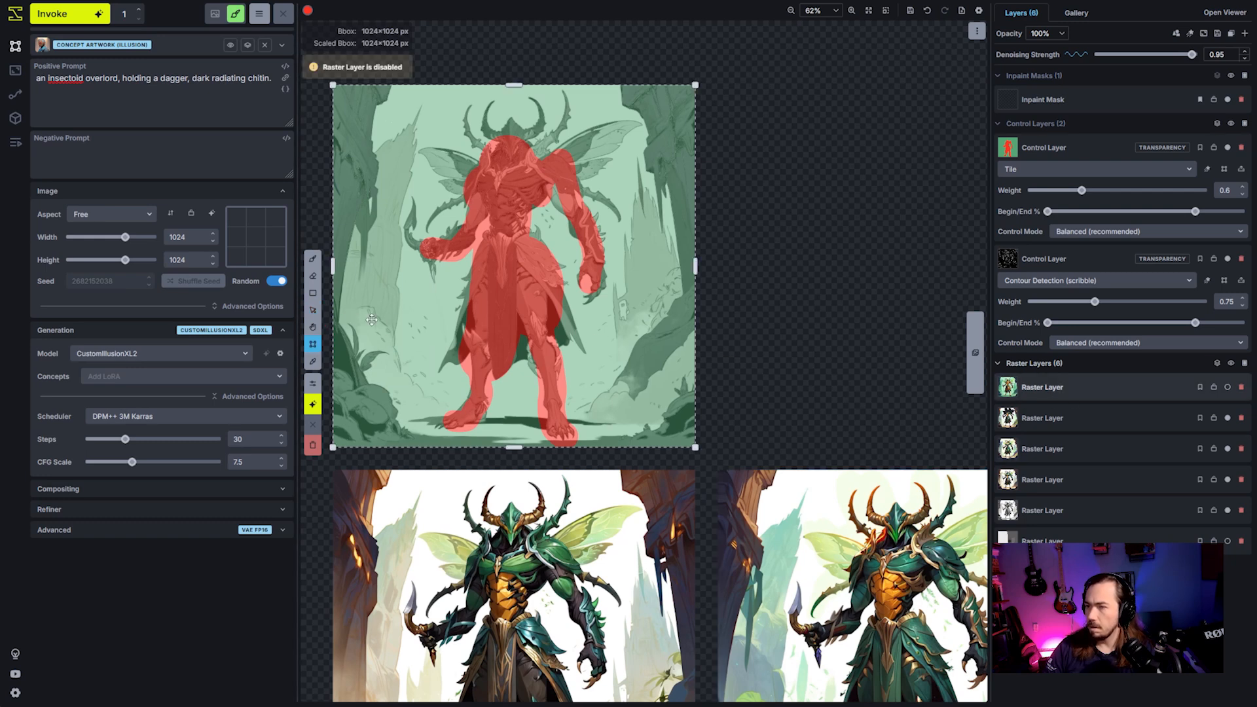
{"action": "key", "text": "Escape"}
{"action": "left_click", "coordinate": [1228, 387]}
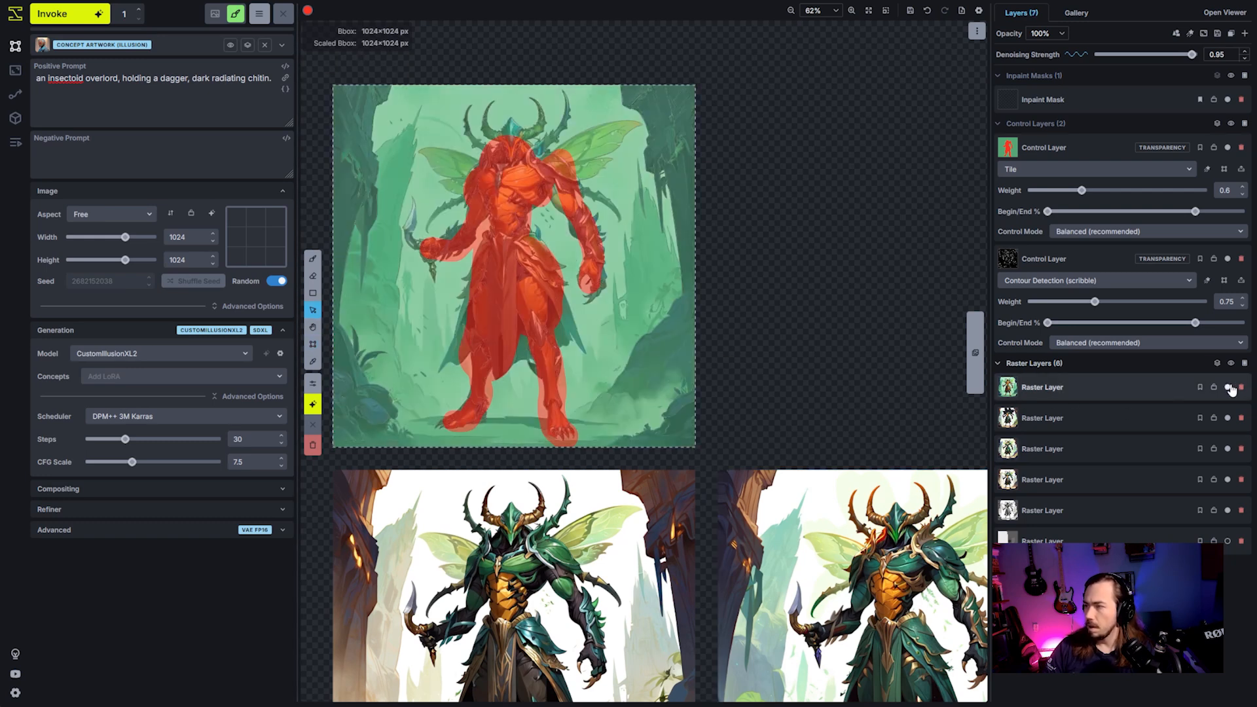
{"action": "mouse_move", "coordinate": [594, 317]}
{"action": "left_mouse_down"}
{"action": "mouse_move", "coordinate": [955, 338]}
{"action": "mouse_move", "coordinate": [979, 317]}
{"action": "left_mouse_up"}
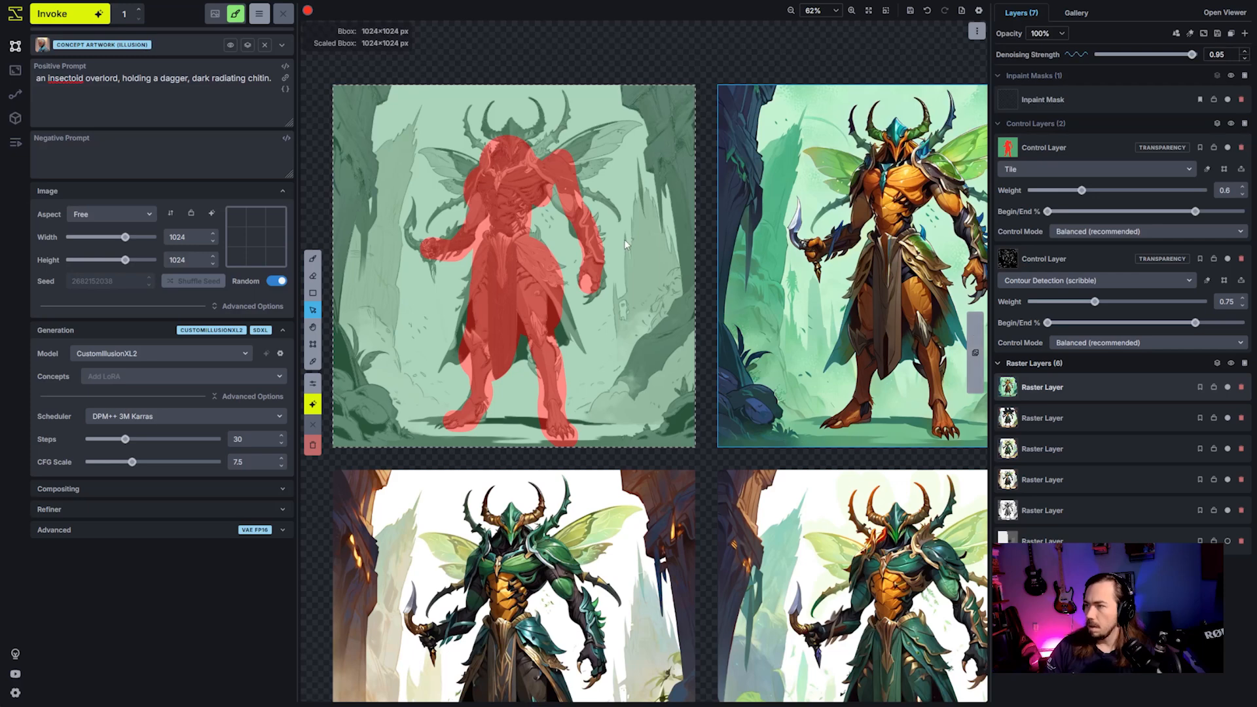
- Paint over the red character silhouette on the Tile control layer in blue (RGB 2, 0, 255) with a 113 px brush
{"action": "left_click", "coordinate": [1075, 160]}
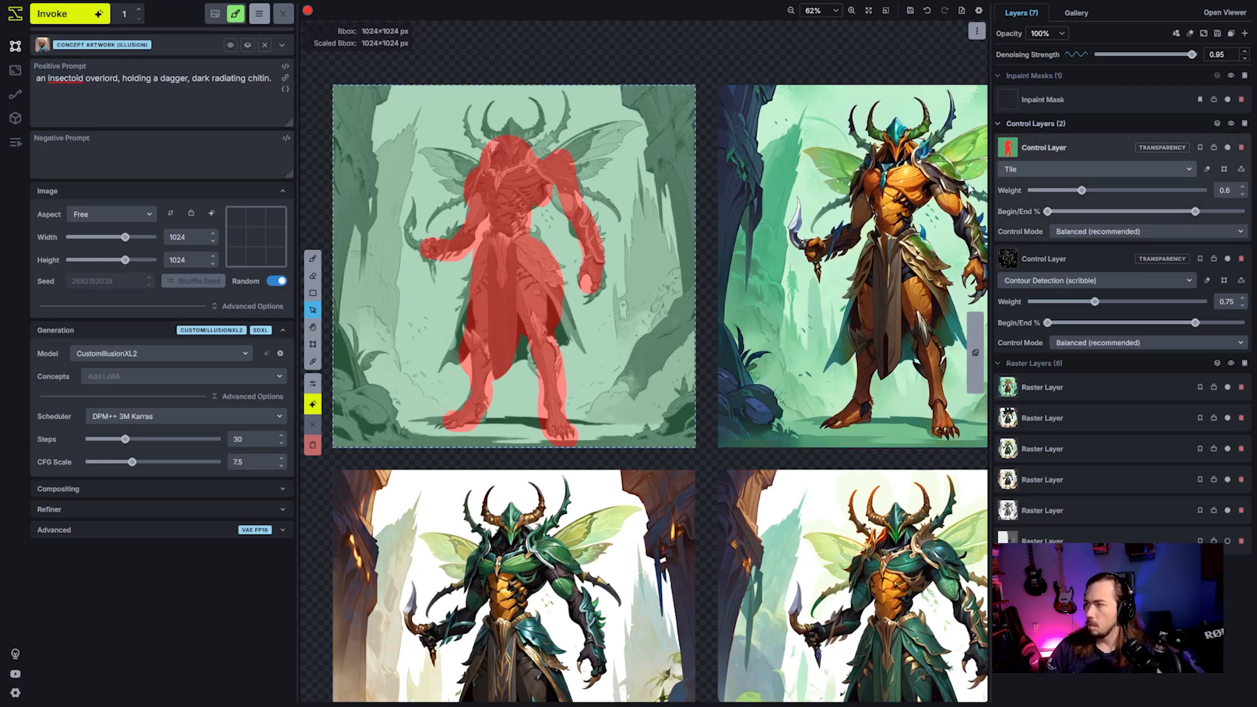
{"action": "left_click", "coordinate": [308, 10]}
{"action": "left_click", "coordinate": [430, 121]}
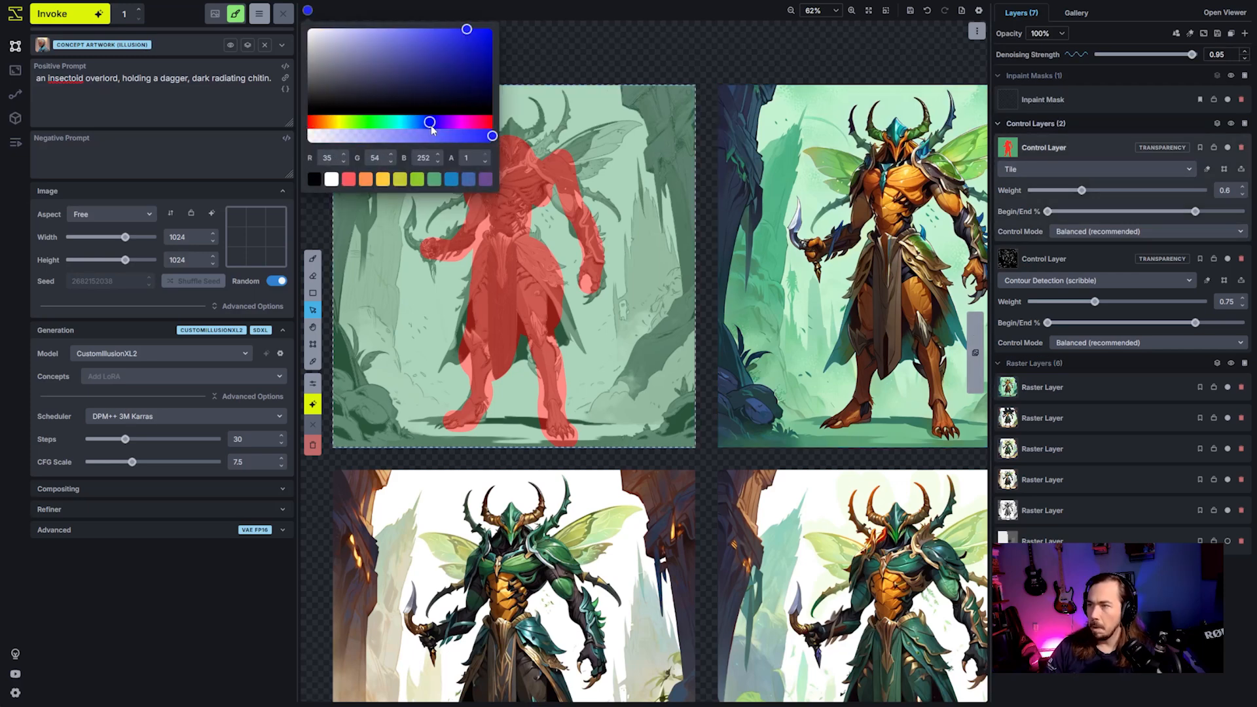
{"action": "left_click", "coordinate": [493, 28]}
{"action": "key", "text": "b"}
{"action": "key", "text": "bracketleft"}
{"action": "key", "text": "bracketleft"}
{"action": "key", "text": "bracketleft"}
{"action": "key", "text": "bracketleft"}
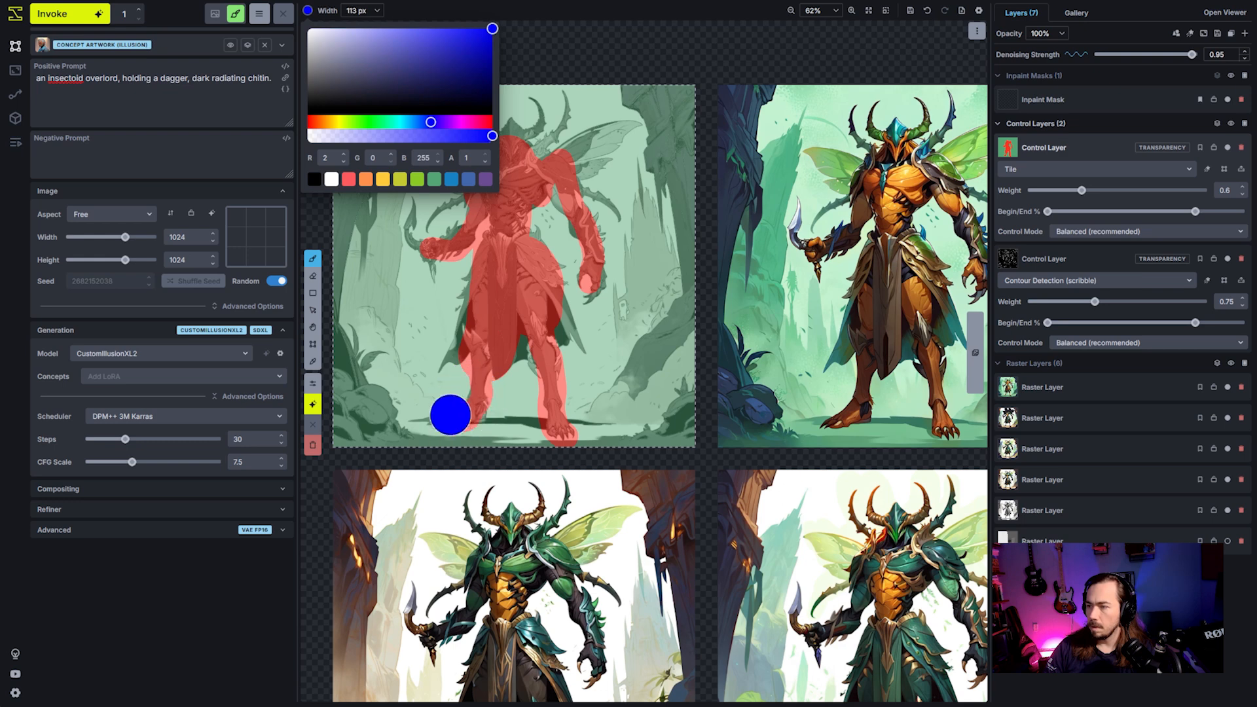
{"action": "mouse_move", "coordinate": [460, 415]}
{"action": "left_mouse_down"}
{"action": "mouse_move", "coordinate": [502, 157]}
{"action": "mouse_move", "coordinate": [559, 433]}
{"action": "mouse_move", "coordinate": [526, 340]}
{"action": "mouse_move", "coordinate": [510, 345]}
{"action": "mouse_move", "coordinate": [548, 259]}
{"action": "mouse_move", "coordinate": [515, 294]}
{"action": "mouse_move", "coordinate": [493, 225]}
{"action": "mouse_move", "coordinate": [431, 250]}
{"action": "mouse_move", "coordinate": [471, 231]}
{"action": "mouse_move", "coordinate": [478, 190]}
{"action": "mouse_move", "coordinate": [508, 173]}
{"action": "mouse_move", "coordinate": [520, 210]}
{"action": "mouse_move", "coordinate": [528, 159]}
{"action": "mouse_move", "coordinate": [554, 175]}
{"action": "mouse_move", "coordinate": [563, 161]}
{"action": "mouse_move", "coordinate": [590, 285]}
{"action": "left_mouse_up"}
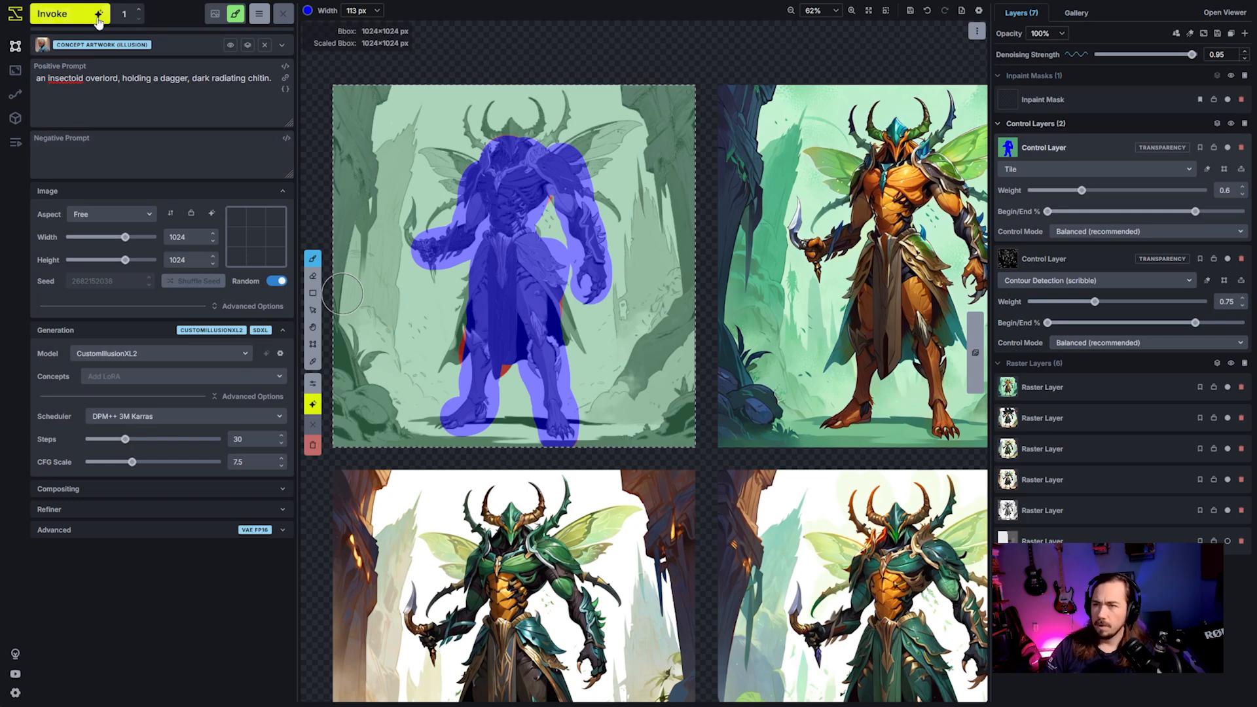
- Generate a new image from the blue-painted control layer and accept the result onto the canvas
{"action": "key", "text": "ctrl+Return"}
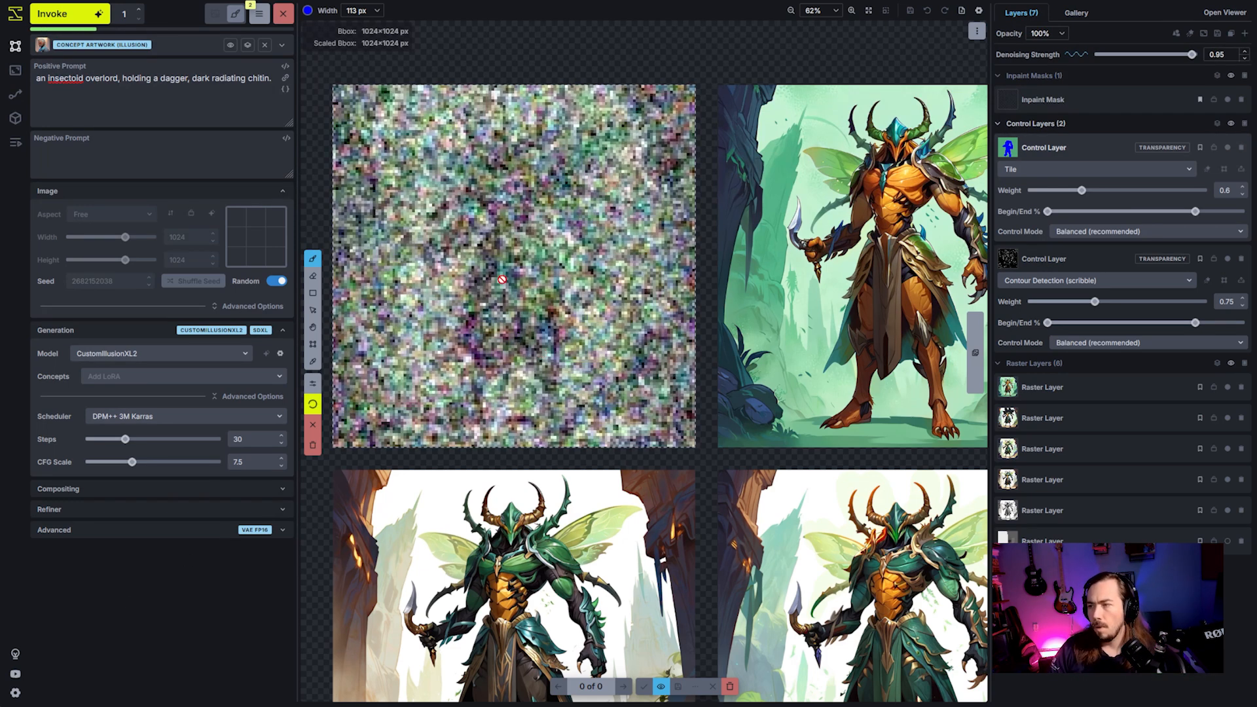
{"action": "key", "text": "space"}
{"action": "mouse_move", "coordinate": [589, 310]}
{"action": "left_mouse_down"}
{"action": "mouse_move", "coordinate": [682, 347]}
{"action": "mouse_move", "coordinate": [709, 323]}
{"action": "mouse_move", "coordinate": [694, 299]}
{"action": "mouse_move", "coordinate": [711, 293]}
{"action": "left_mouse_up"}
{"action": "scroll", "coordinate": [682, 348], "scroll_direction": "up", "scroll_amount": 2}
{"action": "scroll", "coordinate": [693, 329], "scroll_direction": "down", "scroll_amount": 3}
{"action": "scroll", "coordinate": [709, 323], "scroll_direction": "up", "scroll_amount": 1}
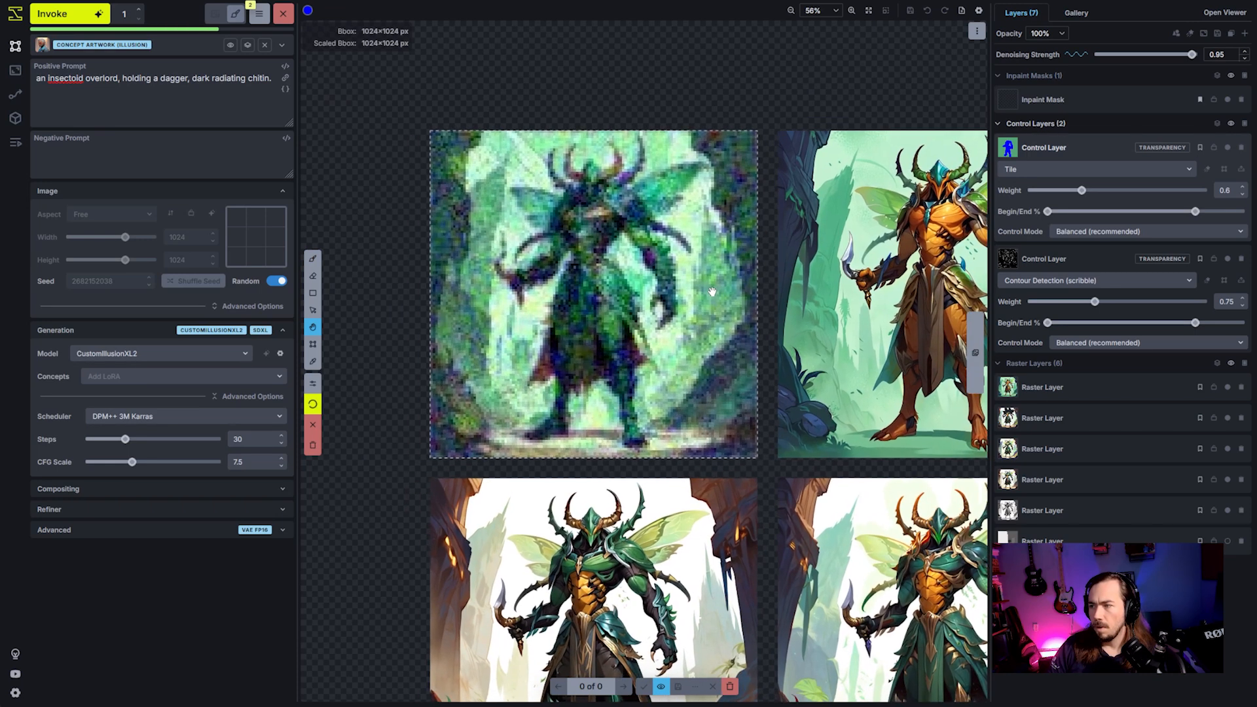
{"action": "key", "text": "b"}
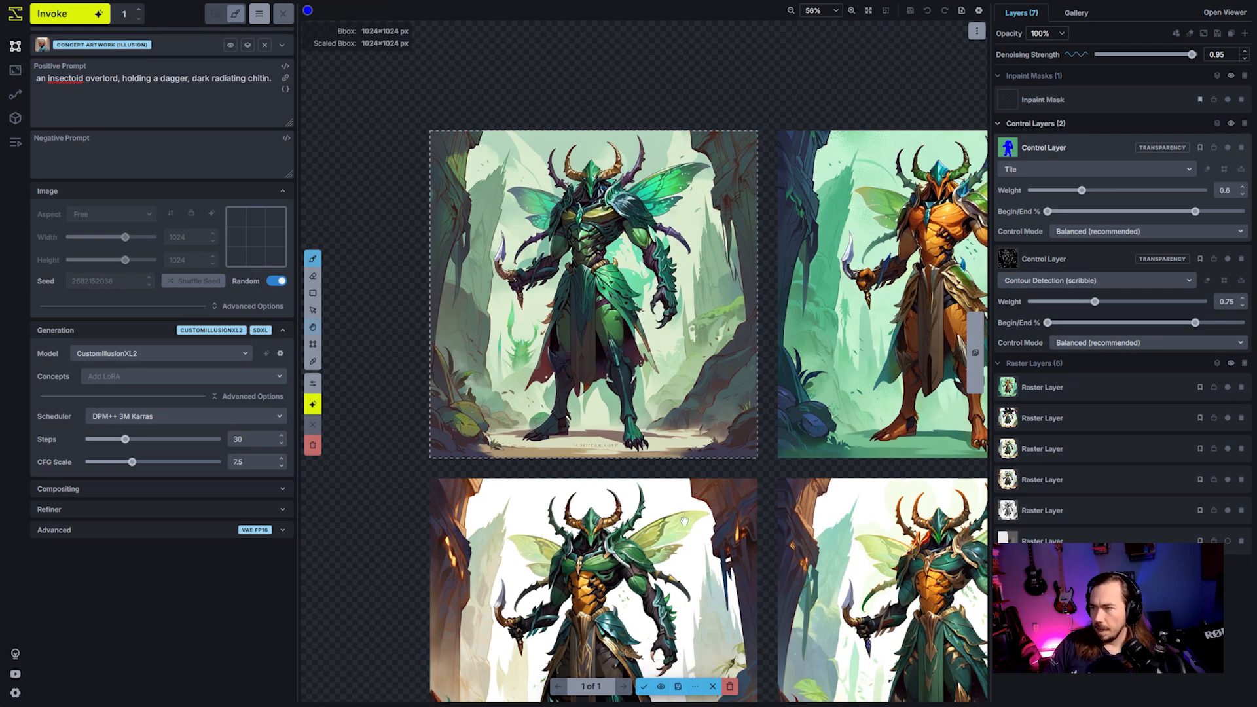
{"action": "left_click", "coordinate": [643, 686]}
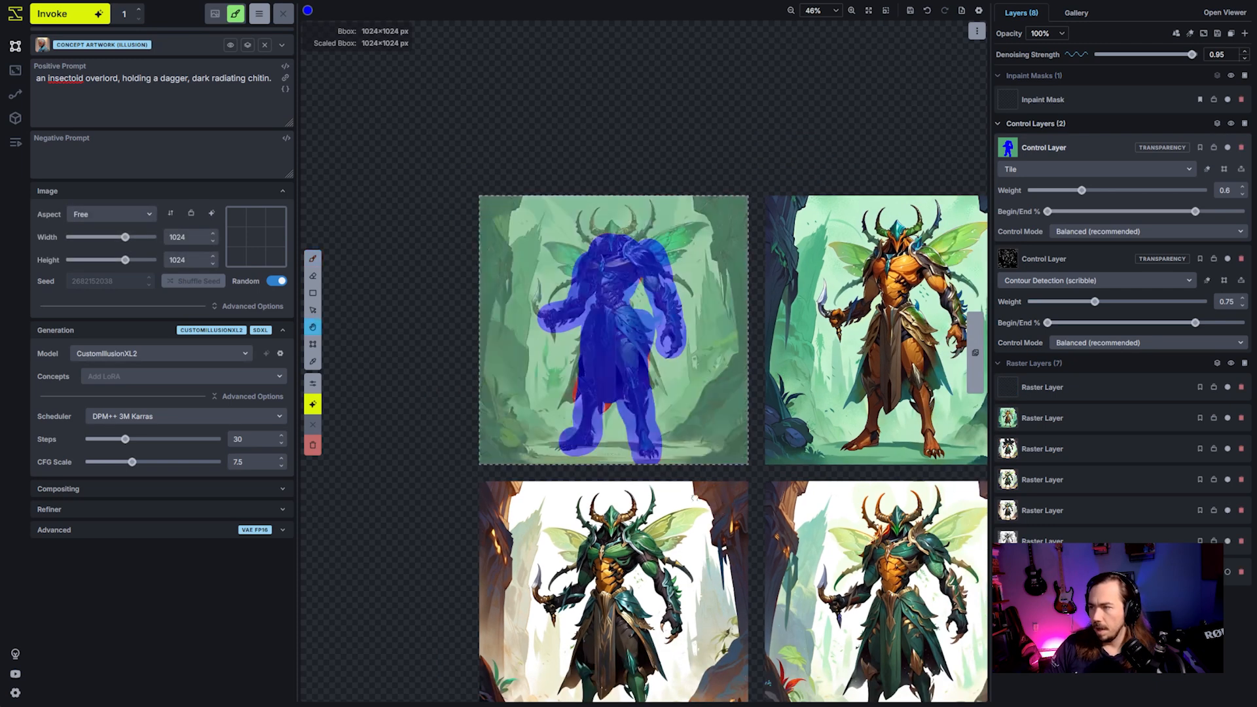
- Move the accepted raster layer out of the bounding box to the far side of the orange character image
{"action": "scroll", "coordinate": [629, 401], "scroll_direction": "down", "scroll_amount": 1}
{"action": "key", "text": "v"}
{"action": "mouse_move", "coordinate": [603, 378]}
{"action": "left_mouse_down"}
{"action": "mouse_move", "coordinate": [1012, 342]}
{"action": "mouse_move", "coordinate": [644, 352]}
{"action": "mouse_move", "coordinate": [610, 372]}
{"action": "left_mouse_up"}
{"action": "left_click", "coordinate": [1163, 387]}
{"action": "left_click_drag", "start_coordinate": [503, 318], "coordinate": [857, 335]}
{"action": "key", "text": "space"}
{"action": "left_click_drag", "start_coordinate": [767, 78], "coordinate": [398, 48]}
{"action": "left_click_drag", "start_coordinate": [629, 302], "coordinate": [822, 323]}
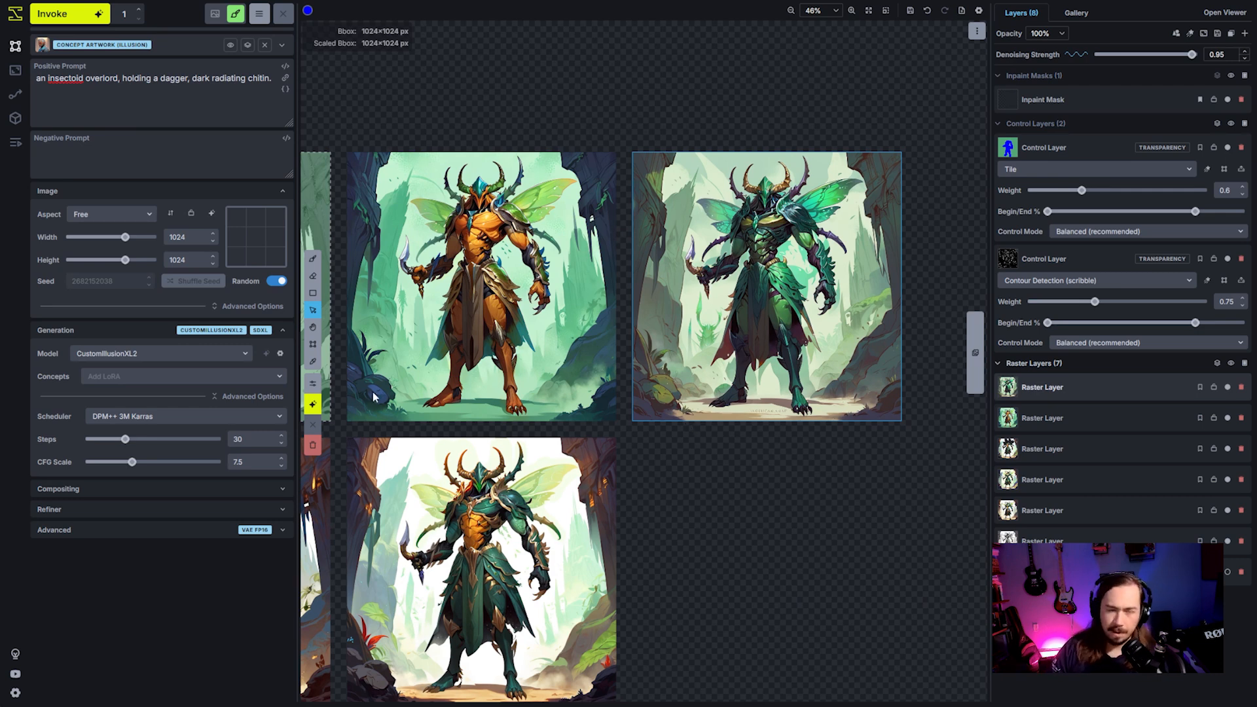
{"action": "left_click_drag", "start_coordinate": [791, 295], "coordinate": [792, 322]}
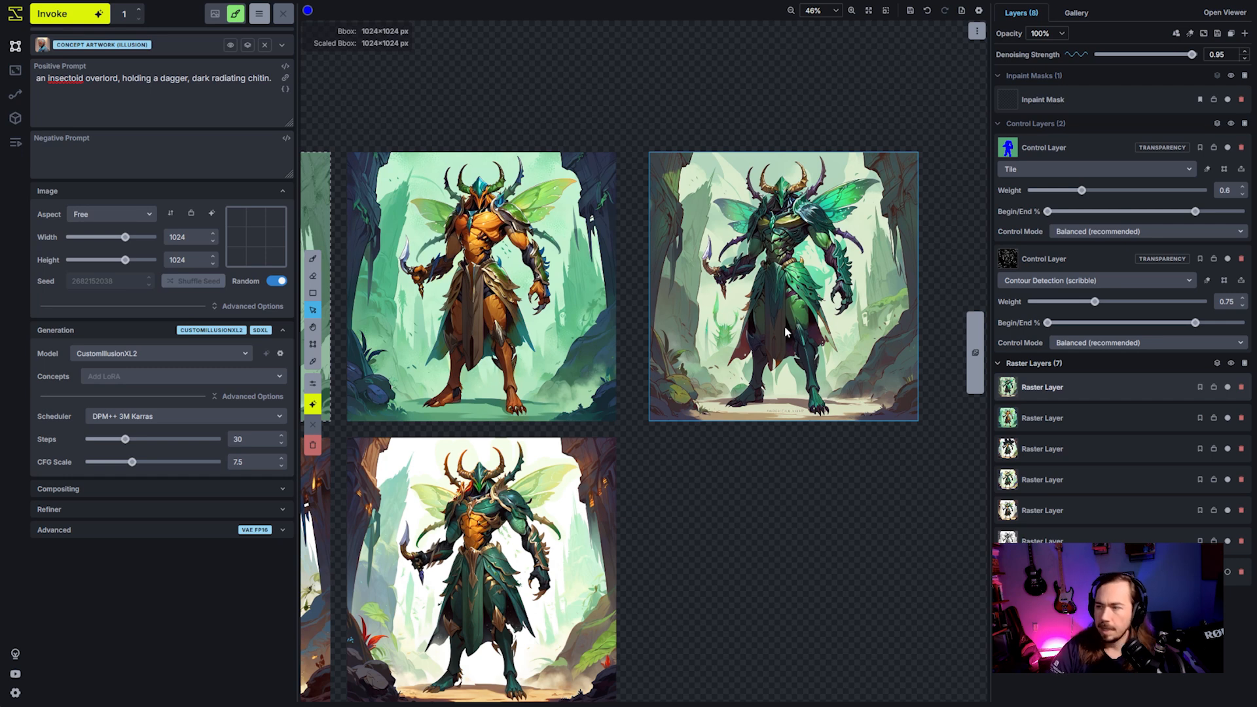
- Delete the blue-painted Tile control layer
{"action": "key", "text": "h"}
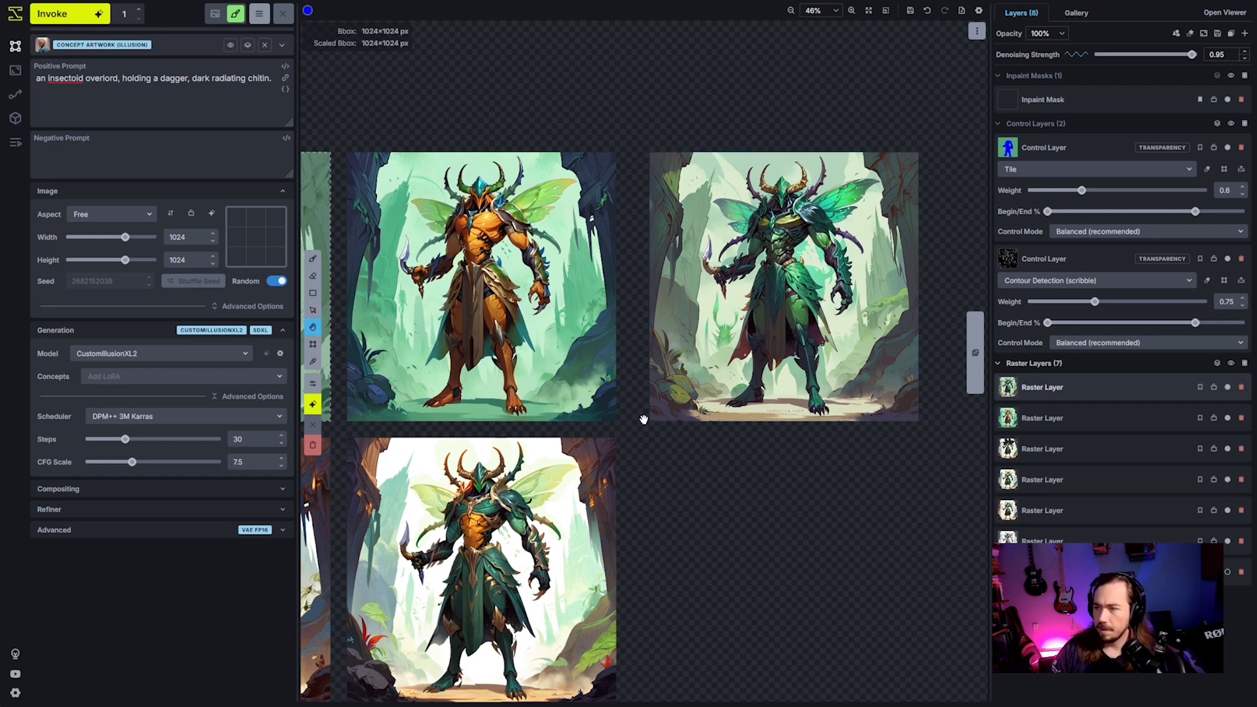
{"action": "left_click_drag", "start_coordinate": [622, 436], "coordinate": [718, 457]}
{"action": "key", "text": "v"}
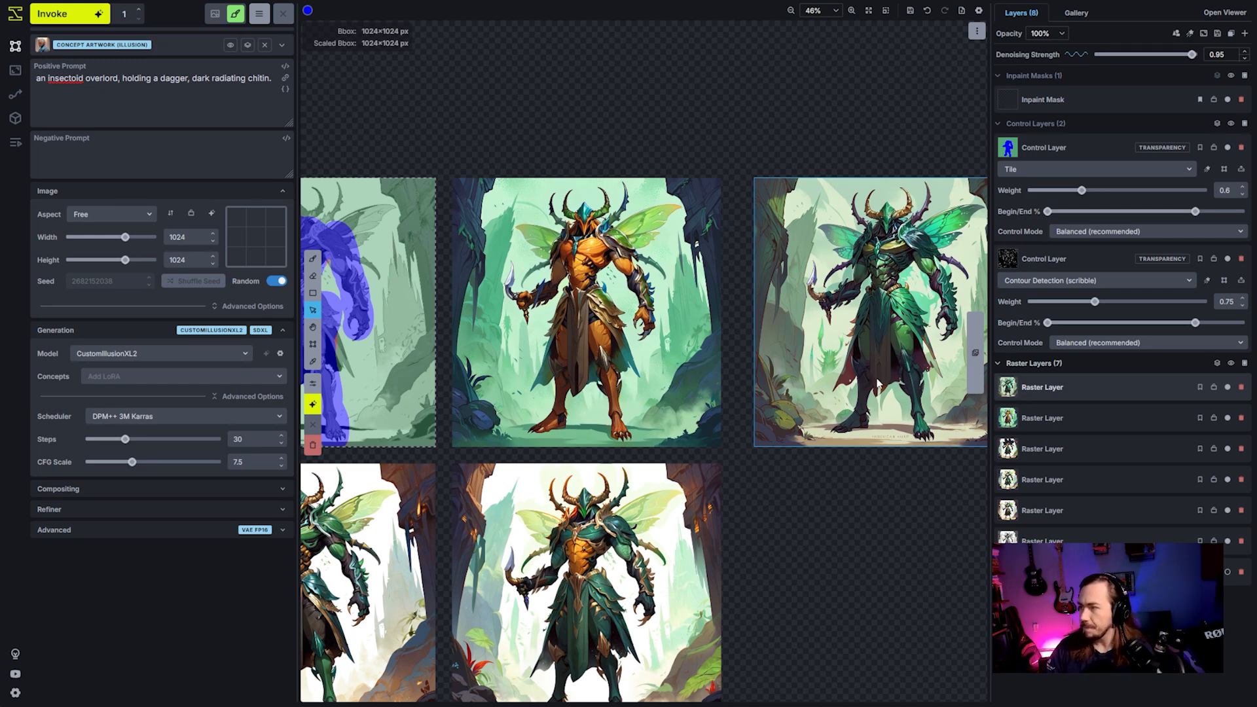
{"action": "scroll", "coordinate": [871, 370], "scroll_direction": "down", "scroll_amount": 3}
{"action": "key", "text": "space"}
{"action": "left_click_drag", "start_coordinate": [802, 235], "coordinate": [1041, 232]}
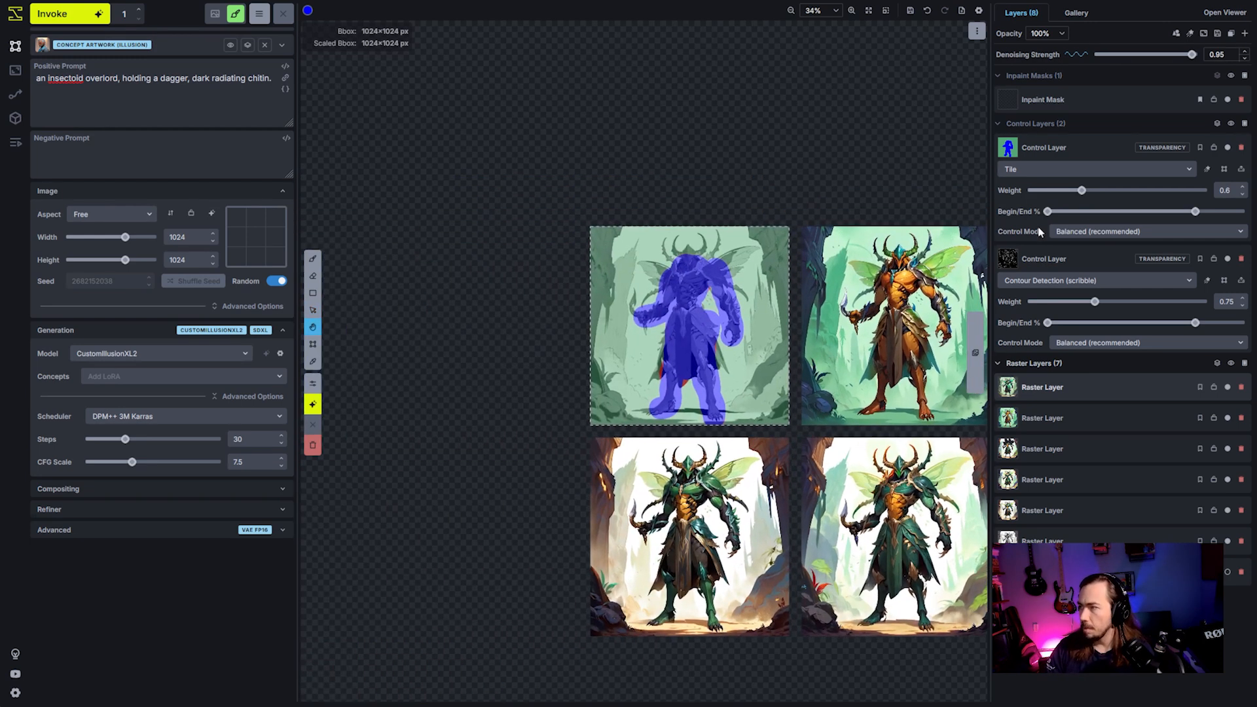
{"action": "left_click", "coordinate": [1242, 148]}
{"action": "scroll", "coordinate": [638, 296], "scroll_direction": "up", "scroll_amount": 3}
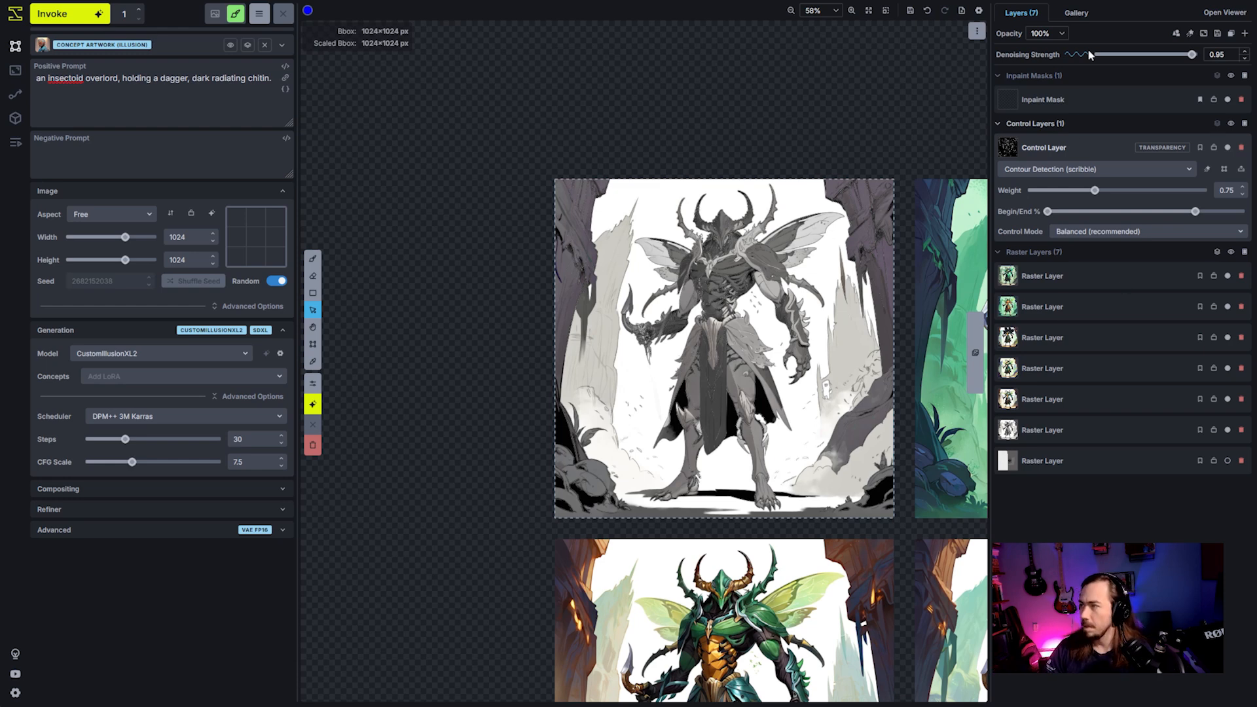
- Add the turkey-rhino image from the Uncategorized board to the canvas as a global reference image
{"action": "left_click", "coordinate": [1078, 12]}
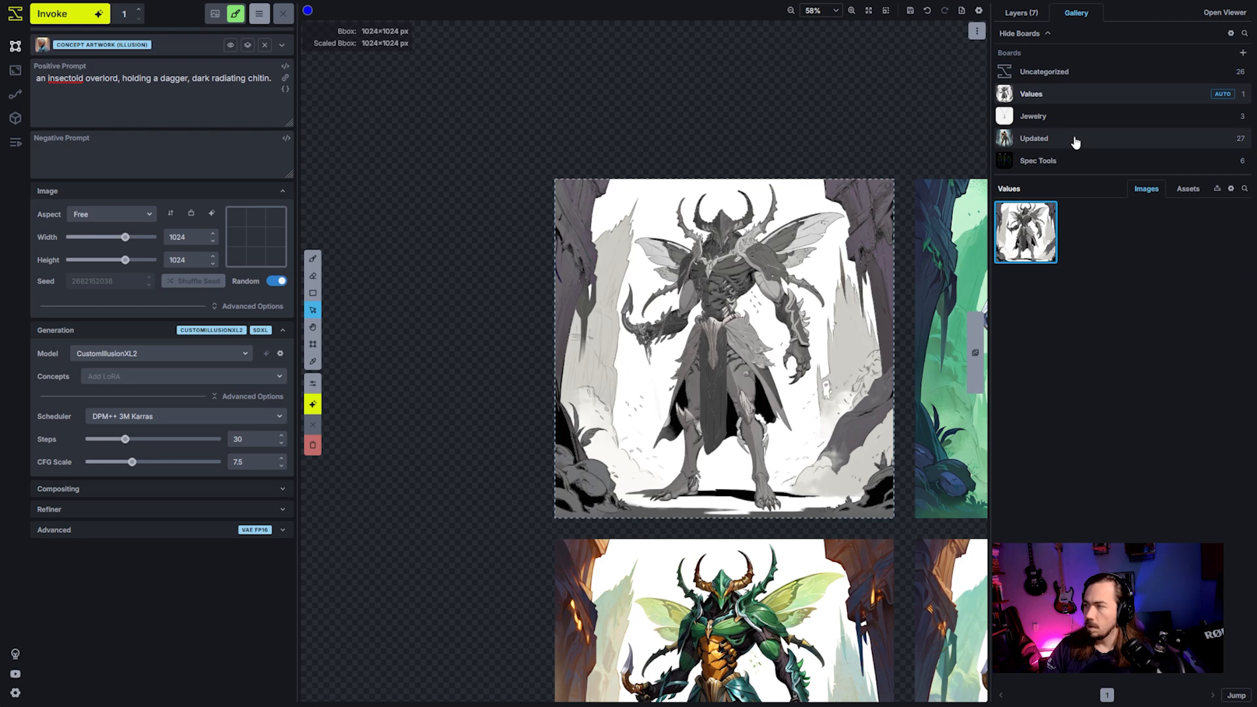
{"action": "left_click", "coordinate": [1056, 75]}
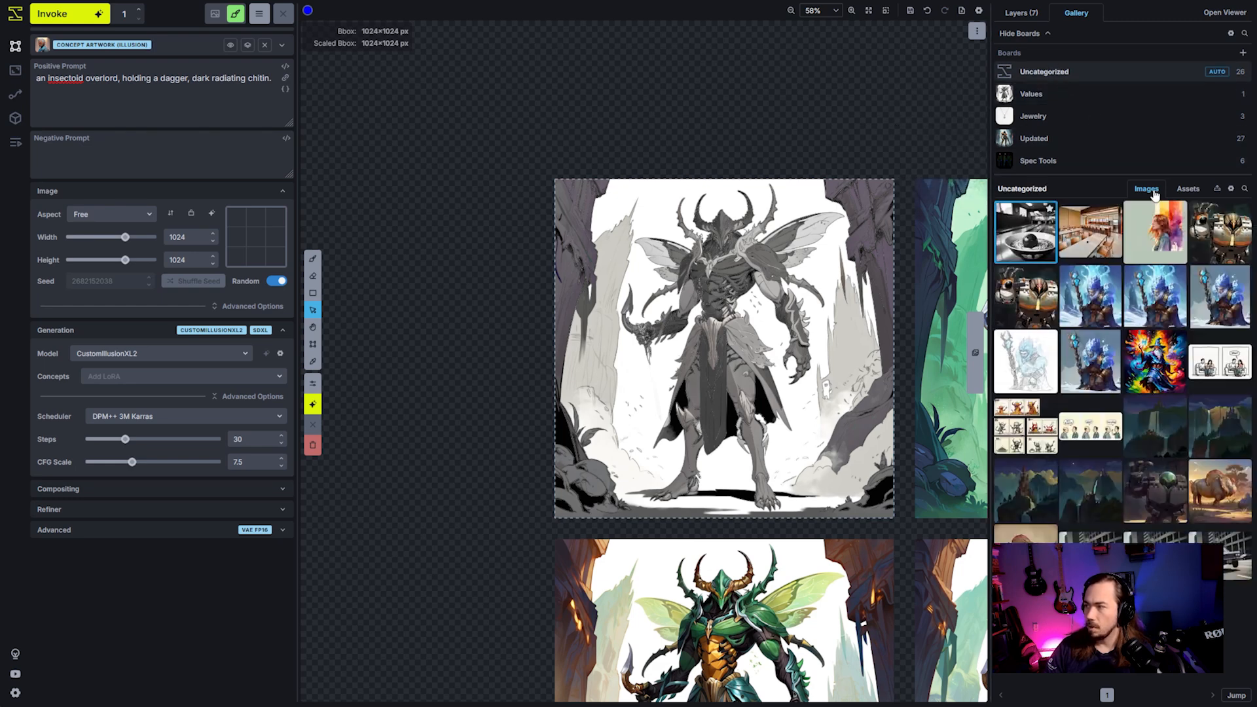
{"action": "key", "text": "space"}
{"action": "left_click_drag", "start_coordinate": [854, 207], "coordinate": [762, 196]}
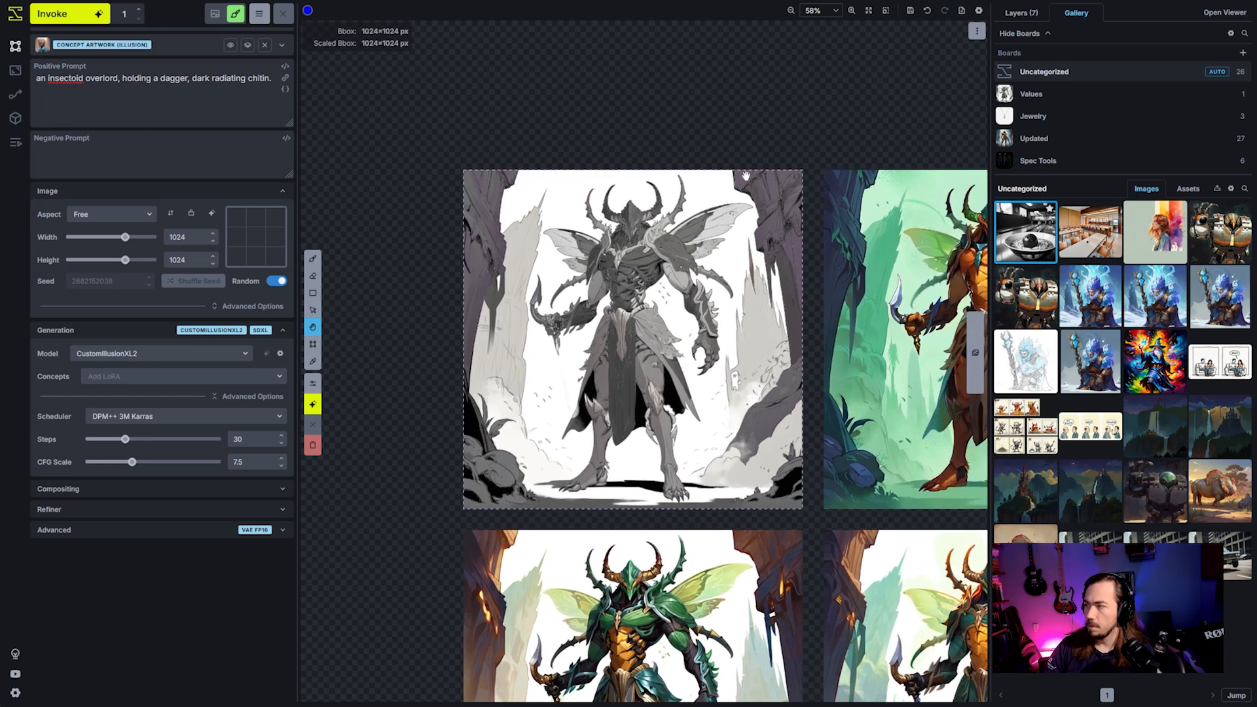
{"action": "scroll", "coordinate": [764, 196], "scroll_direction": "down", "scroll_amount": 2}
{"action": "left_click_drag", "start_coordinate": [929, 345], "coordinate": [852, 299]}
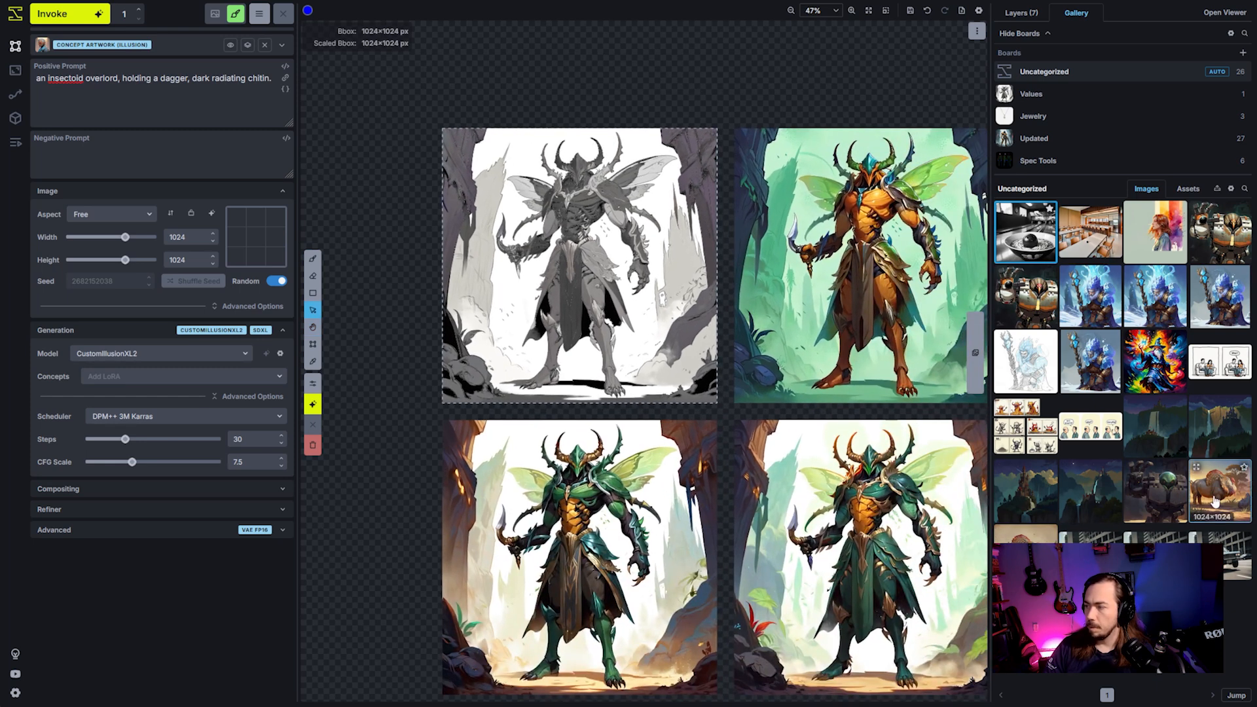
{"action": "left_click_drag", "start_coordinate": [1218, 492], "coordinate": [825, 468]}
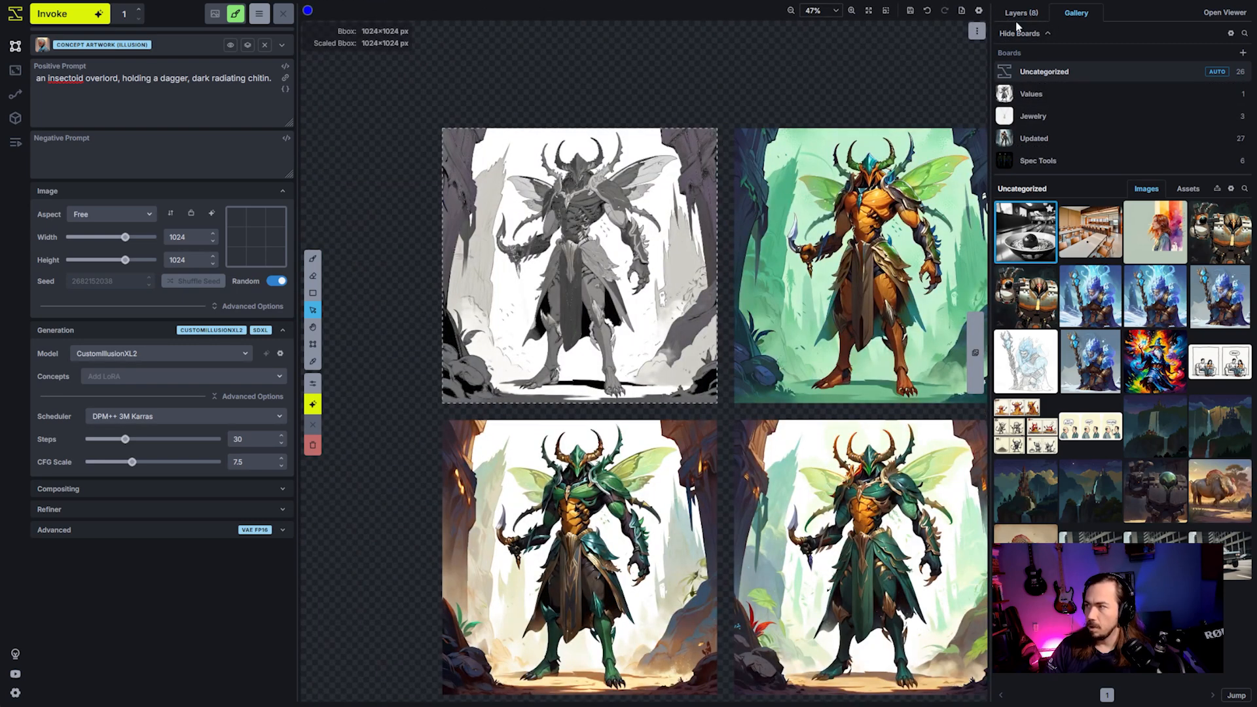
{"action": "left_click", "coordinate": [1019, 17]}
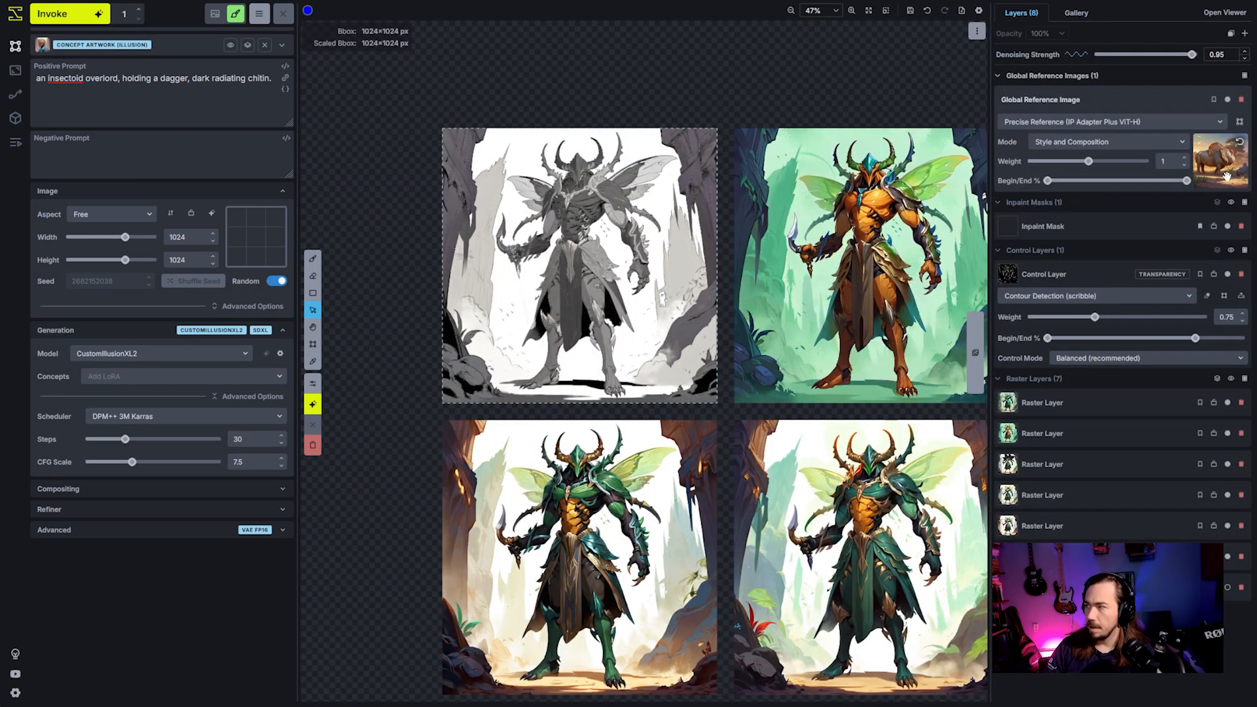
- Examine the turkey-rhino reference image's colours and style at full size in the image viewer
{"action": "left_click", "coordinate": [1075, 14]}
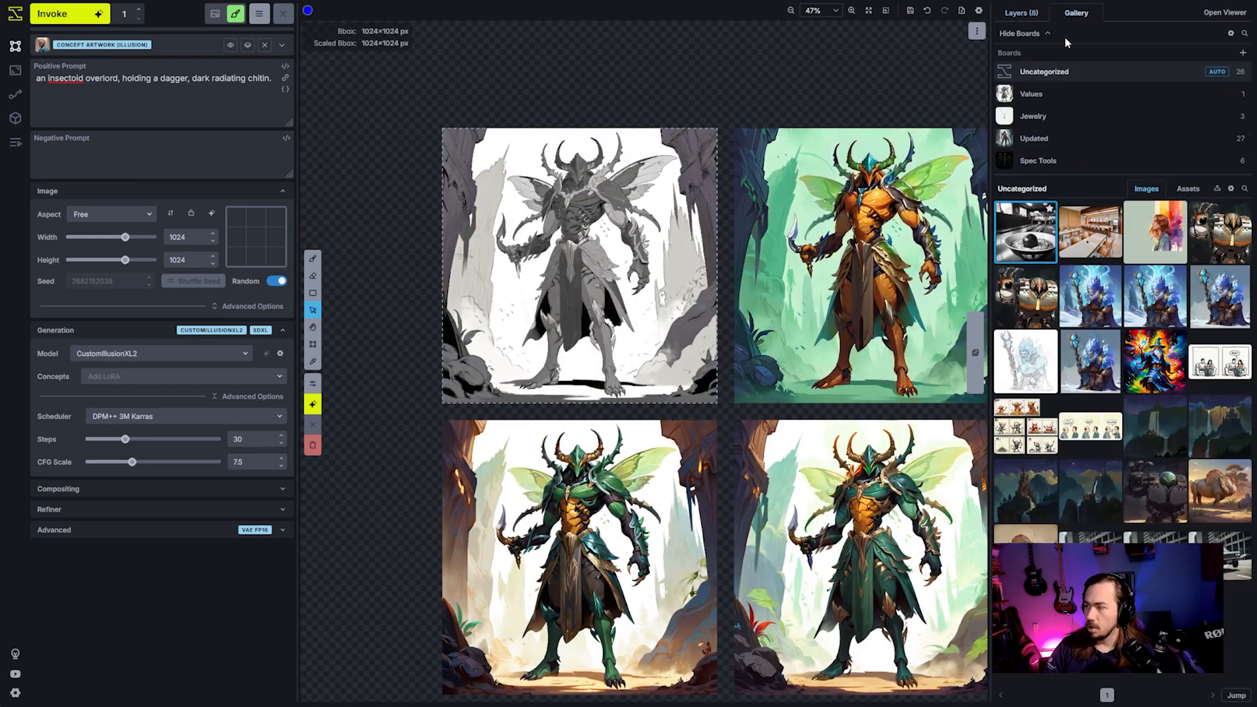
{"action": "double_click", "coordinate": [1212, 495]}
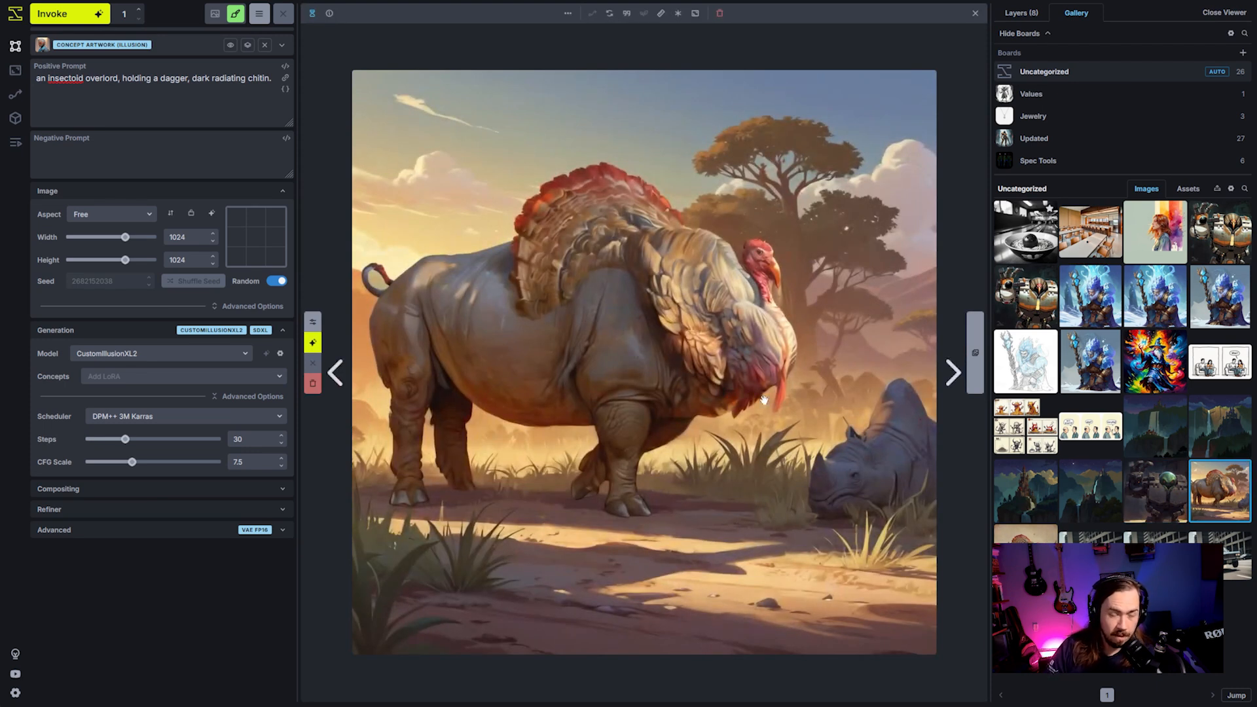
{"action": "left_click", "coordinate": [973, 18]}
- Set the global reference image's mode to Style Only
{"action": "left_click", "coordinate": [1019, 15]}
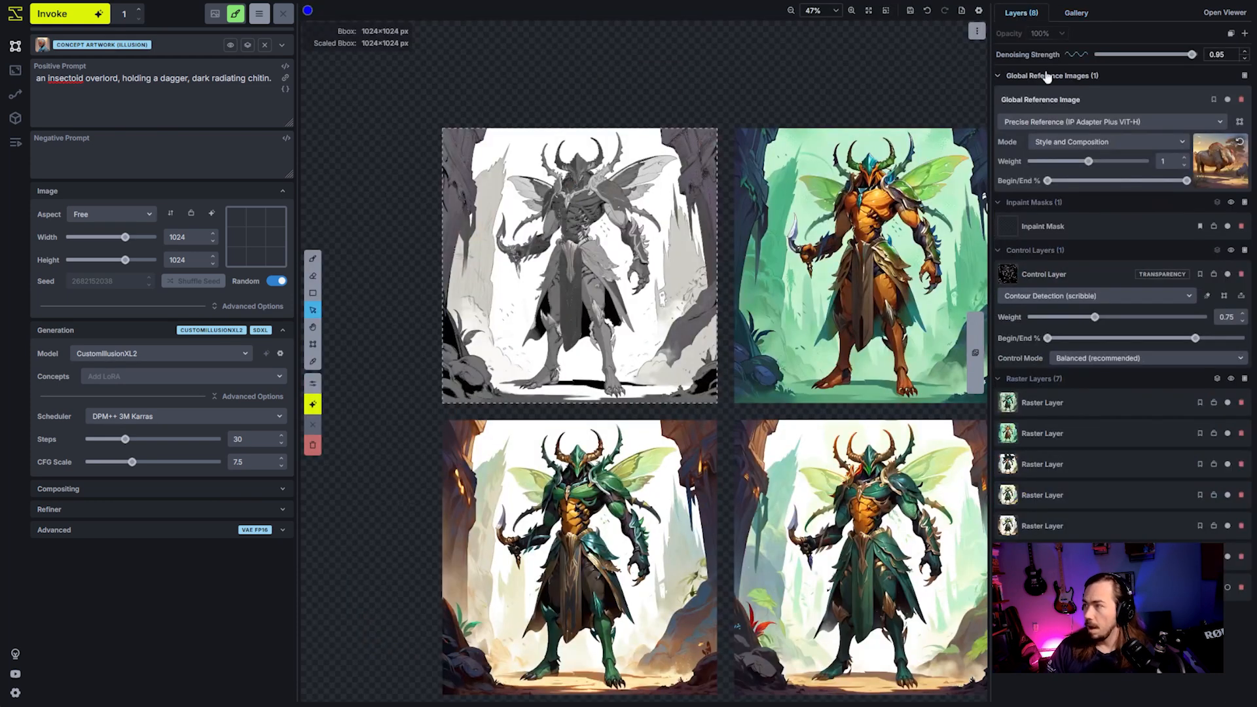
{"action": "left_click", "coordinate": [1085, 147]}
{"action": "left_click", "coordinate": [1087, 169]}
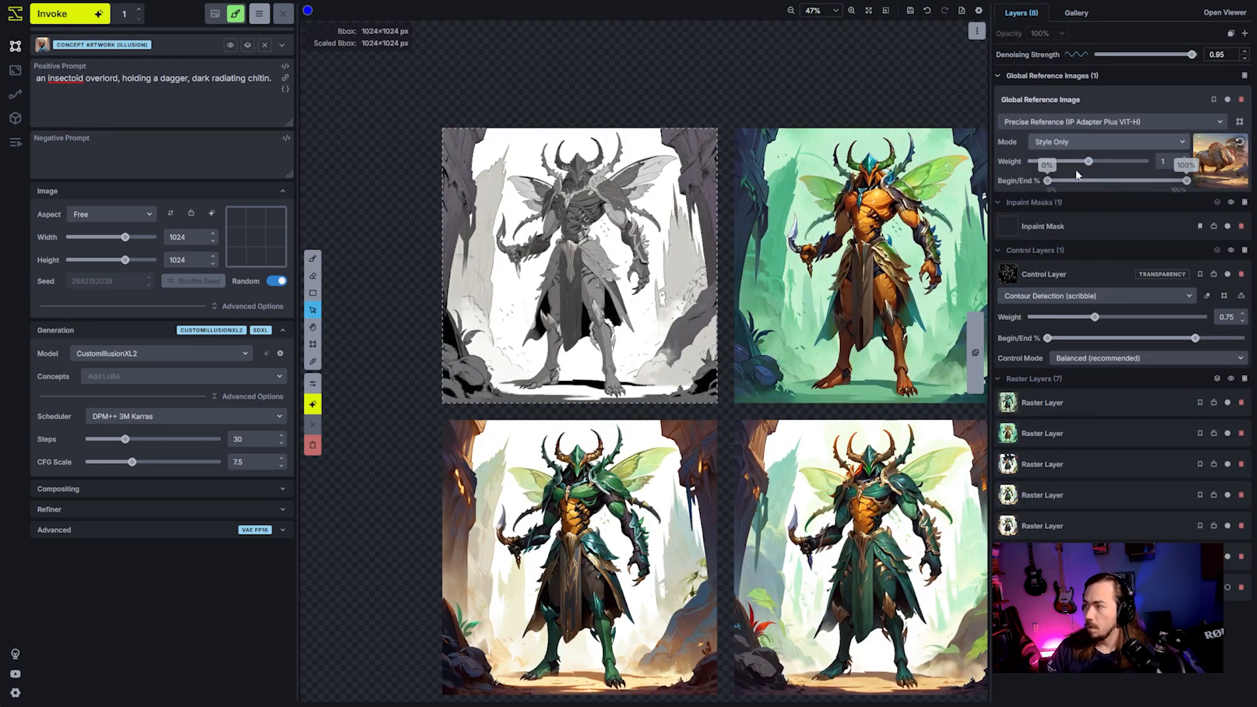
- Set the global reference image's weight to 0.8 and generate a new version of the insectoid overlord
{"action": "left_click_drag", "start_coordinate": [1088, 161], "coordinate": [1069, 169]}
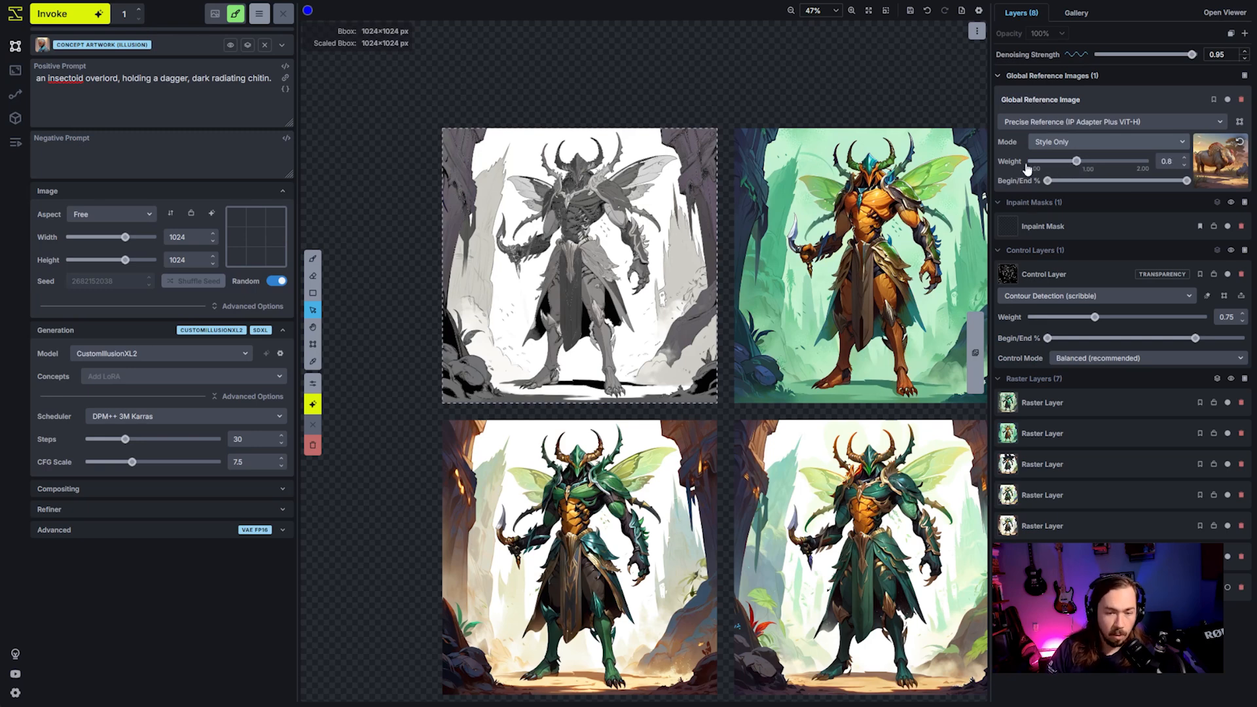
{"action": "key", "text": "ctrl+Return"}
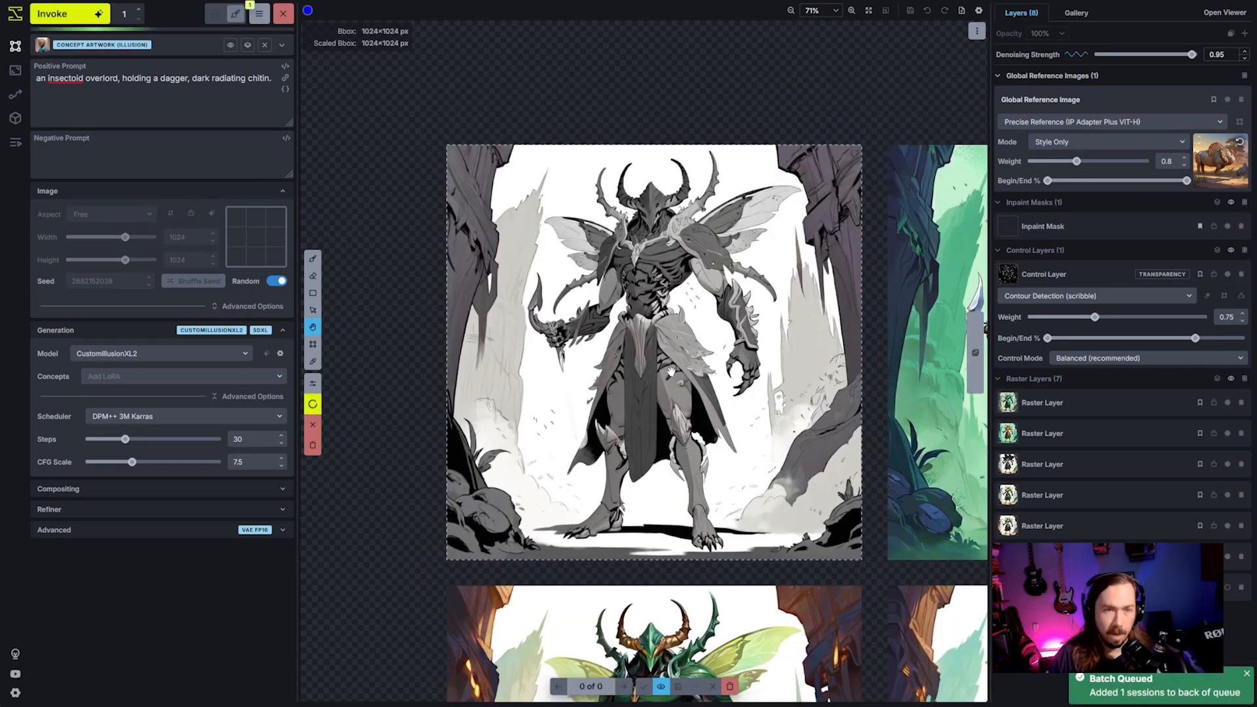
{"action": "key", "text": "v"}
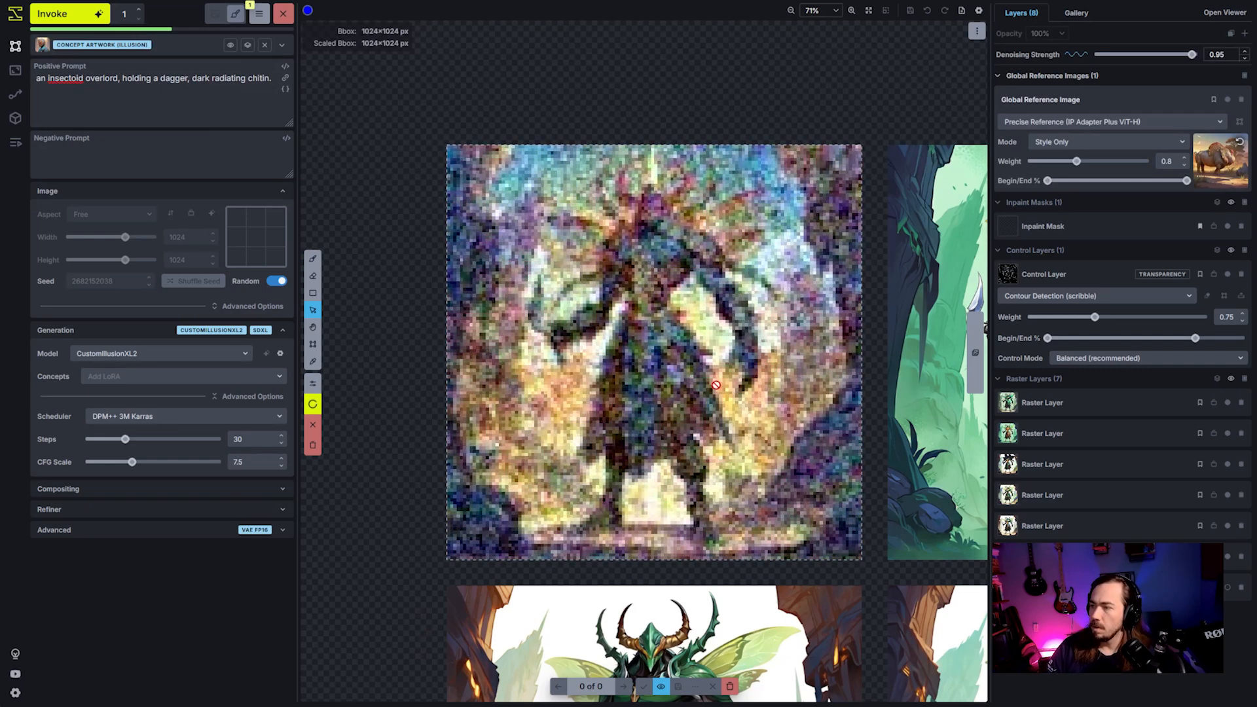
{"action": "scroll", "coordinate": [717, 386], "scroll_direction": "up", "scroll_amount": 2}
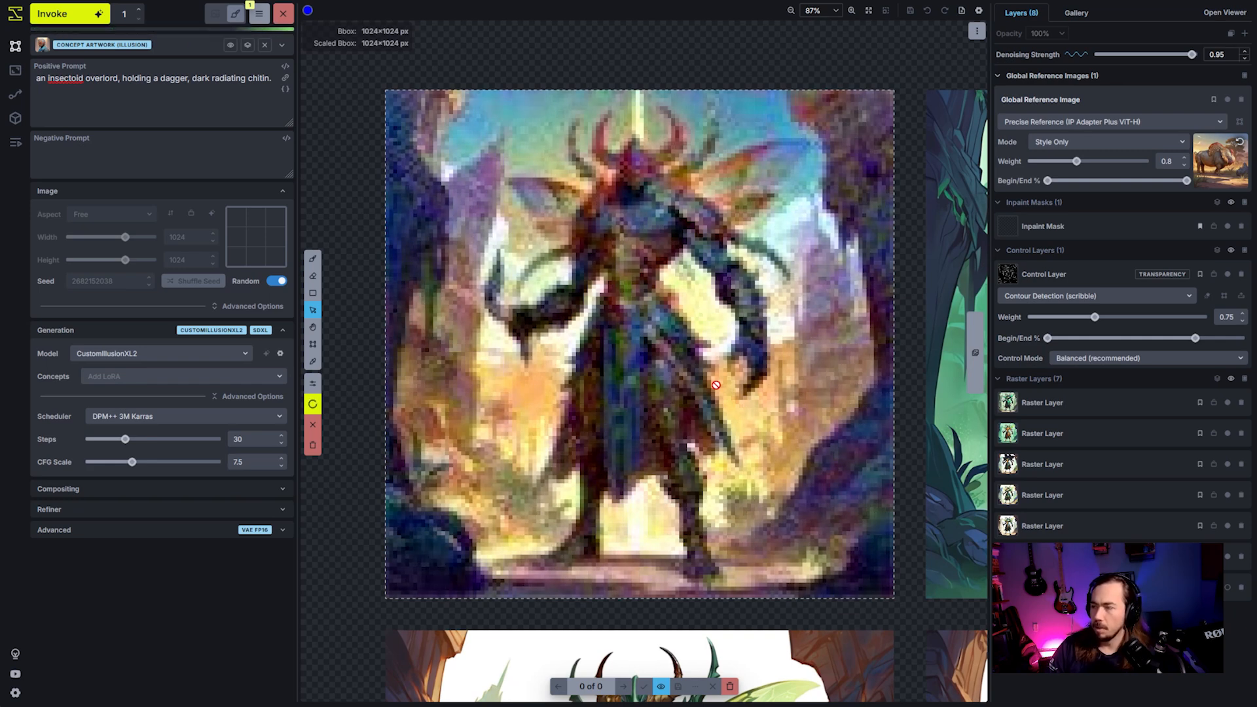
{"action": "scroll", "coordinate": [720, 387], "scroll_direction": "down", "scroll_amount": 2}
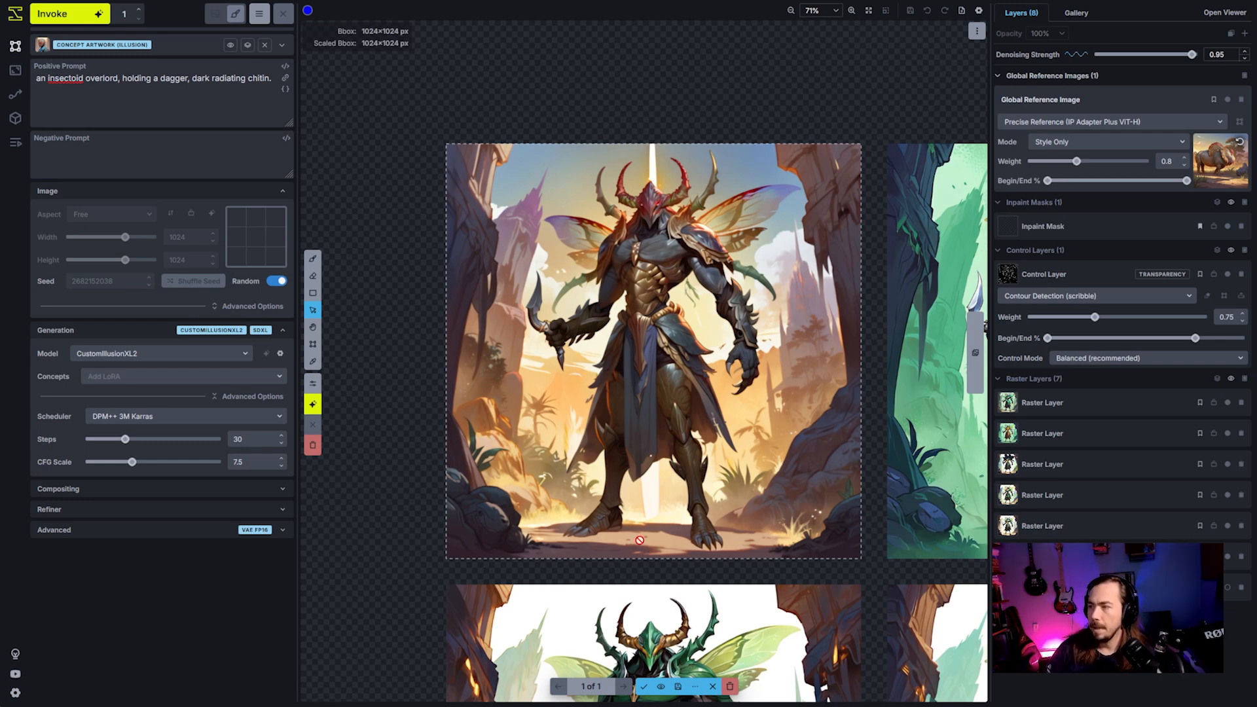
{"action": "scroll", "coordinate": [703, 456], "scroll_direction": "down", "scroll_amount": 4}
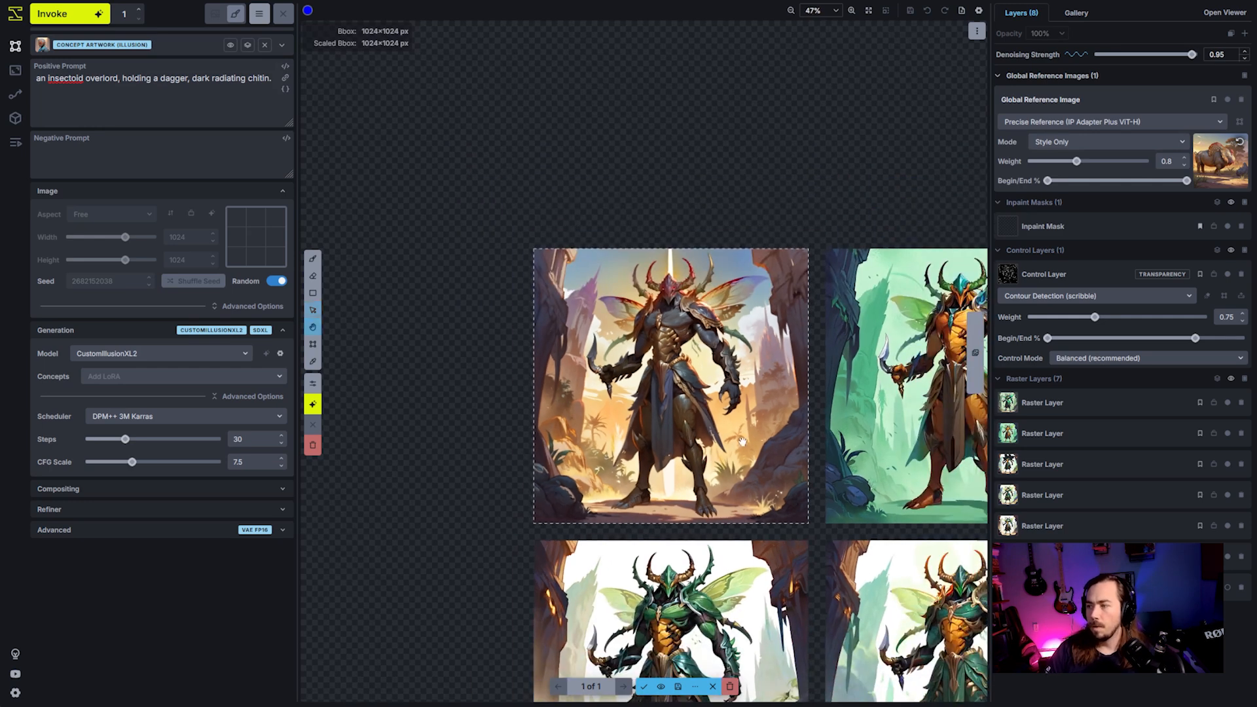
- Accept the desert-toned result as a raster layer and place it below the green variation in the third column
{"action": "key", "text": "space"}
{"action": "left_click_drag", "start_coordinate": [744, 443], "coordinate": [659, 345]}
{"action": "left_click", "coordinate": [645, 686]}
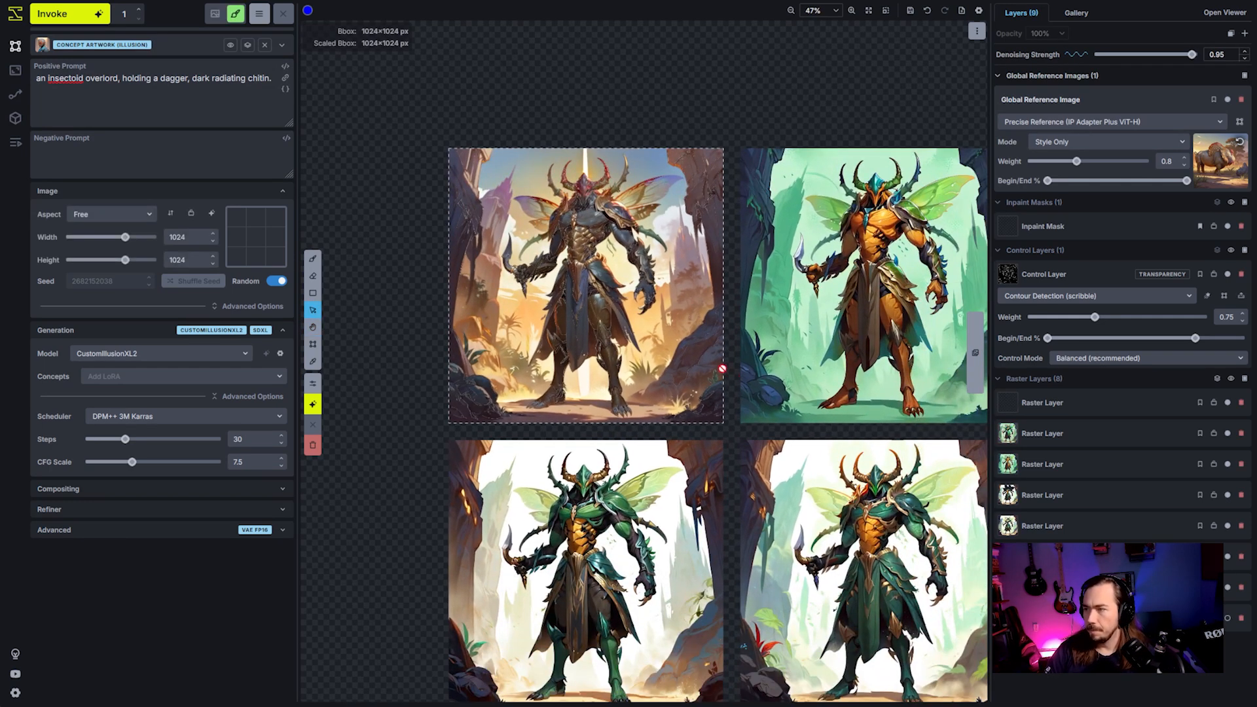
{"action": "left_click", "coordinate": [1150, 409]}
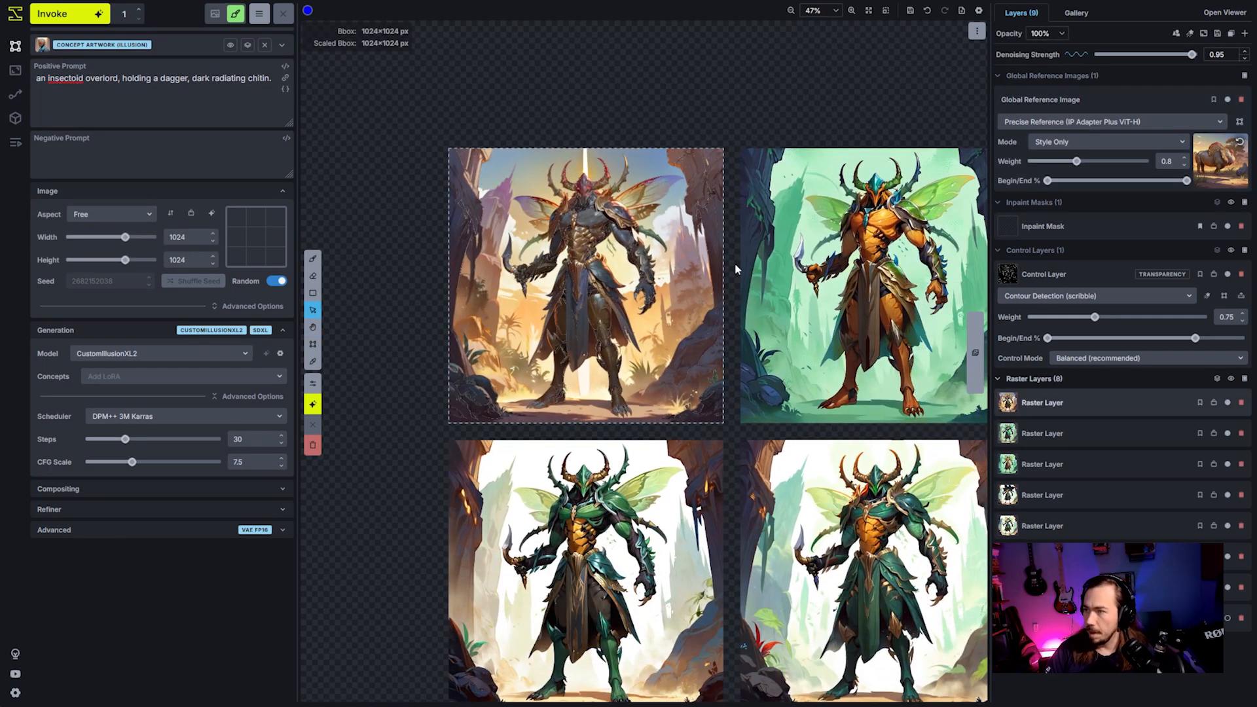
{"action": "left_click_drag", "start_coordinate": [580, 273], "coordinate": [957, 393]}
{"action": "key", "text": "space"}
{"action": "left_click_drag", "start_coordinate": [755, 140], "coordinate": [501, 150]}
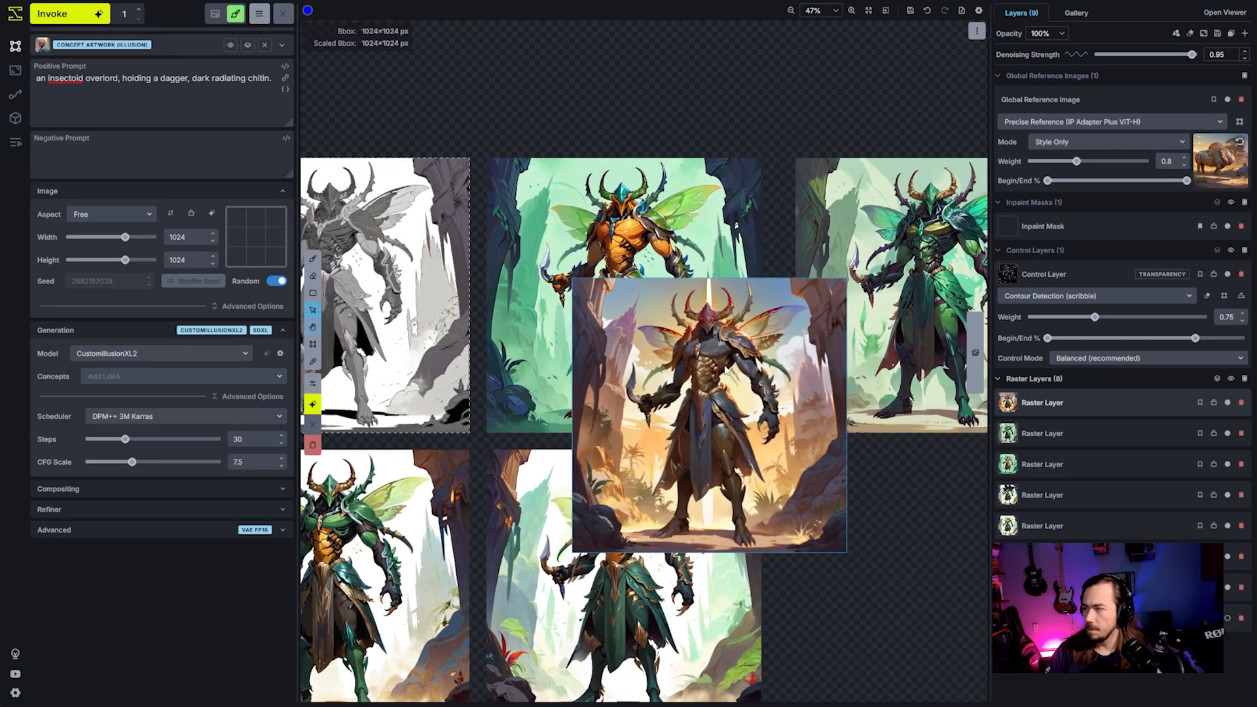
{"action": "left_click_drag", "start_coordinate": [726, 370], "coordinate": [705, 347]}
{"action": "key", "text": "space"}
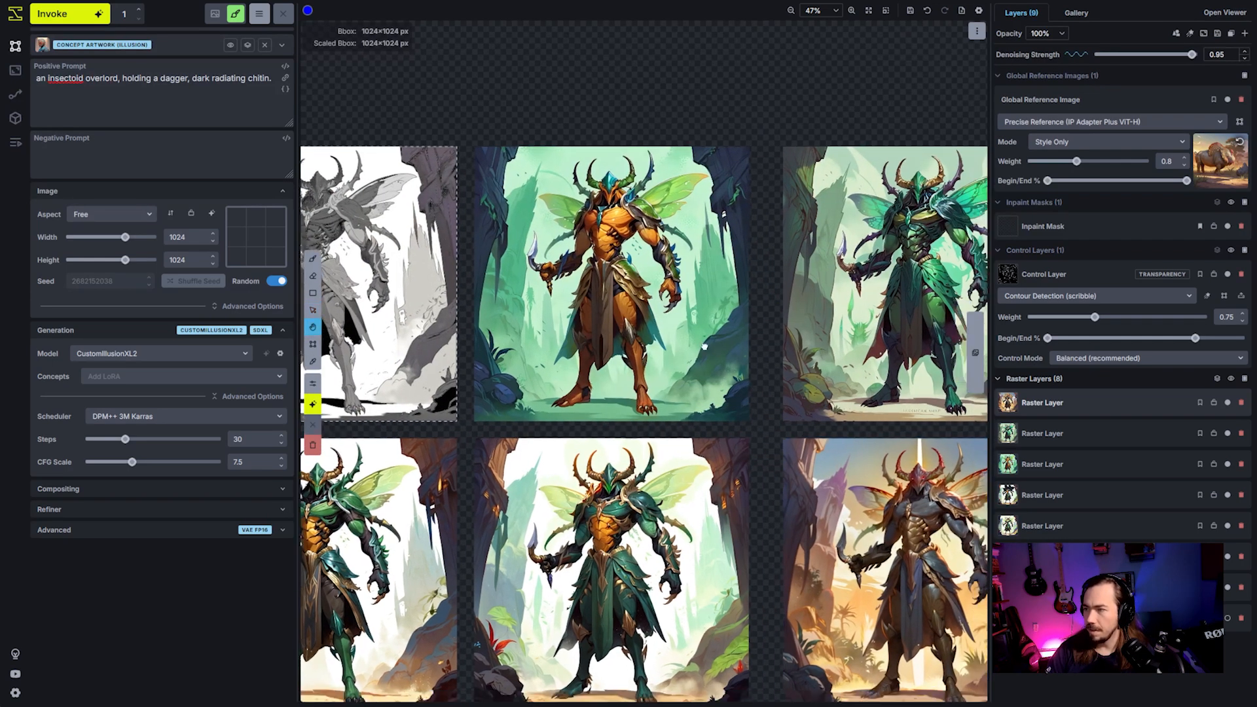
- Compare the arranged colour variations with one another and with the grayscale original
{"action": "scroll", "coordinate": [704, 345], "scroll_direction": "down", "scroll_amount": 2}
{"action": "left_click_drag", "start_coordinate": [717, 537], "coordinate": [767, 547]}
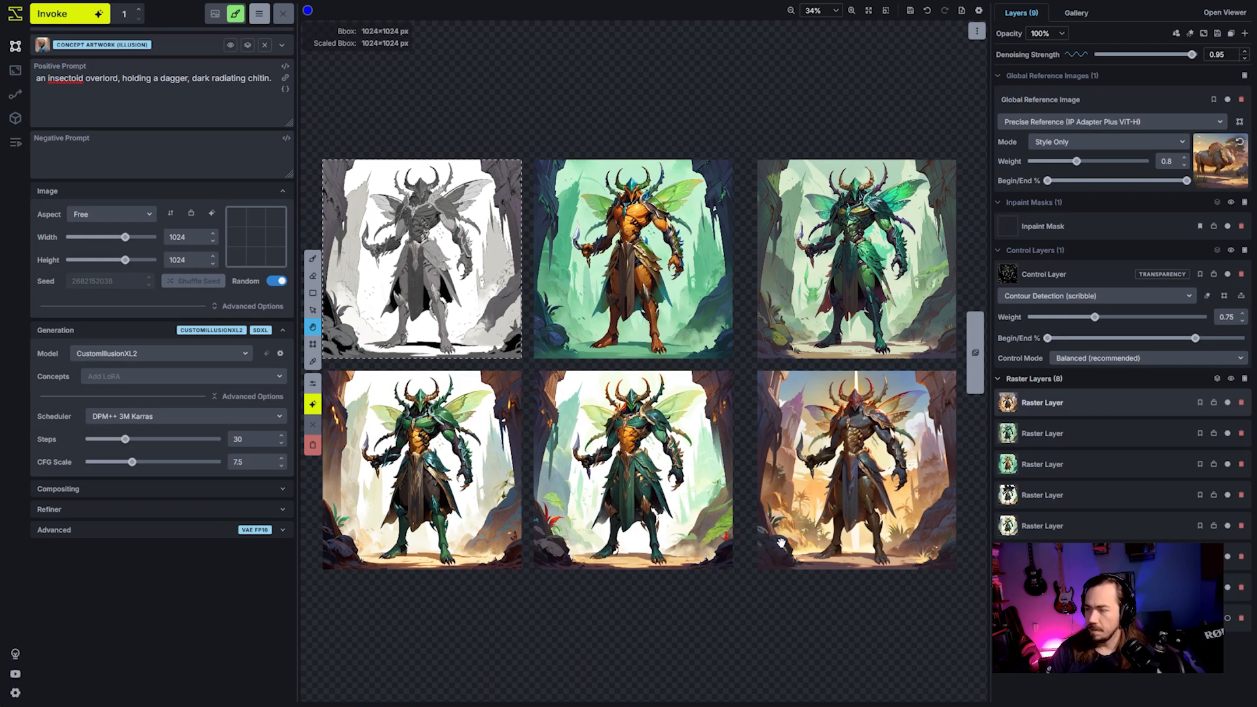
{"action": "scroll", "coordinate": [780, 542], "scroll_direction": "up", "scroll_amount": 1}
{"action": "left_click_drag", "start_coordinate": [754, 335], "coordinate": [839, 413]}
{"action": "left_click_drag", "start_coordinate": [685, 368], "coordinate": [734, 422]}
{"action": "left_click_drag", "start_coordinate": [613, 384], "coordinate": [715, 403]}
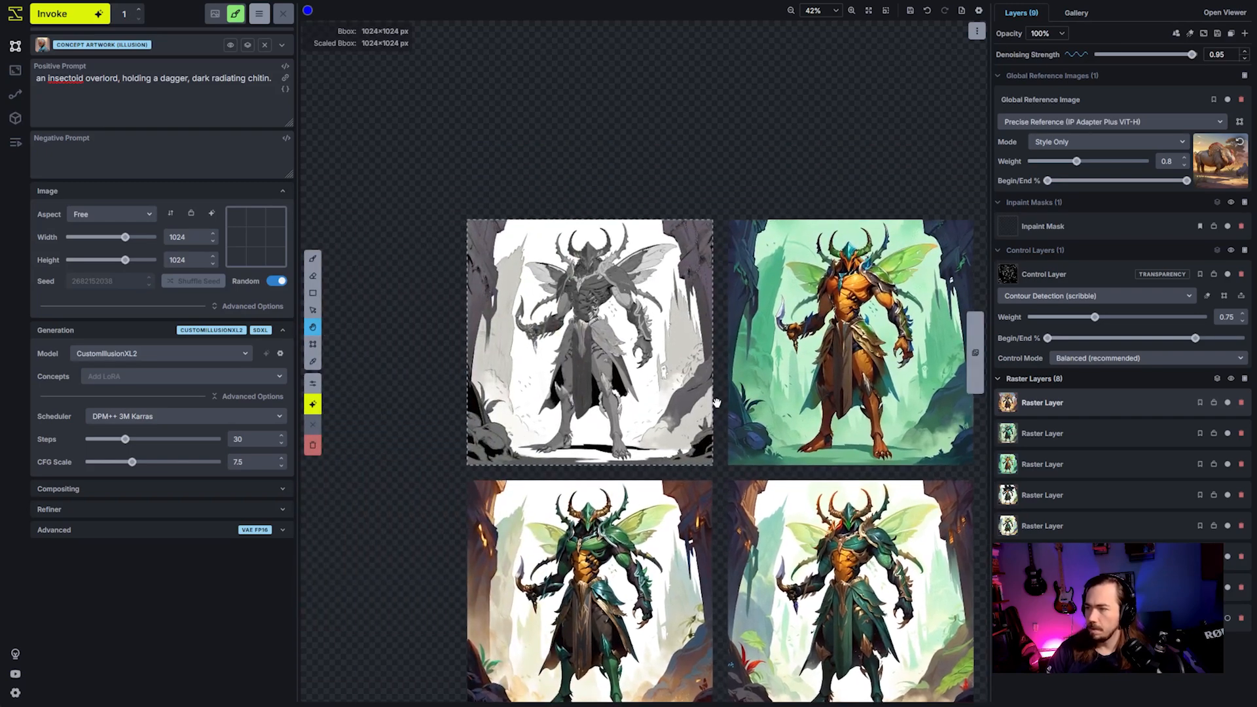
{"action": "scroll", "coordinate": [712, 403], "scroll_direction": "up", "scroll_amount": 2}
{"action": "left_click_drag", "start_coordinate": [651, 357], "coordinate": [717, 378]}
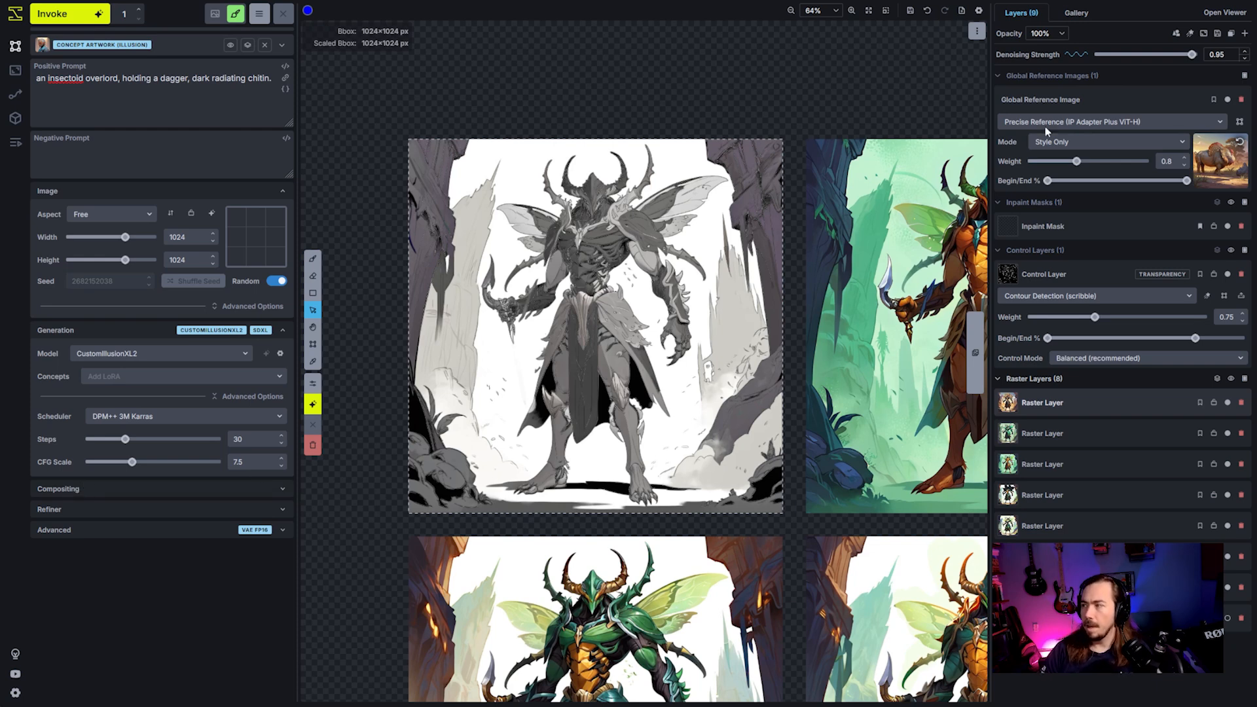
- Add a regional reference image layer and assign the turkey-rhino image to it
{"action": "right_click", "coordinate": [1148, 99]}
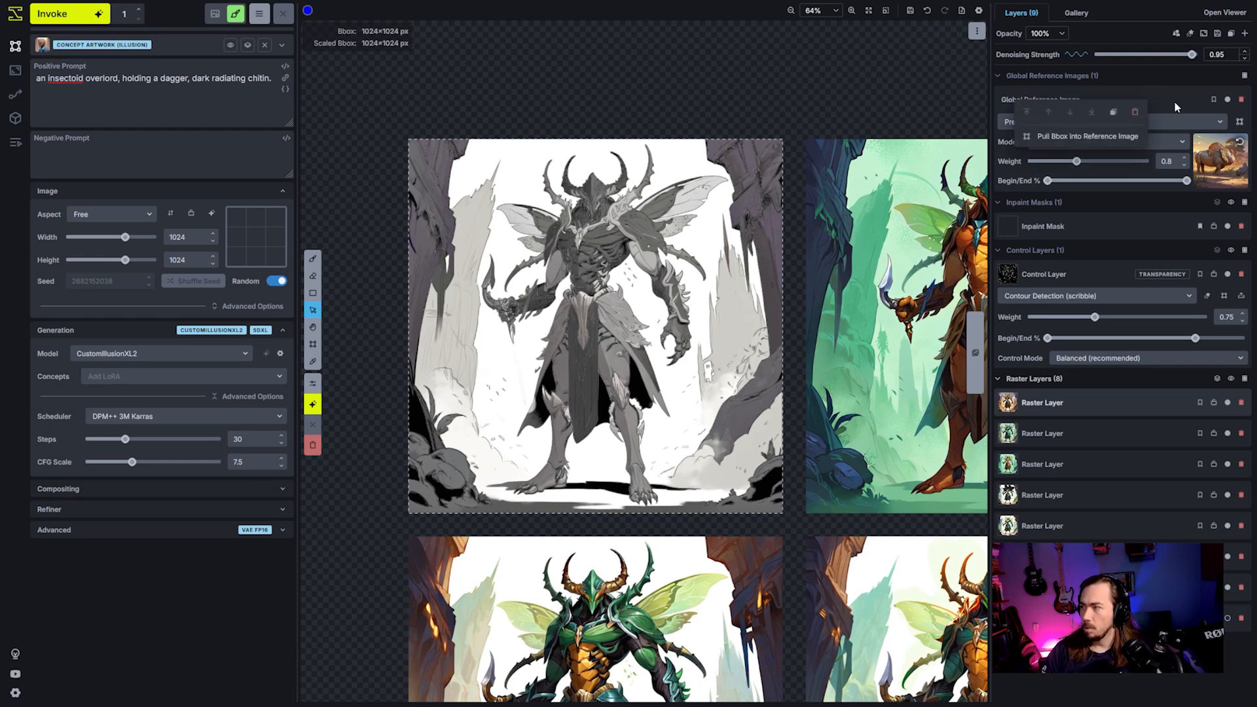
{"action": "left_click", "coordinate": [1174, 101]}
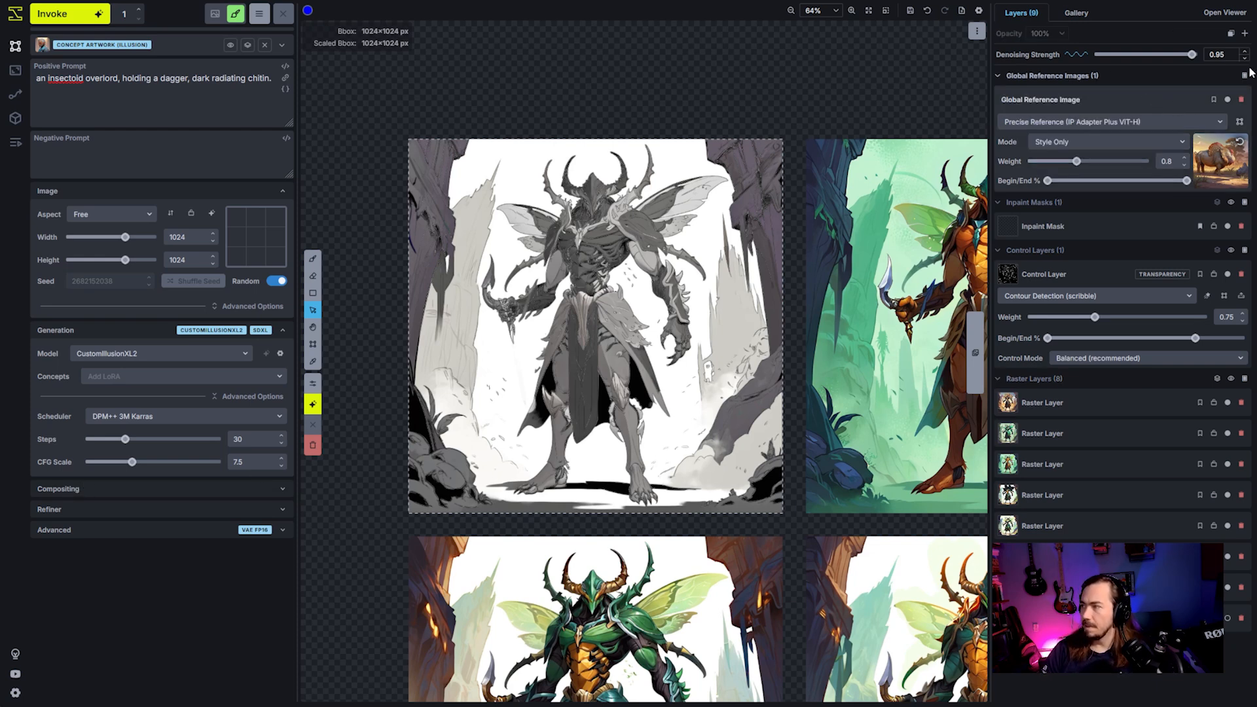
{"action": "left_click", "coordinate": [1245, 33]}
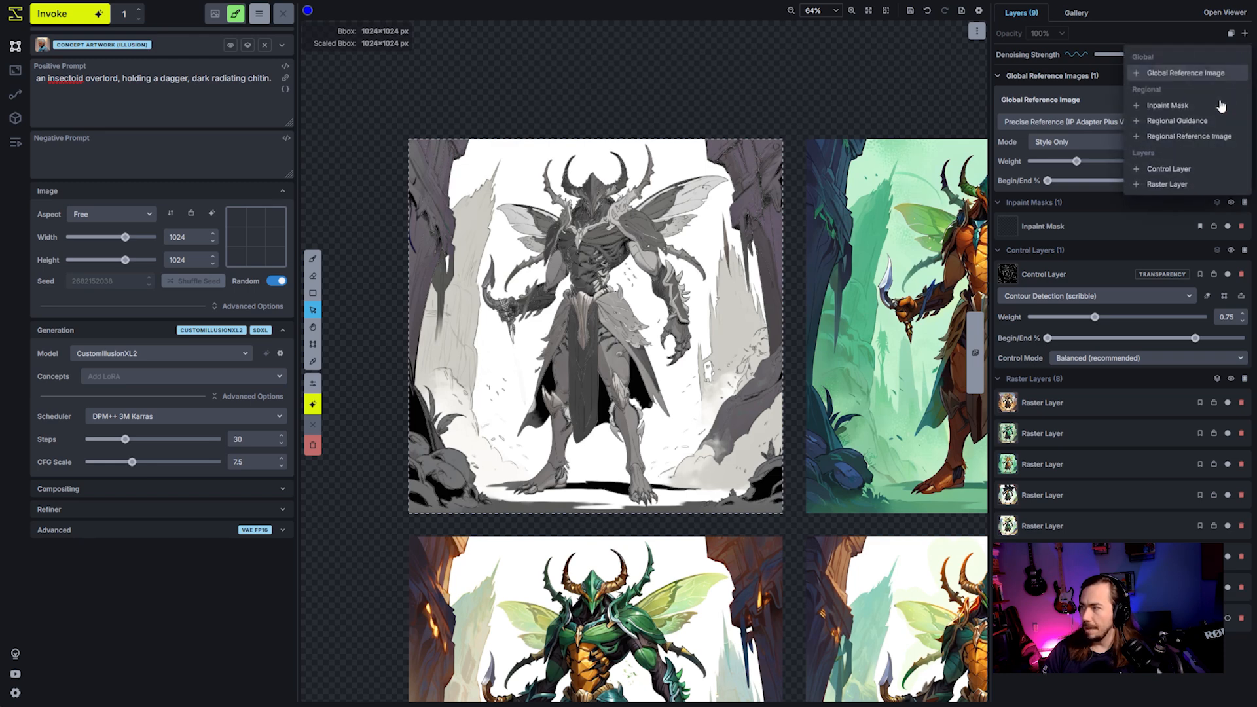
{"action": "left_click", "coordinate": [1193, 137]}
{"action": "left_click_drag", "start_coordinate": [1222, 170], "coordinate": [1181, 325]}
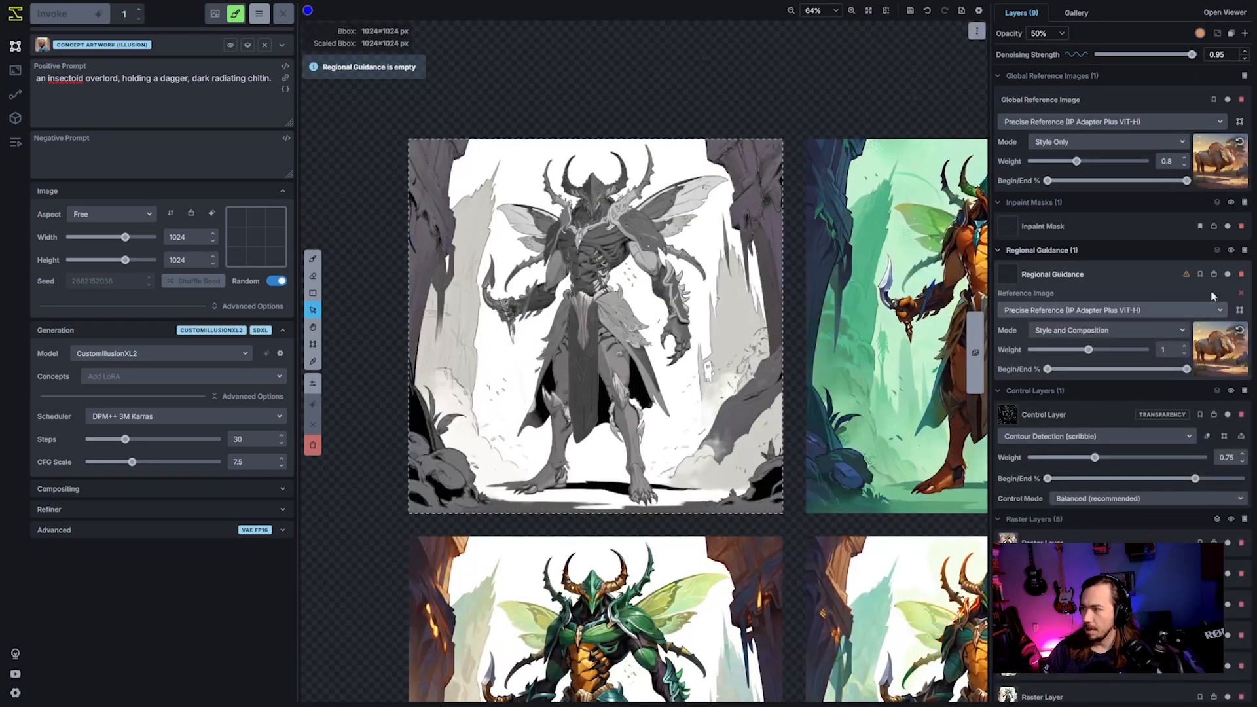
- Delete the global reference image and set the regional reference image's mode to Style Only
{"action": "left_click", "coordinate": [1241, 100]}
{"action": "left_click", "coordinate": [1123, 204]}
{"action": "left_click", "coordinate": [1074, 229]}
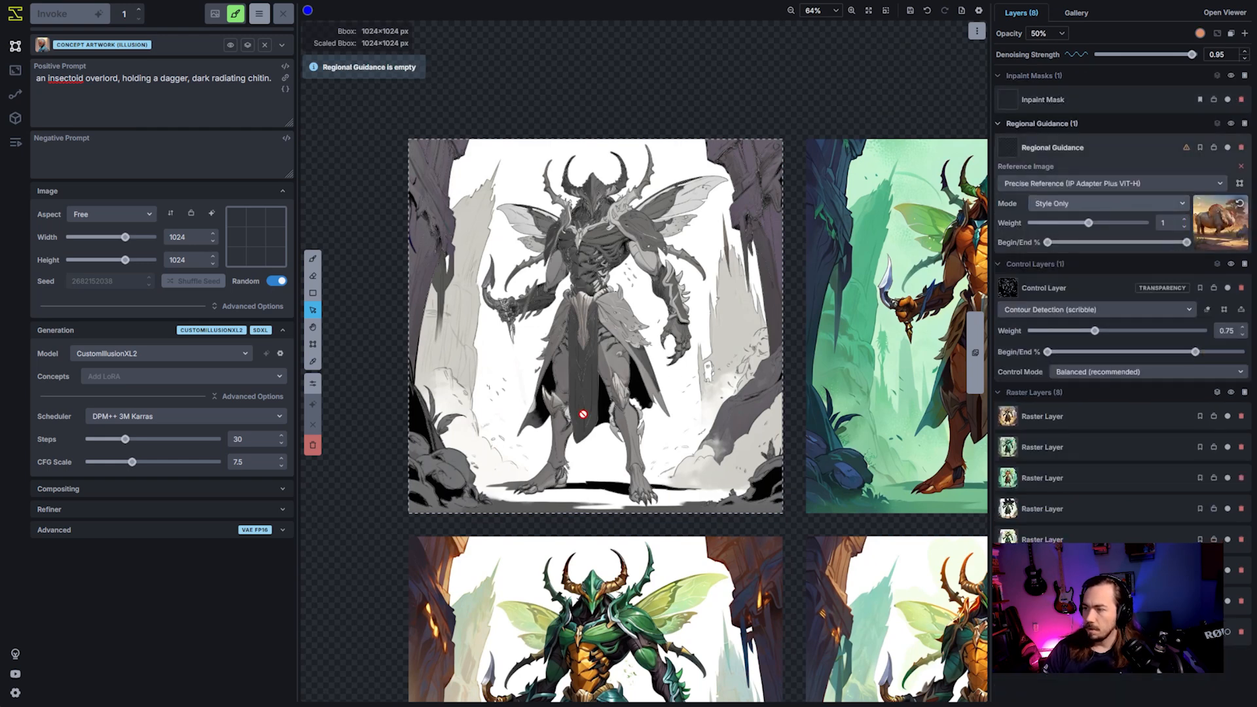
- Paint the regional guidance mask over the grayscale character's body, arms, wings and legs with a 93 px brush
{"action": "key", "text": "b"}
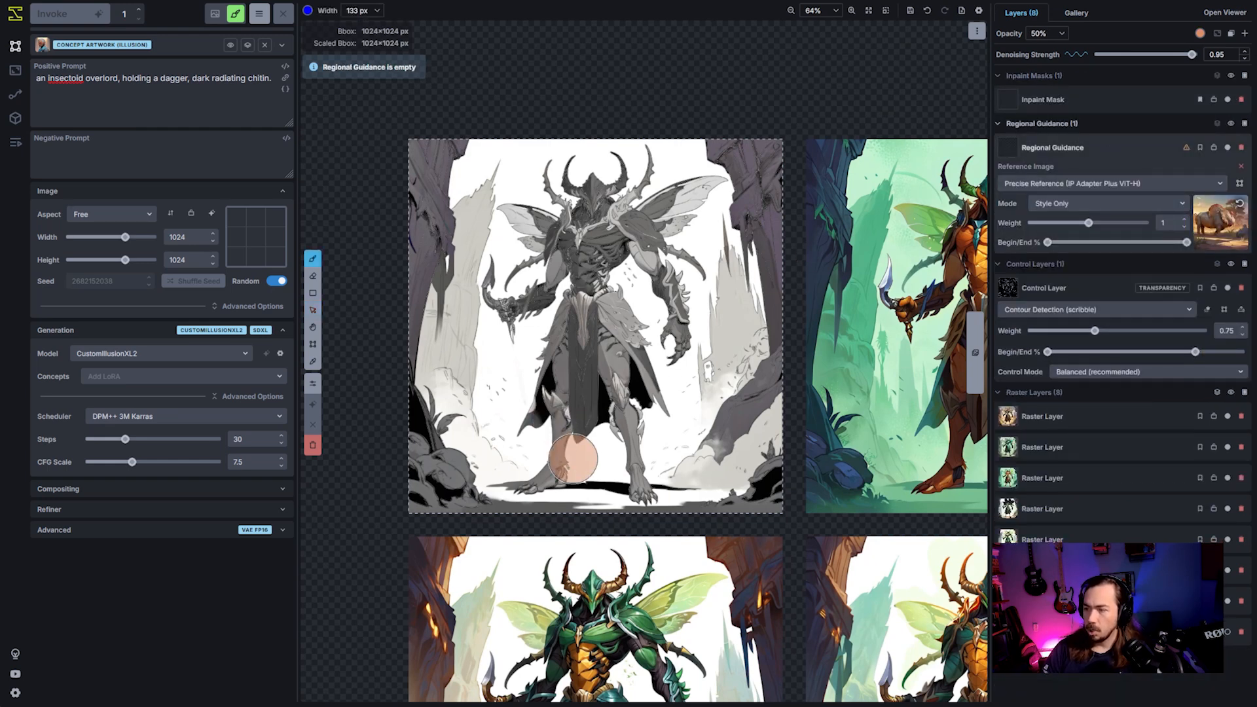
{"action": "scroll", "coordinate": [560, 465], "scroll_direction": "down", "scroll_amount": 4}
{"action": "mouse_move", "coordinate": [531, 491]}
{"action": "left_mouse_down"}
{"action": "mouse_move", "coordinate": [544, 488]}
{"action": "mouse_move", "coordinate": [602, 216]}
{"action": "left_mouse_up"}
{"action": "scroll", "coordinate": [573, 395], "scroll_direction": "up", "scroll_amount": 6}
{"action": "scroll", "coordinate": [599, 239], "scroll_direction": "down", "scroll_amount": 5}
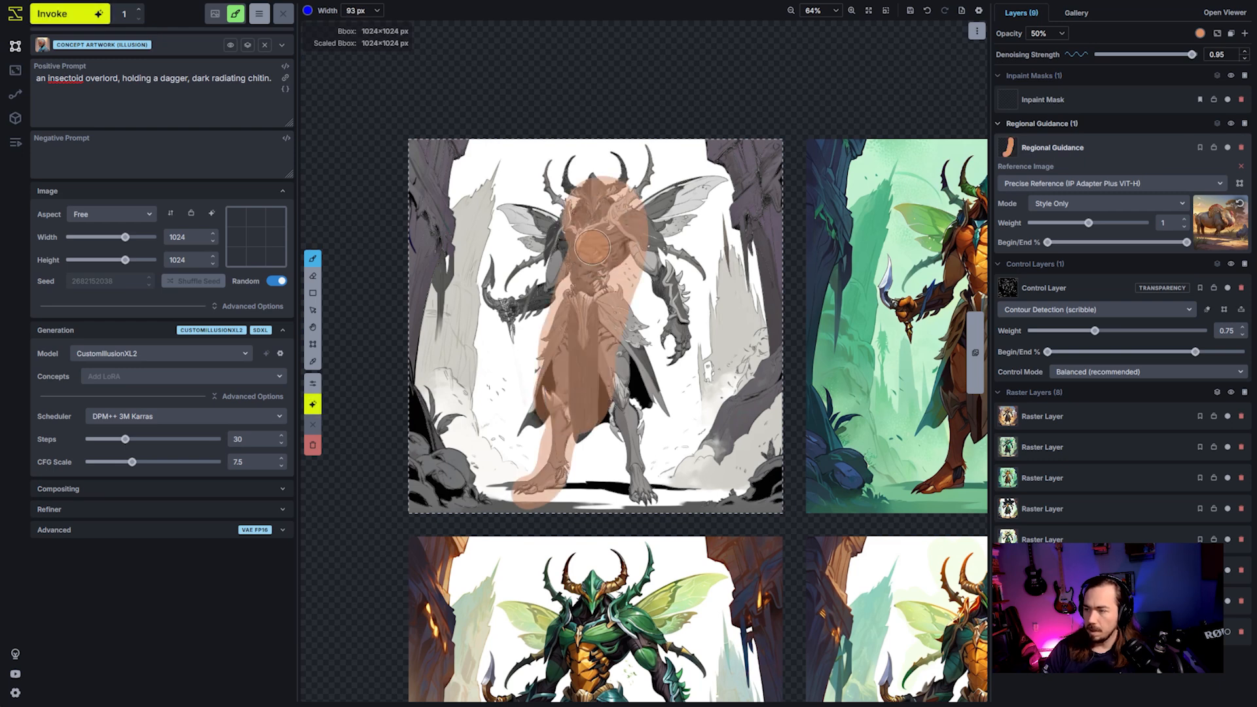
{"action": "left_click_drag", "start_coordinate": [556, 271], "coordinate": [499, 307]}
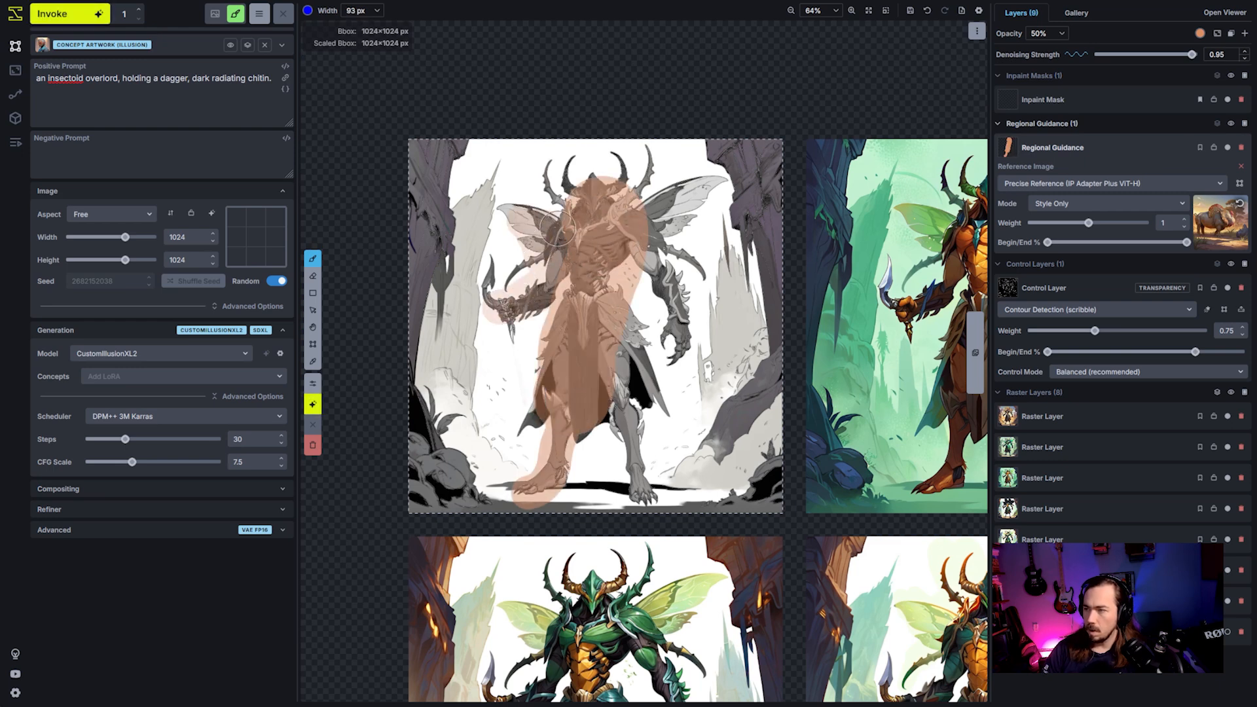
{"action": "mouse_move", "coordinate": [665, 203]}
{"action": "left_mouse_down"}
{"action": "mouse_move", "coordinate": [656, 230]}
{"action": "mouse_move", "coordinate": [684, 308]}
{"action": "mouse_move", "coordinate": [639, 451]}
{"action": "mouse_move", "coordinate": [642, 494]}
{"action": "left_mouse_up"}
{"action": "scroll", "coordinate": [607, 323], "scroll_direction": "up", "scroll_amount": 5}
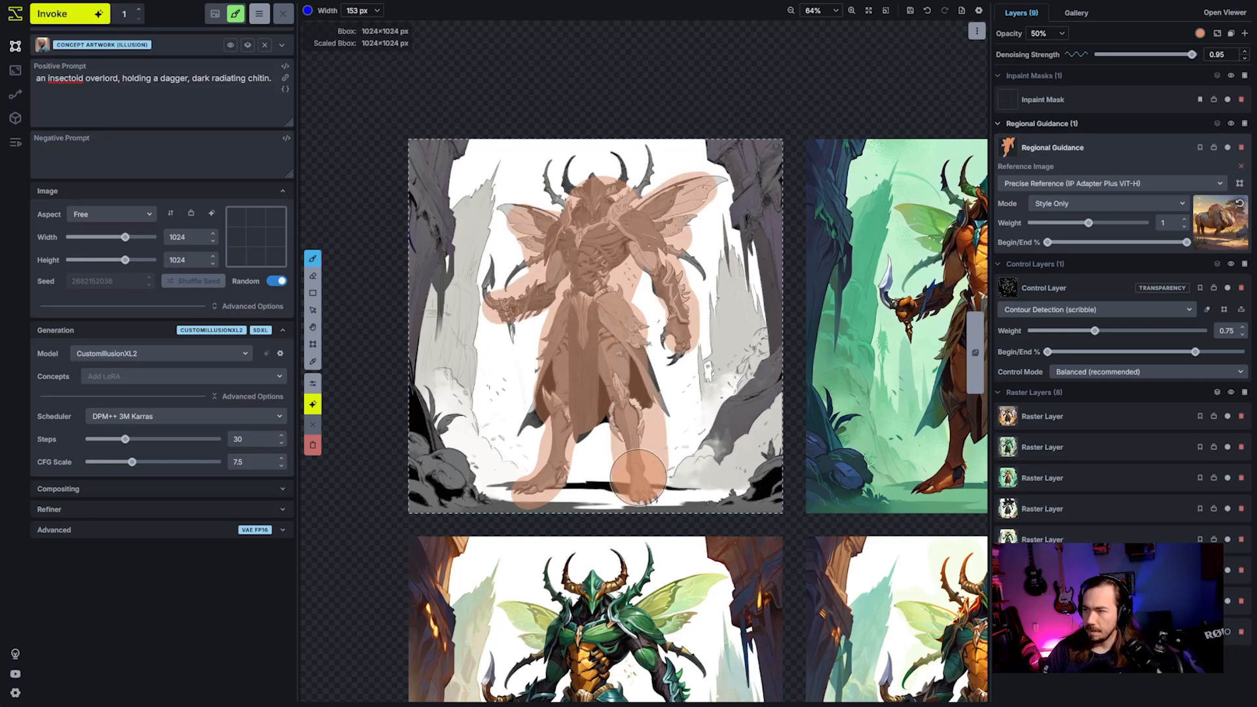
- Generate a new image with the style reference restricted to the masked character
{"action": "left_click", "coordinate": [68, 14]}
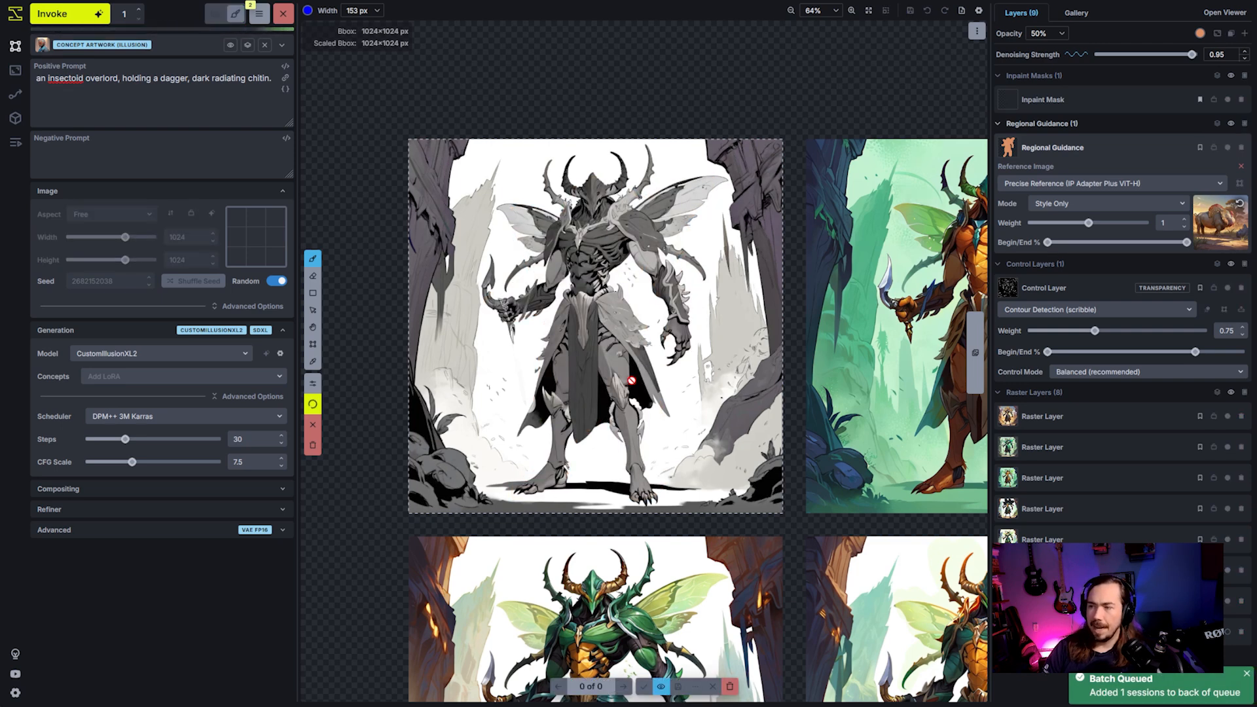
{"action": "scroll", "coordinate": [660, 372], "scroll_direction": "down", "scroll_amount": 2}
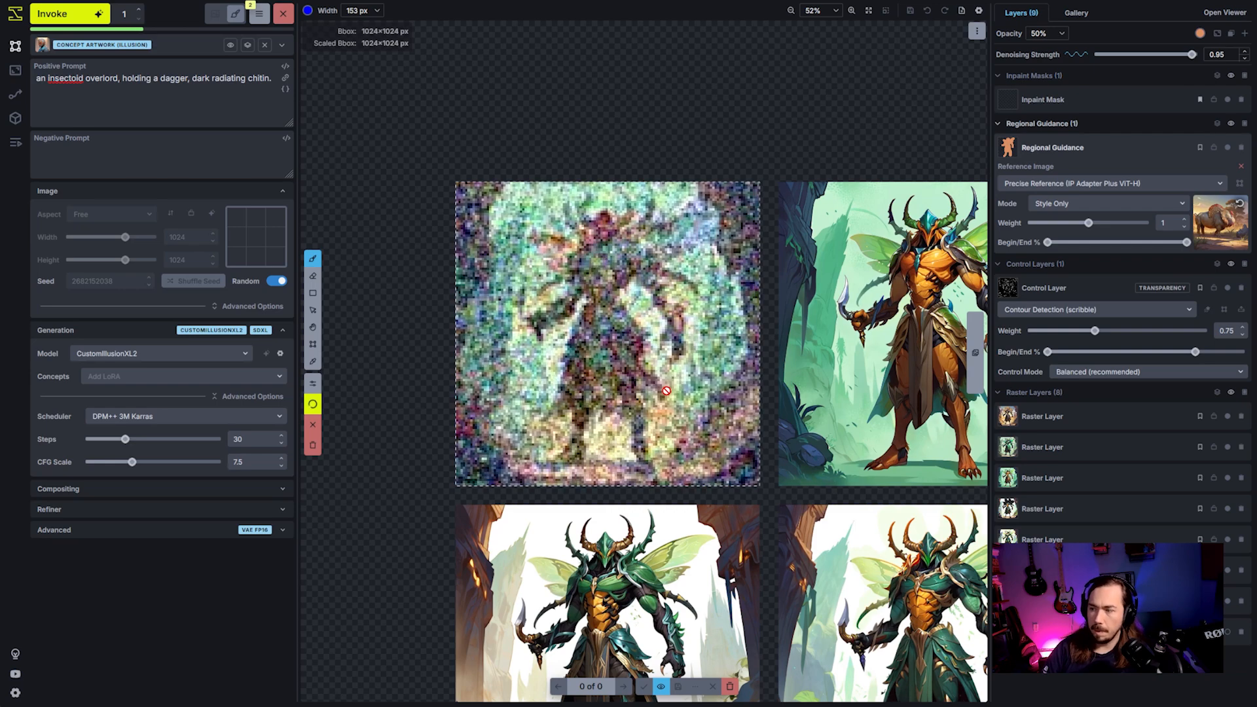
{"action": "scroll", "coordinate": [779, 406], "scroll_direction": "down", "scroll_amount": 4}
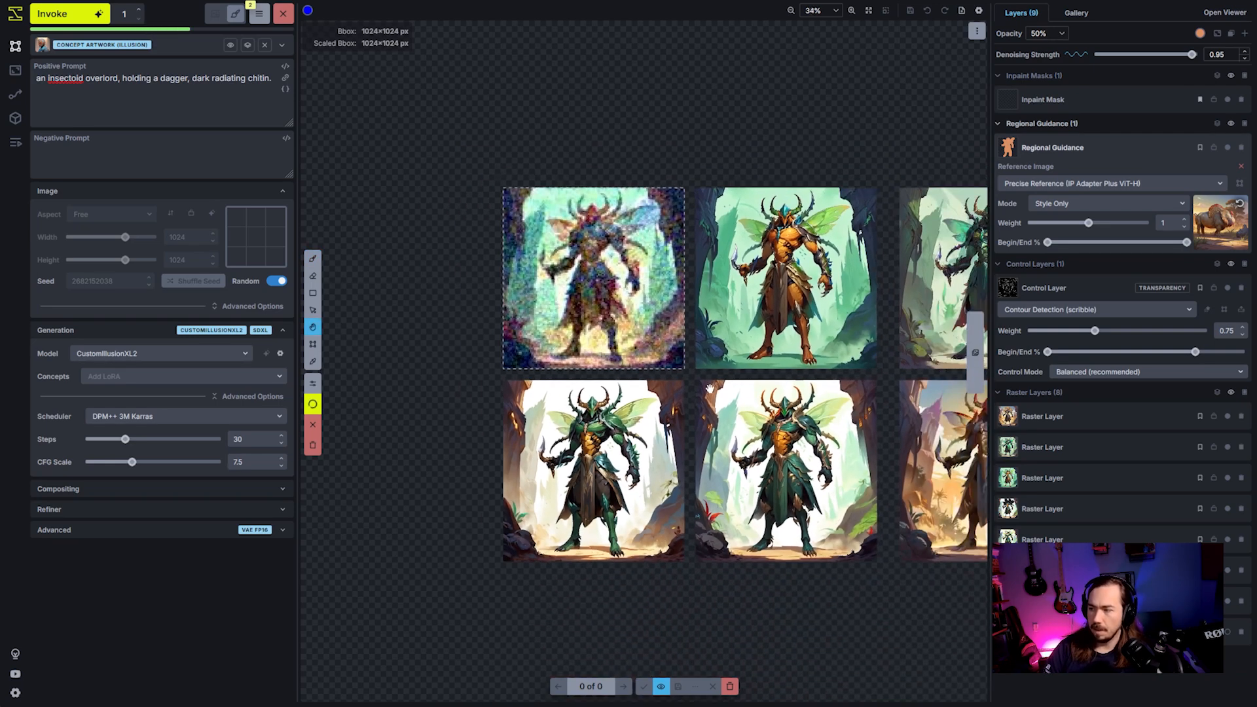
{"action": "scroll", "coordinate": [785, 373], "scroll_direction": "up", "scroll_amount": 4}
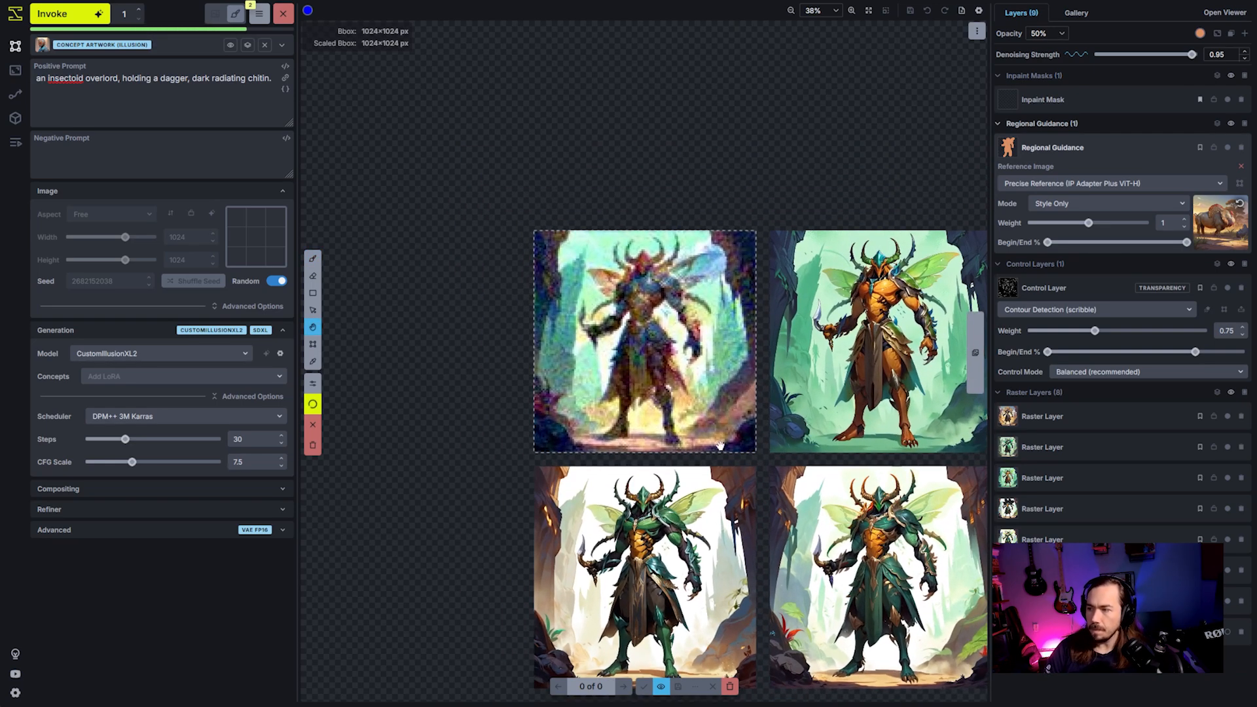
{"action": "key", "text": "b"}
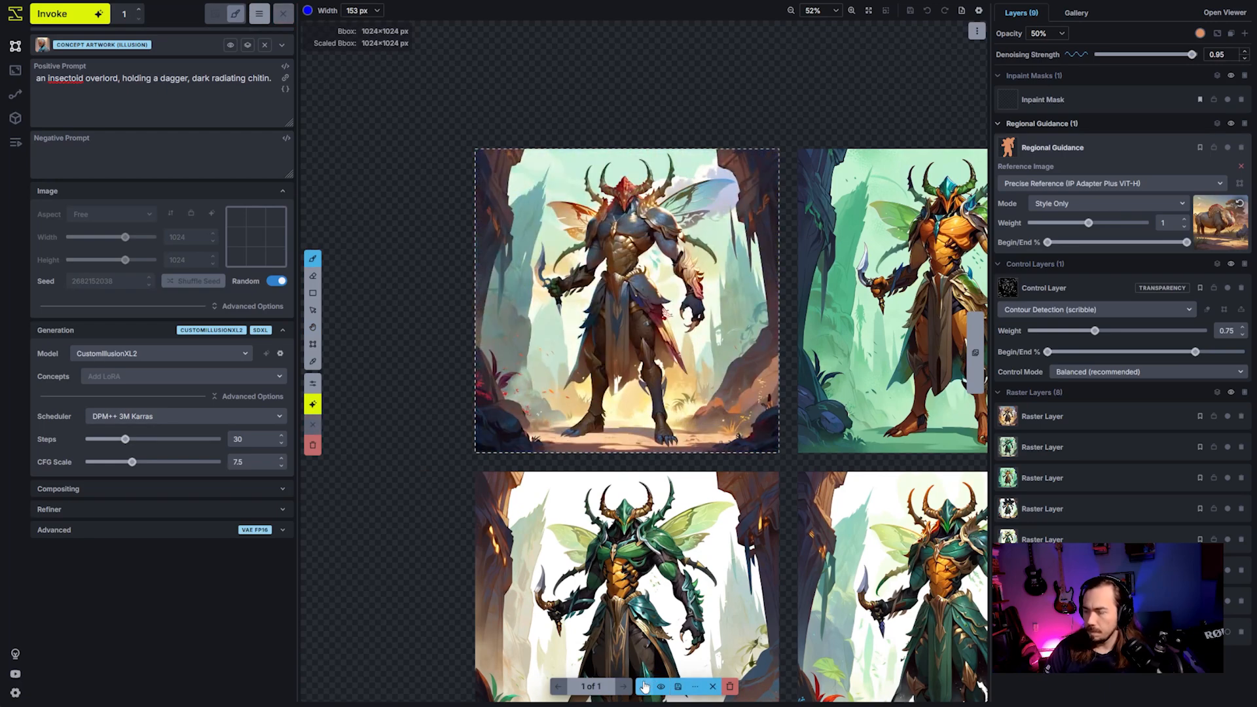
- Accept the regional-reference result as a raster layer and place it beside the desert-toned variation in the second row
{"action": "left_click", "coordinate": [645, 687]}
{"action": "scroll", "coordinate": [556, 319], "scroll_direction": "down", "scroll_amount": 3}
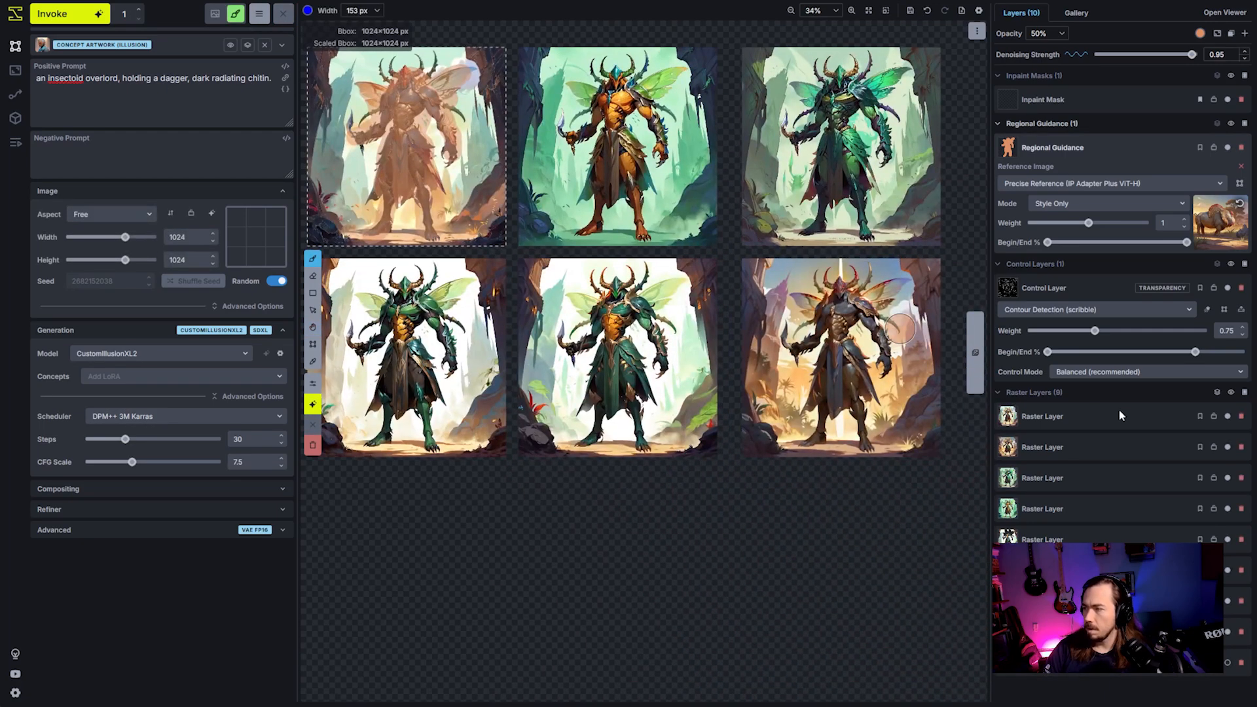
{"action": "left_click", "coordinate": [1119, 417]}
{"action": "key", "text": "v"}
{"action": "left_click_drag", "start_coordinate": [456, 178], "coordinate": [928, 527]}
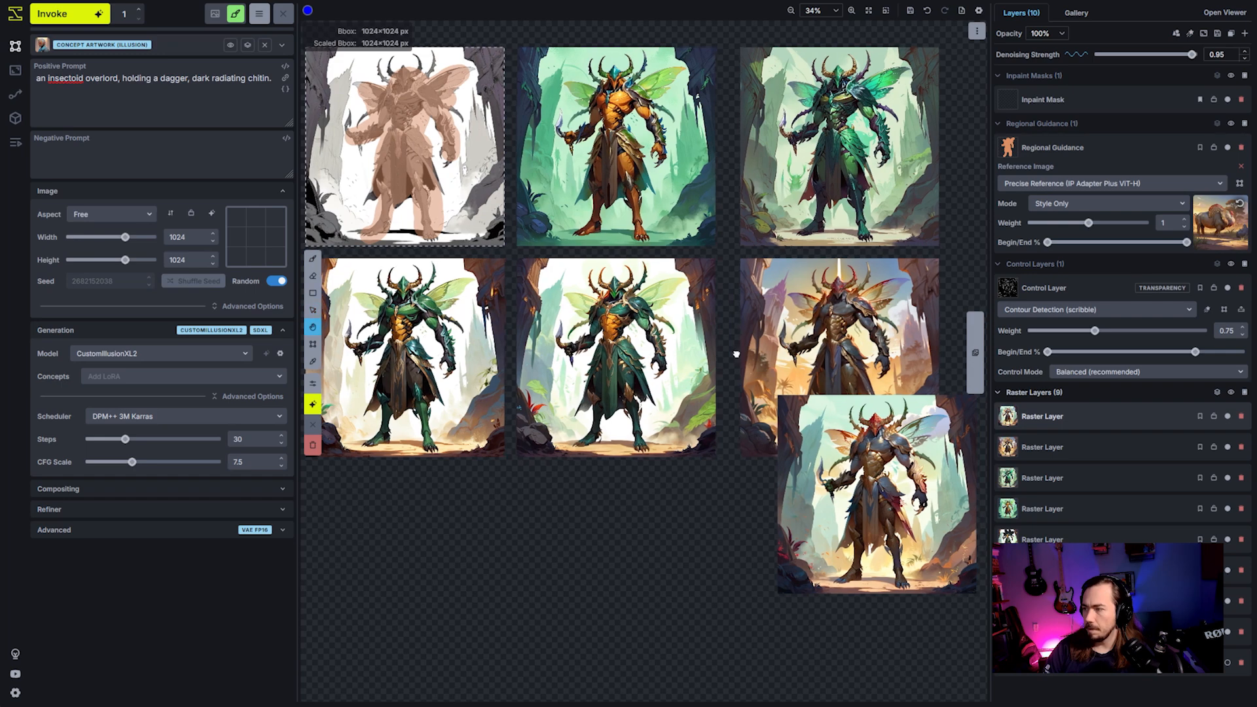
{"action": "left_click_drag", "start_coordinate": [736, 354], "coordinate": [478, 353]}
{"action": "left_click_drag", "start_coordinate": [612, 499], "coordinate": [662, 511]}
{"action": "left_click_drag", "start_coordinate": [662, 511], "coordinate": [819, 399]}
- Compare the character and background colours of the global-reference variation with those of the regional-reference variation
{"action": "scroll", "coordinate": [819, 398], "scroll_direction": "up", "scroll_amount": 5}
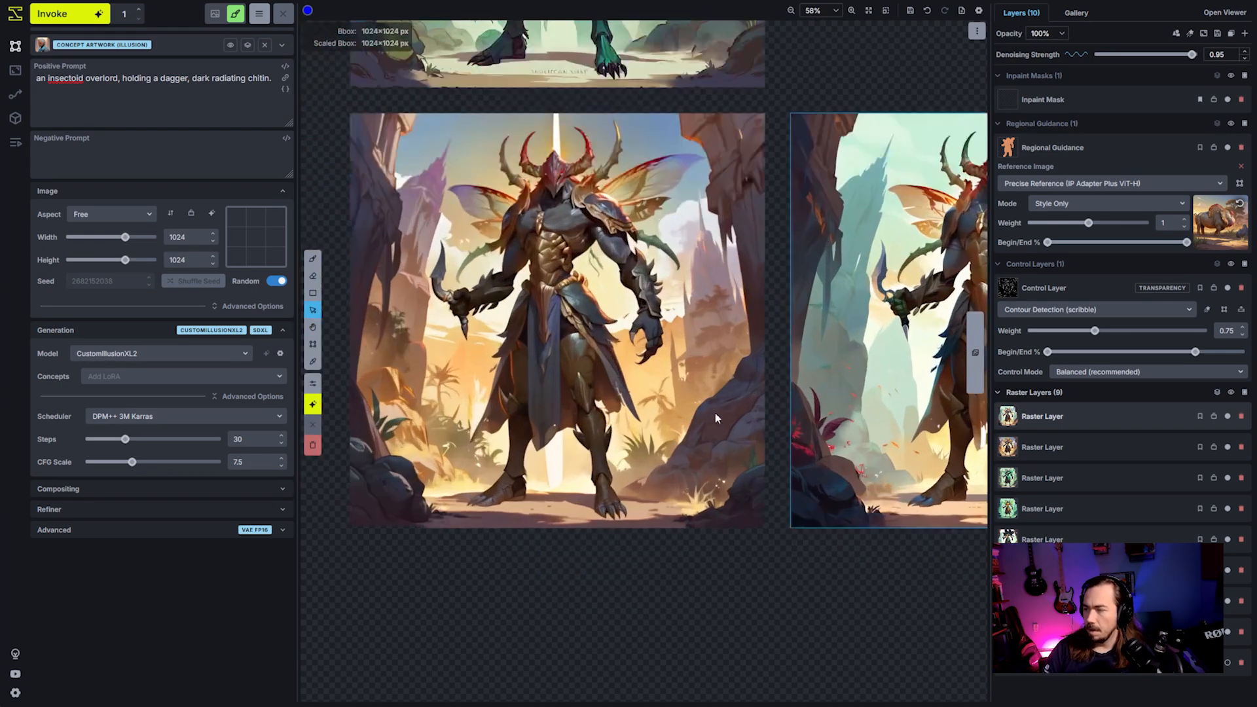
{"action": "key", "text": "v"}
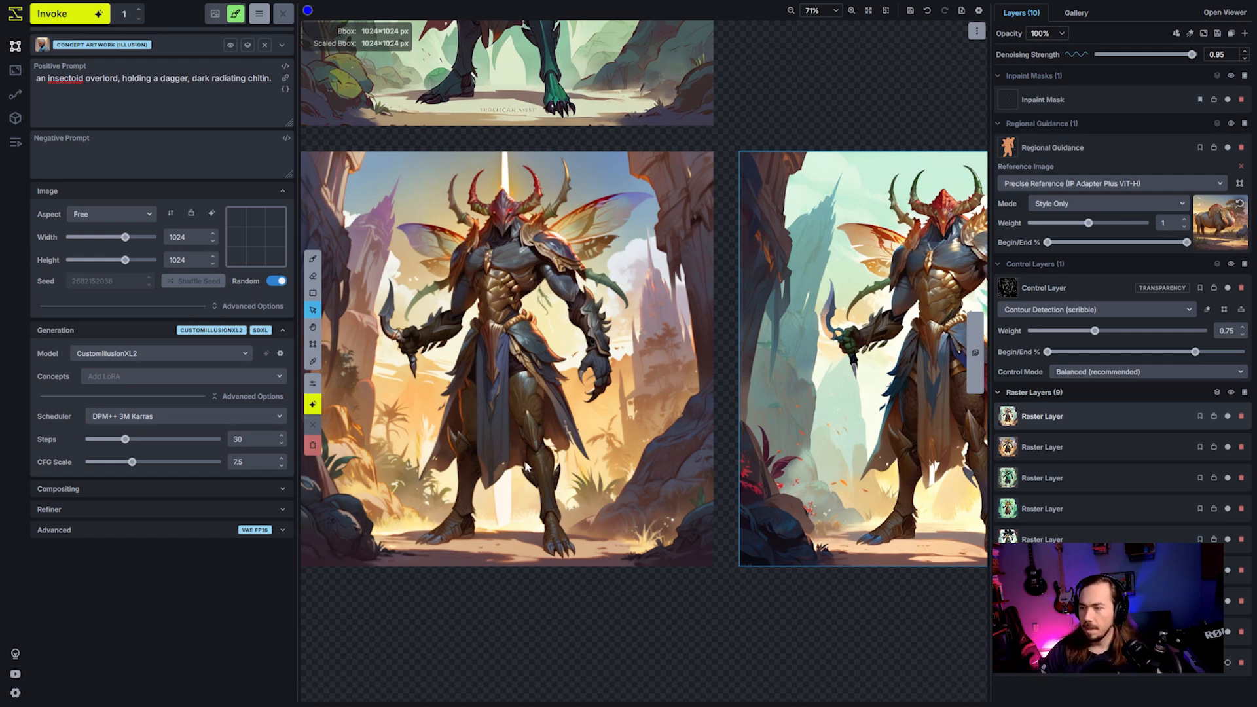
{"action": "key", "text": "space"}
{"action": "left_click_drag", "start_coordinate": [511, 424], "coordinate": [550, 427]}
{"action": "left_click_drag", "start_coordinate": [948, 470], "coordinate": [738, 474]}
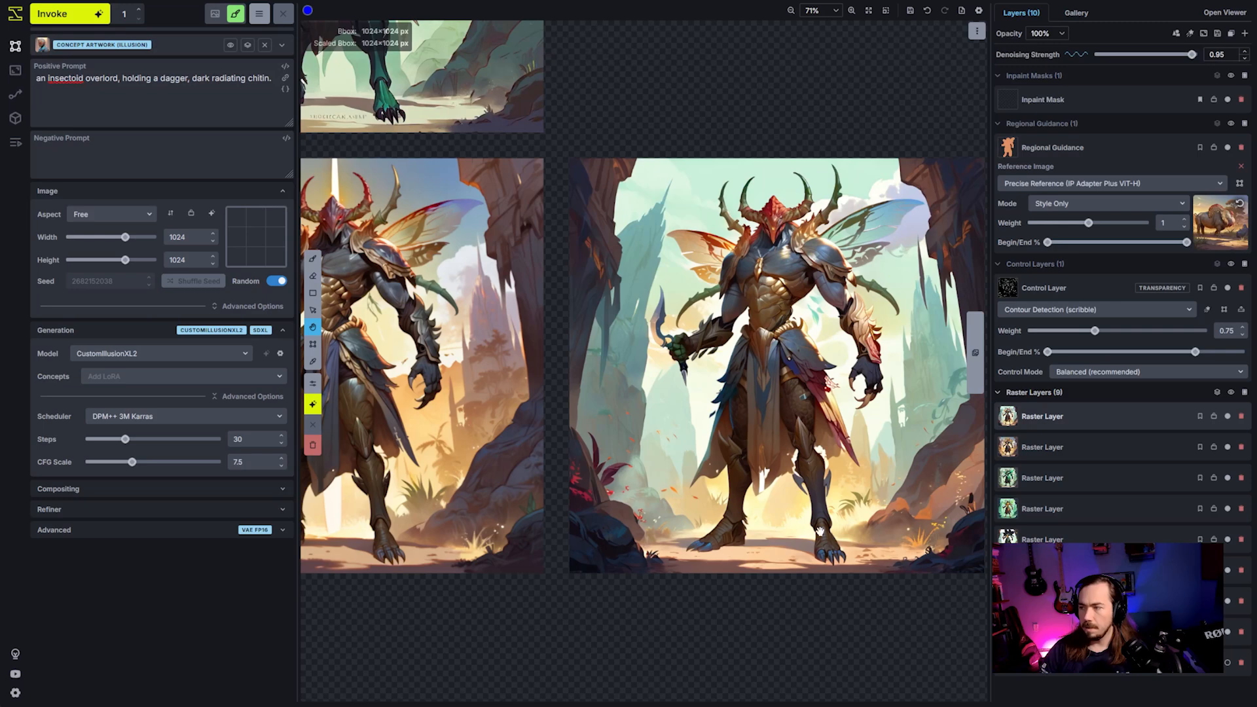
{"action": "key", "text": "v"}
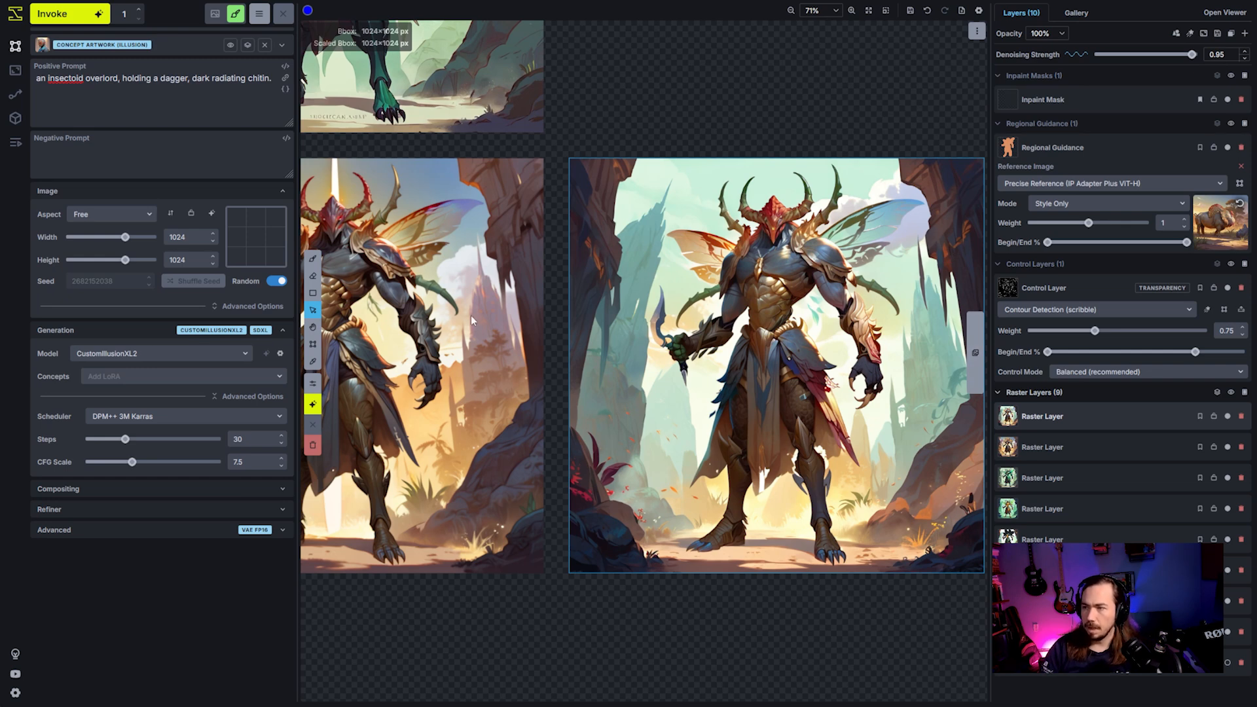
{"action": "scroll", "coordinate": [697, 422], "scroll_direction": "down", "scroll_amount": 2}
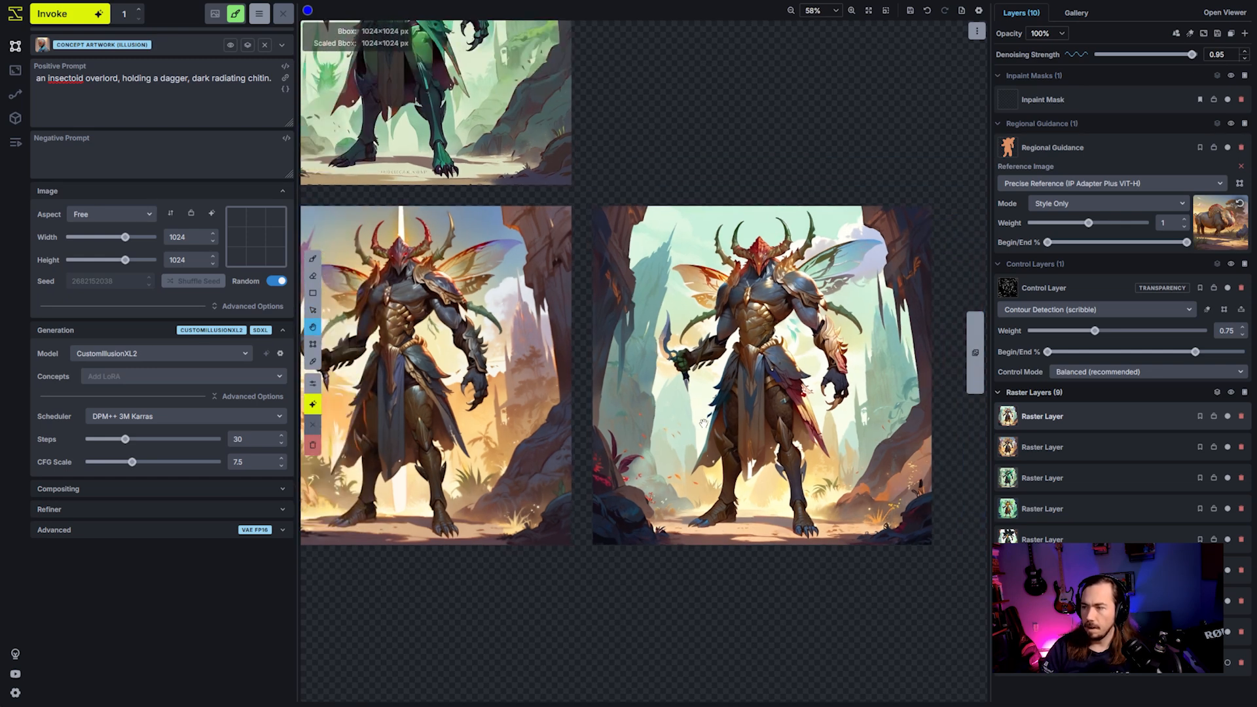
{"action": "left_click_drag", "start_coordinate": [683, 409], "coordinate": [732, 410]}
{"action": "key", "text": "v"}
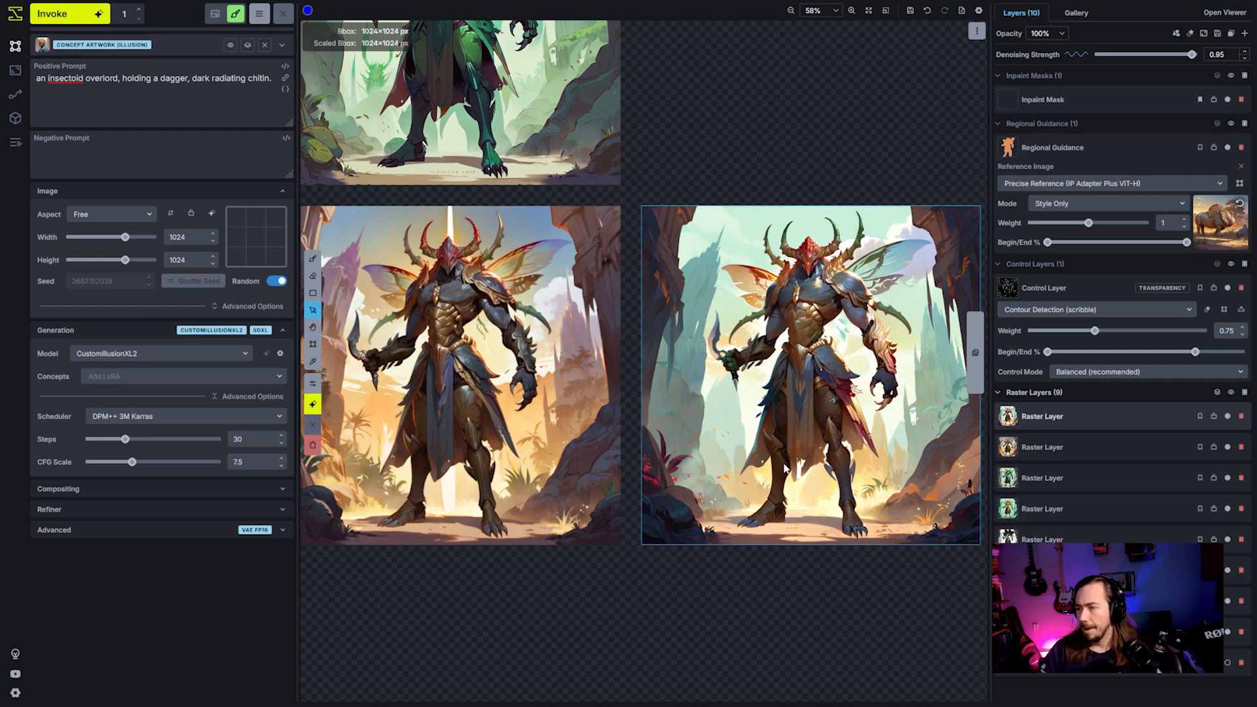
- Compare all the character variations across both rows of the canvas
{"action": "key", "text": "space"}
{"action": "scroll", "coordinate": [795, 323], "scroll_direction": "down", "scroll_amount": 6}
{"action": "left_click_drag", "start_coordinate": [608, 320], "coordinate": [830, 403]}
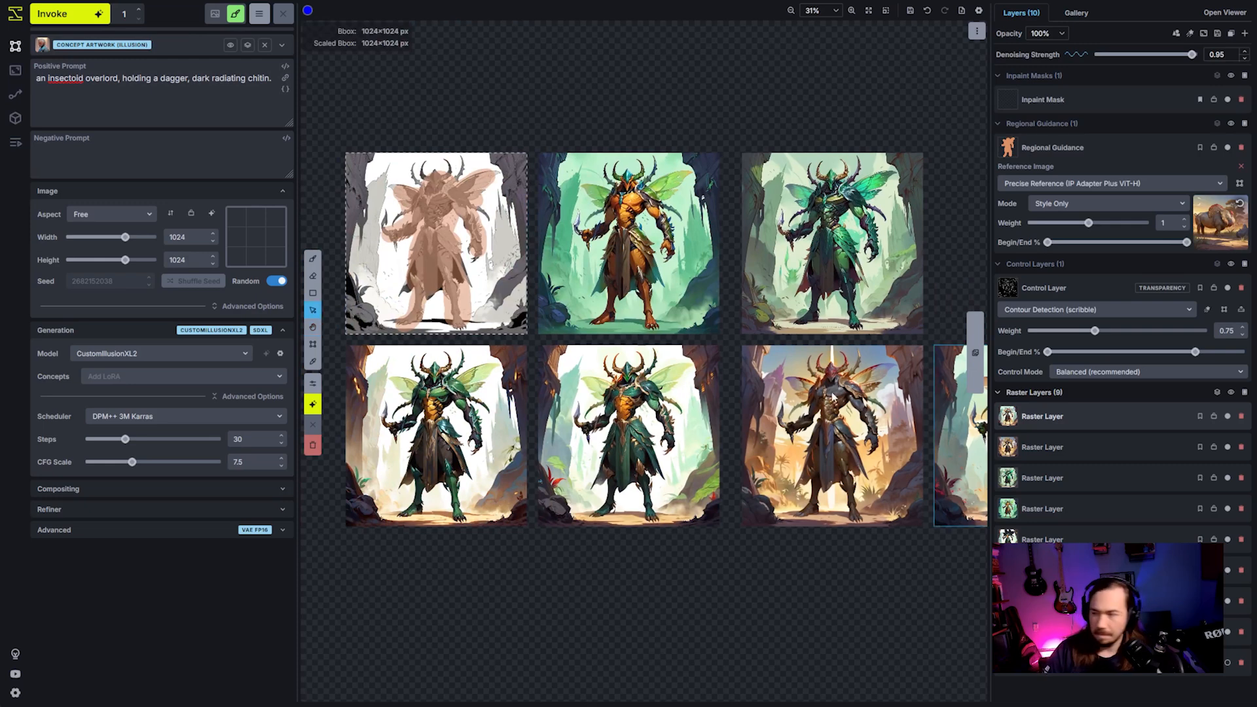
{"action": "key", "text": "space"}
{"action": "left_click_drag", "start_coordinate": [827, 335], "coordinate": [719, 362]}
{"action": "scroll", "coordinate": [703, 335], "scroll_direction": "down", "scroll_amount": 2}
{"action": "scroll", "coordinate": [719, 344], "scroll_direction": "down", "scroll_amount": 1}
{"action": "key", "text": "space"}
{"action": "scroll", "coordinate": [713, 419], "scroll_direction": "up", "scroll_amount": 3}
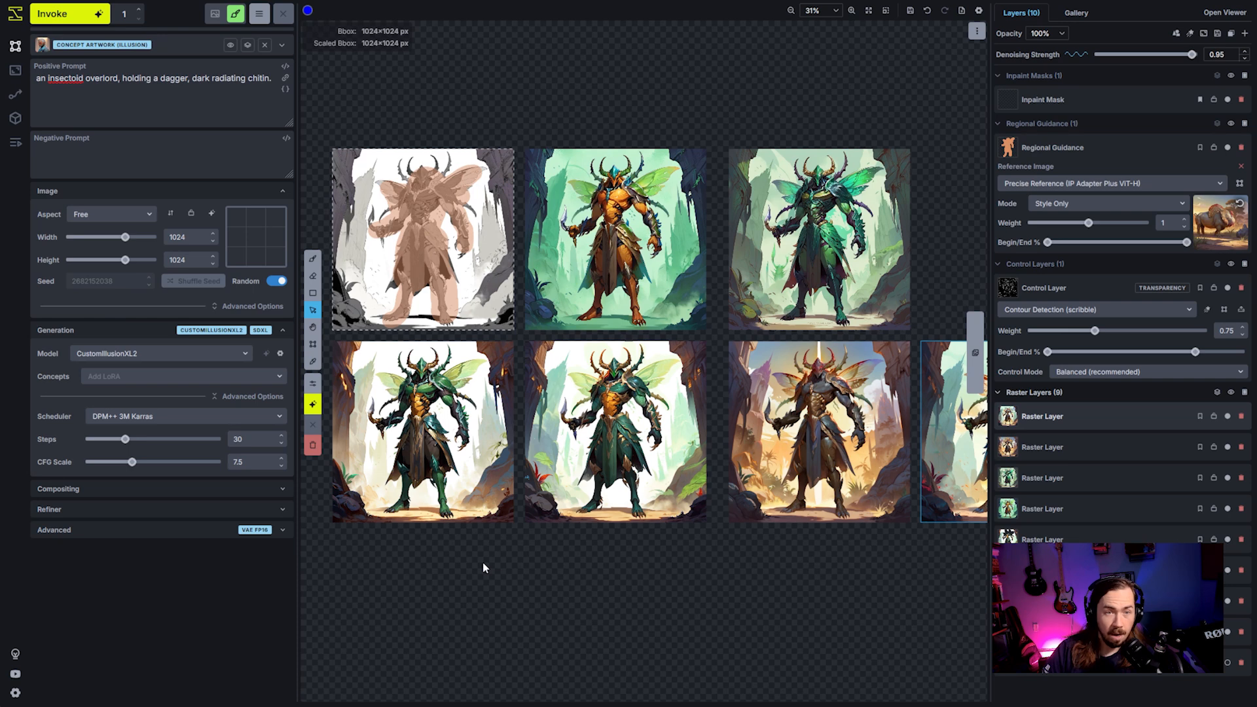
{"action": "scroll", "coordinate": [577, 511], "scroll_direction": "down", "scroll_amount": 3}
{"action": "key", "text": "space"}
{"action": "left_click_drag", "start_coordinate": [578, 510], "coordinate": [519, 504]}
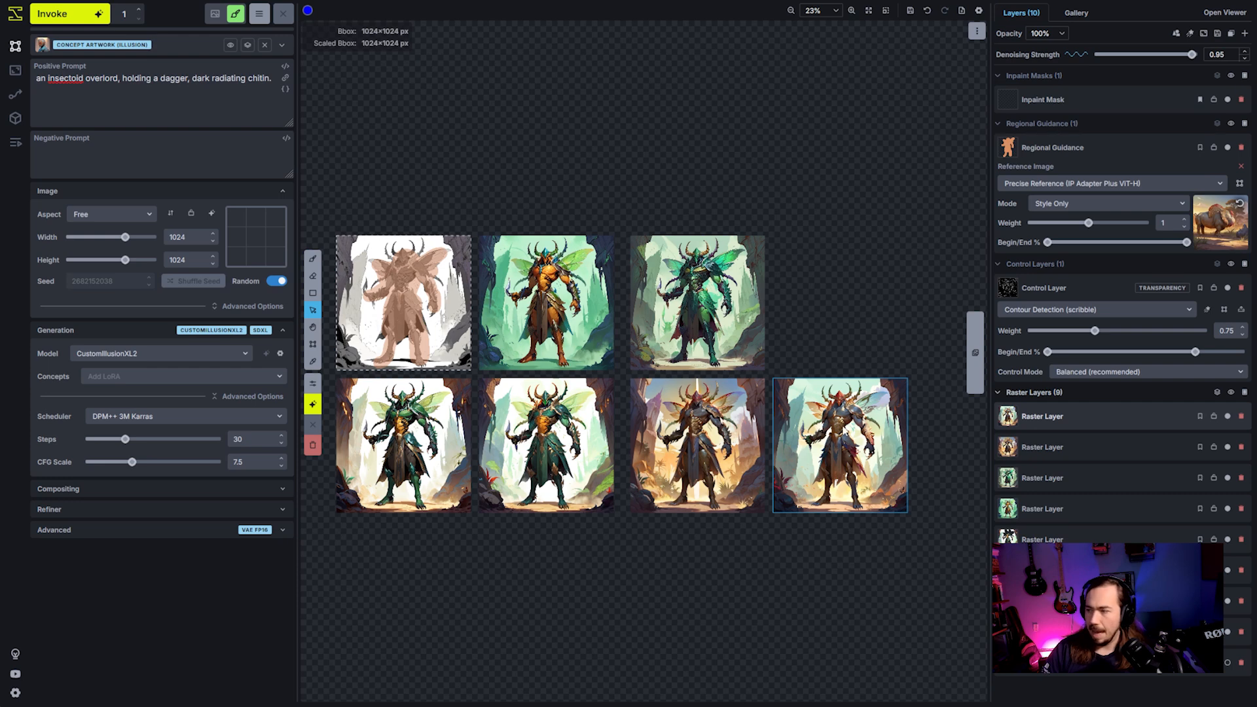
- Start a Color Map filter on the regional-reference variation's raster layer
{"action": "scroll", "coordinate": [848, 431], "scroll_direction": "up", "scroll_amount": 2}
{"action": "key", "text": "space"}
{"action": "left_click_drag", "start_coordinate": [877, 325], "coordinate": [764, 281]}
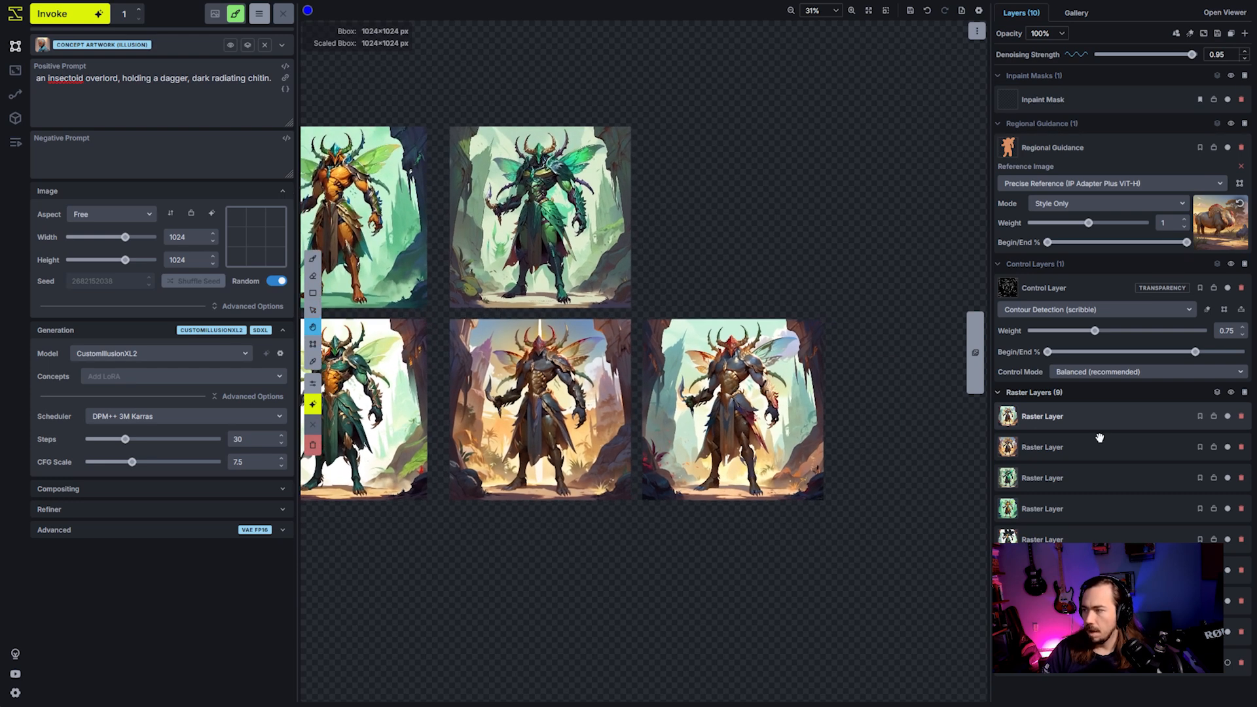
{"action": "right_click", "coordinate": [1066, 423]}
{"action": "left_click", "coordinate": [974, 493]}
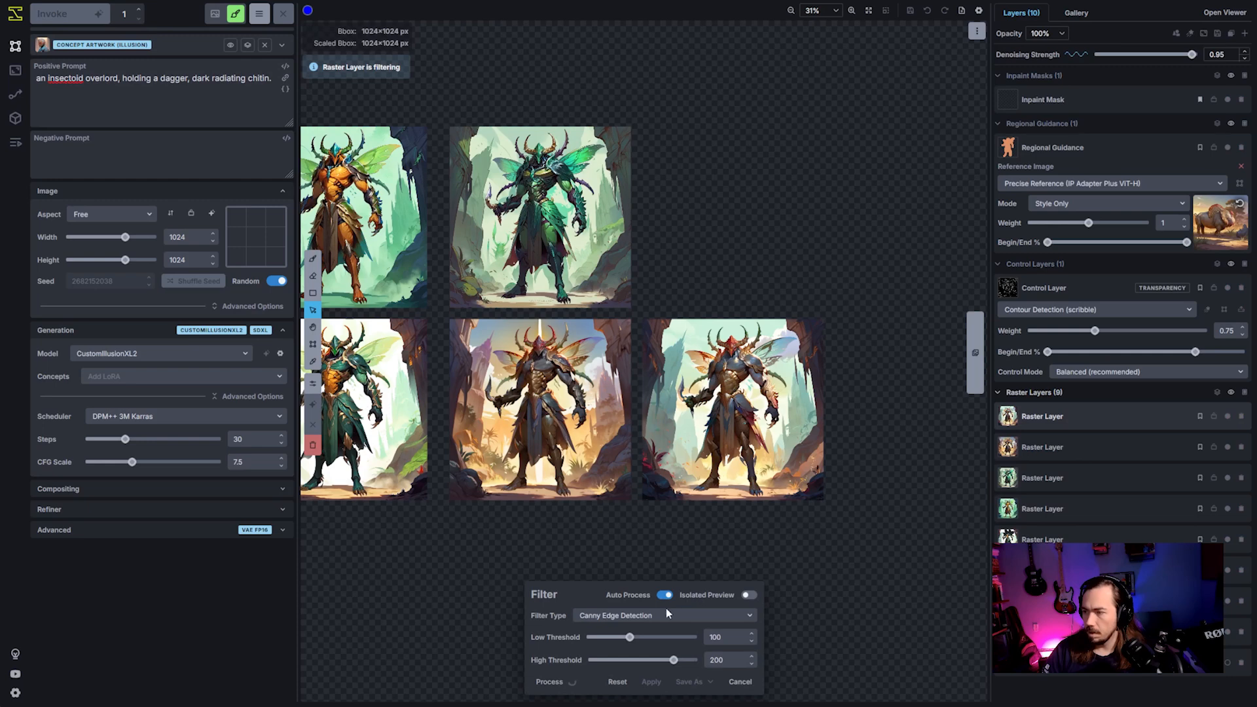
{"action": "left_click", "coordinate": [666, 614]}
{"action": "left_click", "coordinate": [676, 649]}
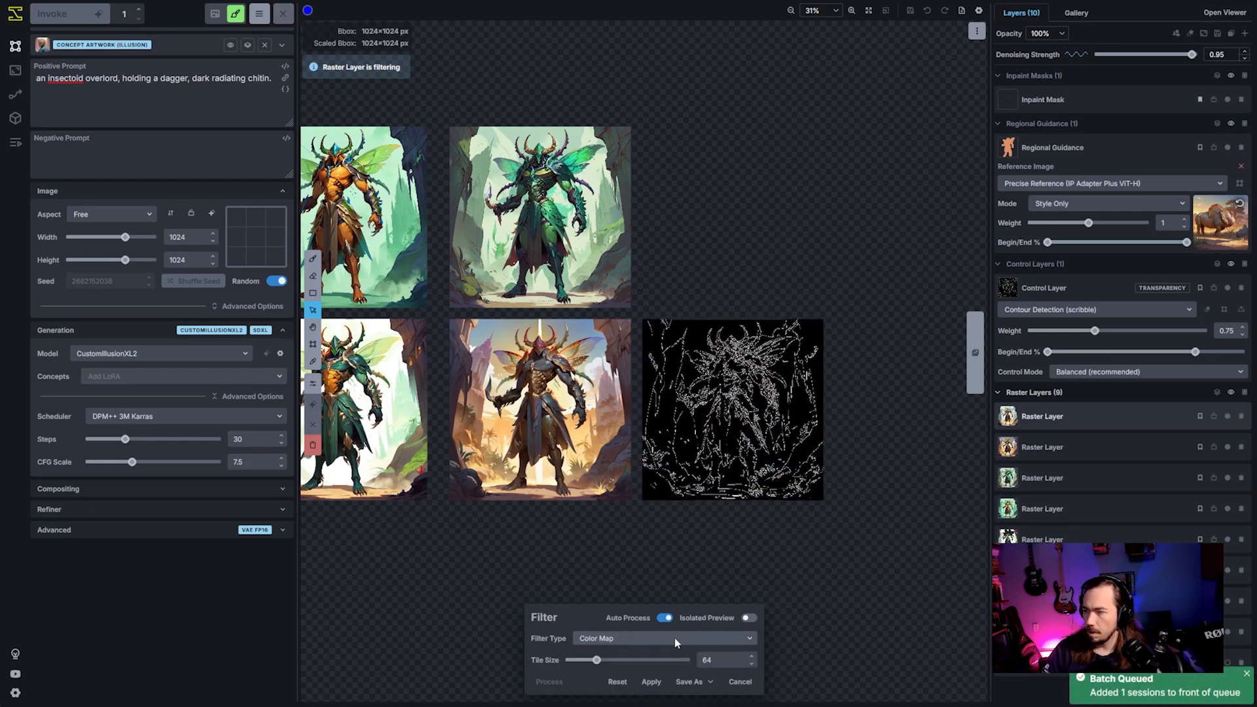
- Apply the Color Map filter with a tile size of 128 and delete the Regional Guidance layer
{"action": "scroll", "coordinate": [773, 493], "scroll_direction": "up", "scroll_amount": 1}
{"action": "scroll", "coordinate": [738, 414], "scroll_direction": "up", "scroll_amount": 1}
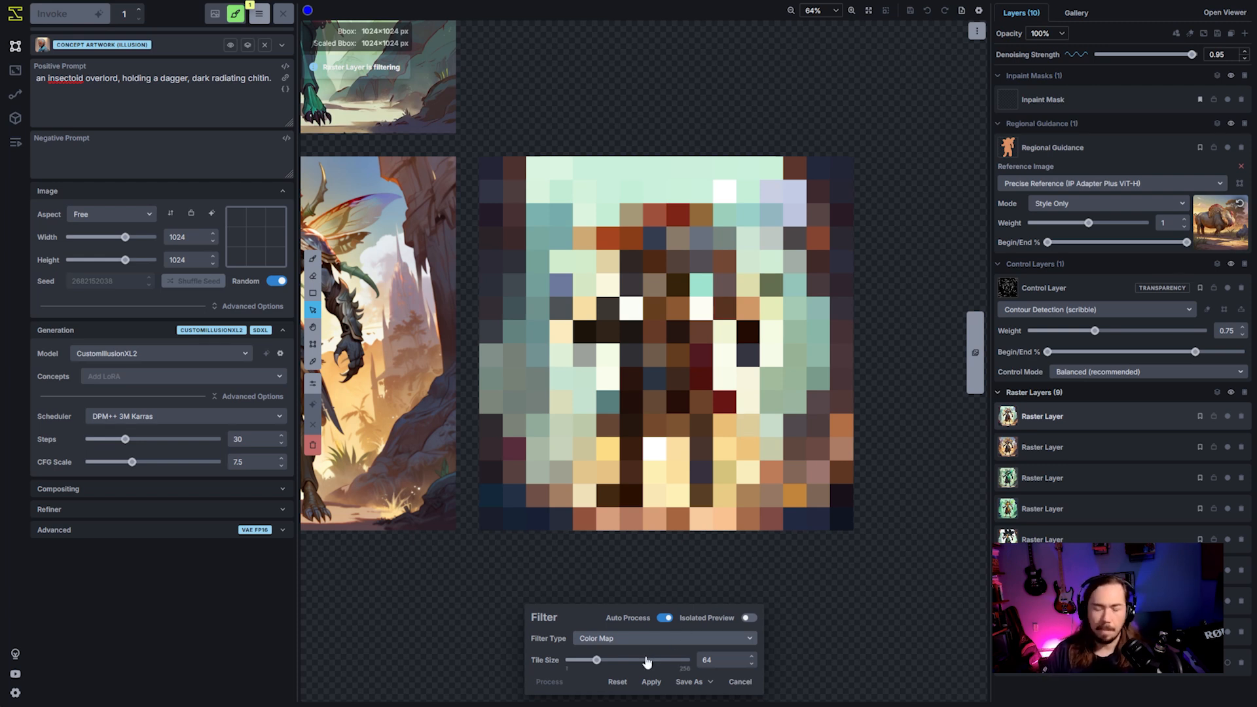
{"action": "left_click", "coordinate": [583, 663]}
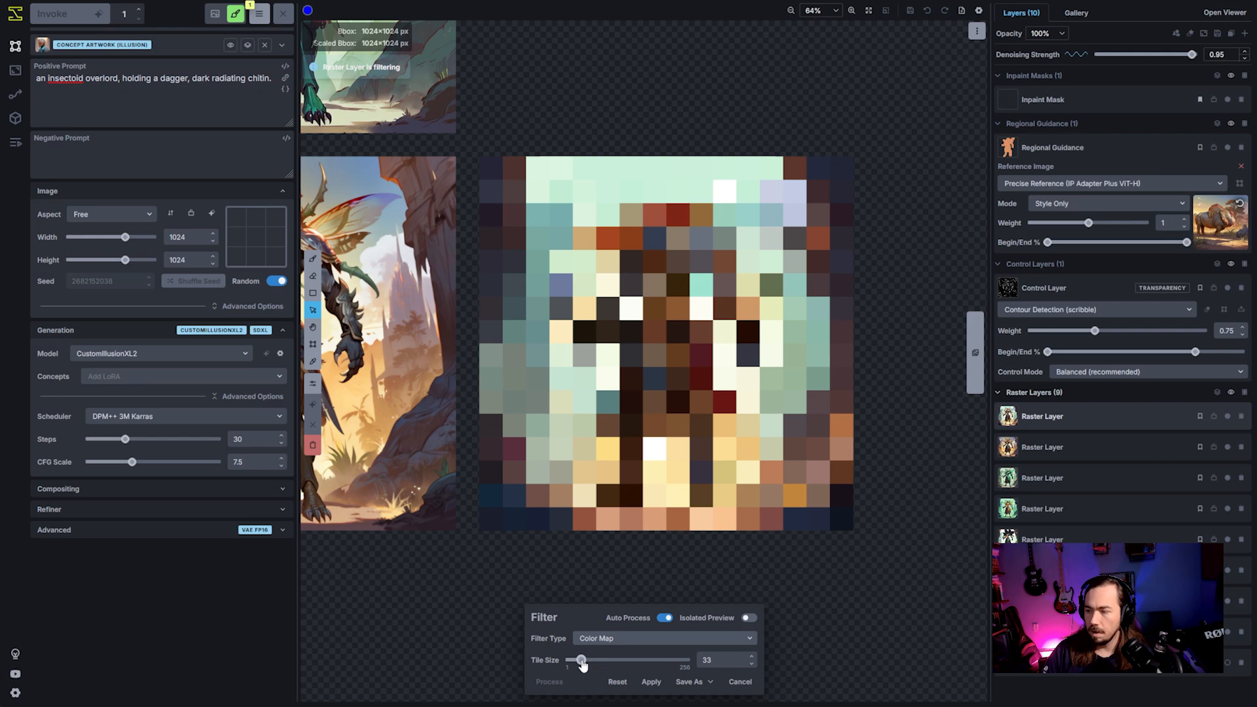
{"action": "left_click_drag", "start_coordinate": [582, 663], "coordinate": [628, 663]}
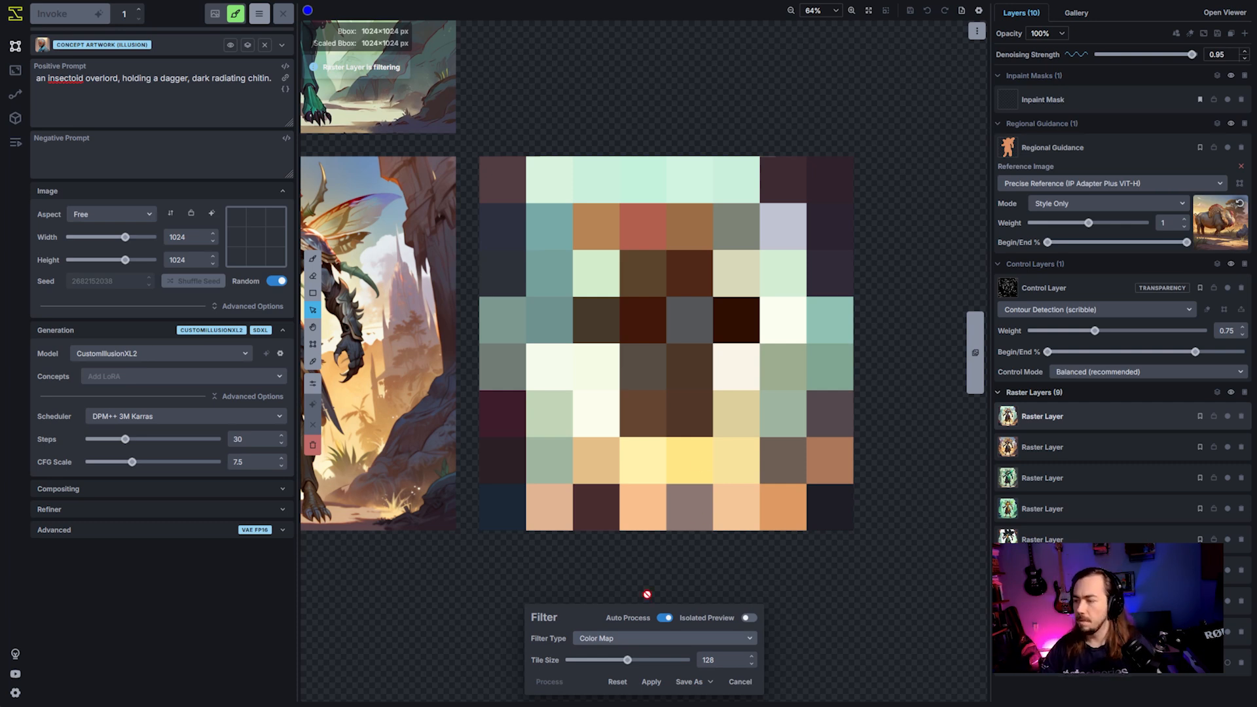
{"action": "left_click", "coordinate": [649, 684]}
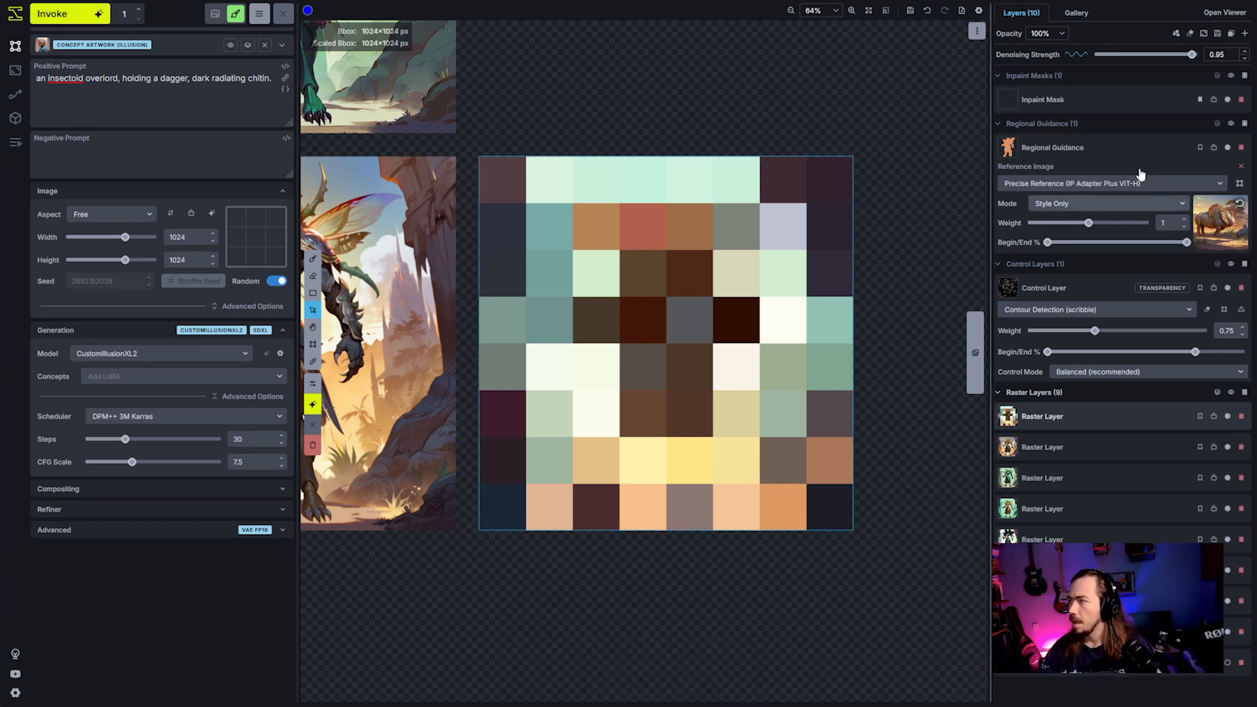
{"action": "left_click", "coordinate": [1242, 148]}
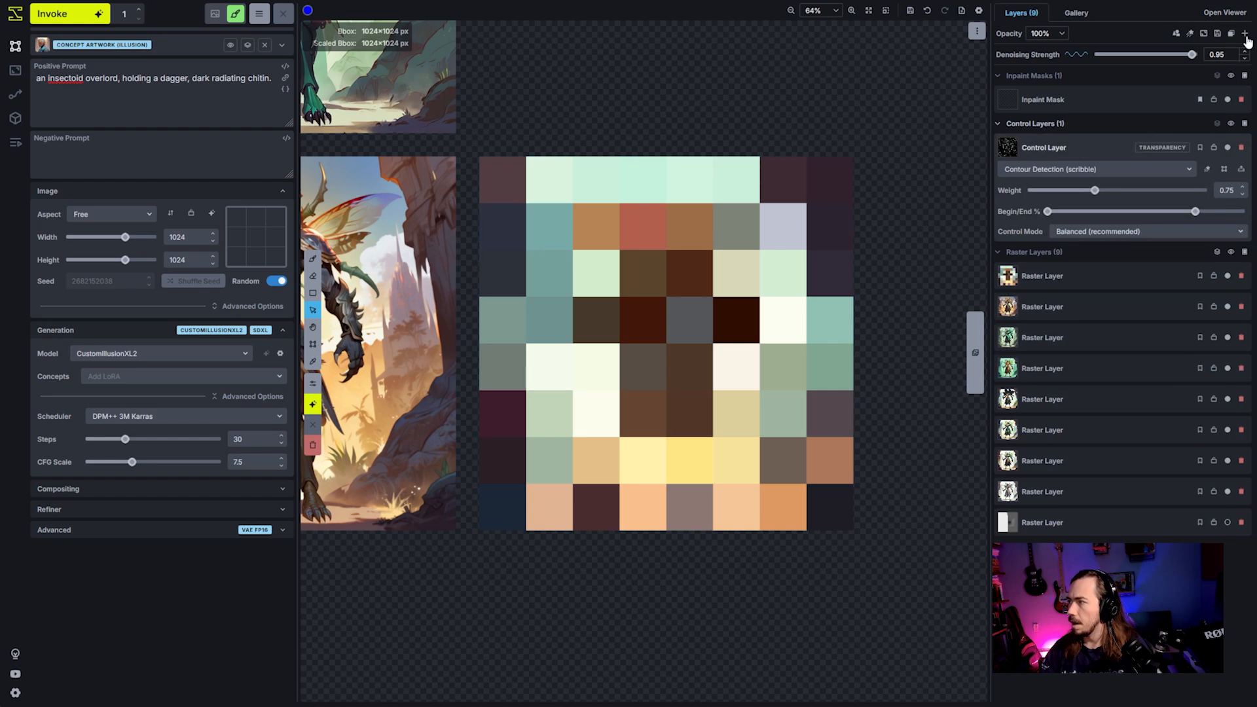
{"action": "left_click", "coordinate": [1244, 35]}
{"action": "left_click", "coordinate": [1197, 72]}
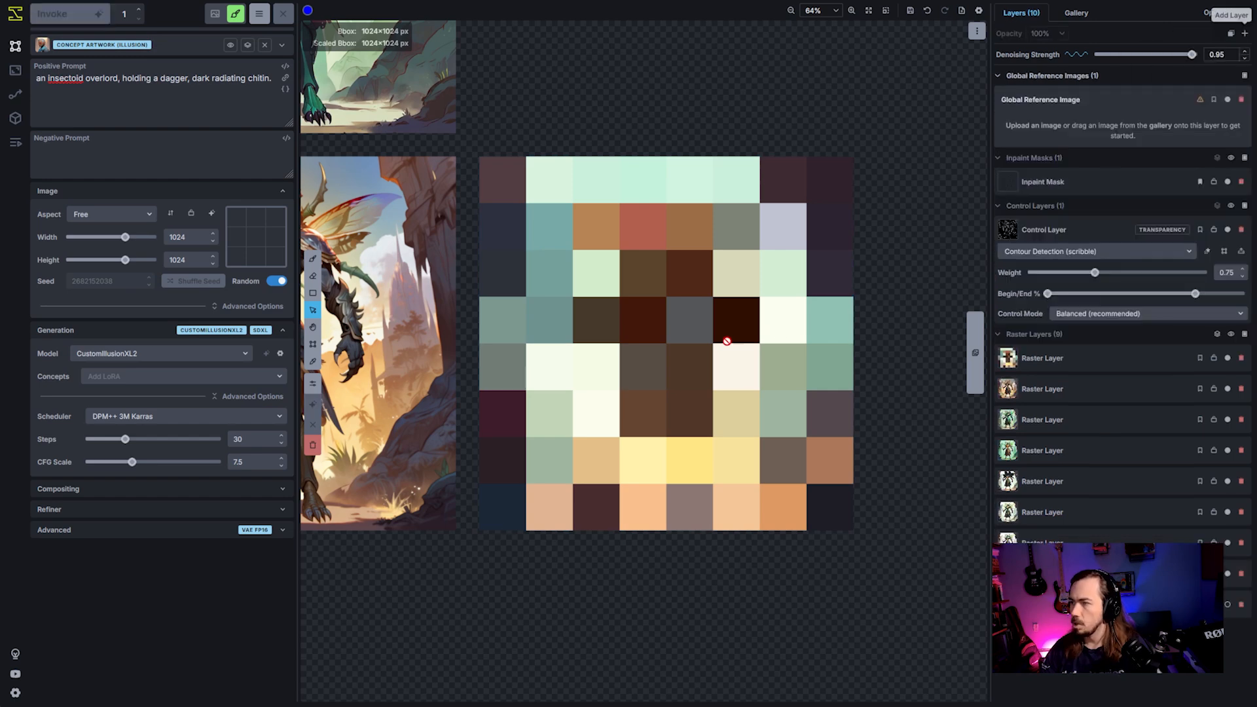
{"action": "scroll", "coordinate": [723, 344], "scroll_direction": "down", "scroll_amount": 3}
{"action": "right_click", "coordinate": [1063, 354]}
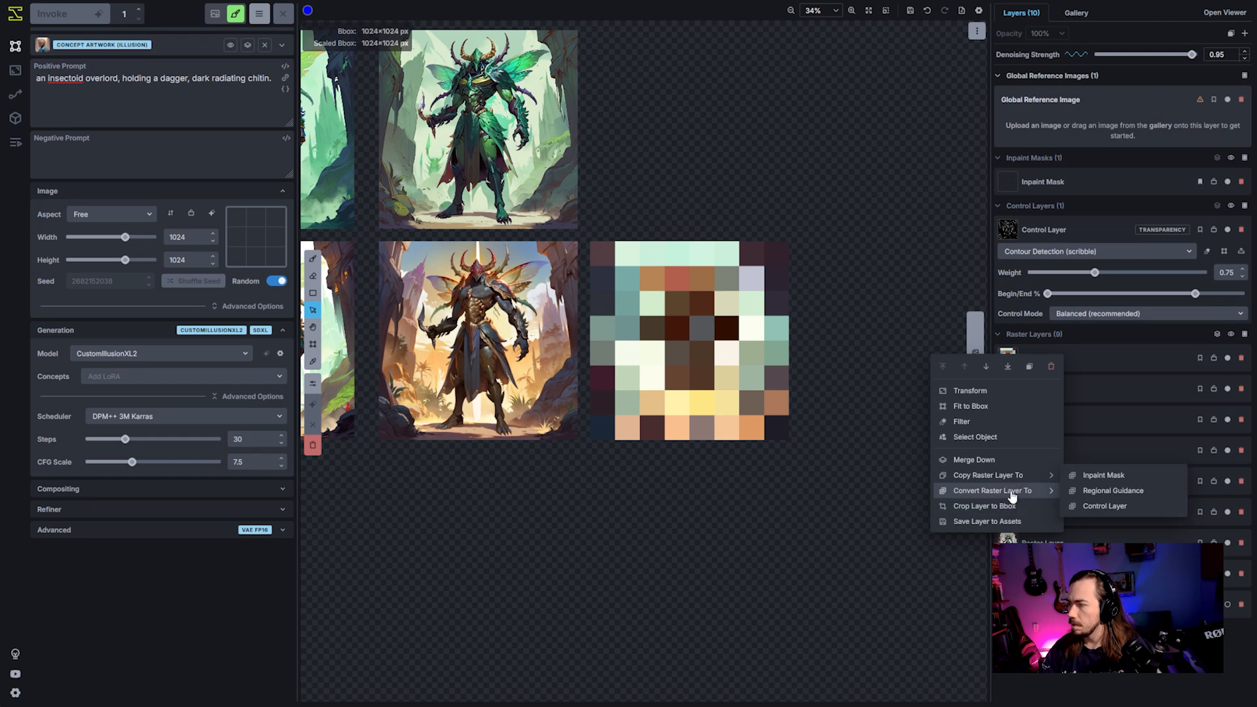
{"action": "left_click", "coordinate": [1242, 100]}
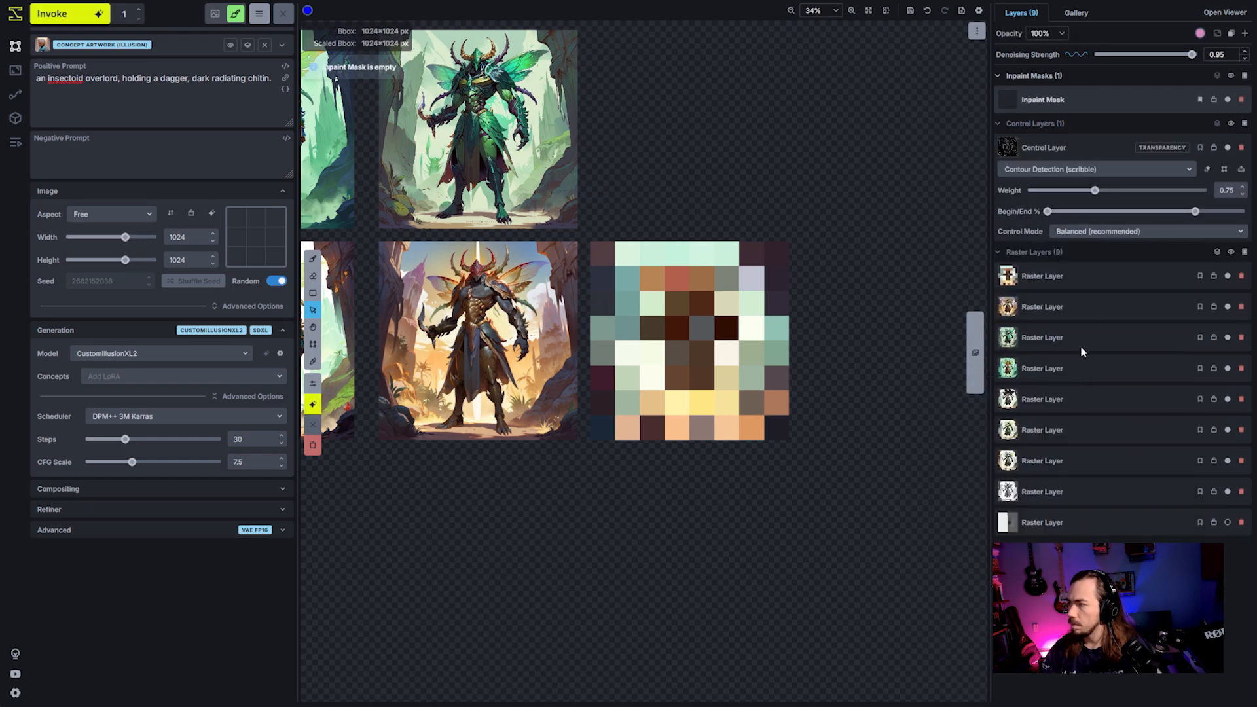
- Move the bounding box onto the pixelated color map and create a new global reference image from it
{"action": "scroll", "coordinate": [887, 349], "scroll_direction": "down", "scroll_amount": 3}
{"action": "key", "text": "c"}
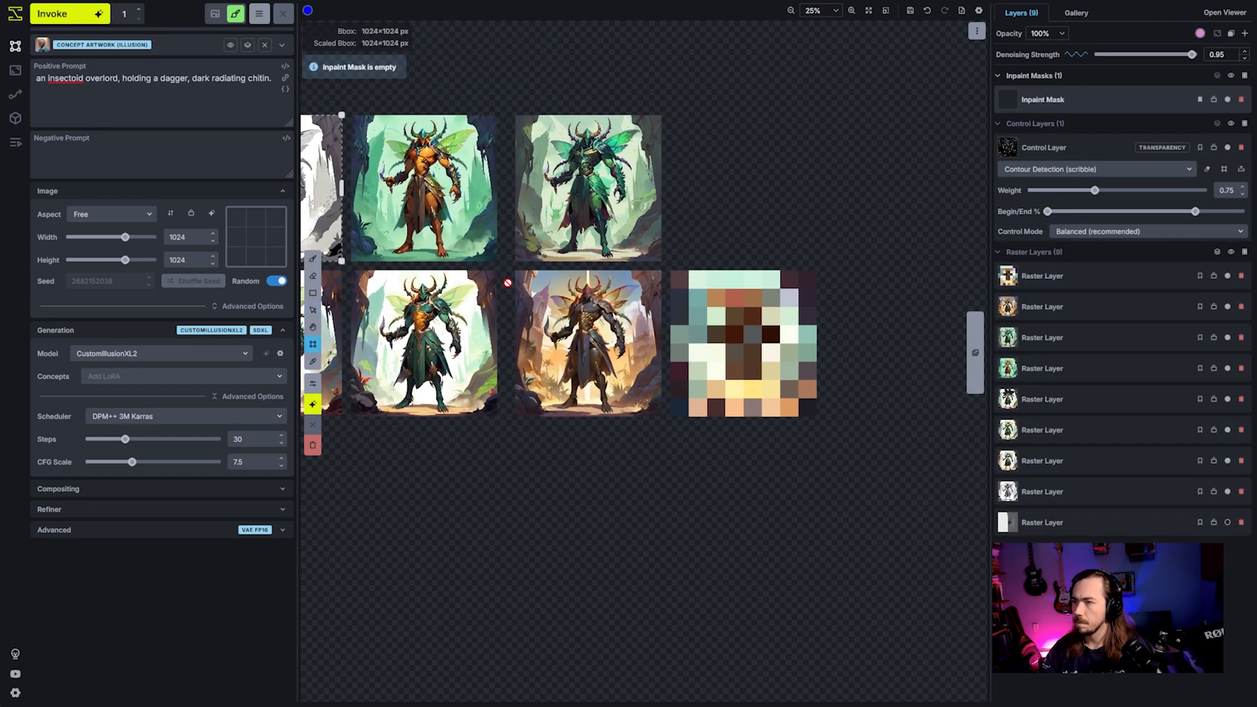
{"action": "scroll", "coordinate": [505, 283], "scroll_direction": "down", "scroll_amount": 2}
{"action": "left_click_drag", "start_coordinate": [338, 214], "coordinate": [742, 347]}
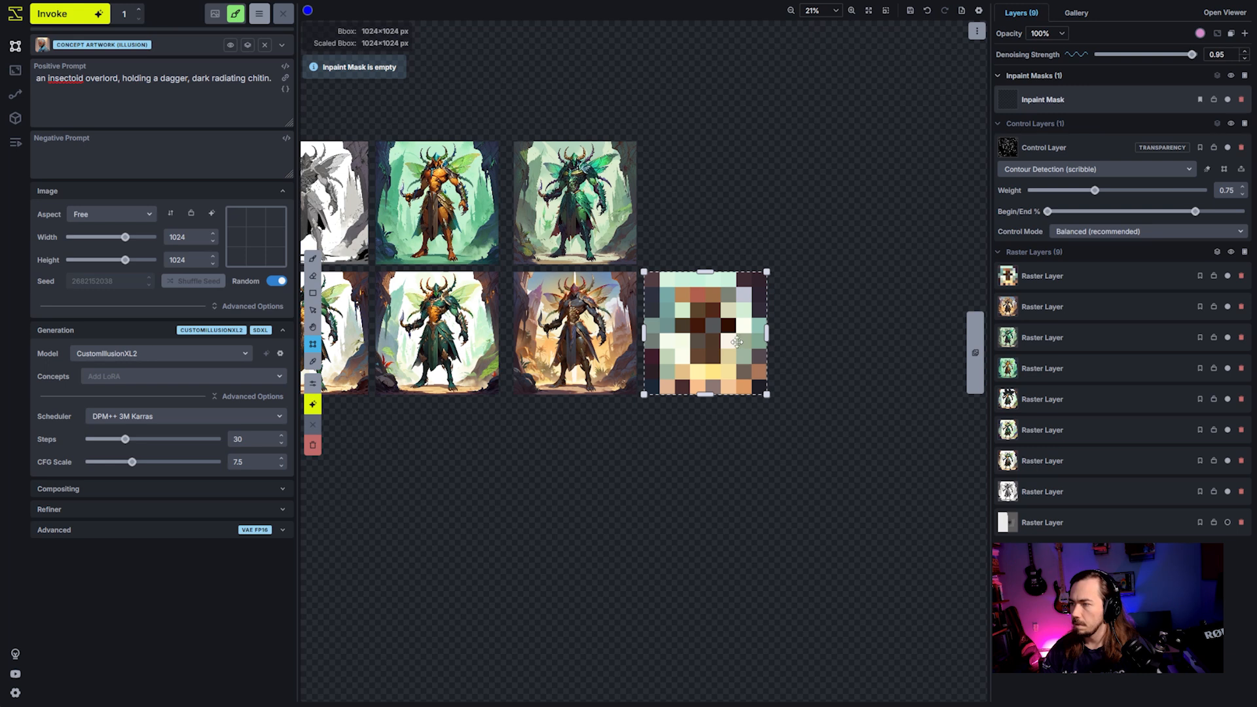
{"action": "right_click", "coordinate": [721, 337]}
{"action": "mouse_move", "coordinate": [701, 539]}
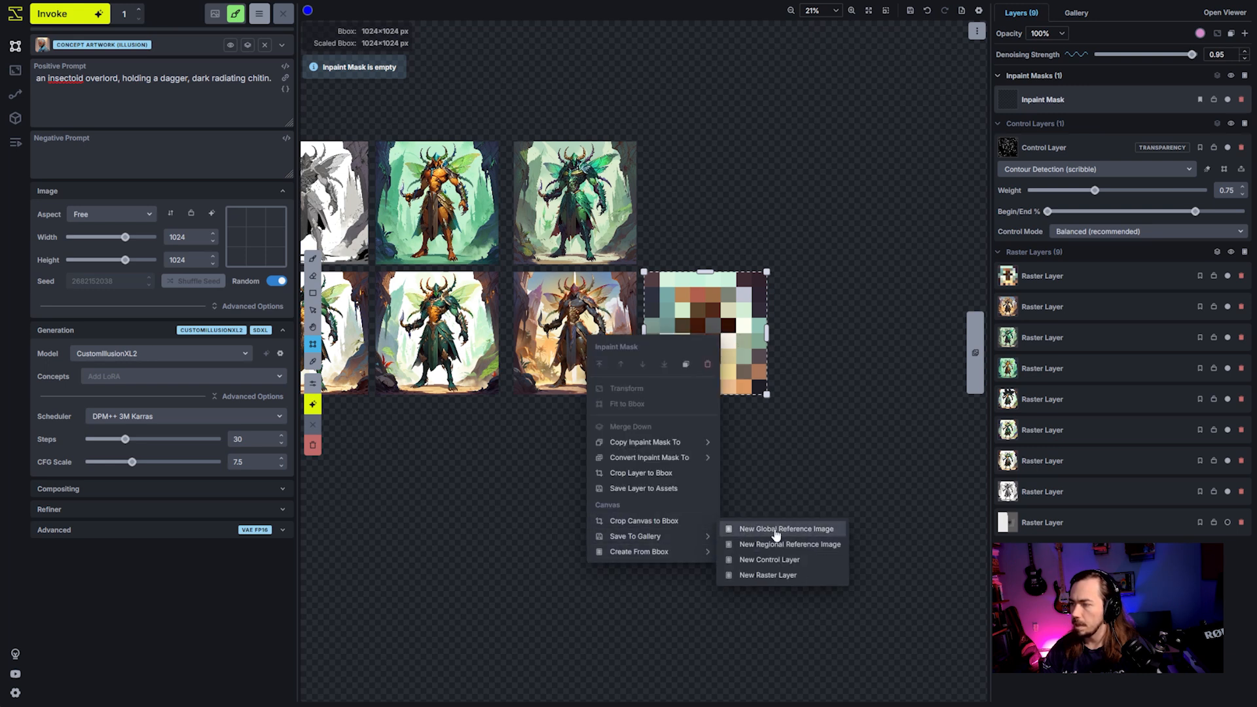
{"action": "left_click", "coordinate": [777, 533]}
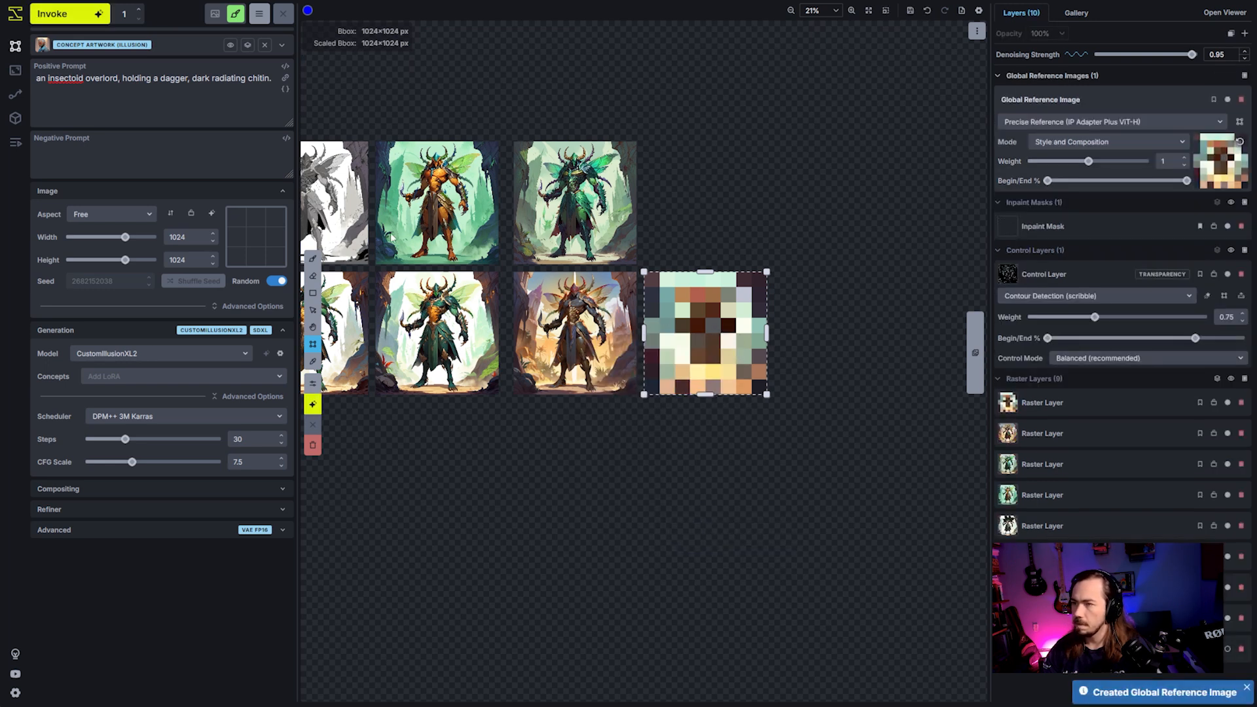
- Move the bounding box back over the grayscale character in the first row
{"action": "left_click_drag", "start_coordinate": [719, 328], "coordinate": [322, 195]}
{"action": "left_click_drag", "start_coordinate": [454, 130], "coordinate": [674, 185]}
{"action": "scroll", "coordinate": [394, 211], "scroll_direction": "up", "scroll_amount": 5}
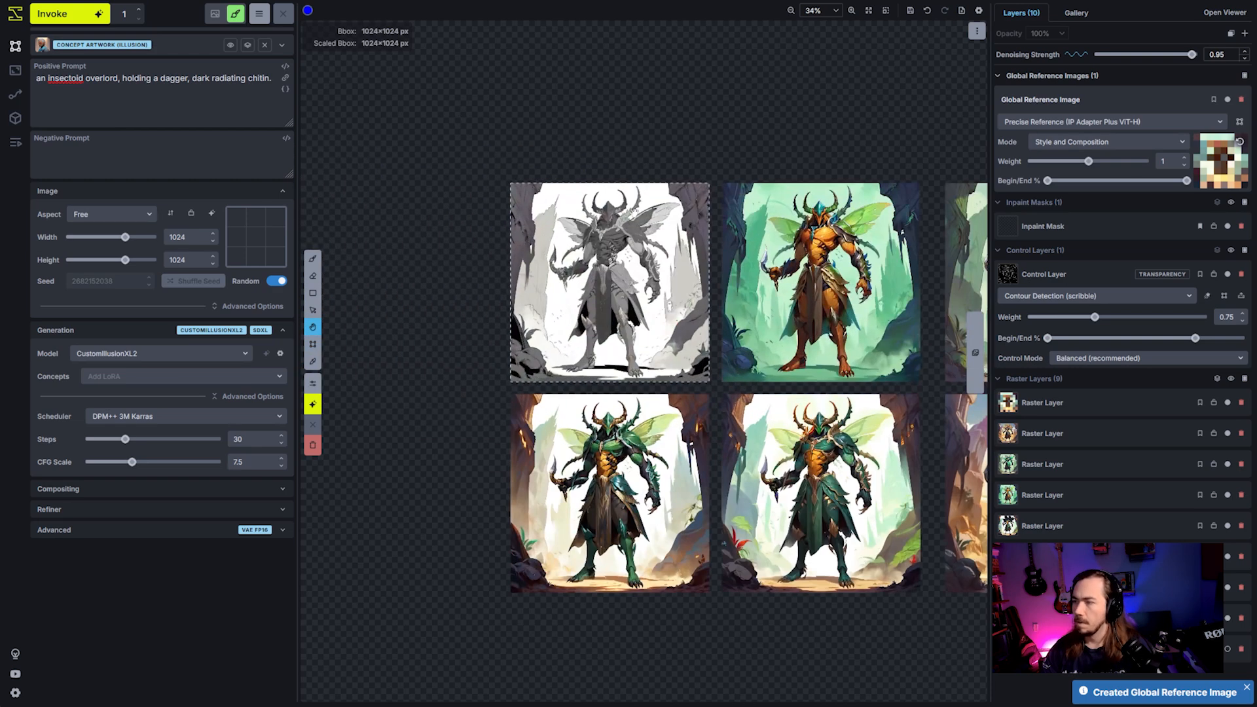
- Set the global reference image to Style Only mode with the Standard Reference (IP Adapter) model and a weight of 0.45
{"action": "left_click", "coordinate": [1096, 144]}
{"action": "left_click", "coordinate": [1081, 178]}
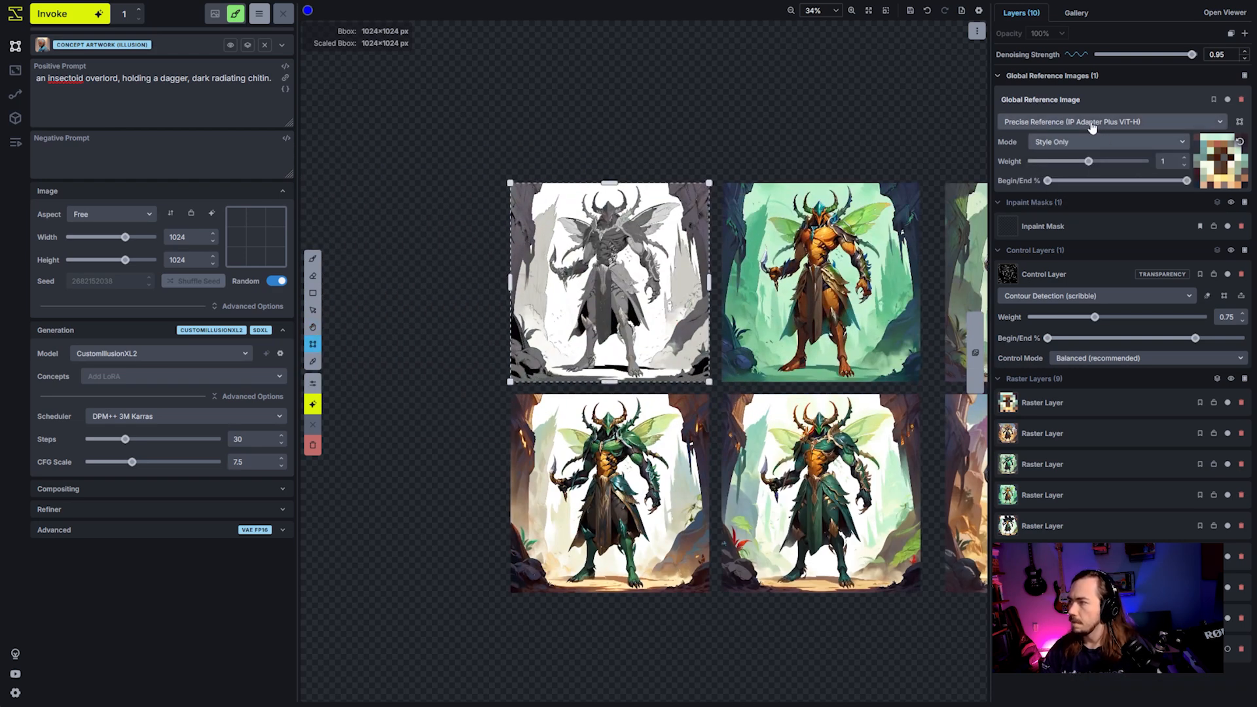
{"action": "left_click", "coordinate": [1091, 124]}
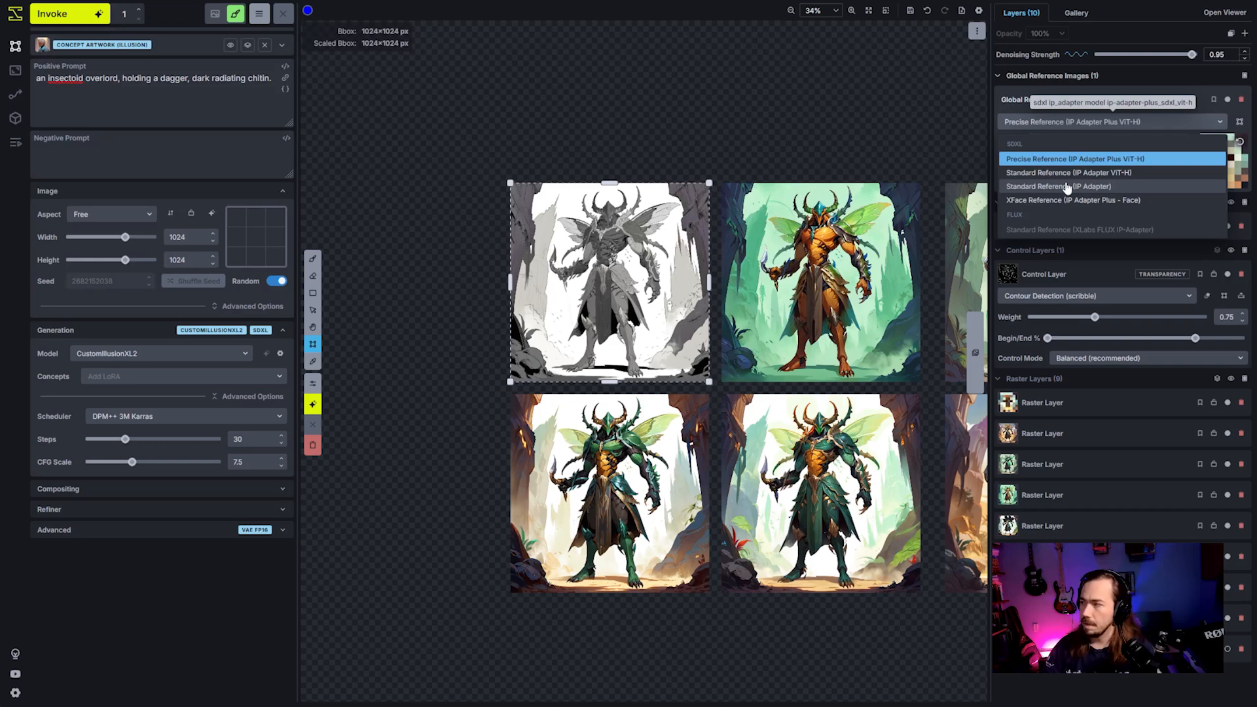
{"action": "left_click", "coordinate": [1068, 188]}
{"action": "left_click_drag", "start_coordinate": [1075, 161], "coordinate": [1057, 164]}
{"action": "scroll", "coordinate": [760, 116], "scroll_direction": "up", "scroll_amount": 4}
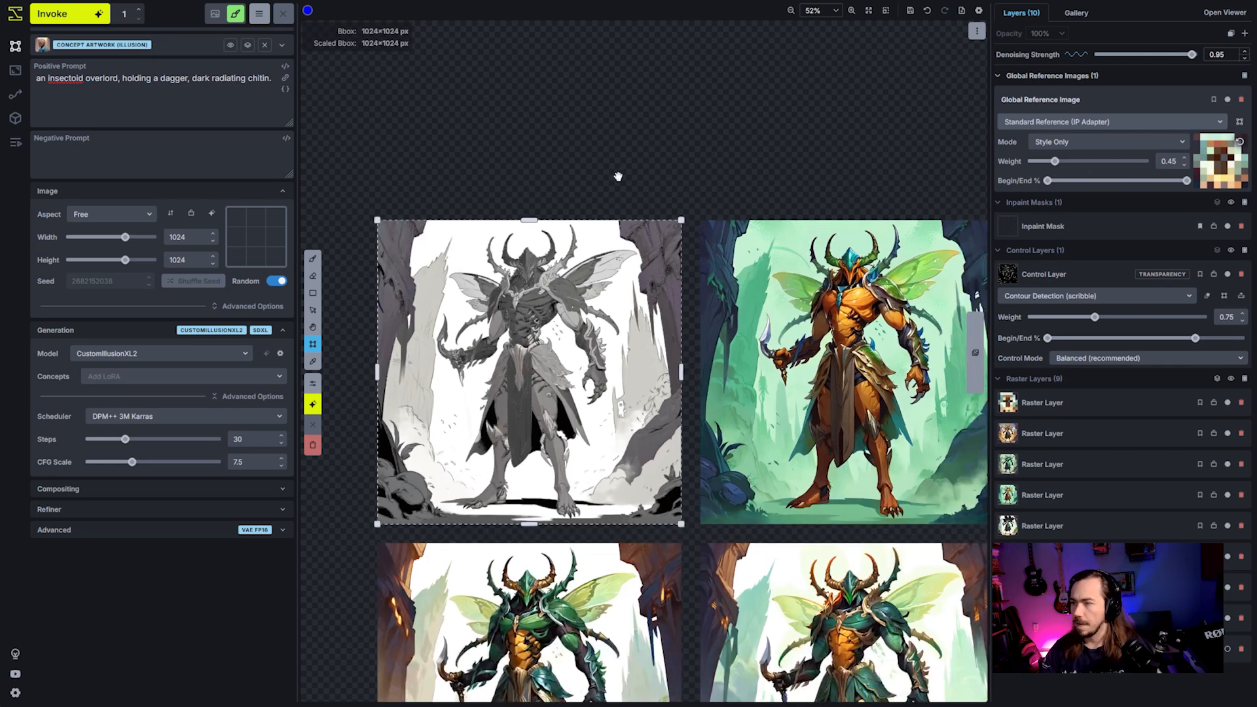
- Generate a new image with the color map as style reference and accept the result as a raster layer
{"action": "left_click", "coordinate": [87, 19]}
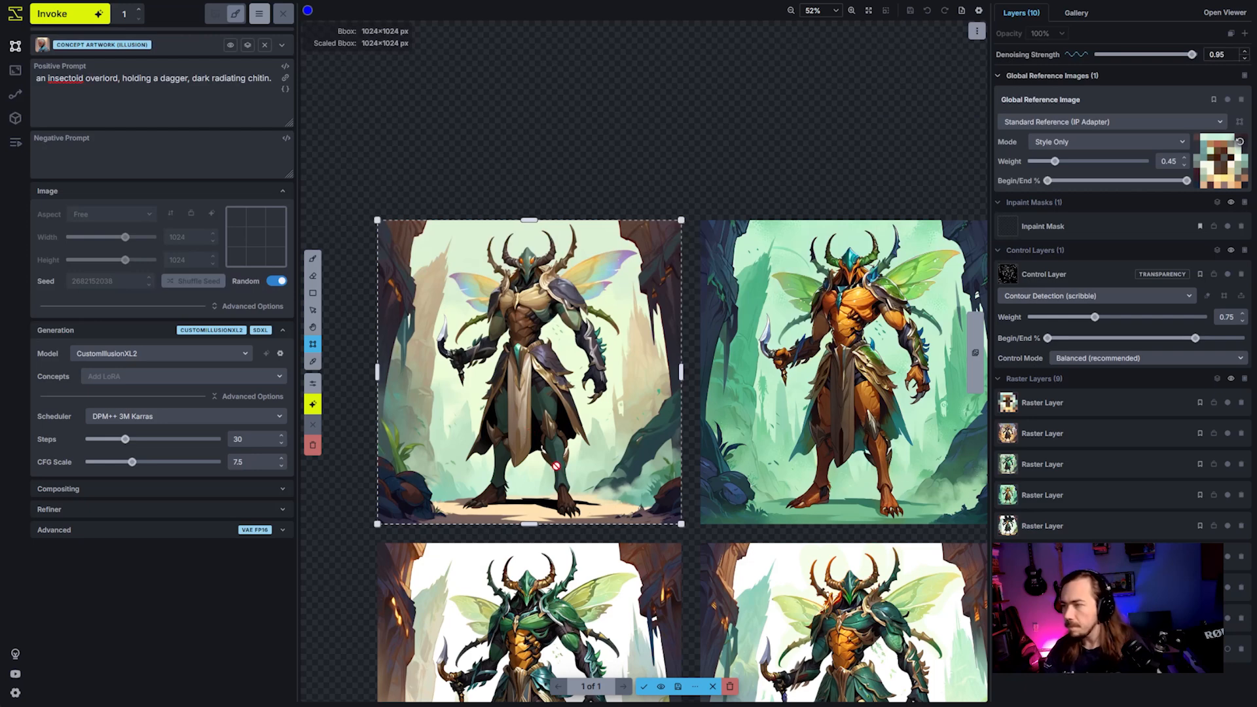
{"action": "scroll", "coordinate": [712, 447], "scroll_direction": "down", "scroll_amount": 2}
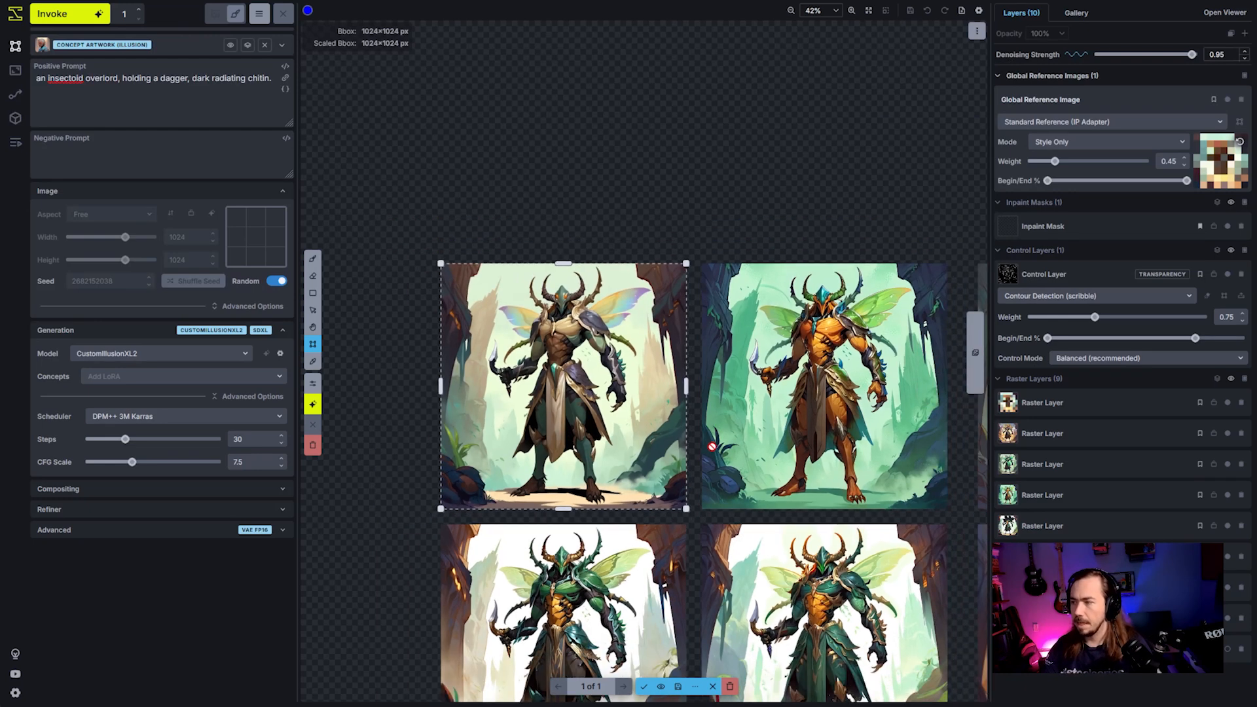
{"action": "left_click", "coordinate": [644, 687]}
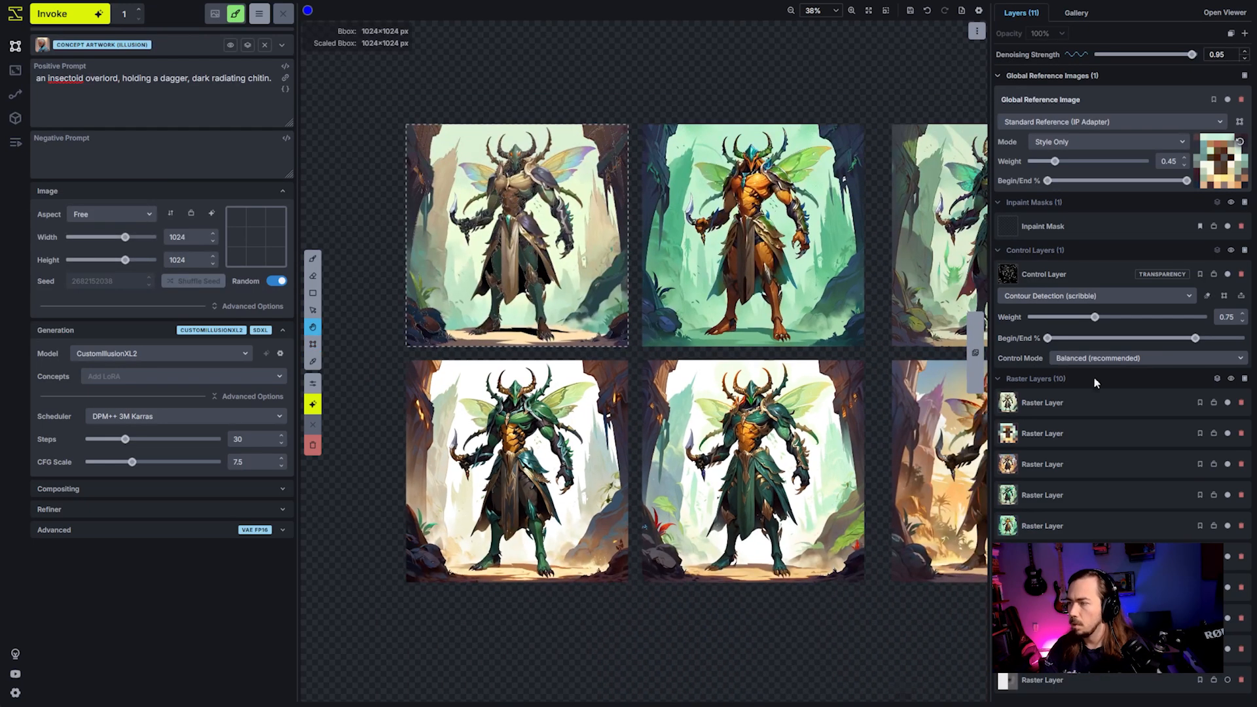
- Move the new color-map-styled raster layer directly below the desert-toned variation, starting a third row
{"action": "left_click", "coordinate": [1120, 405]}
{"action": "key", "text": "v"}
{"action": "left_click_drag", "start_coordinate": [517, 235], "coordinate": [864, 568]}
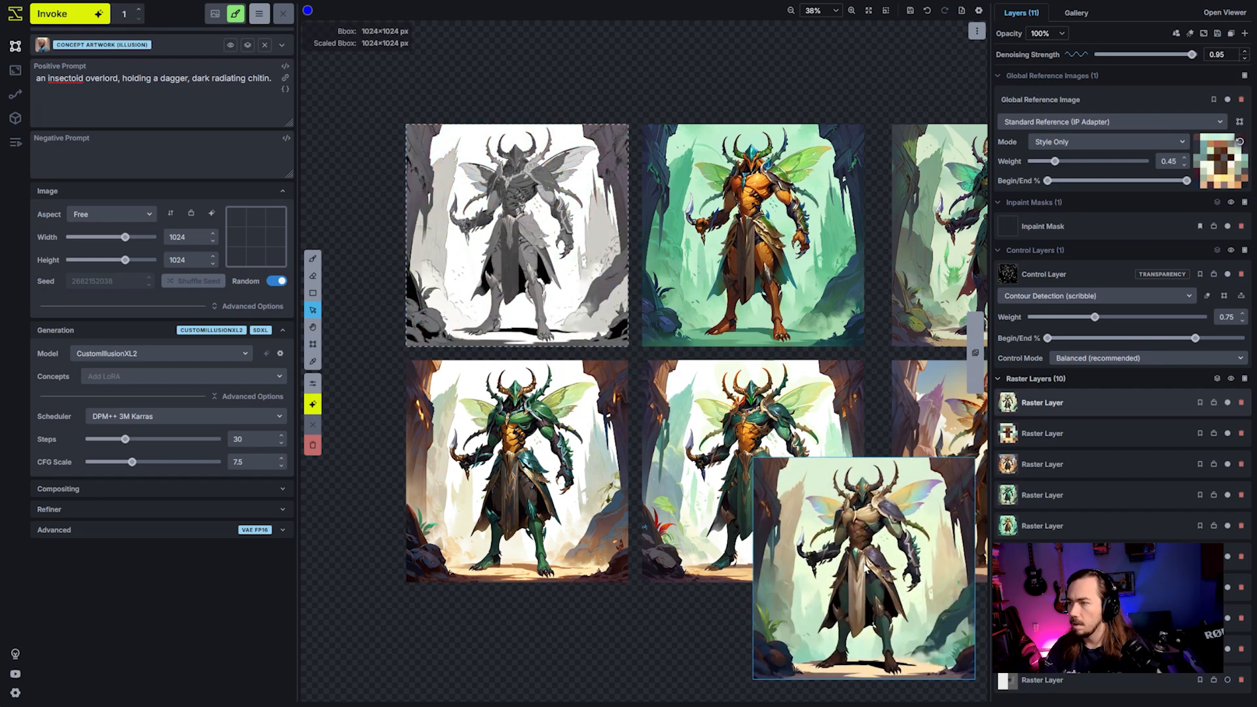
{"action": "key", "text": "h"}
{"action": "left_click_drag", "start_coordinate": [804, 300], "coordinate": [370, 100]}
{"action": "key", "text": "v"}
{"action": "left_click_drag", "start_coordinate": [457, 358], "coordinate": [708, 506]}
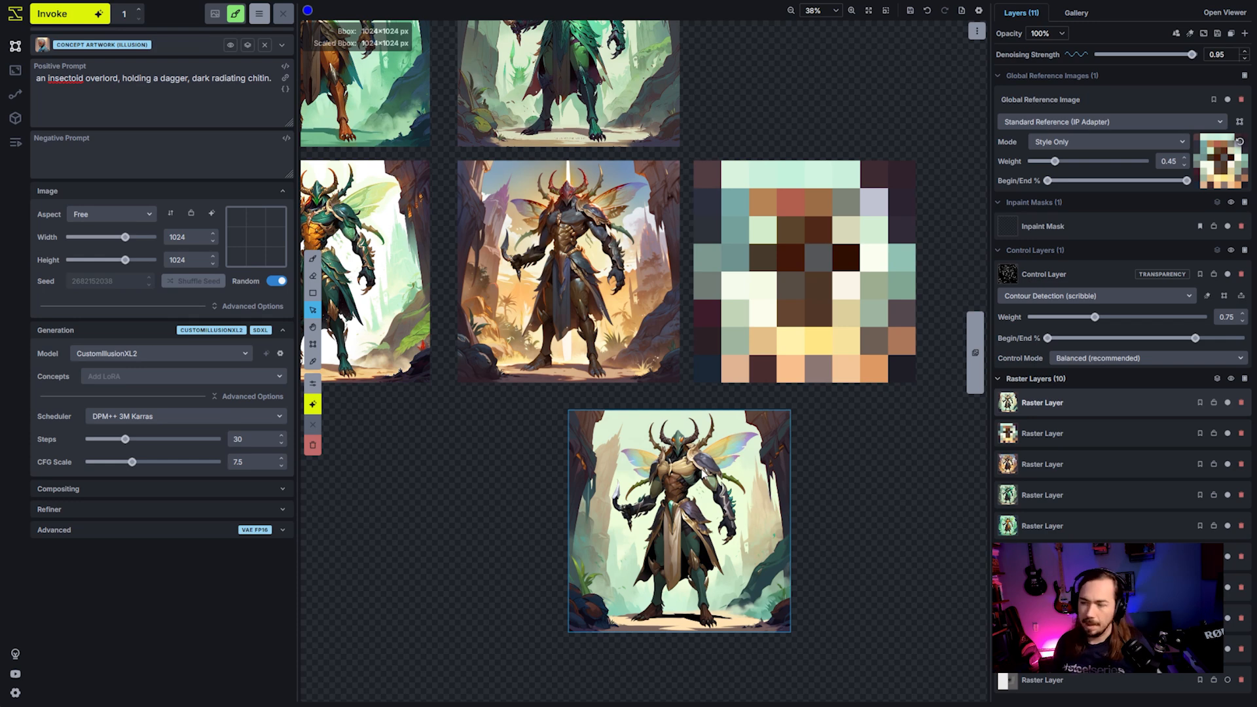
{"action": "left_click_drag", "start_coordinate": [683, 603], "coordinate": [572, 575]}
{"action": "scroll", "coordinate": [572, 575], "scroll_direction": "up", "scroll_amount": 3}
{"action": "left_click_drag", "start_coordinate": [556, 408], "coordinate": [572, 453]}
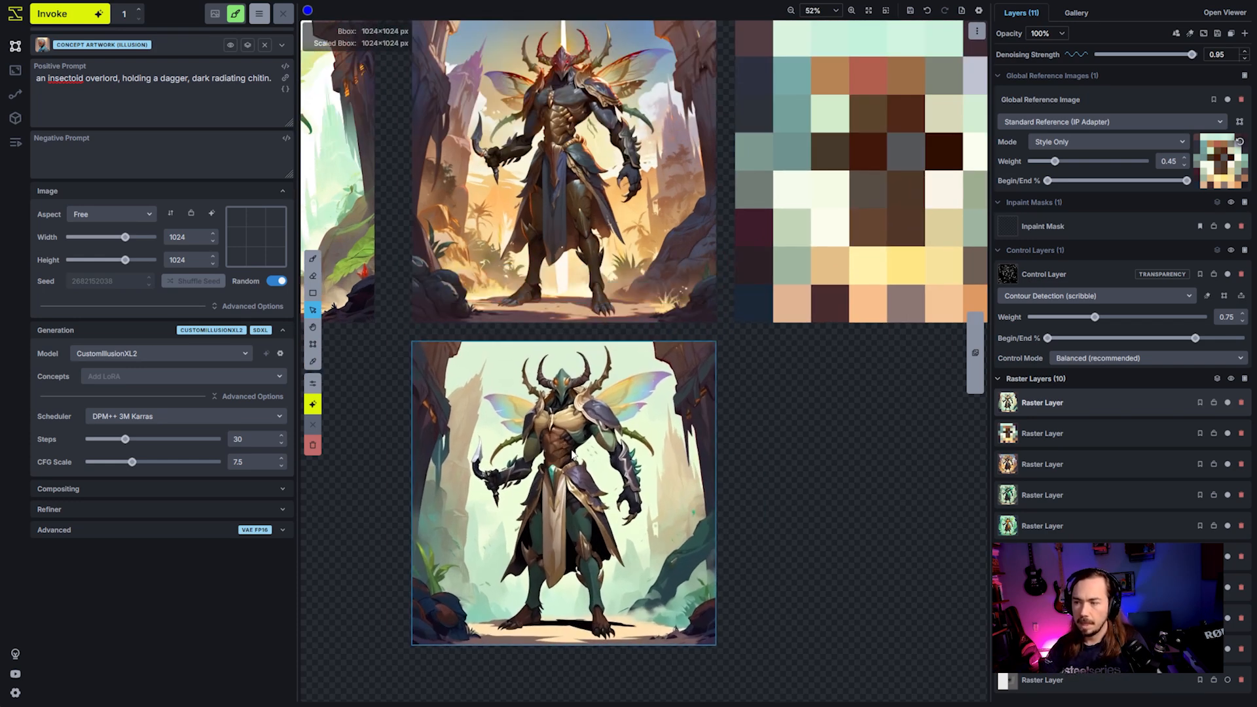
- Examine the new variation's colours against the color map and compare it with the earlier variations
{"action": "scroll", "coordinate": [567, 512], "scroll_direction": "up", "scroll_amount": 2}
{"action": "scroll", "coordinate": [655, 524], "scroll_direction": "down", "scroll_amount": 1}
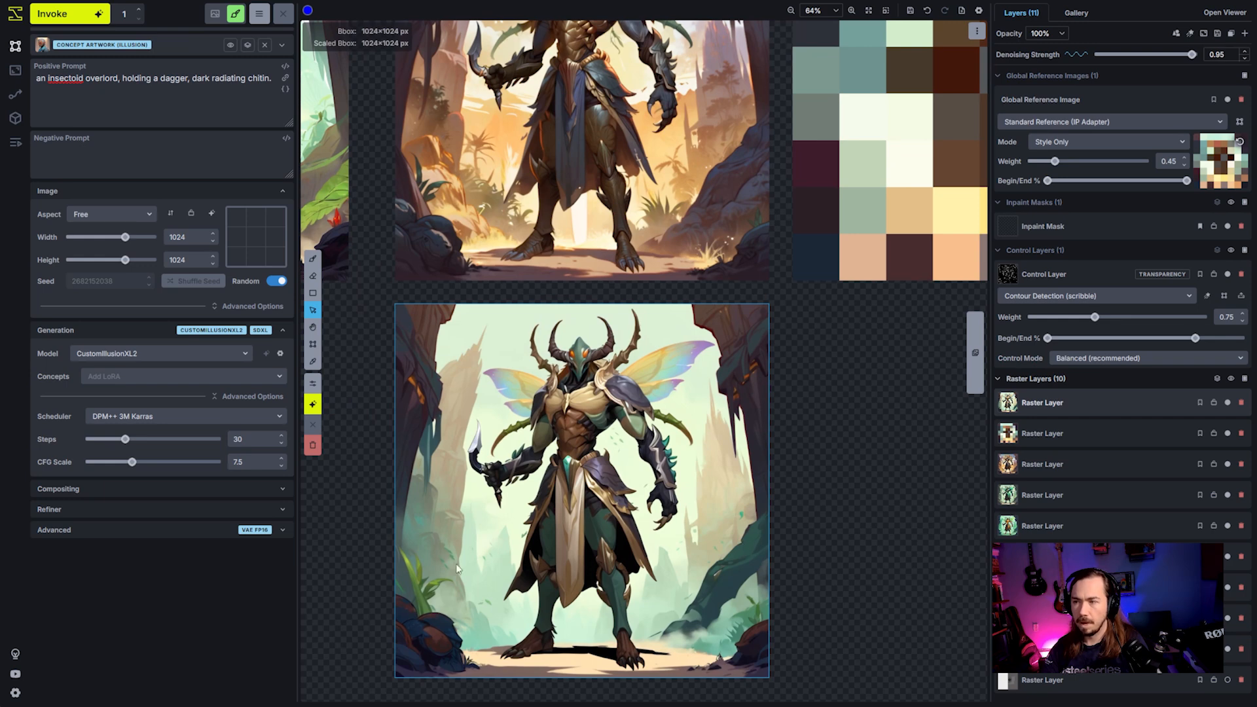
{"action": "scroll", "coordinate": [529, 499], "scroll_direction": "down", "scroll_amount": 1}
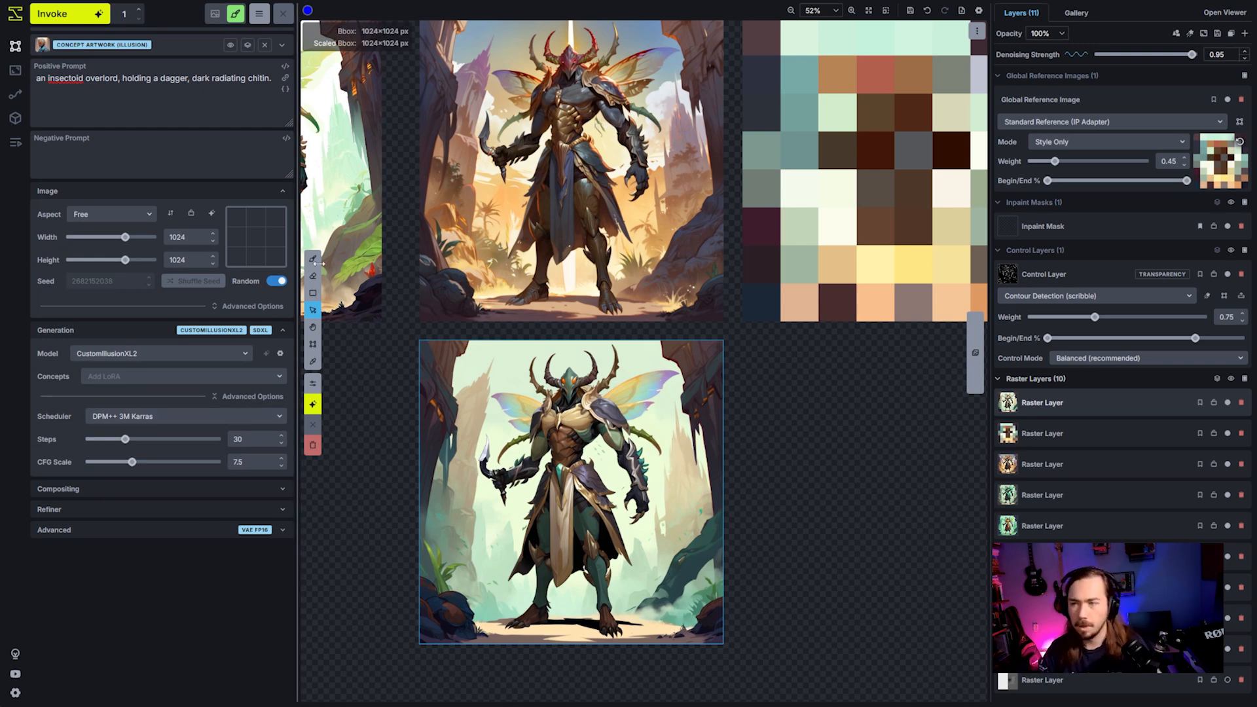
{"action": "key", "text": "h"}
{"action": "left_click_drag", "start_coordinate": [427, 234], "coordinate": [564, 298]}
{"action": "scroll", "coordinate": [604, 291], "scroll_direction": "down", "scroll_amount": 4}
{"action": "left_click_drag", "start_coordinate": [584, 233], "coordinate": [716, 257]}
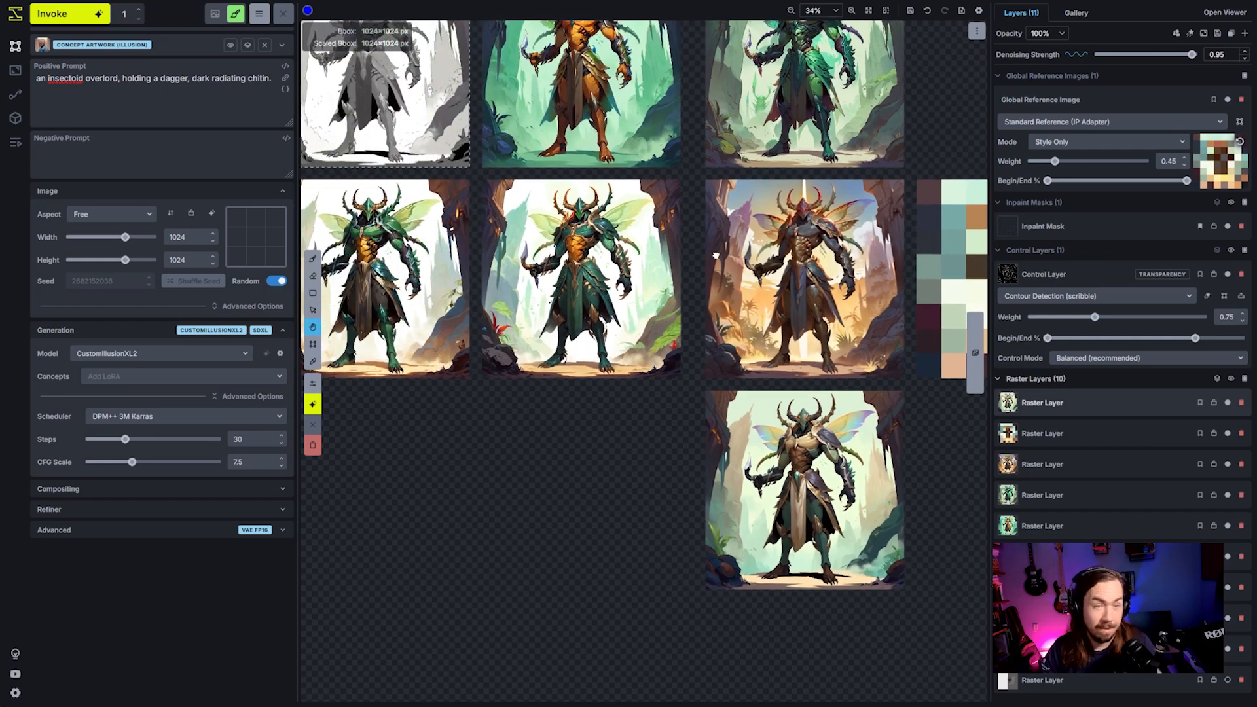
{"action": "left_click_drag", "start_coordinate": [713, 205], "coordinate": [825, 302]}
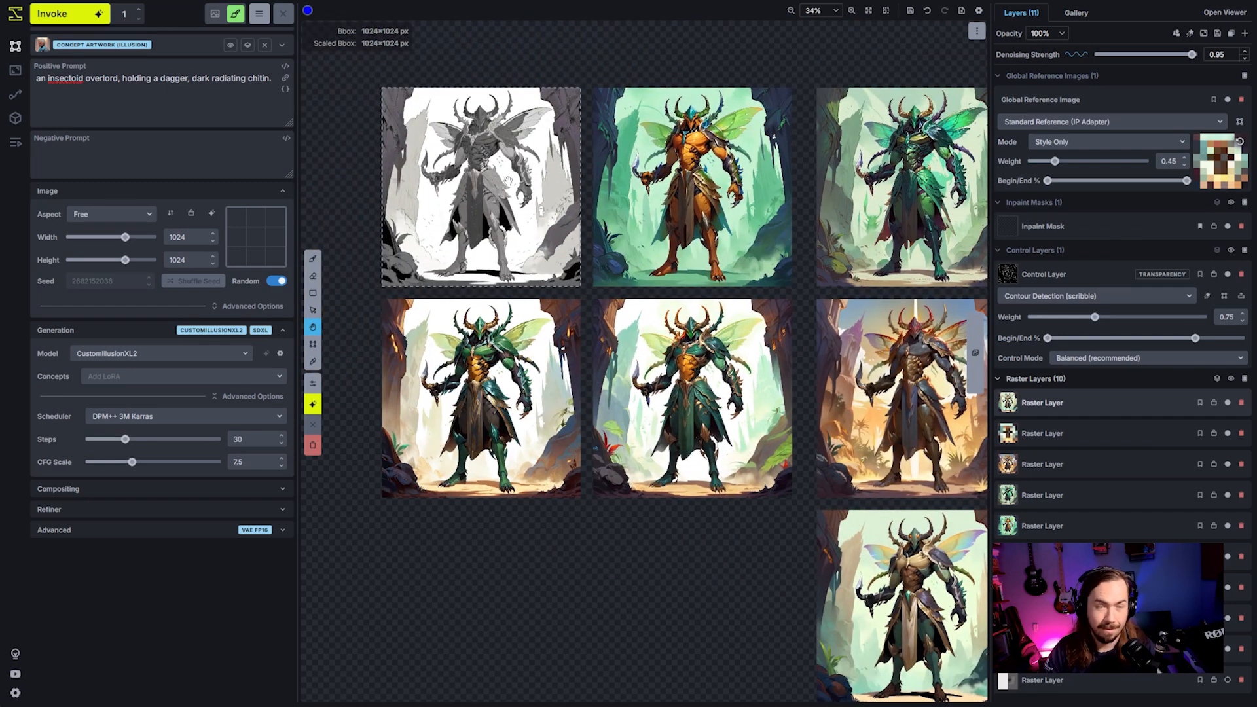
{"action": "key", "text": "v"}
{"action": "key", "text": "space"}
{"action": "left_click_drag", "start_coordinate": [587, 201], "coordinate": [612, 264]}
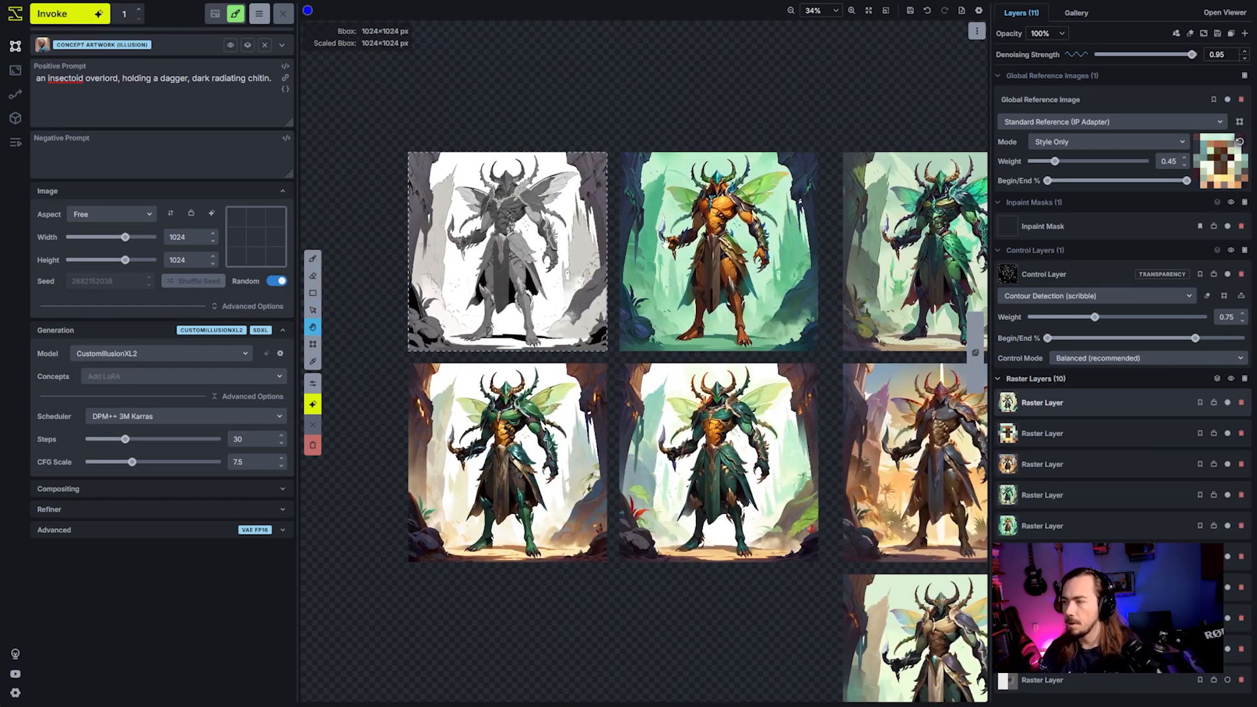
{"action": "scroll", "coordinate": [612, 264], "scroll_direction": "down", "scroll_amount": 3}
{"action": "left_click_drag", "start_coordinate": [783, 272], "coordinate": [706, 219]}
- Save the finished canvas with all colour variations to the gallery and reset the canvas layers
{"action": "left_click", "coordinate": [976, 30]}
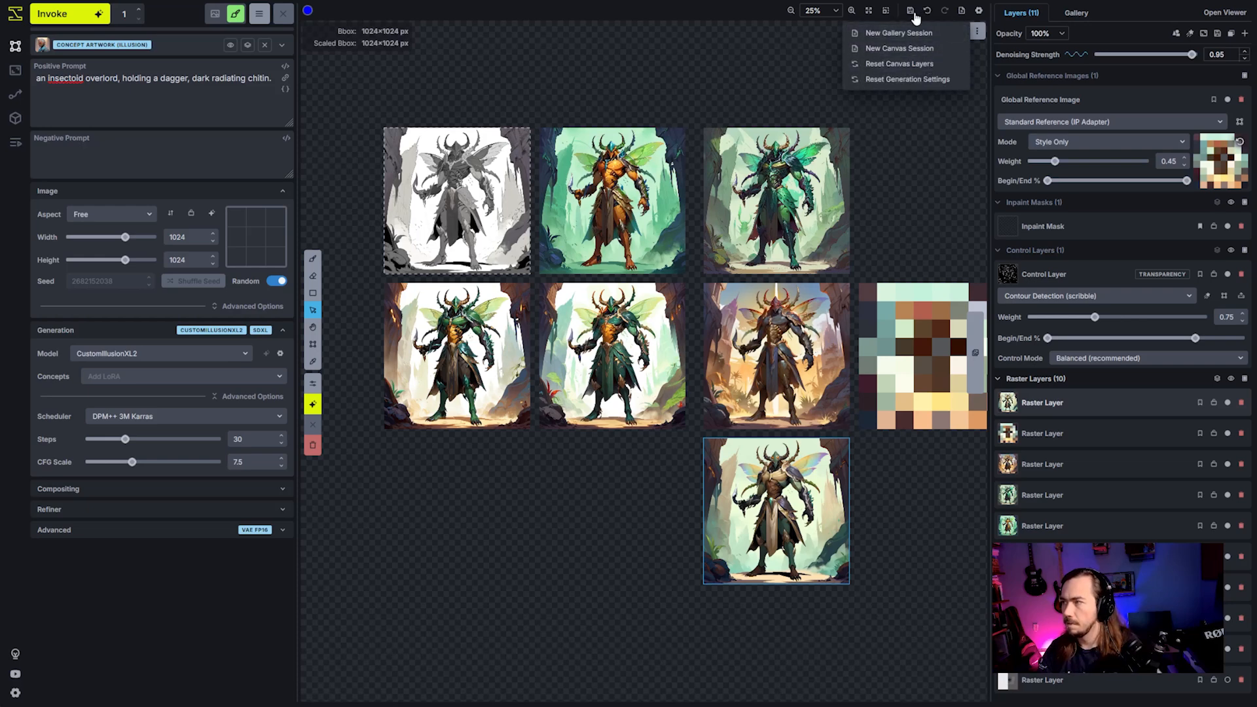
{"action": "left_click", "coordinate": [963, 12]}
{"action": "left_click", "coordinate": [962, 12]}
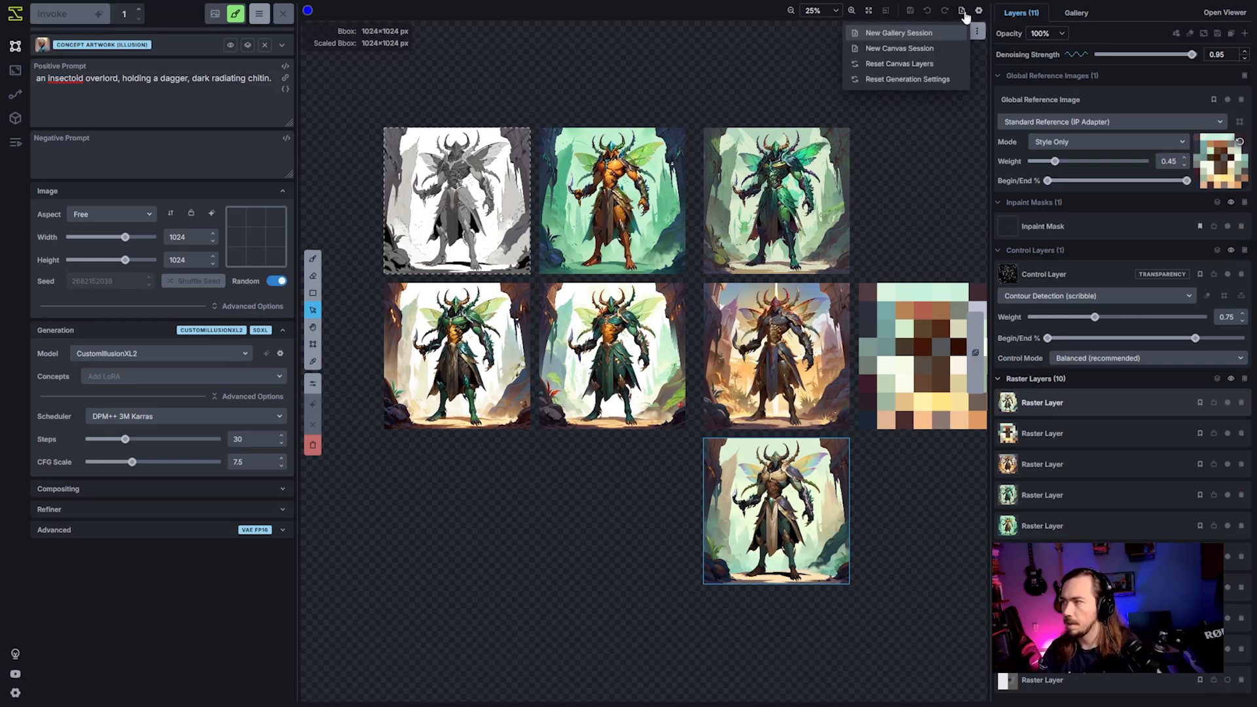
{"action": "left_click", "coordinate": [935, 64]}
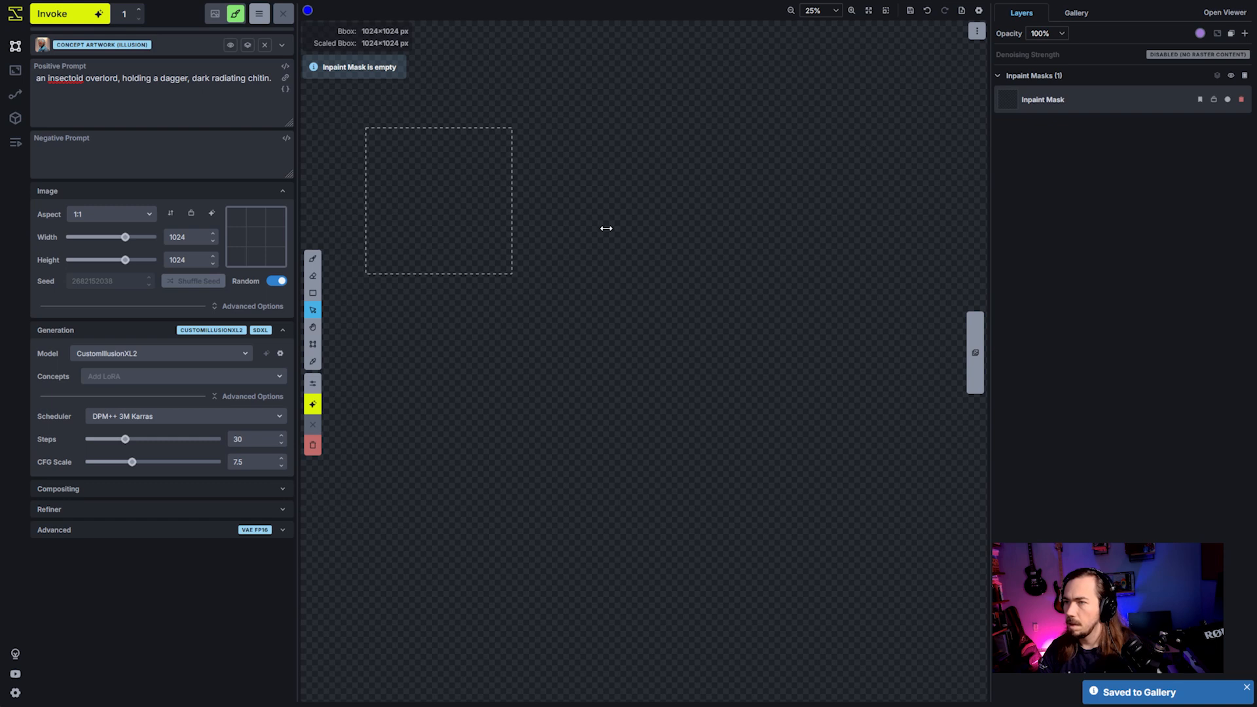
- Clear the insectoid overlord text from the positive prompt
{"action": "left_click", "coordinate": [280, 107]}
{"action": "key", "text": "ctrl+a"}
{"action": "key", "text": "BackSpace"}
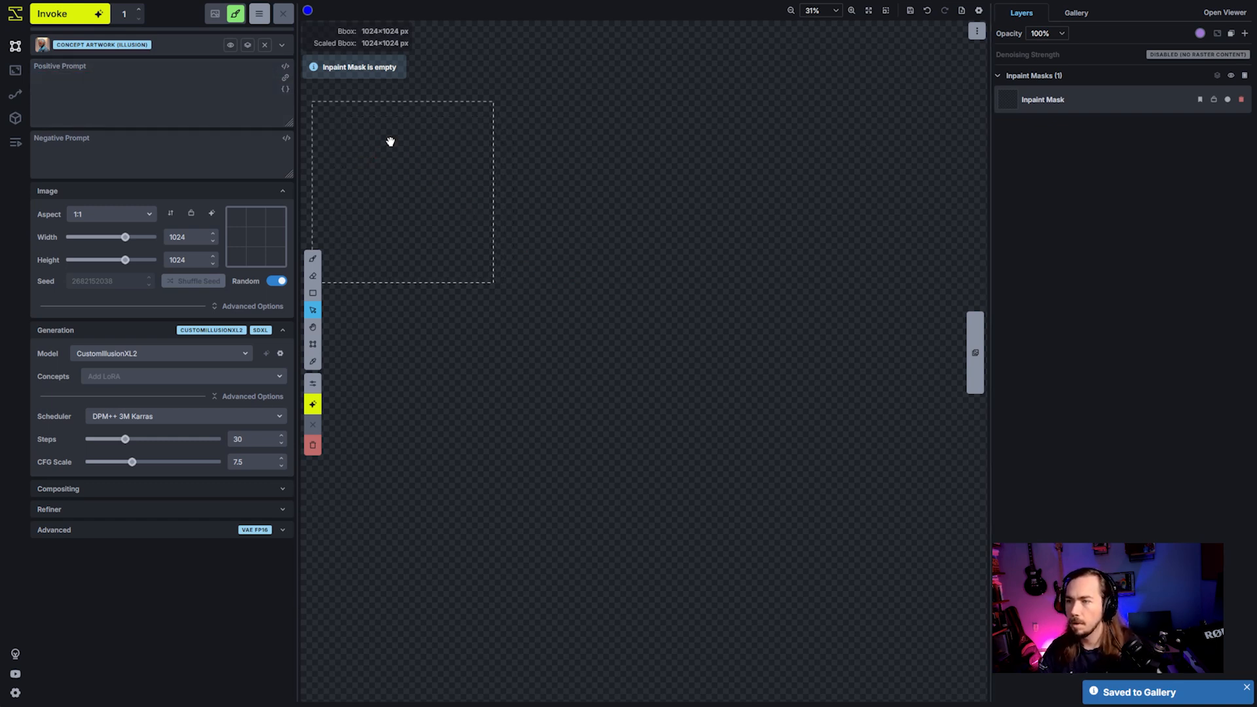
- Add a raster layer and fill the whole 1024×1024 bounding box with a white rectangle
{"action": "key", "text": "space"}
{"action": "left_click_drag", "start_coordinate": [391, 140], "coordinate": [555, 217]}
{"action": "left_click", "coordinate": [869, 11]}
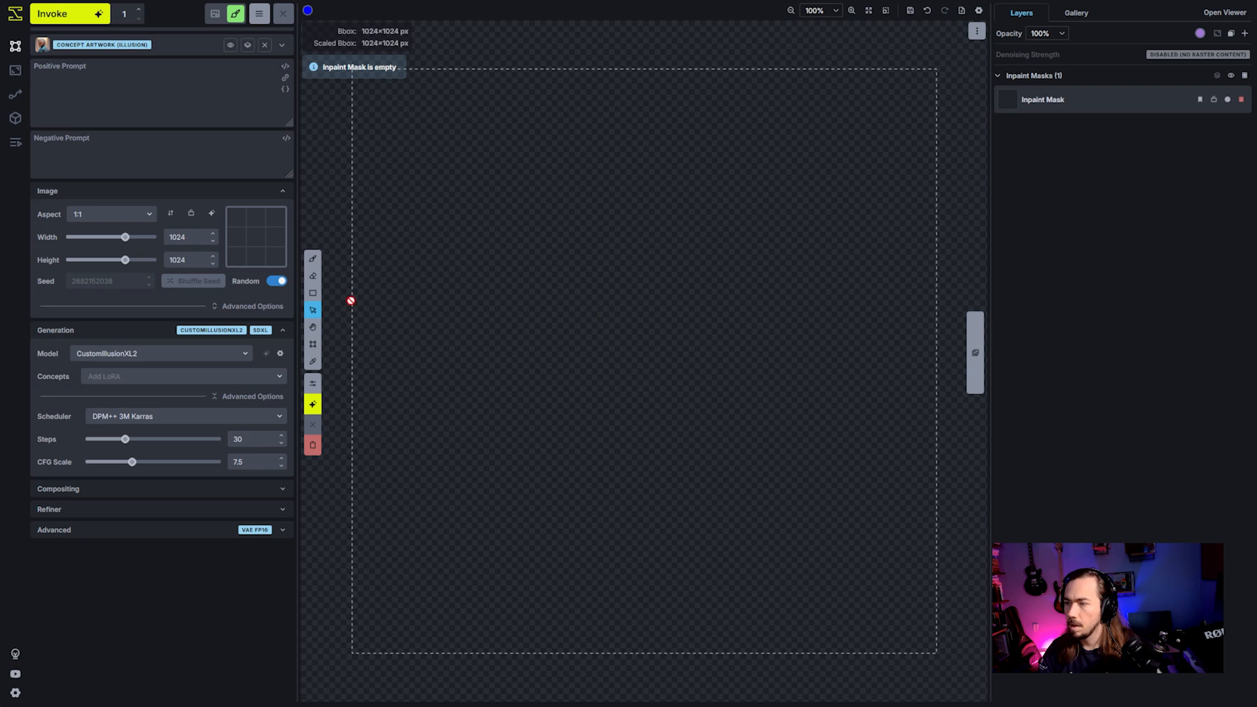
{"action": "left_click", "coordinate": [313, 293]}
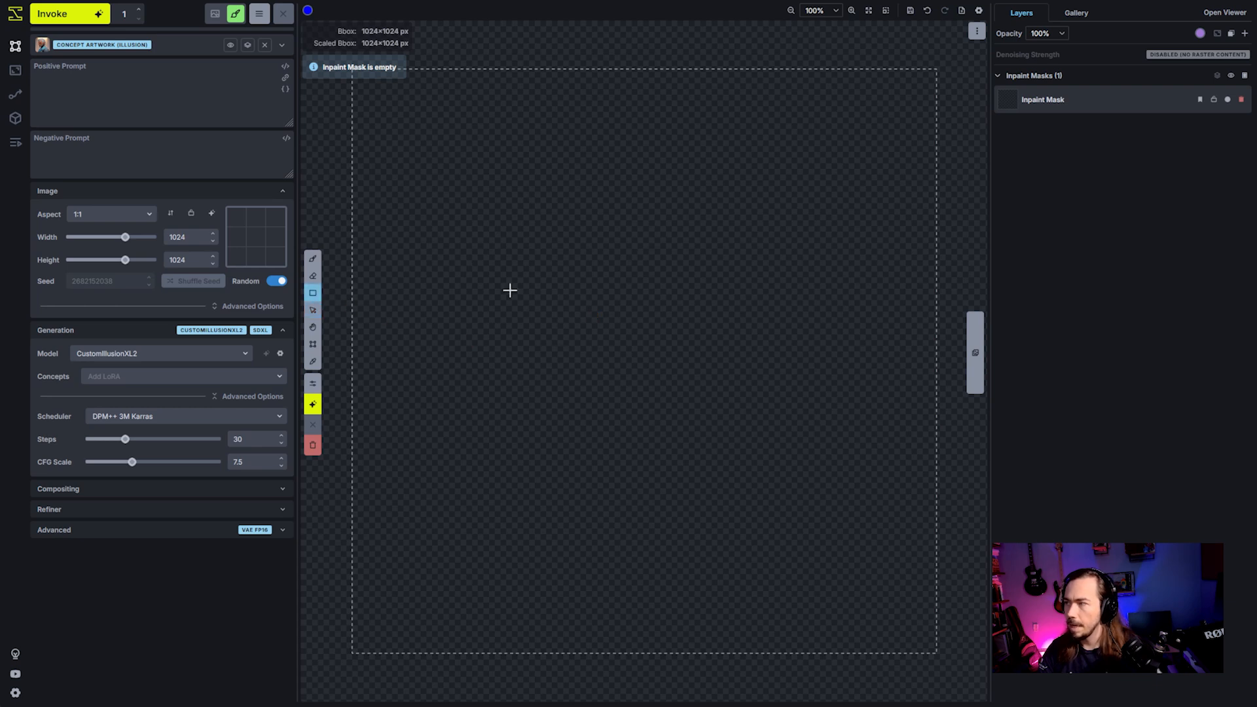
{"action": "left_click", "coordinate": [1245, 32]}
{"action": "left_click", "coordinate": [1197, 184]}
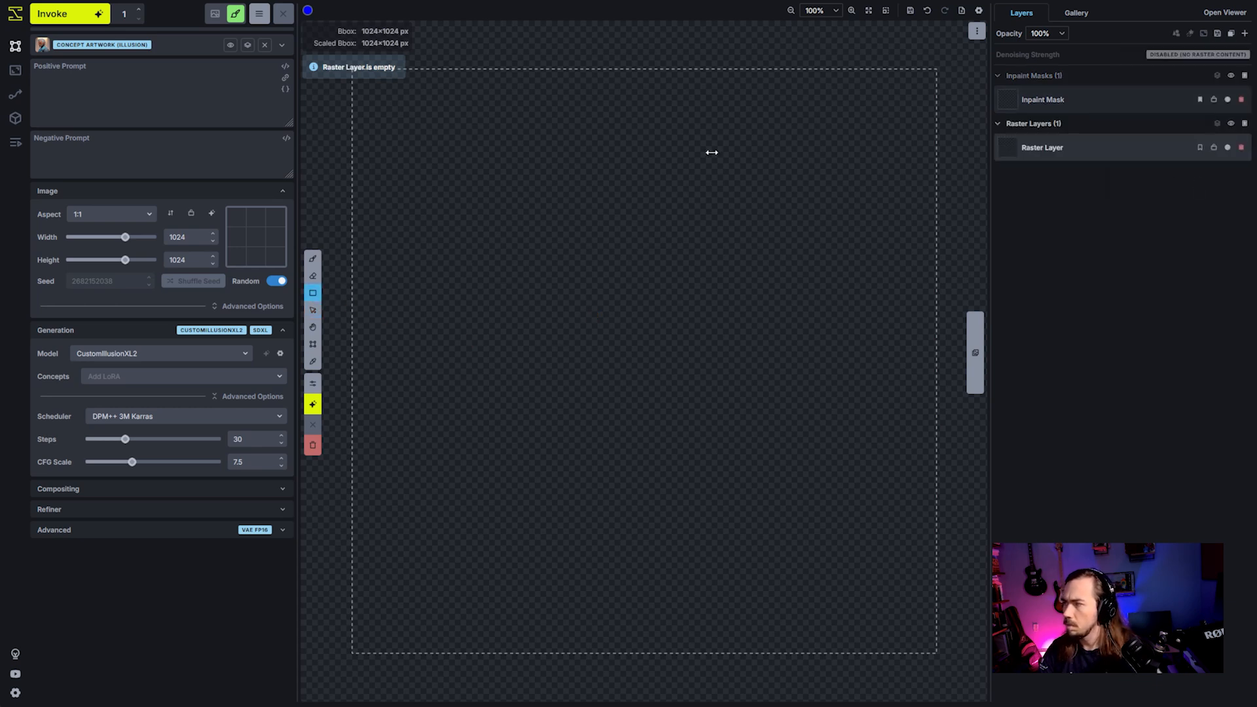
{"action": "left_click", "coordinate": [307, 10]}
{"action": "left_click", "coordinate": [331, 179]}
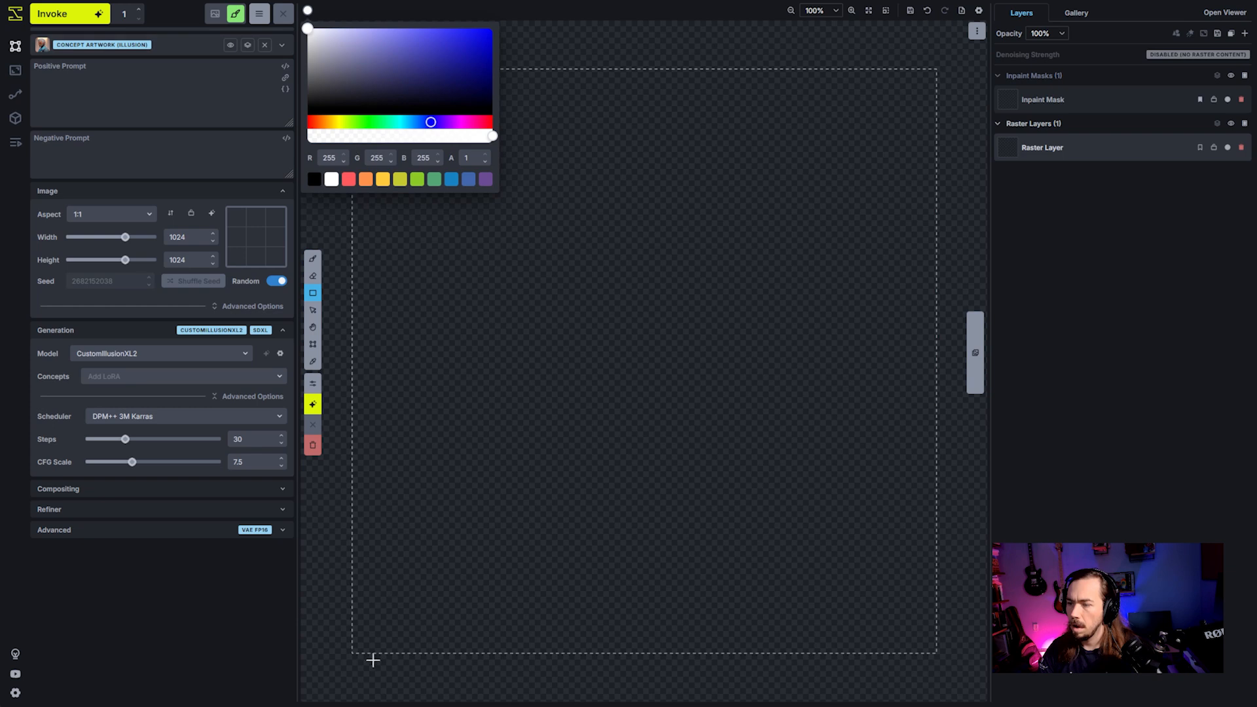
{"action": "left_click_drag", "start_coordinate": [347, 656], "coordinate": [944, 68]}
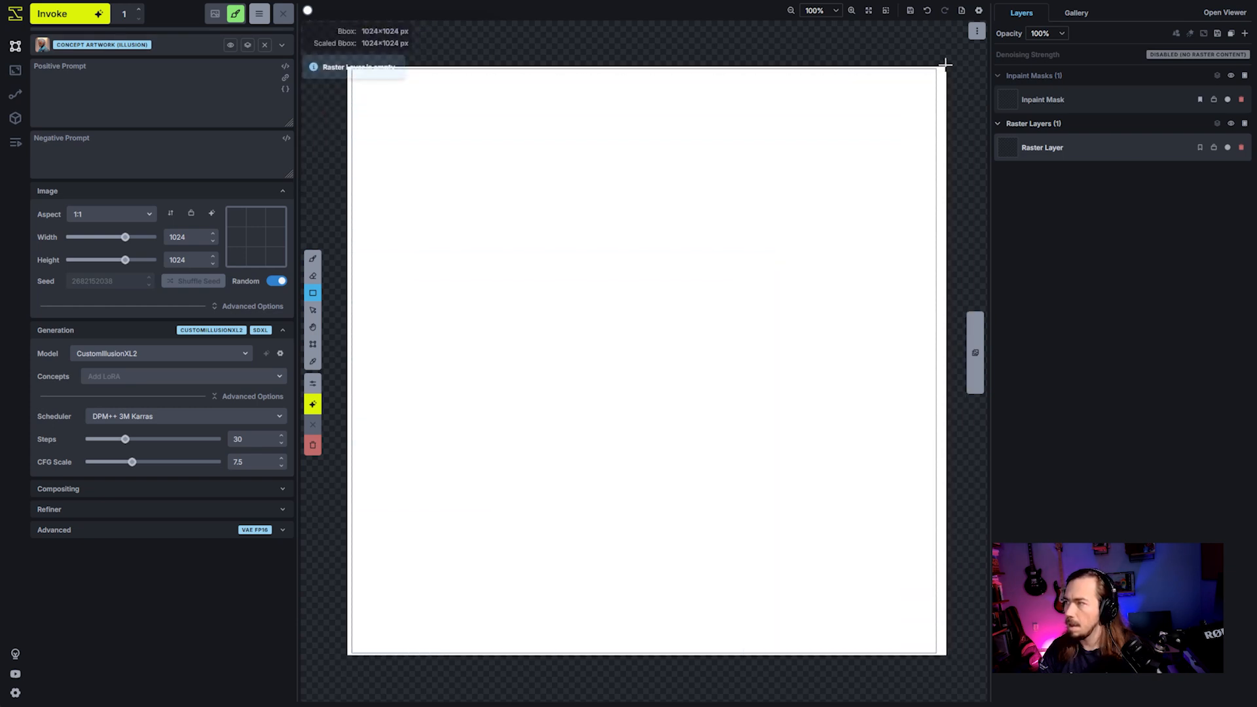
- Crop the white raster layer to the bounding box, covering its upper edge with another white rectangle and cropping again
{"action": "right_click", "coordinate": [778, 194]}
{"action": "left_click", "coordinate": [716, 411]}
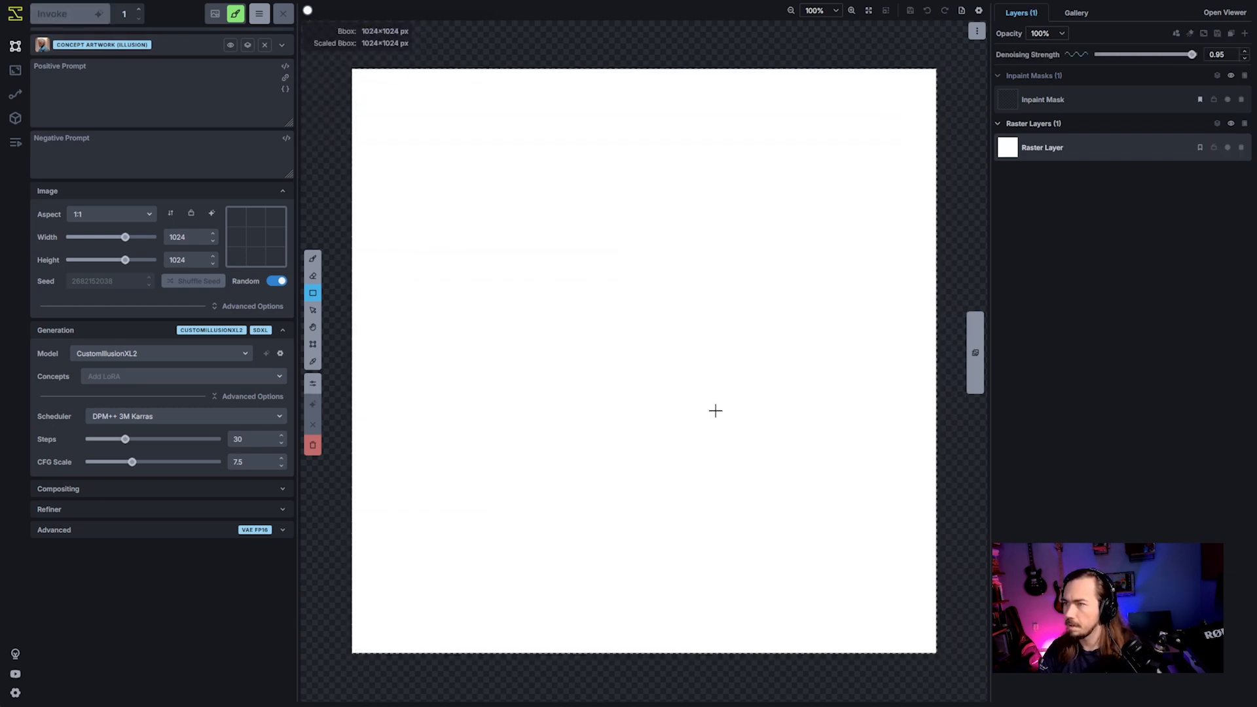
{"action": "left_click_drag", "start_coordinate": [318, 106], "coordinate": [947, 55]}
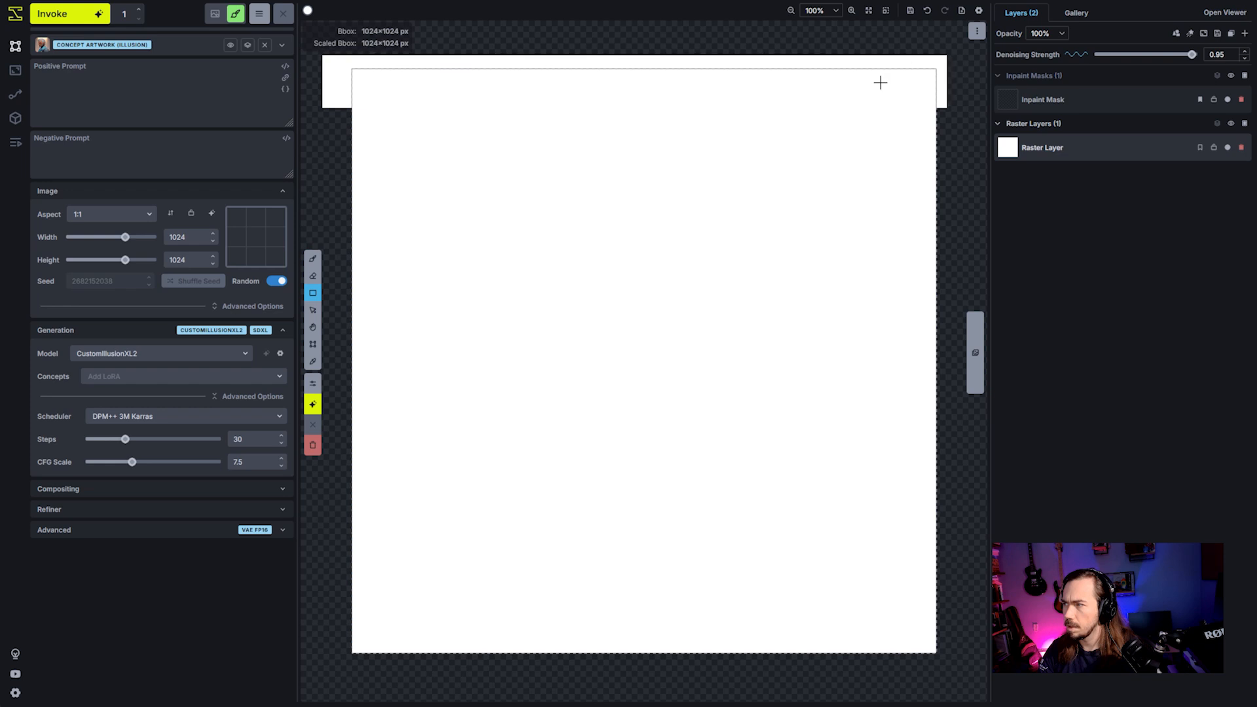
{"action": "right_click", "coordinate": [847, 100]}
{"action": "left_click", "coordinate": [785, 319]}
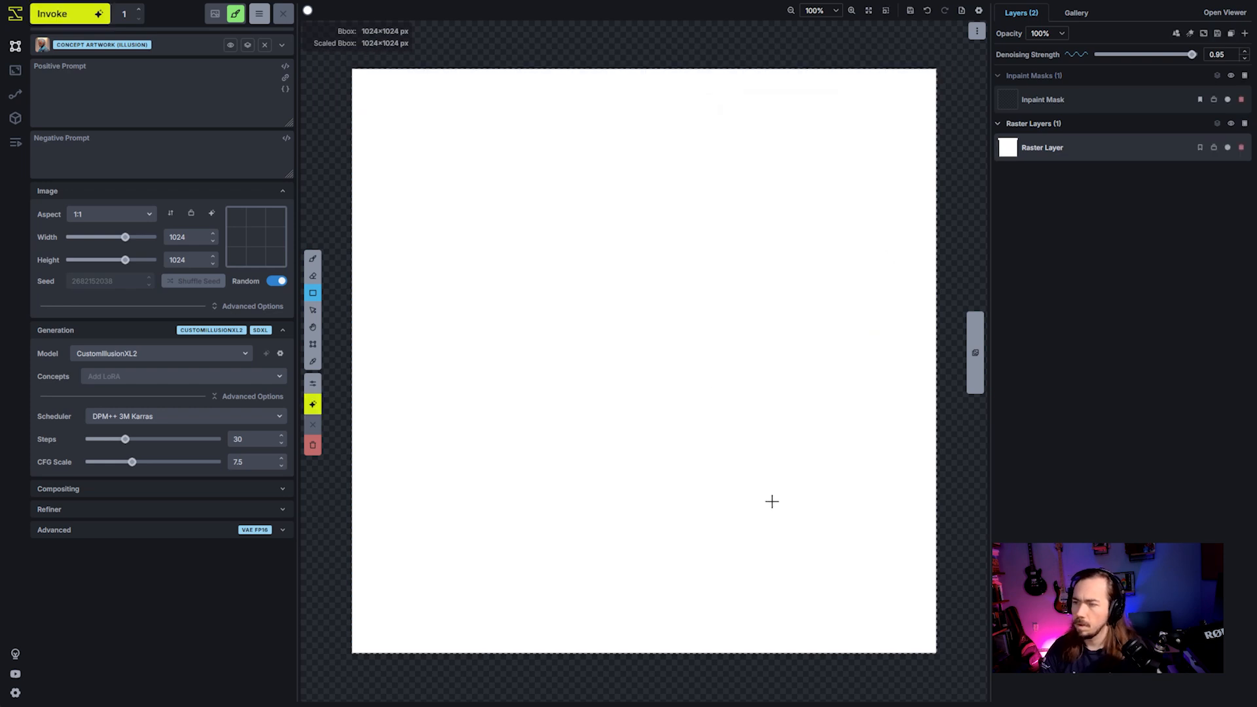
- Add a second raster layer and paint a tall mid-grey figure on the right half of the white background with a 173 px brush
{"action": "left_click", "coordinate": [313, 258]}
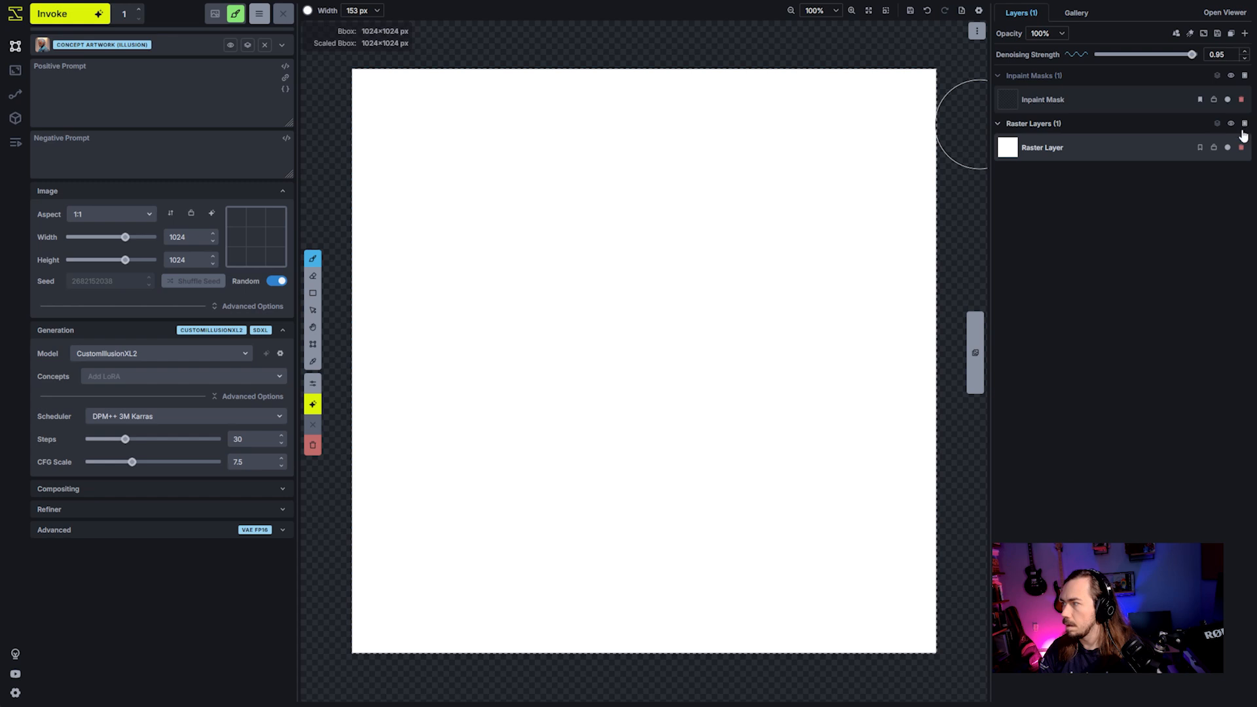
{"action": "left_click", "coordinate": [1245, 33]}
{"action": "left_click", "coordinate": [308, 11]}
{"action": "mouse_move", "coordinate": [309, 33]}
{"action": "left_mouse_down"}
{"action": "mouse_move", "coordinate": [322, 90]}
{"action": "mouse_move", "coordinate": [307, 72]}
{"action": "left_mouse_up"}
{"action": "key", "text": "bracketright"}
{"action": "mouse_move", "coordinate": [738, 533]}
{"action": "left_mouse_down"}
{"action": "mouse_move", "coordinate": [774, 466]}
{"action": "mouse_move", "coordinate": [762, 320]}
{"action": "mouse_move", "coordinate": [757, 482]}
{"action": "mouse_move", "coordinate": [798, 379]}
{"action": "mouse_move", "coordinate": [768, 283]}
{"action": "mouse_move", "coordinate": [778, 536]}
{"action": "left_mouse_up"}
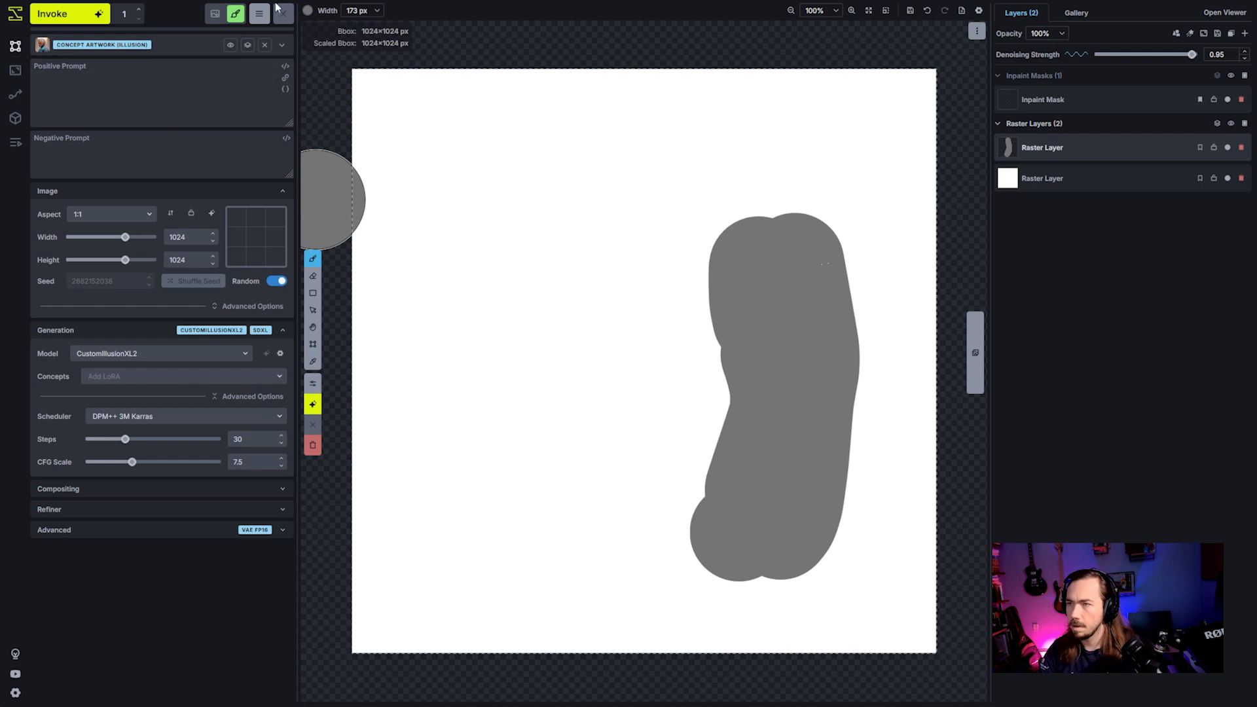
- Darken the tall figure with overlapping strokes of semi-transparent dark grey, using the 173 px brush
{"action": "left_click", "coordinate": [309, 11]}
{"action": "left_click", "coordinate": [441, 136]}
{"action": "left_click_drag", "start_coordinate": [317, 97], "coordinate": [307, 93]}
{"action": "mouse_move", "coordinate": [760, 552]}
{"action": "left_mouse_down"}
{"action": "mouse_move", "coordinate": [782, 468]}
{"action": "mouse_move", "coordinate": [779, 329]}
{"action": "mouse_move", "coordinate": [802, 516]}
{"action": "mouse_move", "coordinate": [830, 381]}
{"action": "mouse_move", "coordinate": [795, 260]}
{"action": "mouse_move", "coordinate": [785, 521]}
{"action": "mouse_move", "coordinate": [774, 540]}
{"action": "mouse_move", "coordinate": [750, 281]}
{"action": "mouse_move", "coordinate": [790, 521]}
{"action": "left_mouse_up"}
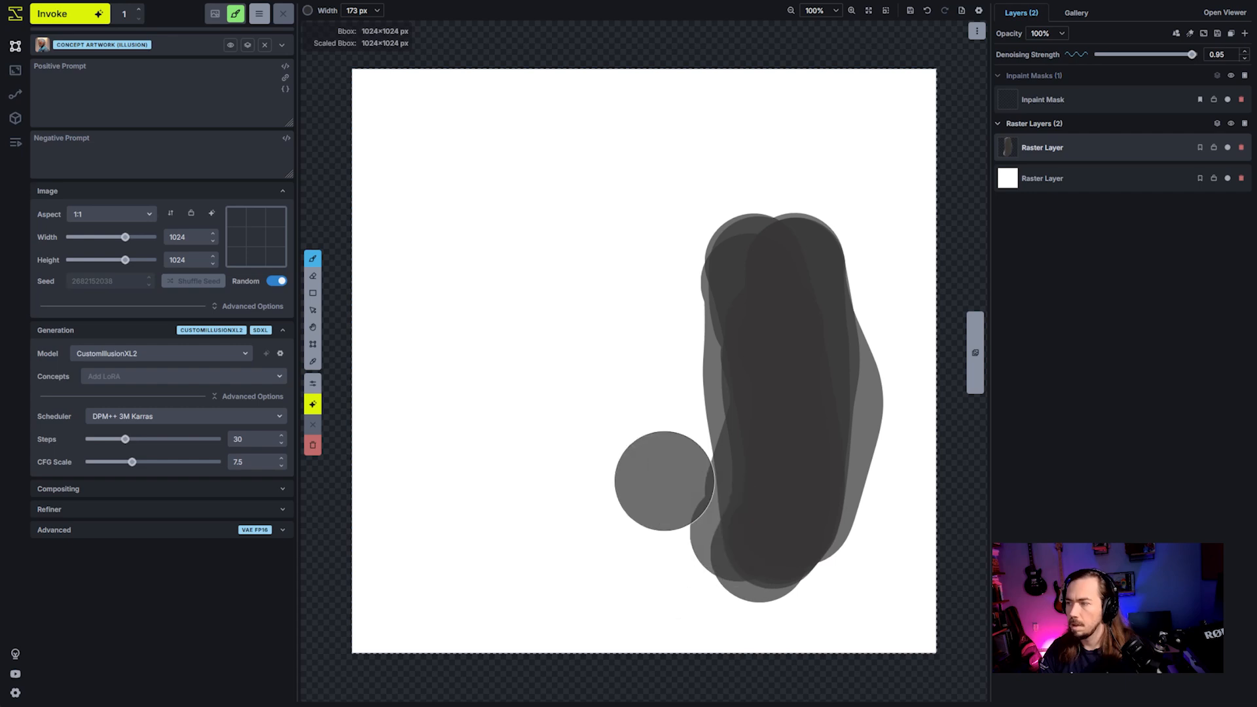
- Paint two small dark blobs in the upper-left part of the image with a 61 px brush
{"action": "key", "text": "bracketleft"}
{"action": "key", "text": "bracketleft"}
{"action": "key", "text": "bracketleft"}
{"action": "key", "text": "bracketleft"}
{"action": "mouse_move", "coordinate": [504, 283]}
{"action": "left_mouse_down"}
{"action": "mouse_move", "coordinate": [472, 218]}
{"action": "mouse_move", "coordinate": [501, 265]}
{"action": "mouse_move", "coordinate": [497, 176]}
{"action": "mouse_move", "coordinate": [509, 242]}
{"action": "mouse_move", "coordinate": [472, 184]}
{"action": "left_mouse_up"}
{"action": "mouse_move", "coordinate": [631, 188]}
{"action": "left_mouse_down"}
{"action": "mouse_move", "coordinate": [616, 160]}
{"action": "mouse_move", "coordinate": [631, 187]}
{"action": "mouse_move", "coordinate": [631, 121]}
{"action": "mouse_move", "coordinate": [647, 177]}
{"action": "mouse_move", "coordinate": [640, 111]}
{"action": "mouse_move", "coordinate": [641, 157]}
{"action": "left_mouse_up"}
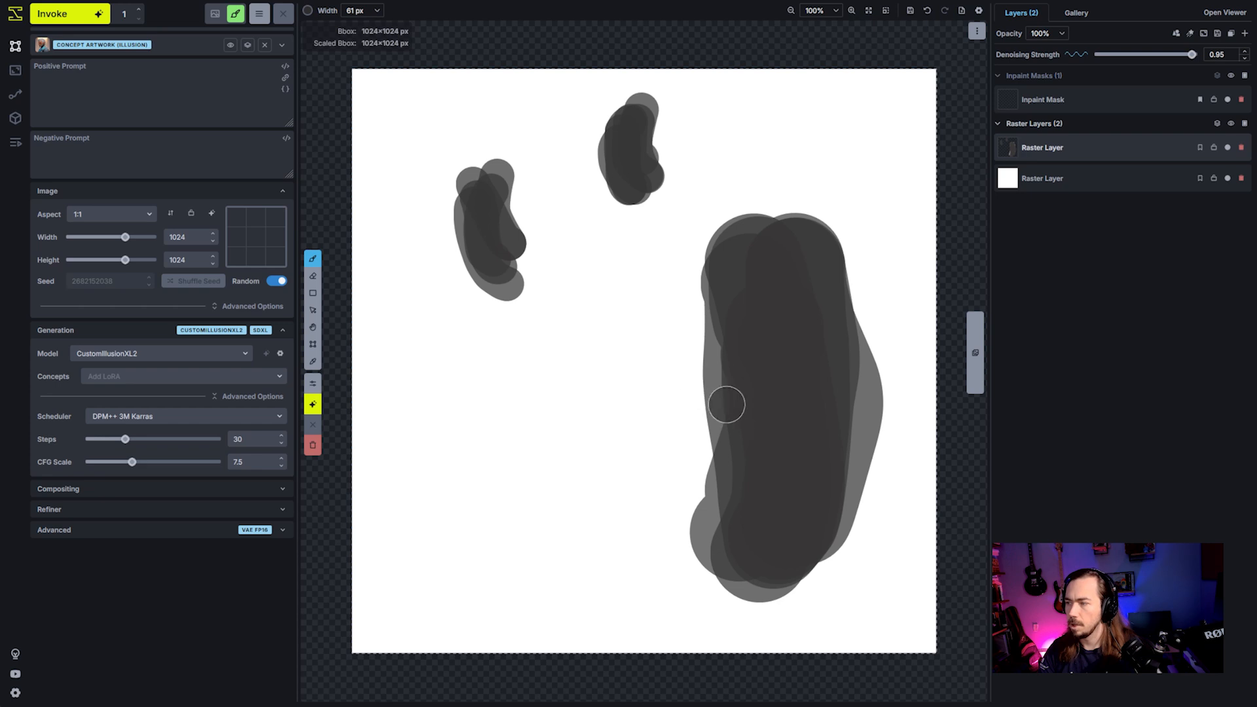
- Paint an arm-like bulge on the left side of the tall figure with a 96 px brush
{"action": "key", "text": "bracketright"}
{"action": "key", "text": "bracketright"}
{"action": "mouse_move", "coordinate": [721, 331]}
{"action": "left_mouse_down"}
{"action": "mouse_move", "coordinate": [688, 293]}
{"action": "mouse_move", "coordinate": [700, 313]}
{"action": "mouse_move", "coordinate": [661, 299]}
{"action": "mouse_move", "coordinate": [656, 344]}
{"action": "mouse_move", "coordinate": [702, 362]}
{"action": "mouse_move", "coordinate": [766, 463]}
{"action": "left_mouse_up"}
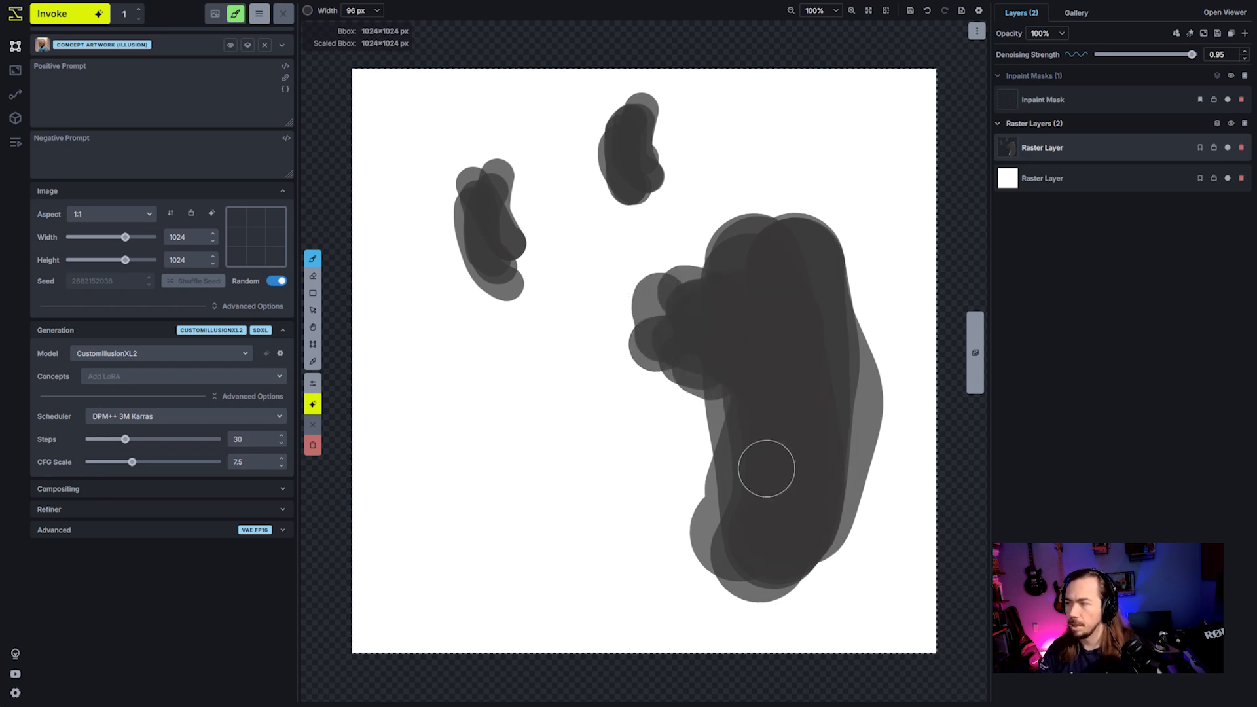
{"action": "left_click", "coordinate": [875, 599]}
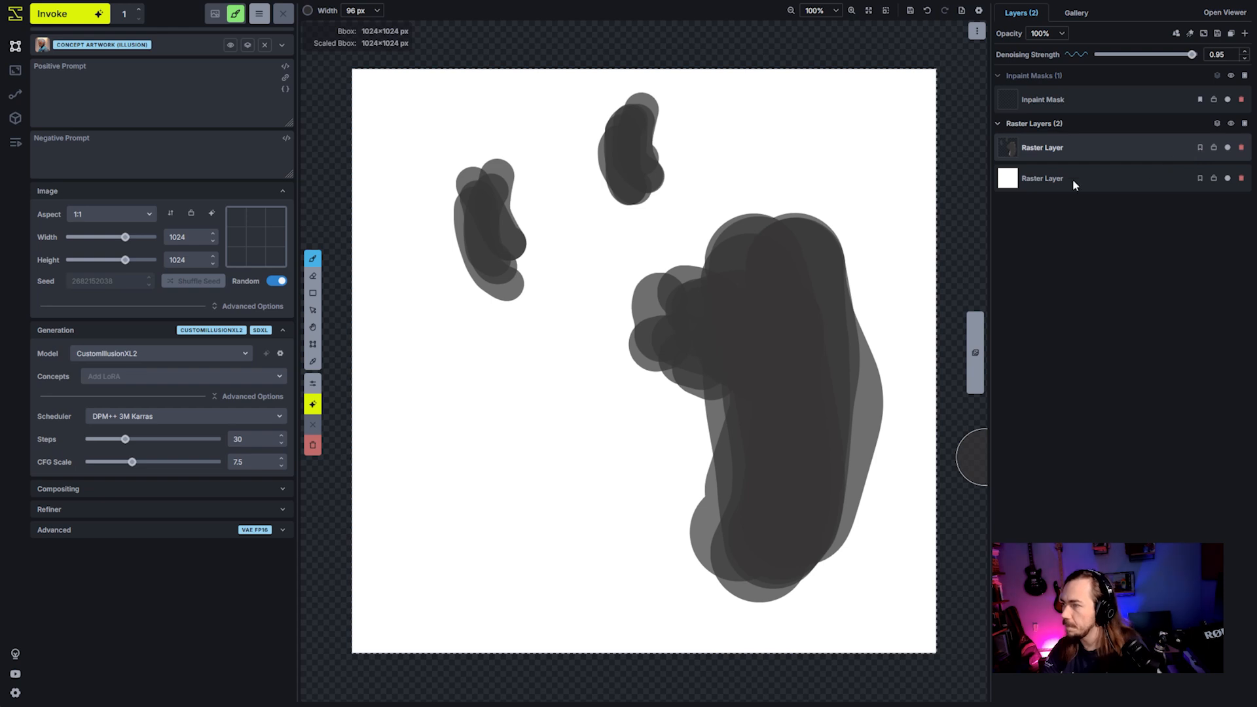
- Enter the positive prompt "a man in a flannel shirt being attacked by two wasp-like monstrous creatures."
{"action": "left_click", "coordinate": [78, 120]}
{"action": "type", "text": "a"}
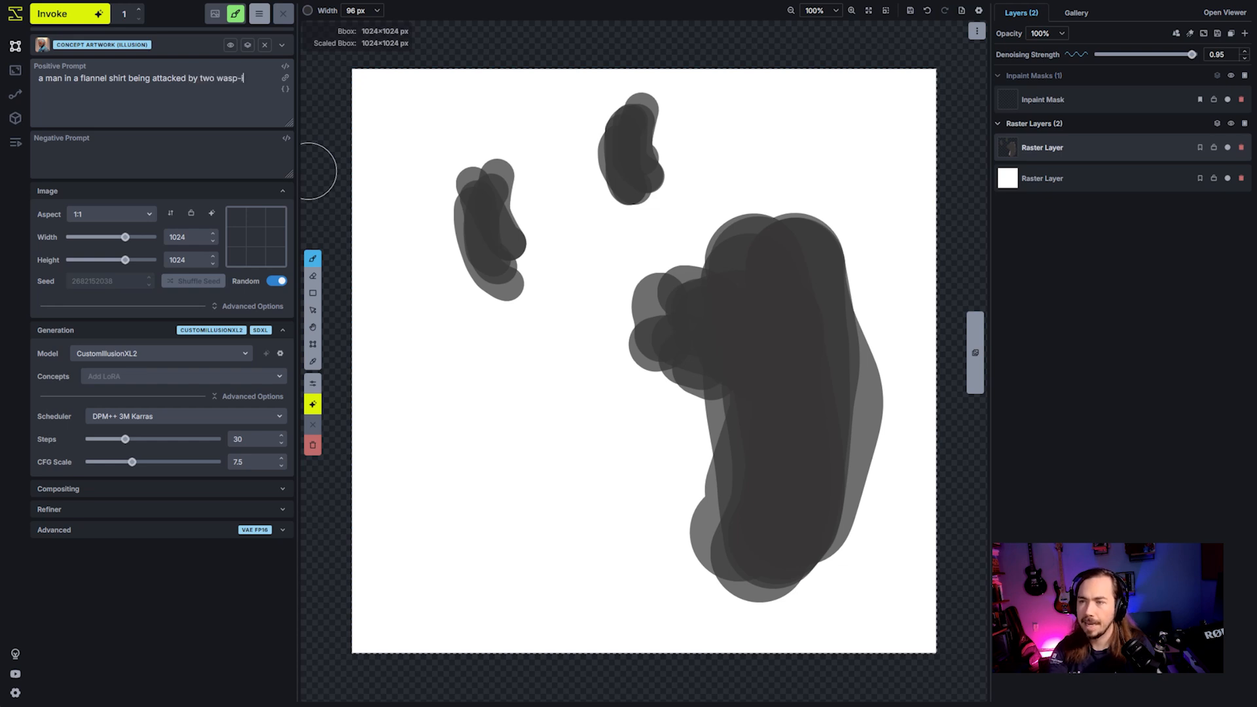
{"action": "type", "text": "onstrous creatures."}
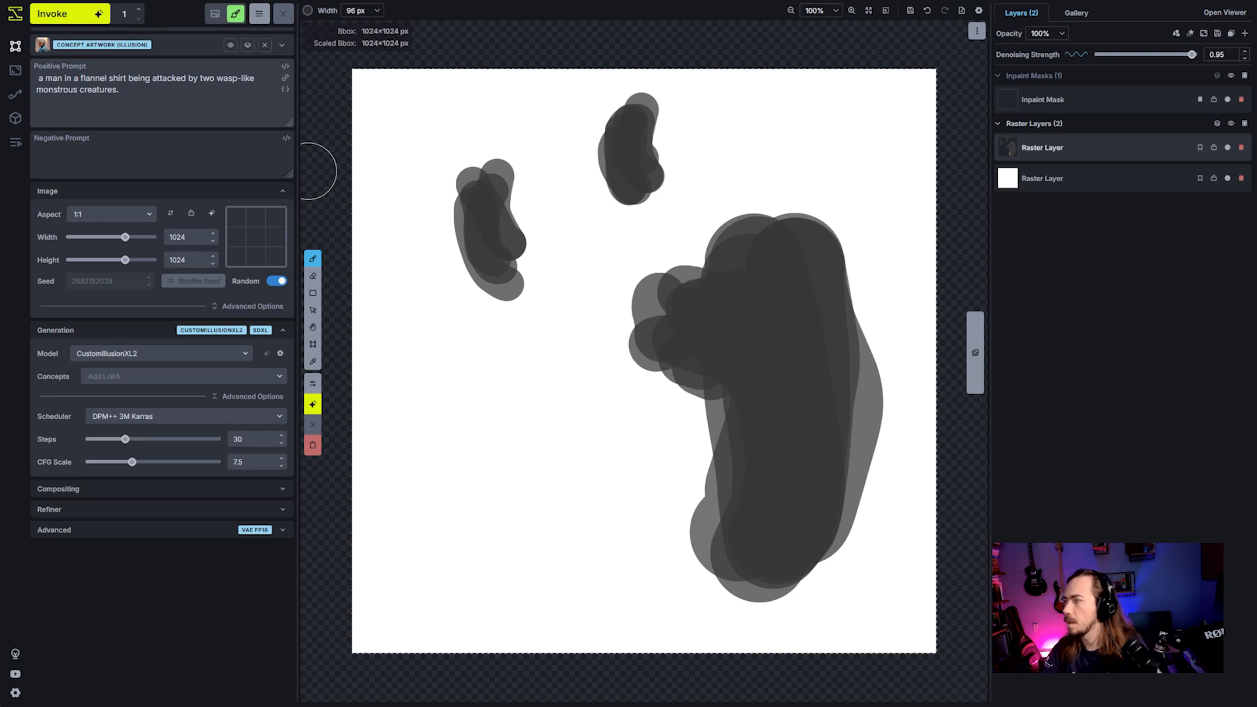
- Add a regional guidance layer prompted "a man in a flannel shirt" and paint its mask over the large figure with a 296 px brush
{"action": "left_click", "coordinate": [1245, 34]}
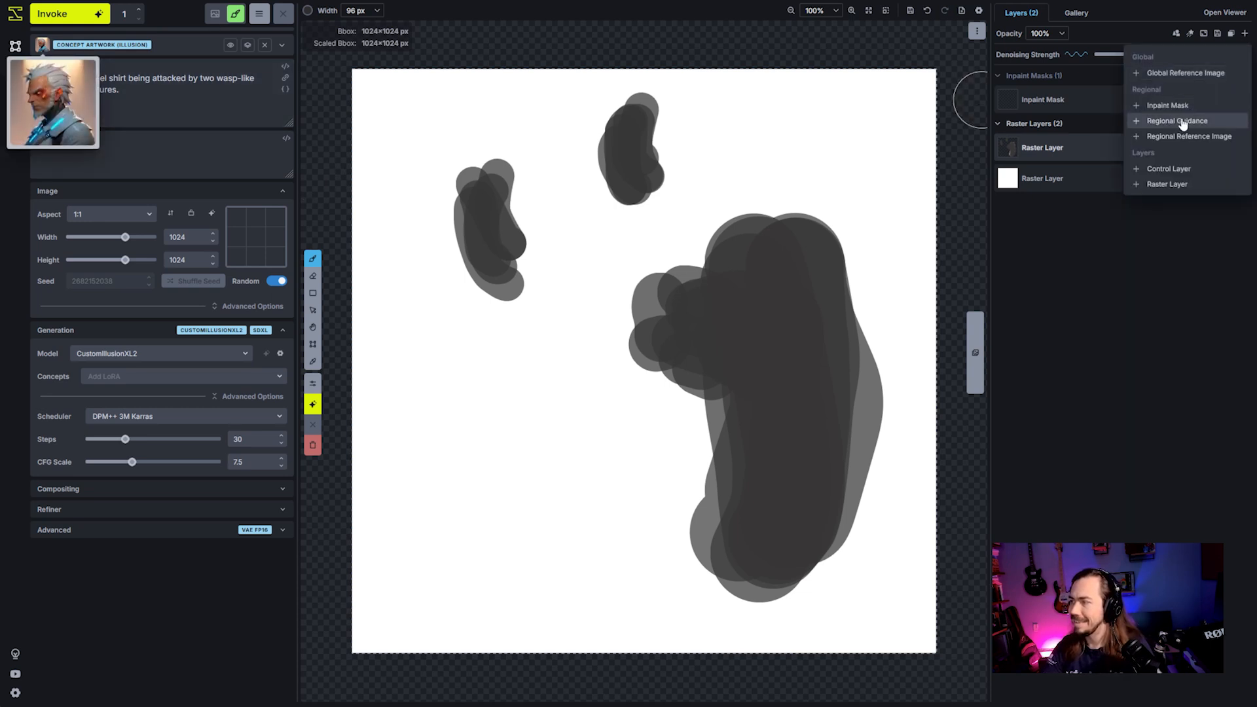
{"action": "left_click", "coordinate": [1183, 124]}
{"action": "left_click", "coordinate": [1030, 171]}
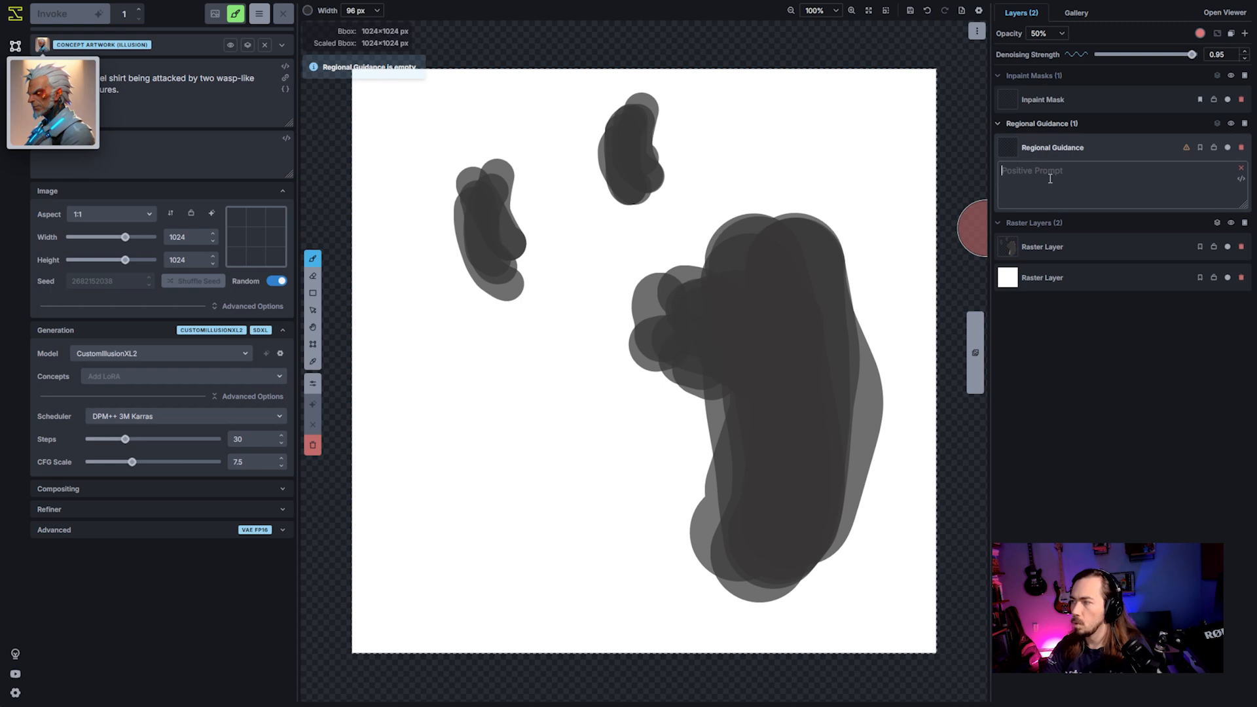
{"action": "left_click", "coordinate": [41, 51]}
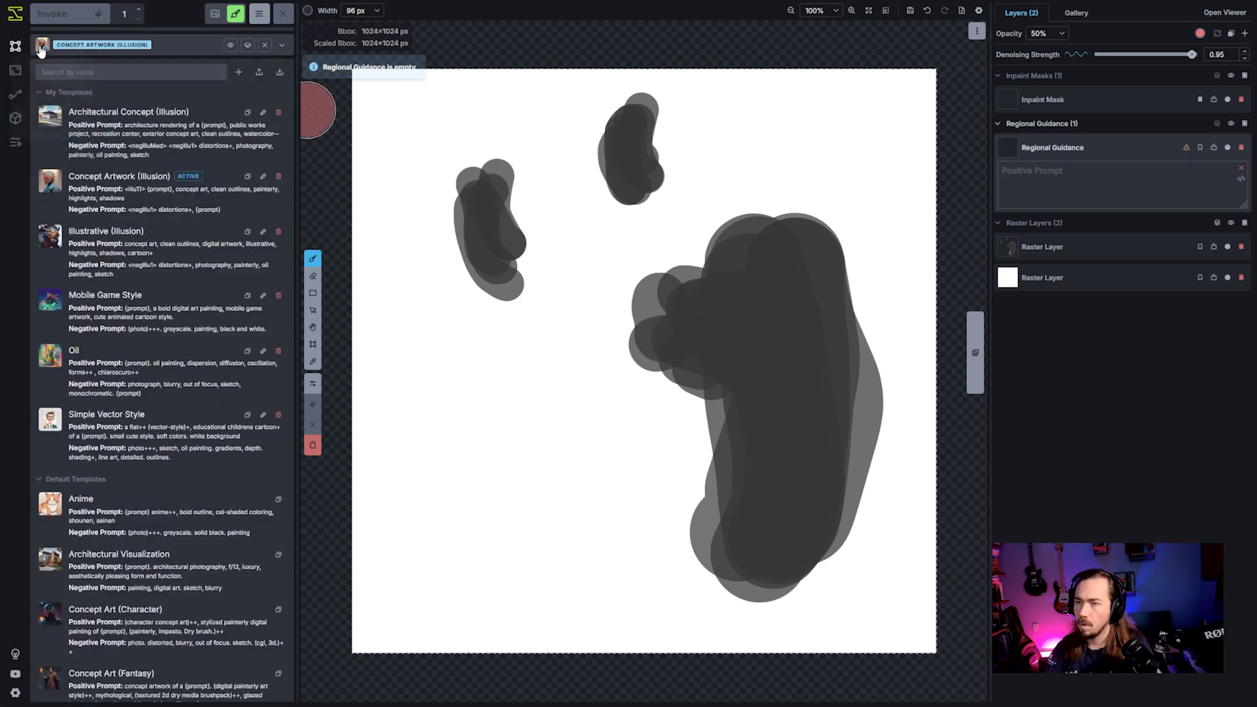
{"action": "left_click", "coordinate": [40, 51]}
{"action": "left_click_drag", "start_coordinate": [126, 78], "coordinate": [37, 78]}
{"action": "key", "text": "ctrl+c"}
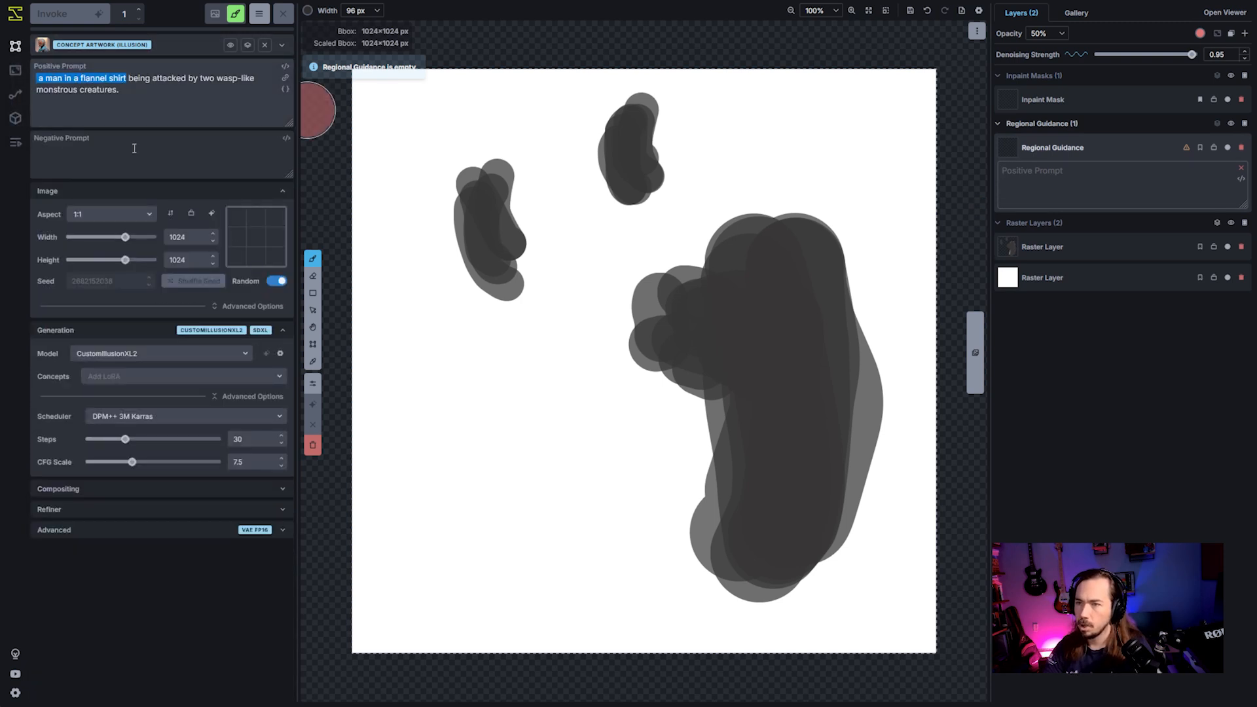
{"action": "left_click", "coordinate": [1097, 189]}
{"action": "key", "text": "ctrl+v"}
{"action": "scroll", "coordinate": [780, 396], "scroll_direction": "up", "scroll_amount": 10}
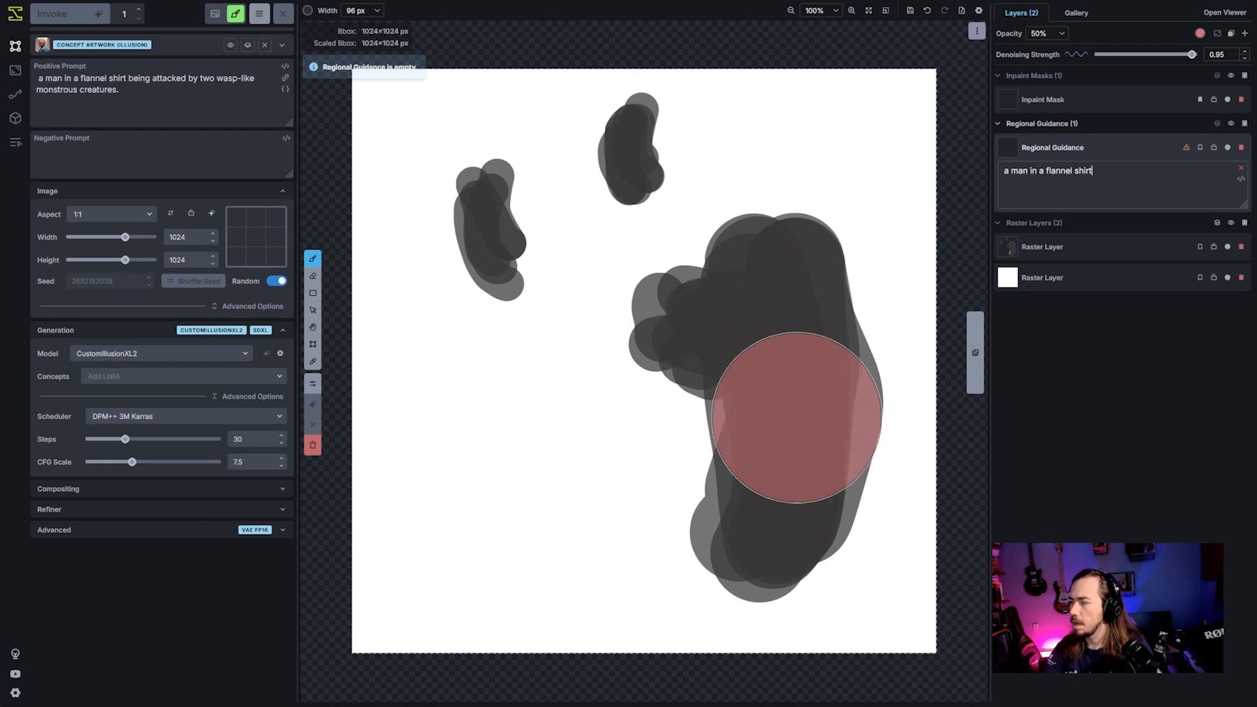
{"action": "mouse_move", "coordinate": [761, 538]}
{"action": "left_mouse_down"}
{"action": "mouse_move", "coordinate": [773, 432]}
{"action": "mouse_move", "coordinate": [719, 319]}
{"action": "mouse_move", "coordinate": [756, 286]}
{"action": "mouse_move", "coordinate": [811, 426]}
{"action": "left_mouse_up"}
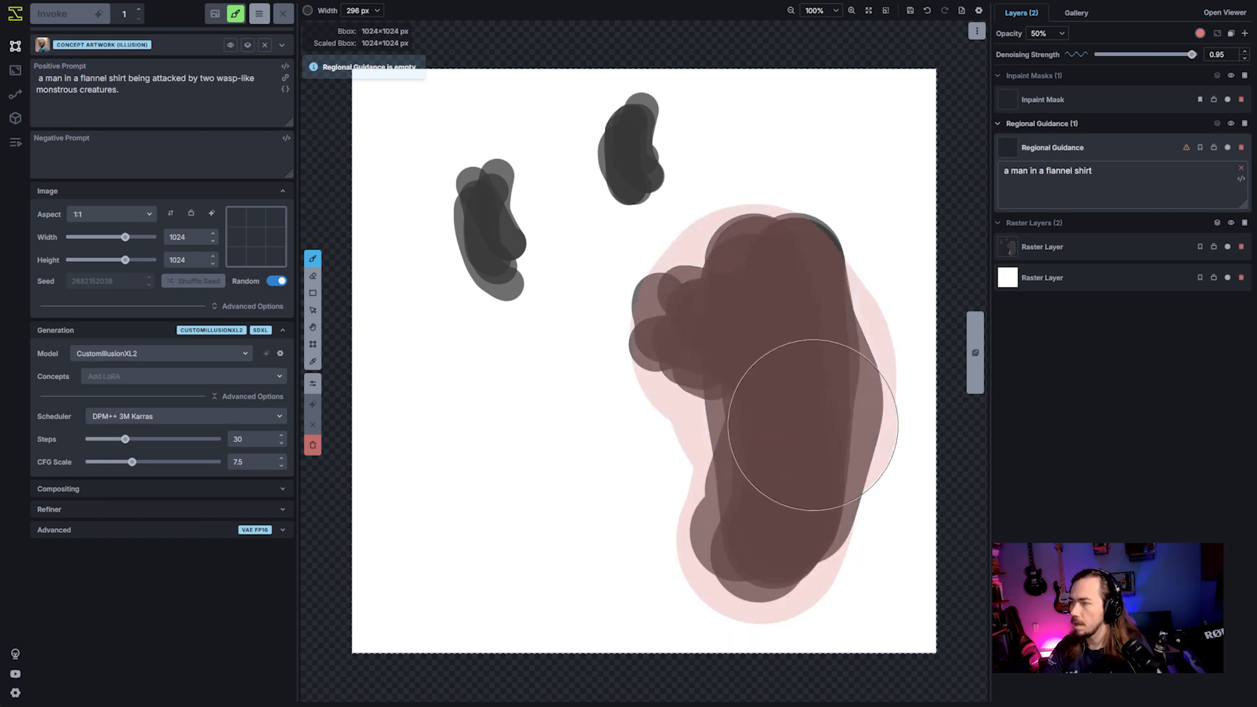
- Add a second regional guidance layer prompted "wasp like creature monsters." and mask both small blobs with a 156 px brush
{"action": "left_click", "coordinate": [1245, 123]}
{"action": "left_click", "coordinate": [1029, 172]}
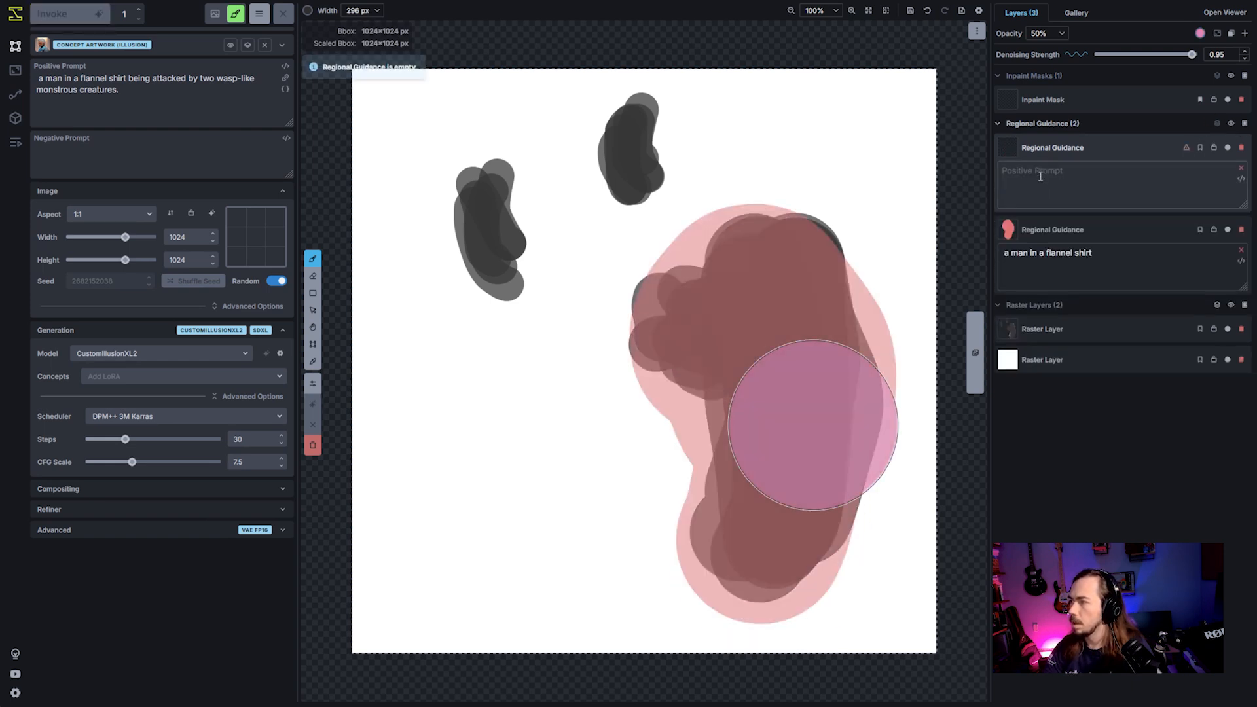
{"action": "type", "text": "wasp like creature monsters."}
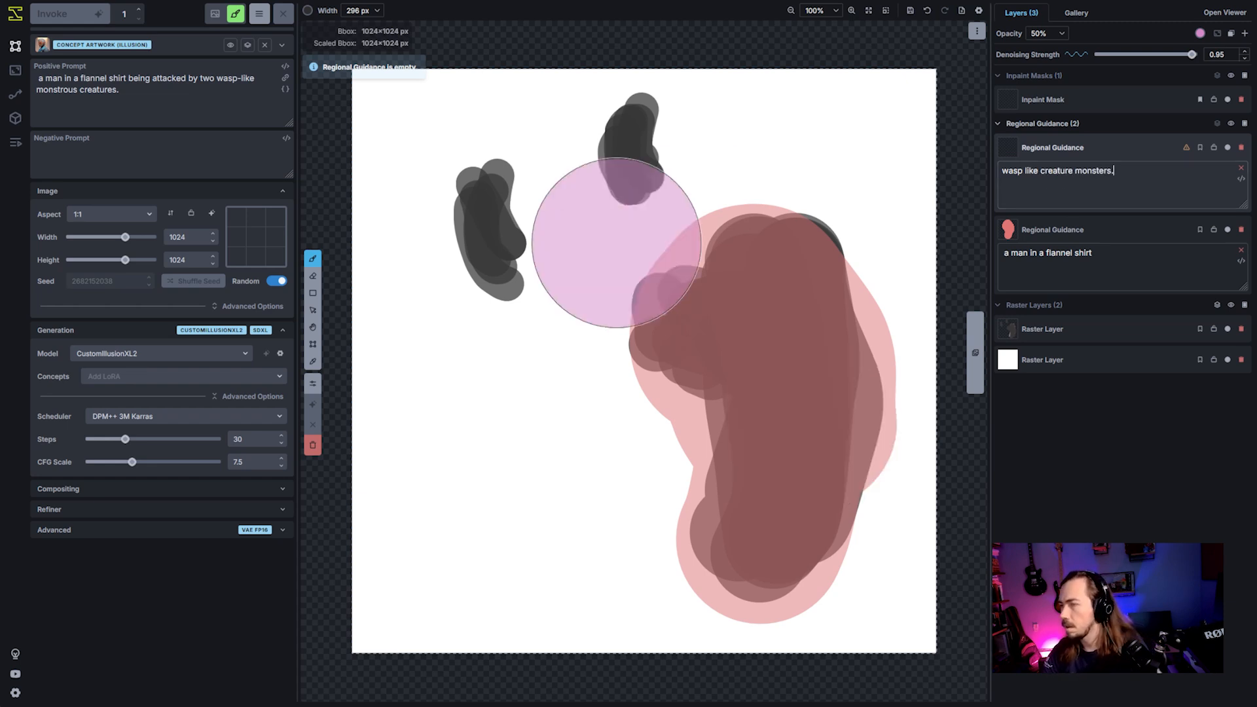
{"action": "scroll", "coordinate": [501, 254], "scroll_direction": "down", "scroll_amount": 7}
{"action": "left_click_drag", "start_coordinate": [494, 254], "coordinate": [489, 194]}
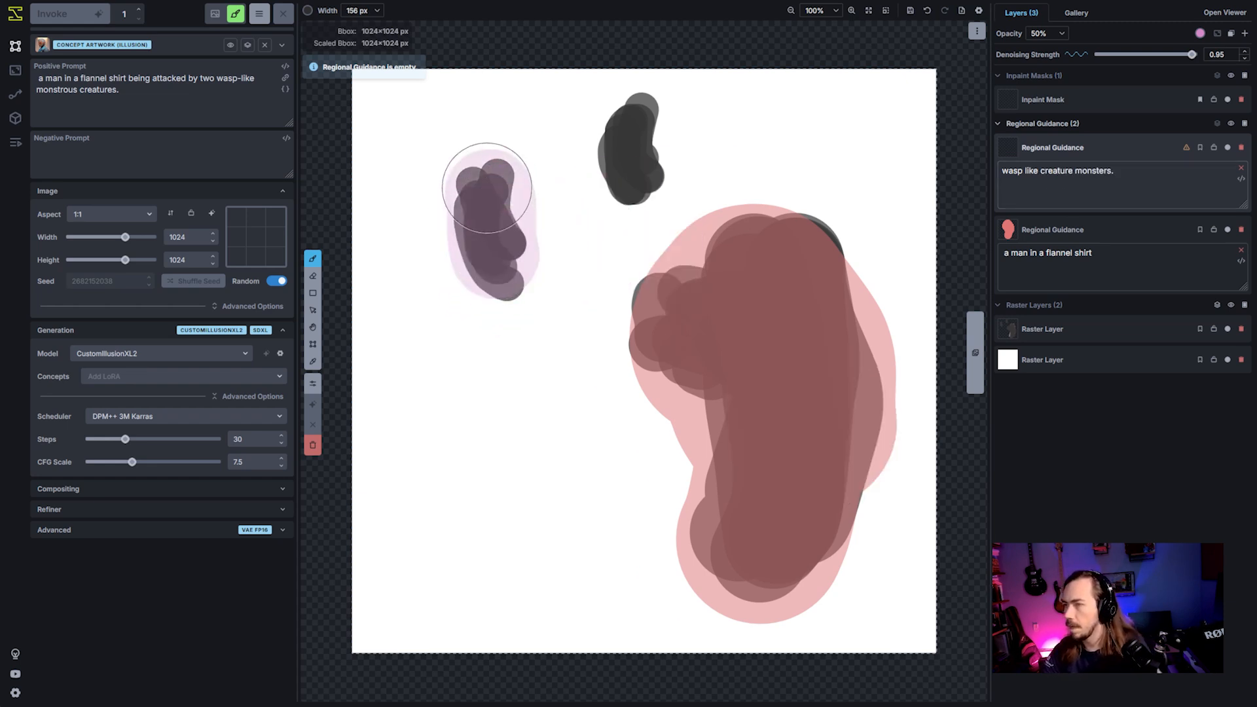
{"action": "left_click_drag", "start_coordinate": [633, 176], "coordinate": [630, 130]}
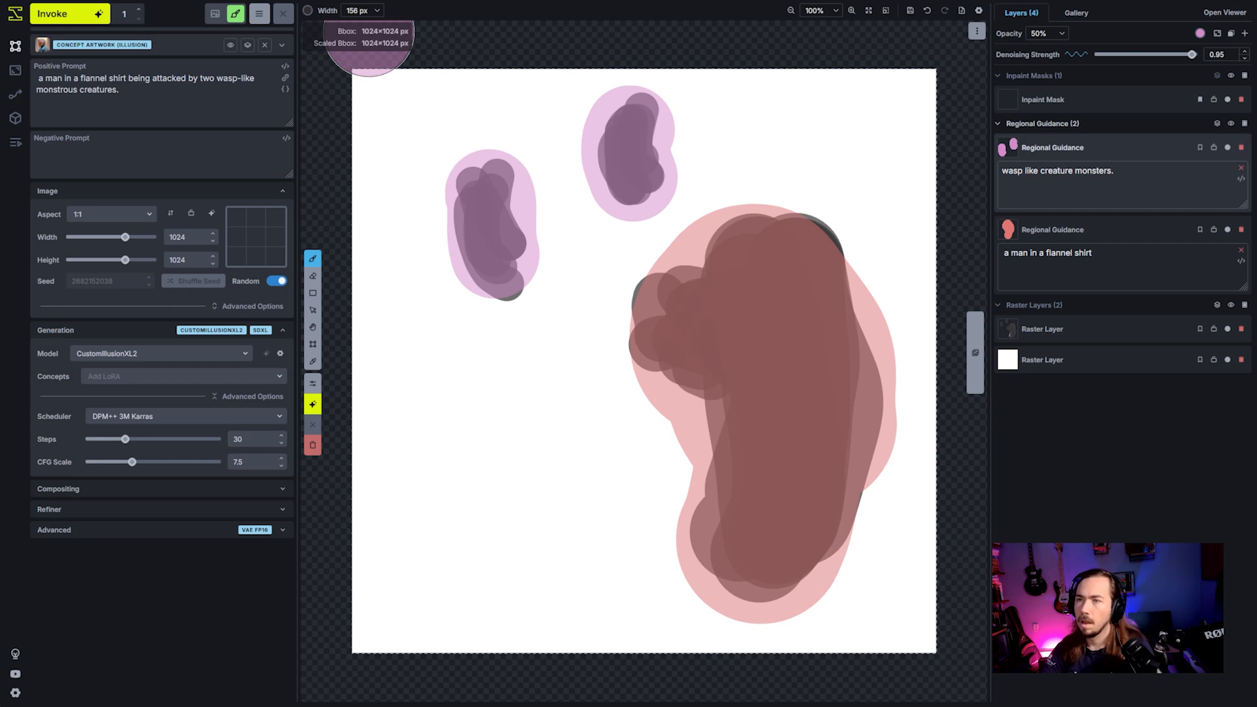
- Generate an image from the painted shapes and regional prompts, and examine the staged result
{"action": "left_click", "coordinate": [69, 14]}
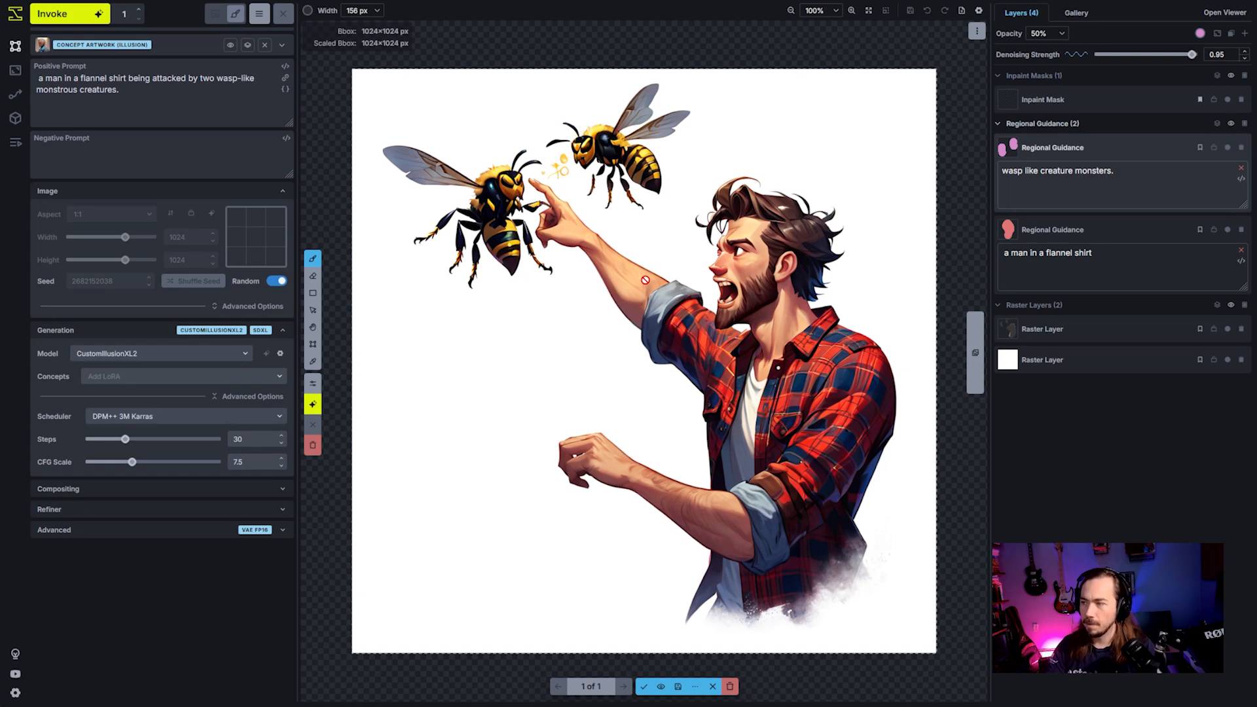
{"action": "scroll", "coordinate": [719, 360], "scroll_direction": "down", "scroll_amount": 2}
{"action": "scroll", "coordinate": [727, 359], "scroll_direction": "up", "scroll_amount": 1}
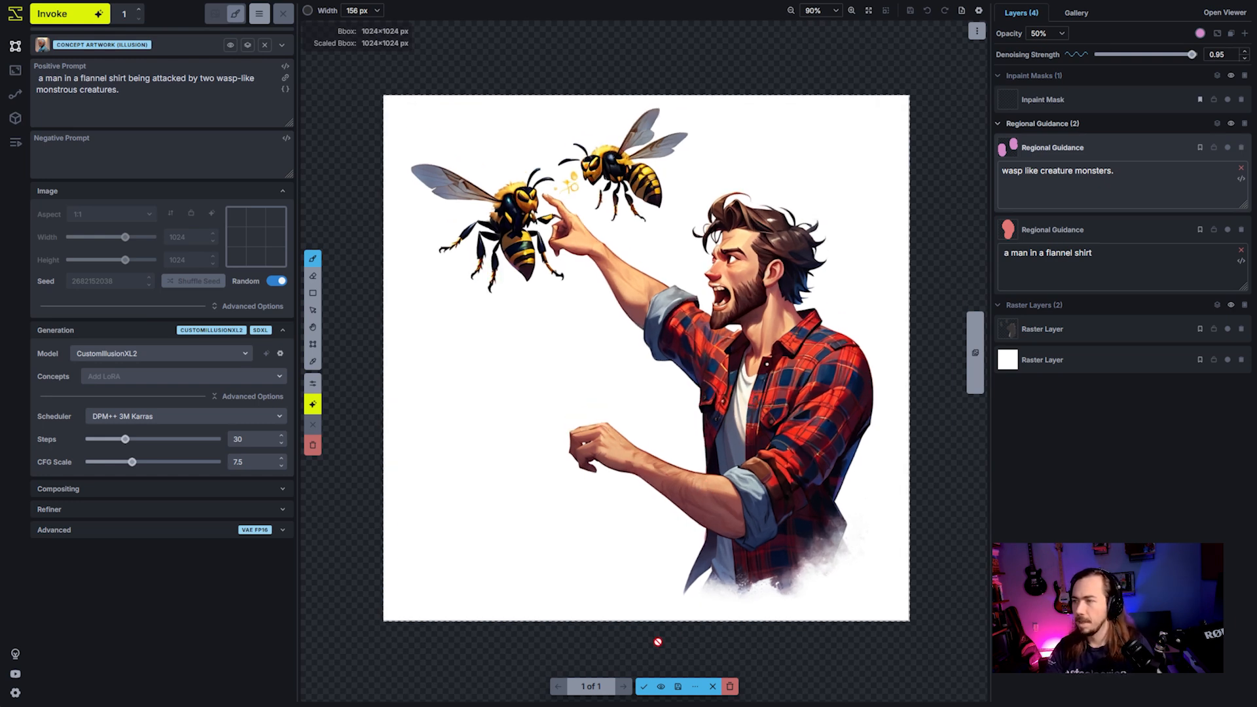
{"action": "scroll", "coordinate": [712, 582], "scroll_direction": "down", "scroll_amount": 2}
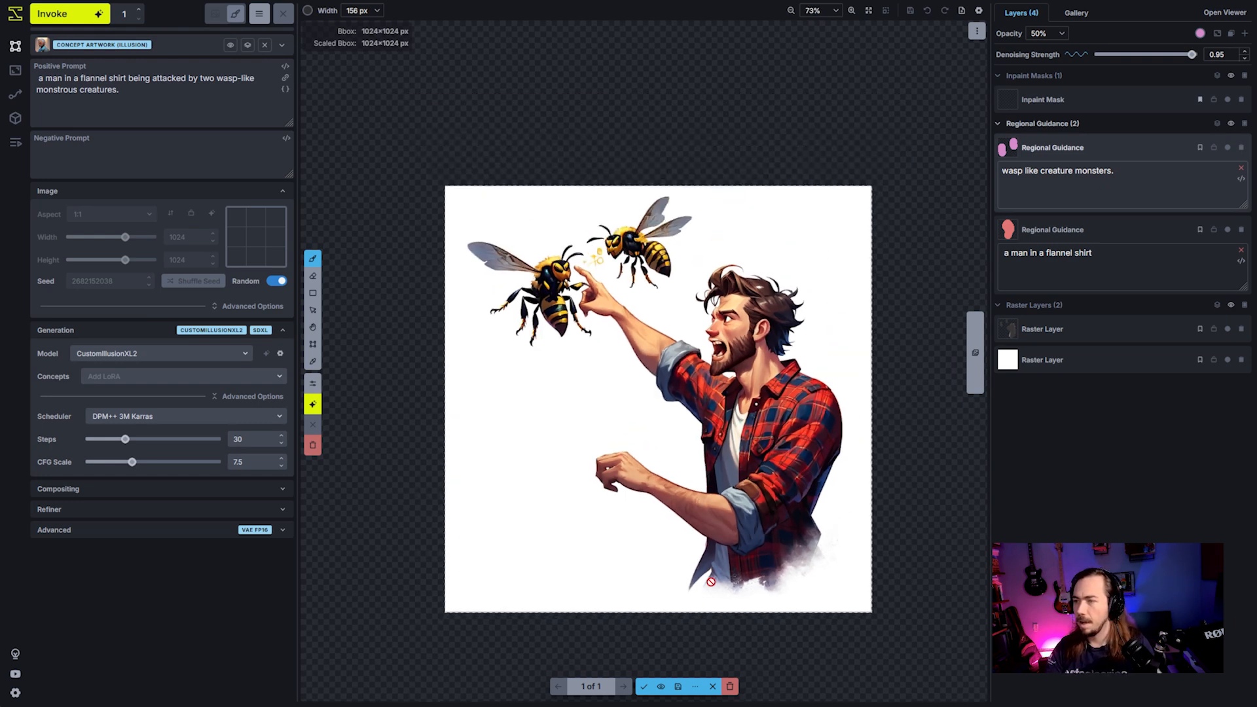
- Switch the generation model to CustomXLv7
{"action": "left_click", "coordinate": [212, 365]}
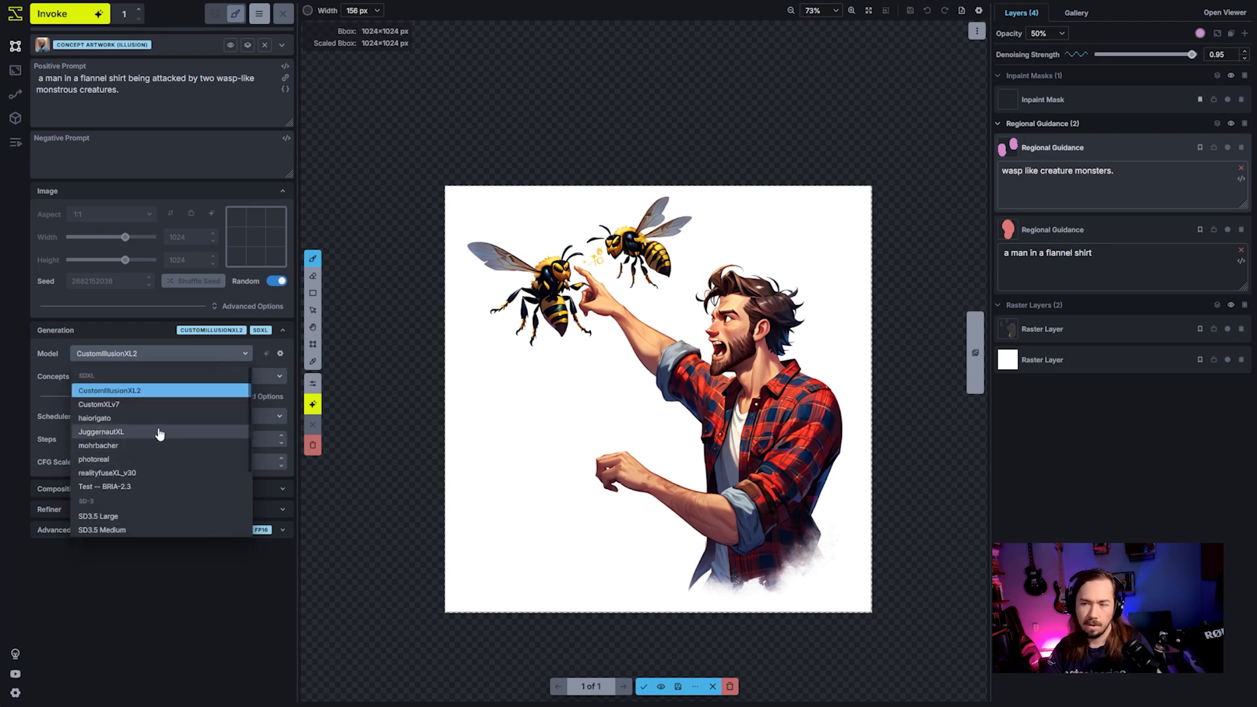
{"action": "left_click", "coordinate": [131, 405]}
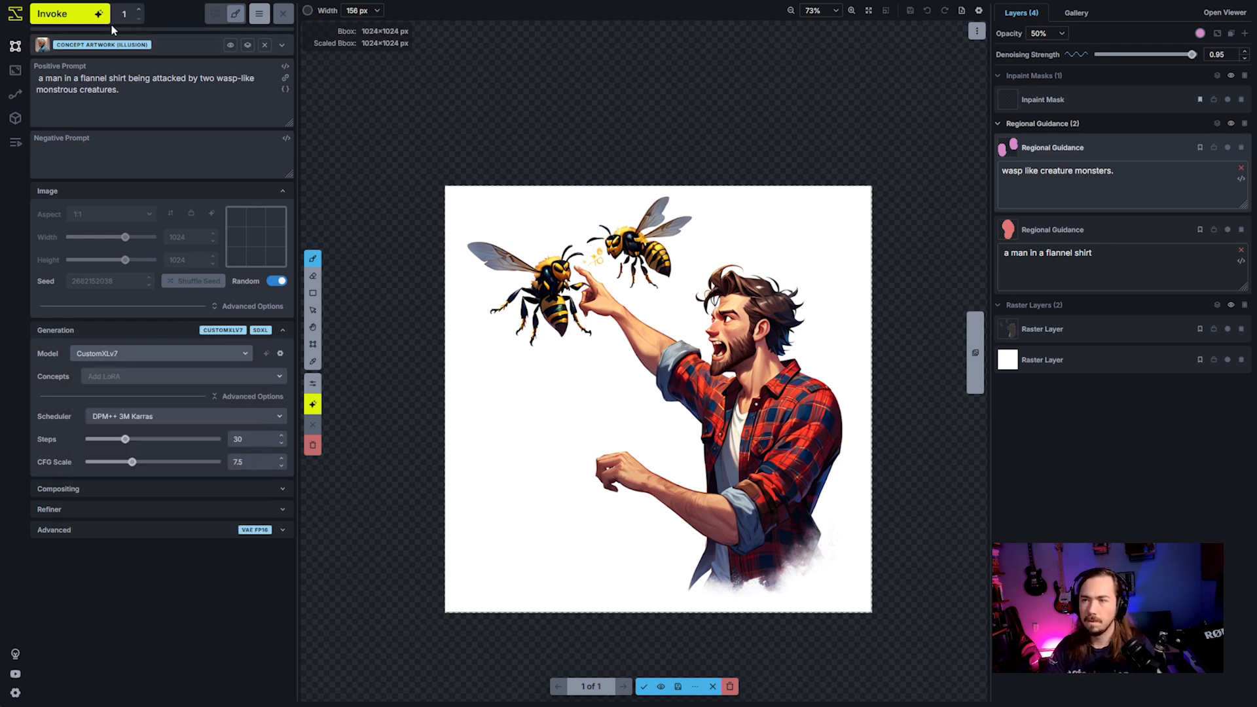
- Switch the prompt template to Photography (General) and generate a new image from the same shapes and prompts
{"action": "left_click", "coordinate": [121, 51]}
{"action": "scroll", "coordinate": [249, 524], "scroll_direction": "down", "scroll_amount": 10}
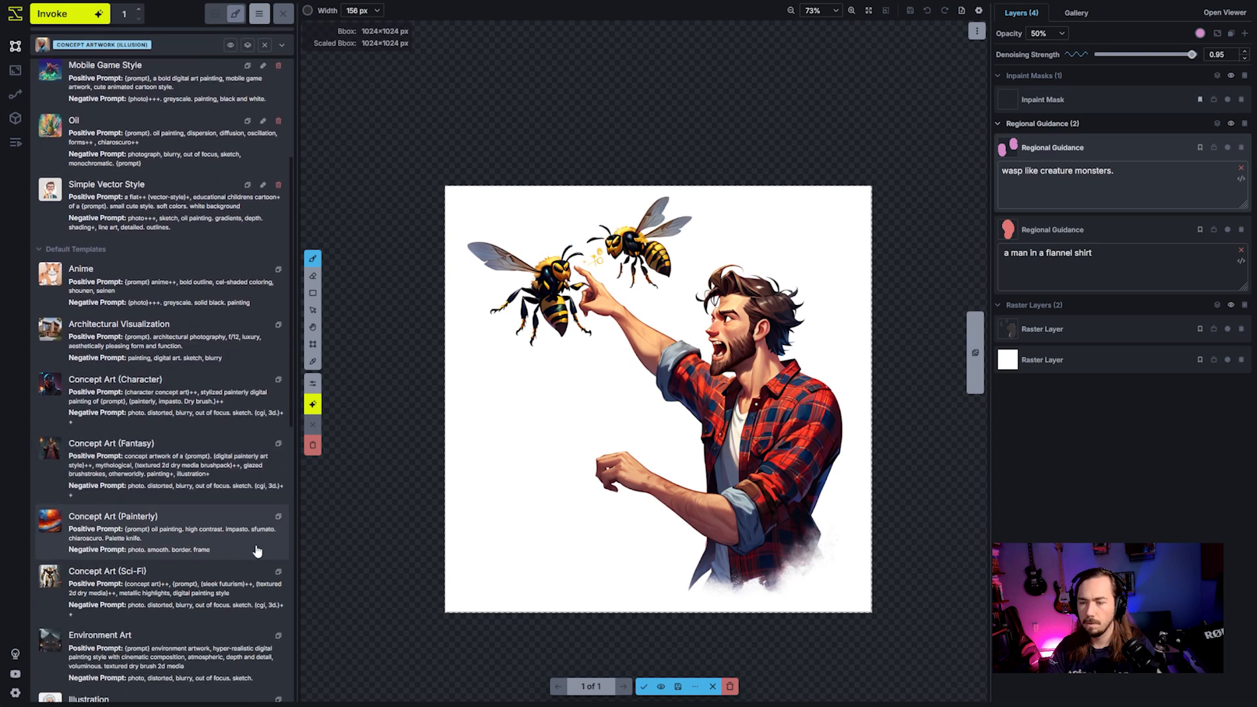
{"action": "scroll", "coordinate": [248, 549], "scroll_direction": "down", "scroll_amount": 5}
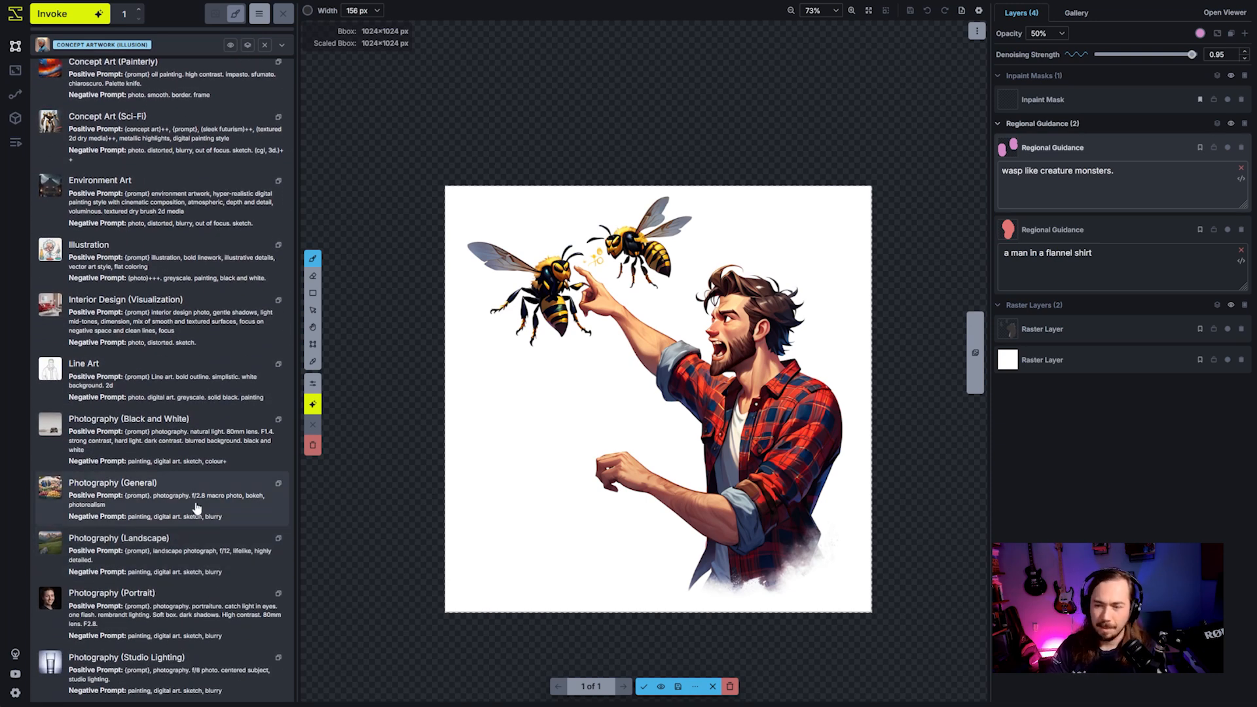
{"action": "left_click", "coordinate": [168, 505]}
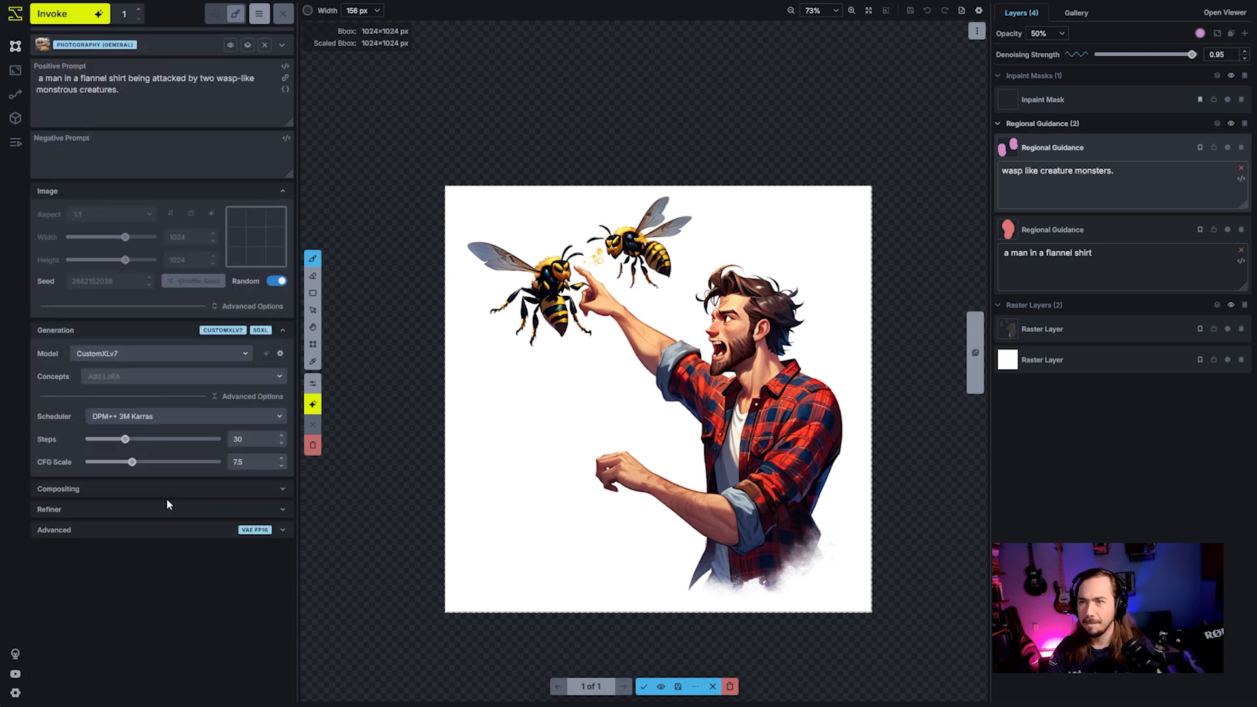
{"action": "left_click", "coordinate": [70, 20]}
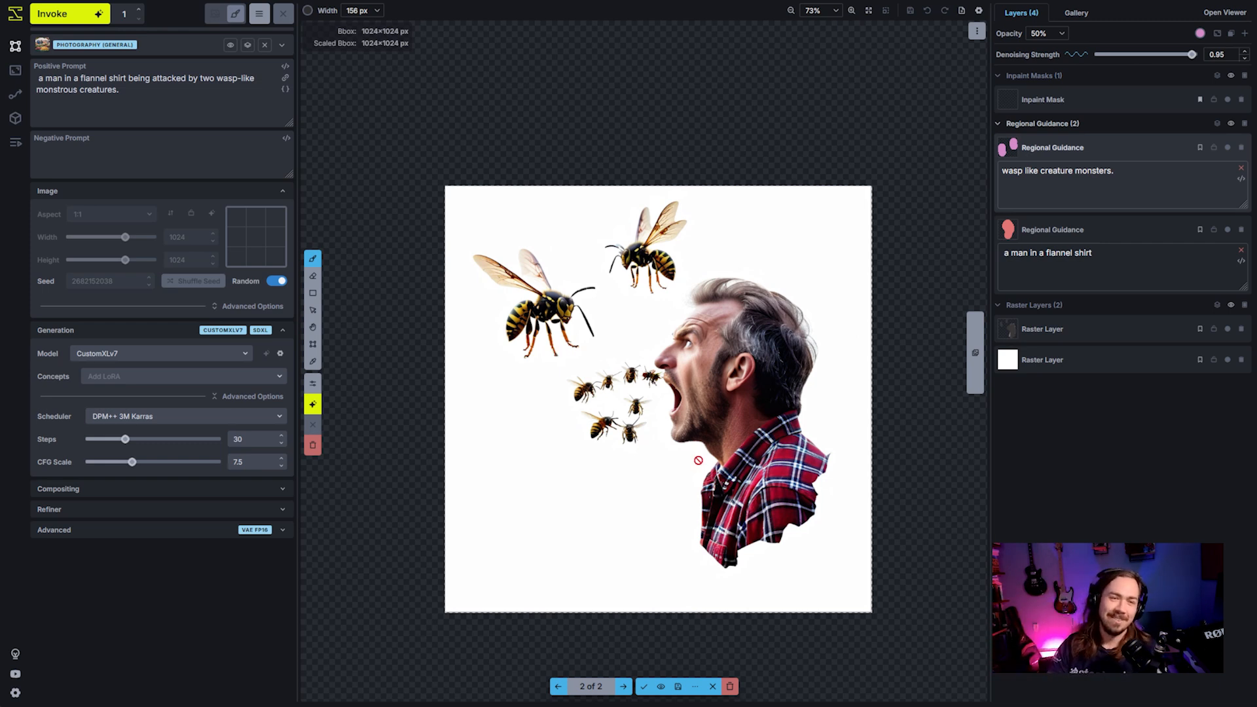
- Examine the staged photographic result and discard all staged images
{"action": "left_click_drag", "start_coordinate": [708, 459], "coordinate": [710, 462]}
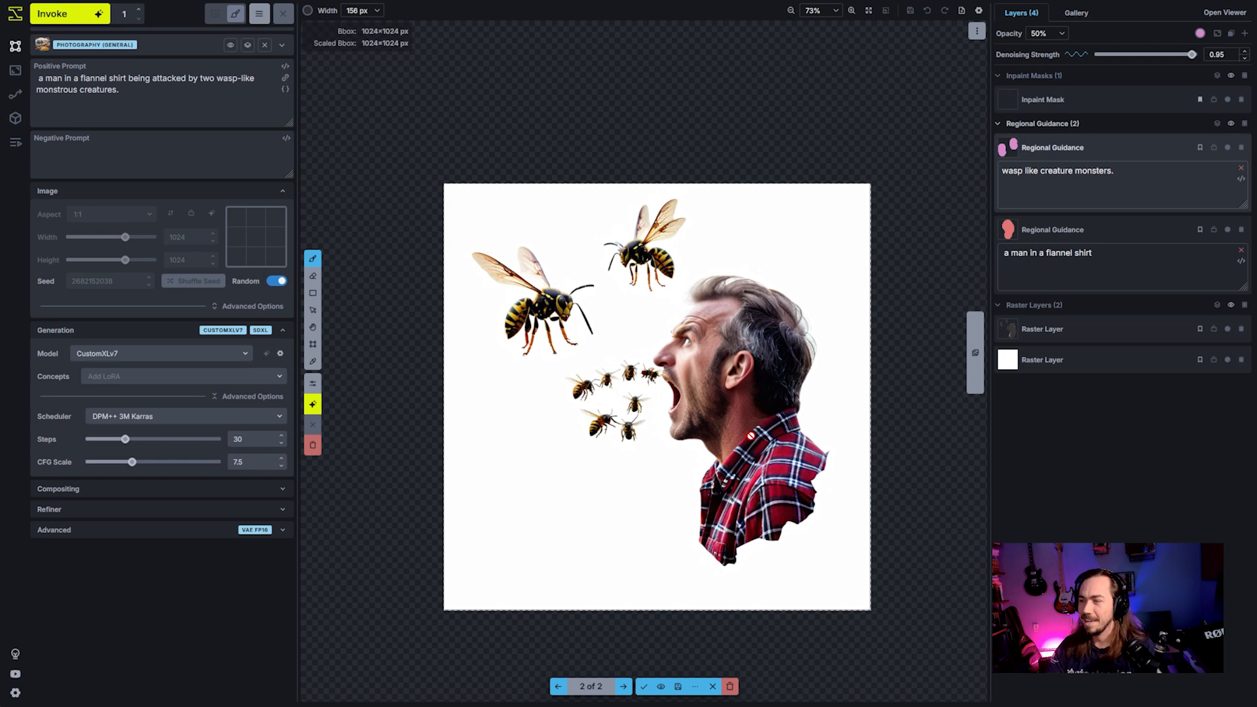
{"action": "scroll", "coordinate": [751, 436], "scroll_direction": "down", "scroll_amount": 1}
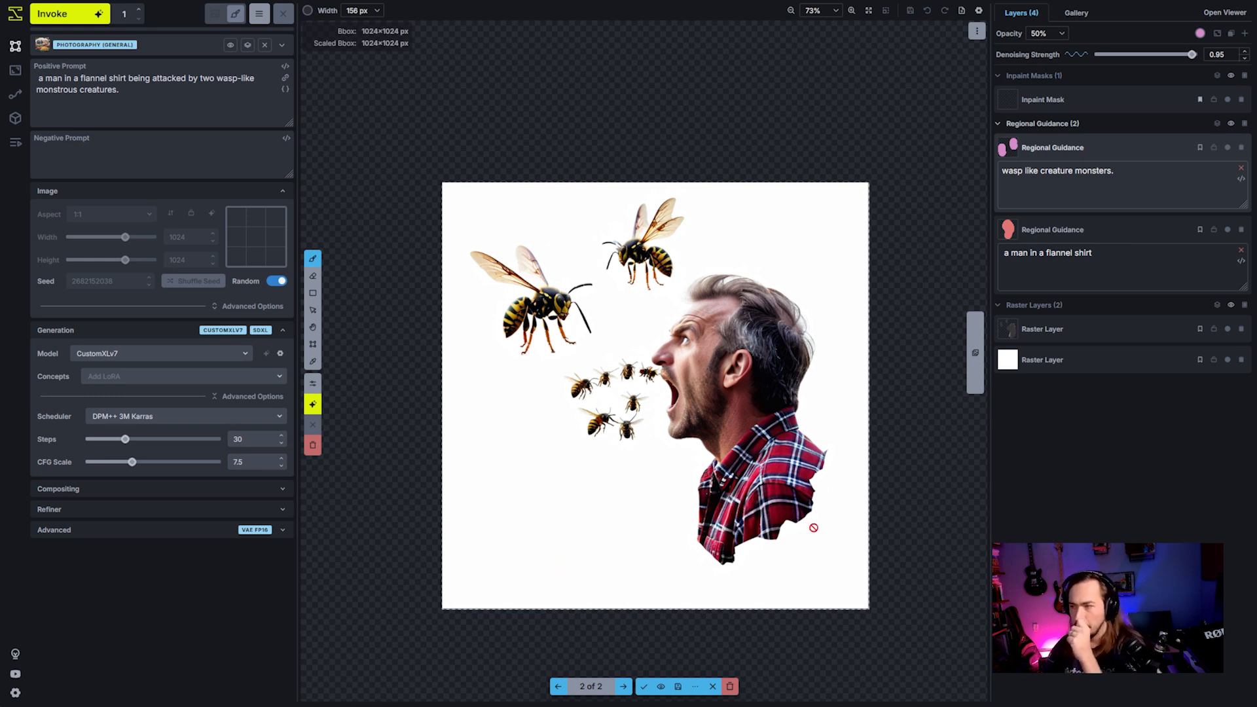
{"action": "left_click", "coordinate": [730, 686]}
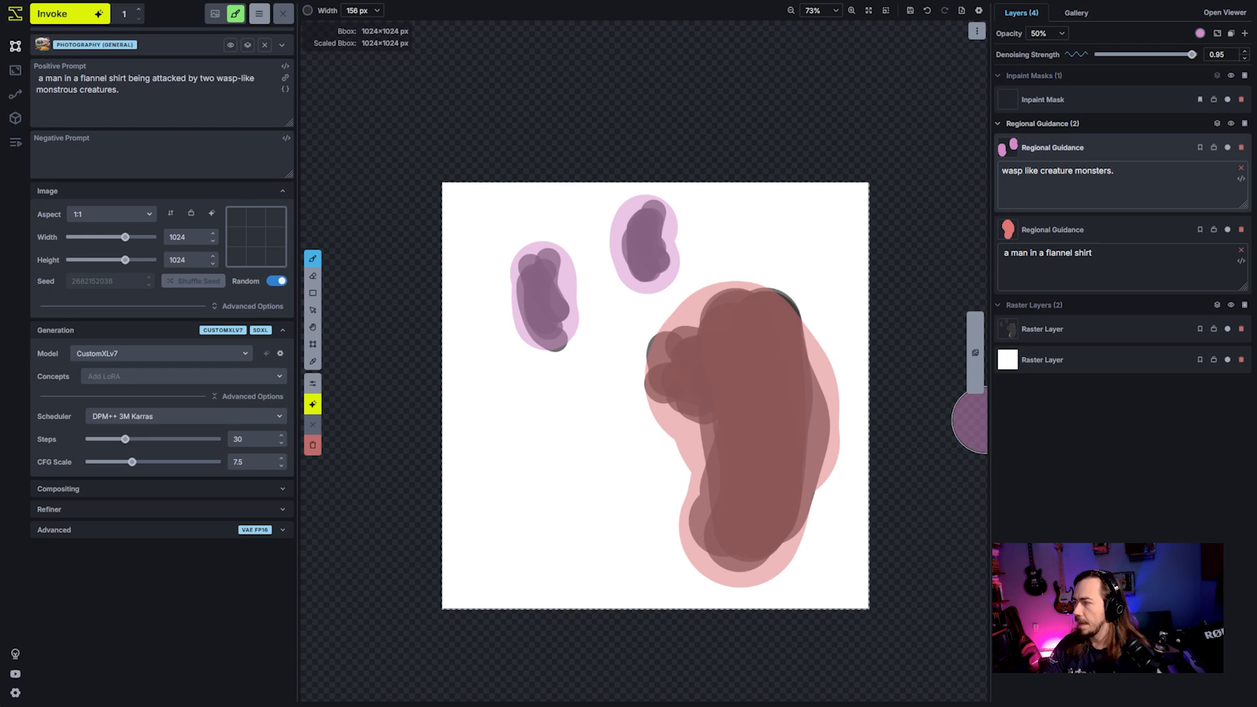
- Add a new raster layer and place it beneath the painted figure shapes, above the white background
{"action": "left_click", "coordinate": [1244, 305]}
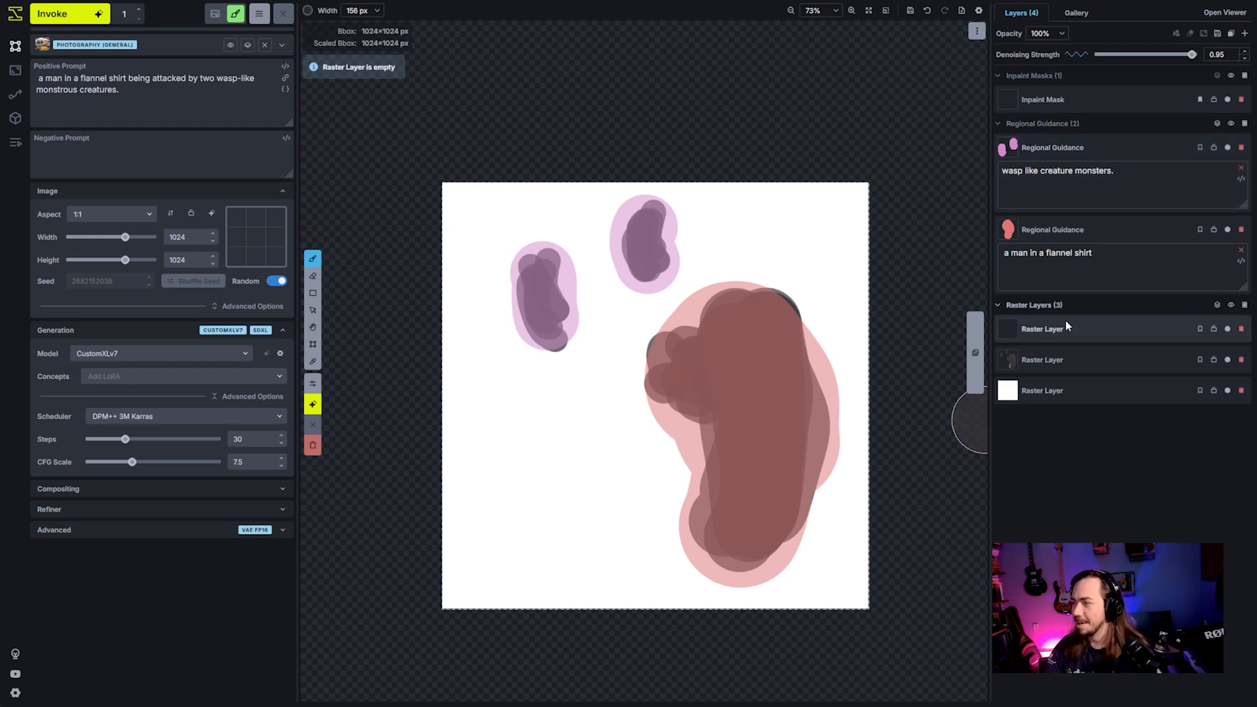
{"action": "right_click", "coordinate": [1066, 326]}
{"action": "left_click", "coordinate": [990, 336]}
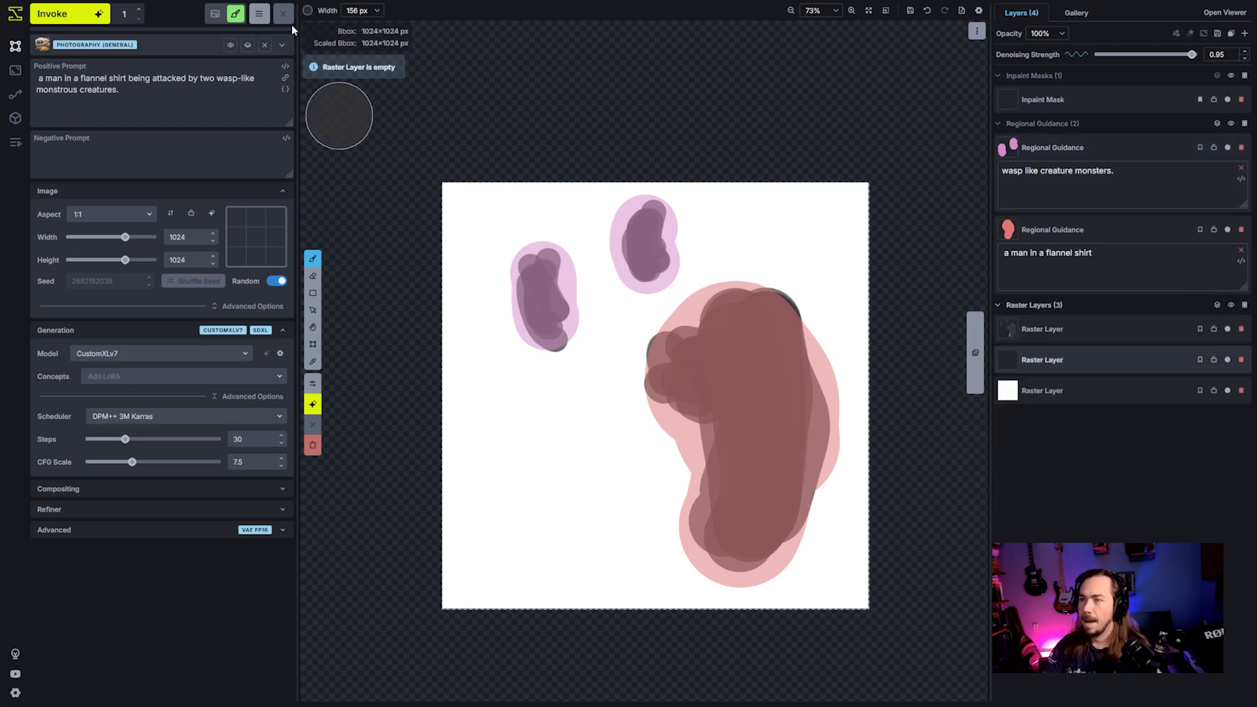
- Set the brush to gray RGB 164 and paint a sky and distant hills behind the figures with a 456 px brush
{"action": "left_click", "coordinate": [308, 11]}
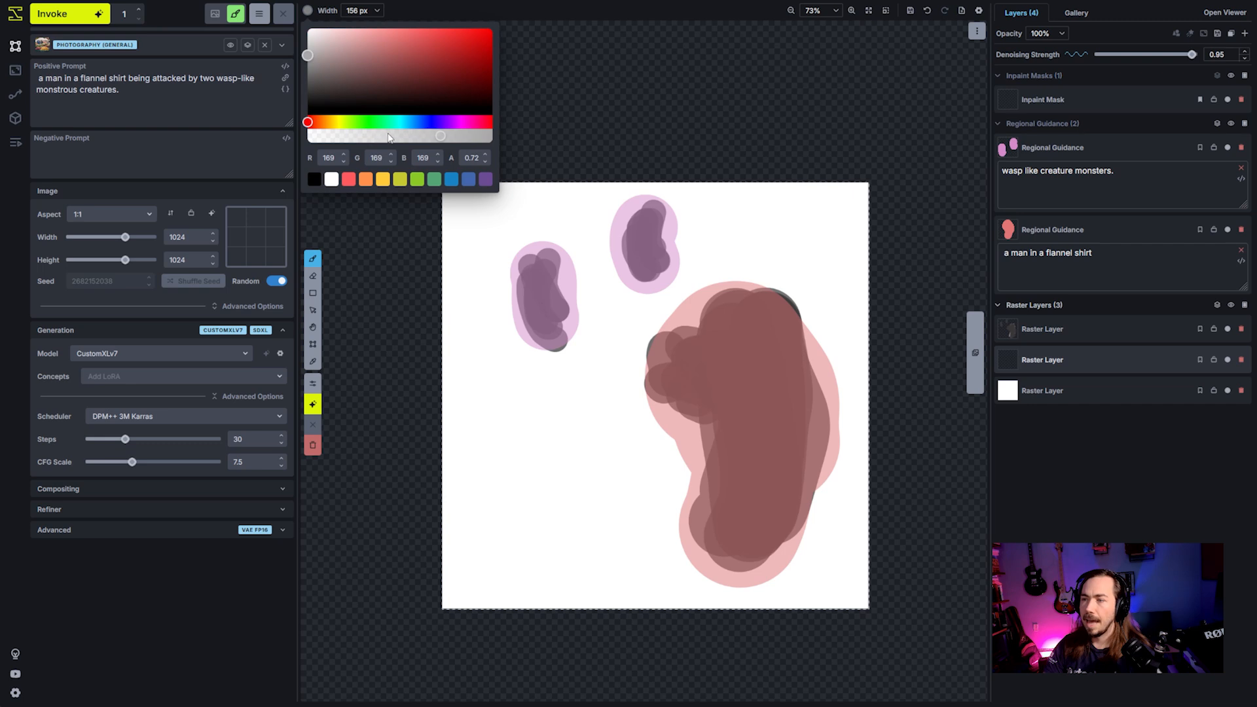
{"action": "left_click_drag", "start_coordinate": [310, 68], "coordinate": [304, 57]}
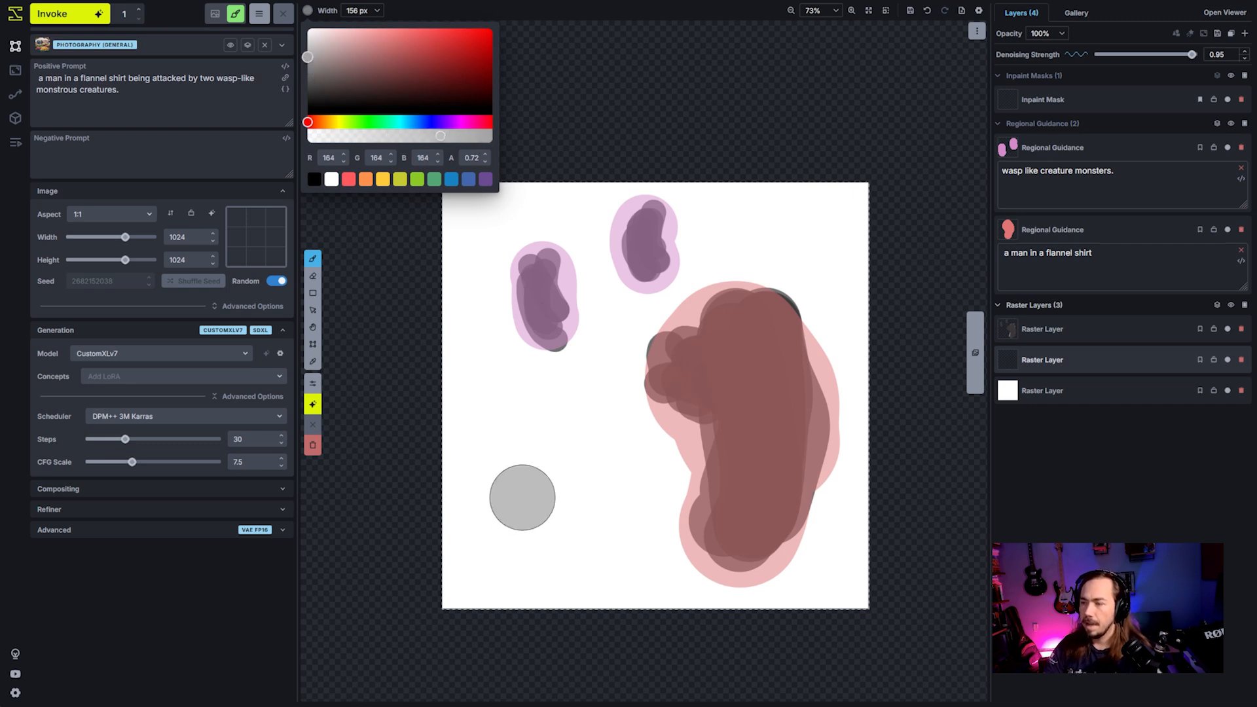
{"action": "scroll", "coordinate": [525, 502], "scroll_direction": "down", "scroll_amount": 11}
{"action": "scroll", "coordinate": [529, 512], "scroll_direction": "down", "scroll_amount": 8}
{"action": "mouse_move", "coordinate": [505, 542]}
{"action": "left_mouse_down"}
{"action": "mouse_move", "coordinate": [691, 189]}
{"action": "mouse_move", "coordinate": [848, 396]}
{"action": "mouse_move", "coordinate": [679, 640]}
{"action": "mouse_move", "coordinate": [622, 319]}
{"action": "mouse_move", "coordinate": [783, 554]}
{"action": "mouse_move", "coordinate": [484, 579]}
{"action": "mouse_move", "coordinate": [671, 601]}
{"action": "mouse_move", "coordinate": [859, 550]}
{"action": "mouse_move", "coordinate": [729, 589]}
{"action": "mouse_move", "coordinate": [488, 553]}
{"action": "mouse_move", "coordinate": [720, 570]}
{"action": "mouse_move", "coordinate": [861, 510]}
{"action": "mouse_move", "coordinate": [765, 573]}
{"action": "mouse_move", "coordinate": [603, 598]}
{"action": "mouse_move", "coordinate": [695, 513]}
{"action": "mouse_move", "coordinate": [737, 528]}
{"action": "mouse_move", "coordinate": [828, 485]}
{"action": "mouse_move", "coordinate": [893, 651]}
{"action": "left_mouse_up"}
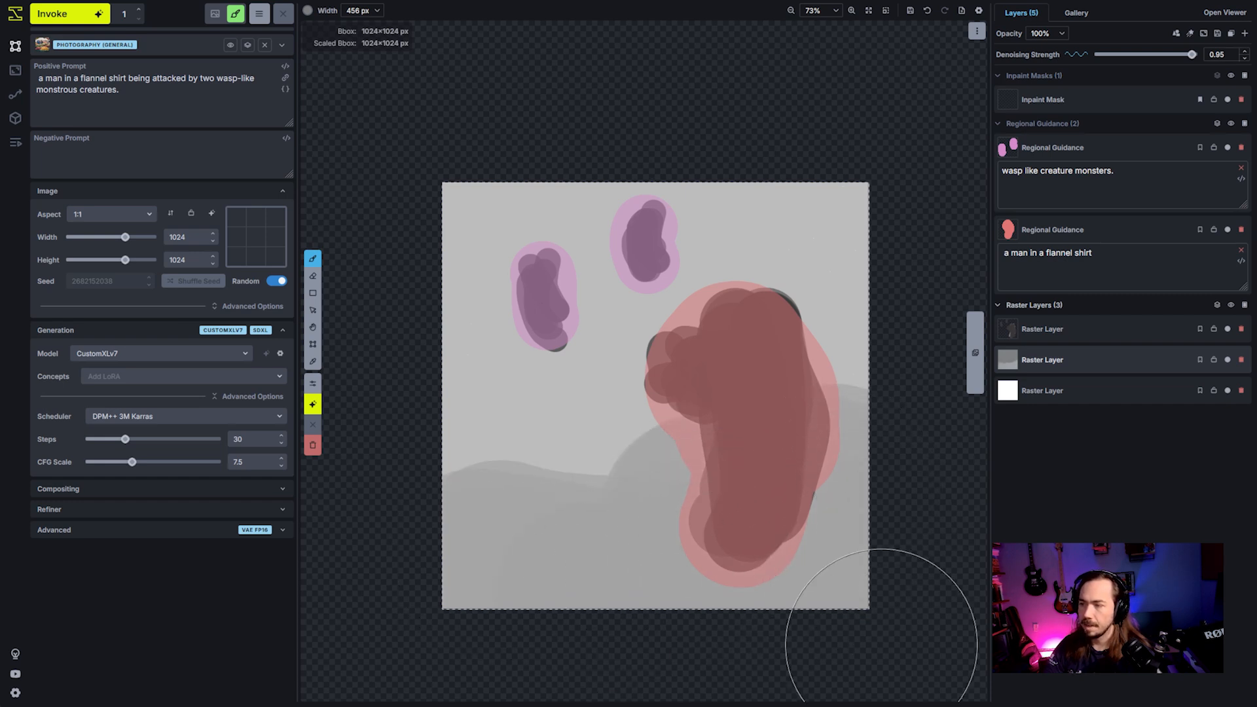
- Choose a darker gray and paint nearer sloping hills across the lower part of the background layer
{"action": "left_click", "coordinate": [307, 11]}
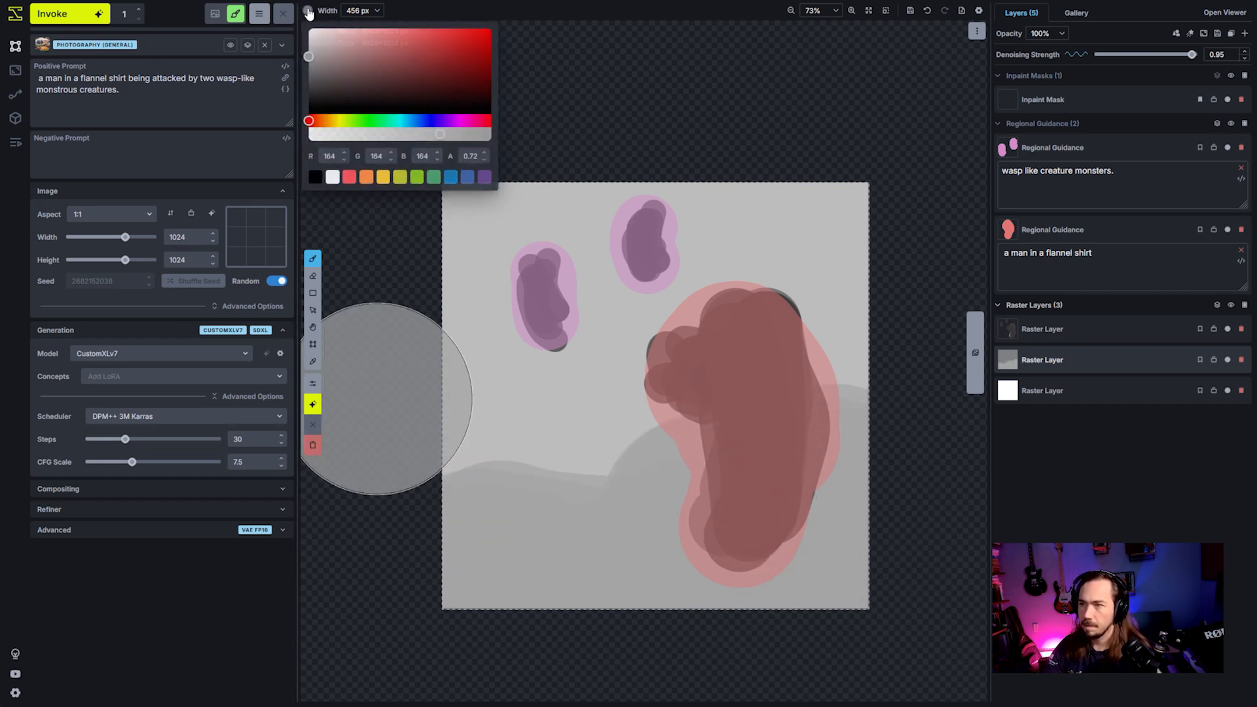
{"action": "left_click_drag", "start_coordinate": [328, 92], "coordinate": [307, 80]}
{"action": "mouse_move", "coordinate": [481, 647]}
{"action": "left_mouse_down"}
{"action": "mouse_move", "coordinate": [820, 656]}
{"action": "mouse_move", "coordinate": [786, 611]}
{"action": "mouse_move", "coordinate": [632, 640]}
{"action": "mouse_move", "coordinate": [760, 545]}
{"action": "mouse_move", "coordinate": [505, 645]}
{"action": "mouse_move", "coordinate": [632, 660]}
{"action": "left_mouse_up"}
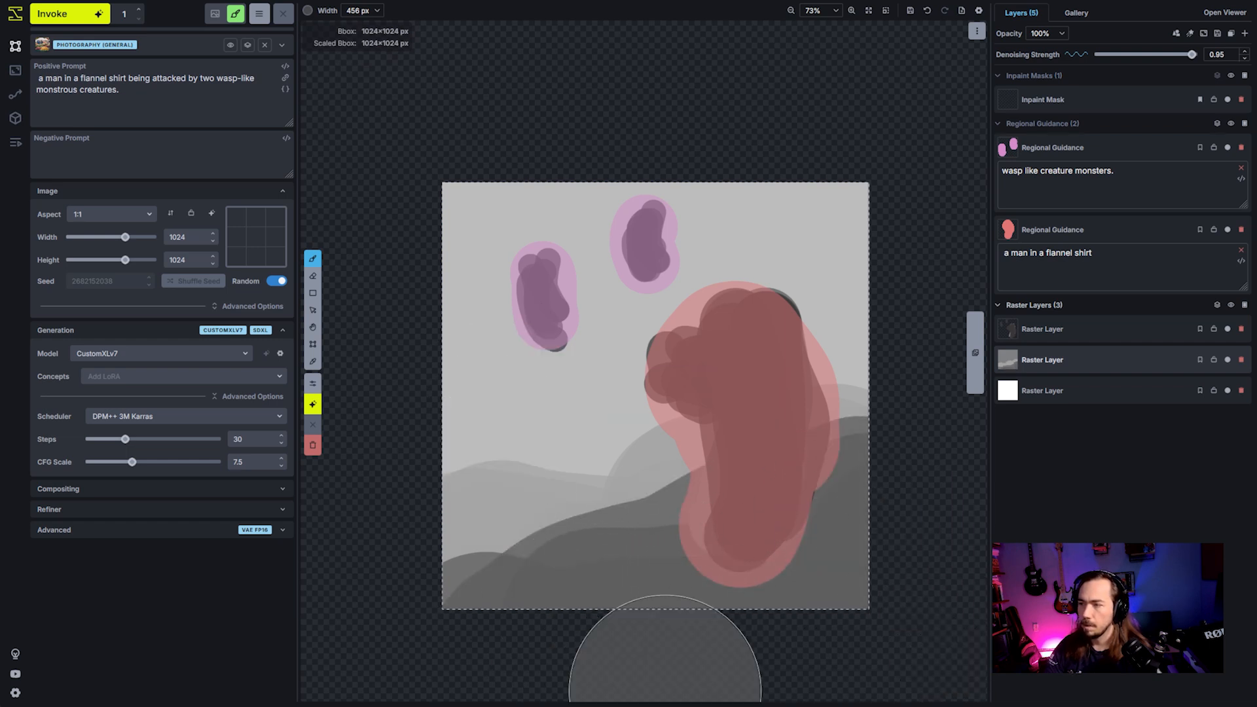
- Generate an image with the painted backdrop, compare it with the underlying shapes, and discard it
{"action": "left_click", "coordinate": [82, 15]}
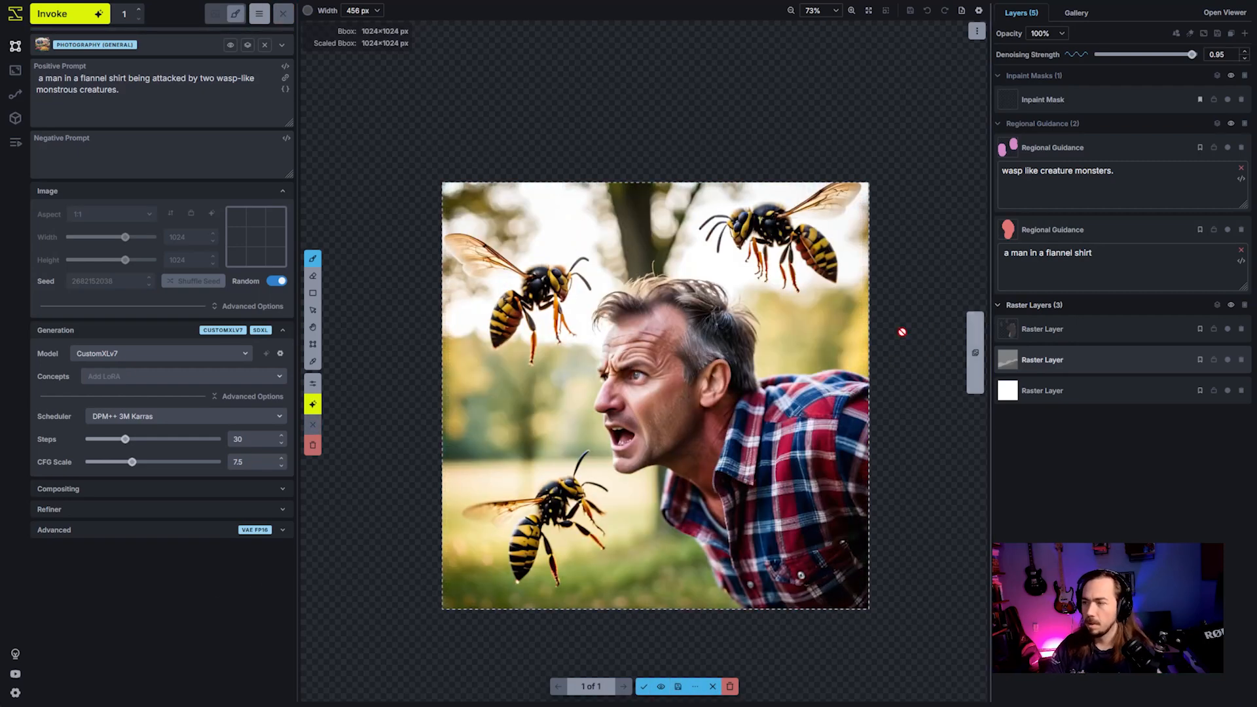
{"action": "left_click", "coordinate": [661, 687]}
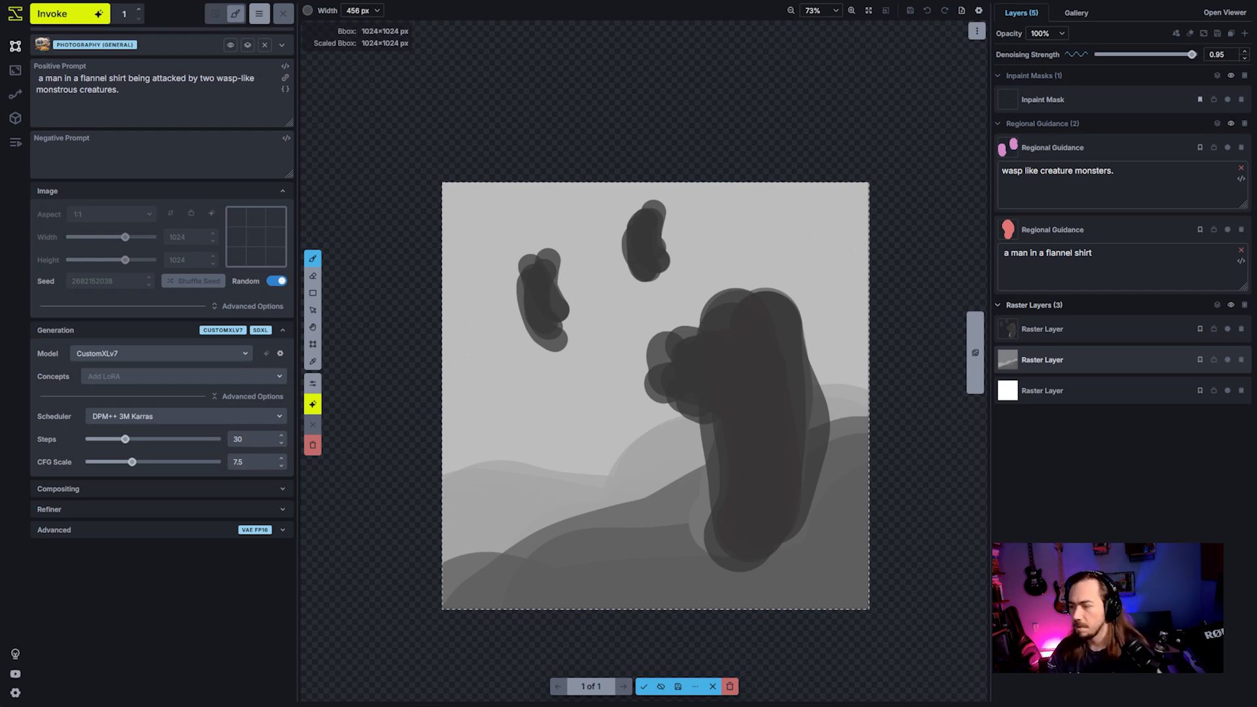
{"action": "left_click", "coordinate": [661, 688]}
{"action": "left_click", "coordinate": [662, 687]}
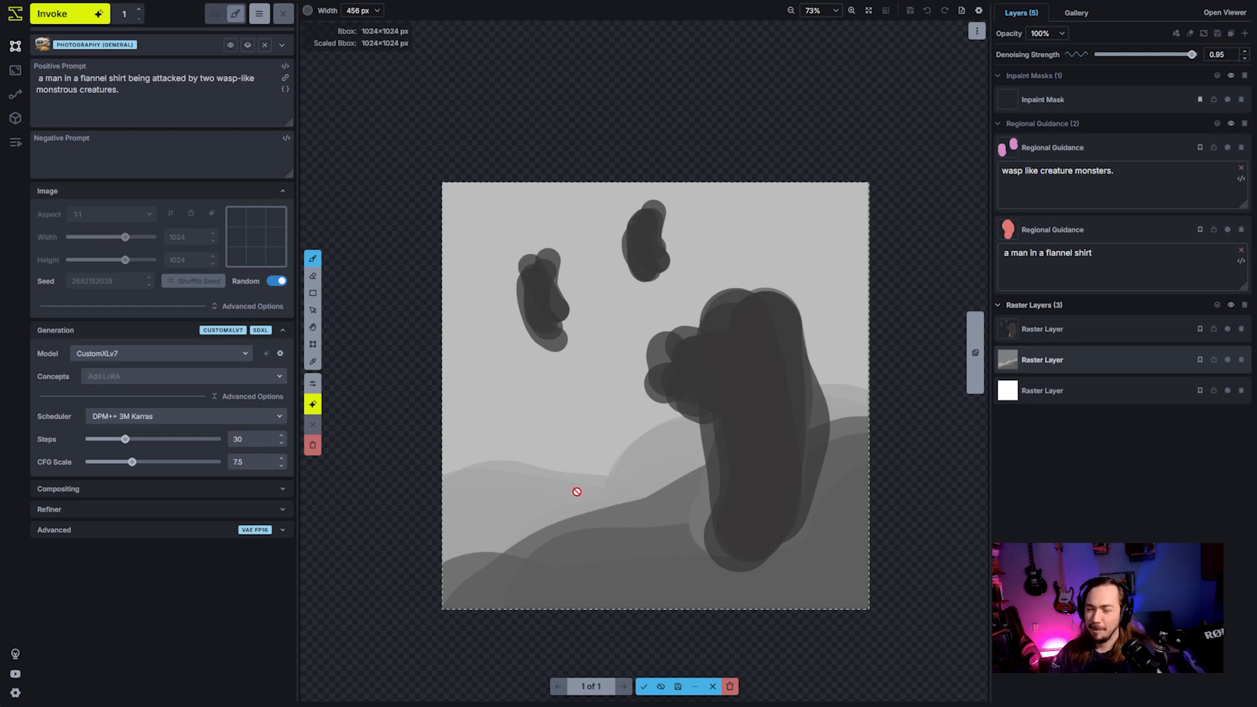
{"action": "left_click", "coordinate": [663, 687]}
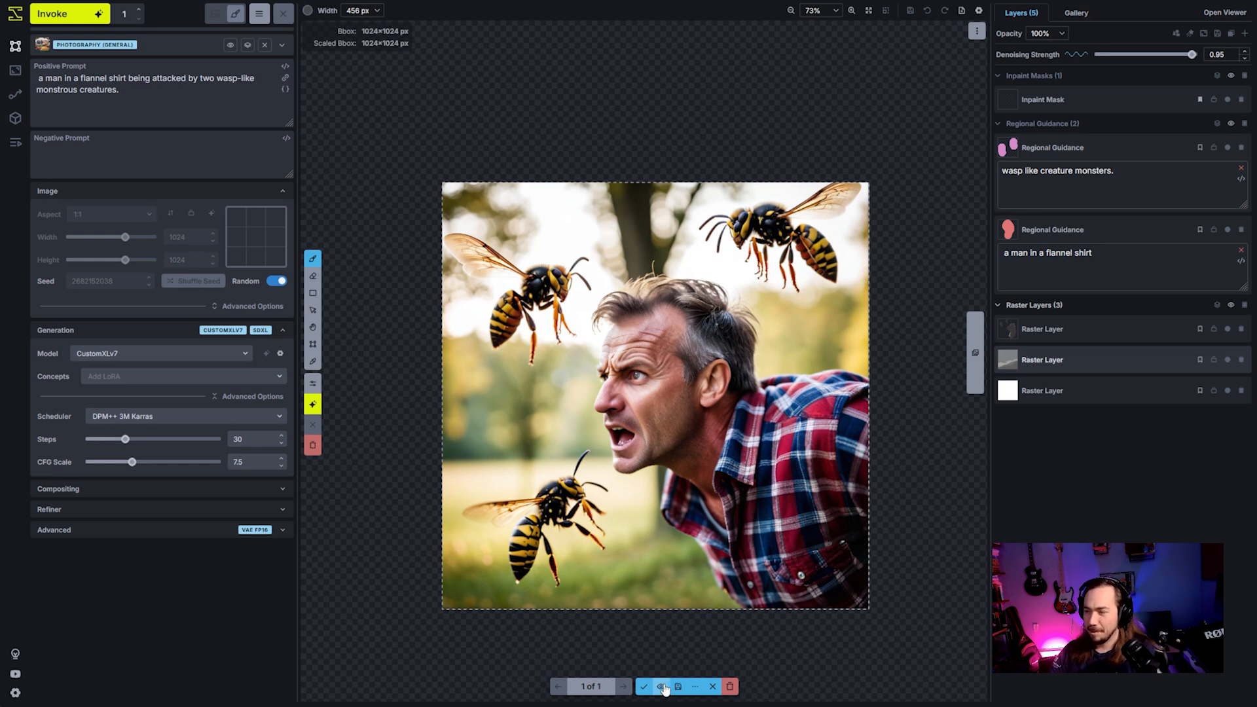
{"action": "left_click", "coordinate": [712, 687]}
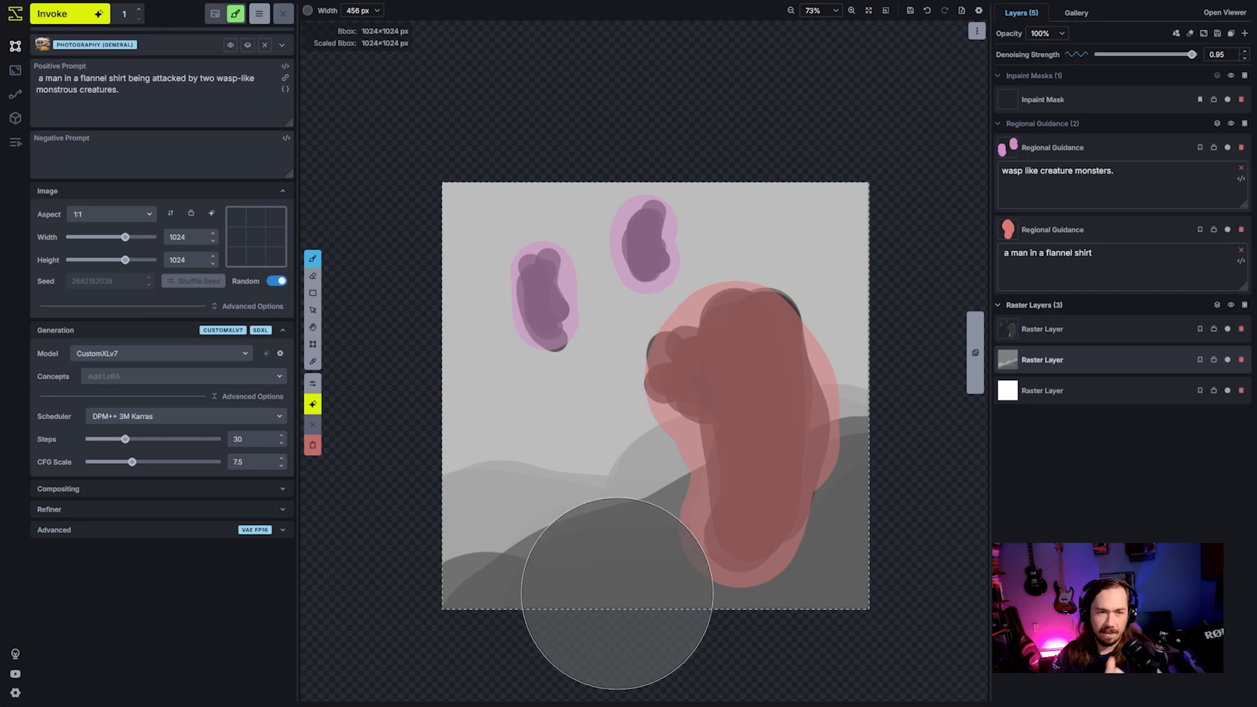
- Set the brush to dark gray RGB 36 and paint a foreground mound around the man's base on the top raster layer at 336 px
{"action": "left_click", "coordinate": [308, 12]}
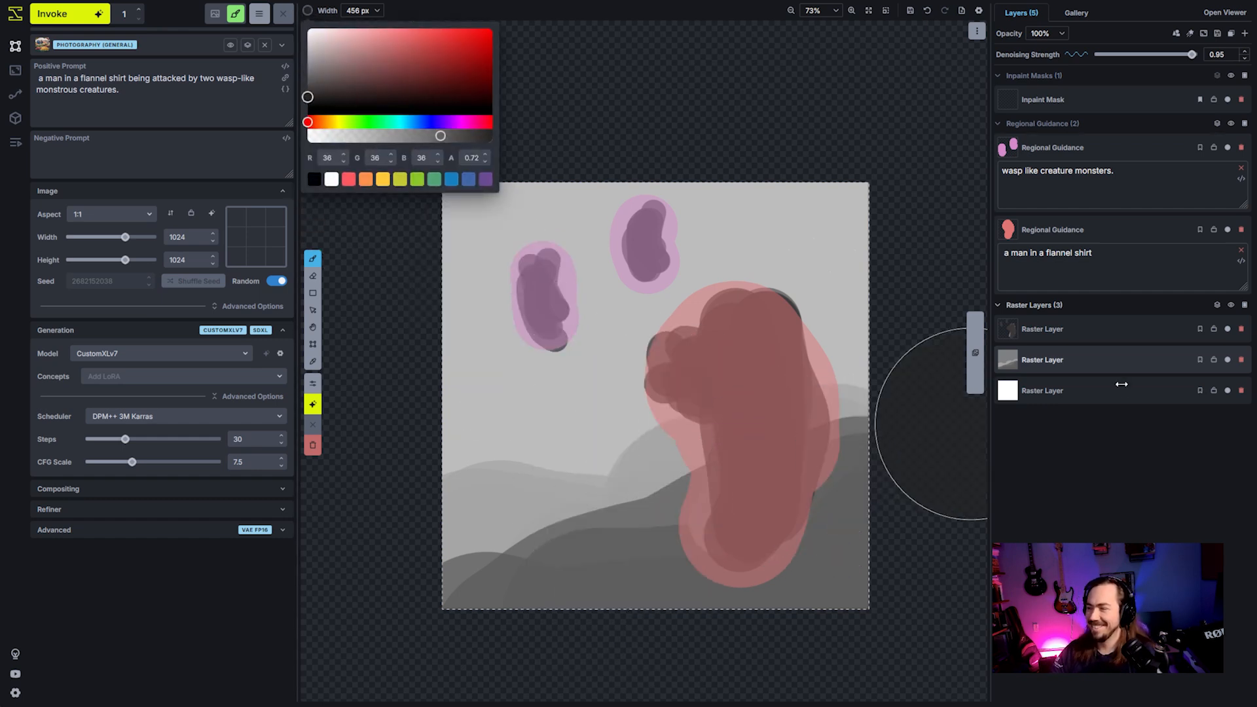
{"action": "left_click", "coordinate": [1099, 331]}
{"action": "scroll", "coordinate": [780, 571], "scroll_direction": "up", "scroll_amount": 7}
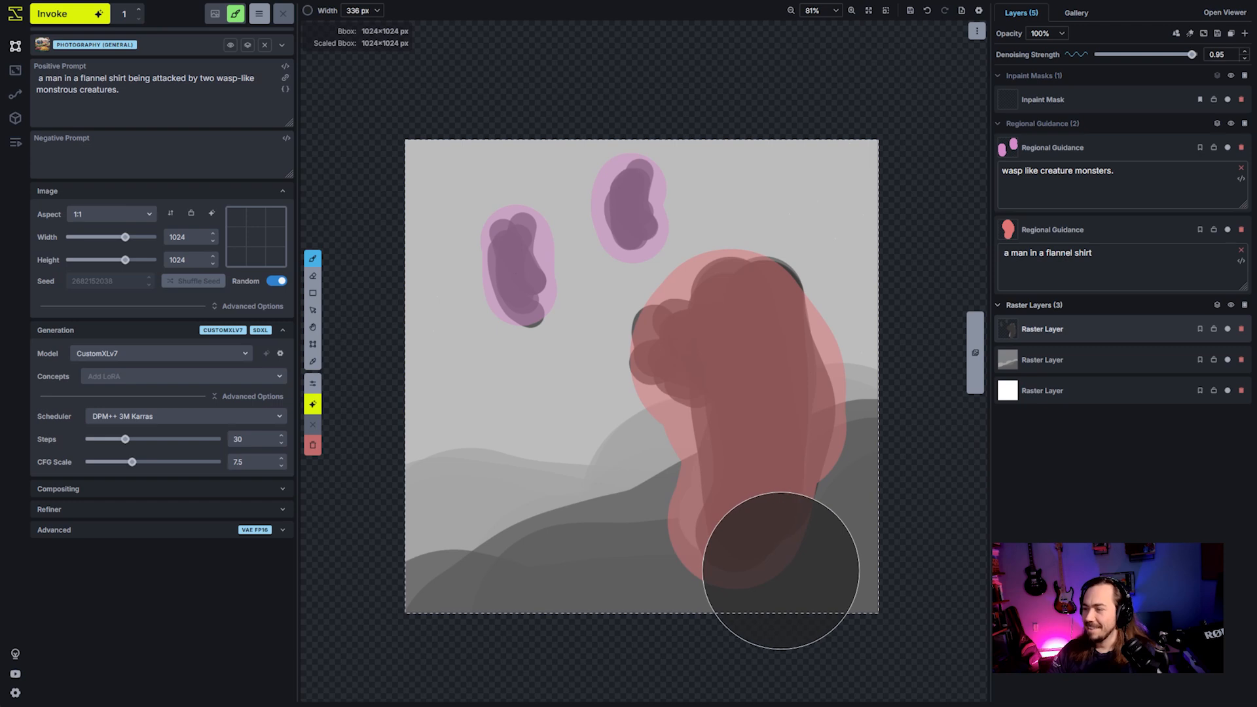
{"action": "mouse_move", "coordinate": [780, 571]}
{"action": "left_mouse_down"}
{"action": "mouse_move", "coordinate": [777, 497]}
{"action": "mouse_move", "coordinate": [790, 557]}
{"action": "mouse_move", "coordinate": [822, 551]}
{"action": "left_mouse_up"}
{"action": "left_click_drag", "start_coordinate": [661, 603], "coordinate": [742, 548]}
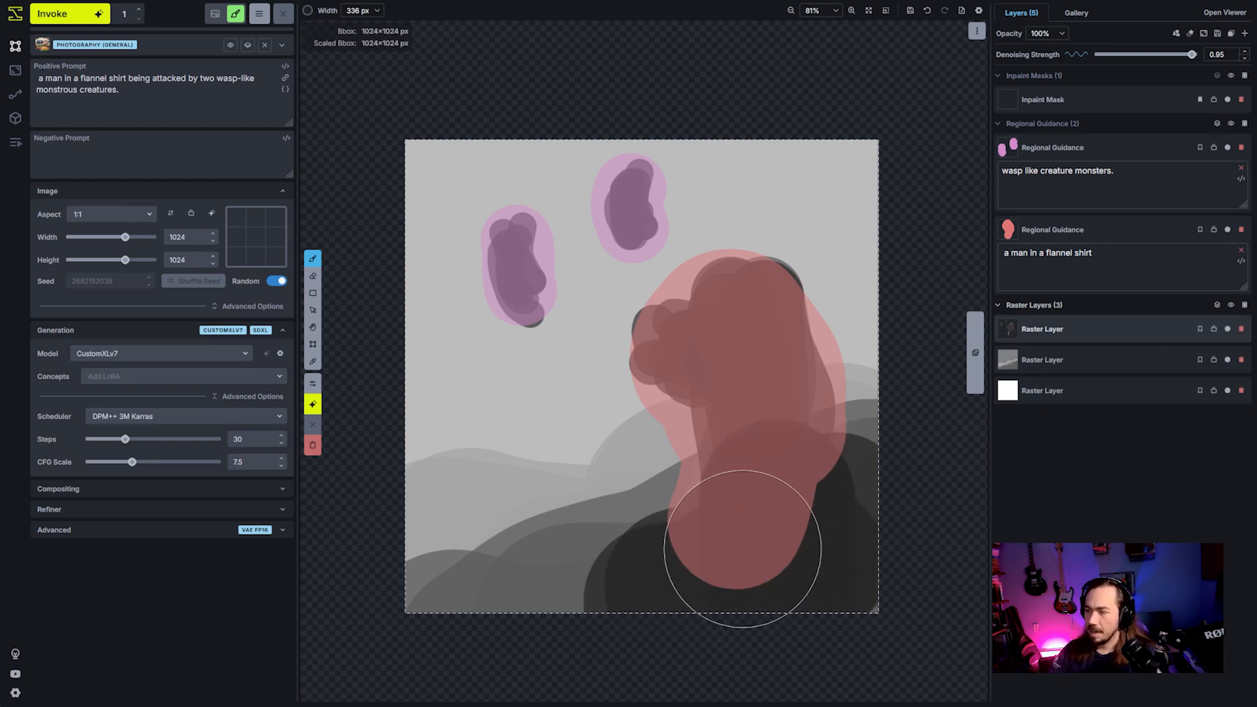
- Darken the man's shape with a 216 px brush and extend both wasp blobs with a 62 px brush
{"action": "scroll", "coordinate": [755, 551], "scroll_direction": "up", "scroll_amount": 6}
{"action": "mouse_move", "coordinate": [755, 489]}
{"action": "left_mouse_down"}
{"action": "mouse_move", "coordinate": [766, 395]}
{"action": "mouse_move", "coordinate": [740, 330]}
{"action": "mouse_move", "coordinate": [728, 355]}
{"action": "mouse_move", "coordinate": [687, 359]}
{"action": "mouse_move", "coordinate": [743, 332]}
{"action": "left_mouse_up"}
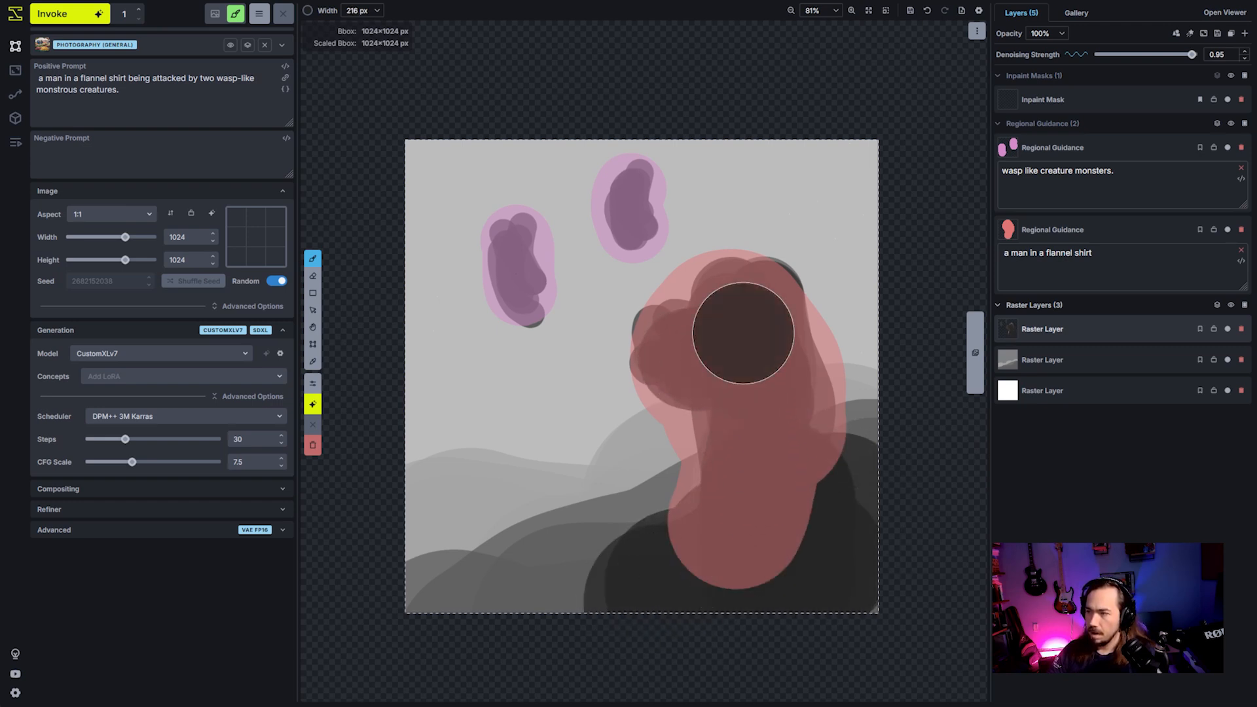
{"action": "scroll", "coordinate": [614, 222], "scroll_direction": "up", "scroll_amount": 8}
{"action": "mouse_move", "coordinate": [645, 173]}
{"action": "left_mouse_down"}
{"action": "mouse_move", "coordinate": [622, 249]}
{"action": "mouse_move", "coordinate": [601, 247]}
{"action": "left_mouse_up"}
{"action": "mouse_move", "coordinate": [521, 286]}
{"action": "left_mouse_down"}
{"action": "mouse_move", "coordinate": [505, 240]}
{"action": "mouse_move", "coordinate": [520, 324]}
{"action": "mouse_move", "coordinate": [507, 255]}
{"action": "mouse_move", "coordinate": [520, 291]}
{"action": "left_mouse_up"}
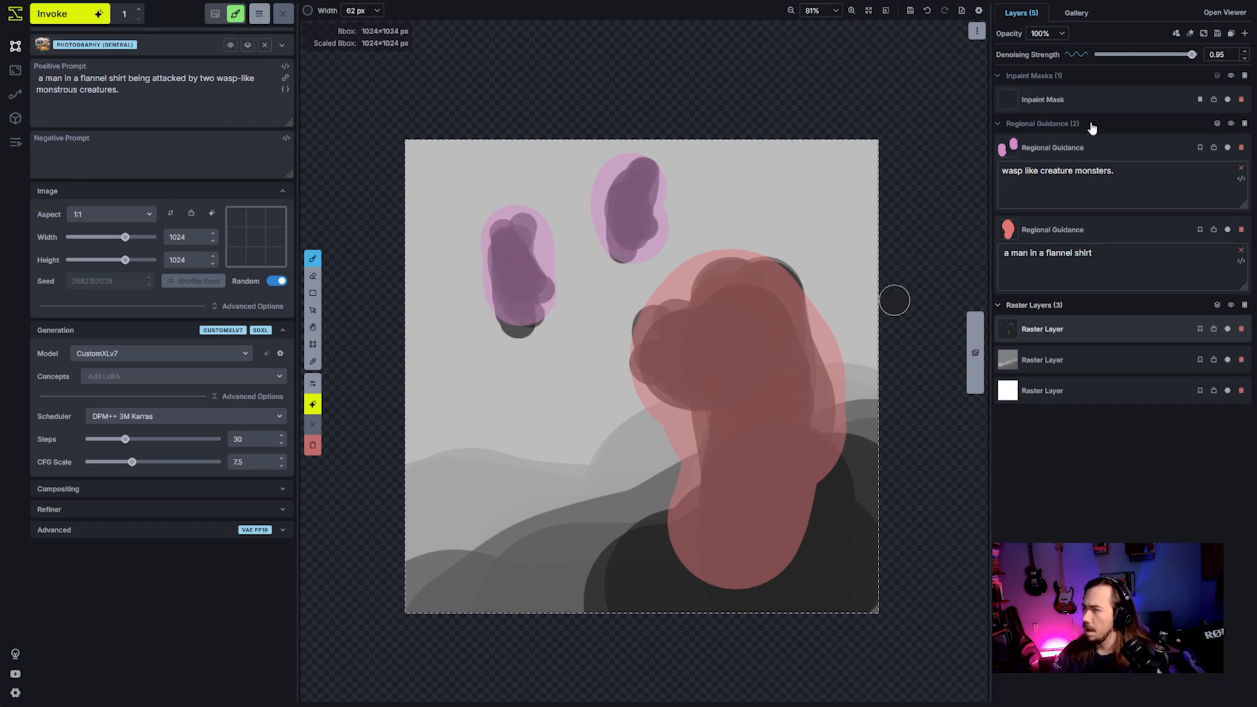
- Choose a light gray brush color and paint soft clouds across the sky around the man and wasp shapes
{"action": "left_click", "coordinate": [307, 10]}
{"action": "mouse_move", "coordinate": [321, 48]}
{"action": "left_mouse_down"}
{"action": "mouse_move", "coordinate": [312, 66]}
{"action": "mouse_move", "coordinate": [373, 109]}
{"action": "mouse_move", "coordinate": [310, 39]}
{"action": "left_mouse_up"}
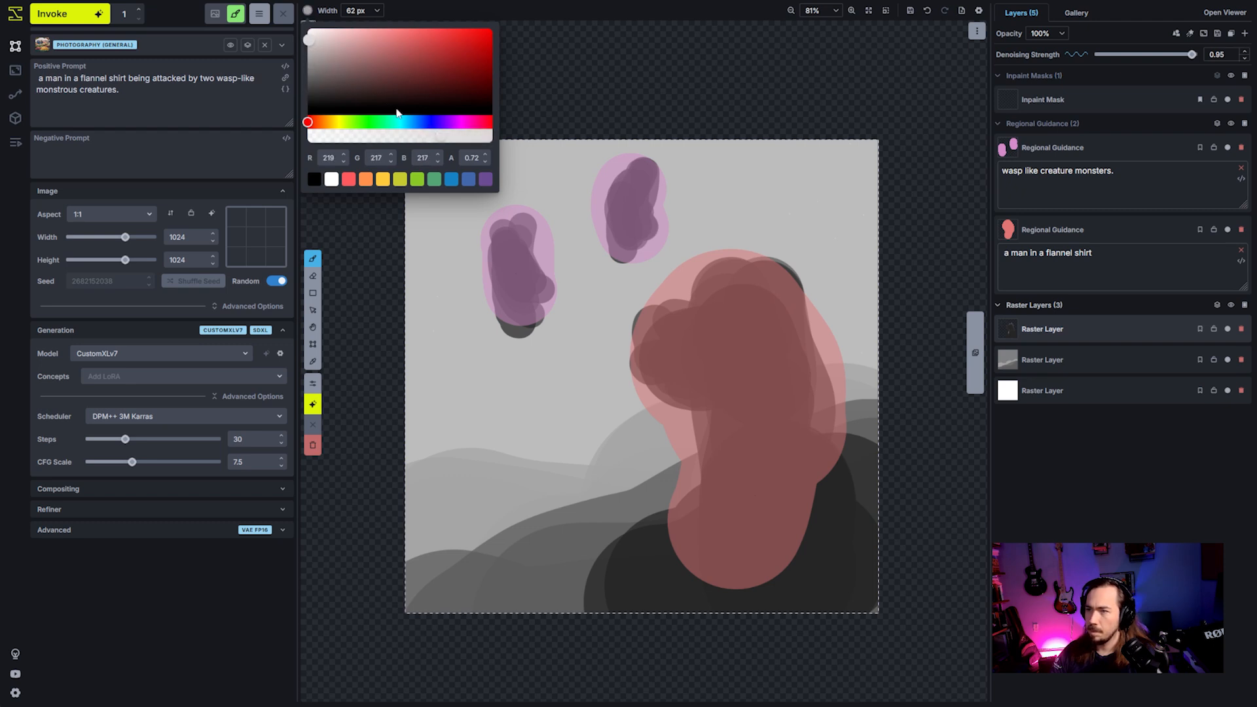
{"action": "left_click", "coordinate": [417, 135]}
{"action": "scroll", "coordinate": [525, 406], "scroll_direction": "down", "scroll_amount": 10}
{"action": "mouse_move", "coordinate": [414, 418]}
{"action": "left_mouse_down"}
{"action": "mouse_move", "coordinate": [566, 374]}
{"action": "mouse_move", "coordinate": [490, 376]}
{"action": "mouse_move", "coordinate": [430, 311]}
{"action": "mouse_move", "coordinate": [436, 225]}
{"action": "mouse_move", "coordinate": [572, 282]}
{"action": "mouse_move", "coordinate": [582, 313]}
{"action": "mouse_move", "coordinate": [548, 189]}
{"action": "mouse_move", "coordinate": [475, 181]}
{"action": "mouse_move", "coordinate": [628, 326]}
{"action": "mouse_move", "coordinate": [626, 302]}
{"action": "mouse_move", "coordinate": [675, 269]}
{"action": "mouse_move", "coordinate": [715, 191]}
{"action": "mouse_move", "coordinate": [706, 162]}
{"action": "mouse_move", "coordinate": [687, 259]}
{"action": "mouse_move", "coordinate": [693, 140]}
{"action": "mouse_move", "coordinate": [748, 228]}
{"action": "mouse_move", "coordinate": [829, 212]}
{"action": "mouse_move", "coordinate": [737, 170]}
{"action": "mouse_move", "coordinate": [854, 181]}
{"action": "mouse_move", "coordinate": [862, 250]}
{"action": "mouse_move", "coordinate": [809, 277]}
{"action": "mouse_move", "coordinate": [836, 297]}
{"action": "mouse_move", "coordinate": [872, 373]}
{"action": "mouse_move", "coordinate": [850, 347]}
{"action": "left_mouse_up"}
{"action": "scroll", "coordinate": [573, 313], "scroll_direction": "up", "scroll_amount": 4}
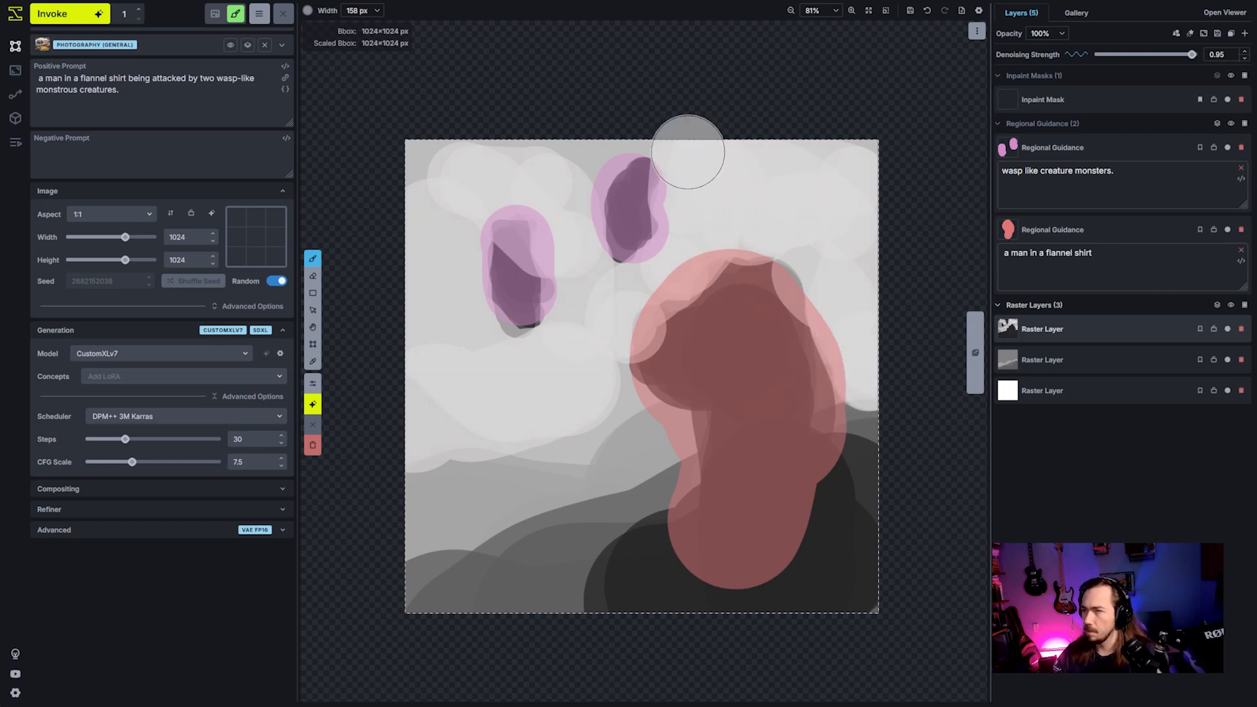
- Generate an image from the painting with added clouds and foreground, and discard the staged result
{"action": "left_click", "coordinate": [96, 23]}
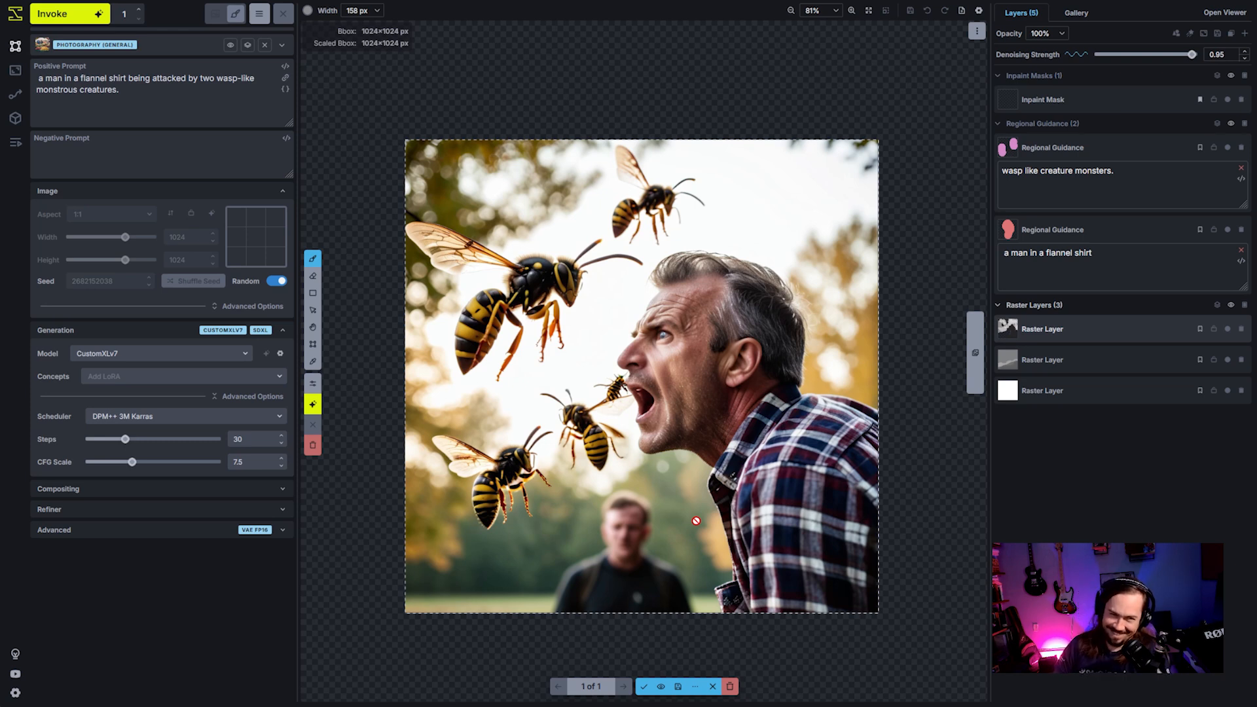
{"action": "left_click", "coordinate": [731, 686]}
- Enable Auto Negative on the wasp regional guidance layer and generate another image
{"action": "right_click", "coordinate": [1125, 163]}
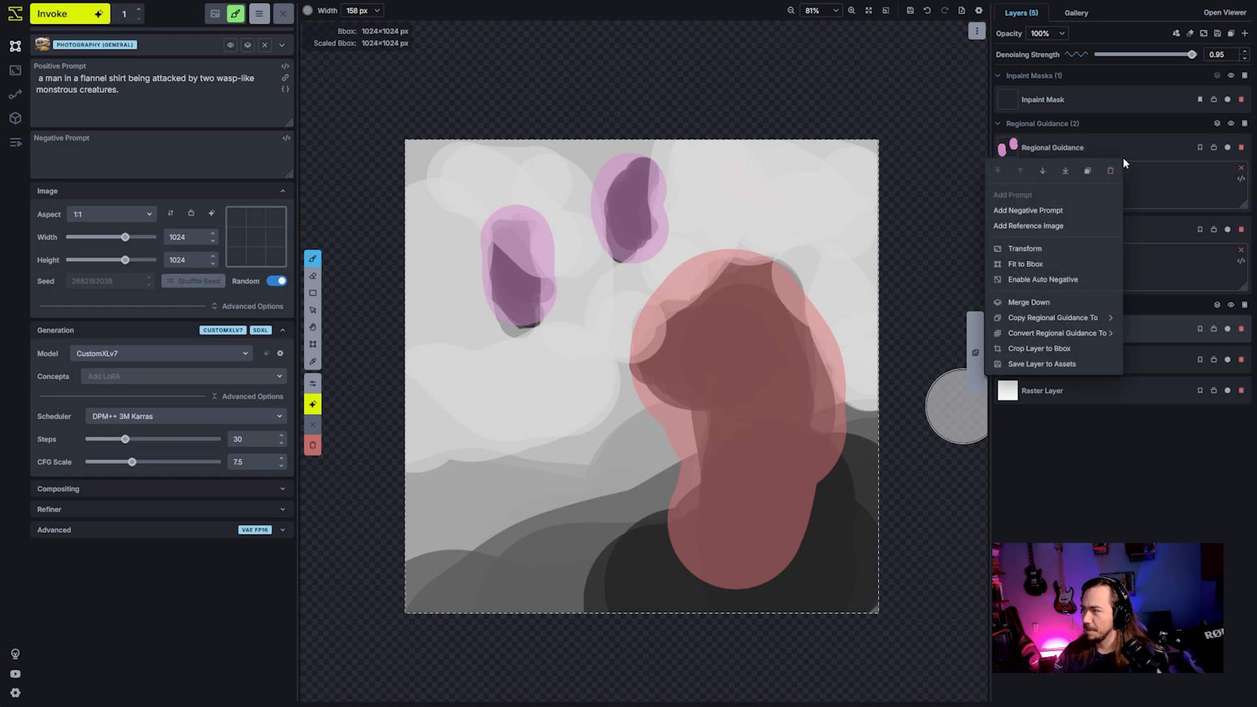
{"action": "left_click", "coordinate": [1065, 280]}
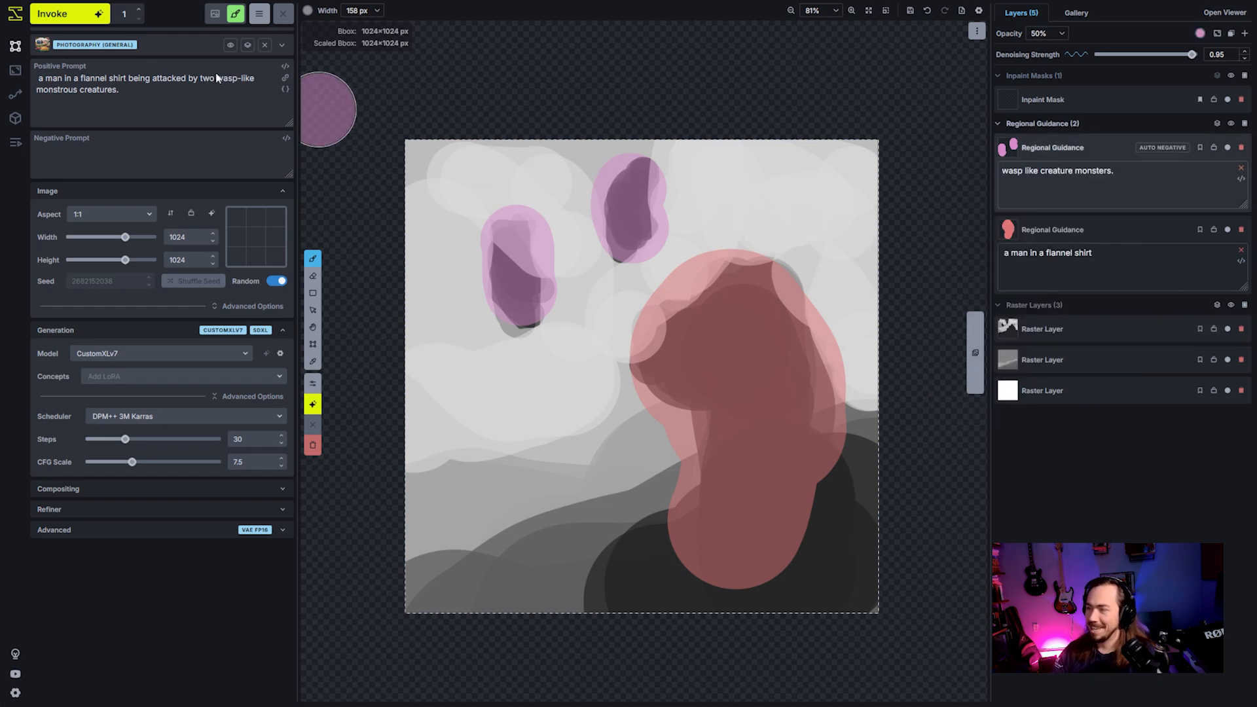
{"action": "left_click", "coordinate": [73, 18]}
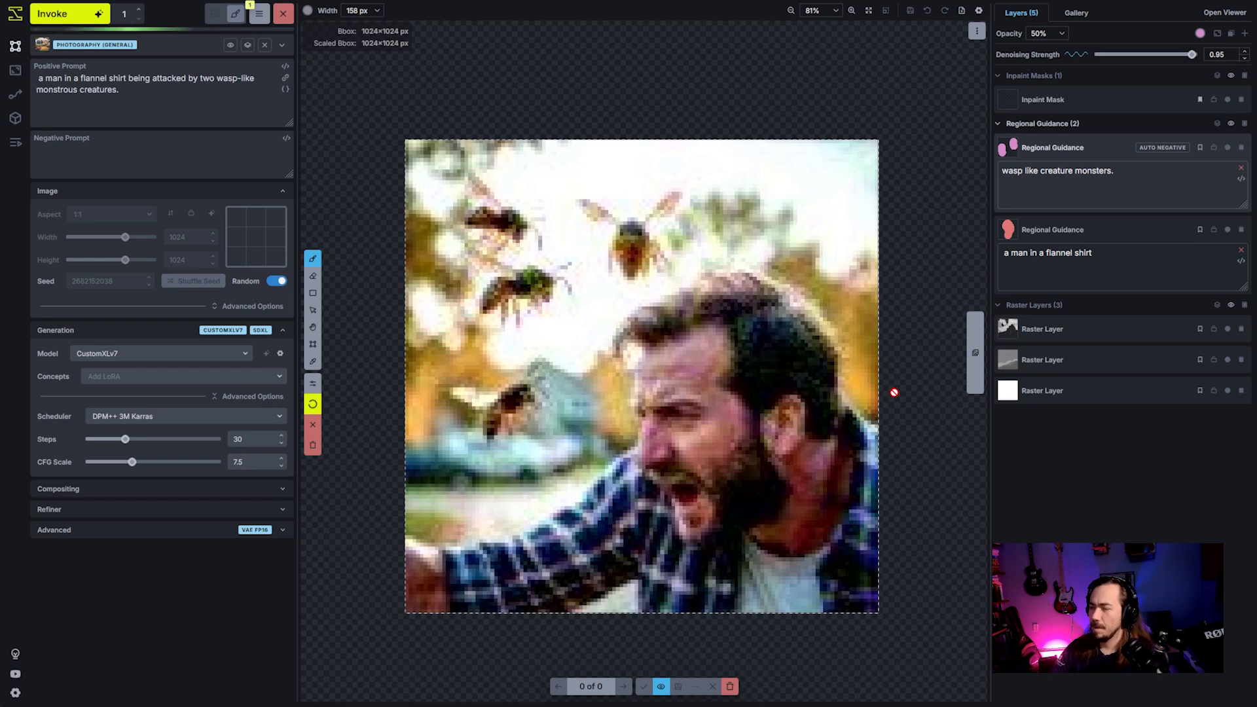
- Examine the image generated with Auto Negative and discard the staged result
{"action": "scroll", "coordinate": [853, 404], "scroll_direction": "down", "scroll_amount": 3}
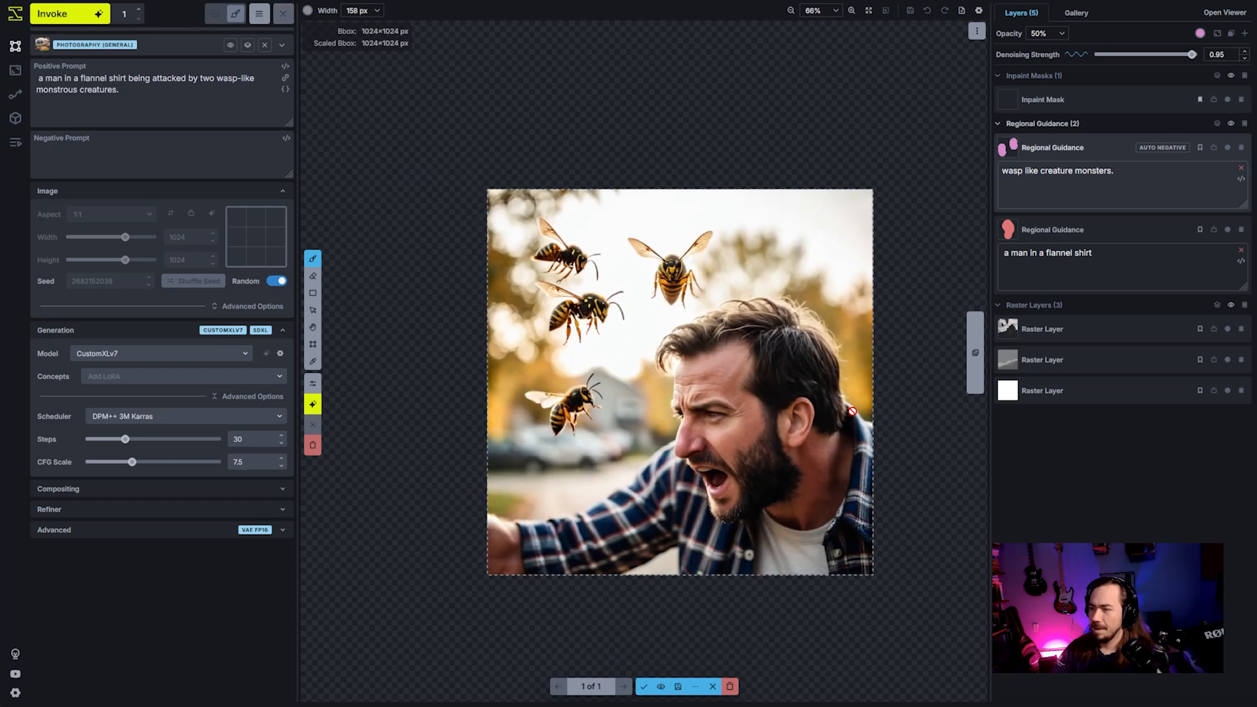
{"action": "scroll", "coordinate": [852, 432], "scroll_direction": "up", "scroll_amount": 2}
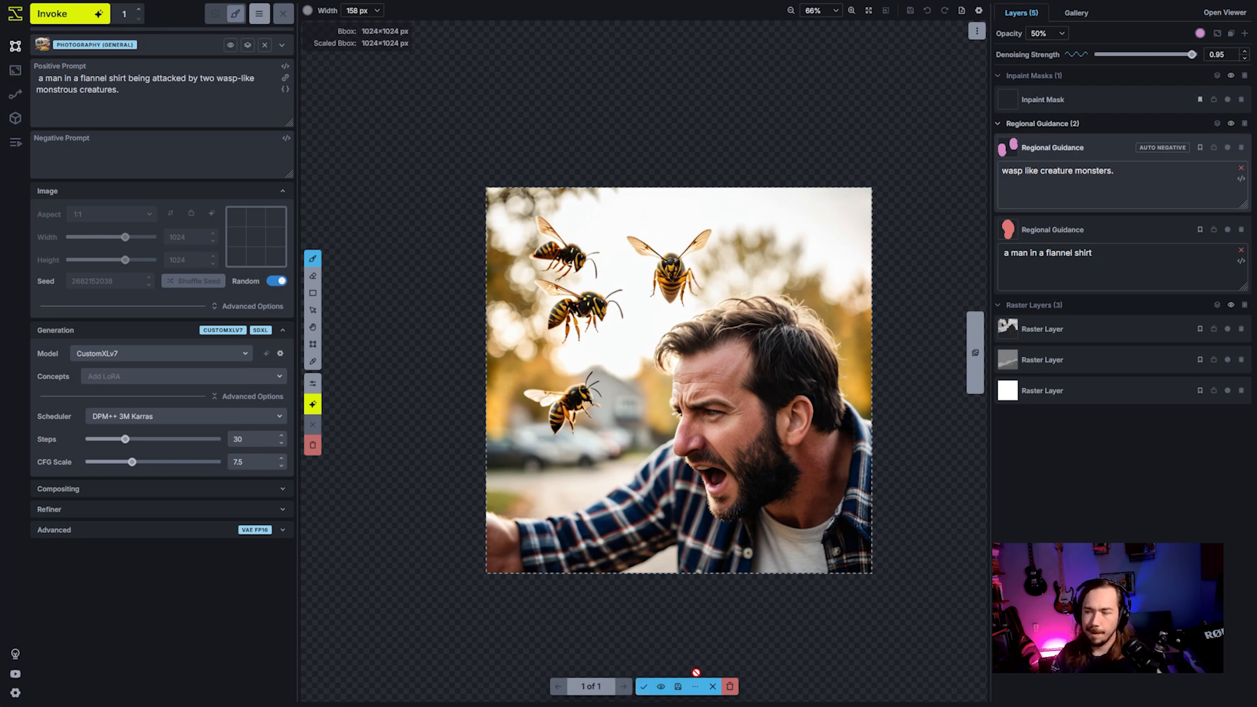
{"action": "left_click", "coordinate": [729, 686]}
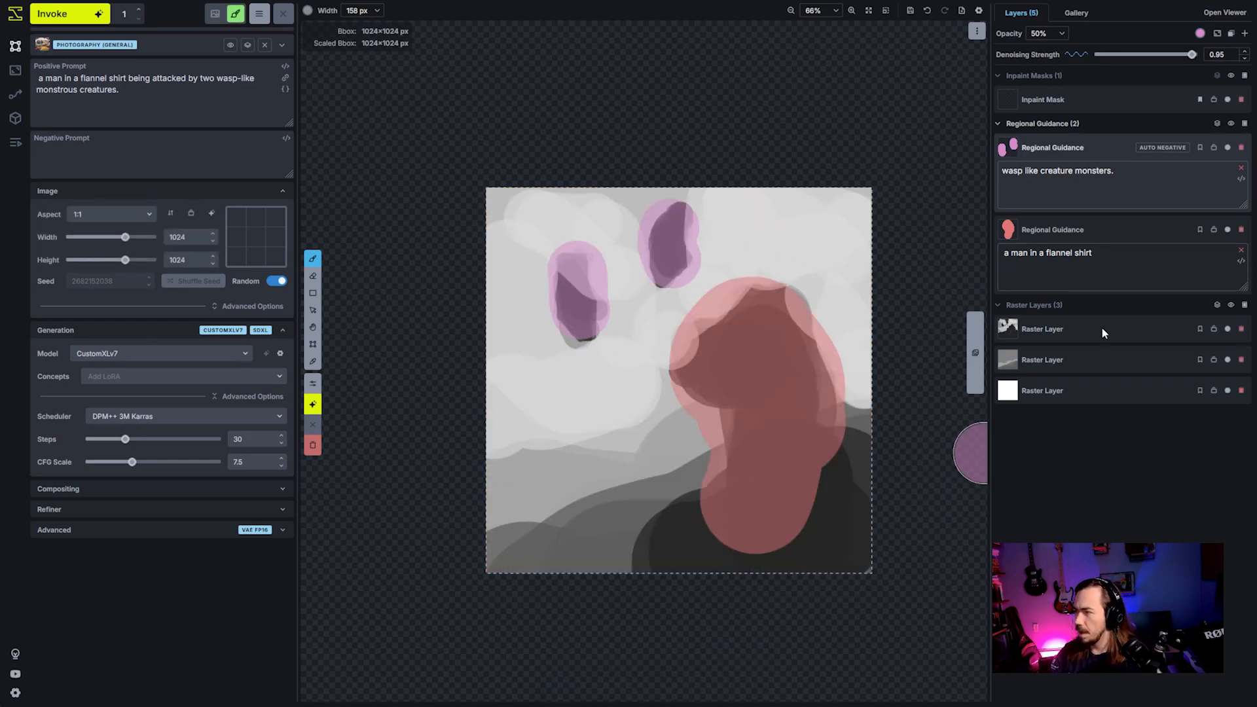
- Sample the light cloud gray and paint over both dark wasp blobs on the top raster layer, enlarging the brush to 318 px
{"action": "left_click", "coordinate": [1077, 334]}
{"action": "left_click", "coordinate": [649, 302], "text": "alt"}
{"action": "scroll", "coordinate": [620, 328], "scroll_direction": "down", "scroll_amount": 8}
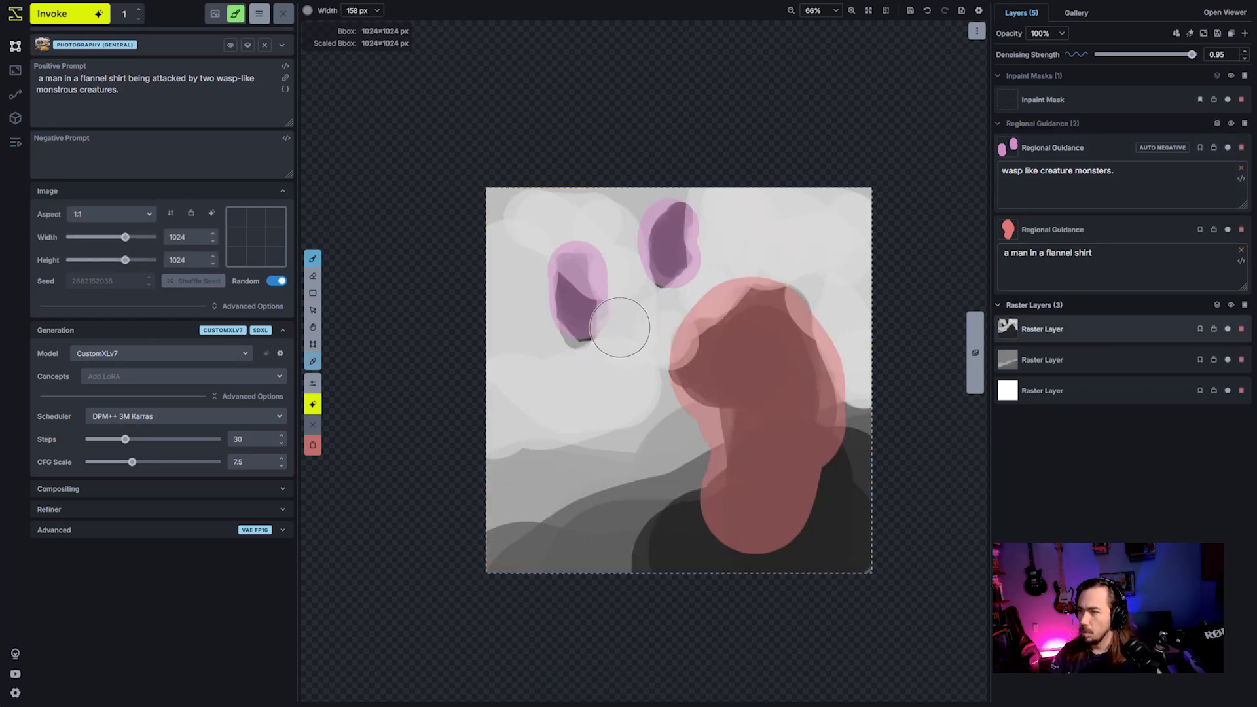
{"action": "mouse_move", "coordinate": [594, 316]}
{"action": "left_mouse_down"}
{"action": "mouse_move", "coordinate": [697, 231]}
{"action": "mouse_move", "coordinate": [615, 261]}
{"action": "mouse_move", "coordinate": [576, 297]}
{"action": "mouse_move", "coordinate": [618, 235]}
{"action": "left_mouse_up"}
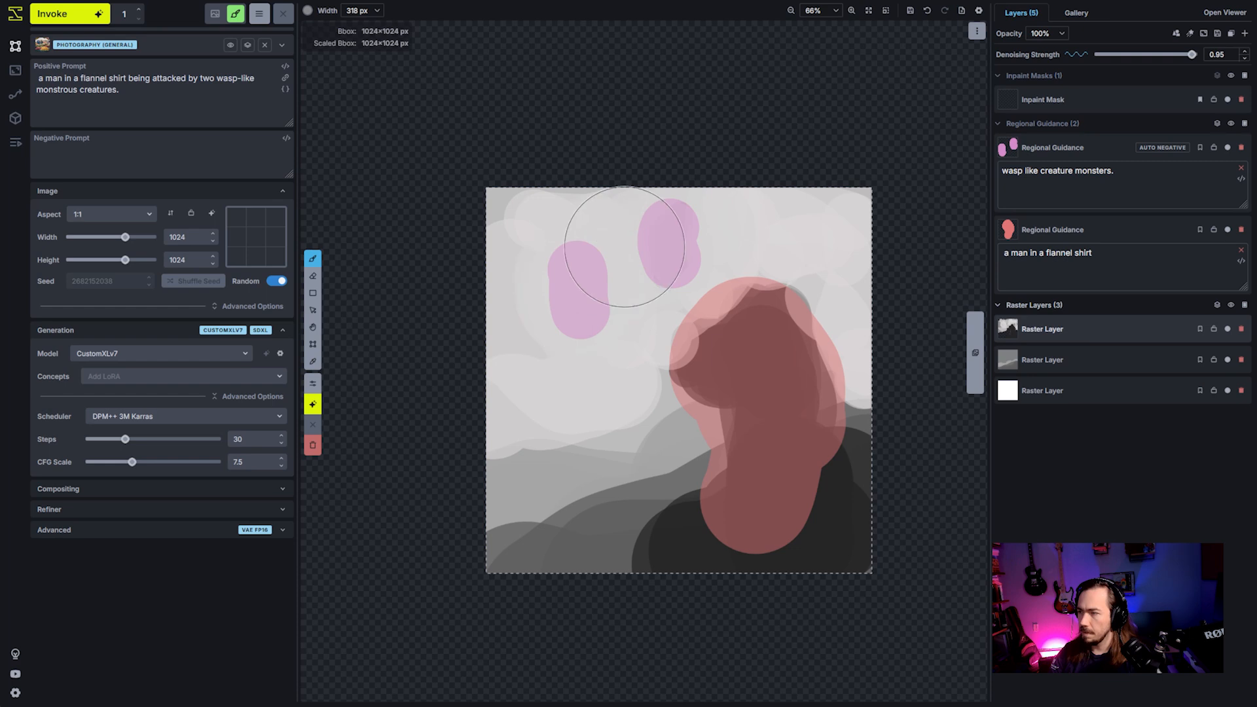
- Delete the wasp regional guidance layer and set the remaining regional guidance prompt to "a tower of glass"
{"action": "left_click", "coordinate": [1241, 149]}
{"action": "key", "text": "ctrl+a"}
{"action": "type", "text": "a"}
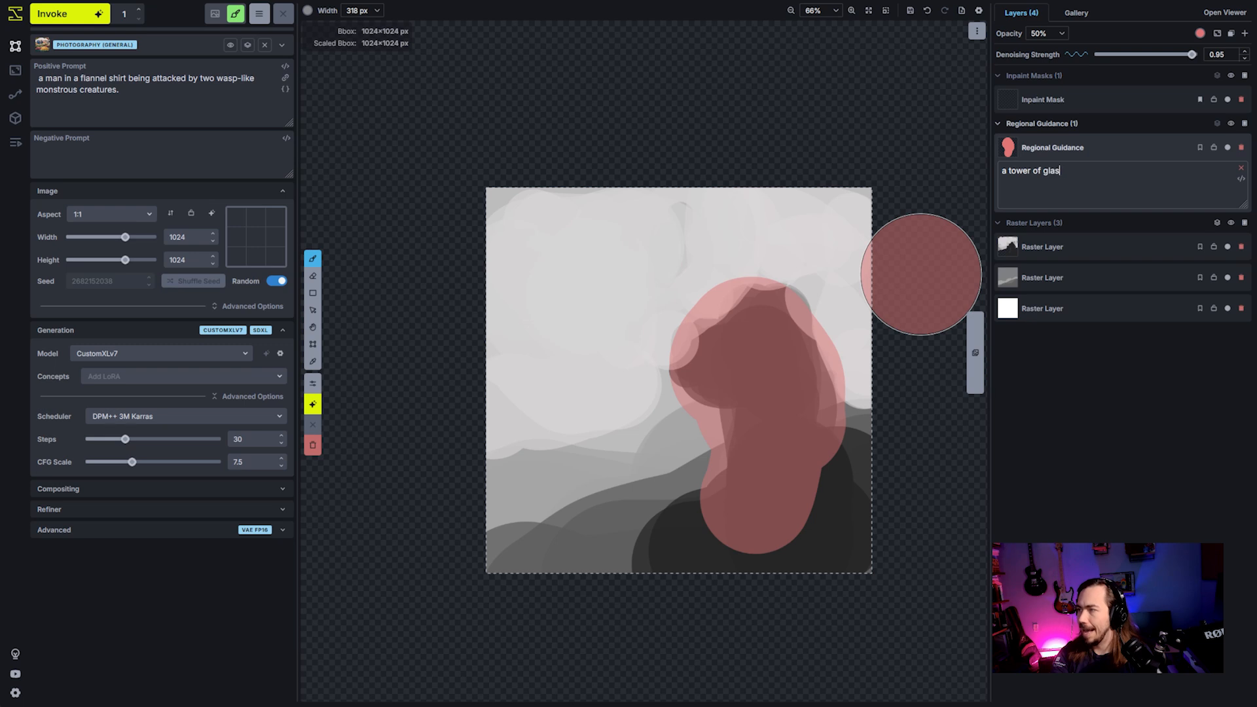
- Replace the positive prompt with "a tower of glass on a cliff looking over the sea." and generate an image
{"action": "left_click", "coordinate": [230, 96]}
{"action": "key", "text": "ctrl+a"}
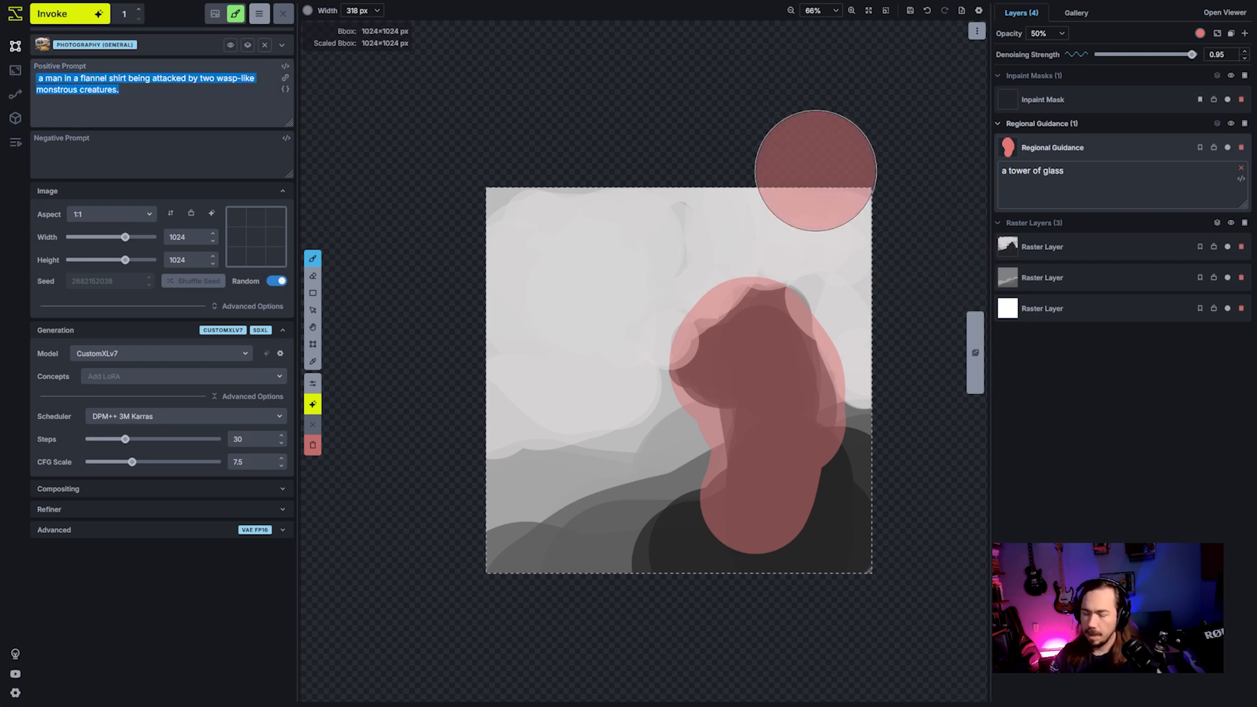
{"action": "type", "text": "a tower of glass on a cliff"}
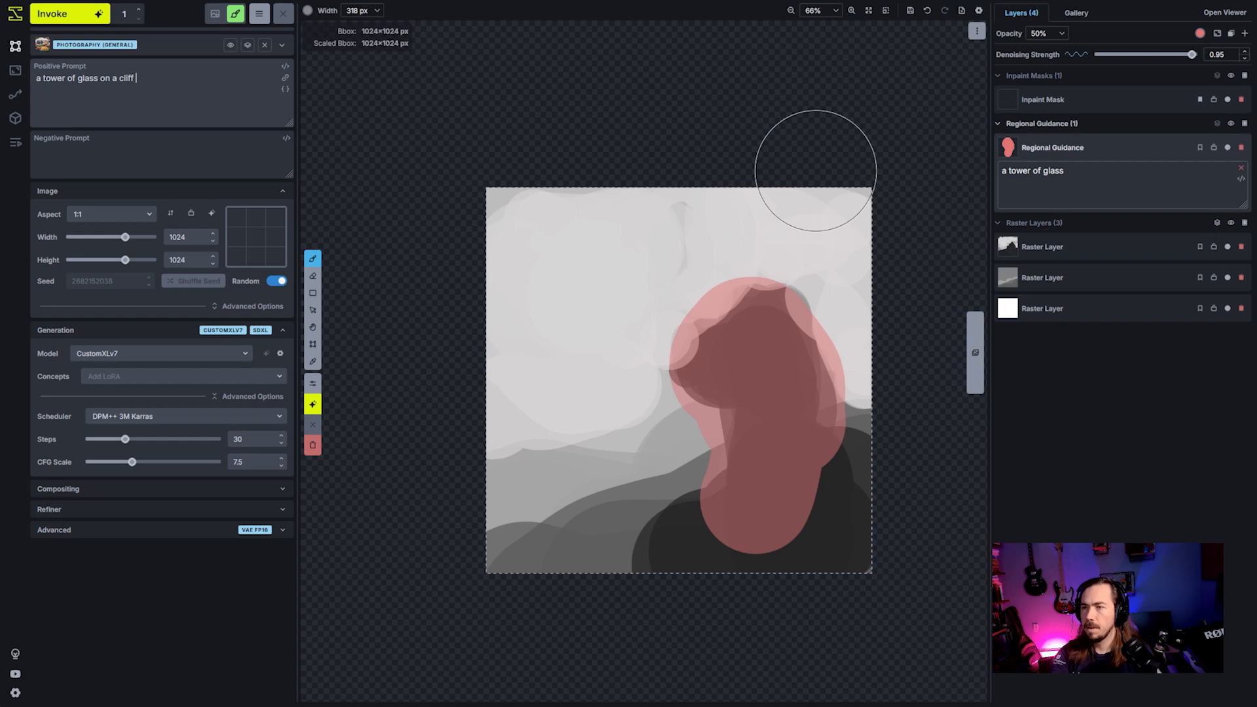
{"action": "type", "text": " looking over the "}
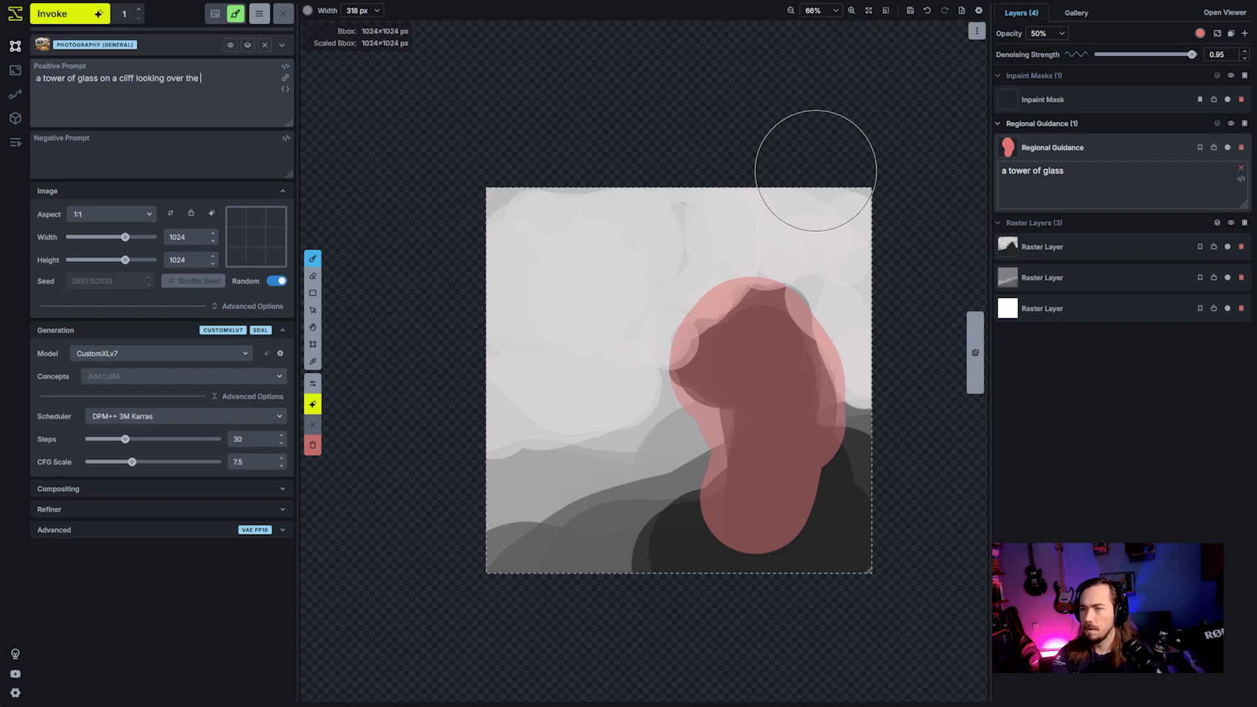
{"action": "type", "text": "sea."}
{"action": "key", "text": "ctrl+Return"}
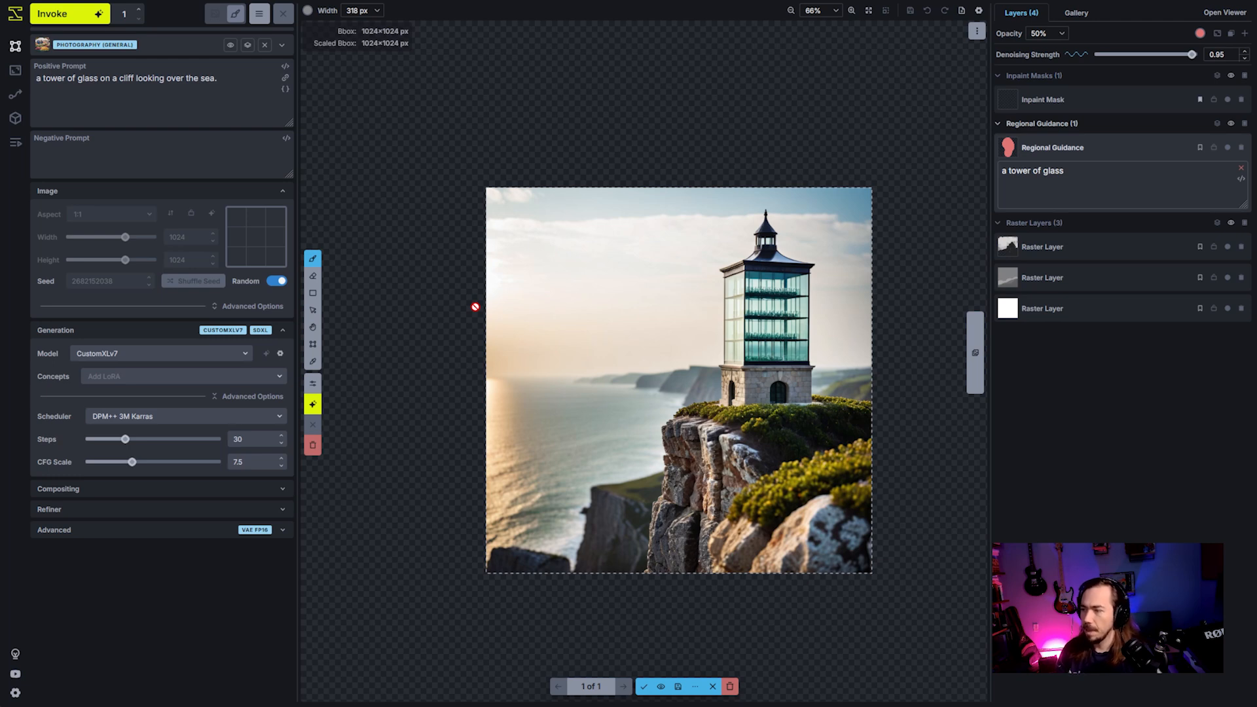
- Inspect the staged glass tower image and accept it onto the canvas
{"action": "scroll", "coordinate": [693, 328], "scroll_direction": "up", "scroll_amount": 2}
{"action": "scroll", "coordinate": [777, 369], "scroll_direction": "down", "scroll_amount": 3}
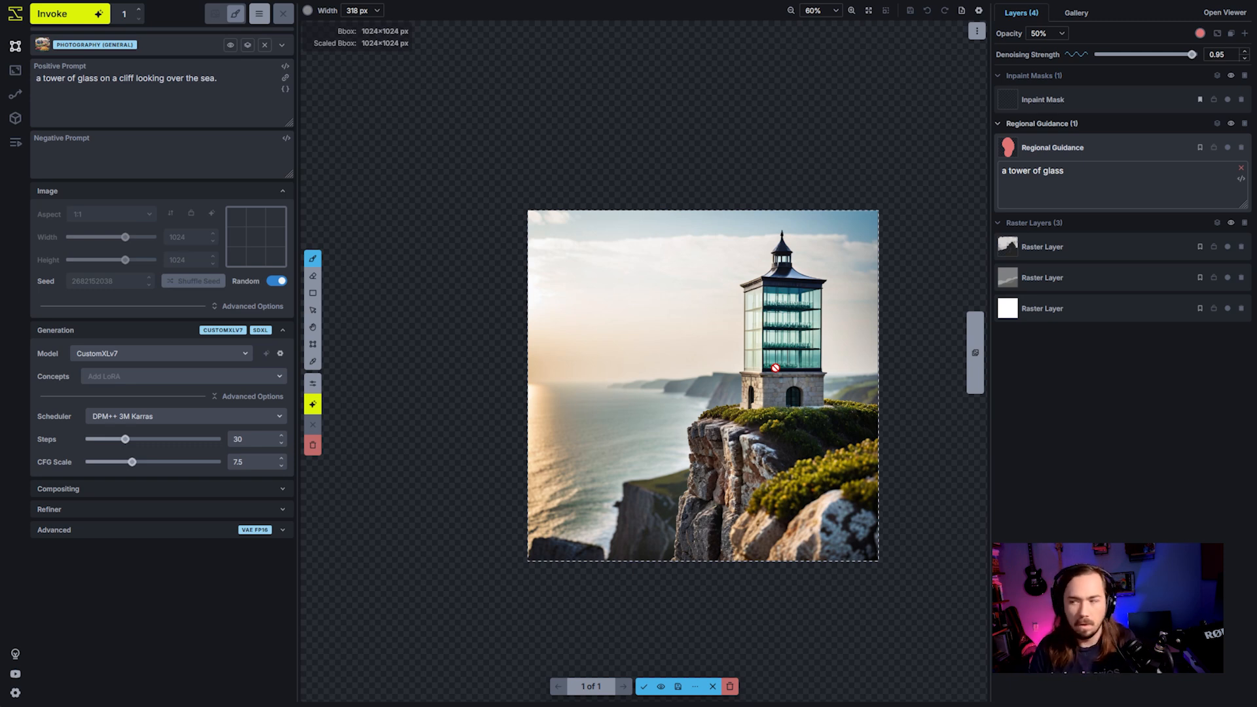
{"action": "left_click", "coordinate": [642, 687]}
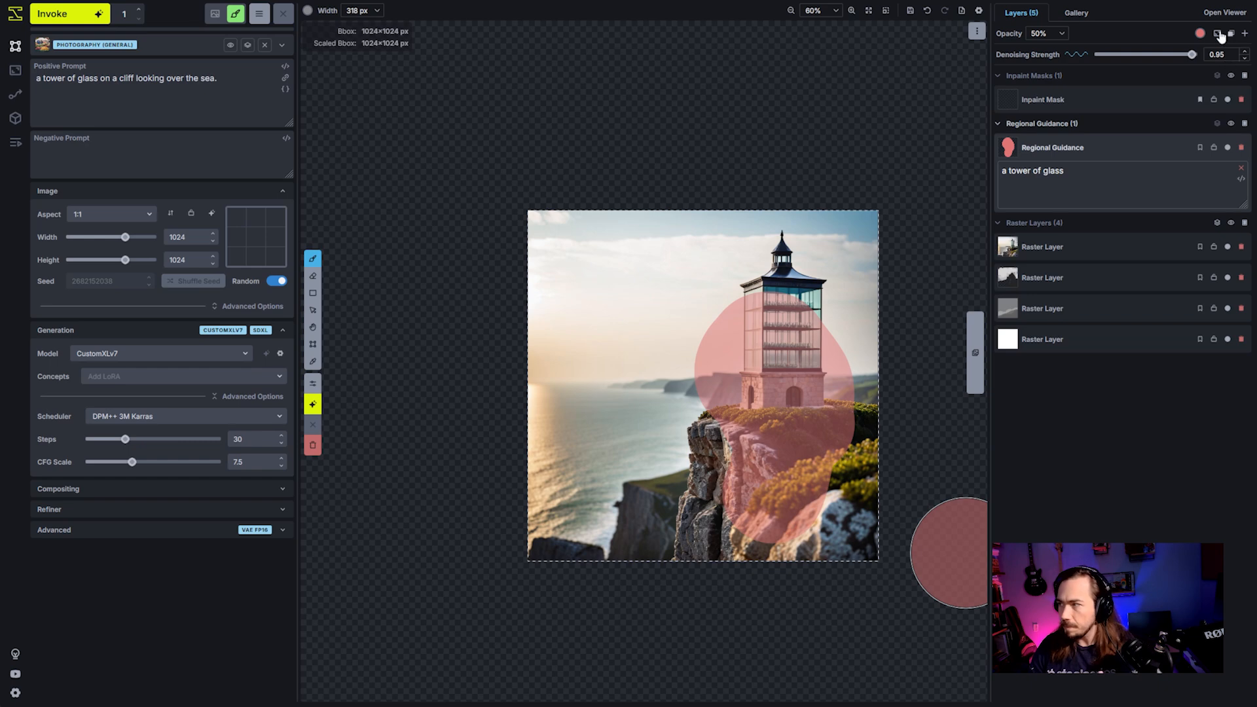
- Generate three variations of the accepted tower image while raising the denoising strength from 0.5 to 0.95
{"action": "left_click_drag", "start_coordinate": [1192, 55], "coordinate": [1149, 60]}
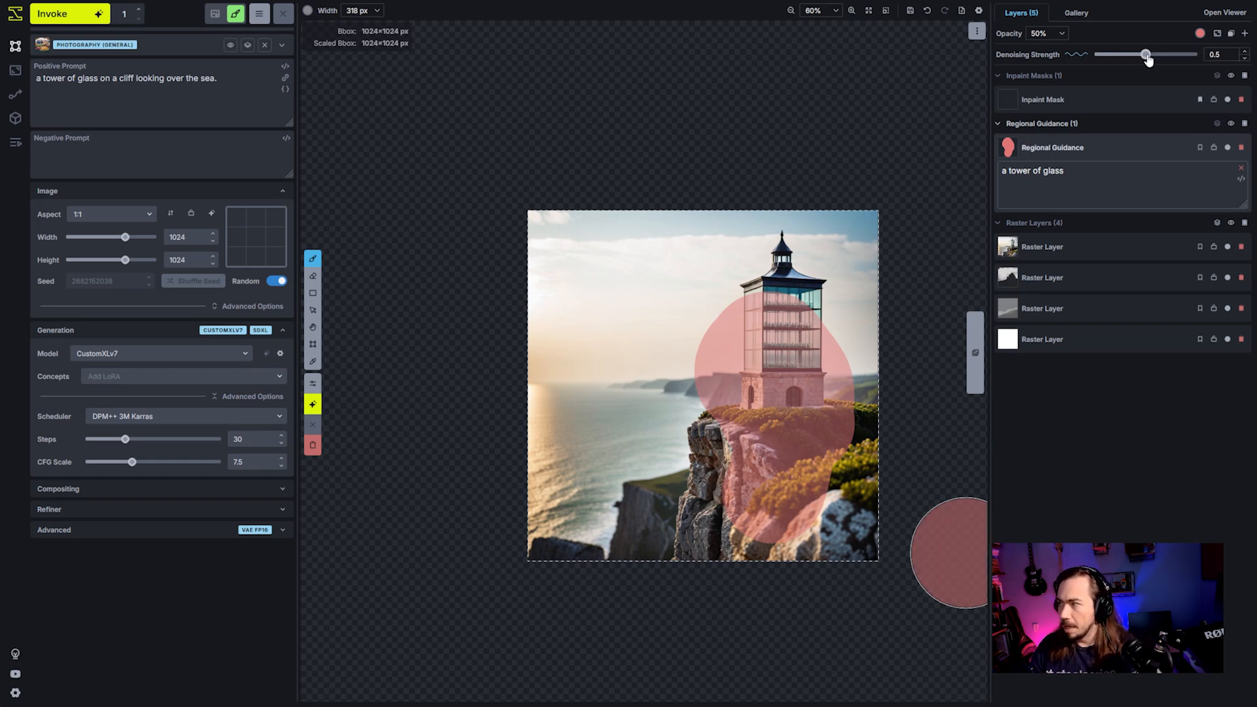
{"action": "left_click", "coordinate": [94, 18]}
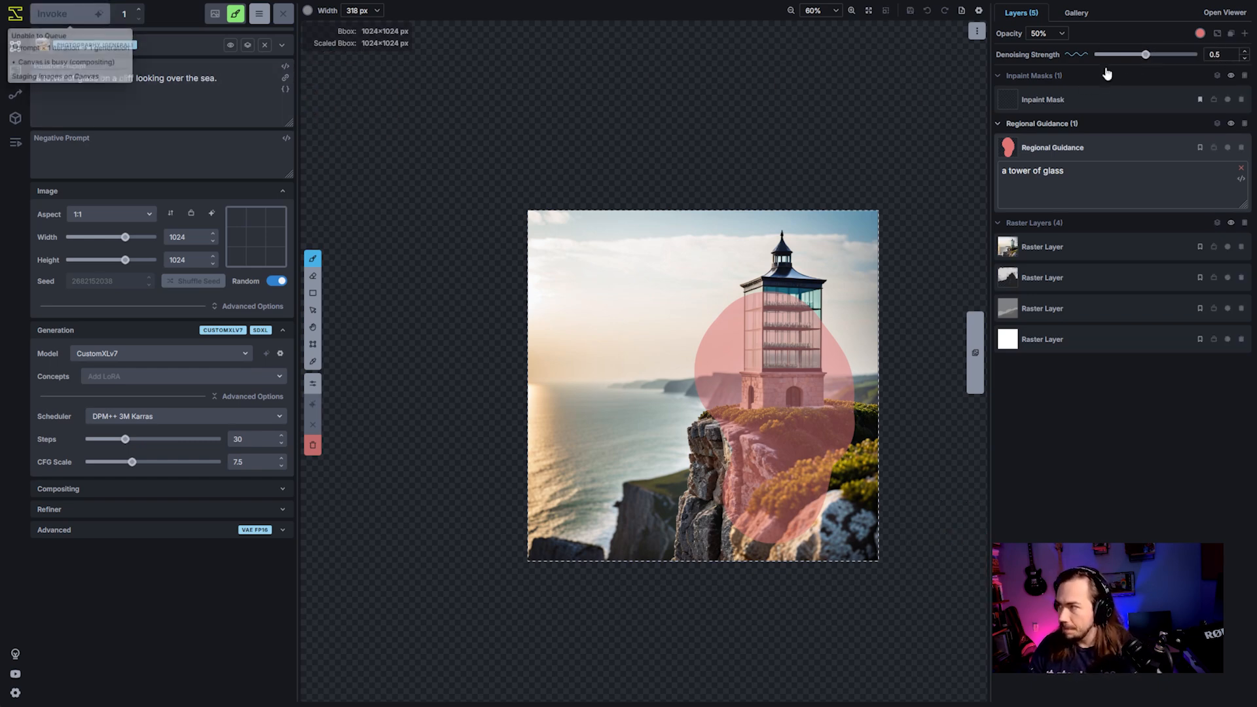
{"action": "left_click_drag", "start_coordinate": [1145, 55], "coordinate": [1166, 57]}
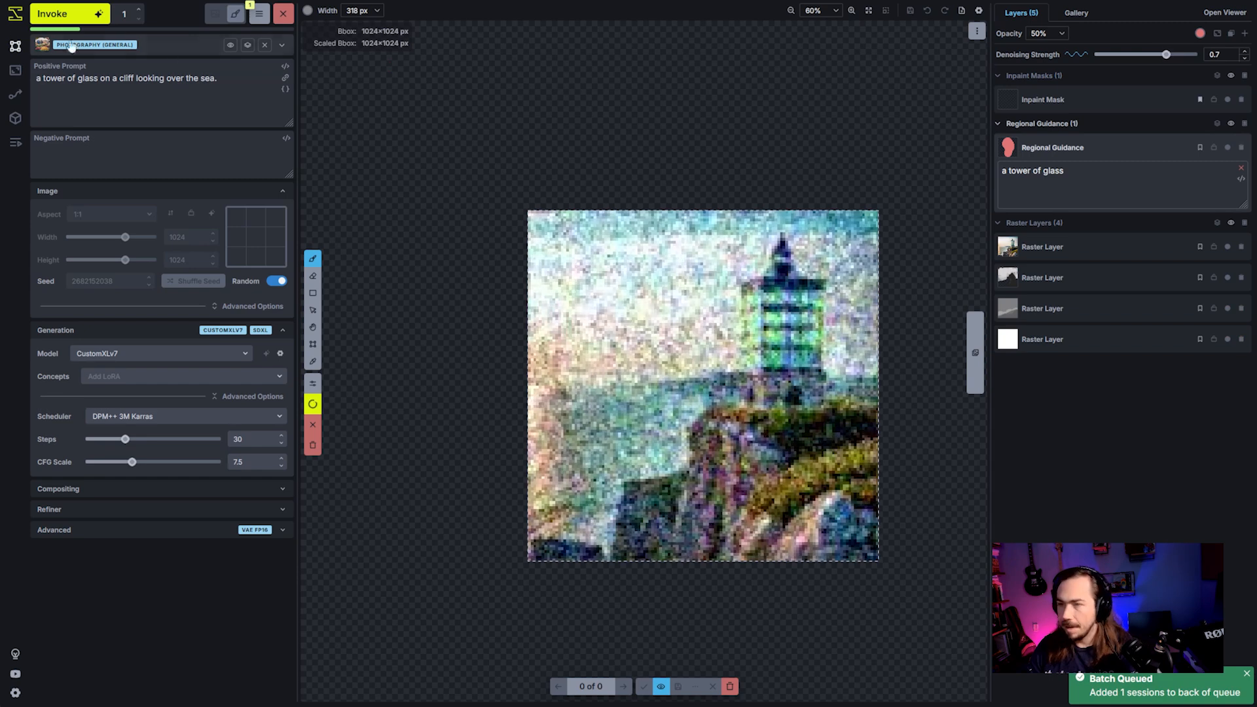
{"action": "left_click", "coordinate": [1245, 50]}
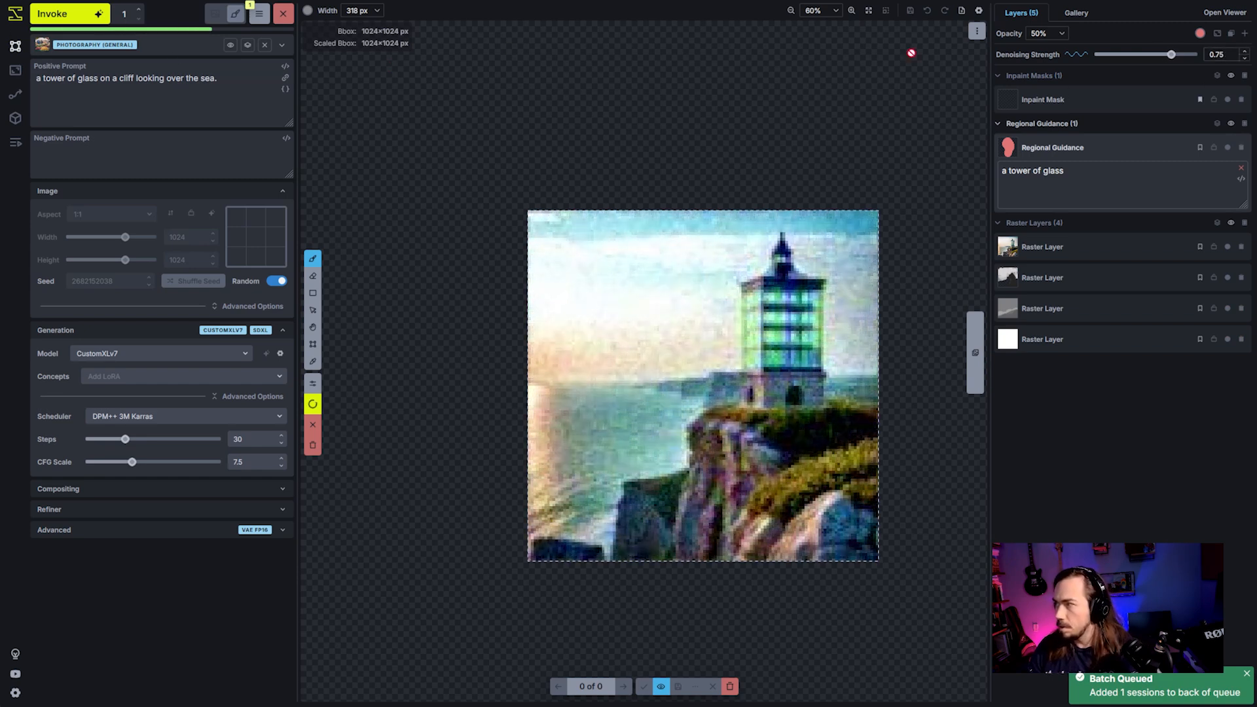
{"action": "left_click", "coordinate": [1193, 56]}
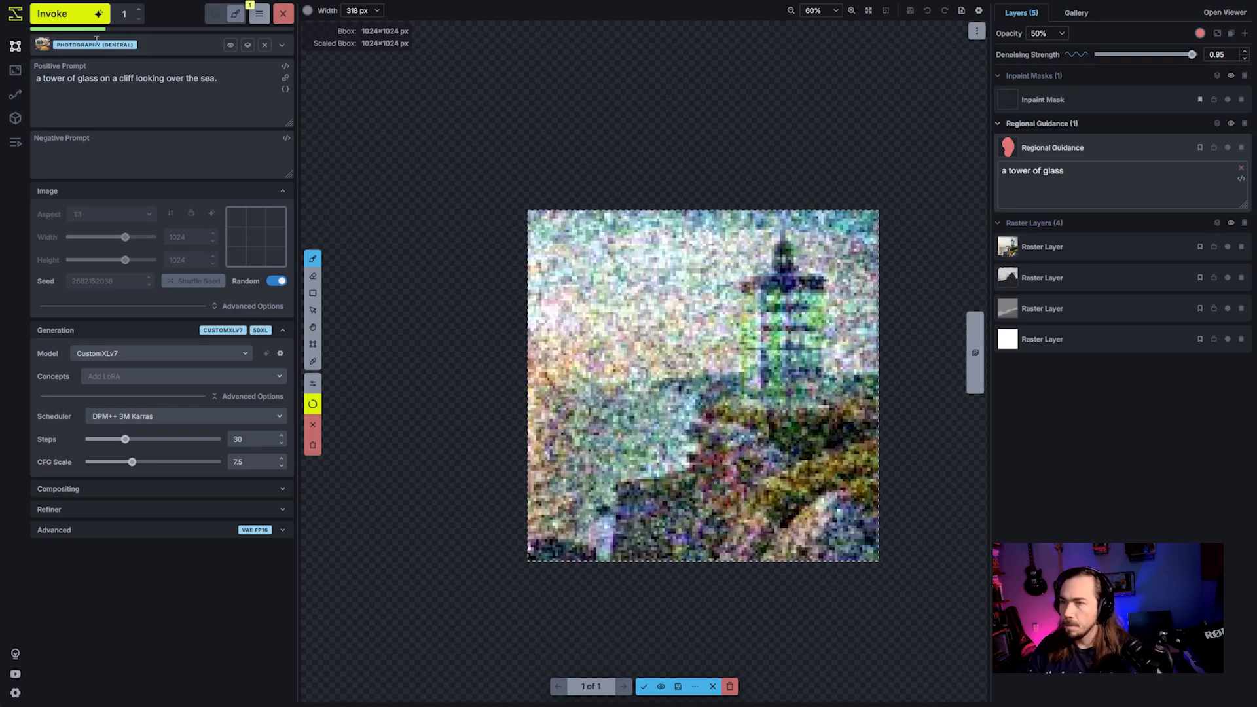
{"action": "key", "text": "ctrl+Return"}
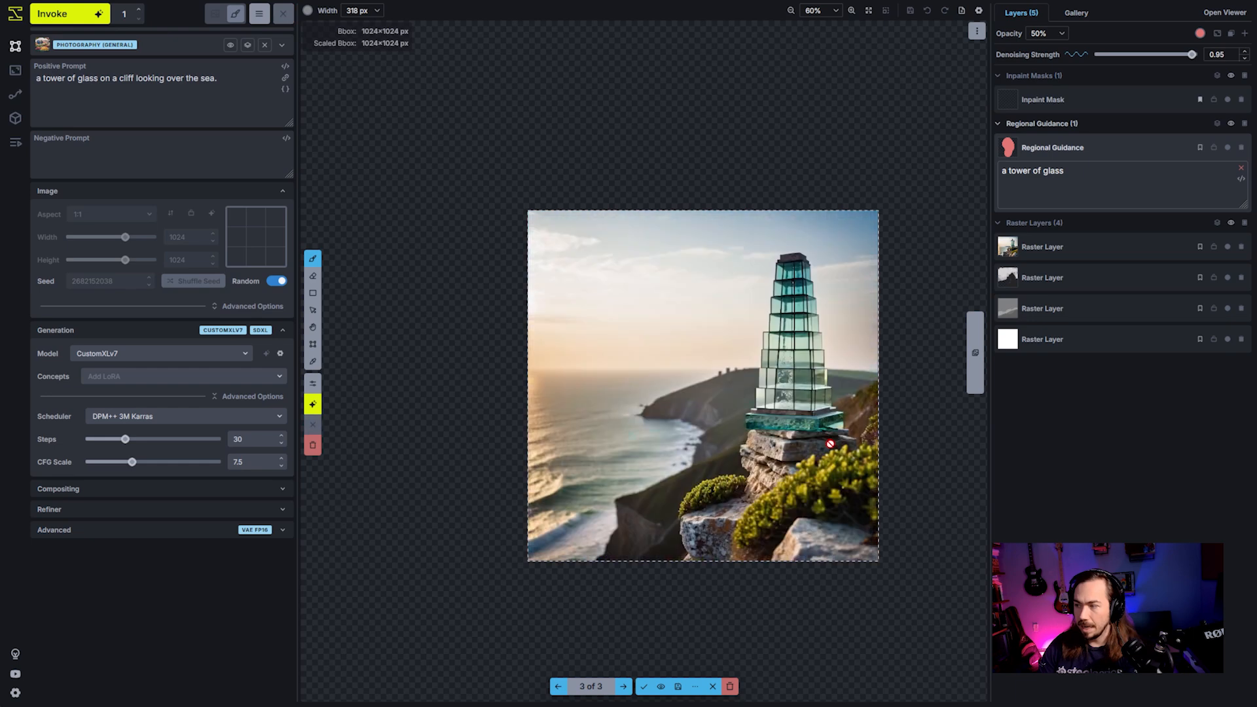
- Compare the three staged tower variations to see how denoising strength changes the tower and the cliff
{"action": "key", "text": "Left"}
{"action": "key", "text": "Left"}
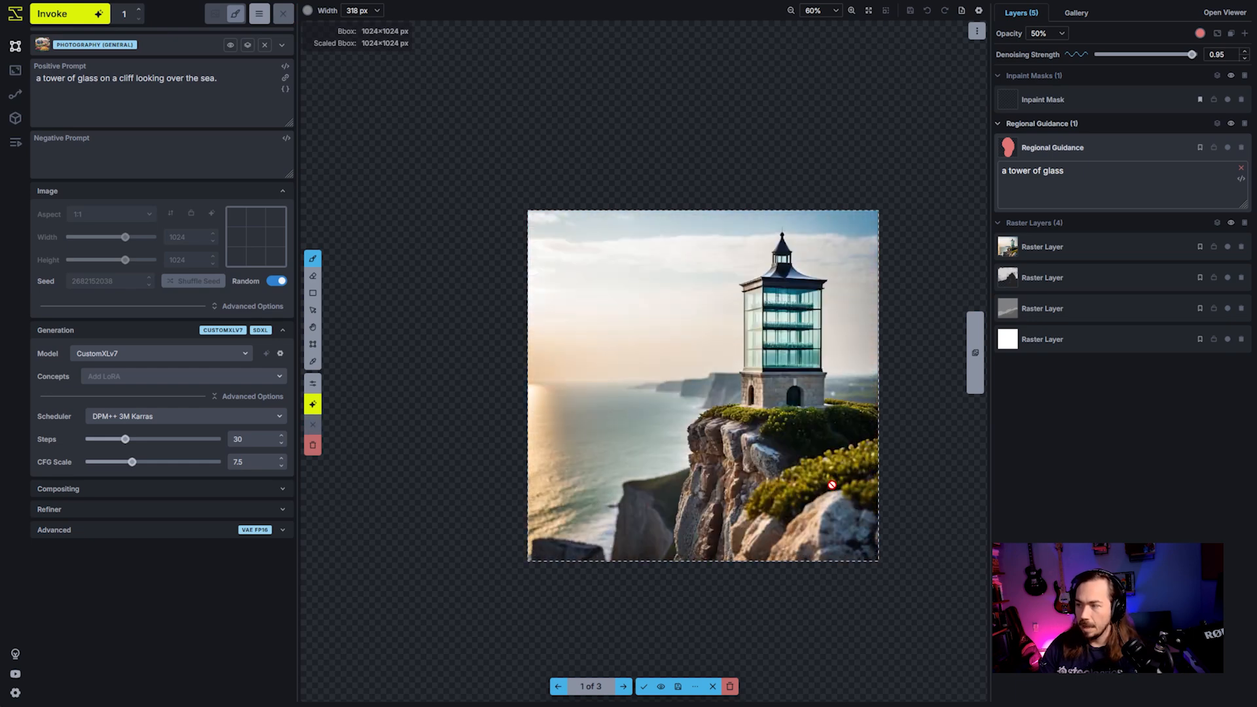
{"action": "key", "text": "Right"}
{"action": "key", "text": "Right"}
{"action": "key", "text": "Right"}
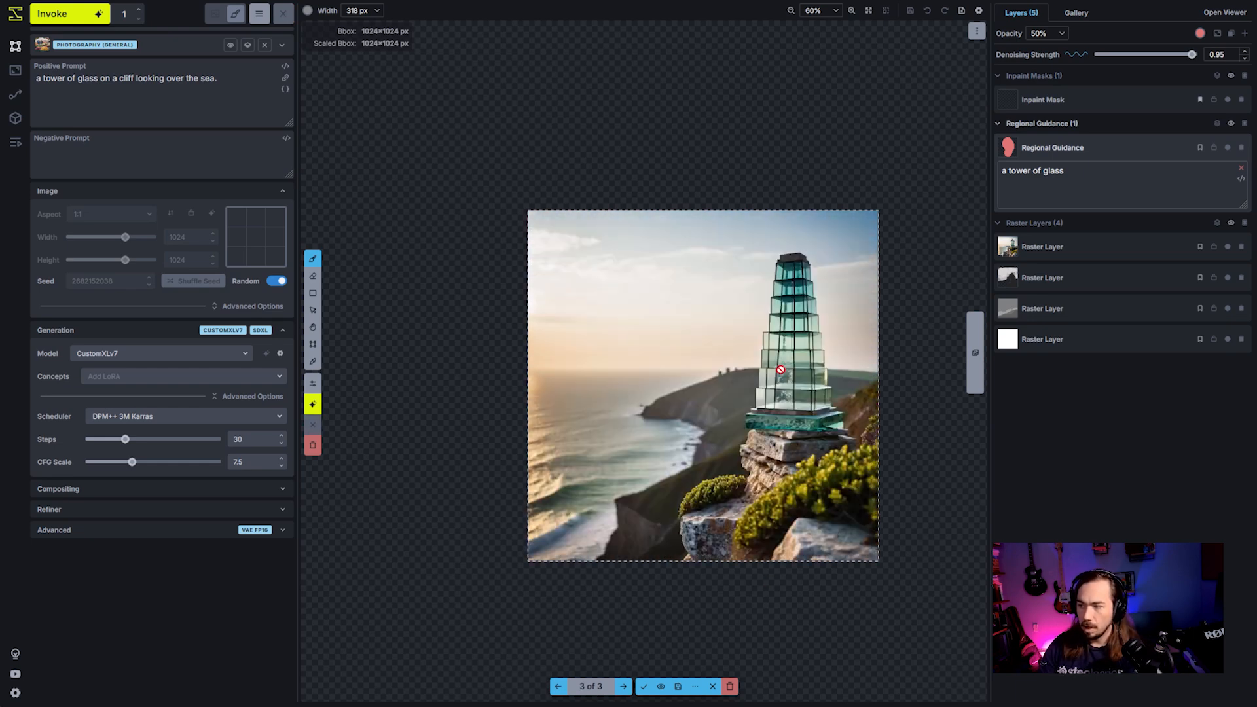
{"action": "key", "text": "Right"}
{"action": "key", "text": "Right"}
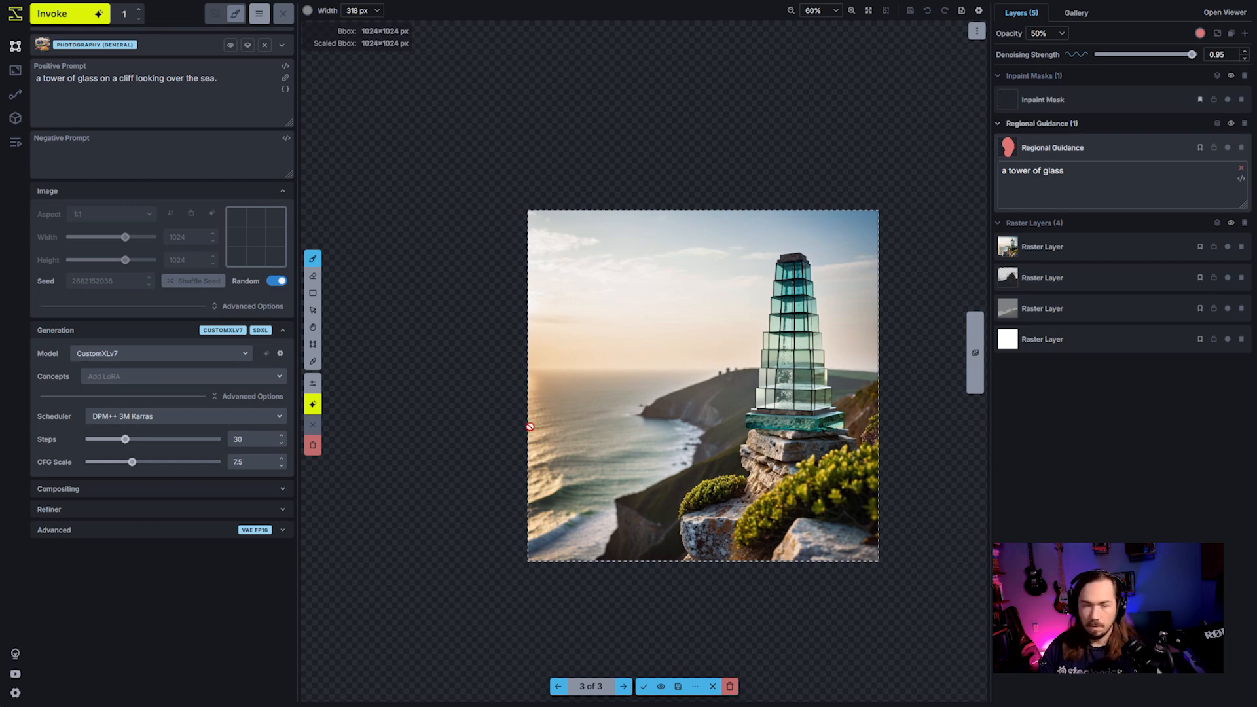
{"action": "key", "text": "Left"}
{"action": "key", "text": "Left"}
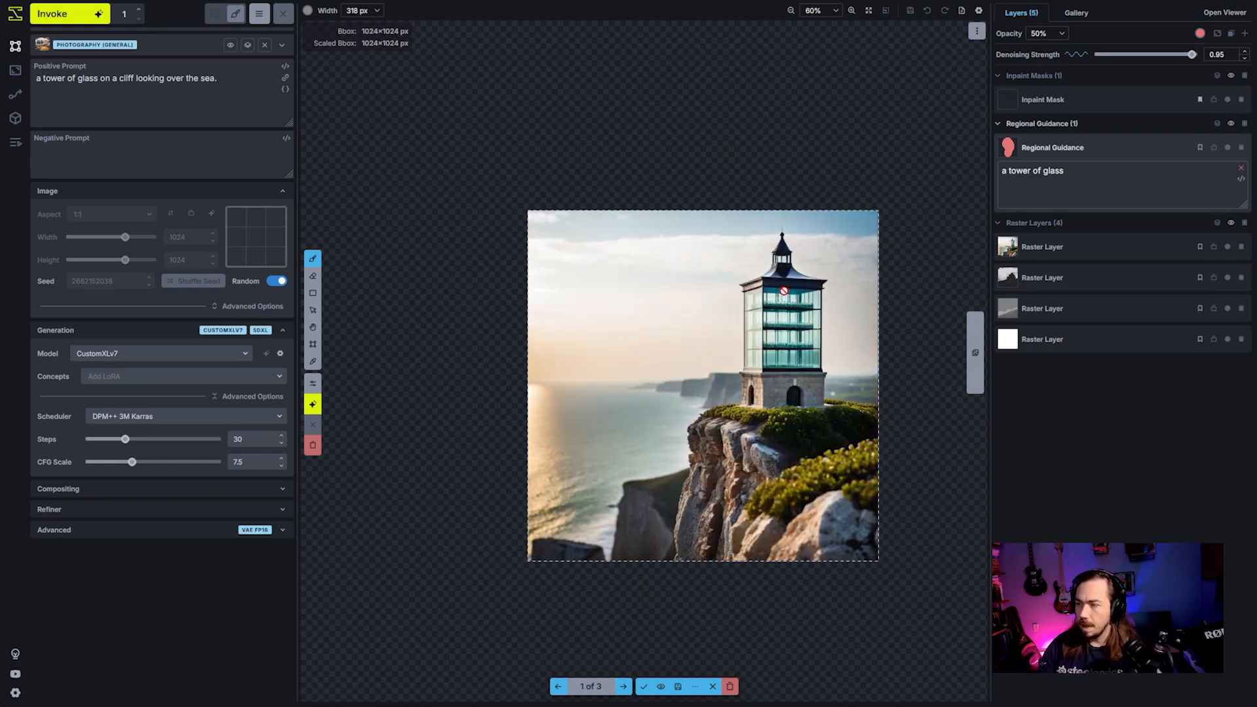
{"action": "key", "text": "Right"}
{"action": "key", "text": "Right"}
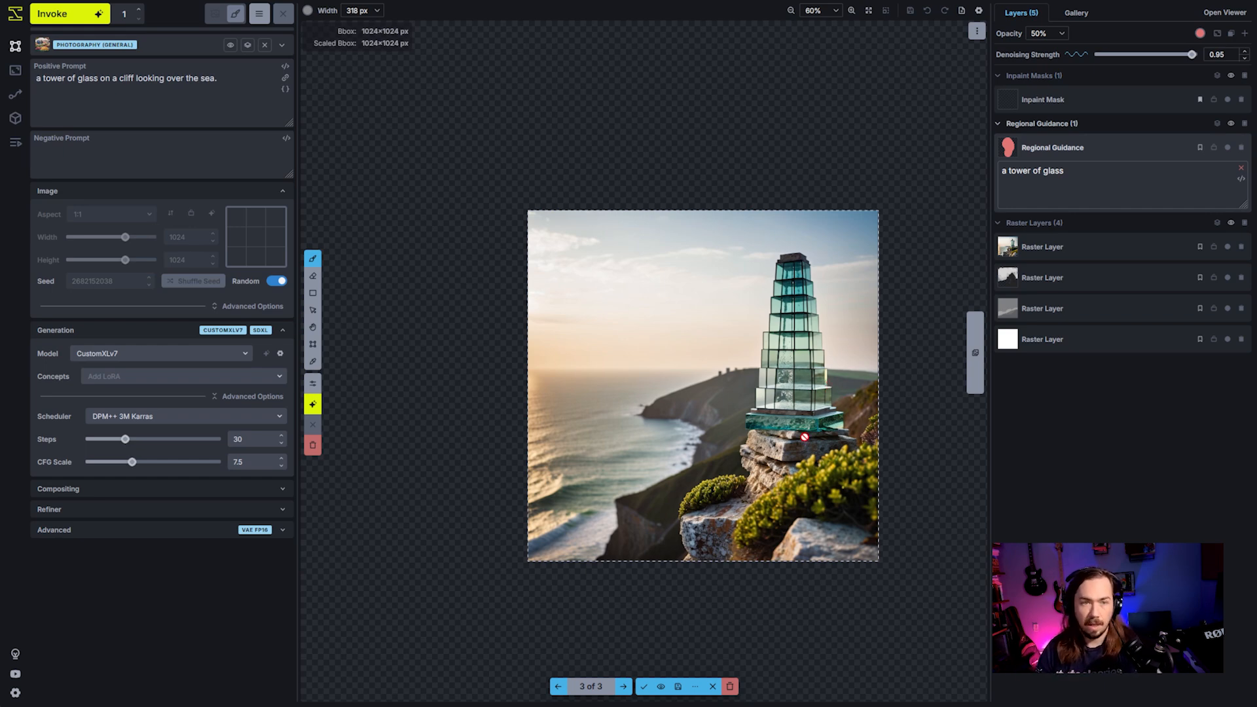
- Accept the third staged tower variation onto the canvas and save the canvas to the gallery
{"action": "scroll", "coordinate": [805, 436], "scroll_direction": "up", "scroll_amount": 3}
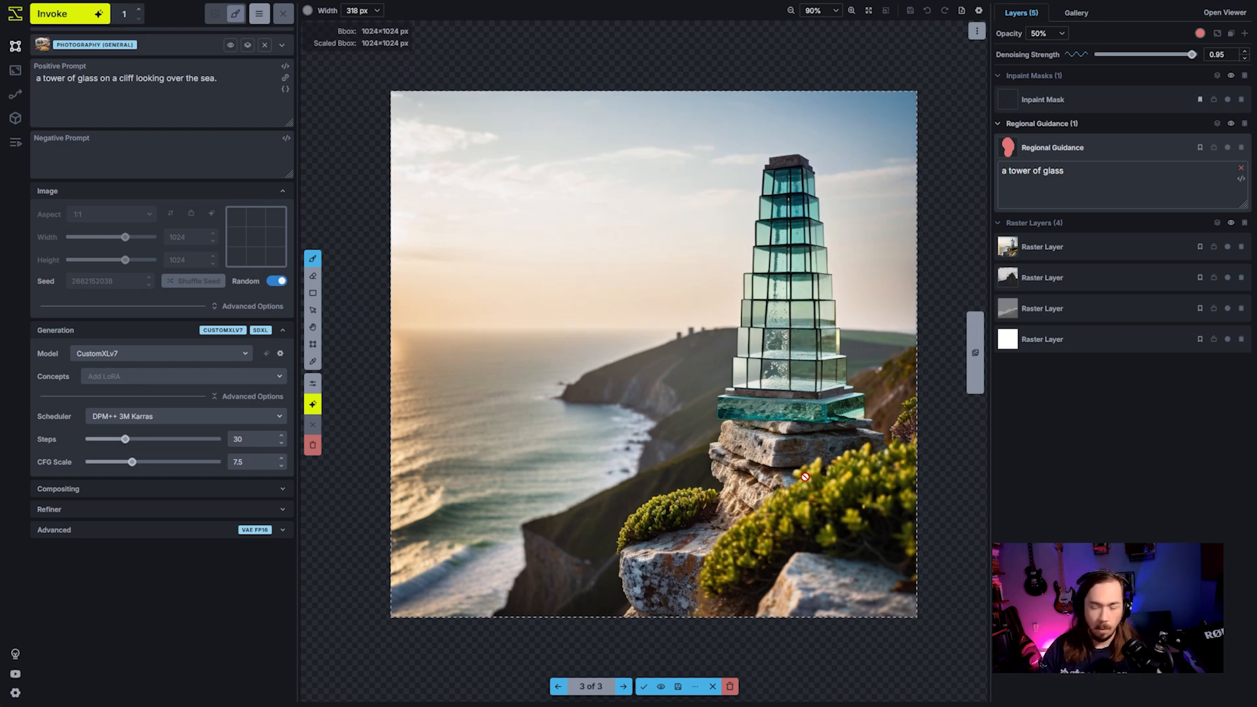
{"action": "left_click", "coordinate": [645, 688]}
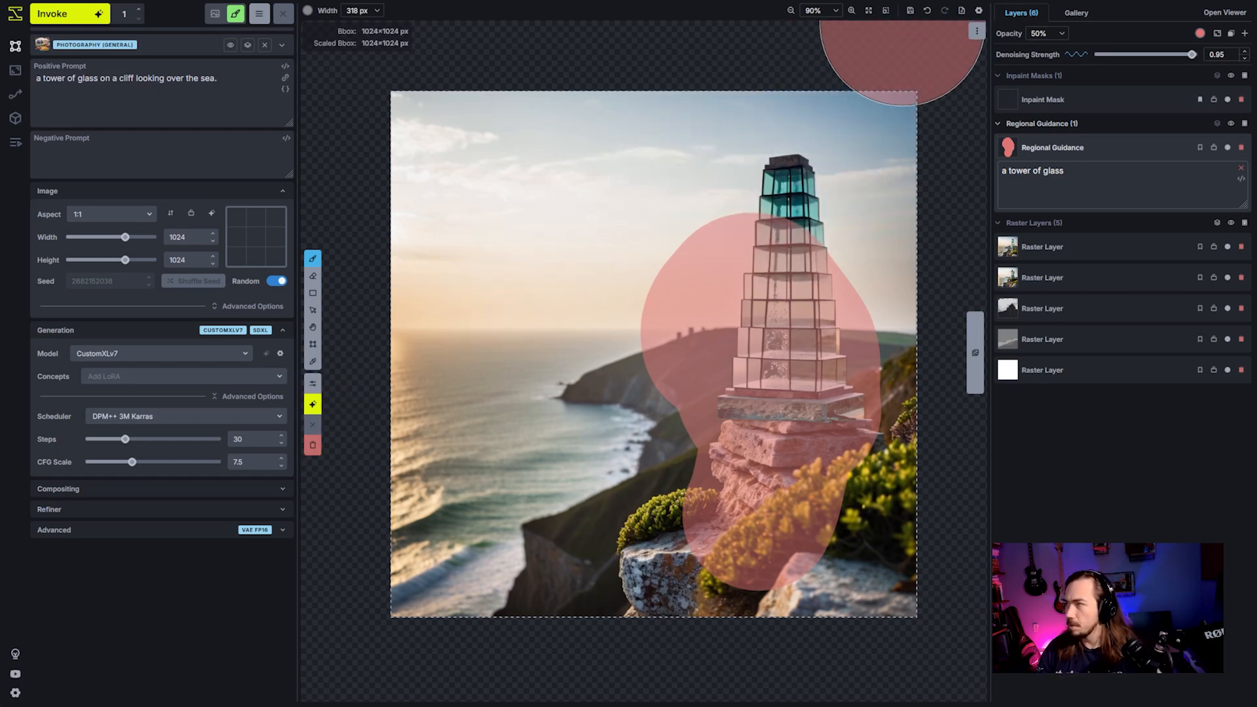
{"action": "left_click", "coordinate": [910, 11]}
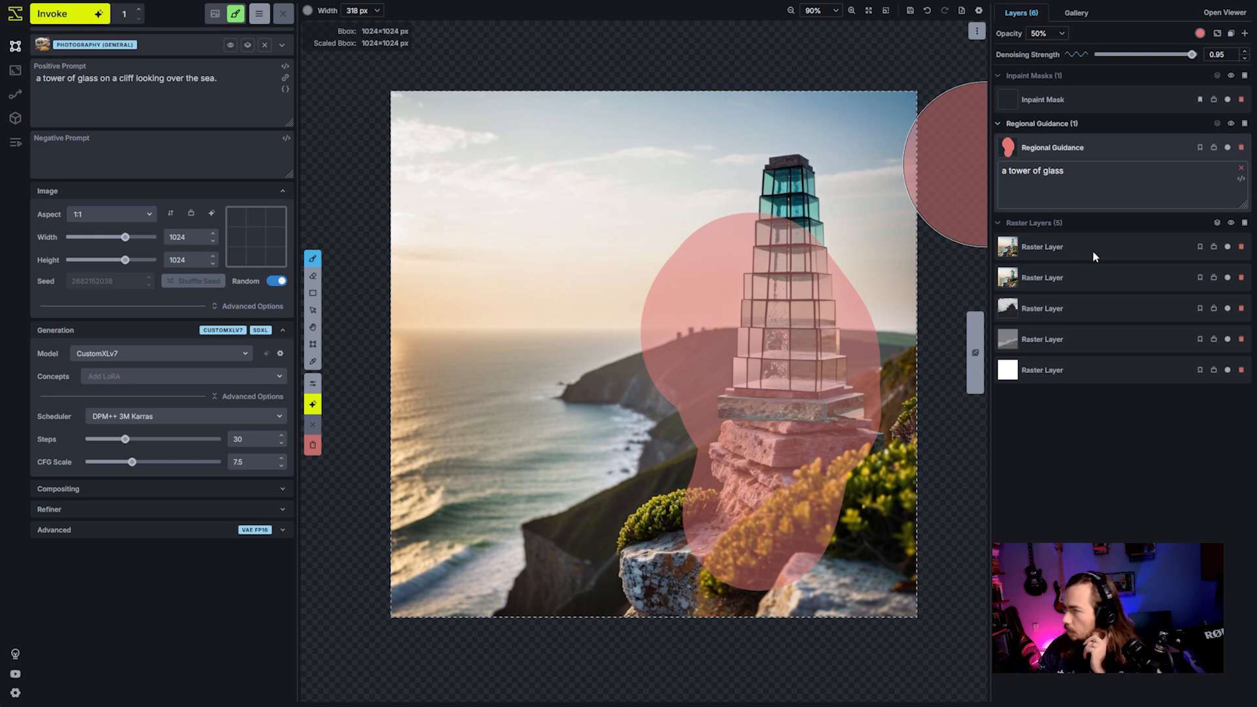
- Delete all raster layers beneath the newest tower image and the remaining regional guidance layer
{"action": "left_click", "coordinate": [1242, 281]}
{"action": "left_click", "coordinate": [1242, 281]}
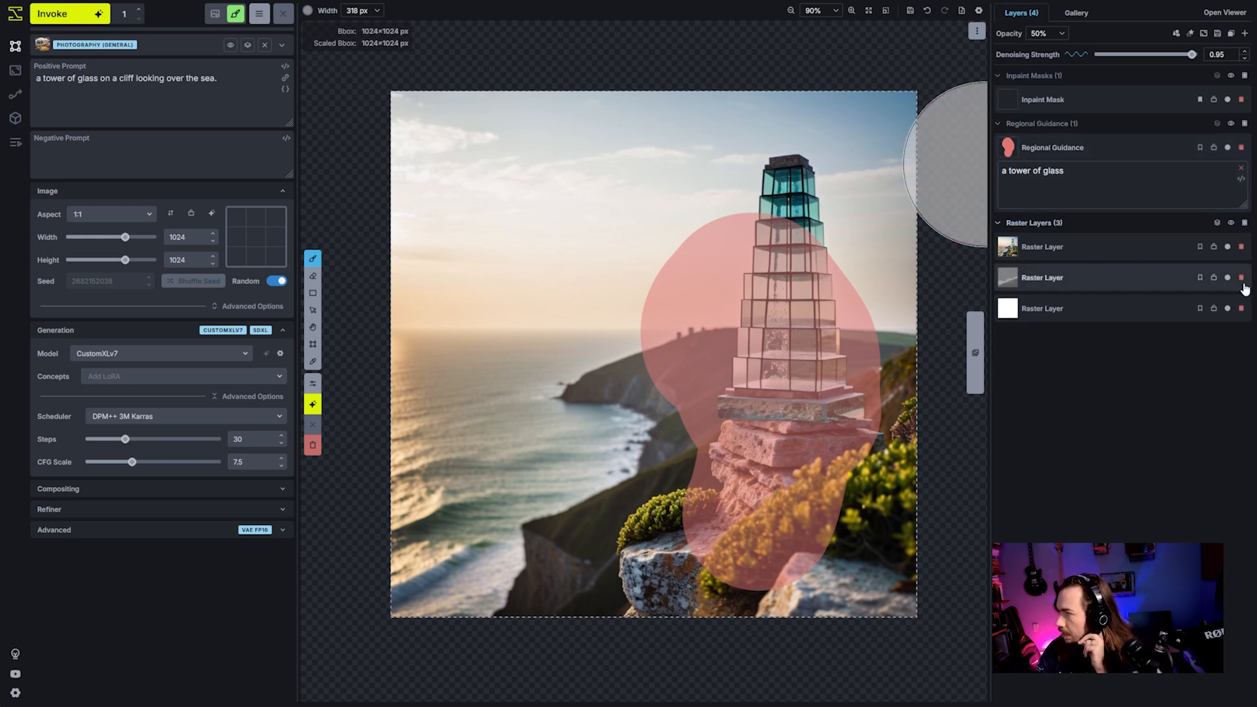
{"action": "left_click", "coordinate": [1242, 281]}
{"action": "left_click", "coordinate": [1243, 282]}
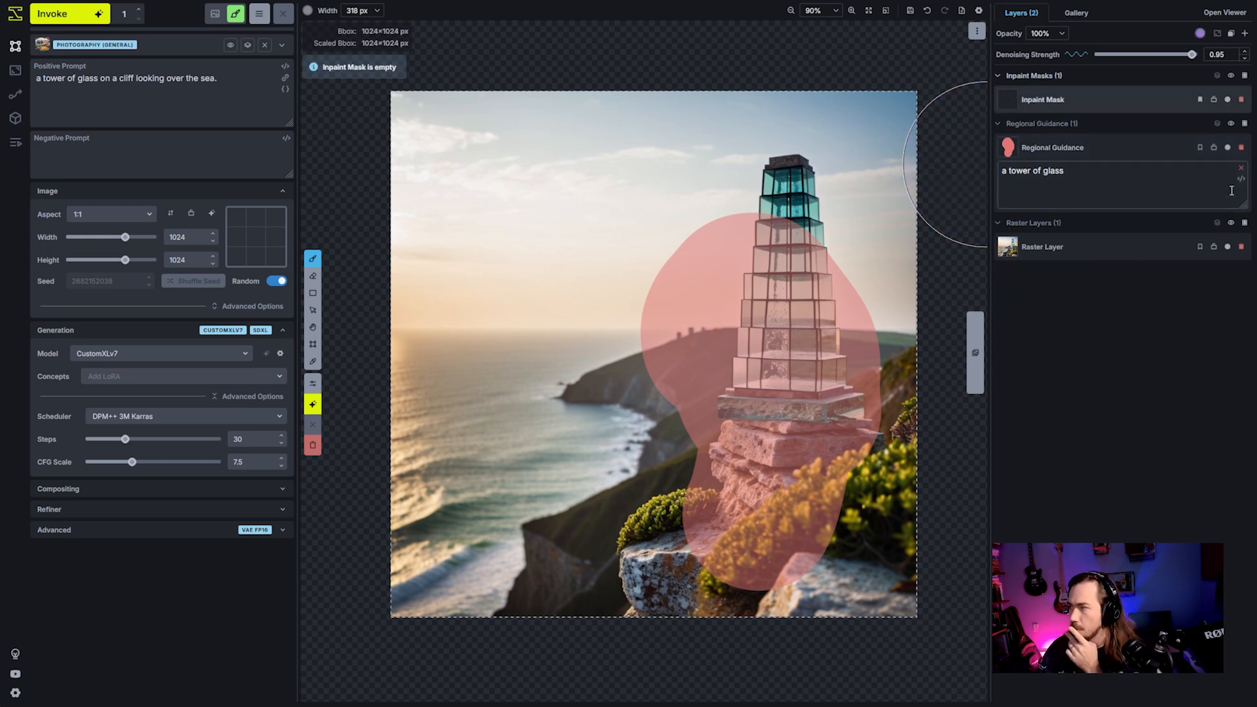
{"action": "left_click", "coordinate": [1241, 147]}
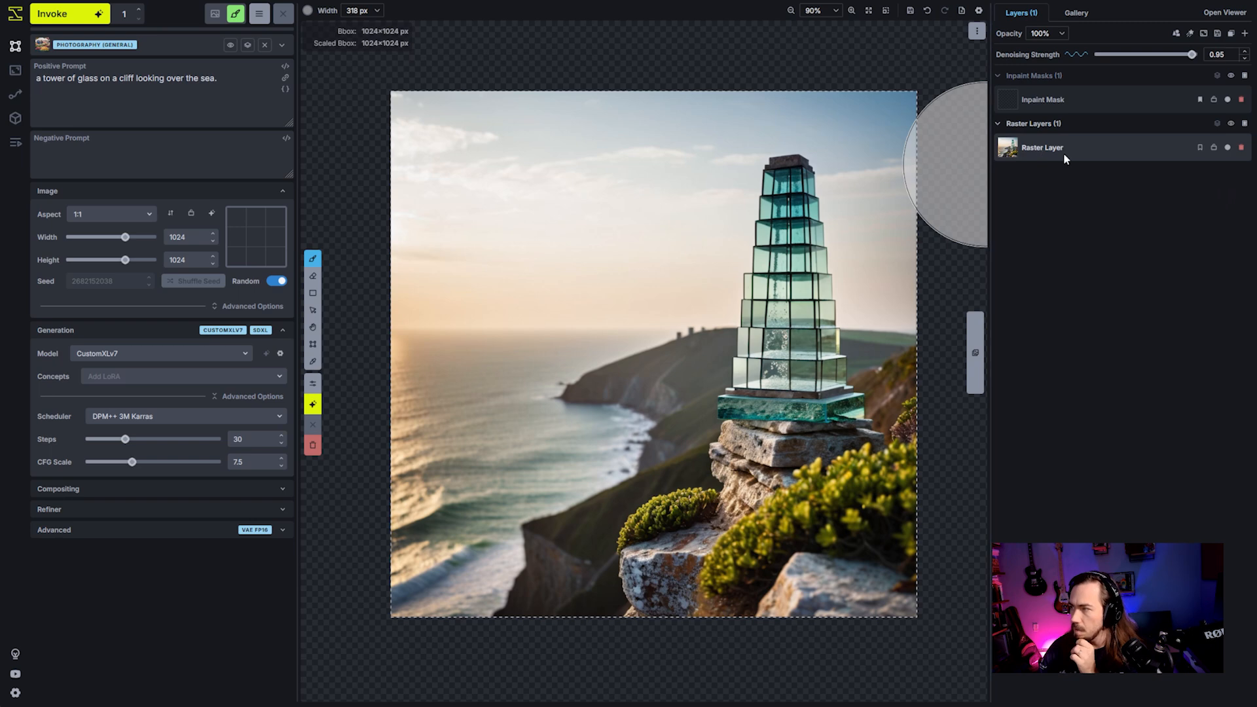
- Convert the tower raster layer to a control layer and assign it the Multi-Guidance Detection (Union Pro) model
{"action": "right_click", "coordinate": [1087, 143]}
{"action": "mouse_move", "coordinate": [1045, 266]}
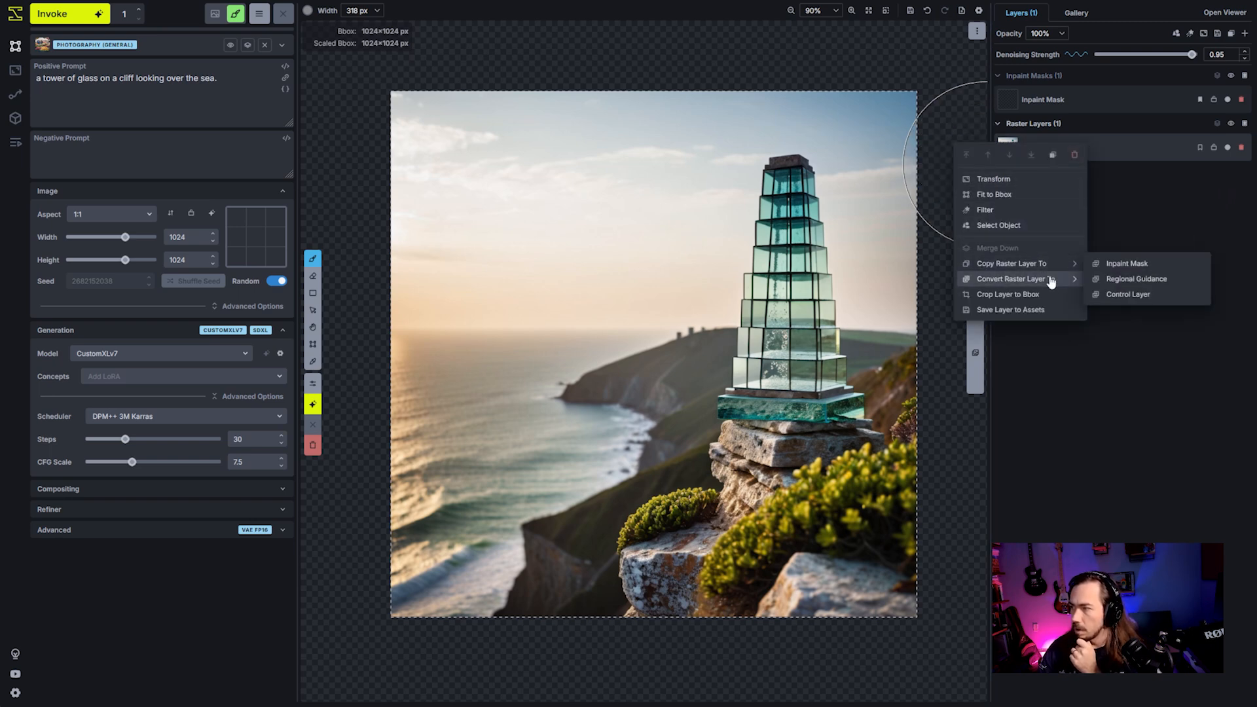
{"action": "left_click", "coordinate": [1117, 295]}
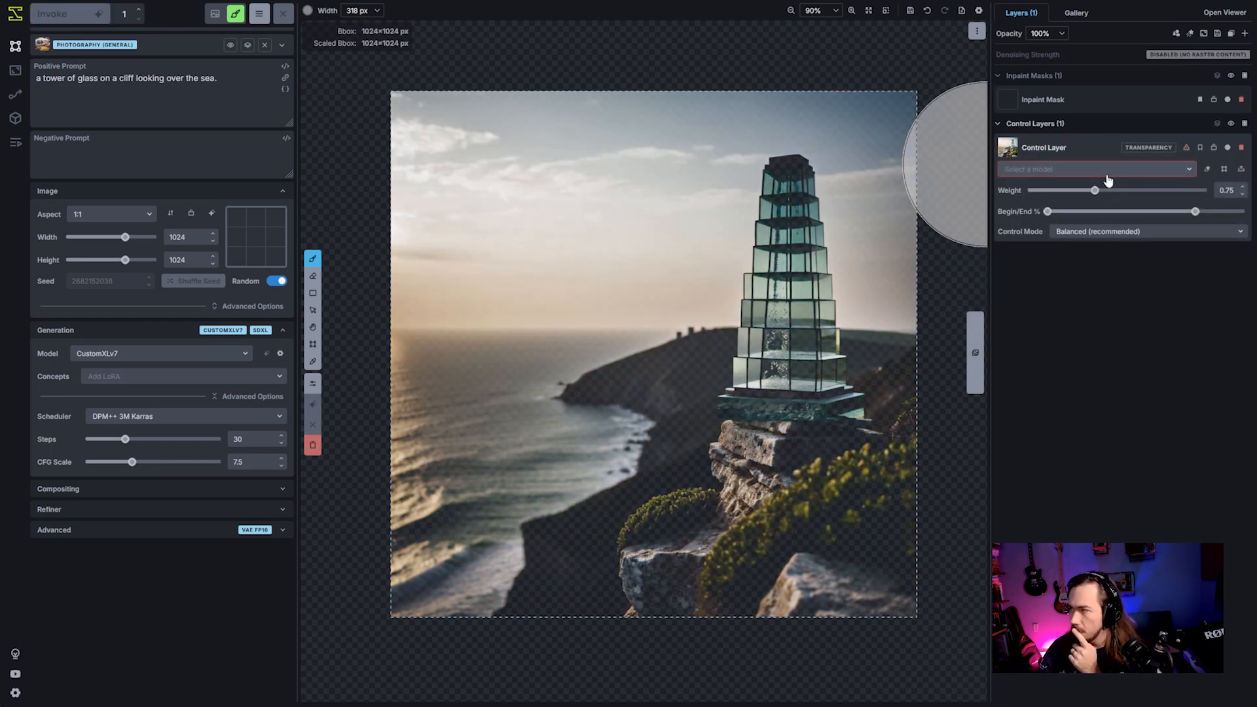
{"action": "left_click", "coordinate": [1107, 170]}
{"action": "left_click", "coordinate": [1107, 253]}
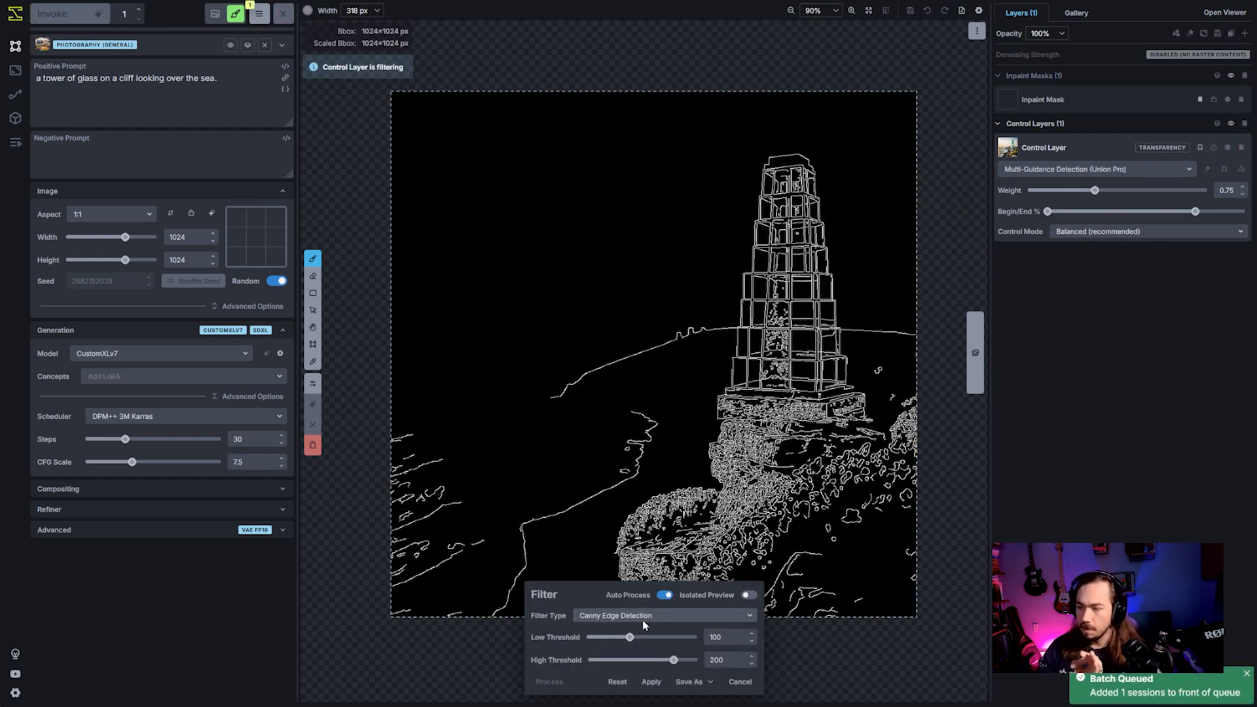
- Change the control layer's filter type to Normal Map and apply the filter
{"action": "left_click", "coordinate": [651, 616]}
{"action": "scroll", "coordinate": [657, 650], "scroll_direction": "down", "scroll_amount": 2}
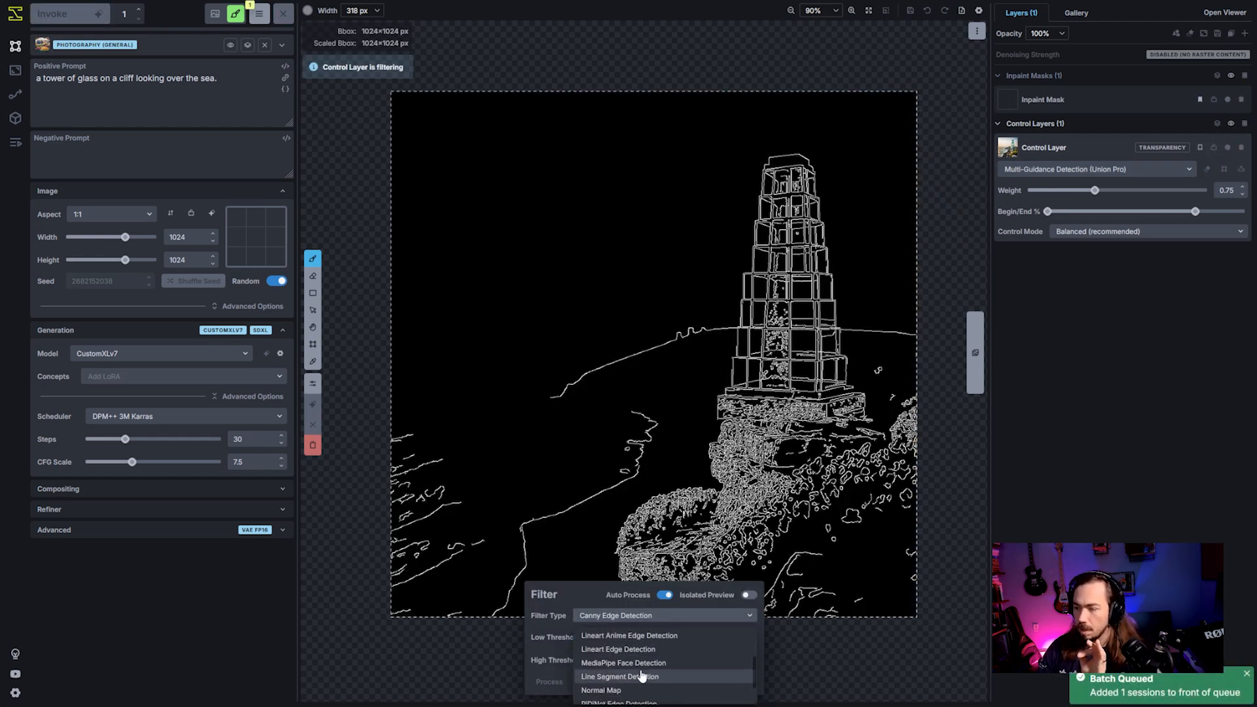
{"action": "scroll", "coordinate": [646, 675], "scroll_direction": "down", "scroll_amount": 1}
{"action": "left_click", "coordinate": [626, 664]}
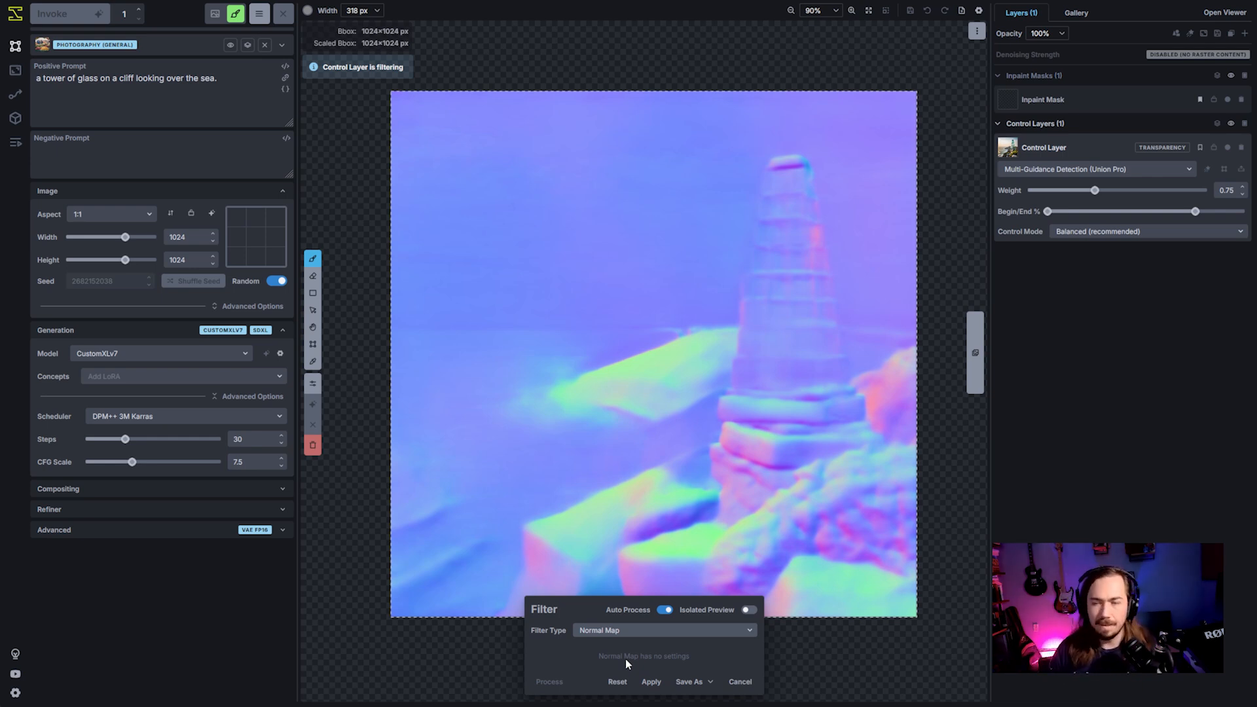
{"action": "left_click", "coordinate": [652, 681]}
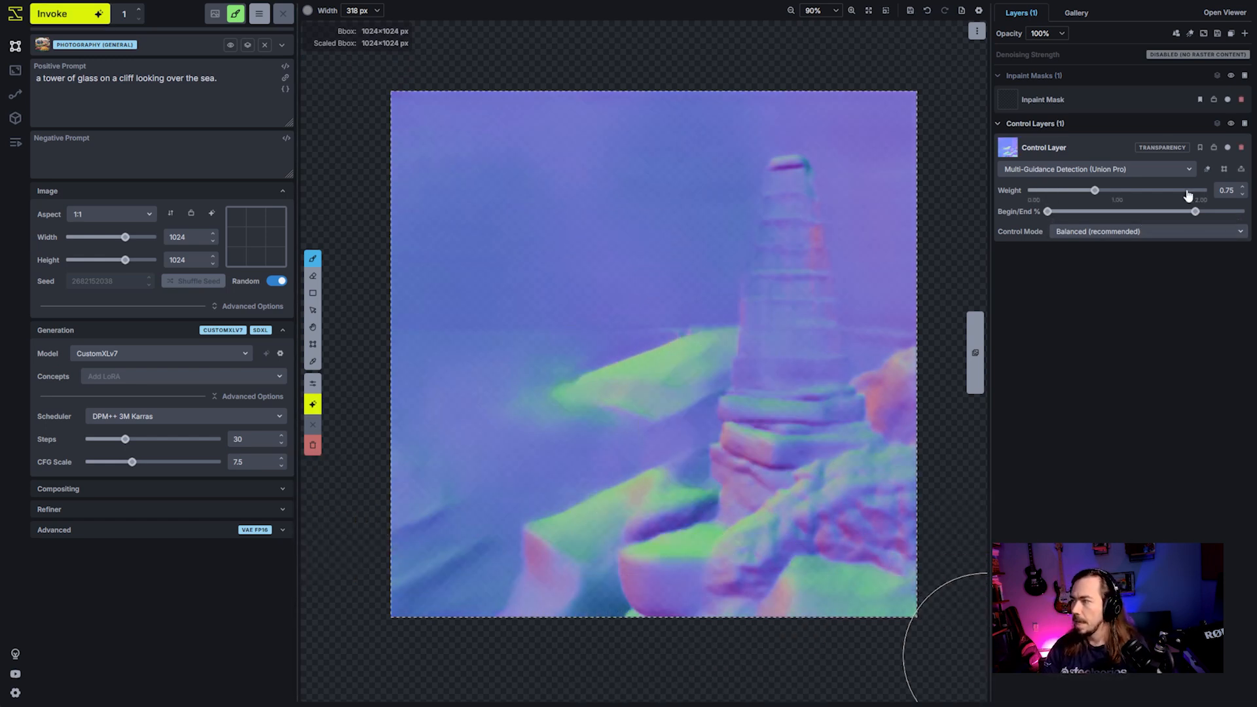
- Replace "glass" with "cube-like rocks" in the positive prompt and generate an image from the normal map control layer
{"action": "double_click", "coordinate": [84, 80]}
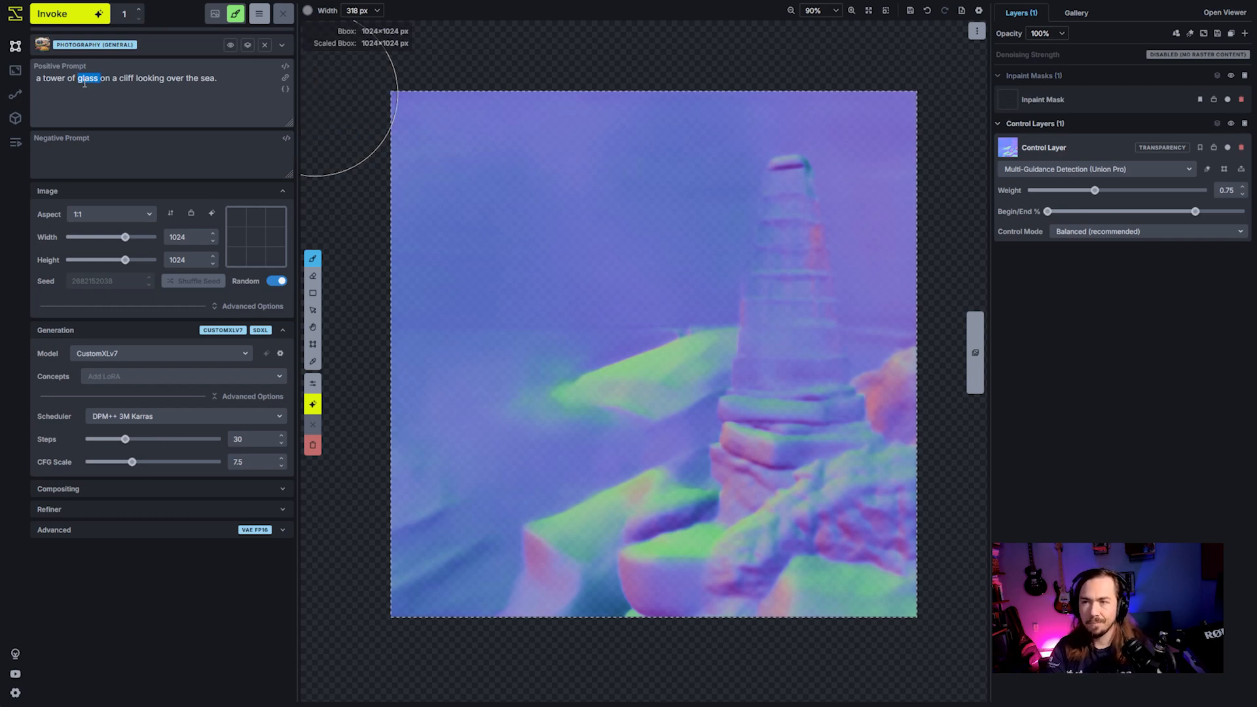
{"action": "type", "text": "cube-like rocks"}
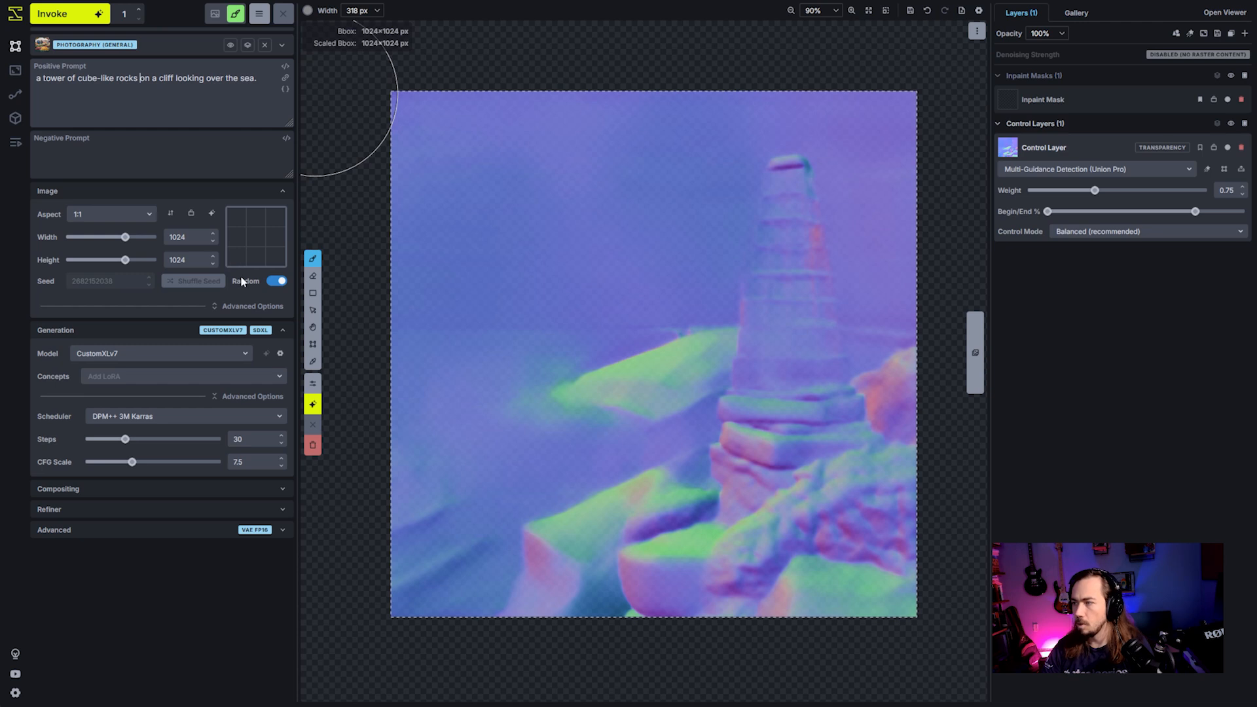
{"action": "left_click", "coordinate": [72, 20]}
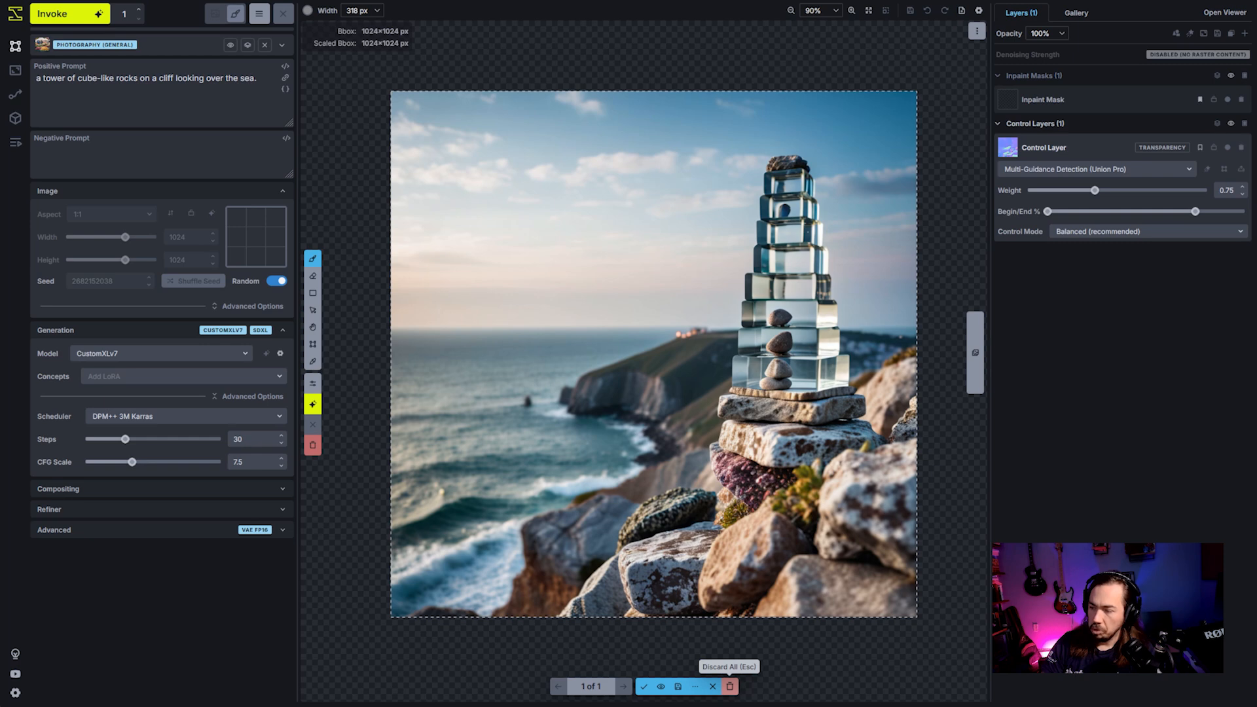
- Discard the staged rock tower image and delete the normal map control layer
{"action": "left_click", "coordinate": [729, 687]}
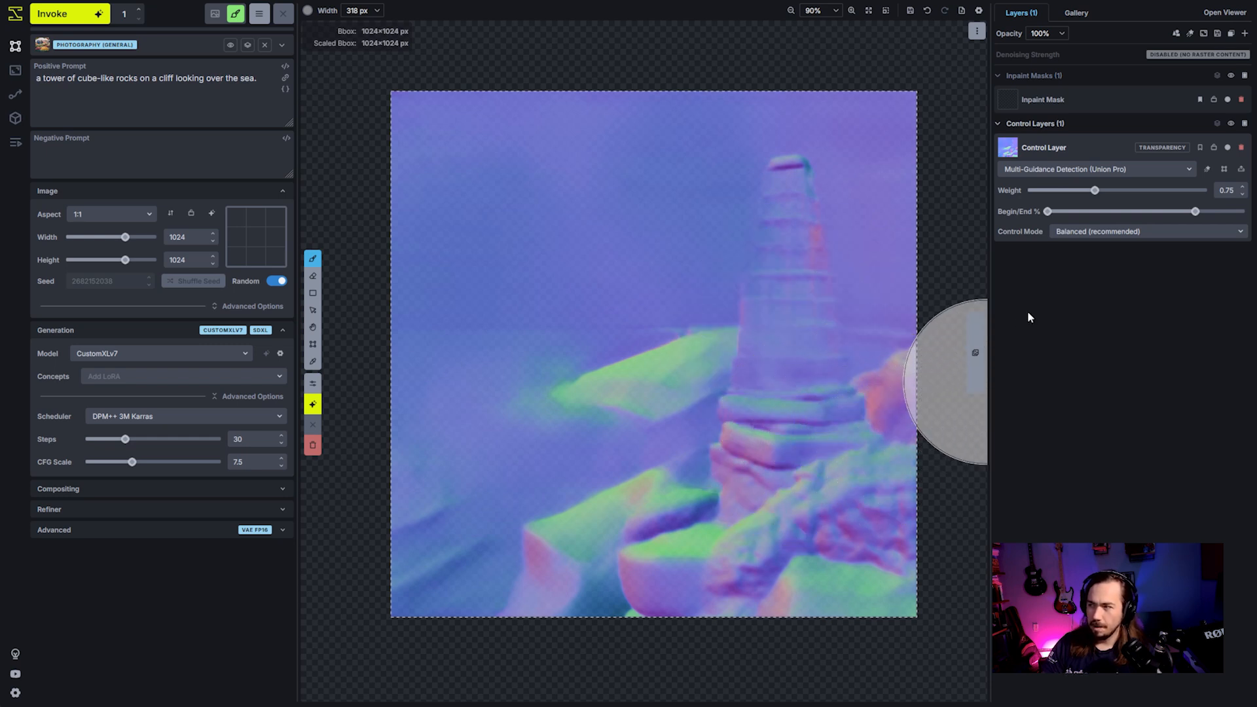
{"action": "left_click", "coordinate": [1242, 147]}
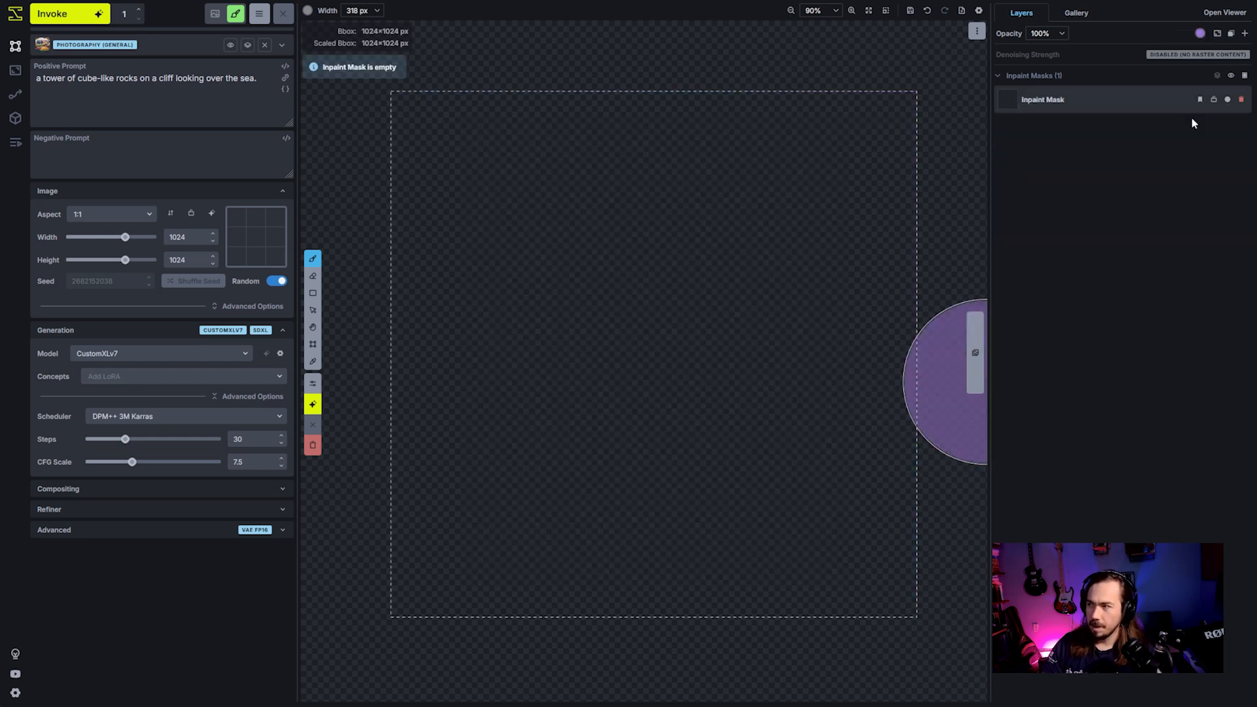
- Add the black-and-white noodle bowl image from the gallery as a control layer and assign it the Multi-Guidance Detection (Union Pro) model
{"action": "left_click", "coordinate": [1075, 13]}
{"action": "left_click_drag", "start_coordinate": [1026, 231], "coordinate": [858, 259]}
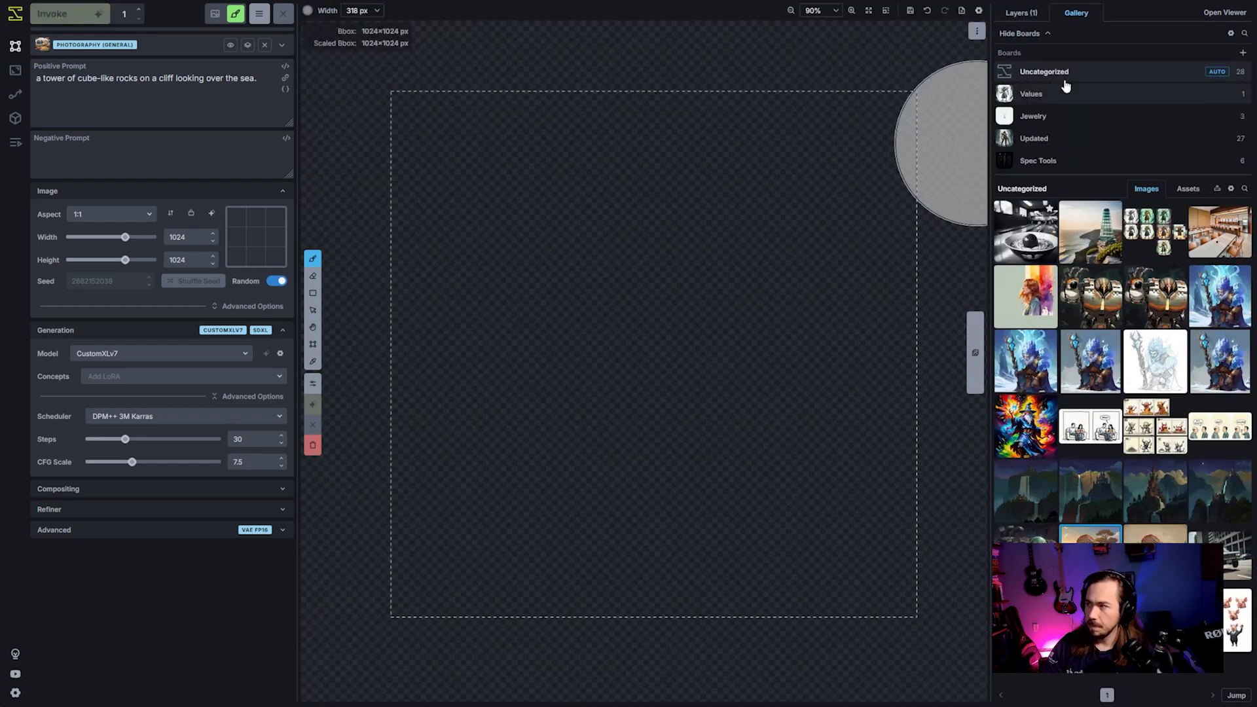
{"action": "left_click", "coordinate": [1021, 13]}
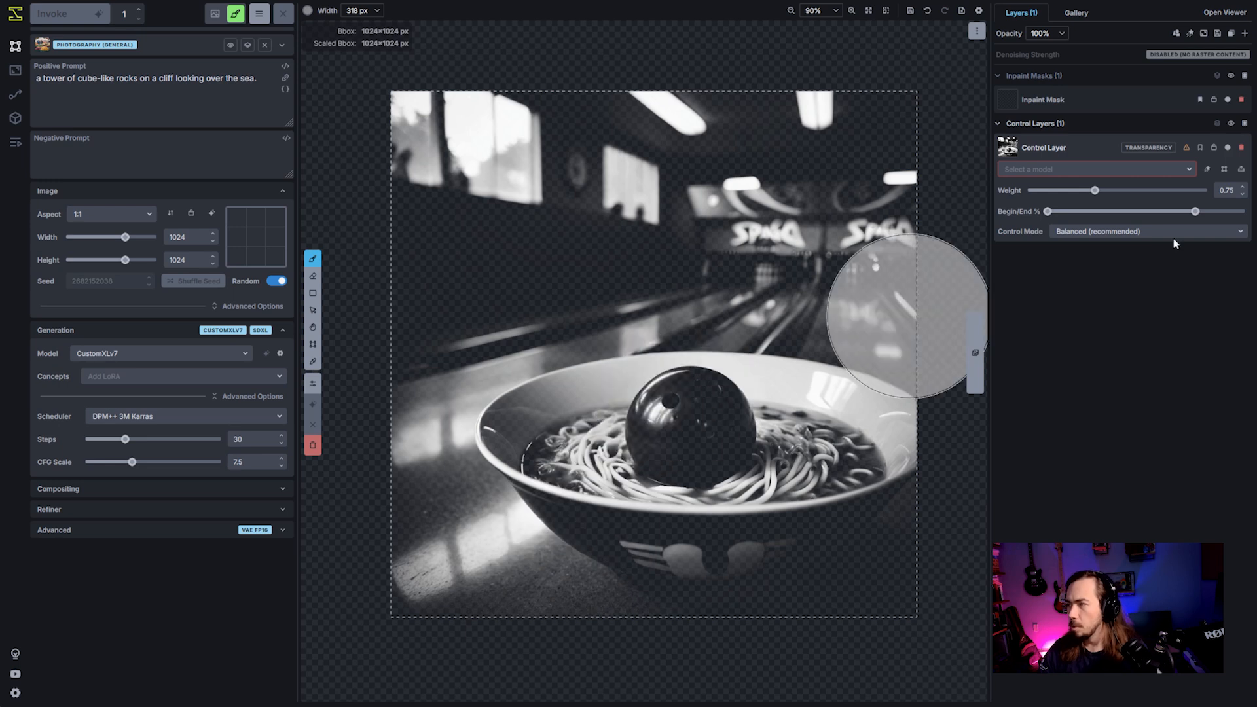
{"action": "left_click", "coordinate": [1122, 169]}
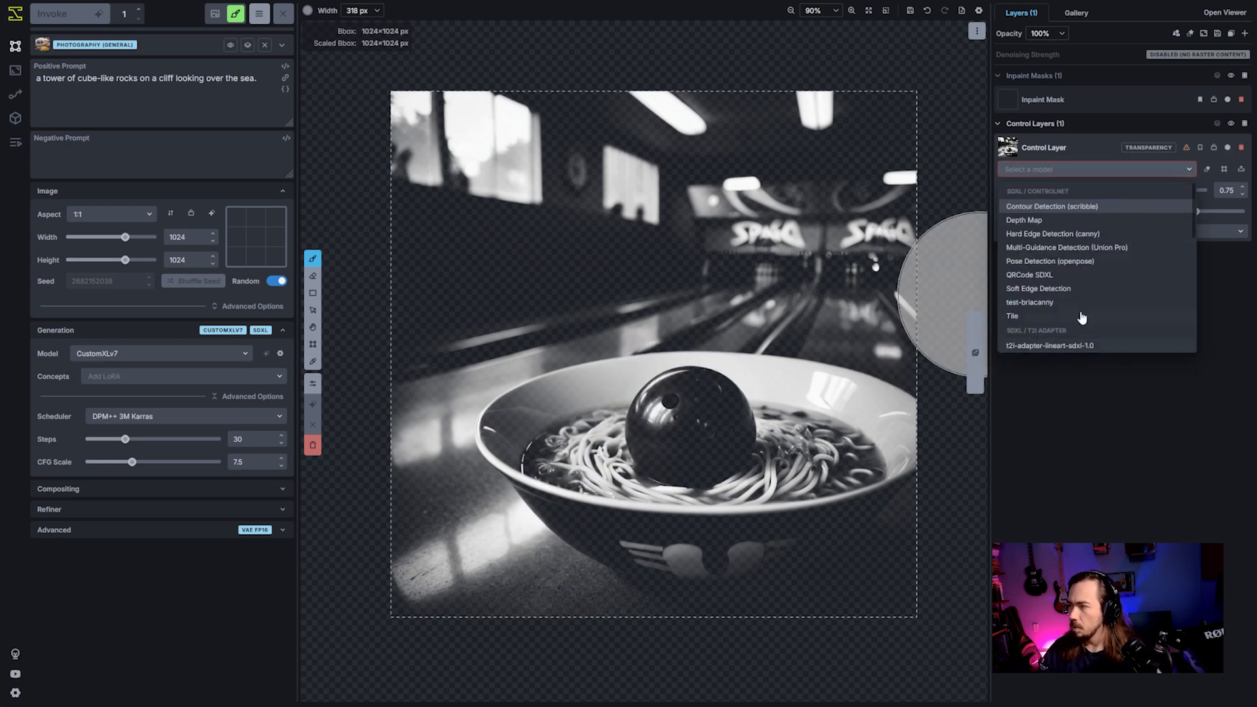
{"action": "left_click", "coordinate": [1069, 248]}
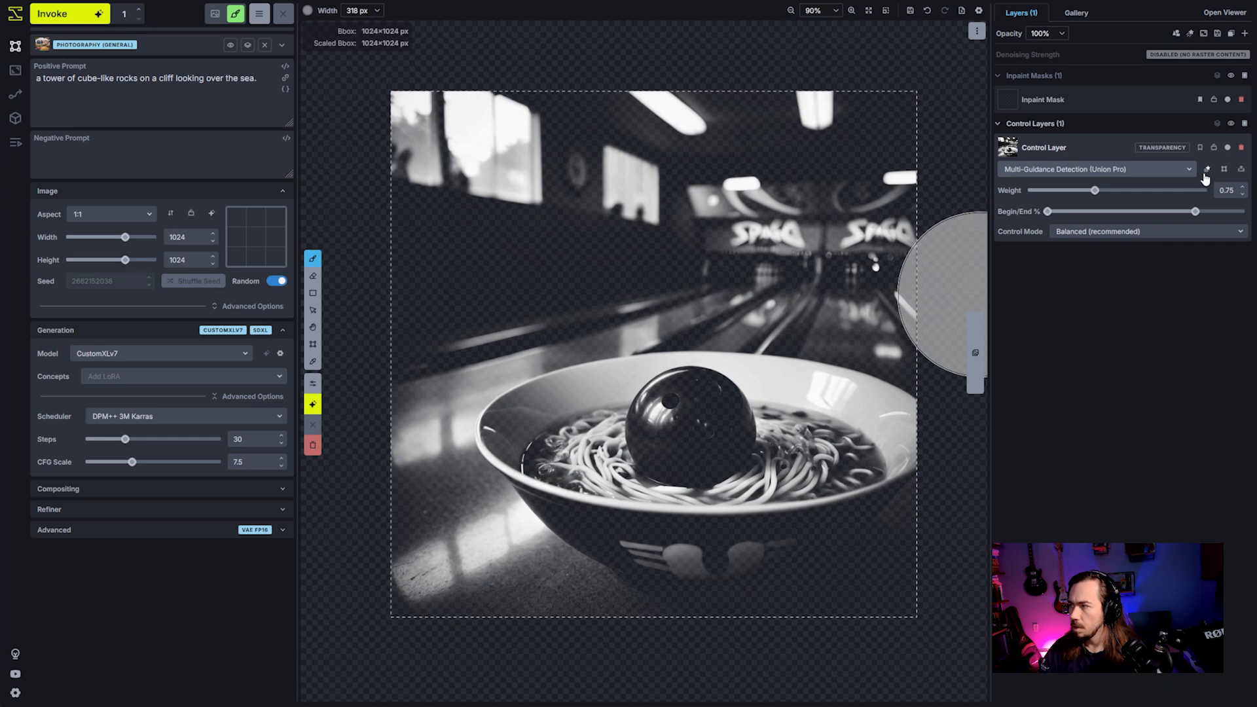
- Filter the bowl control layer with the Normal Map filter type and apply the result
{"action": "left_click", "coordinate": [1207, 170]}
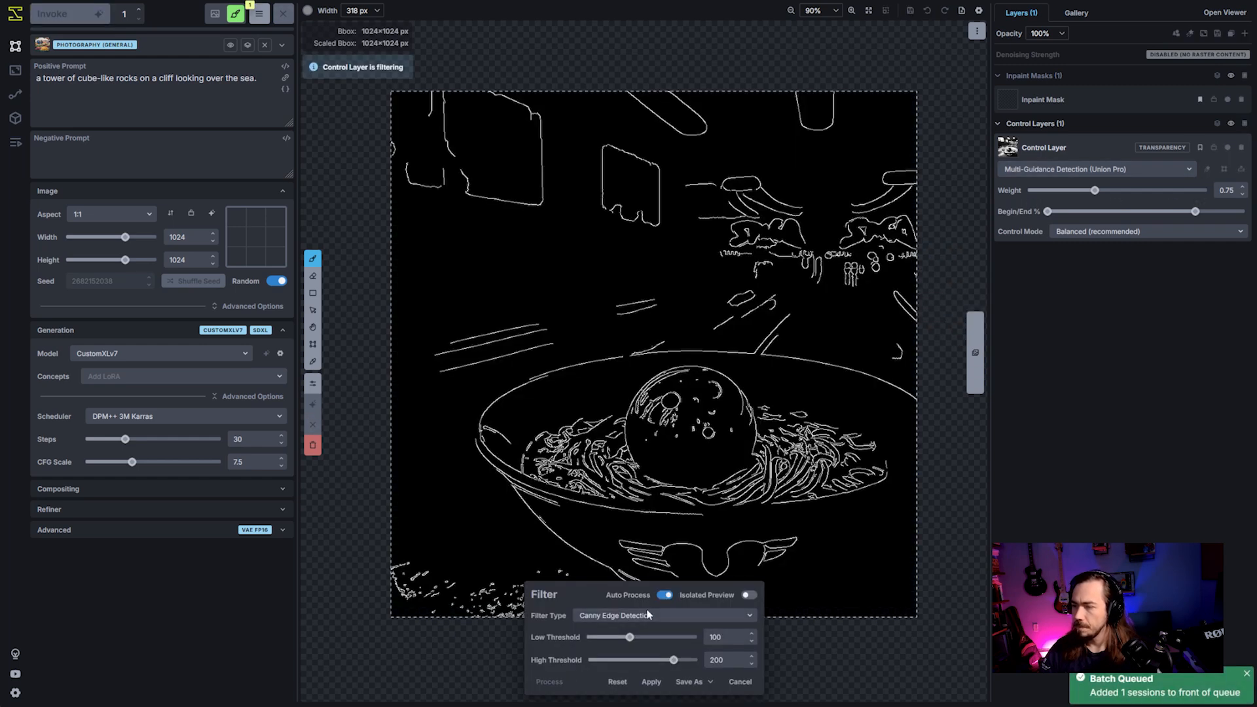
{"action": "left_click", "coordinate": [649, 615]}
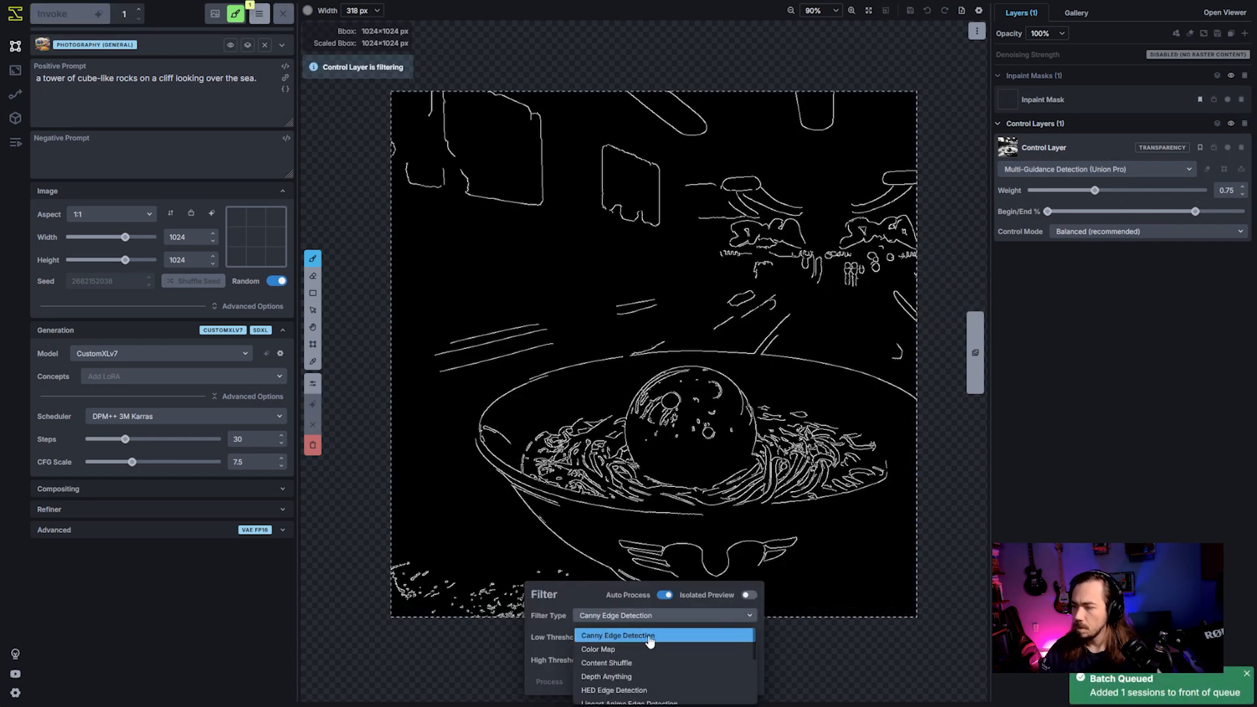
{"action": "scroll", "coordinate": [650, 655], "scroll_direction": "down", "scroll_amount": 5}
{"action": "left_click", "coordinate": [628, 693]}
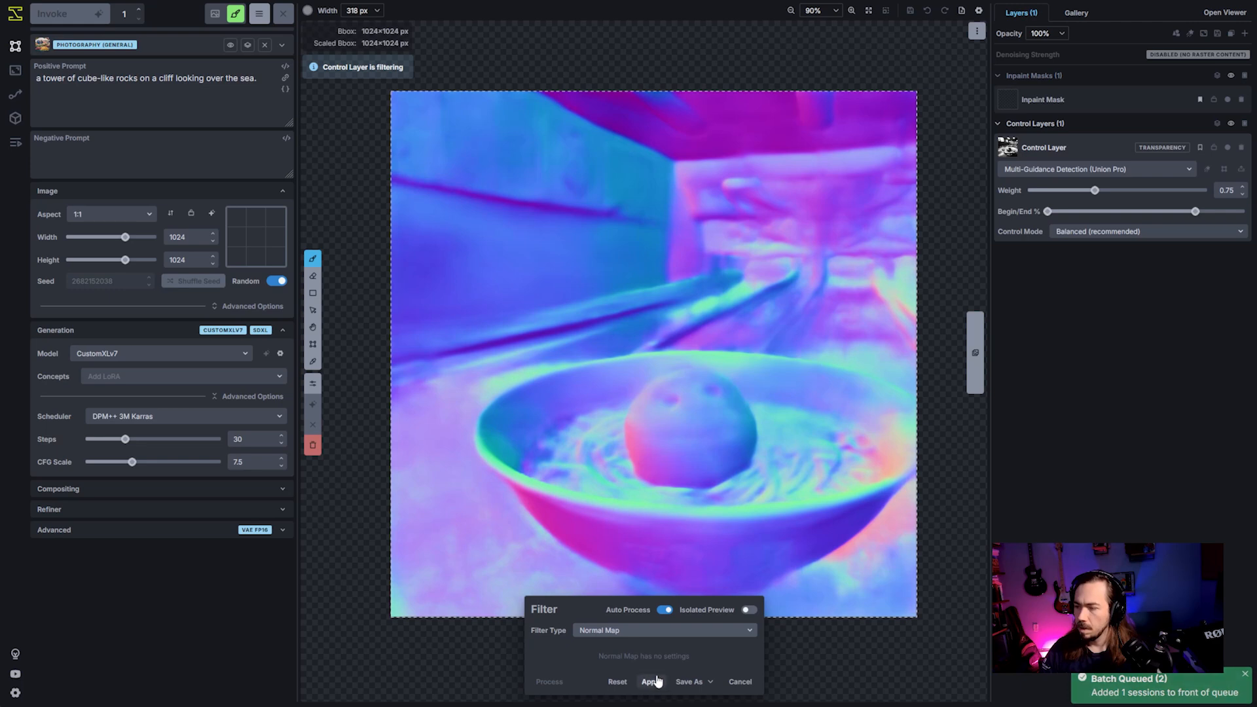
{"action": "left_click", "coordinate": [654, 682]}
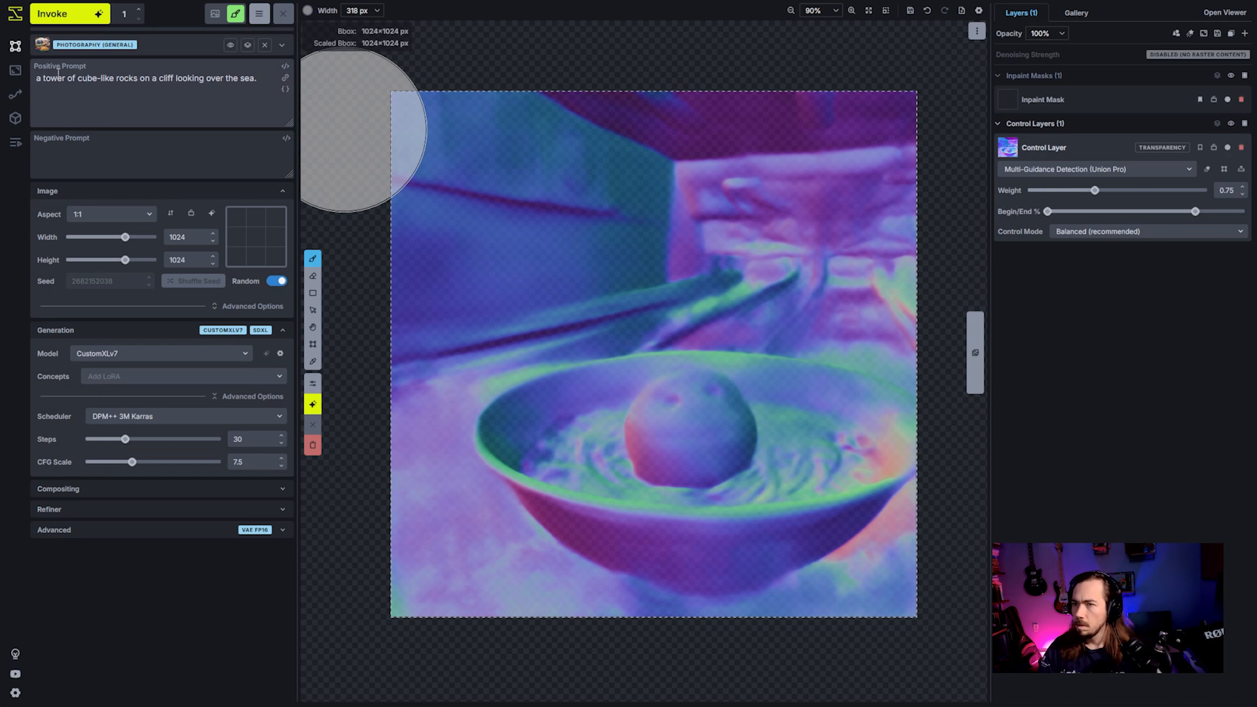
- Change the positive prompt to "a meatball sitting in a bowl of spaghetti at a bowling alley." and generate an image
{"action": "left_click_drag", "start_coordinate": [43, 78], "coordinate": [308, 66]}
{"action": "type", "text": "me"}
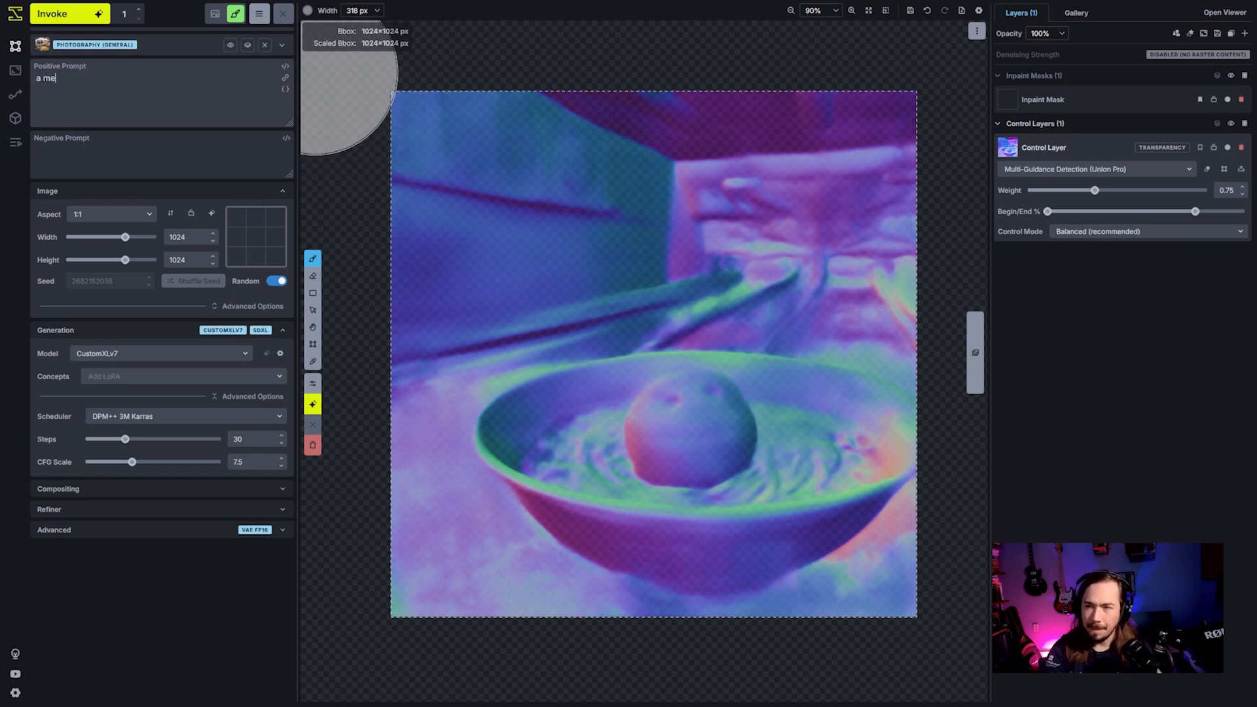
{"action": "type", "text": "atball sitting"}
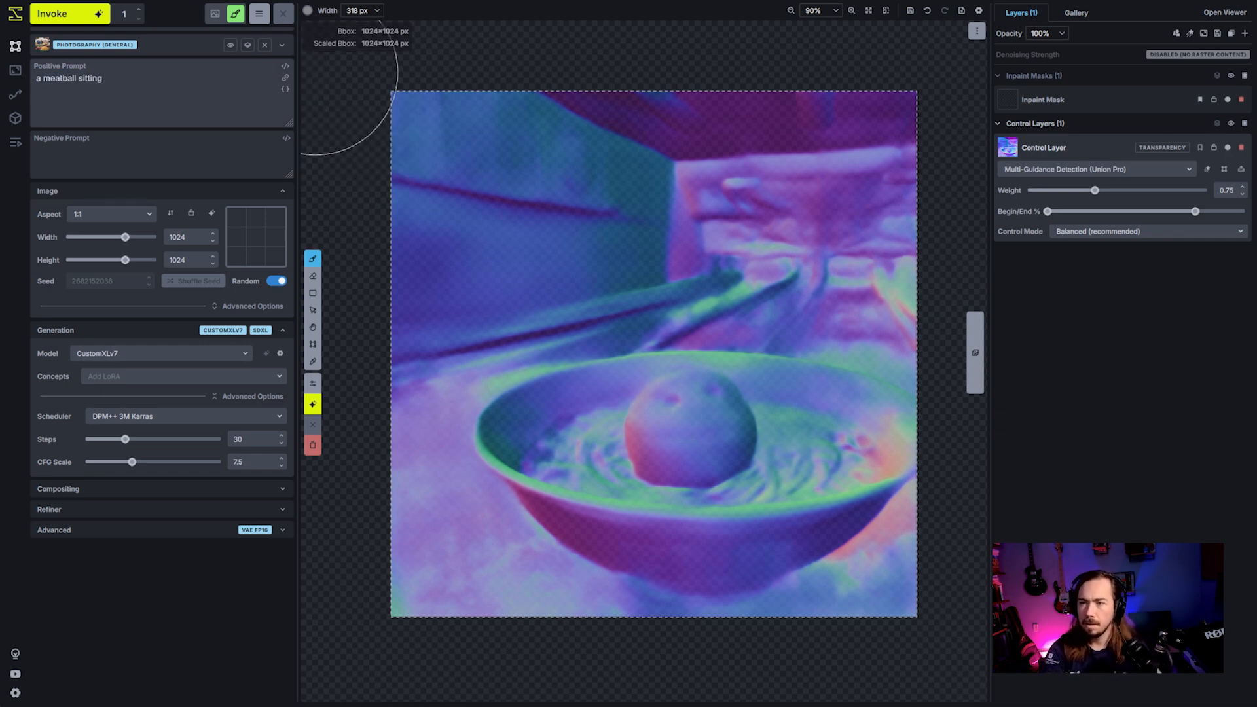
{"action": "type", "text": " in a bowl of spaghet"}
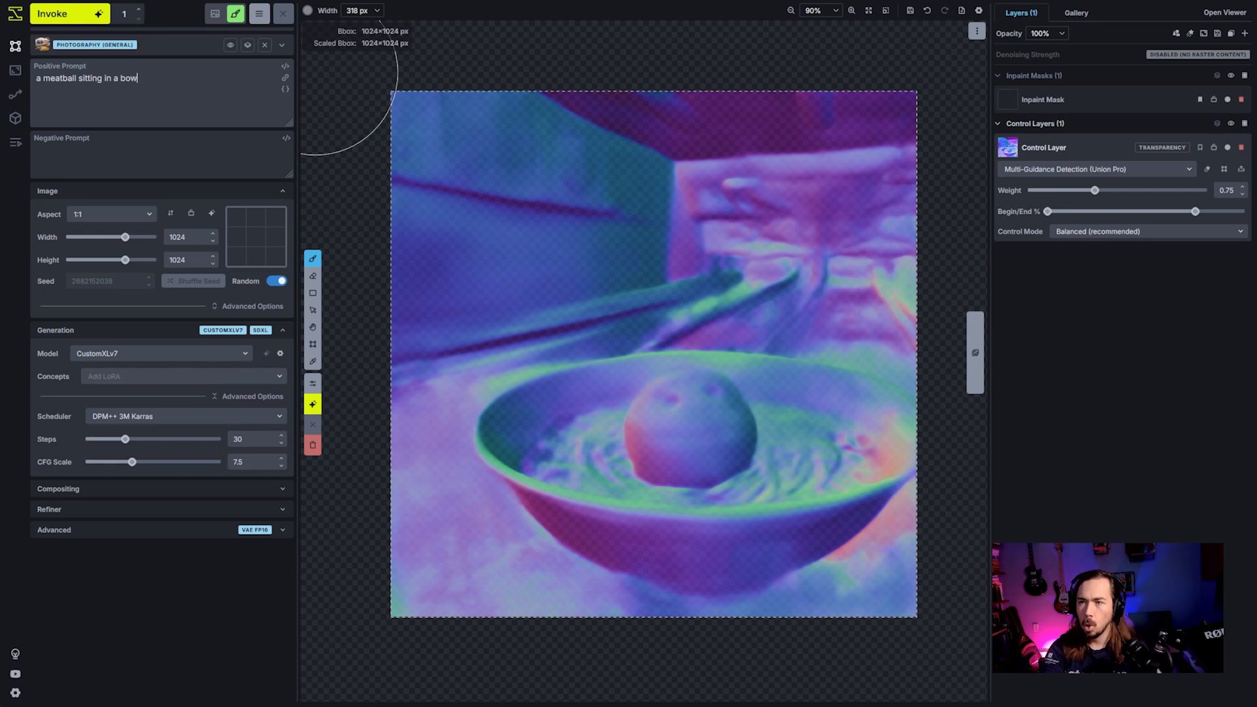
{"action": "type", "text": "ti "}
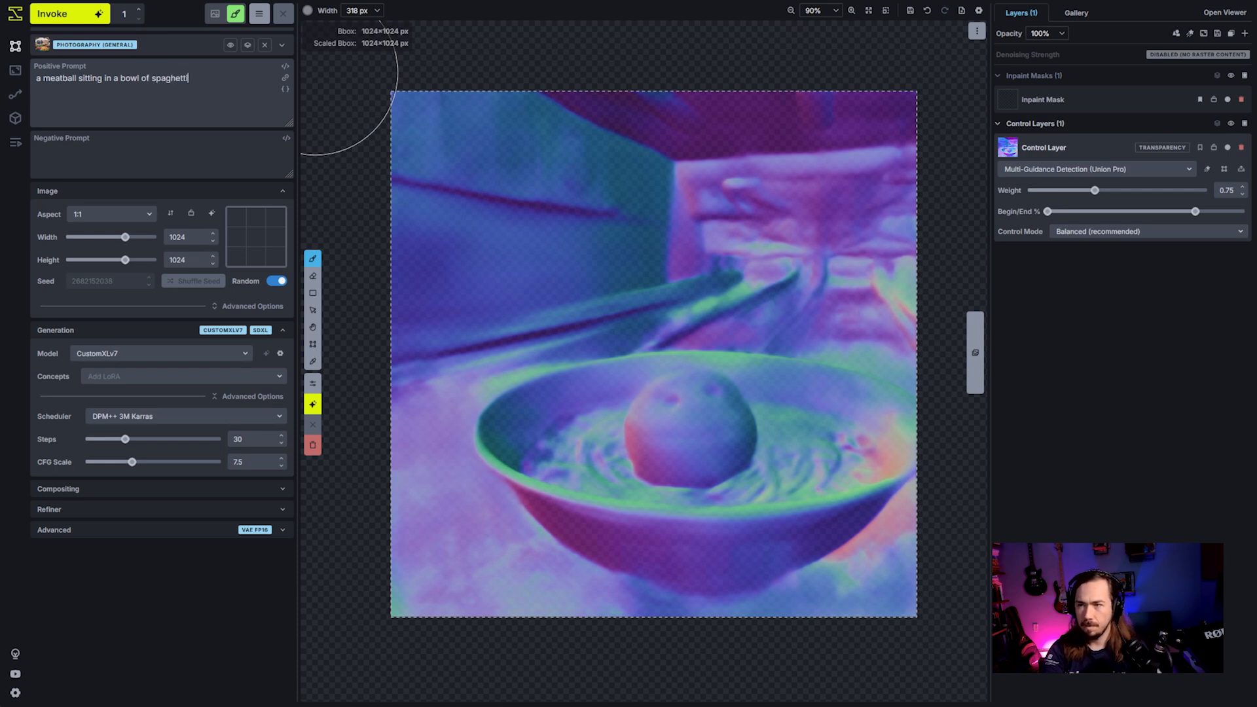
{"action": "type", "text": "at a"}
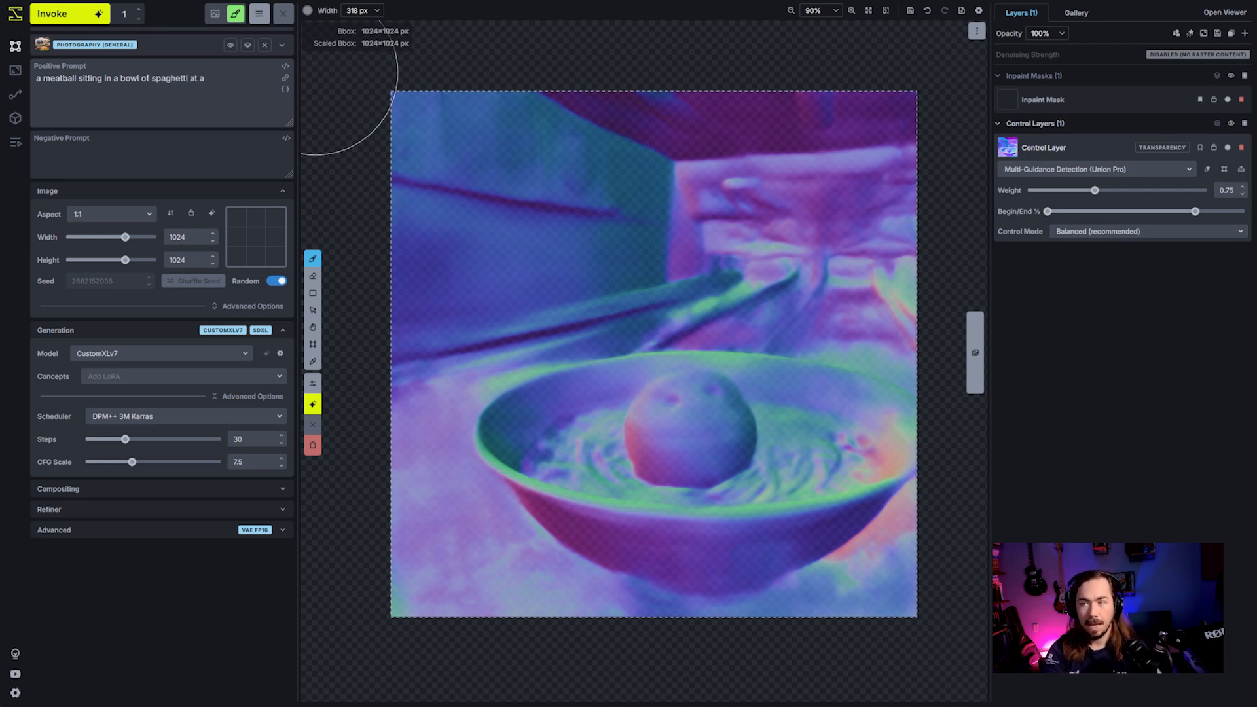
{"action": "type", "text": " bowling alley."}
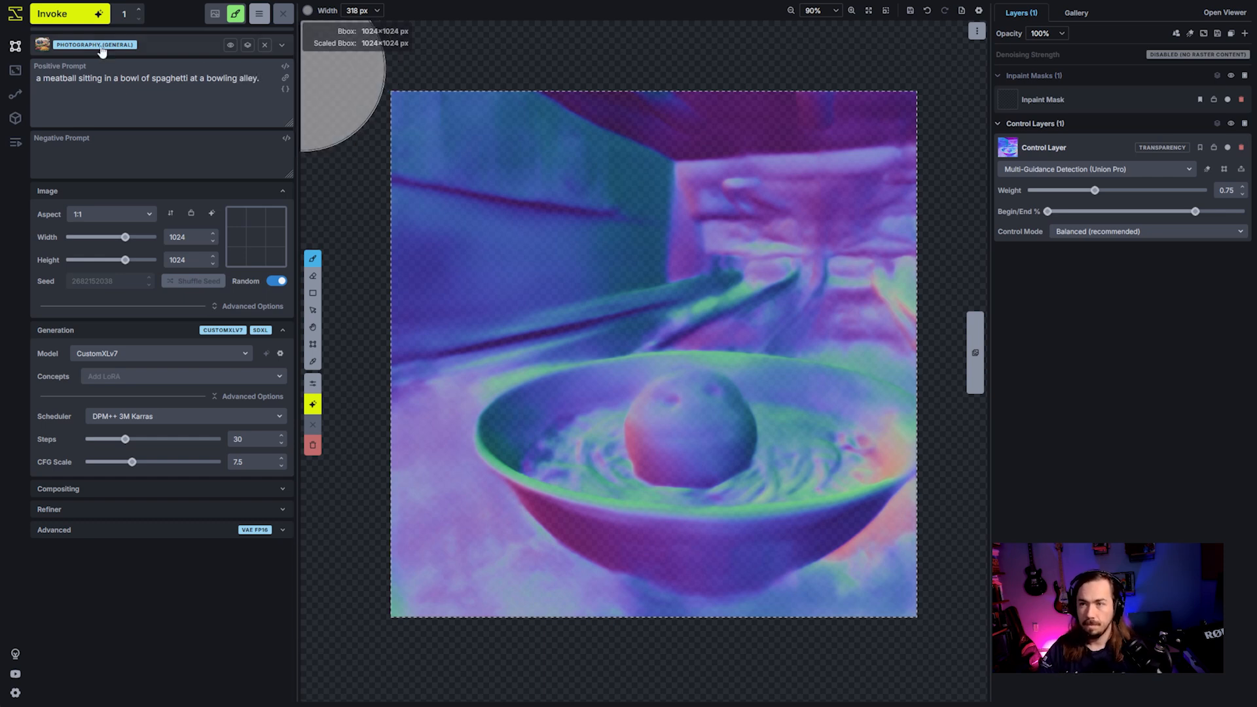
{"action": "left_click", "coordinate": [93, 16]}
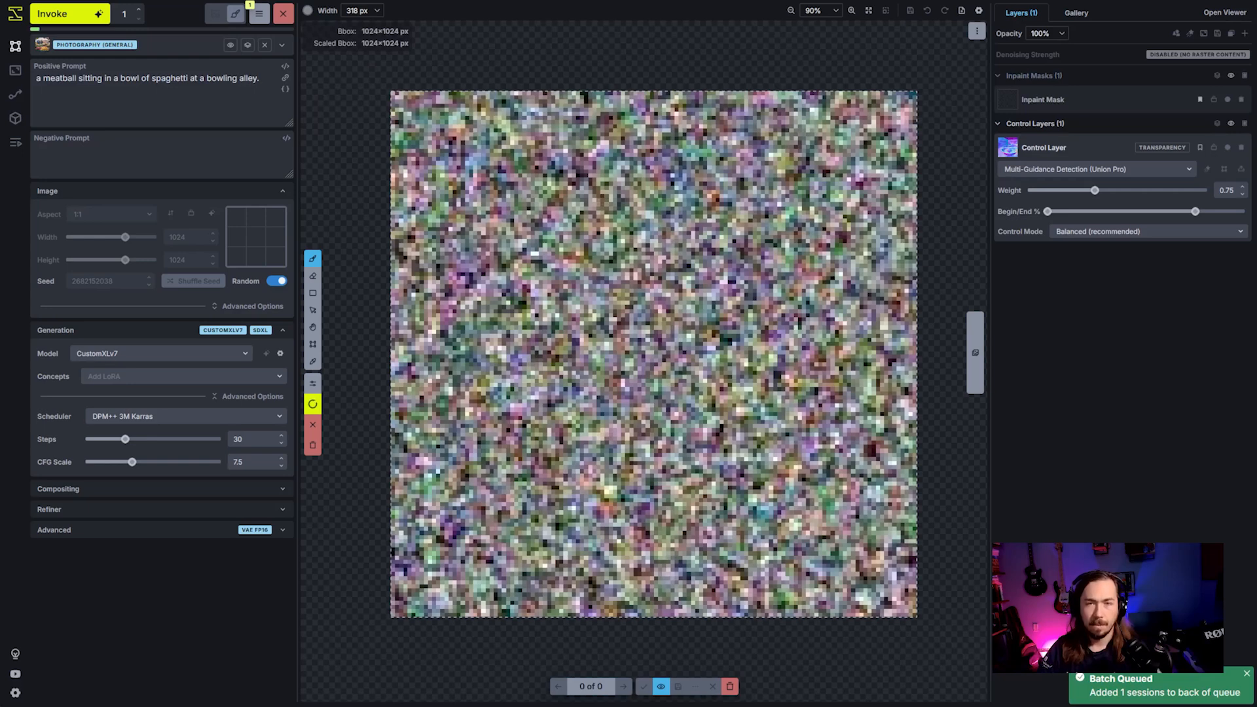
- Replace "spaghetti" with "worms++" in the positive prompt and queue another generation
{"action": "double_click", "coordinate": [162, 79]}
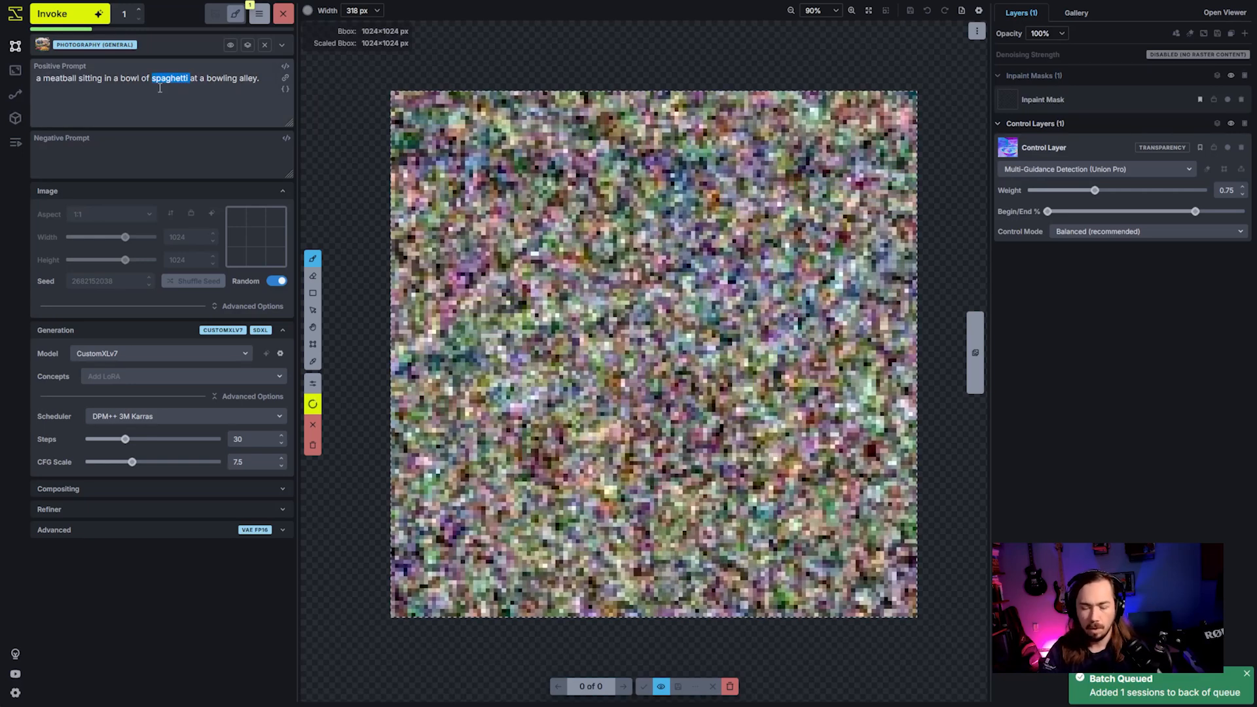
{"action": "type", "text": "worms++"}
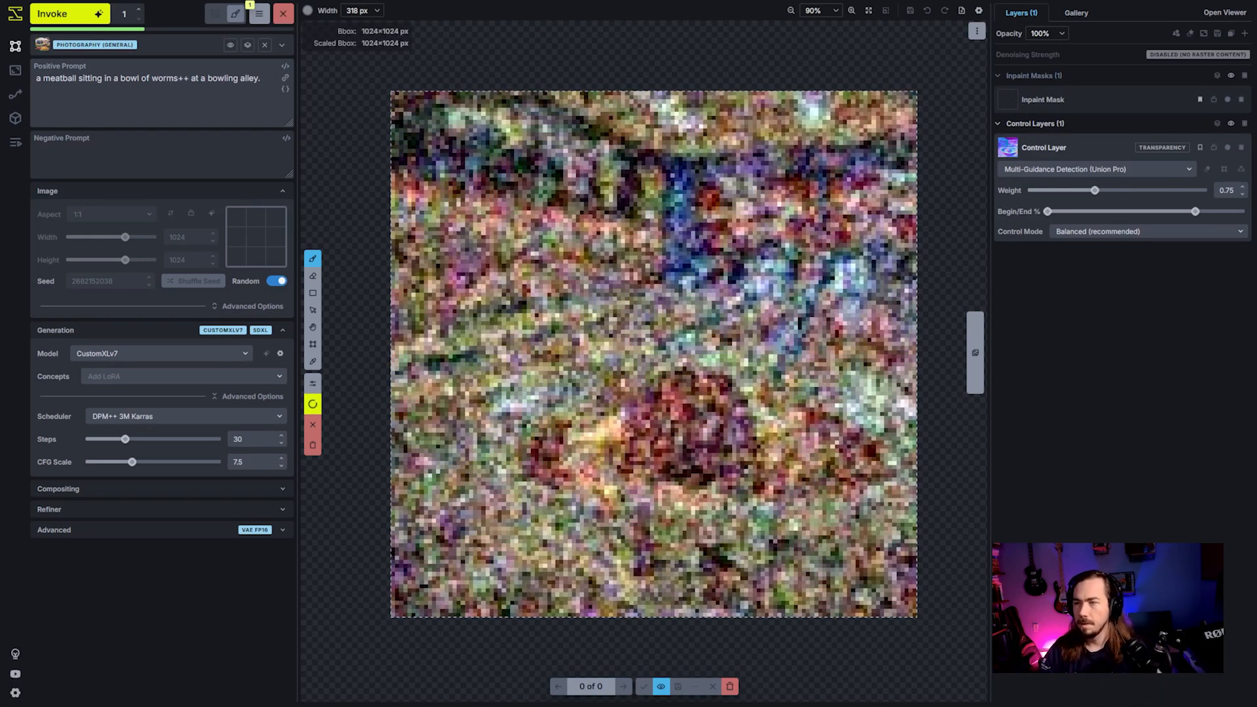
{"action": "left_click", "coordinate": [90, 17]}
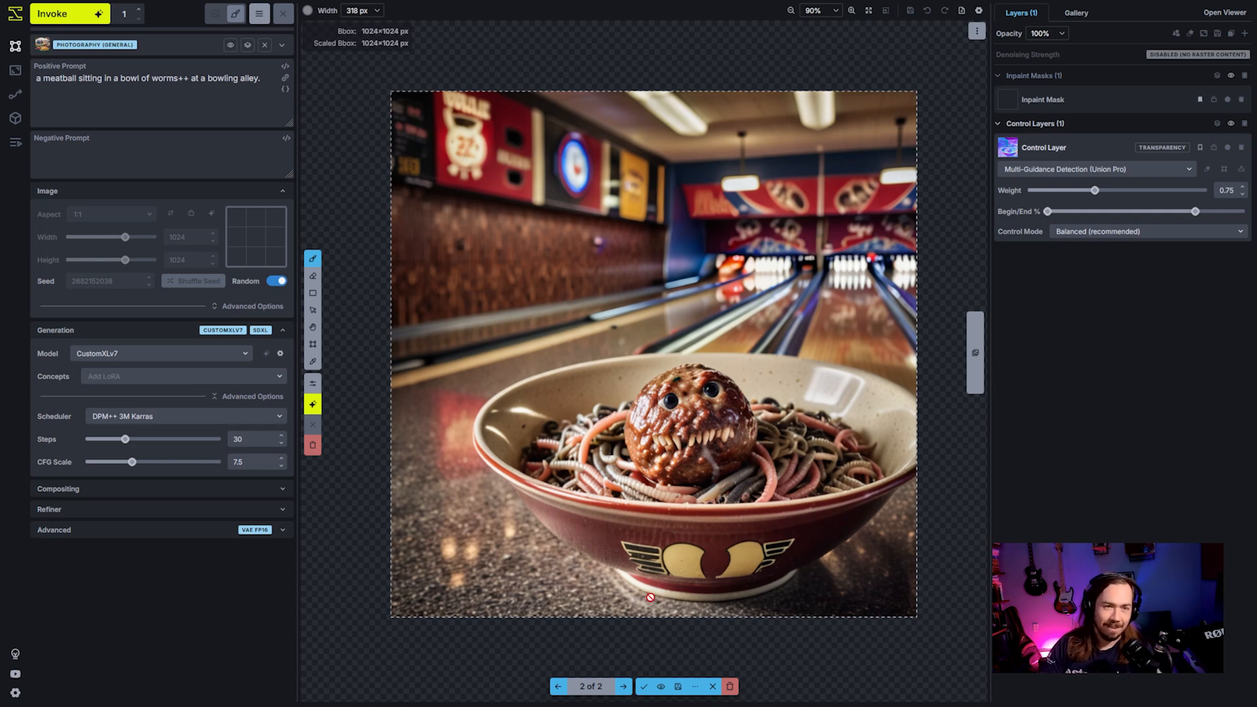
- Compare the two staged bowl images and accept the worms version onto the canvas
{"action": "key", "text": "Left"}
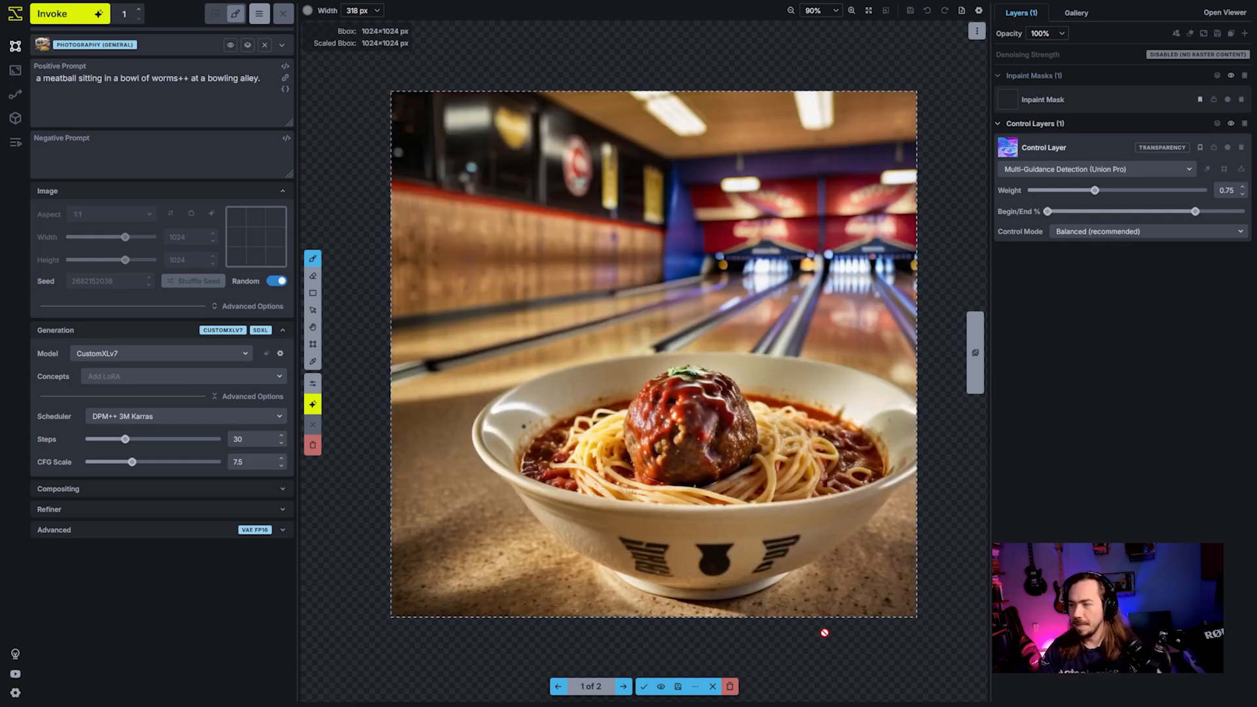
{"action": "key", "text": "Right"}
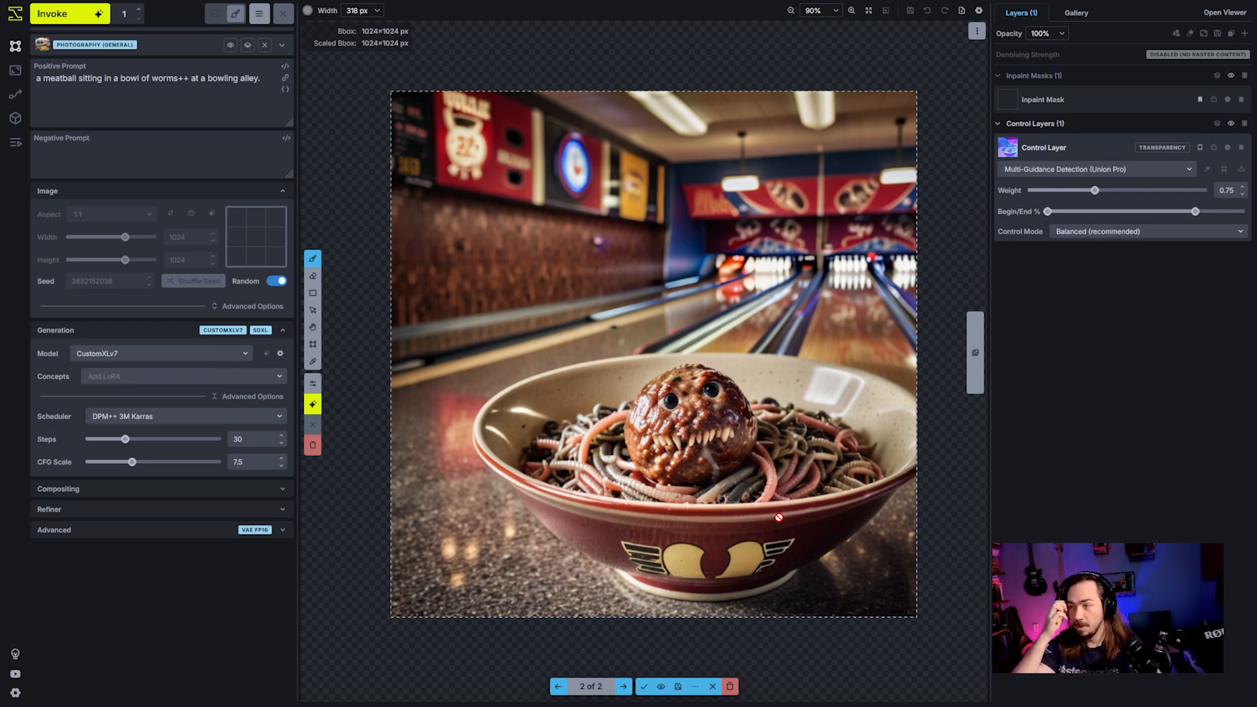
{"action": "key", "text": "Left"}
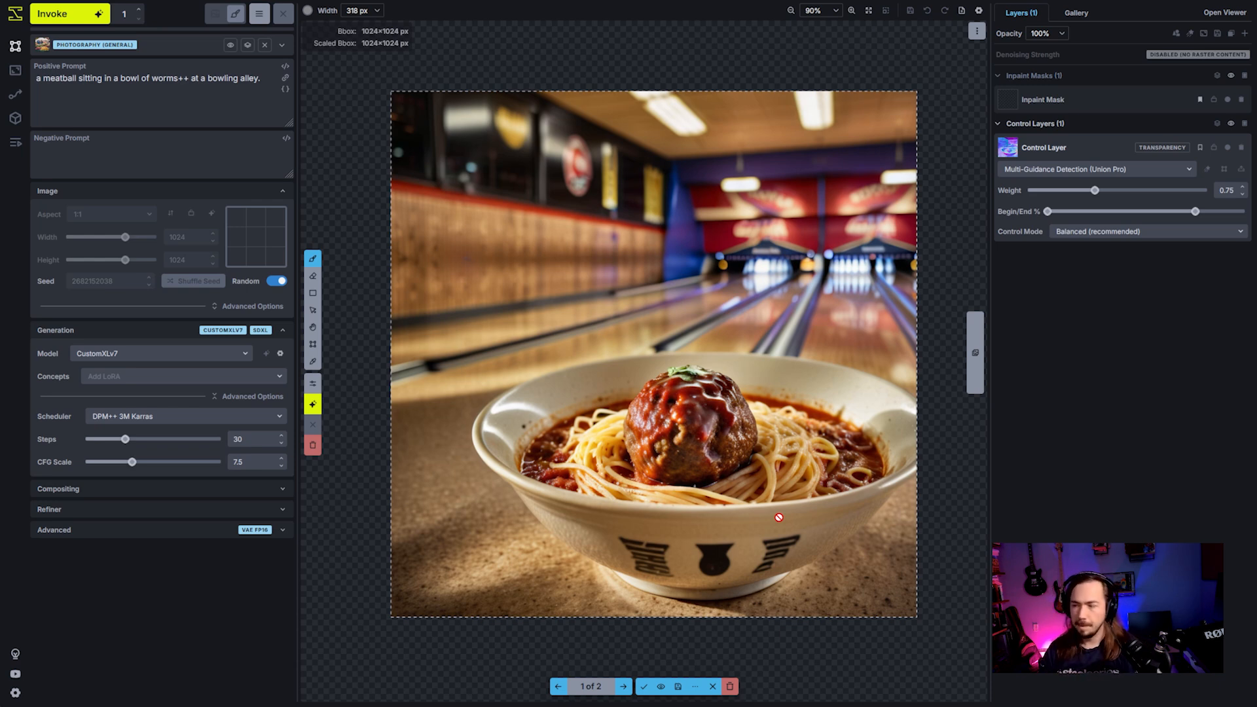
{"action": "key", "text": "Right"}
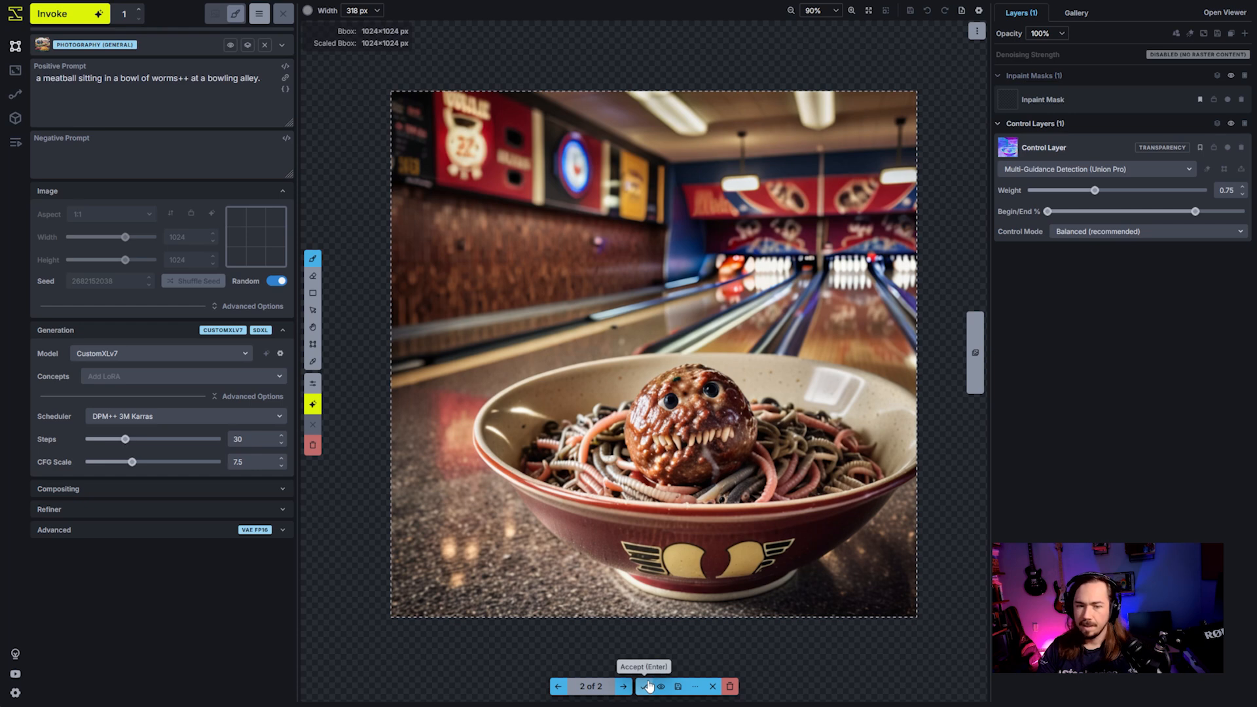
{"action": "left_click", "coordinate": [646, 685]}
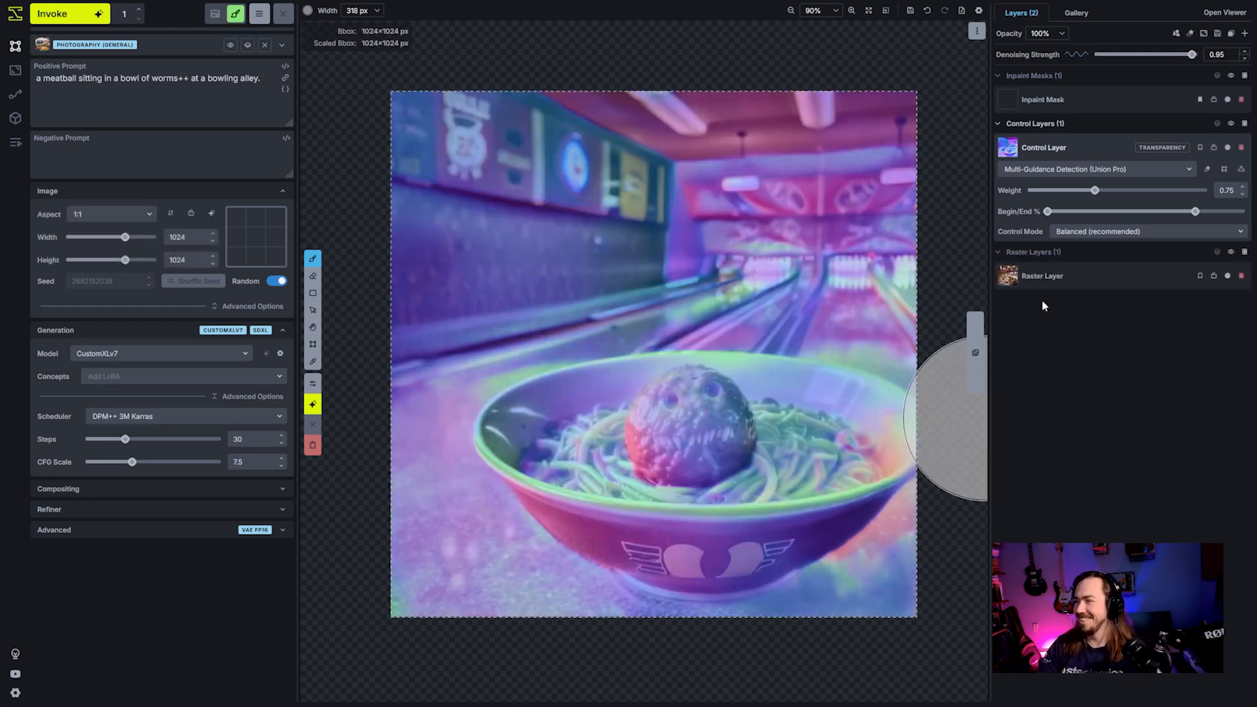
- Shrink the bounding box to 512×448 px around the meatball and paint over the meatball on the inpaint mask
{"action": "left_click", "coordinate": [1162, 102]}
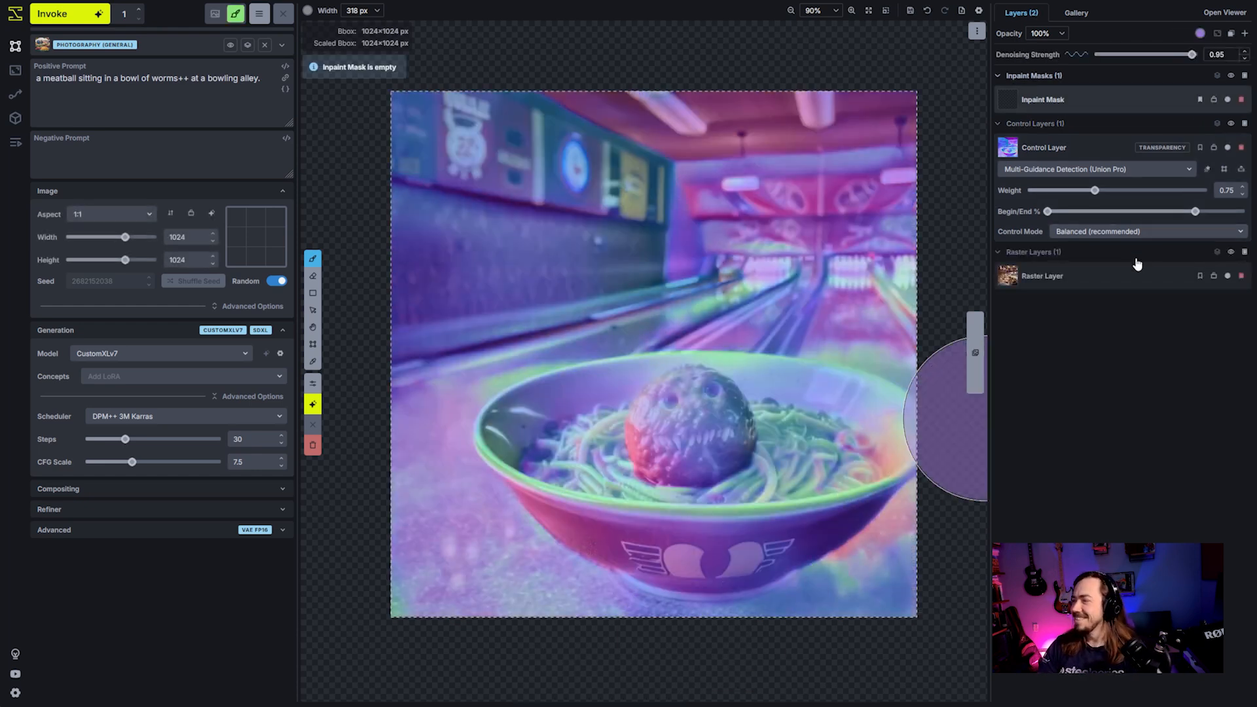
{"action": "key", "text": "c"}
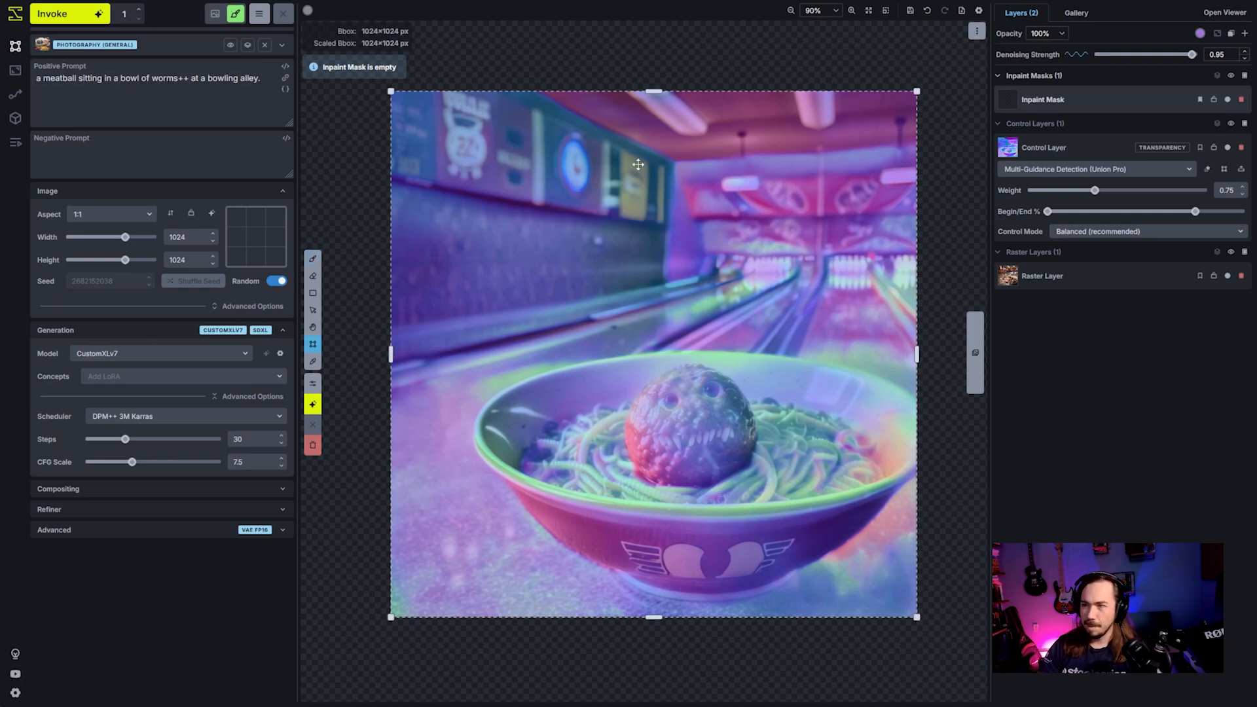
{"action": "left_click_drag", "start_coordinate": [392, 93], "coordinate": [720, 452]}
{"action": "left_click_drag", "start_coordinate": [805, 530], "coordinate": [640, 398]}
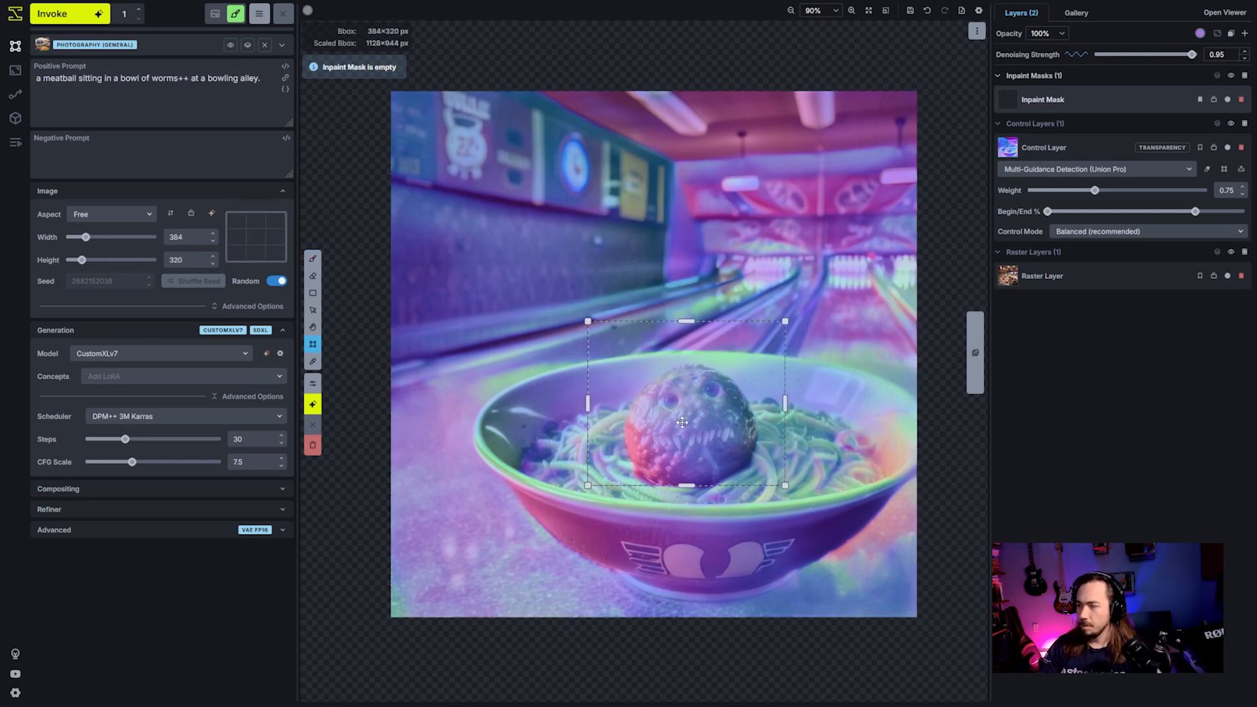
{"action": "left_click_drag", "start_coordinate": [753, 485], "coordinate": [818, 551]}
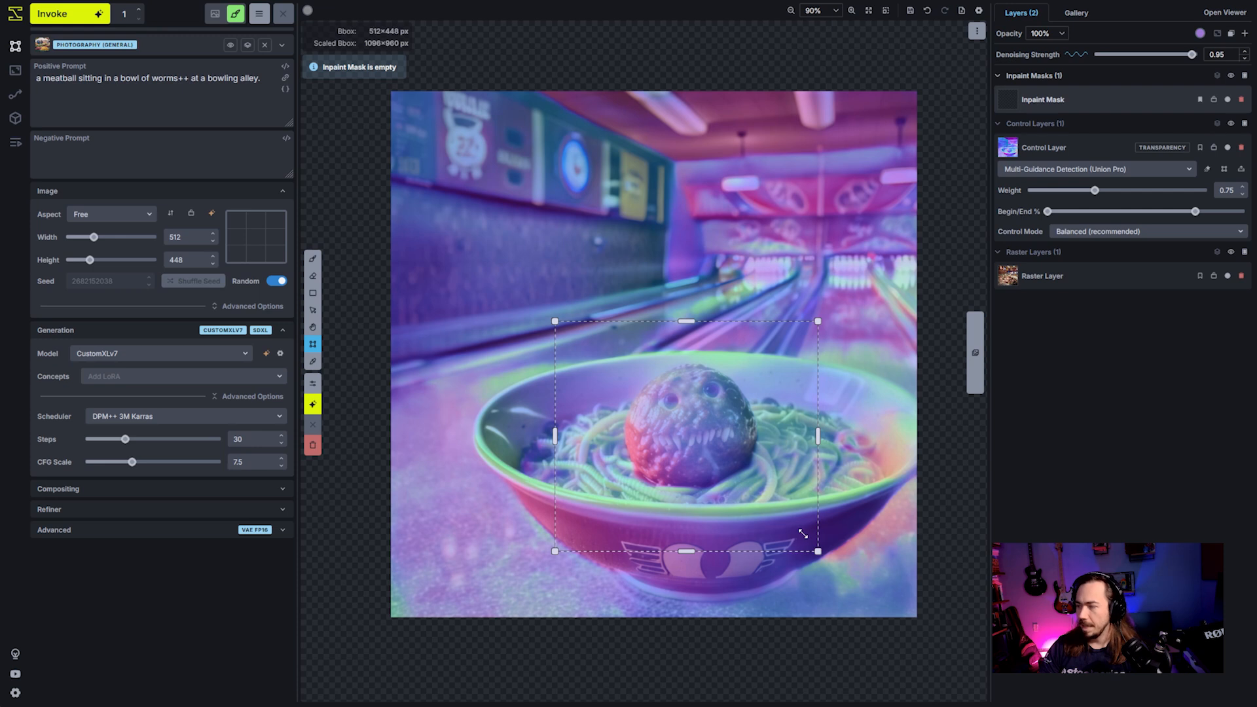
{"action": "key", "text": "b"}
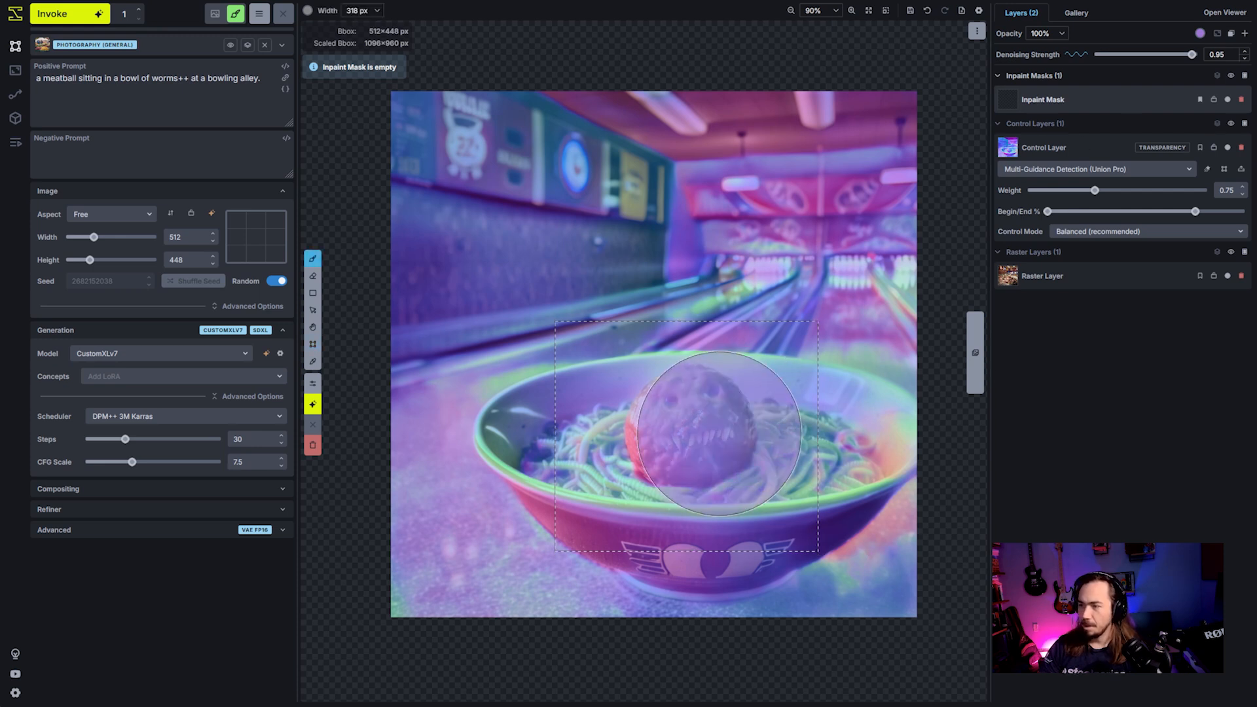
{"action": "mouse_move", "coordinate": [693, 439]}
{"action": "left_mouse_down"}
{"action": "mouse_move", "coordinate": [658, 393]}
{"action": "mouse_move", "coordinate": [721, 419]}
{"action": "mouse_move", "coordinate": [707, 485]}
{"action": "left_mouse_up"}
- Edit the positive prompt to "a meatball with a face sitting in a bowl of worms++.", removing the bowling alley
{"action": "left_click_drag", "start_coordinate": [262, 80], "coordinate": [209, 93]}
{"action": "left_click", "coordinate": [79, 87]}
{"action": "left_click", "coordinate": [256, 97]}
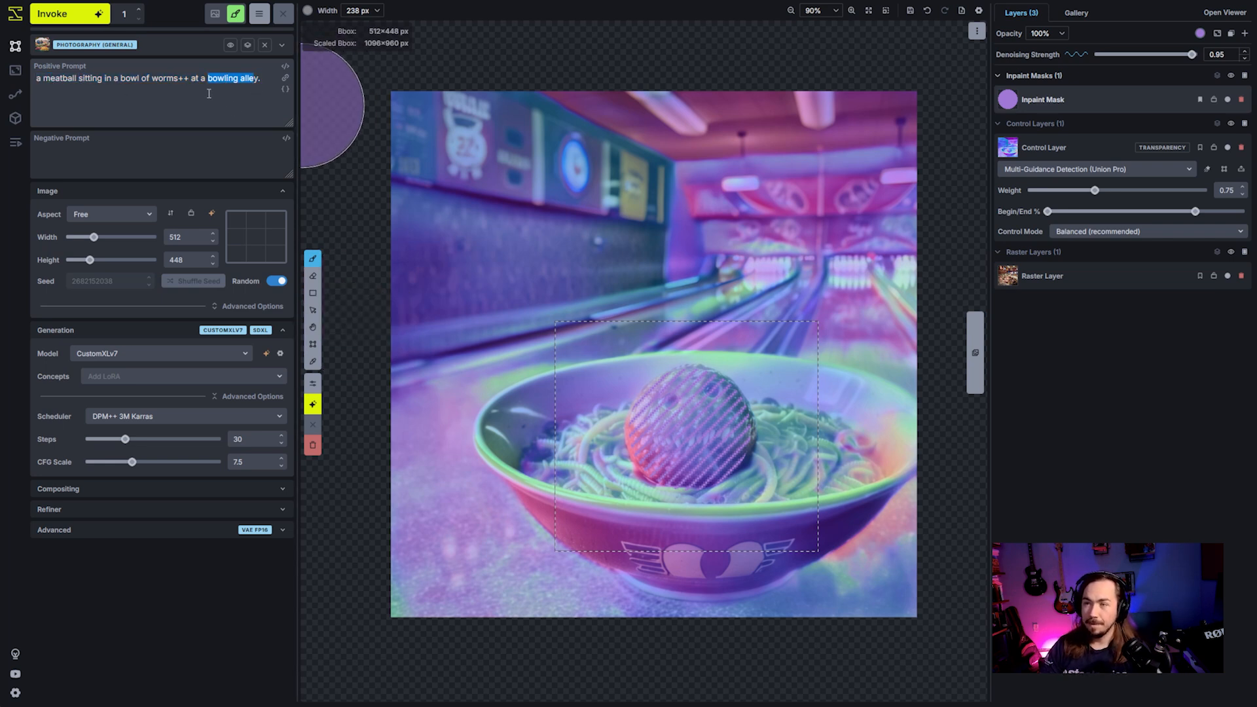
{"action": "key", "text": "BackSpace"}
{"action": "key", "text": "BackSpace"}
{"action": "key", "text": "Delete"}
{"action": "key", "text": "Delete"}
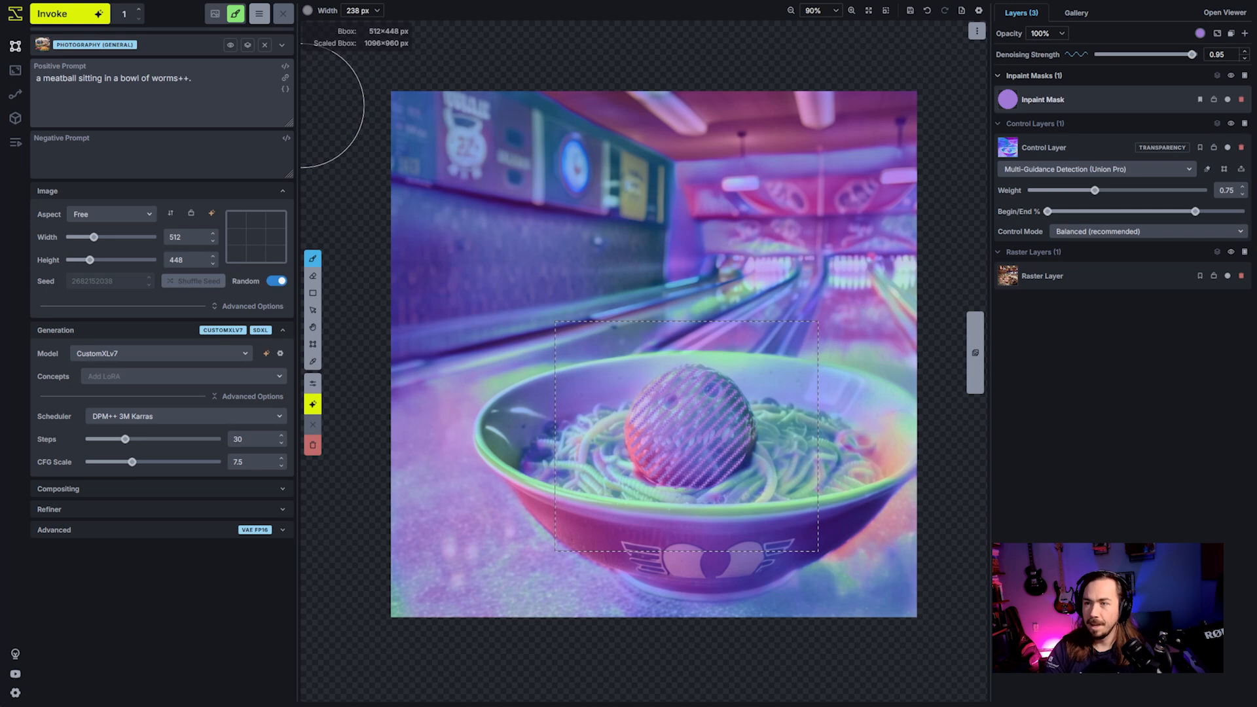
{"action": "type", "text": "w"}
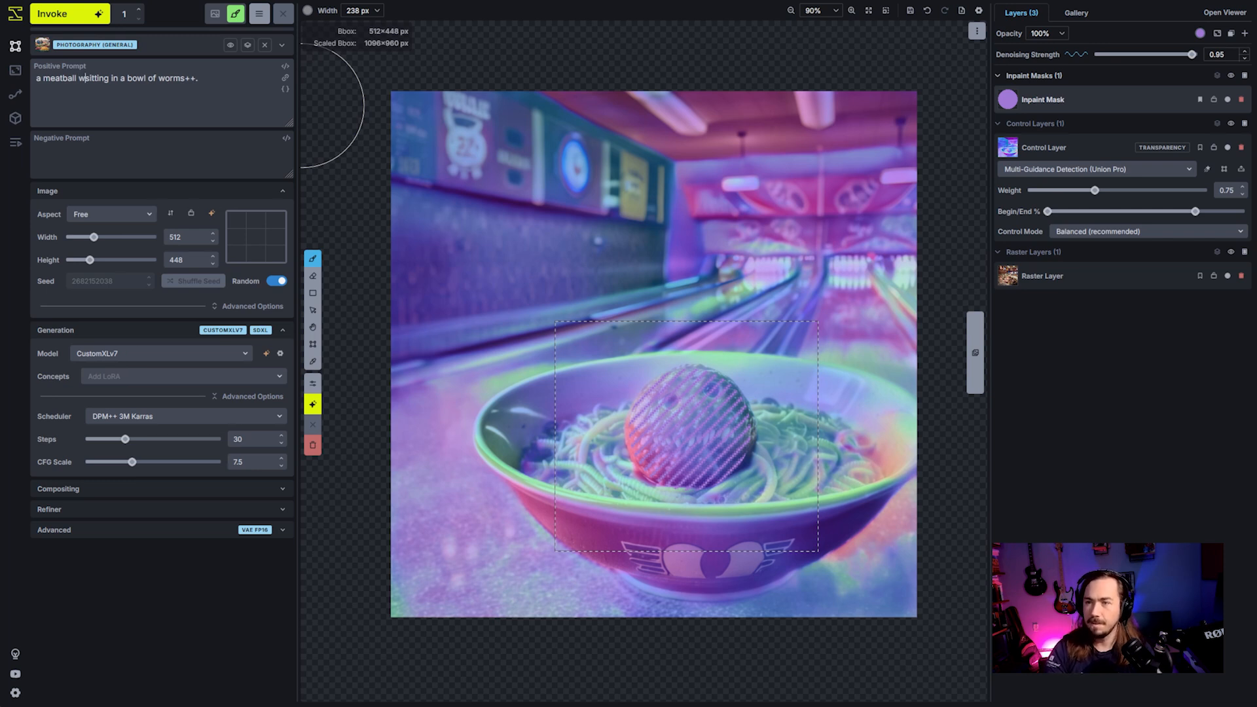
{"action": "type", "text": "ith a face"}
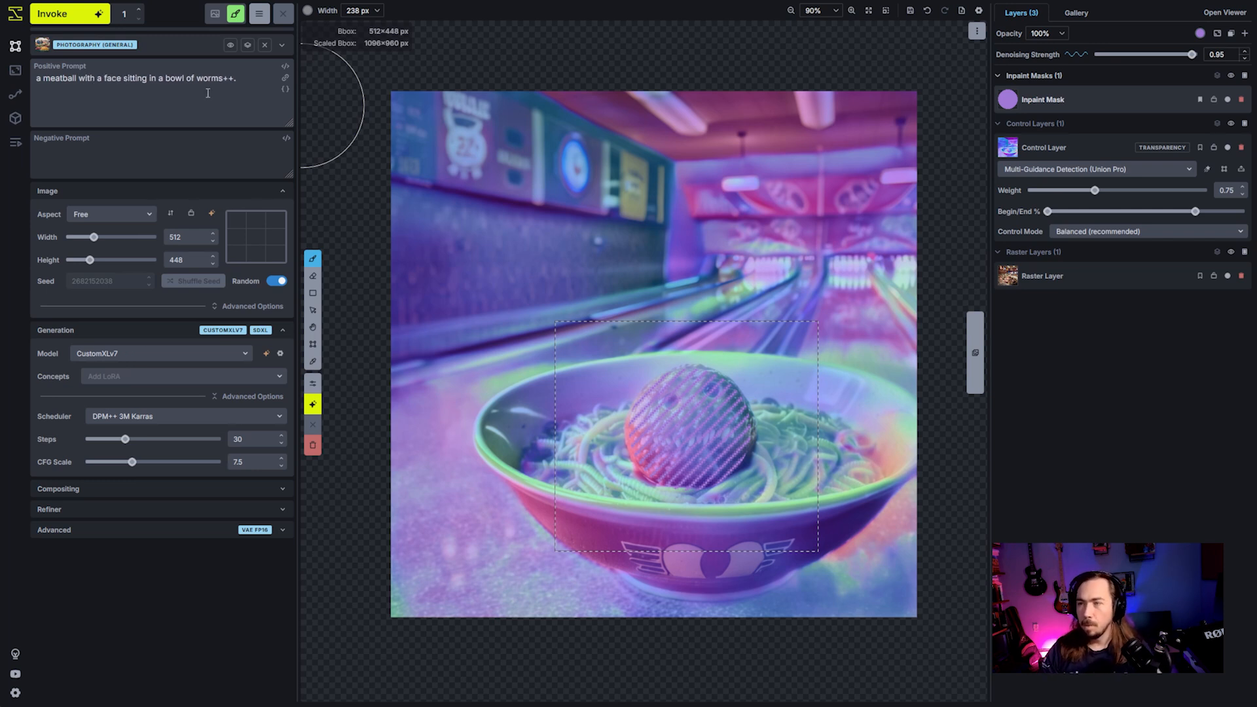
- Regenerate the masked meatball with a denoising strength of 0.65 and accept the staged image
{"action": "left_click", "coordinate": [1160, 55]}
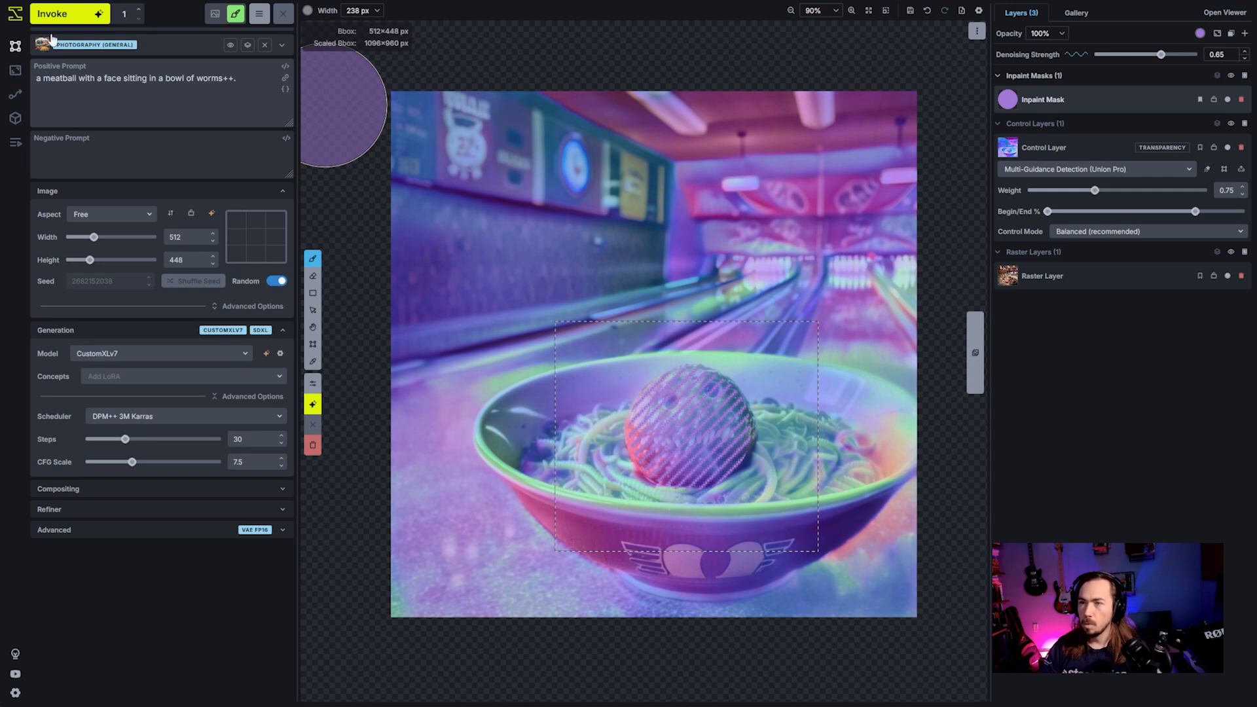
{"action": "left_click", "coordinate": [91, 20]}
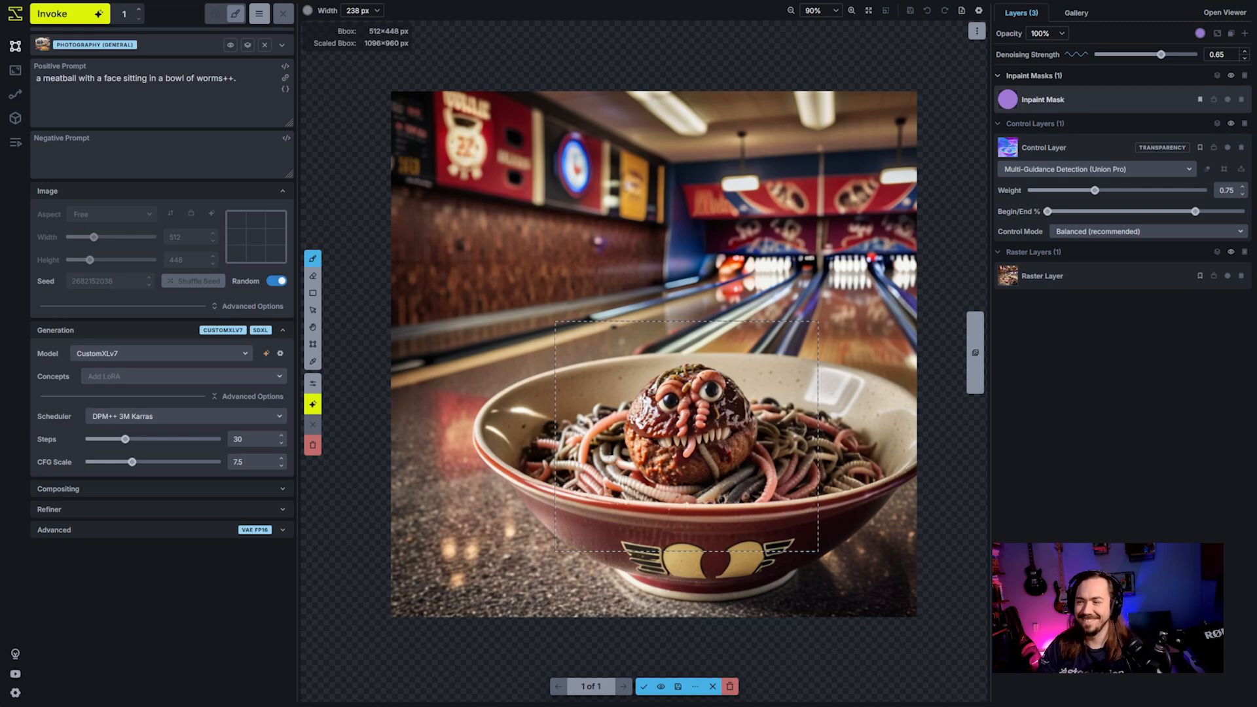
{"action": "left_click", "coordinate": [644, 686]}
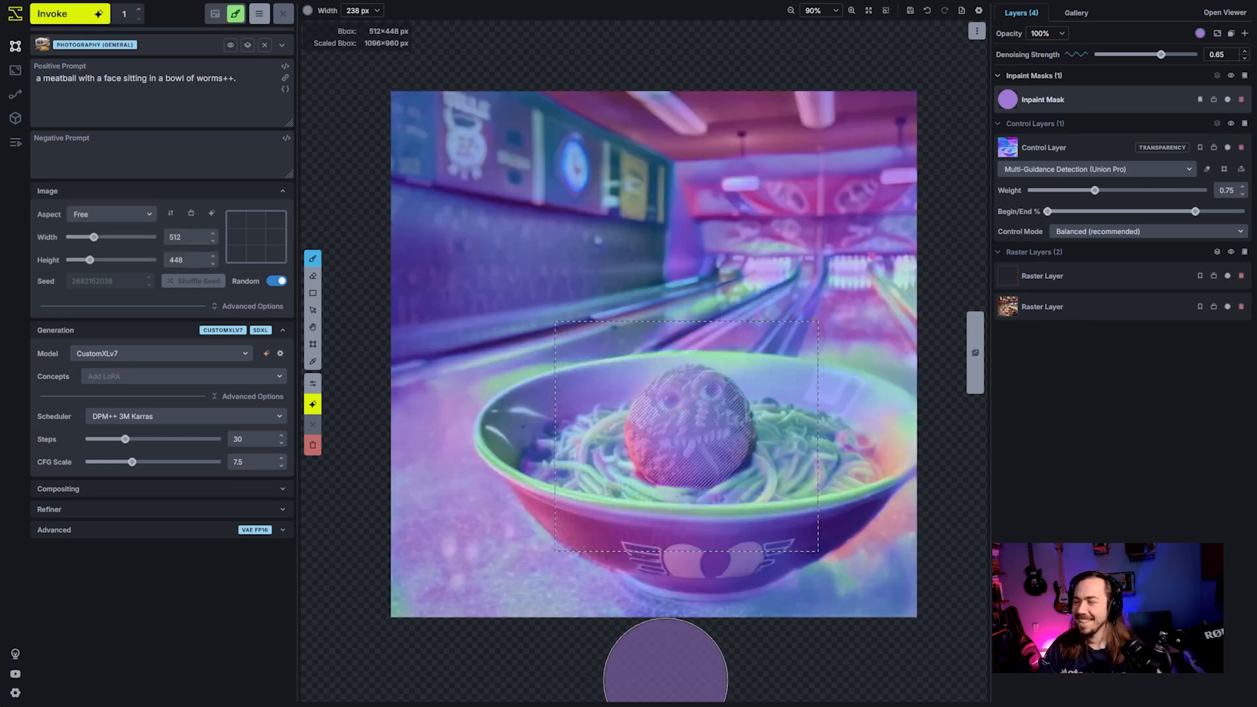
- Disable the normal map control layer and clear the inpaint mask
{"action": "left_click", "coordinate": [1228, 148]}
{"action": "left_click", "coordinate": [1163, 100]}
{"action": "key", "text": "shift+c"}
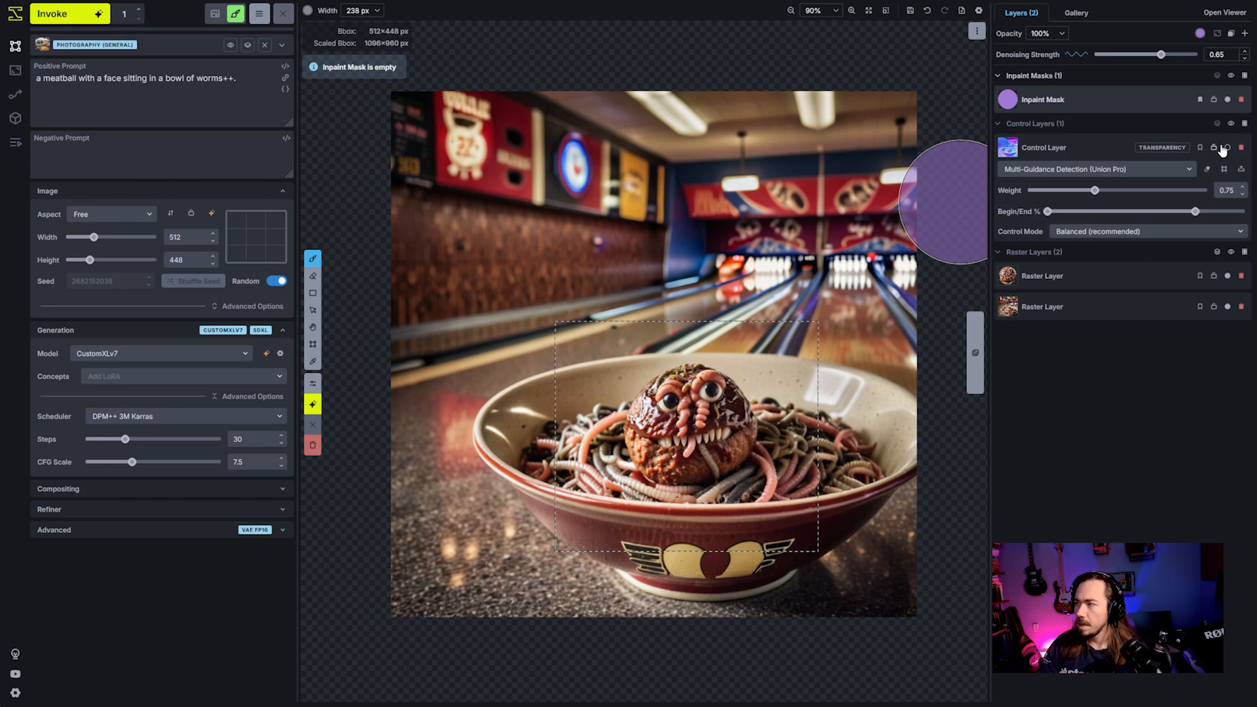
- Merge the visible raster layers into a single layer and delete the two original raster layers
{"action": "left_click", "coordinate": [1095, 142]}
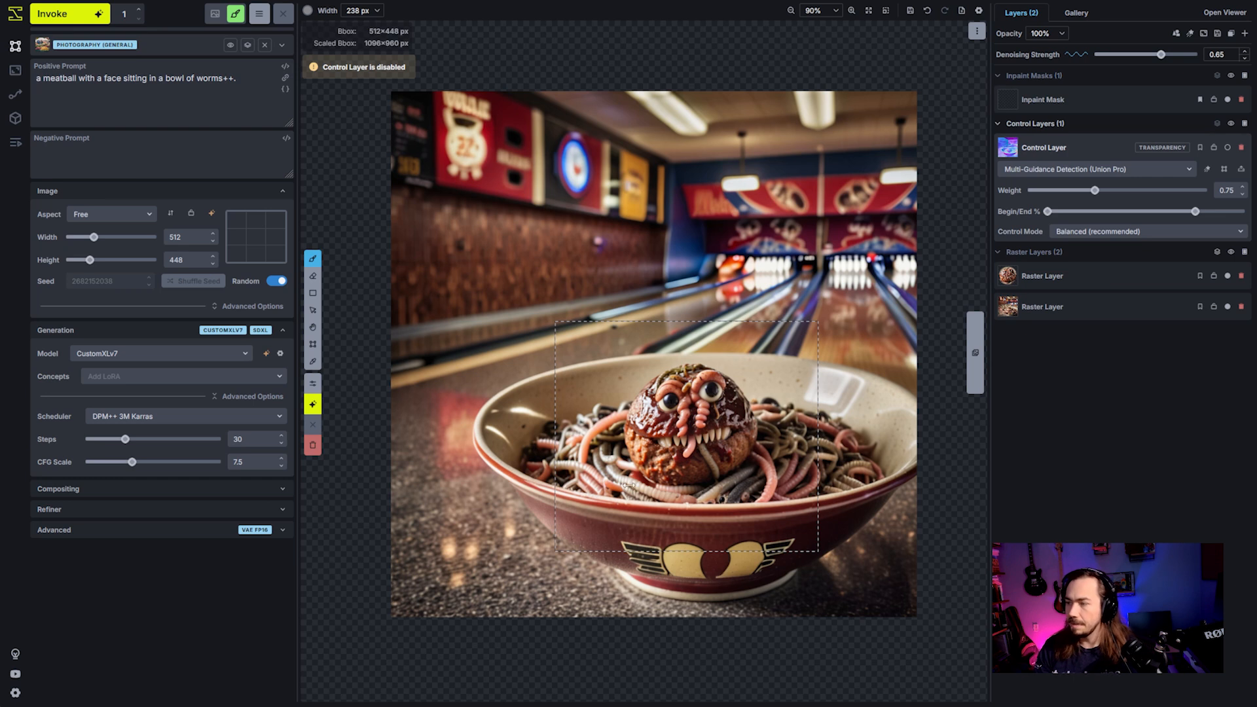
{"action": "left_click", "coordinate": [1217, 252]}
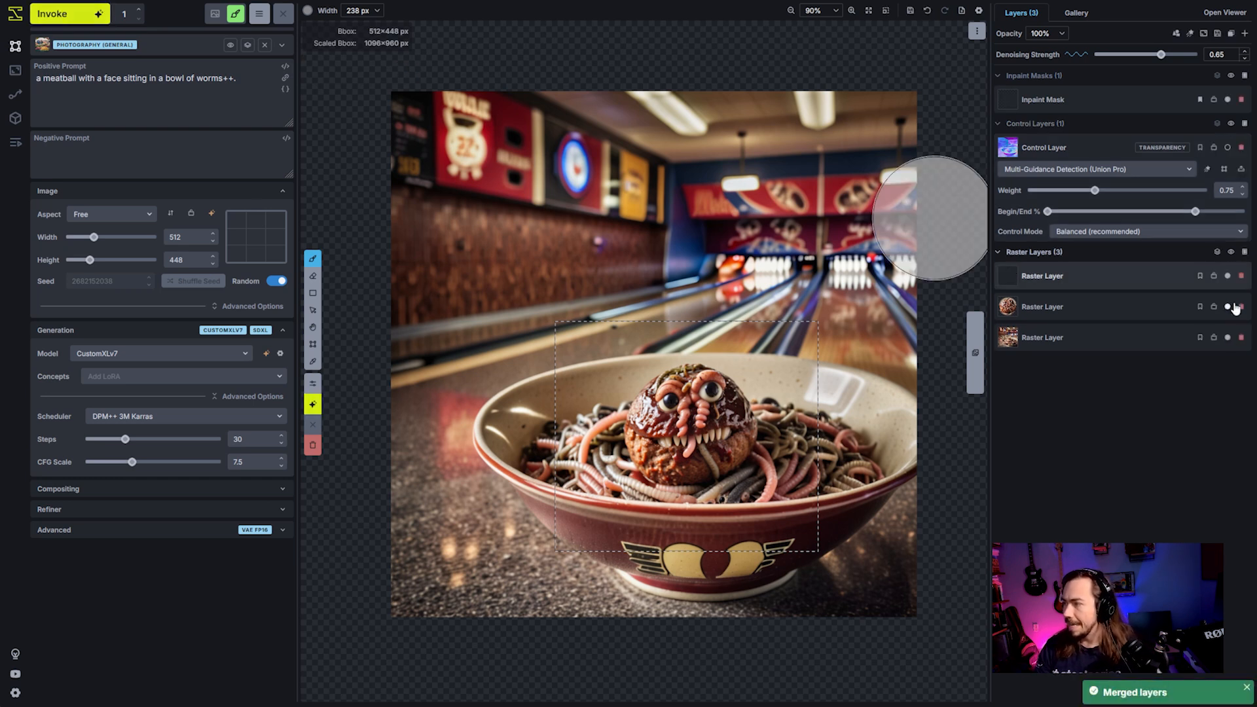
{"action": "left_click", "coordinate": [1242, 276]}
{"action": "left_click", "coordinate": [1241, 276]}
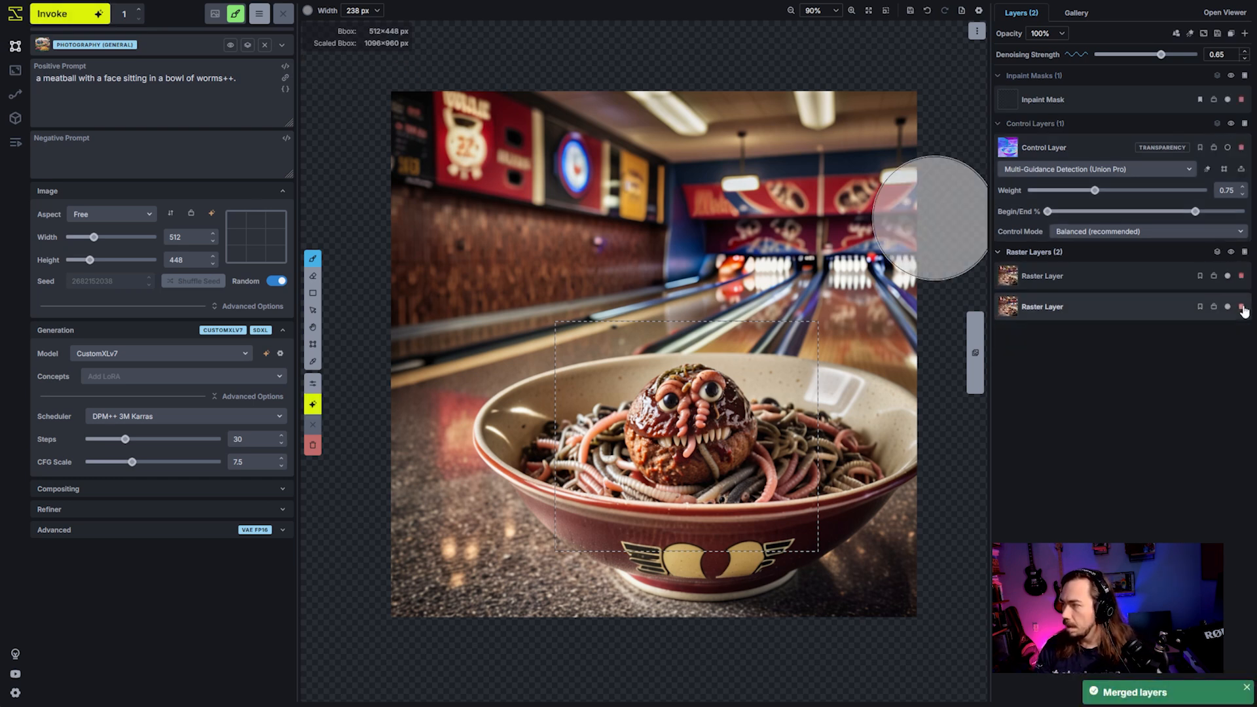
- Apply the Canny Edge Detection filter to the merged raster layer and convert it to a control layer
{"action": "right_click", "coordinate": [1101, 269]}
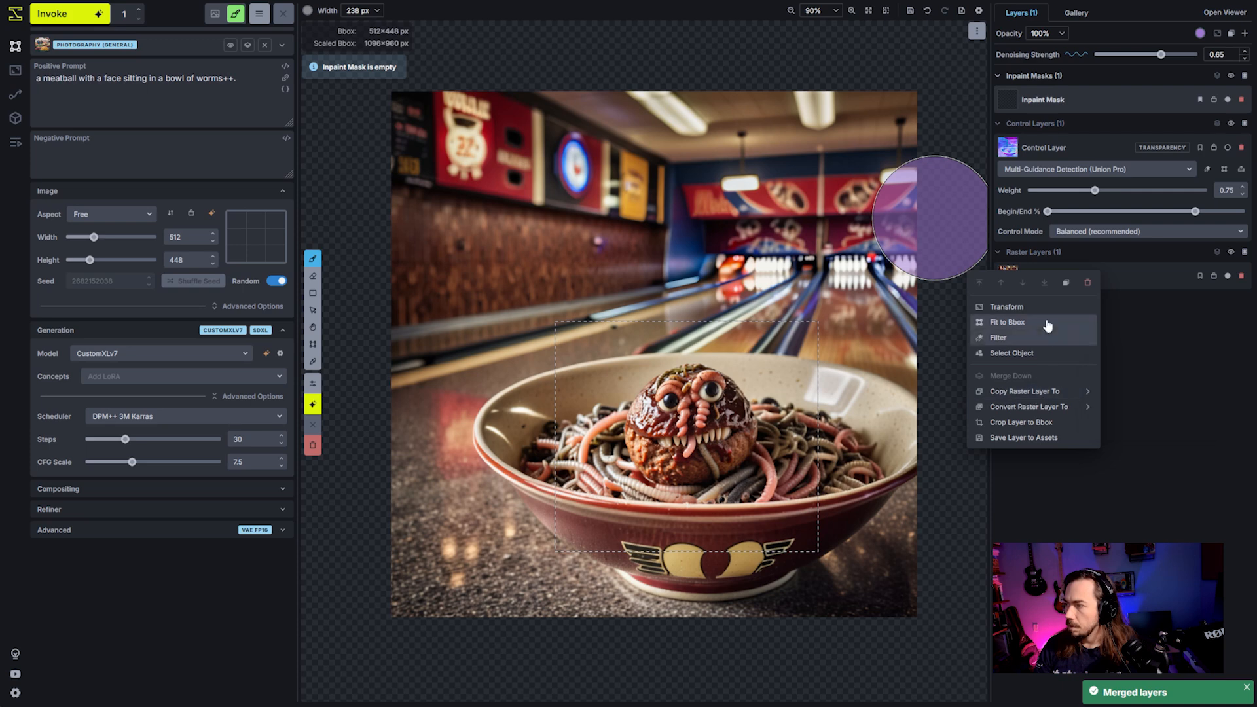
{"action": "left_click", "coordinate": [1045, 337]}
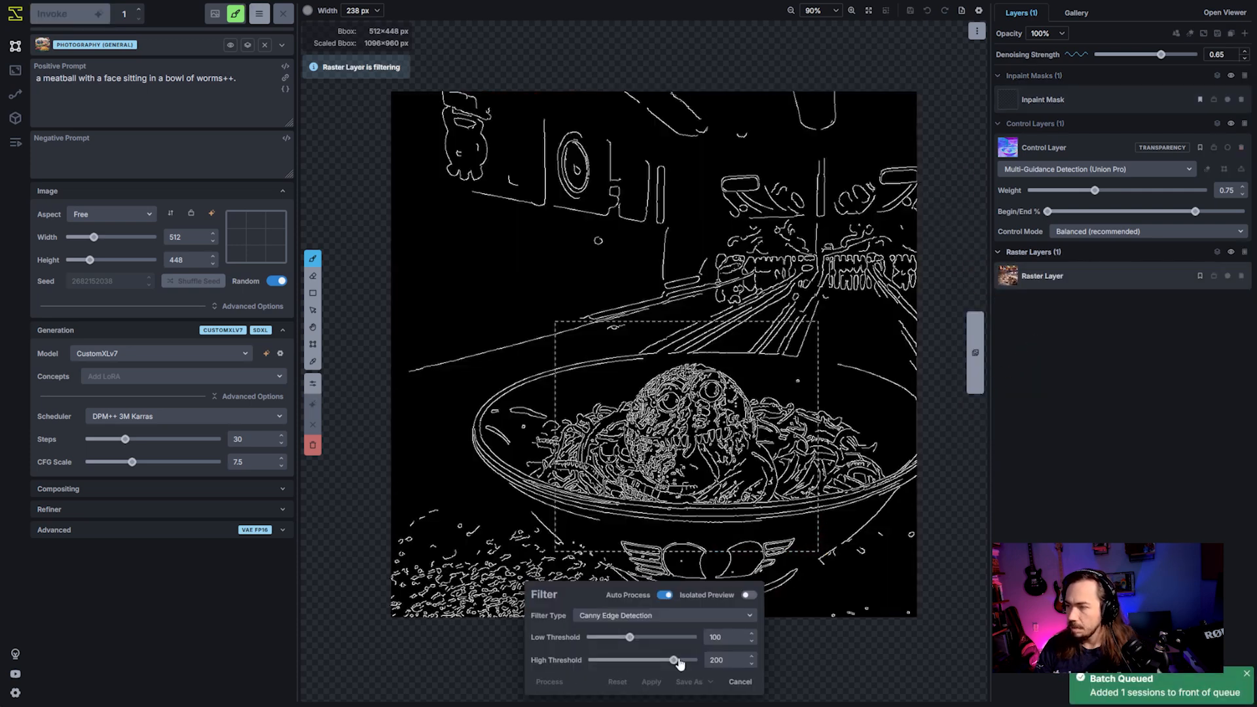
{"action": "left_click", "coordinate": [651, 682]}
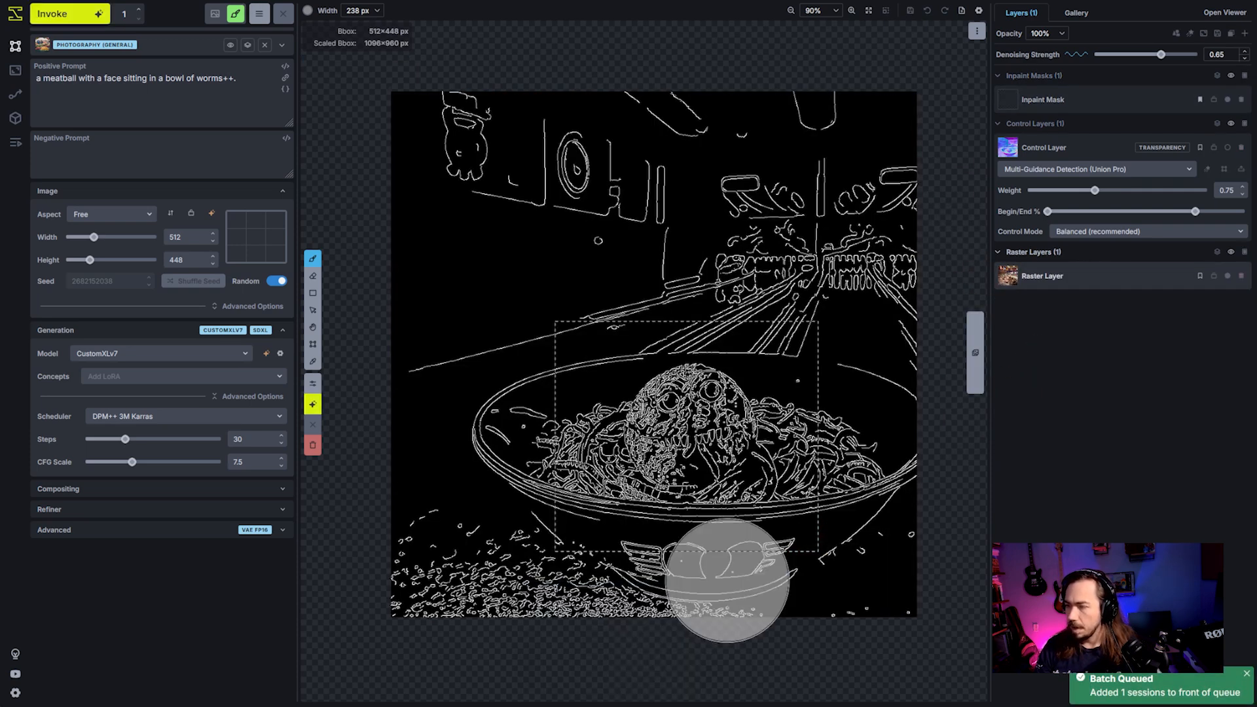
{"action": "right_click", "coordinate": [1058, 280]}
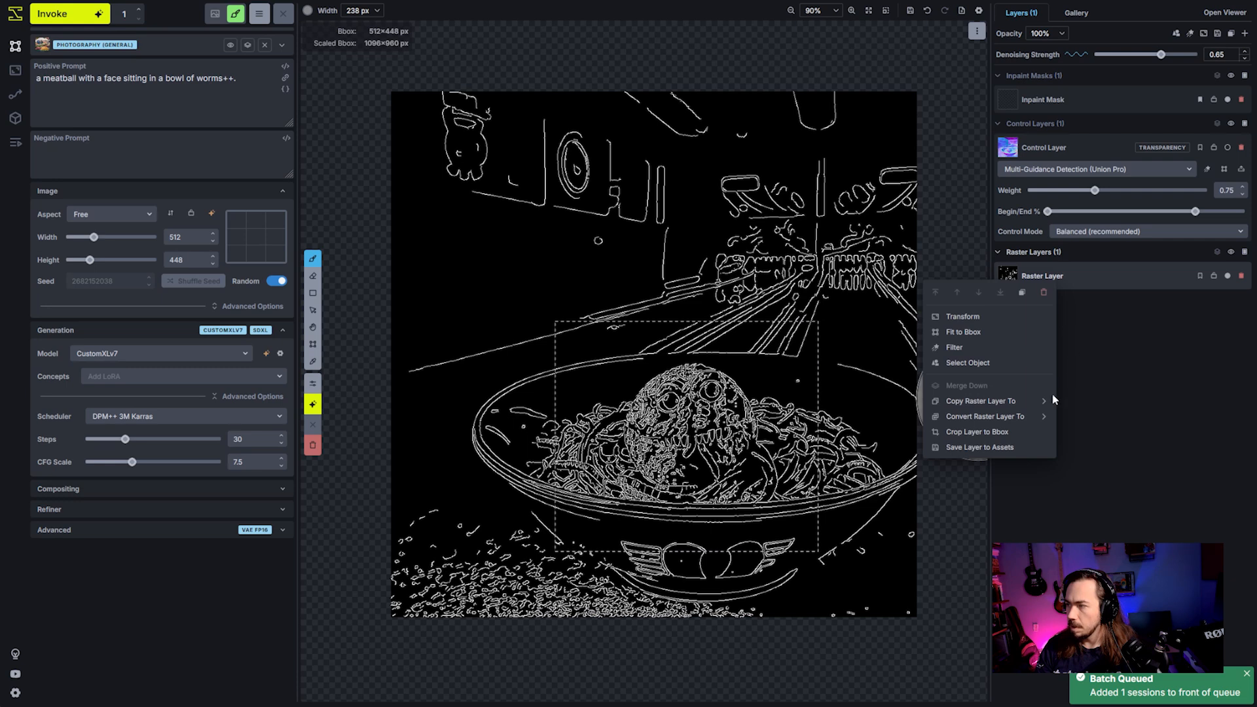
{"action": "mouse_move", "coordinate": [1045, 420]}
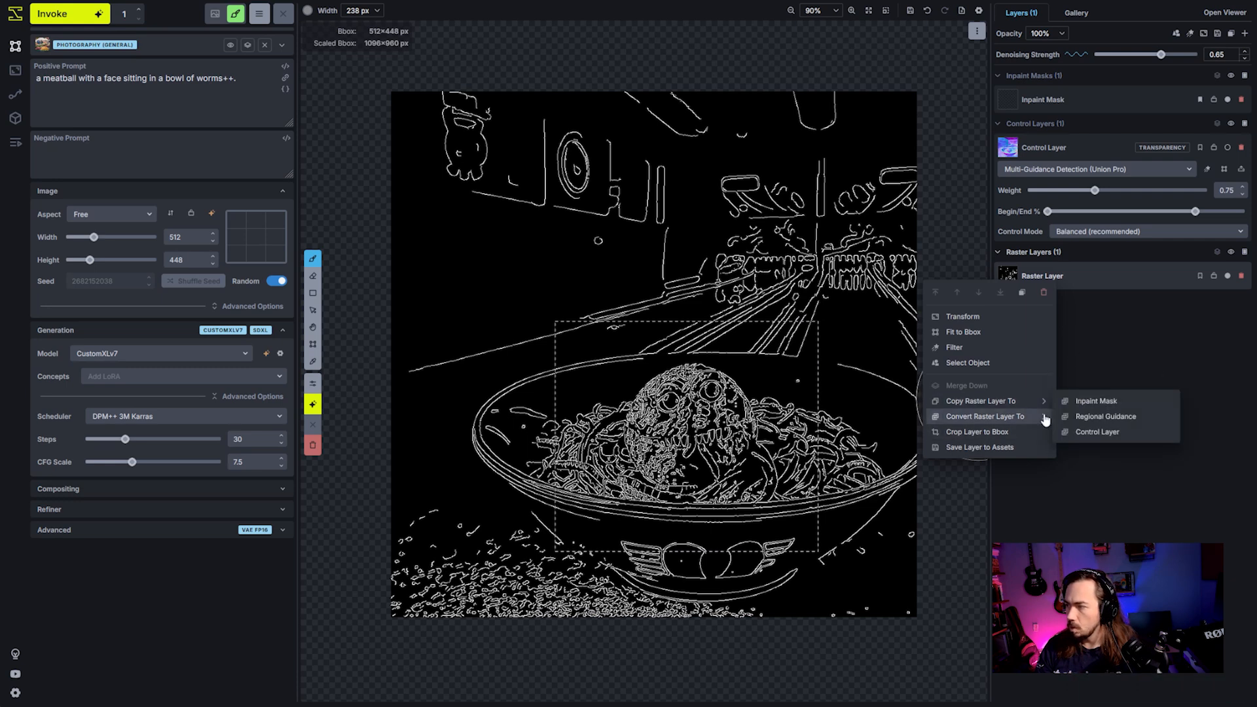
{"action": "left_click", "coordinate": [1098, 432]}
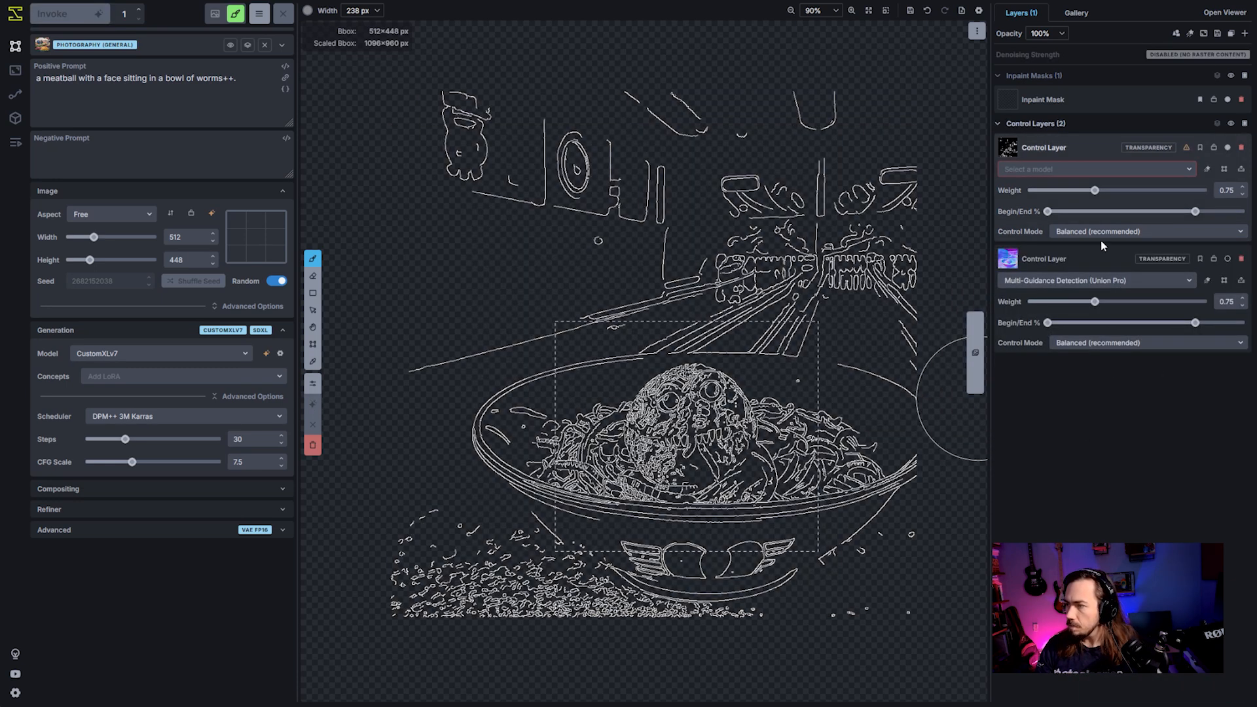
- Enable the normal map control layer and merge the Canny edge control layer down into it
{"action": "left_click", "coordinate": [1228, 259]}
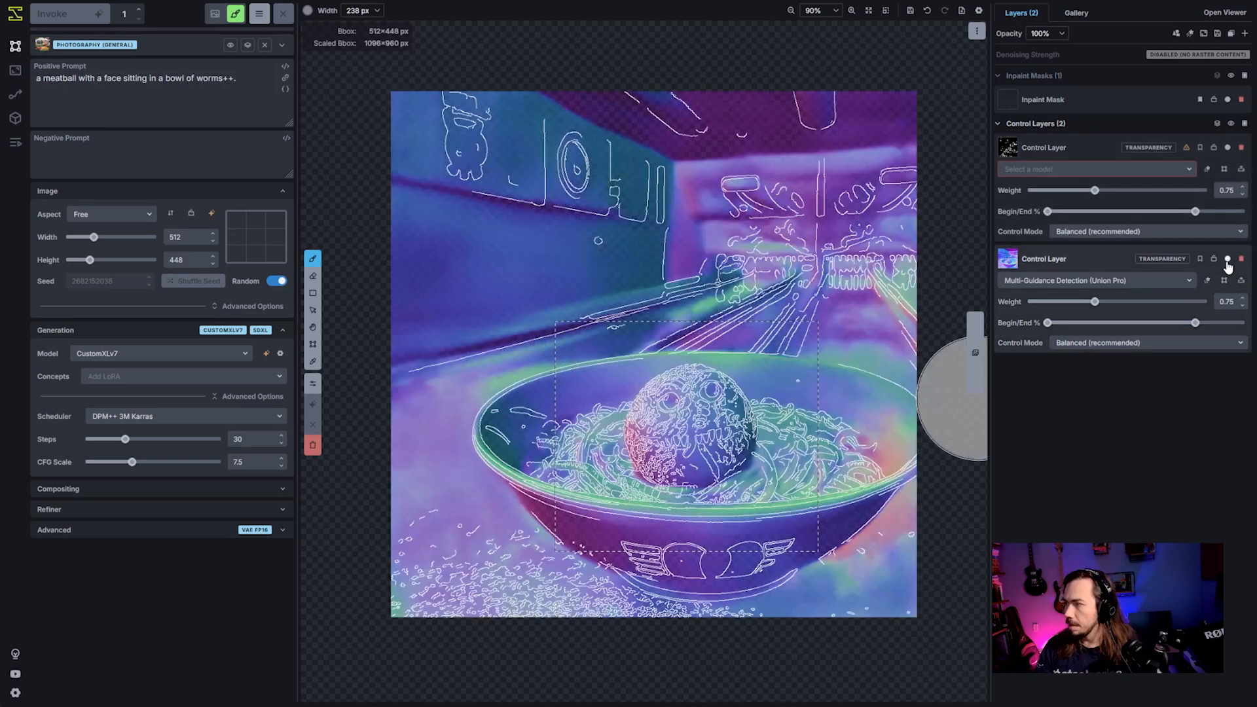
{"action": "right_click", "coordinate": [1077, 142]}
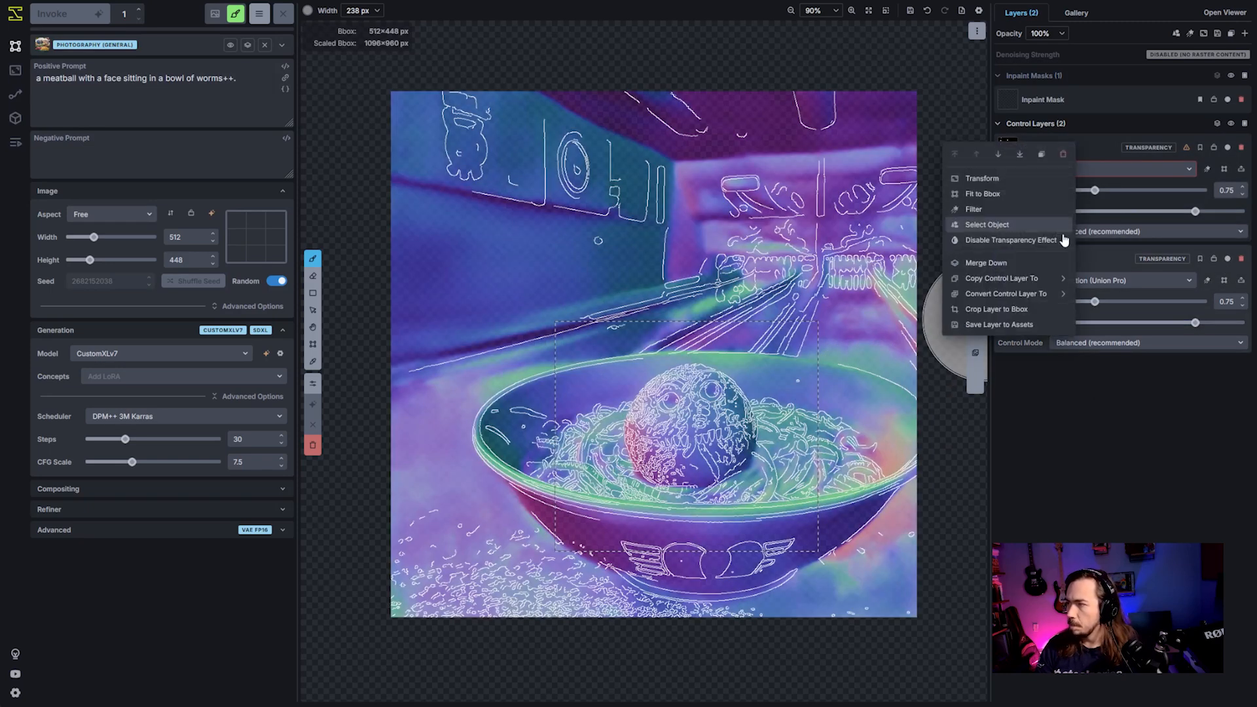
{"action": "left_click", "coordinate": [986, 262]}
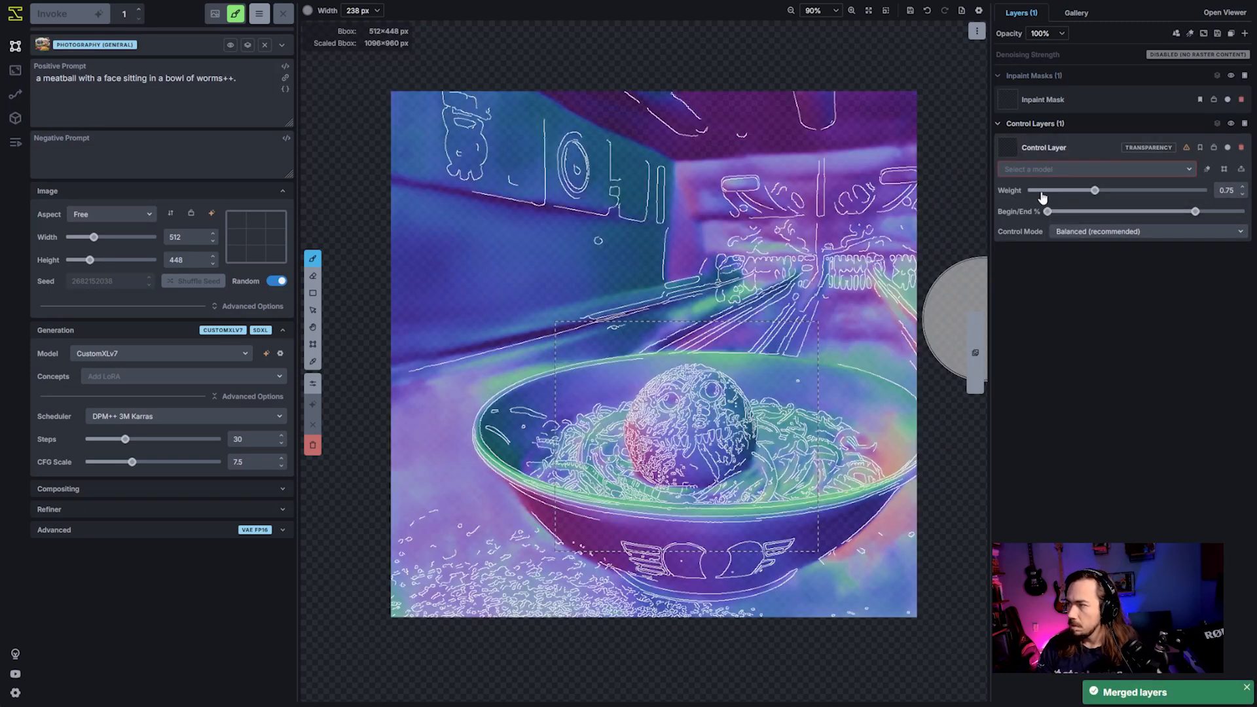
- Set the merged control layer's model to Multi-Guidance Detection (Union Pro)
{"action": "left_click", "coordinate": [1057, 169]}
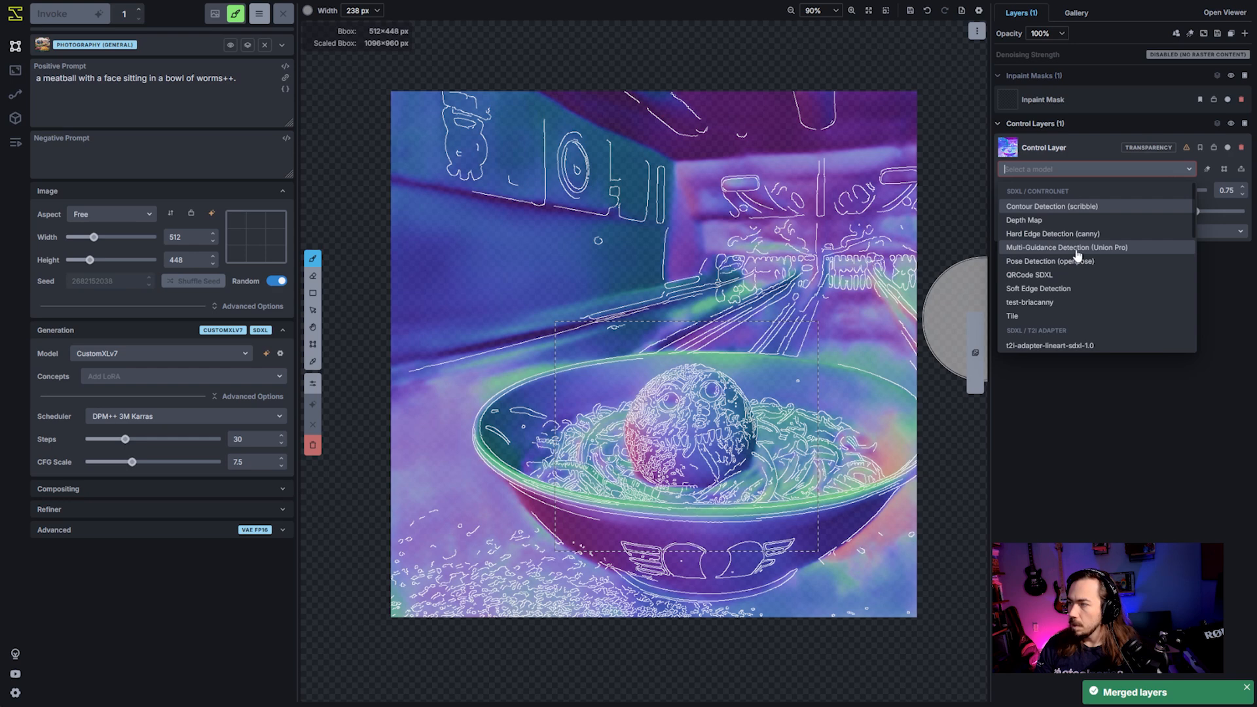
{"action": "left_click", "coordinate": [1077, 253]}
{"action": "type", "text": "e"}
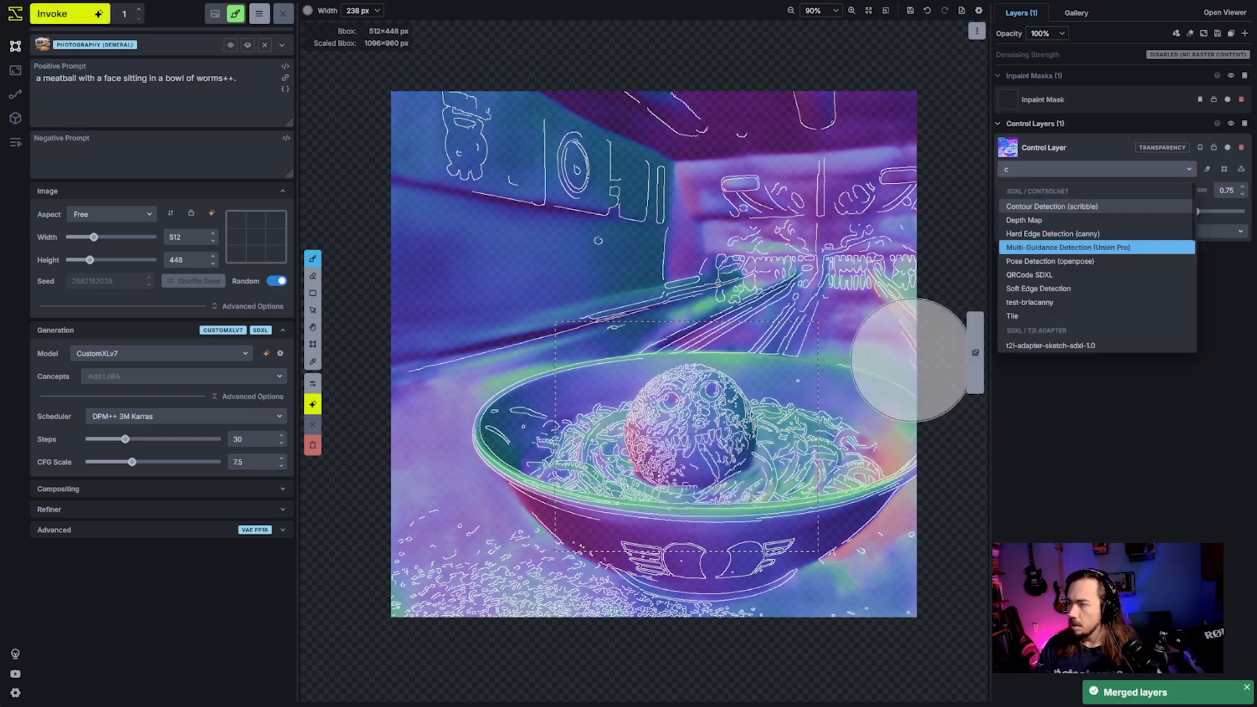
{"action": "left_click", "coordinate": [1163, 498]}
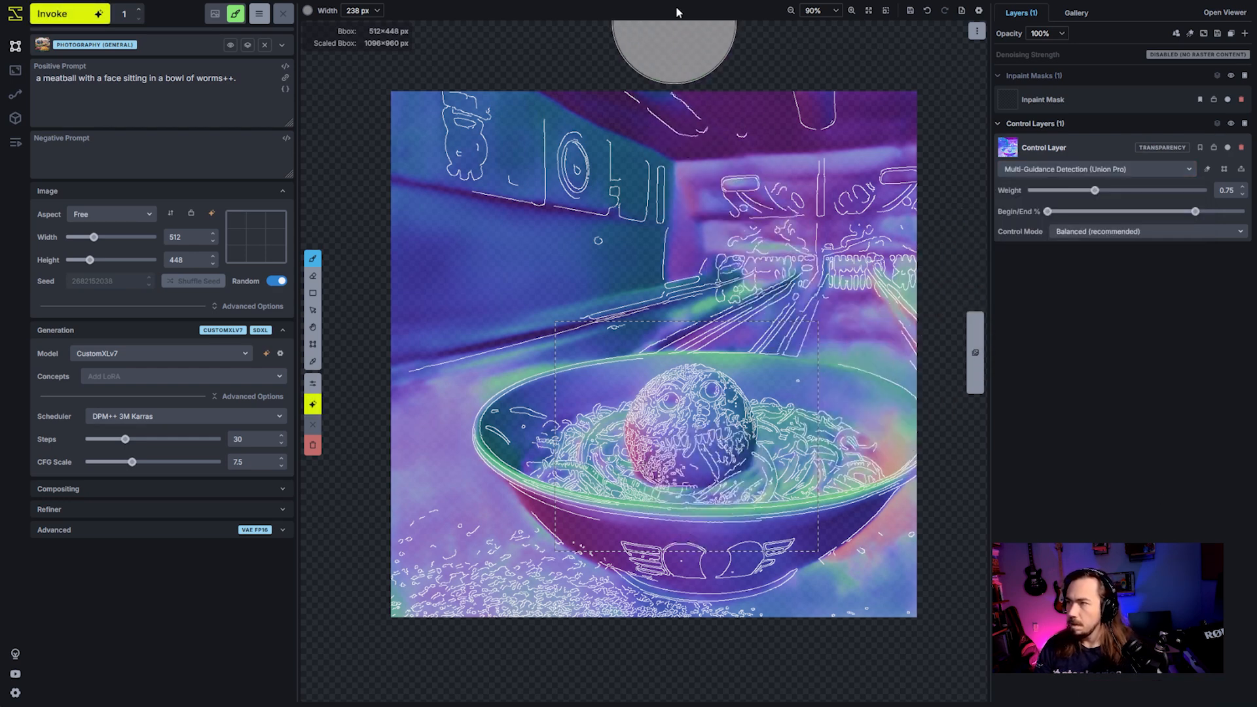
- Enlarge the bounding box to 1024×1024 px over the whole control image and generate an image
{"action": "key", "text": "c"}
{"action": "left_click_drag", "start_coordinate": [675, 412], "coordinate": [507, 176]}
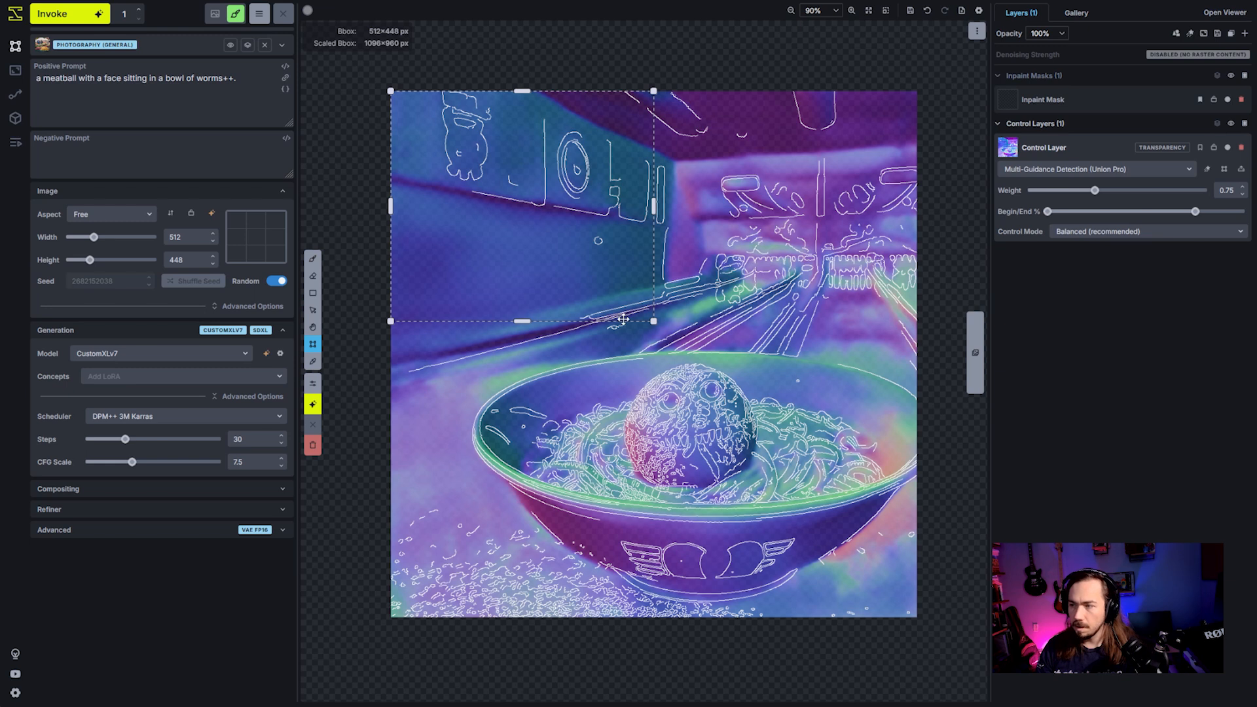
{"action": "left_click_drag", "start_coordinate": [654, 321], "coordinate": [907, 612]}
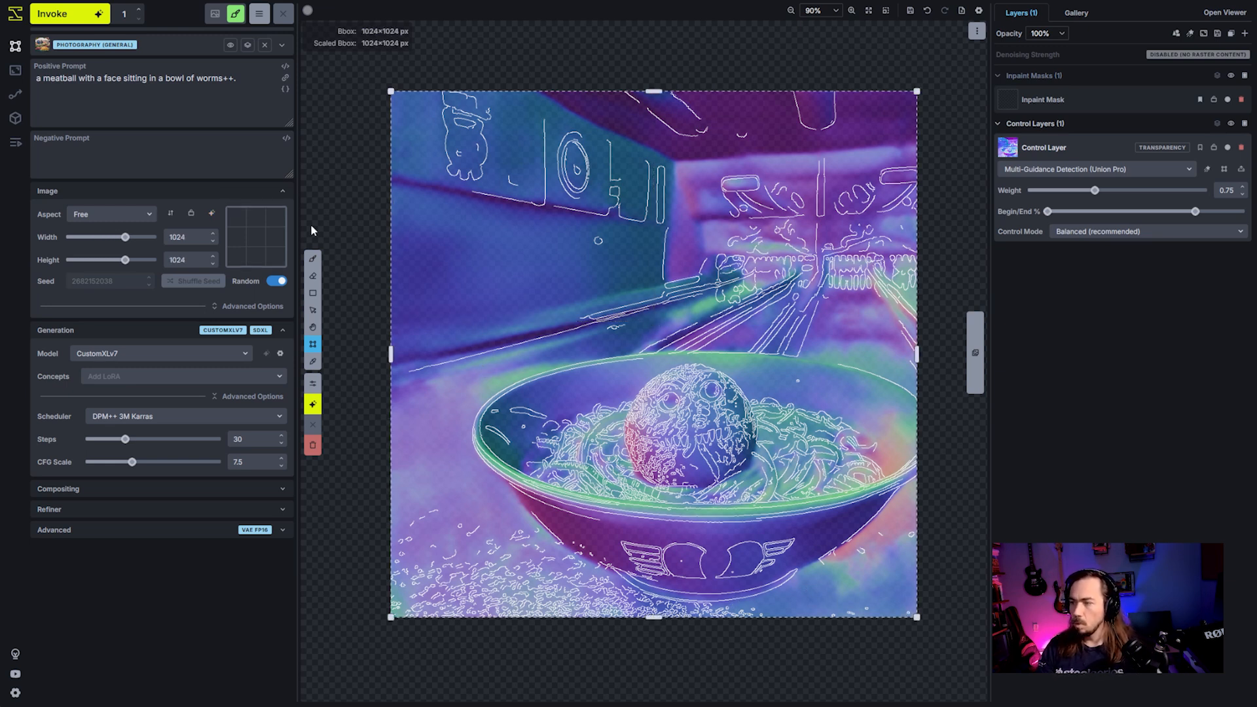
{"action": "left_click", "coordinate": [88, 14]}
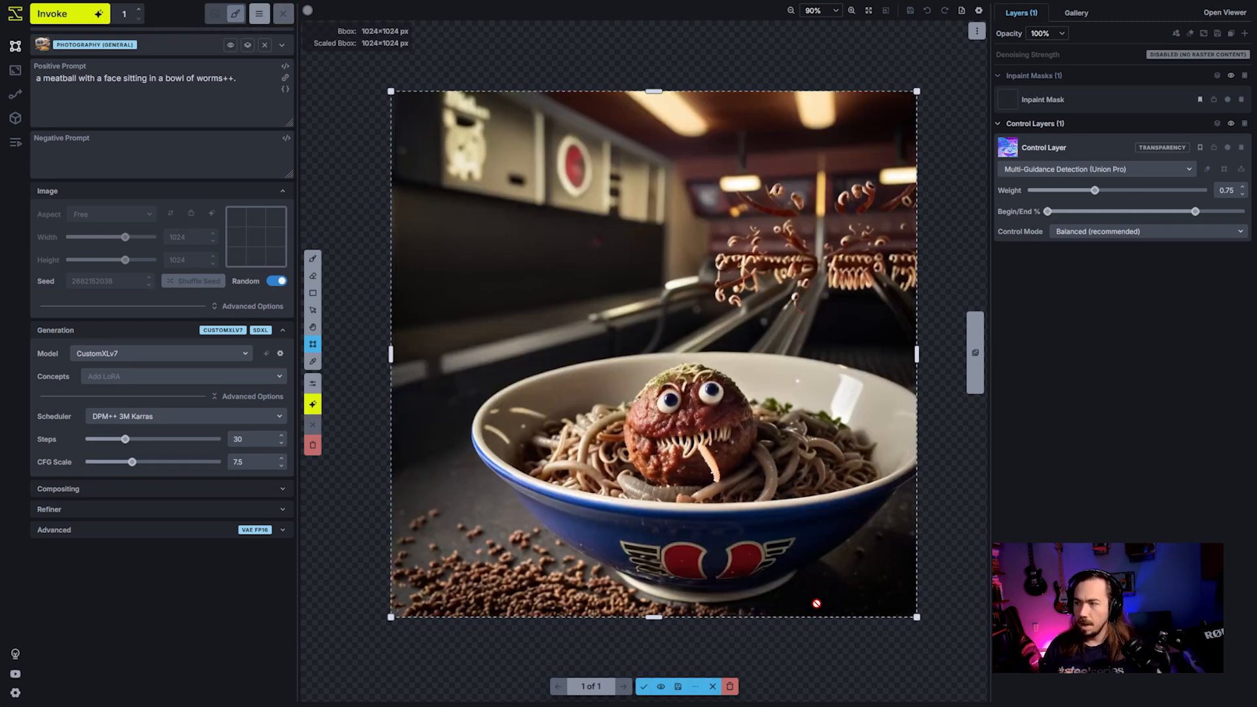
- Remove the positive prompt's final period and clear the staged image and merged control layer from the canvas
{"action": "left_click", "coordinate": [252, 116]}
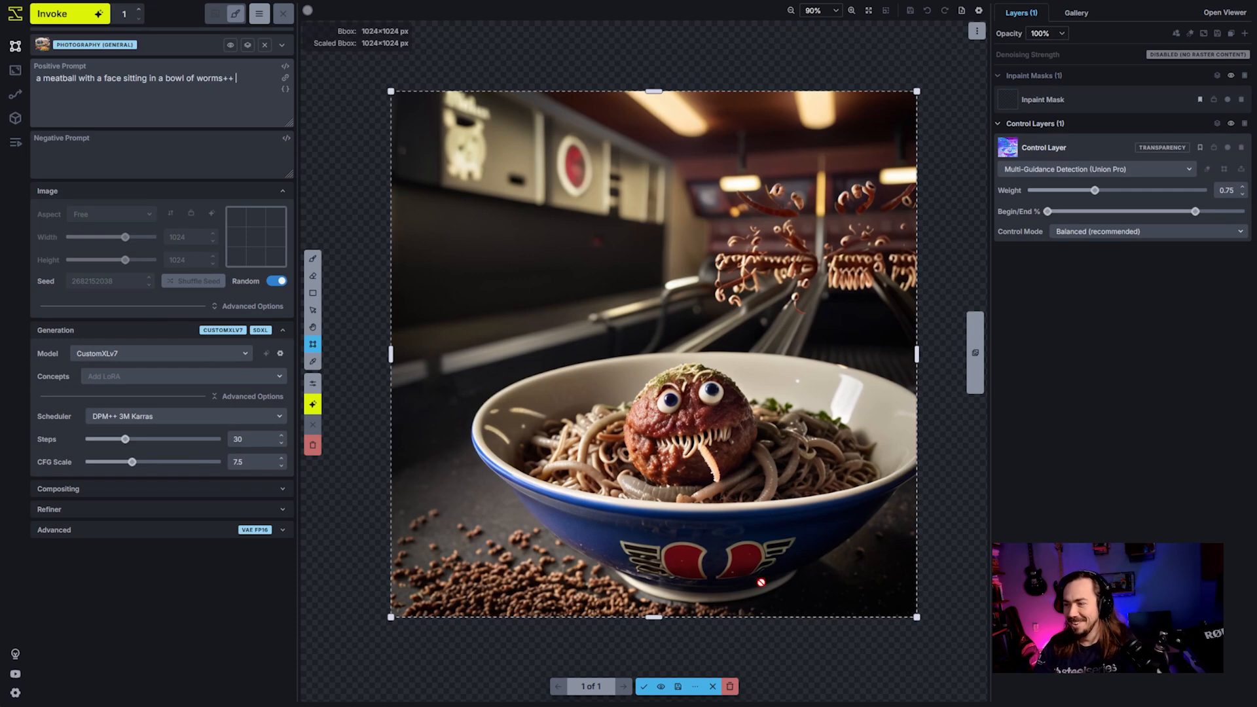
{"action": "left_click", "coordinate": [730, 688]}
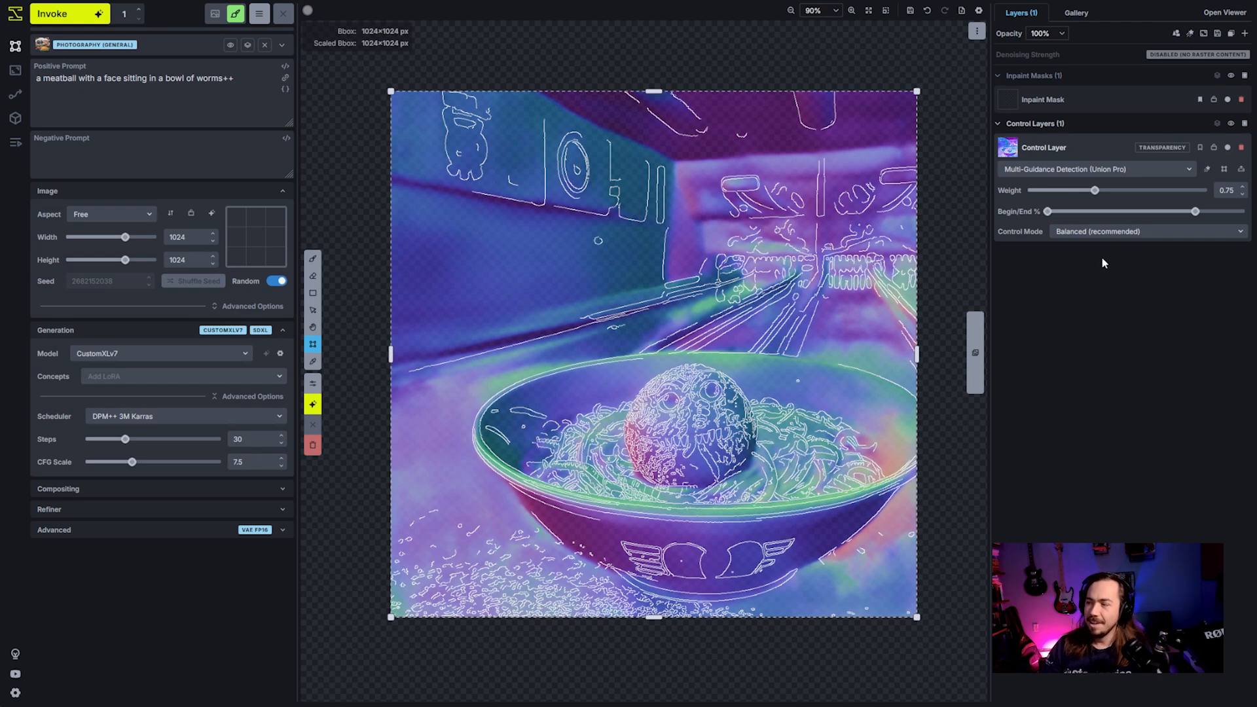
{"action": "left_click", "coordinate": [1241, 148]}
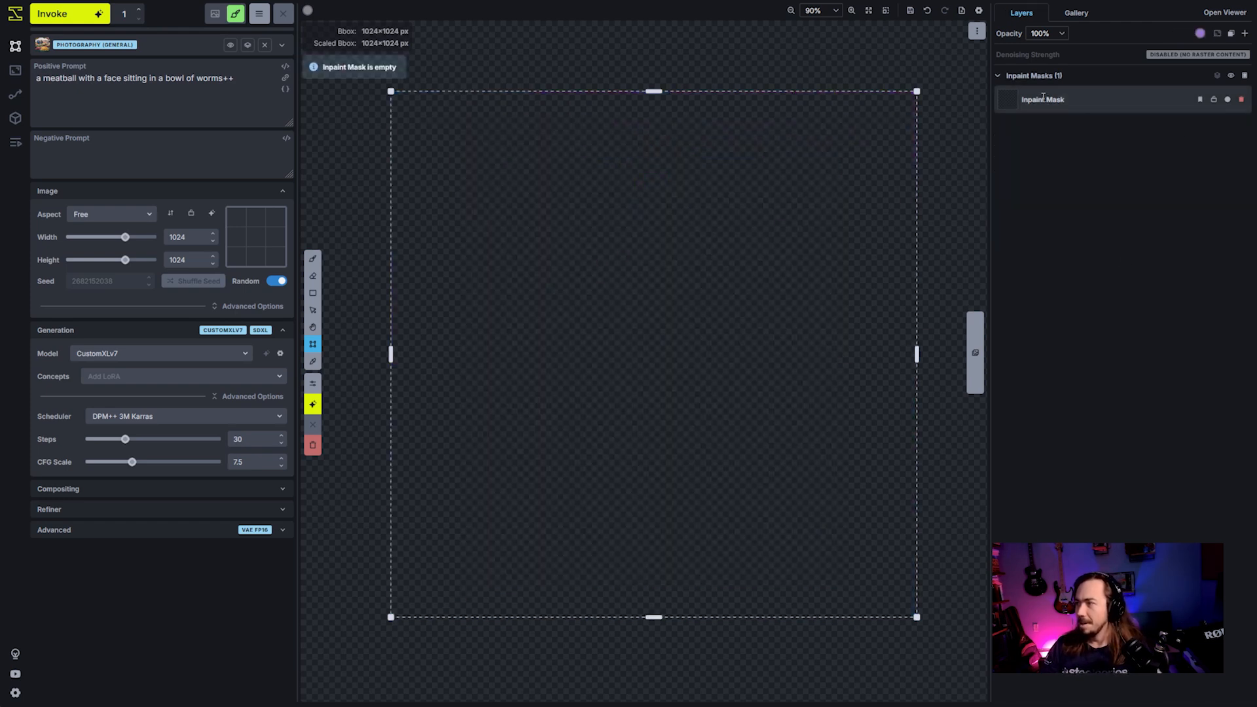
- Place the glass tower on a sea cliff from the gallery's uncategorized images onto the canvas as a raster layer
{"action": "left_click", "coordinate": [1077, 13]}
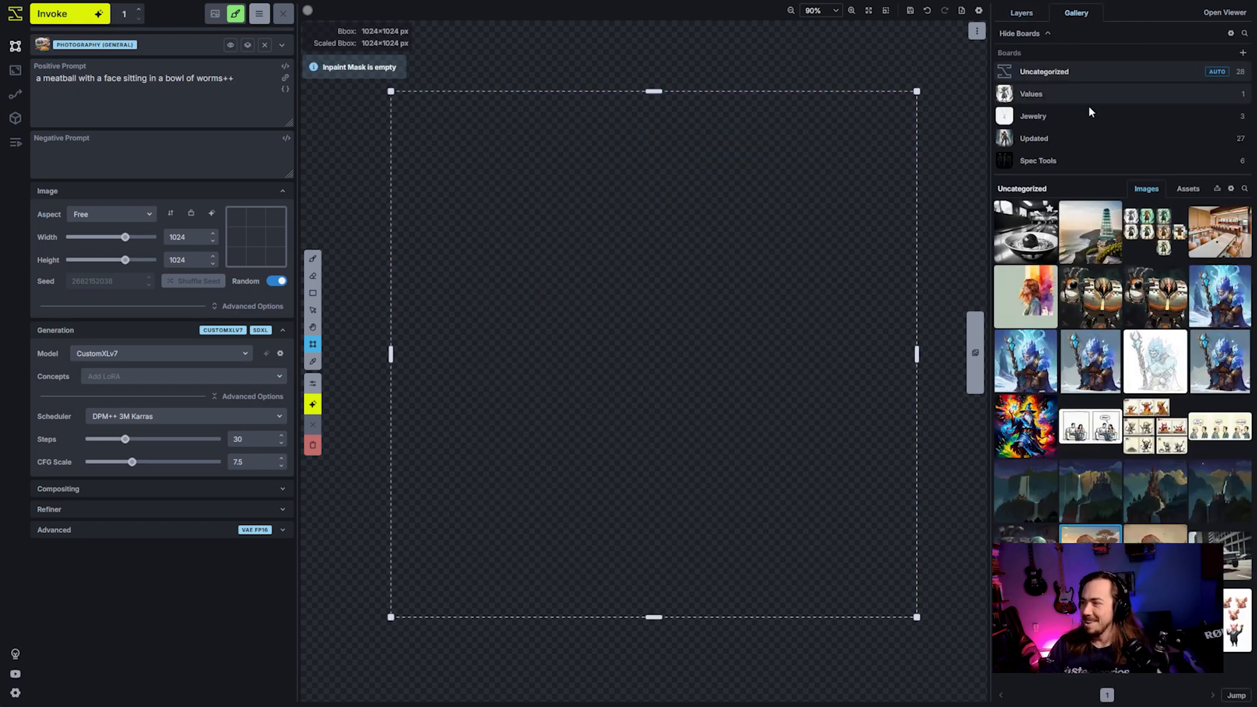
{"action": "left_click_drag", "start_coordinate": [1025, 231], "coordinate": [500, 228]}
{"action": "left_click", "coordinate": [1022, 12]}
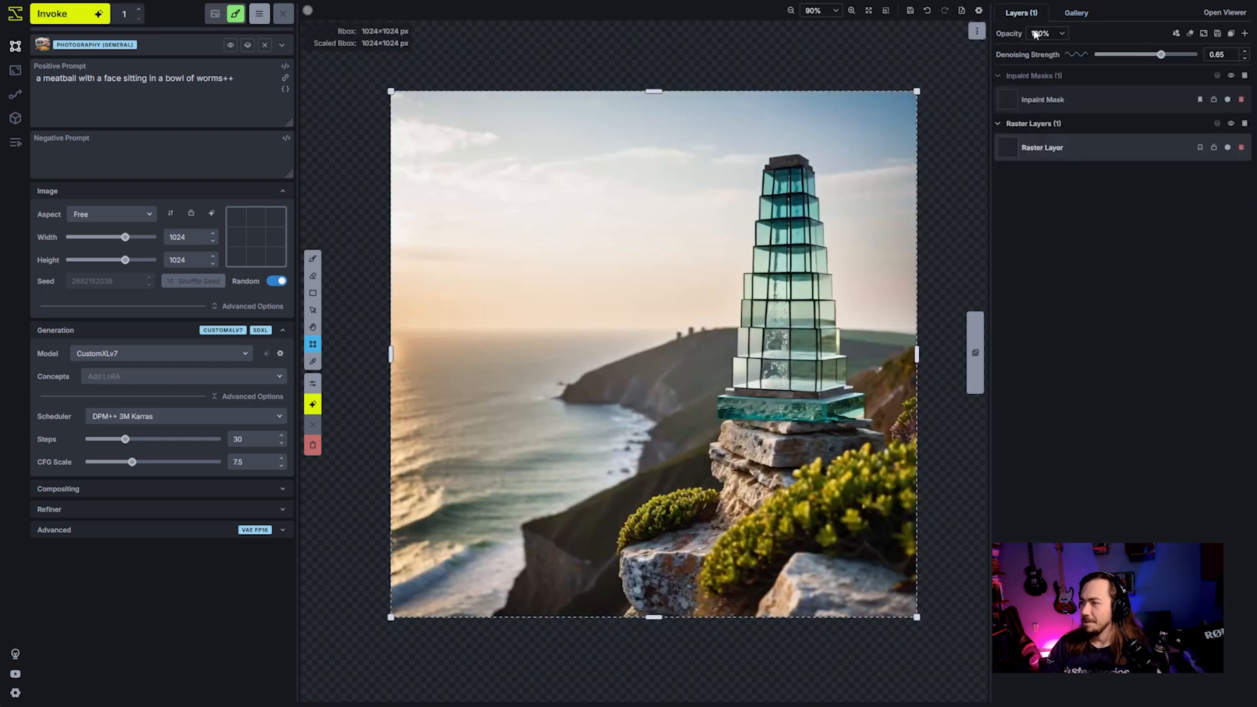
- Convert the tower raster layer to a control layer and set its model to Multi-Guidance Detection (Union Pro)
{"action": "right_click", "coordinate": [1086, 145]}
{"action": "mouse_move", "coordinate": [1062, 286]}
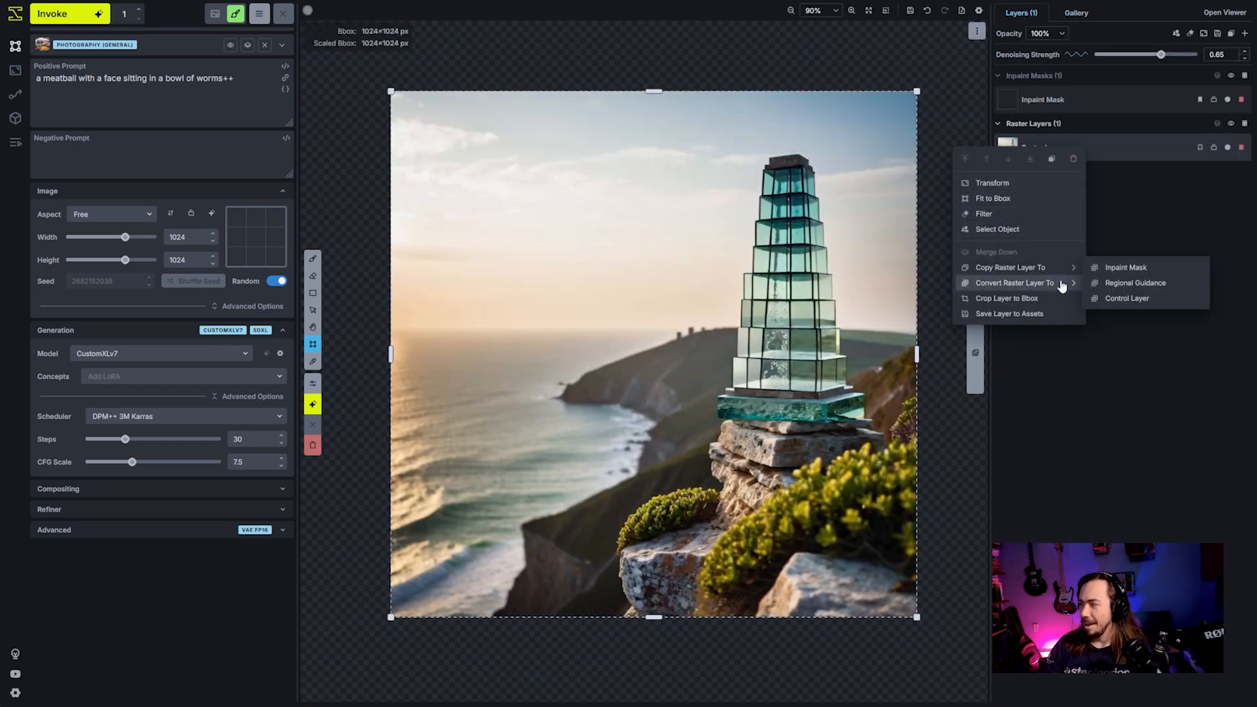
{"action": "left_click", "coordinate": [1116, 298]}
{"action": "left_click", "coordinate": [1060, 170]}
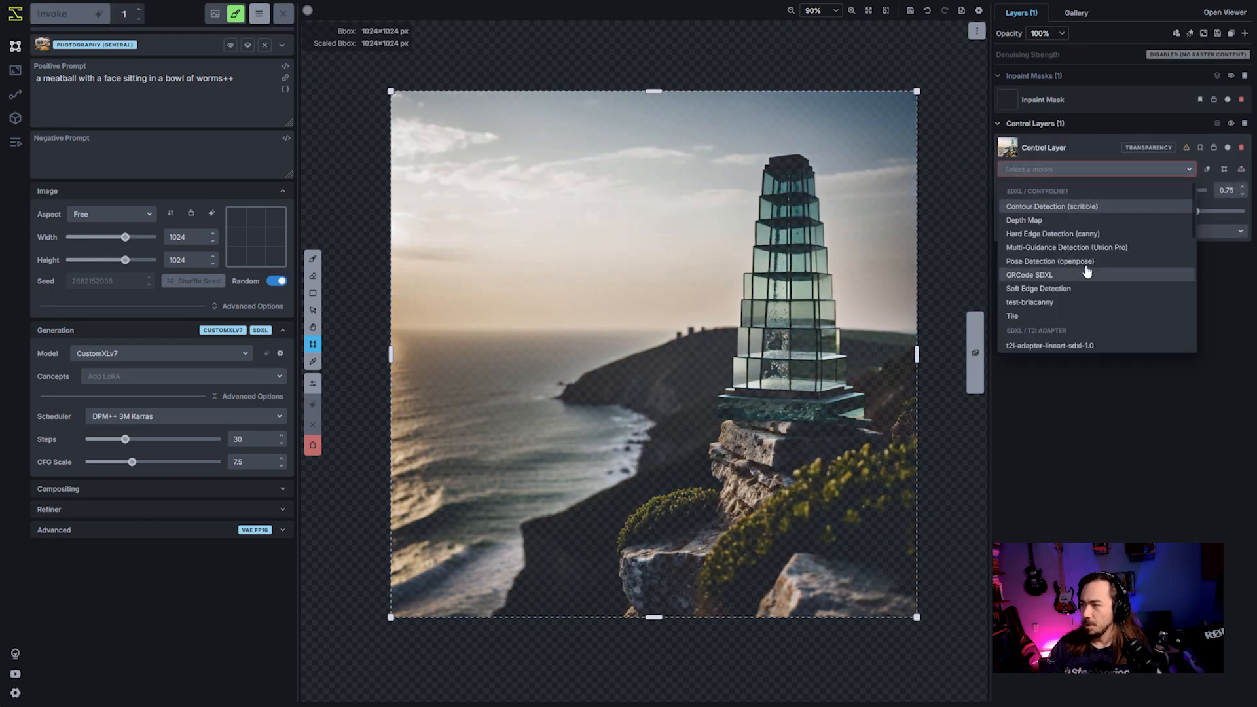
{"action": "left_click", "coordinate": [1091, 247]}
{"action": "left_click", "coordinate": [1079, 169]}
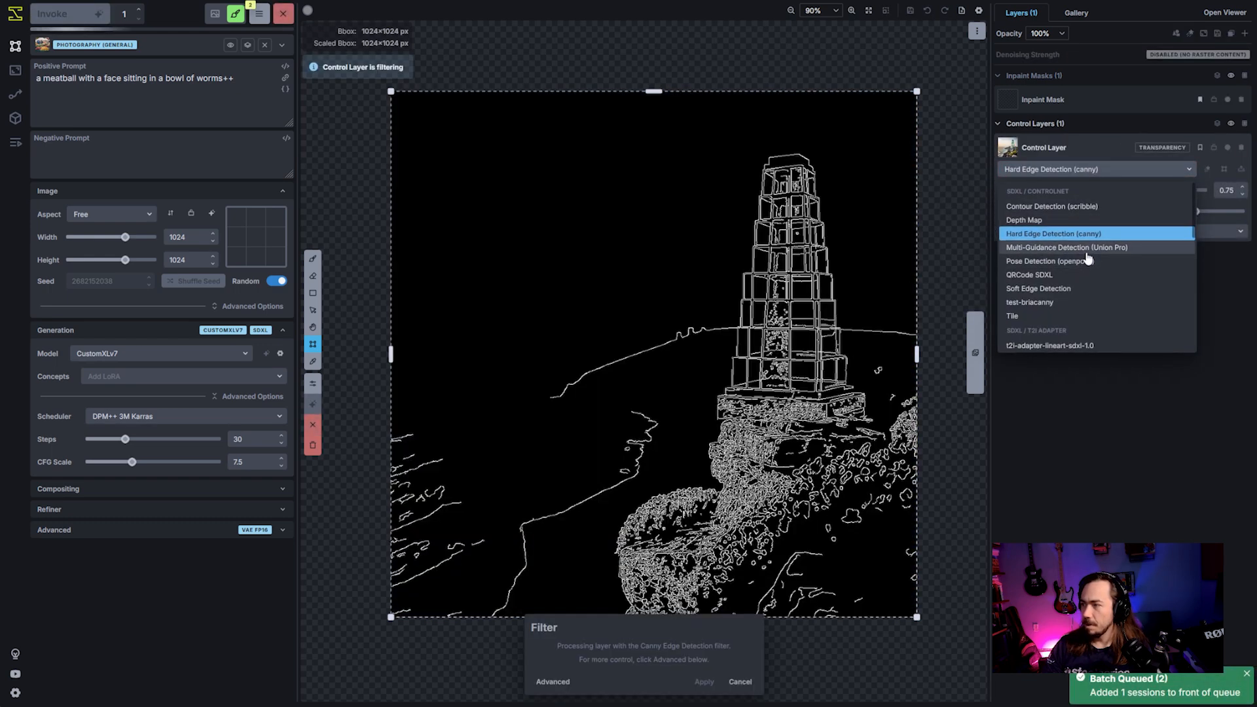
{"action": "left_click", "coordinate": [1074, 247]}
{"action": "left_click", "coordinate": [1209, 170]}
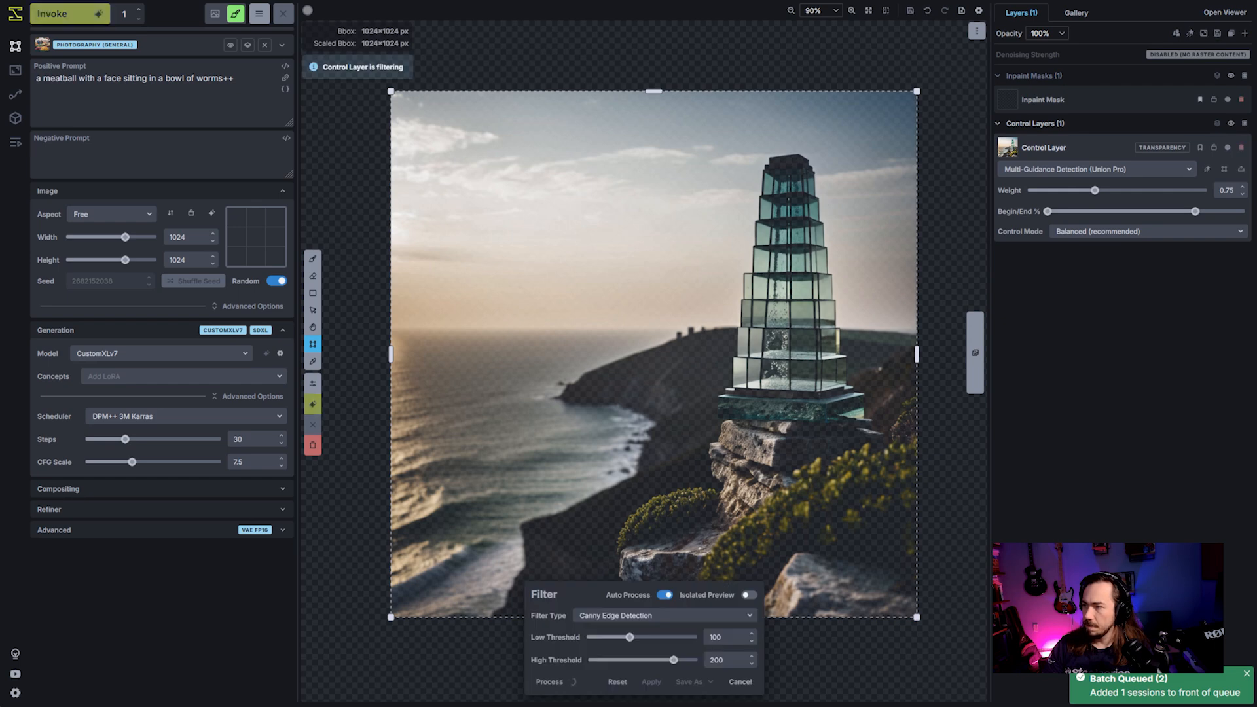
{"action": "left_click", "coordinate": [640, 616]}
{"action": "left_click", "coordinate": [649, 634]}
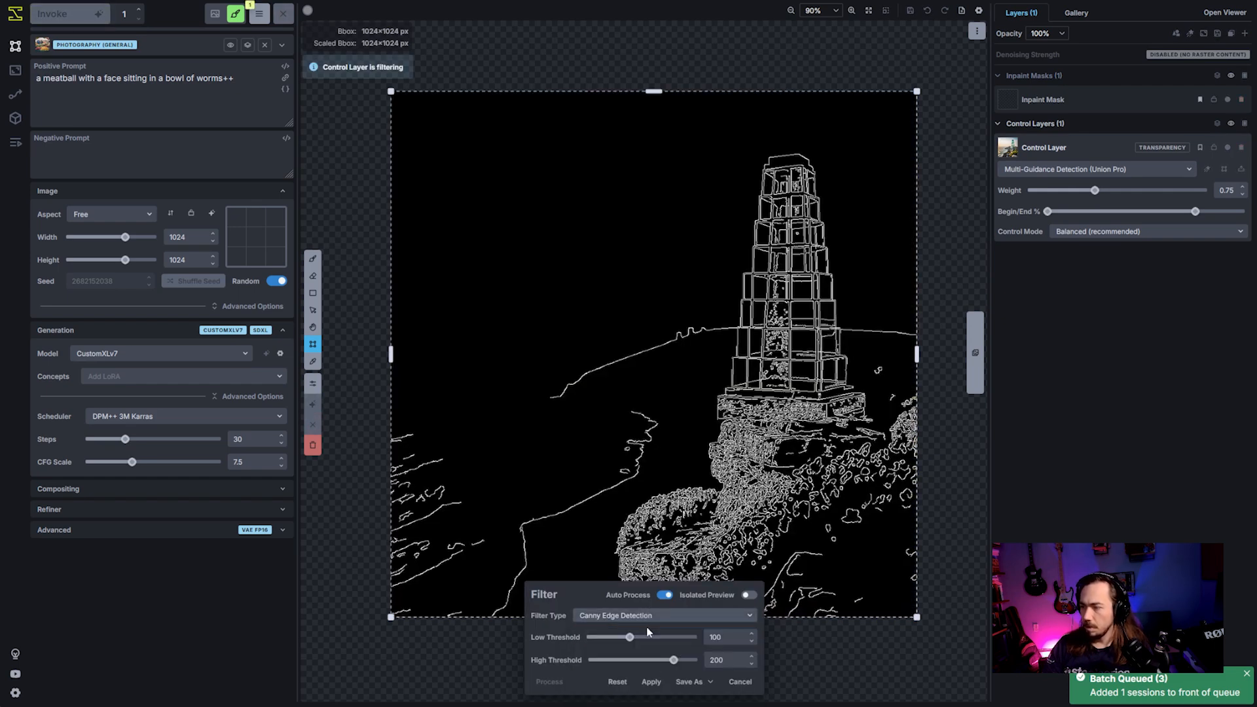
{"action": "left_click", "coordinate": [740, 683]}
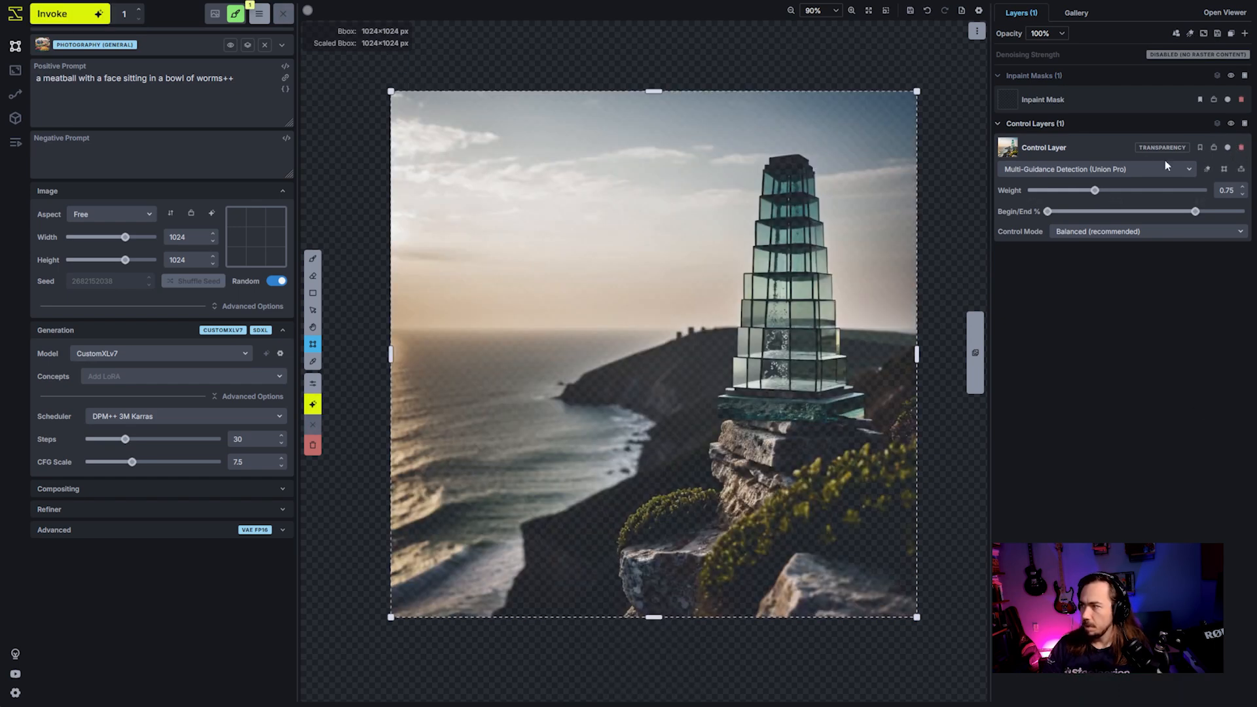
- Duplicate the tower control layer and apply the Canny Edge Detection filter to the upper copy
{"action": "right_click", "coordinate": [1126, 159]}
{"action": "left_click", "coordinate": [1084, 181]}
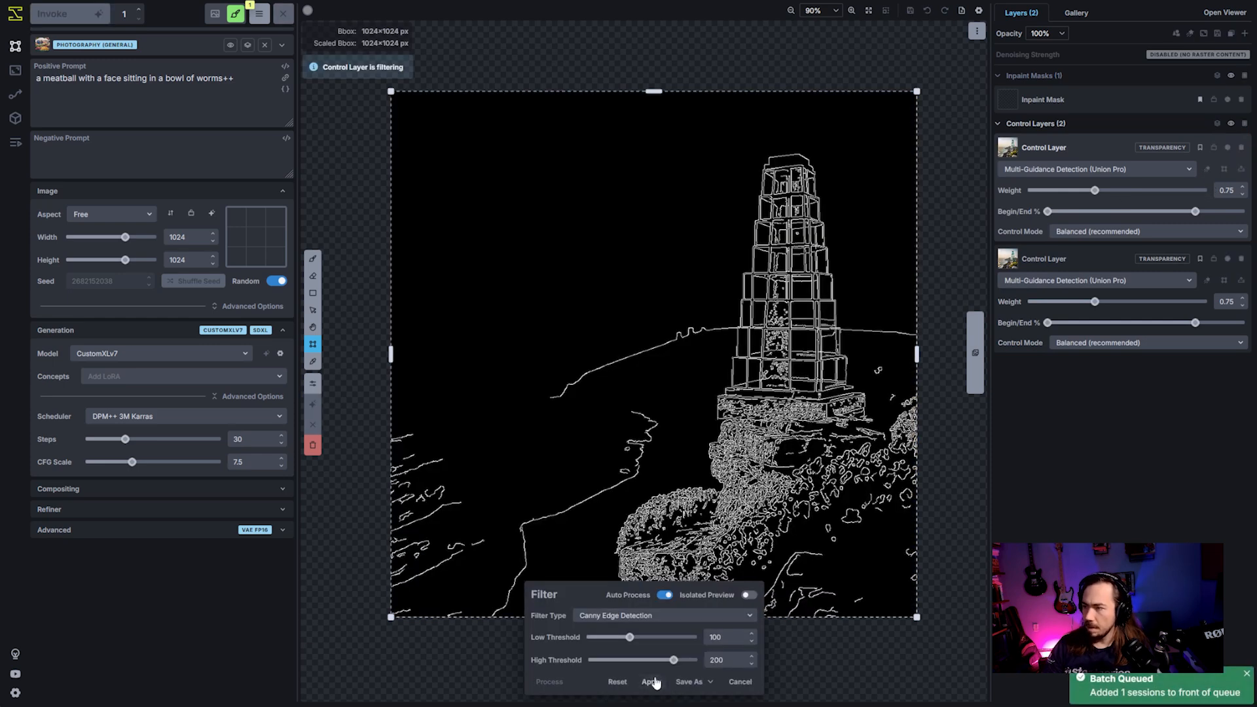
{"action": "left_click", "coordinate": [651, 682]}
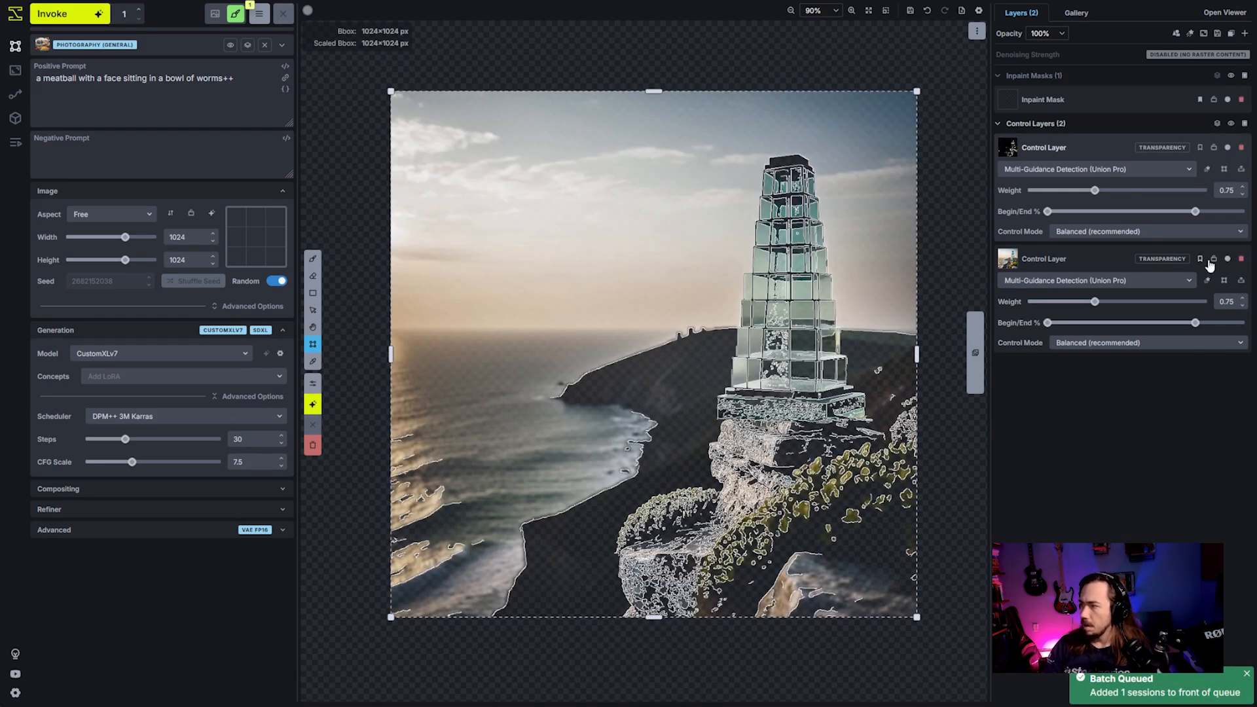
- Apply the Normal Map filter to the lower tower control layer
{"action": "left_click", "coordinate": [1208, 280]}
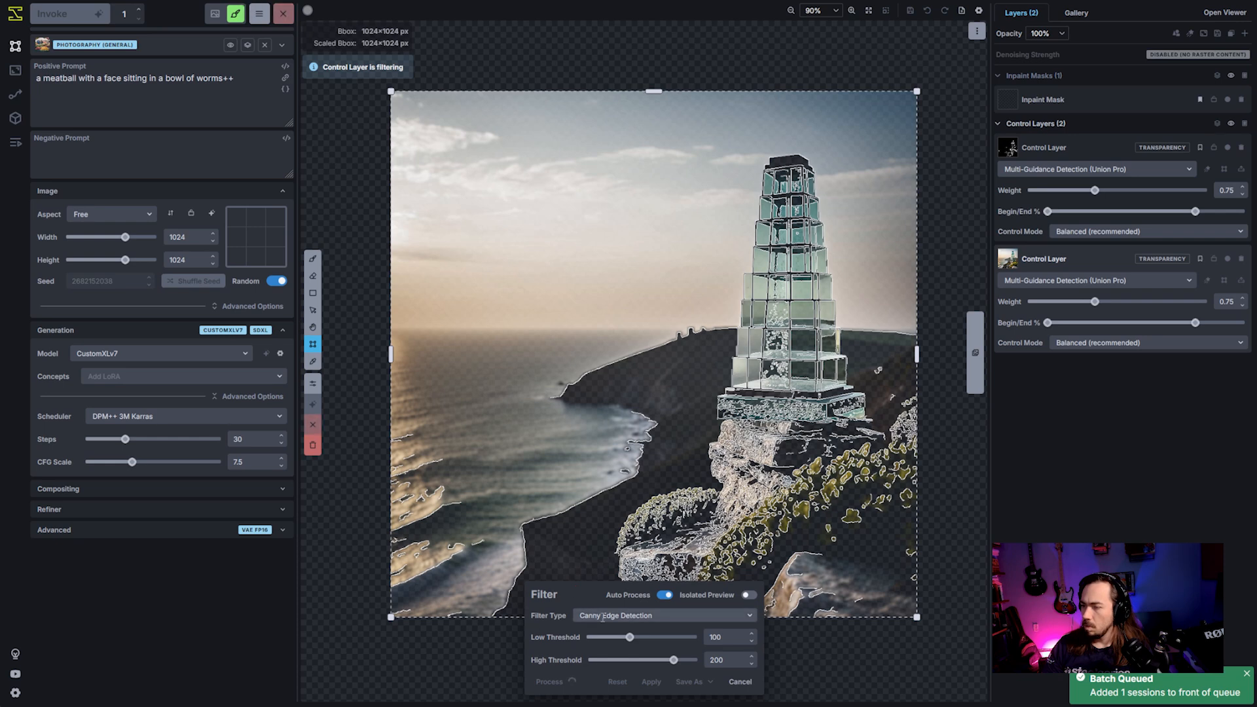
{"action": "left_click", "coordinate": [634, 616]}
{"action": "scroll", "coordinate": [636, 653], "scroll_direction": "down", "scroll_amount": 2}
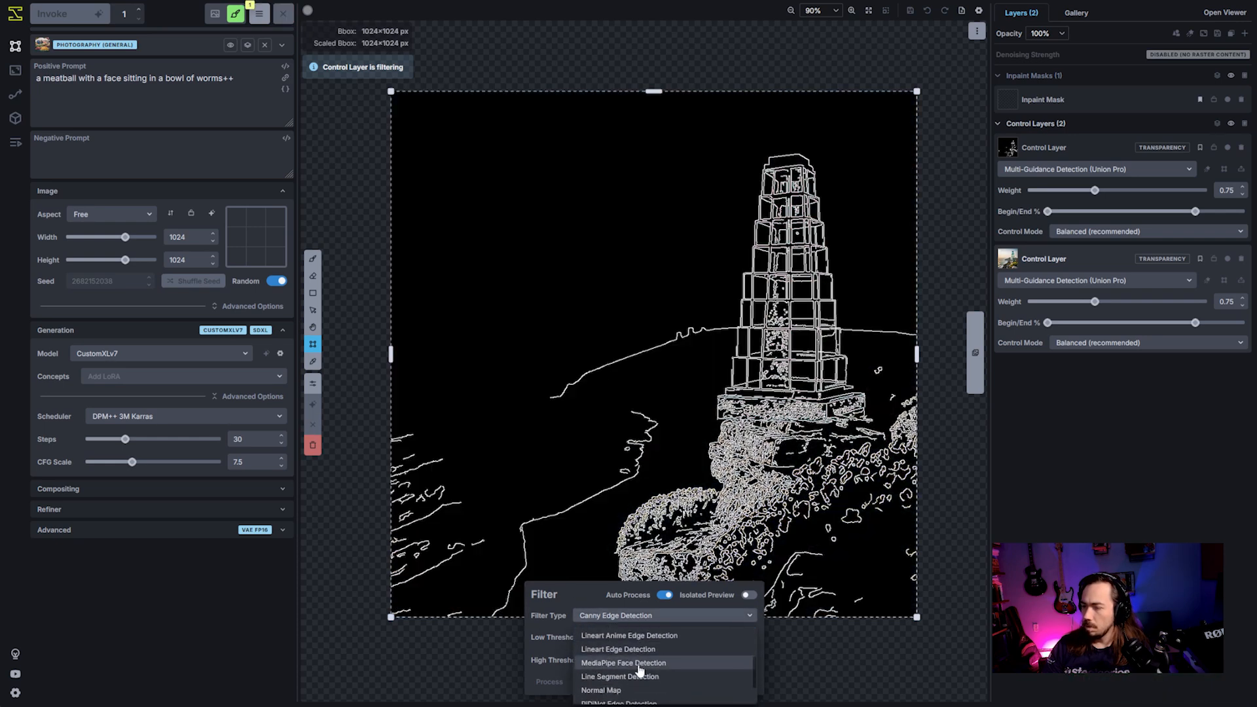
{"action": "left_click", "coordinate": [631, 690]}
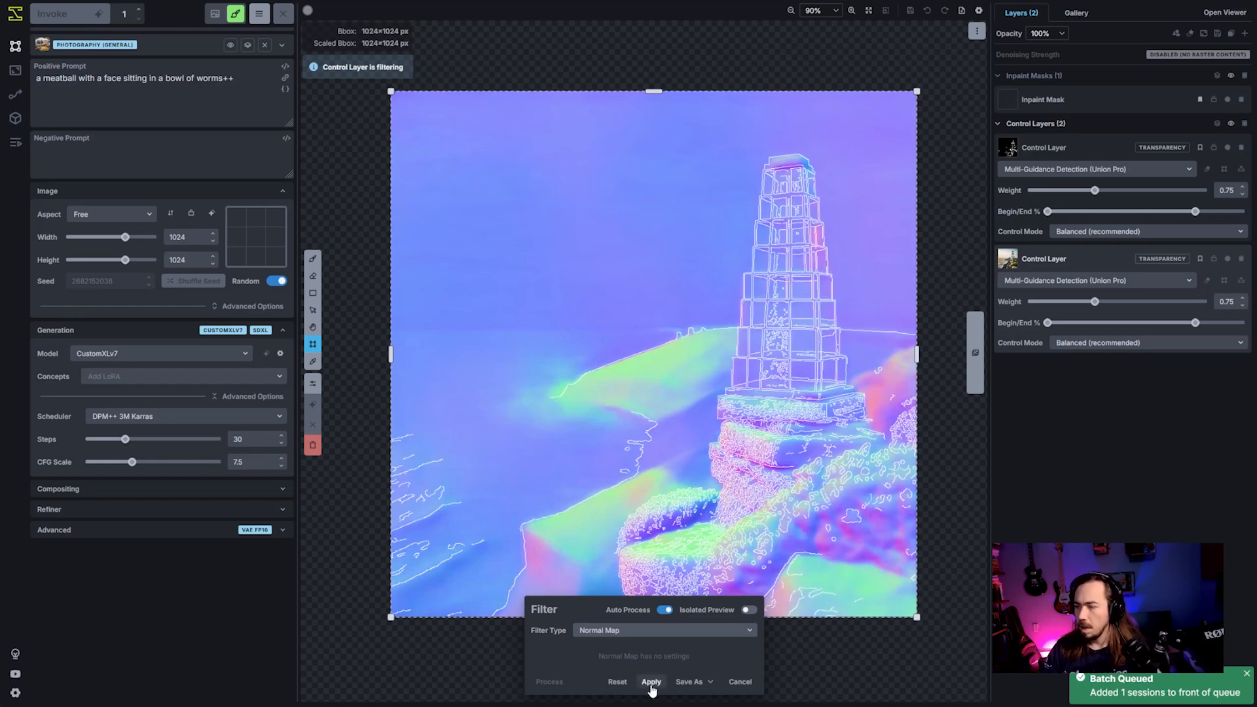
{"action": "left_click", "coordinate": [651, 682]}
- Merge the Canny edge control layer down into the normal map control layer
{"action": "right_click", "coordinate": [1098, 157]}
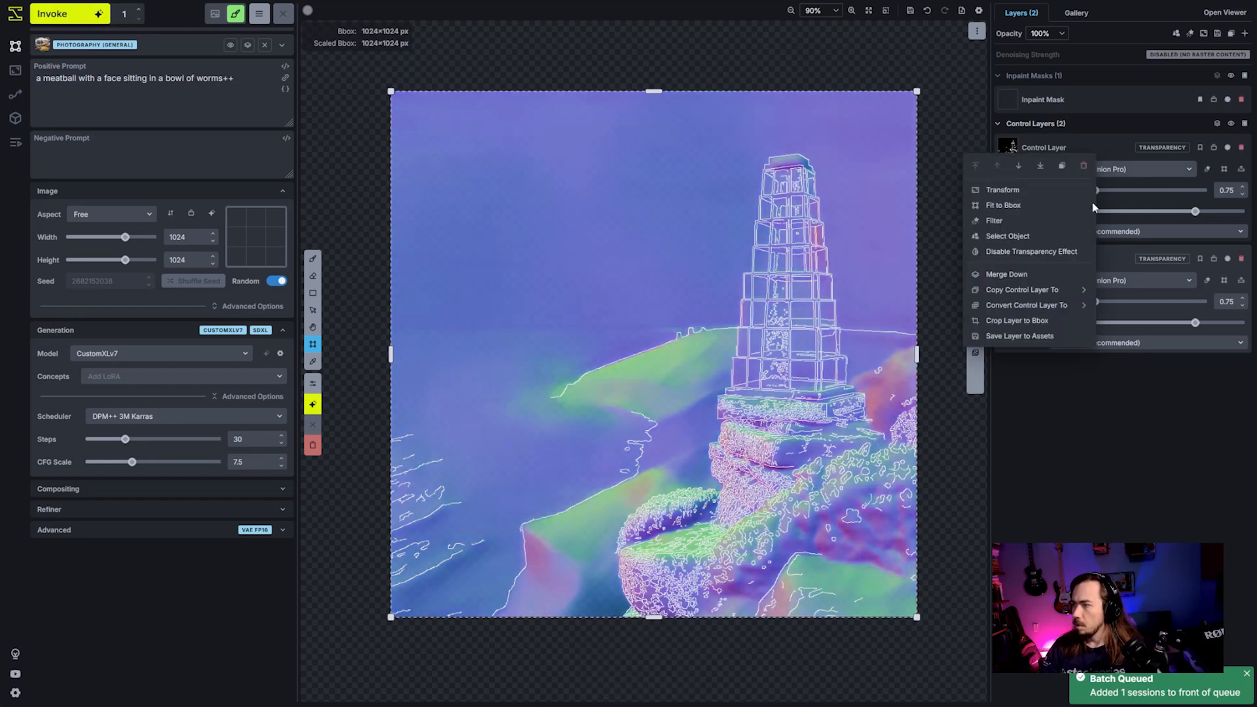
{"action": "left_click", "coordinate": [1043, 280]}
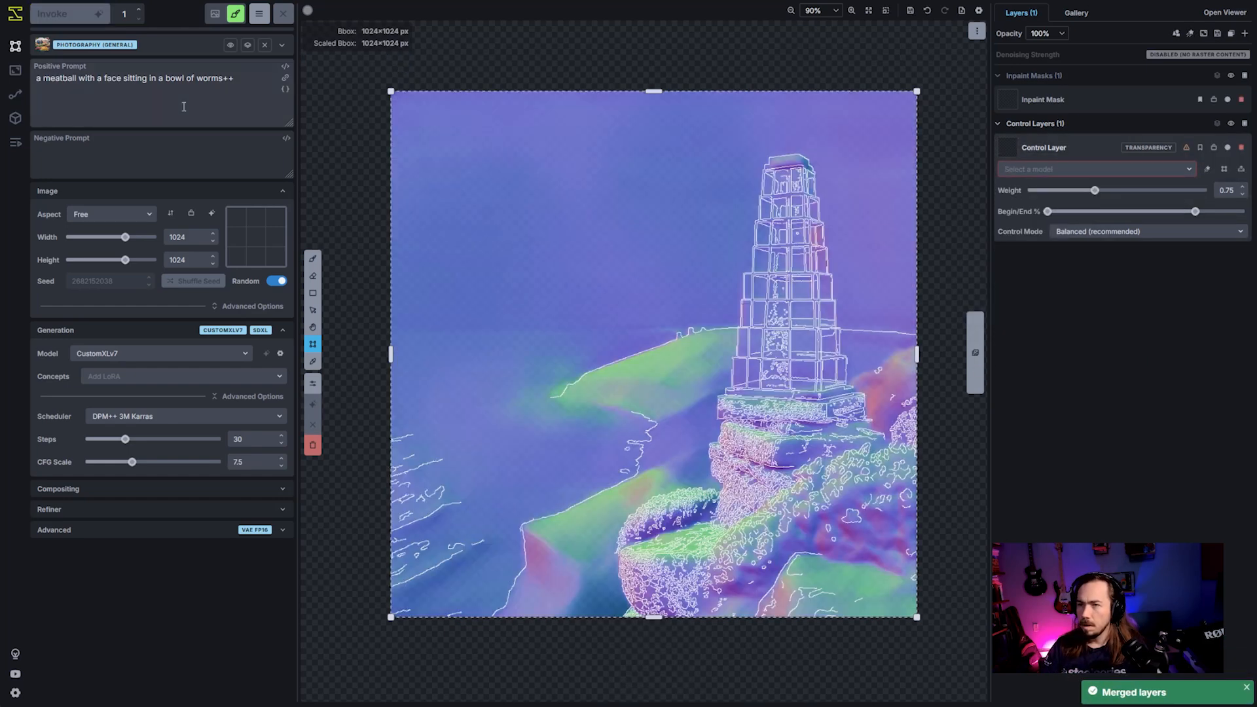
- Replace the positive prompt with "icecubes sitting on a cliffside in ireland."
{"action": "left_click_drag", "start_coordinate": [236, 78], "coordinate": [2, 66]}
{"action": "type", "text": "ice"}
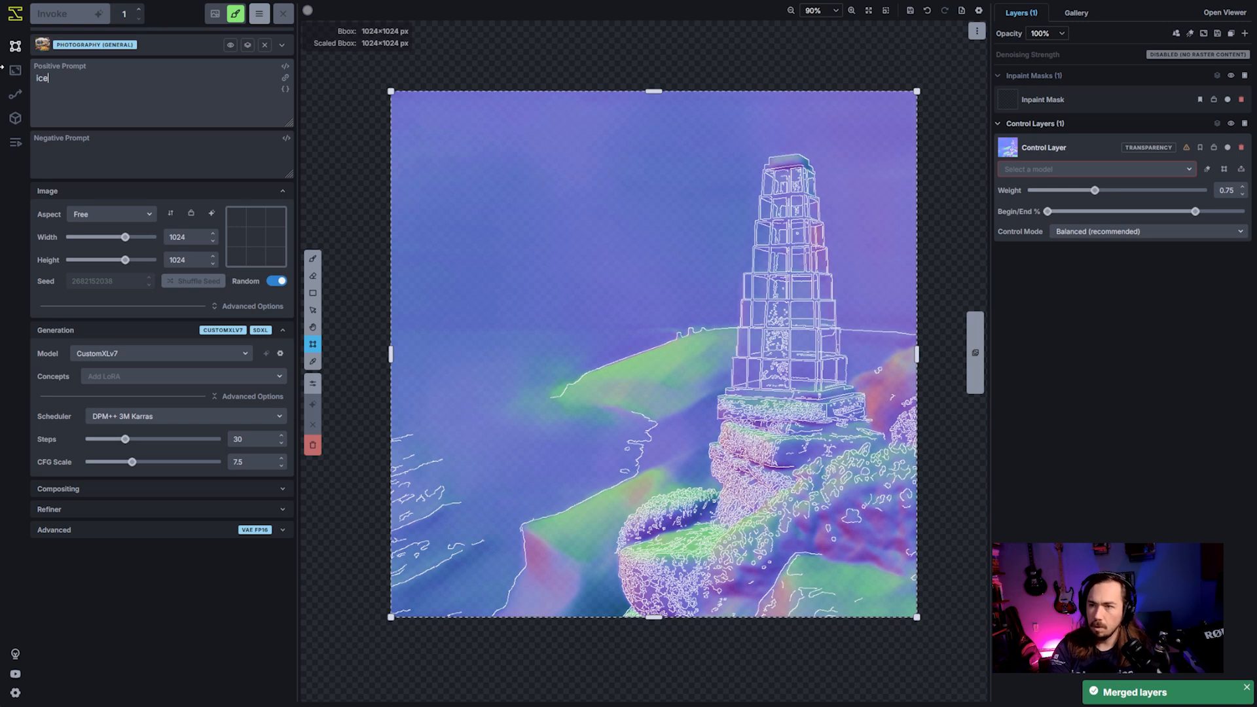
{"action": "type", "text": "cubes sitting on a"}
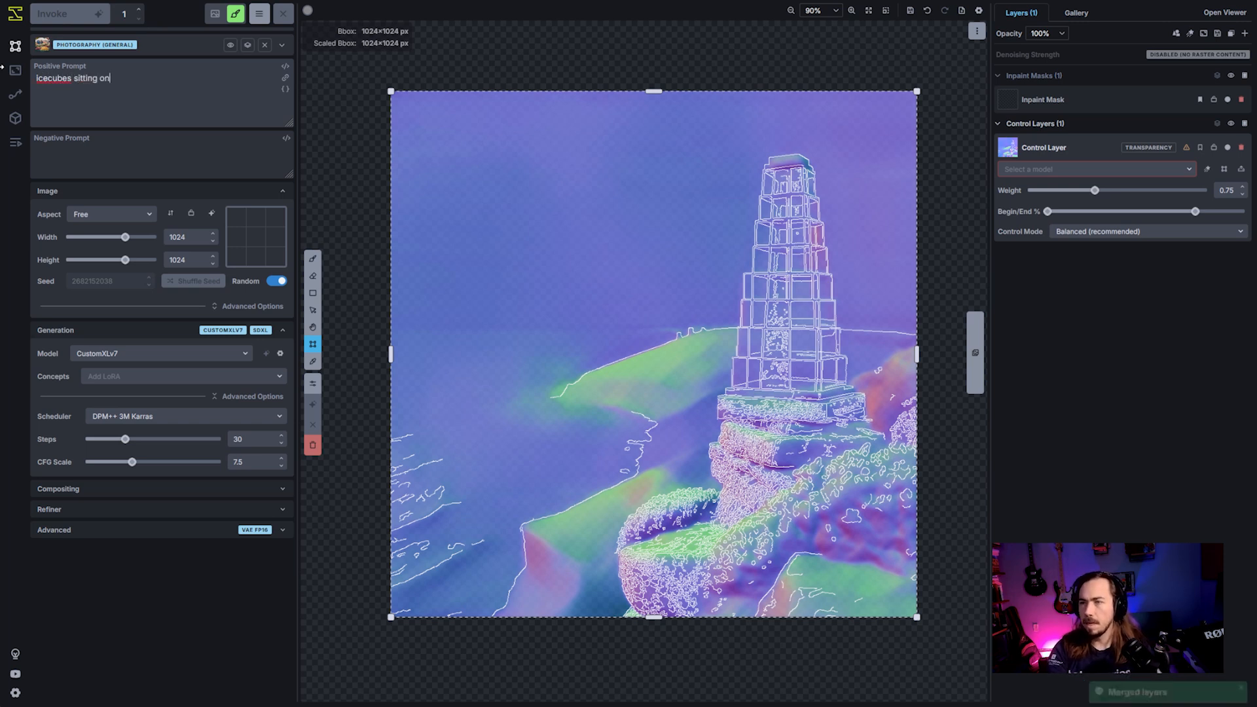
{"action": "type", "text": "ide wi"}
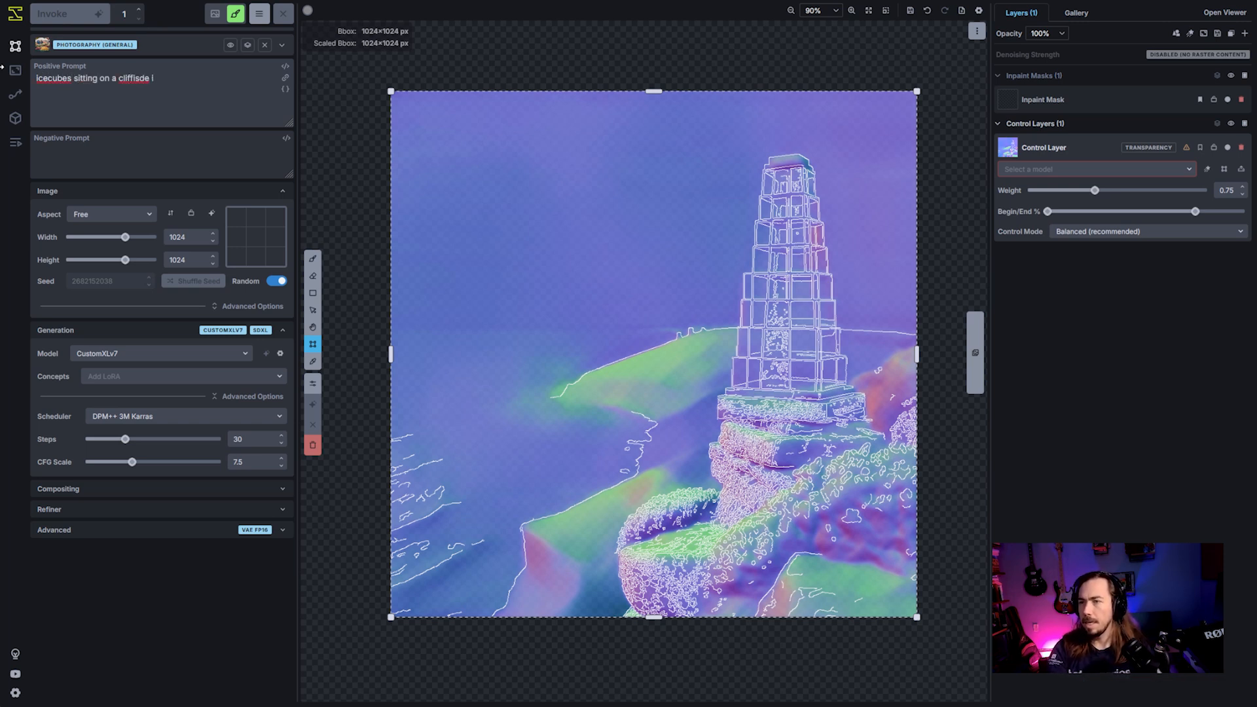
{"action": "key", "text": "BackSpace"}
{"action": "key", "text": "BackSpace"}
{"action": "key", "text": "BackSpace"}
{"action": "key", "text": "BackSpace"}
{"action": "key", "text": "BackSpace"}
{"action": "key", "text": "BackSpace"}
{"action": "key", "text": "BackSpace"}
{"action": "key", "text": "BackSpace"}
{"action": "type", "text": "side in ireland."}
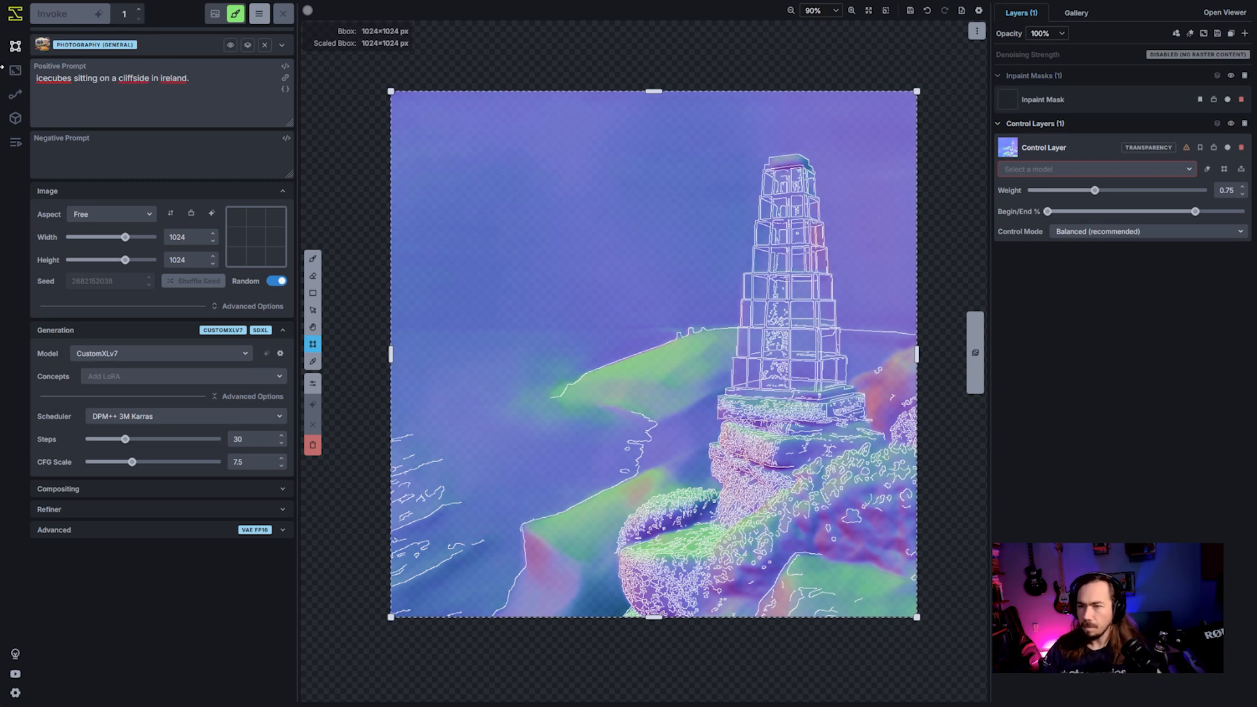
- Set the merged control layer's model to Multi-Guidance Detection (Union Pro) and generate an image from it
{"action": "left_click", "coordinate": [1172, 169]}
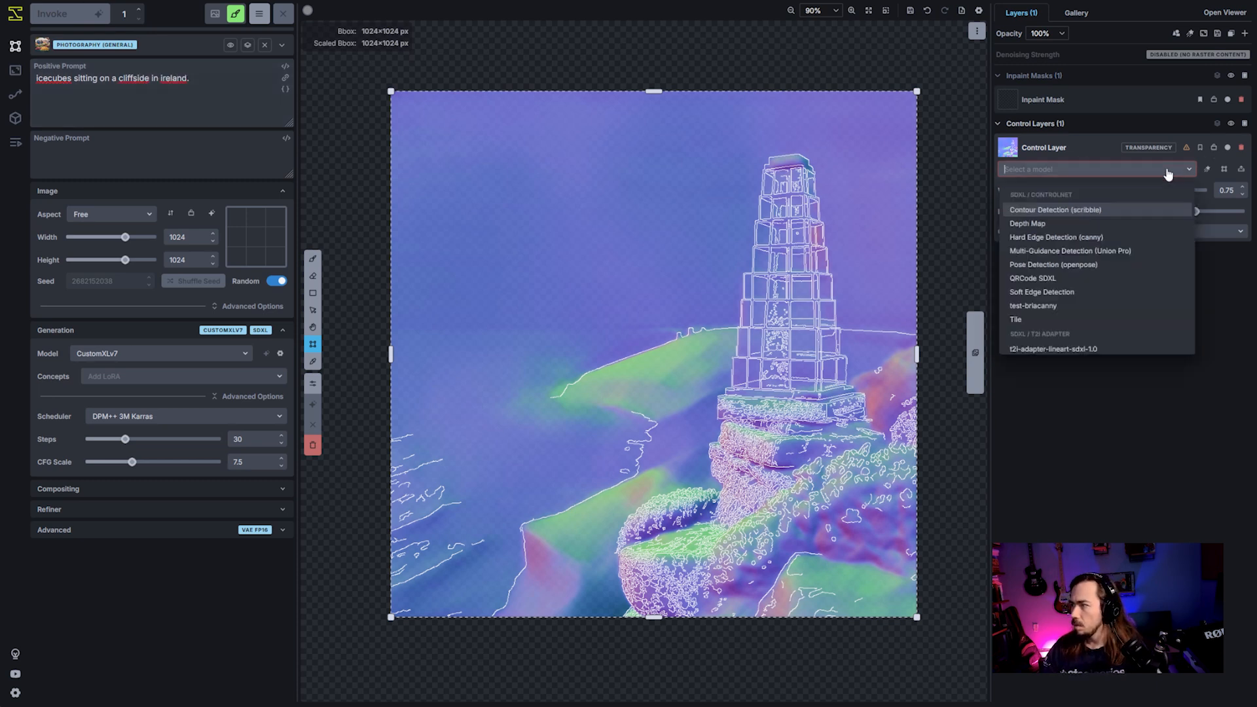
{"action": "left_click", "coordinate": [1112, 249]}
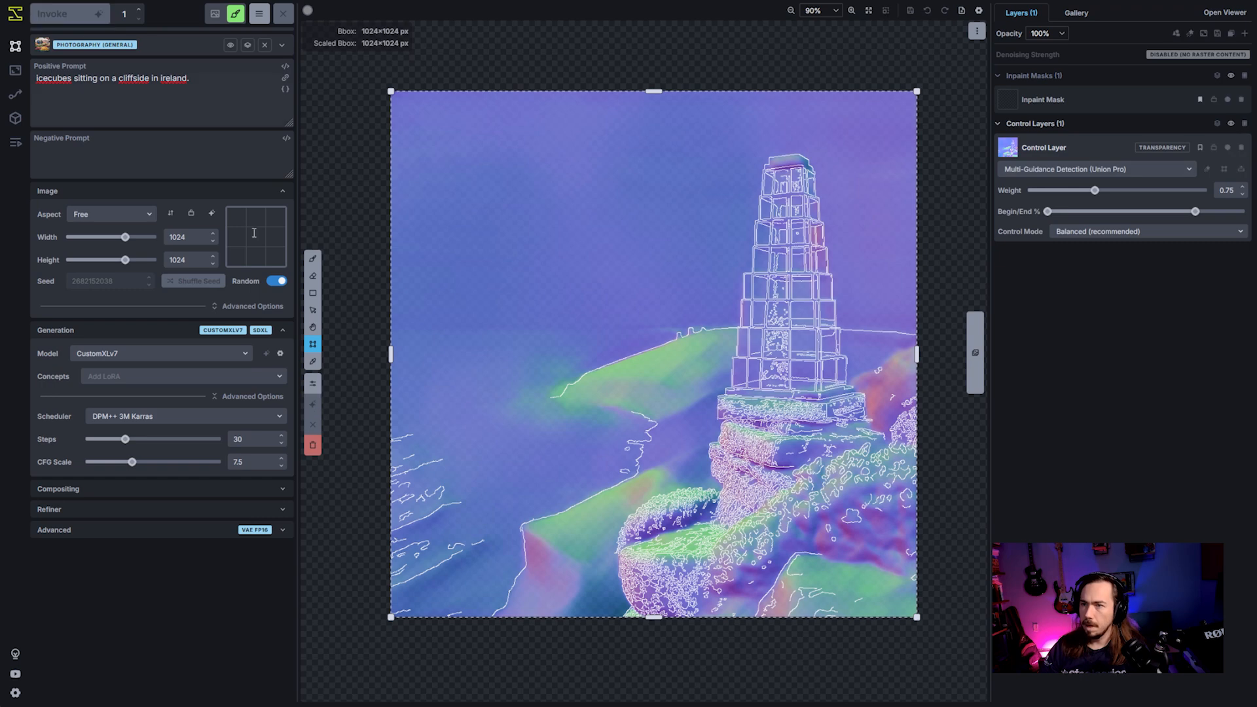
{"action": "key", "text": "ctrl+Return"}
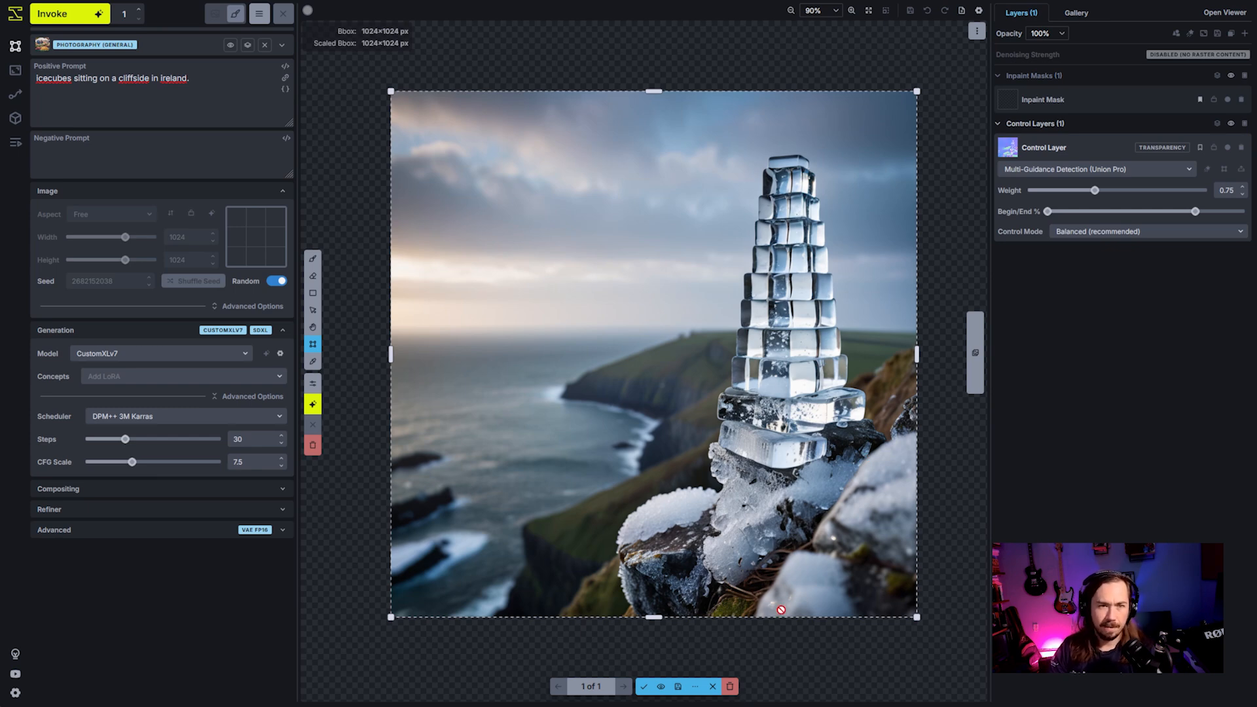
- Discard the staged ice cube tower generation from the canvas
{"action": "left_click", "coordinate": [731, 686]}
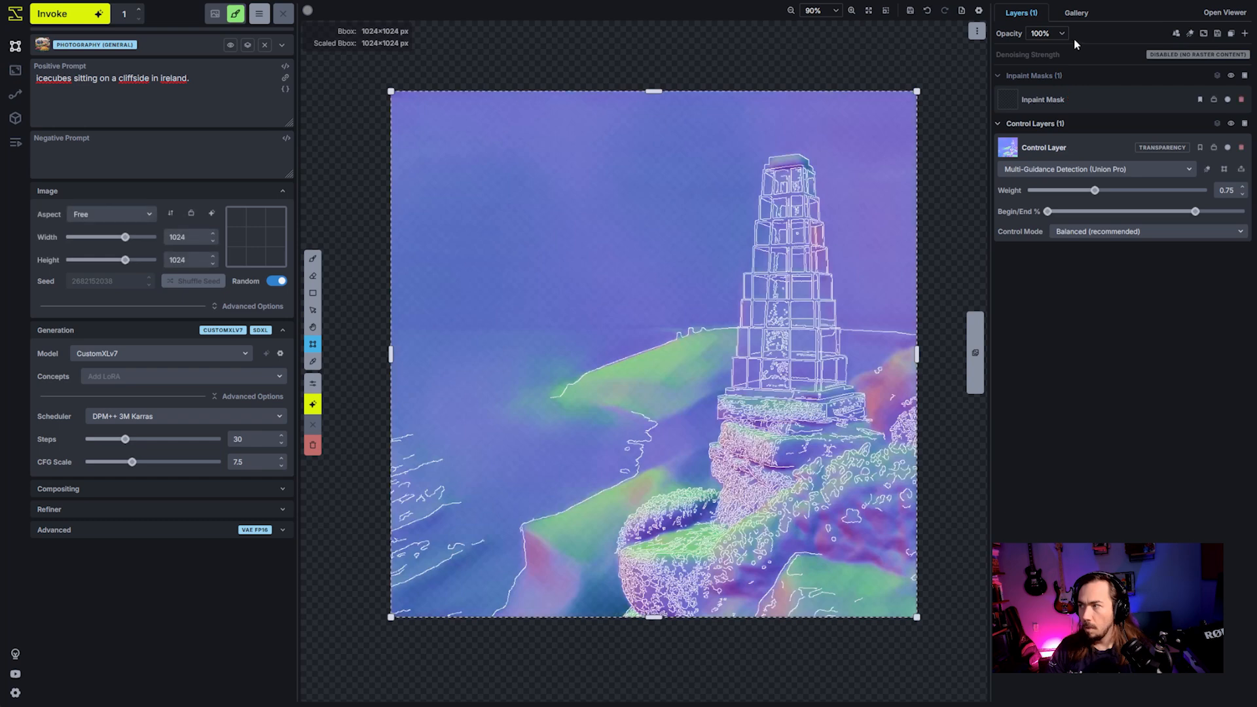
{"action": "left_click", "coordinate": [1077, 13]}
{"action": "right_click", "coordinate": [1051, 98]}
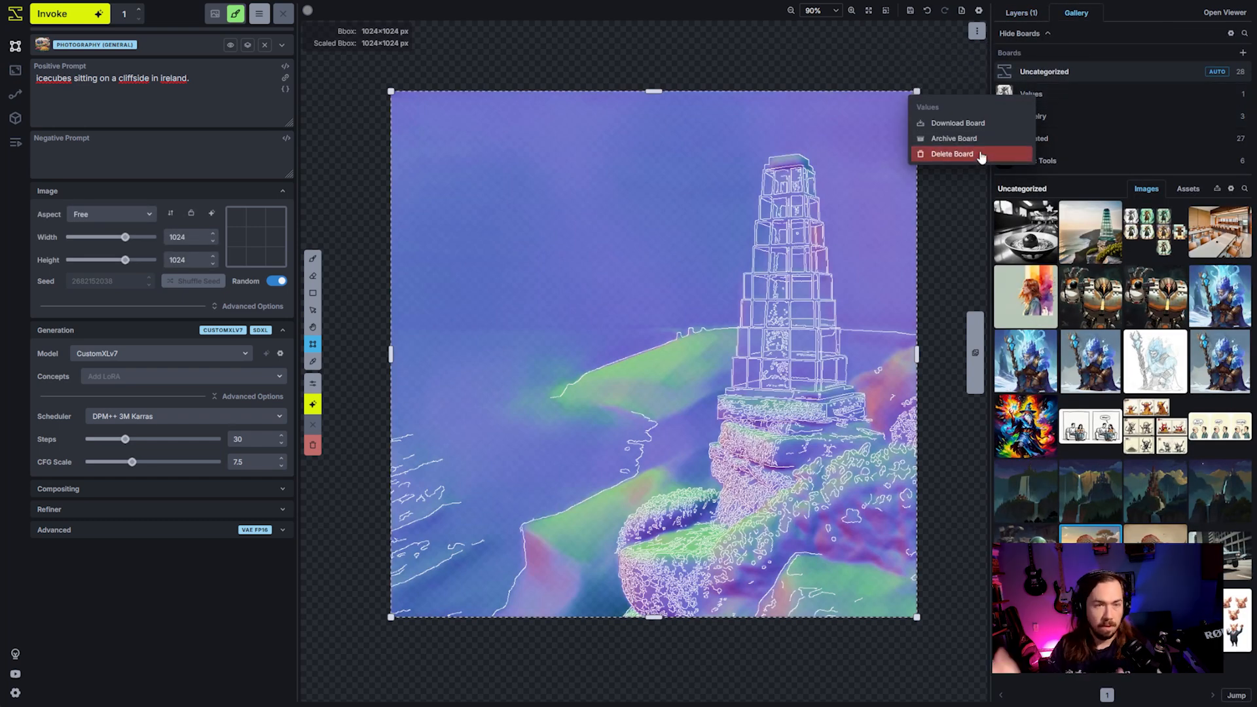
{"action": "left_click", "coordinate": [703, 49]}
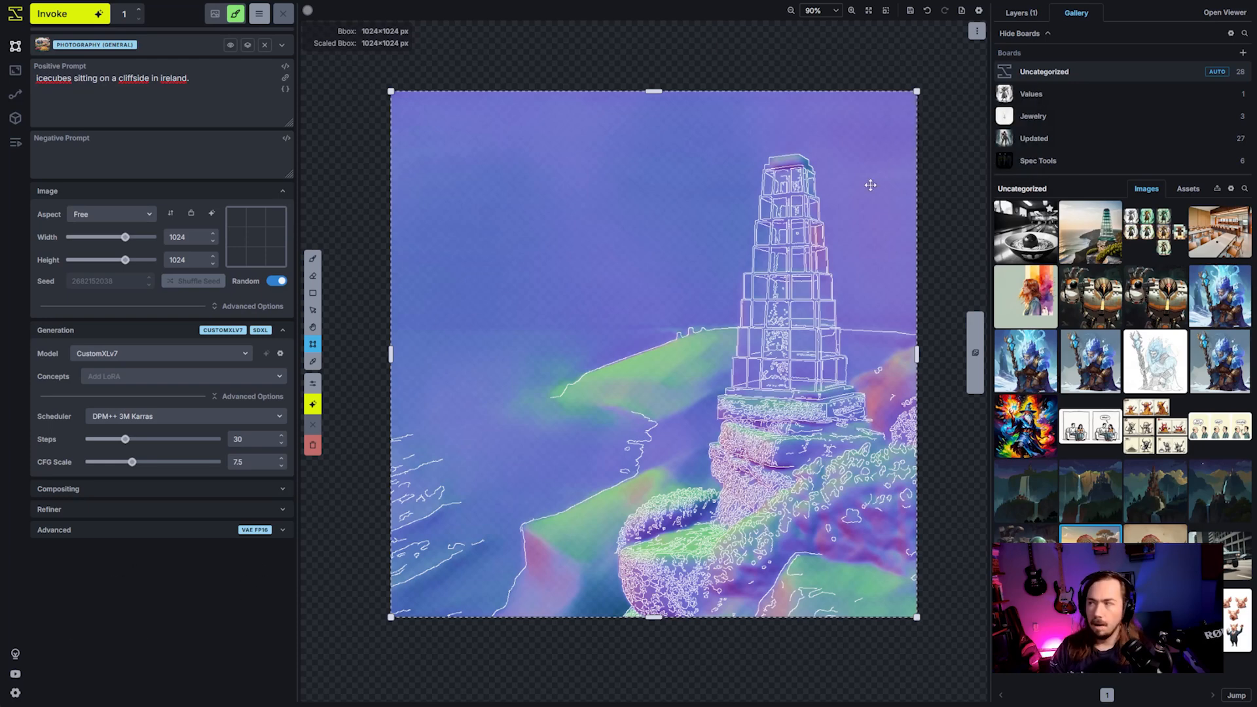
{"action": "left_click", "coordinate": [1032, 15]}
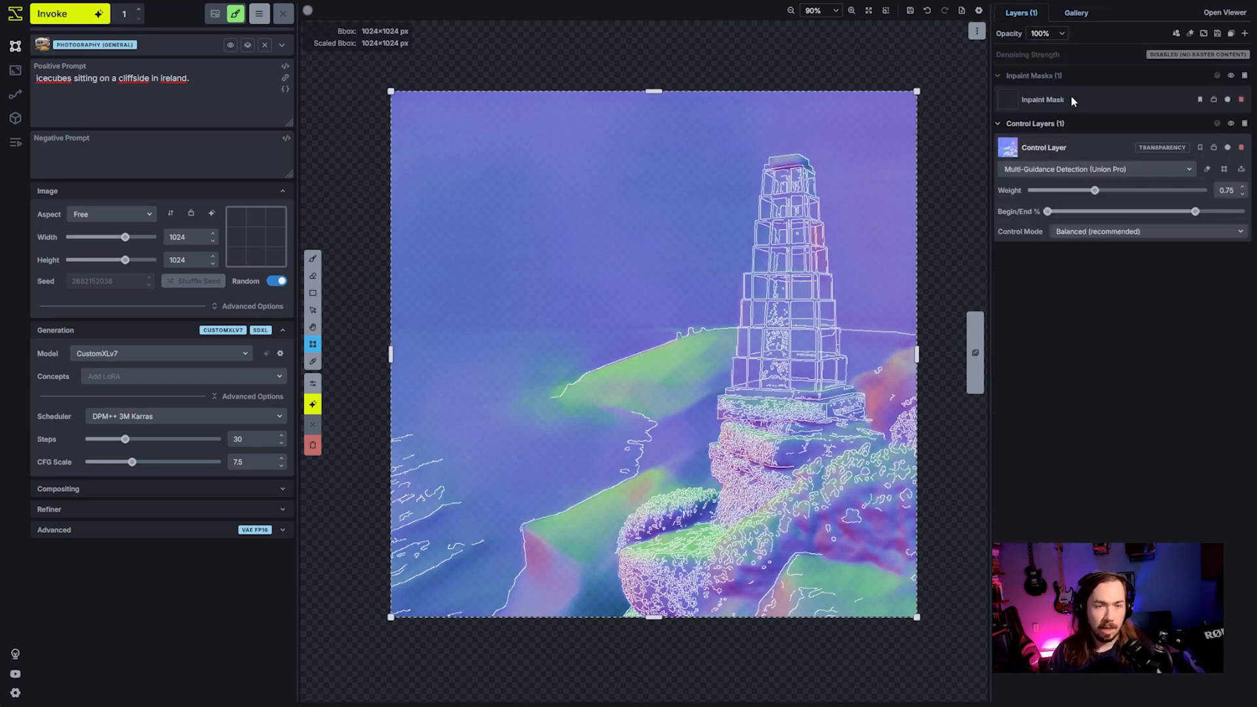